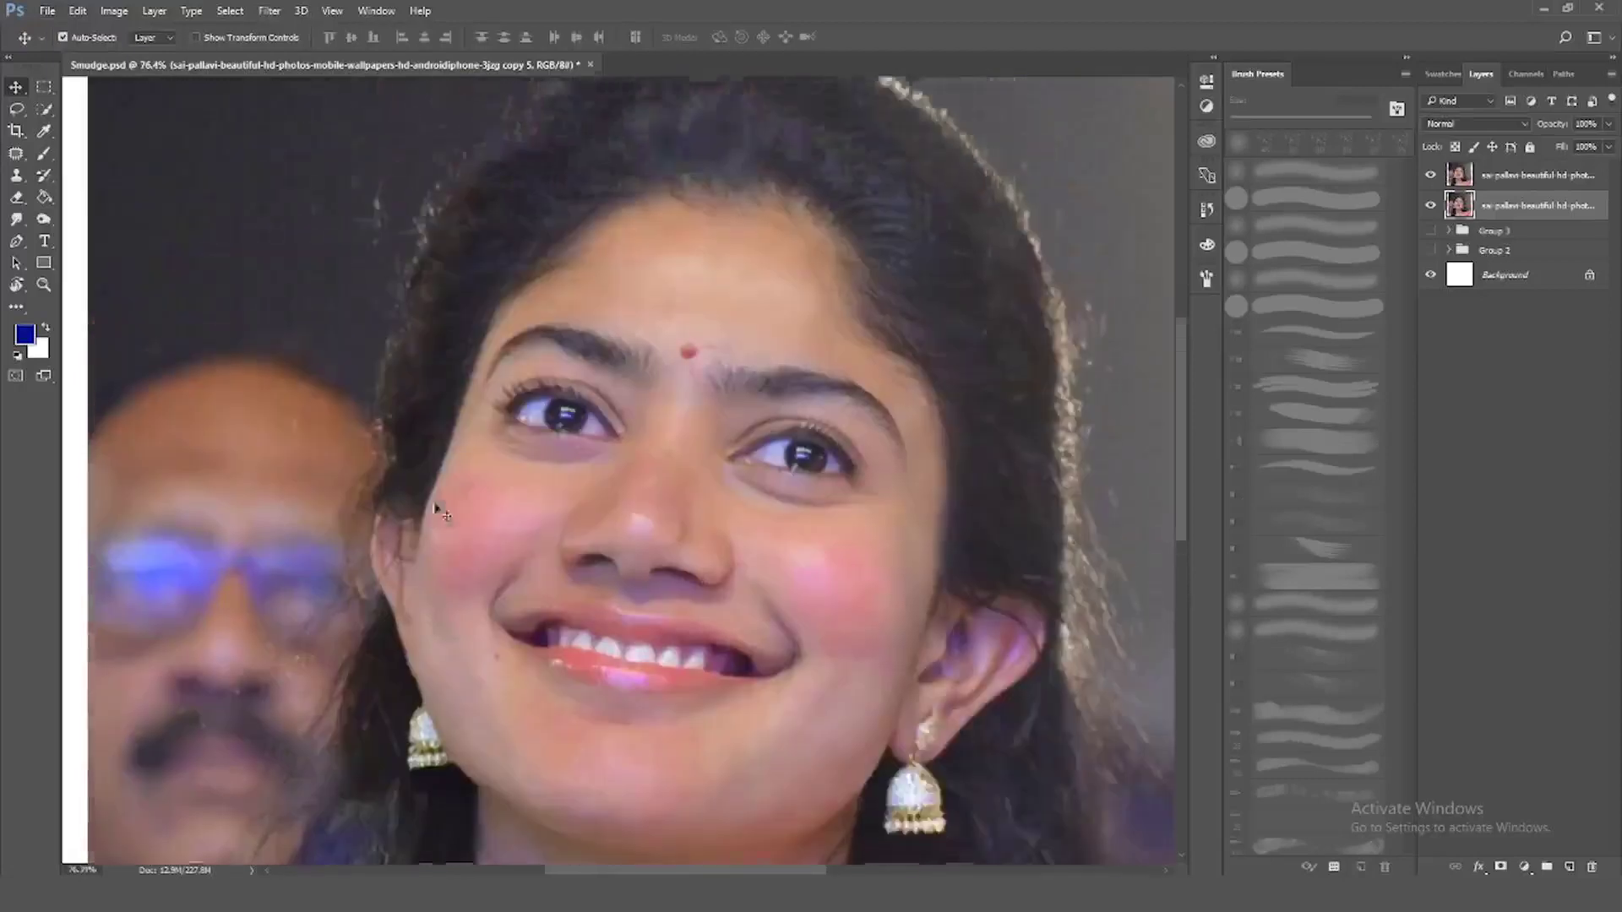
Trace a Pen path with curved anchors up the hair edge and over the top of the head
scroll(653, 359, "down", 3)
left_click(328, 832)
scroll(338, 802, "up", 2)
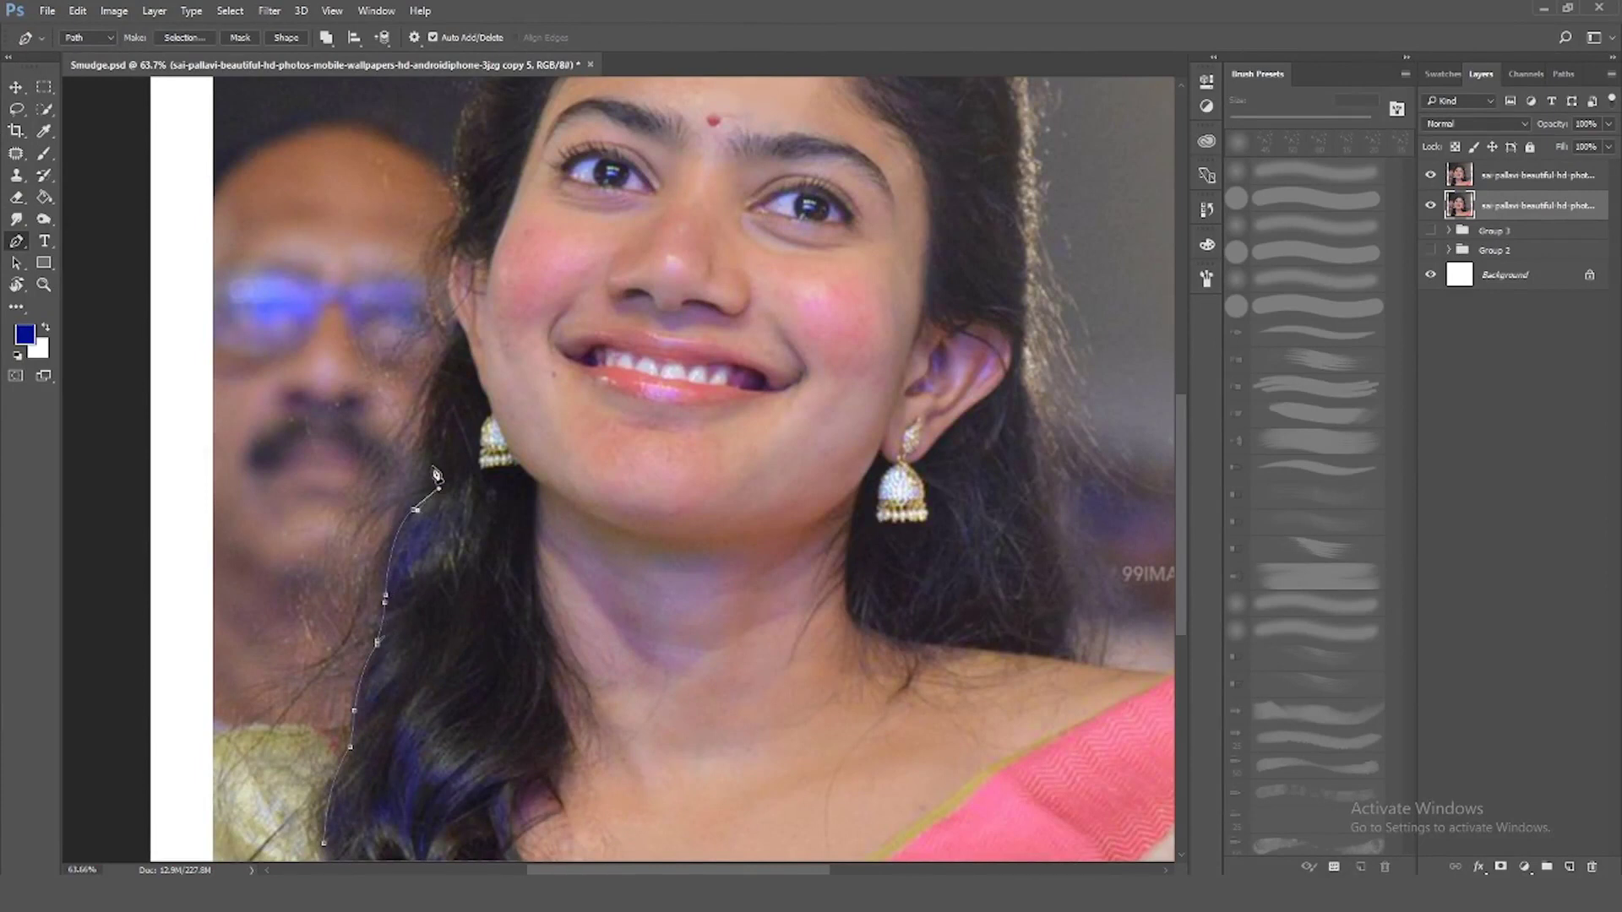
scroll(424, 441, "up", 5)
left_click_drag(412, 501, 447, 469)
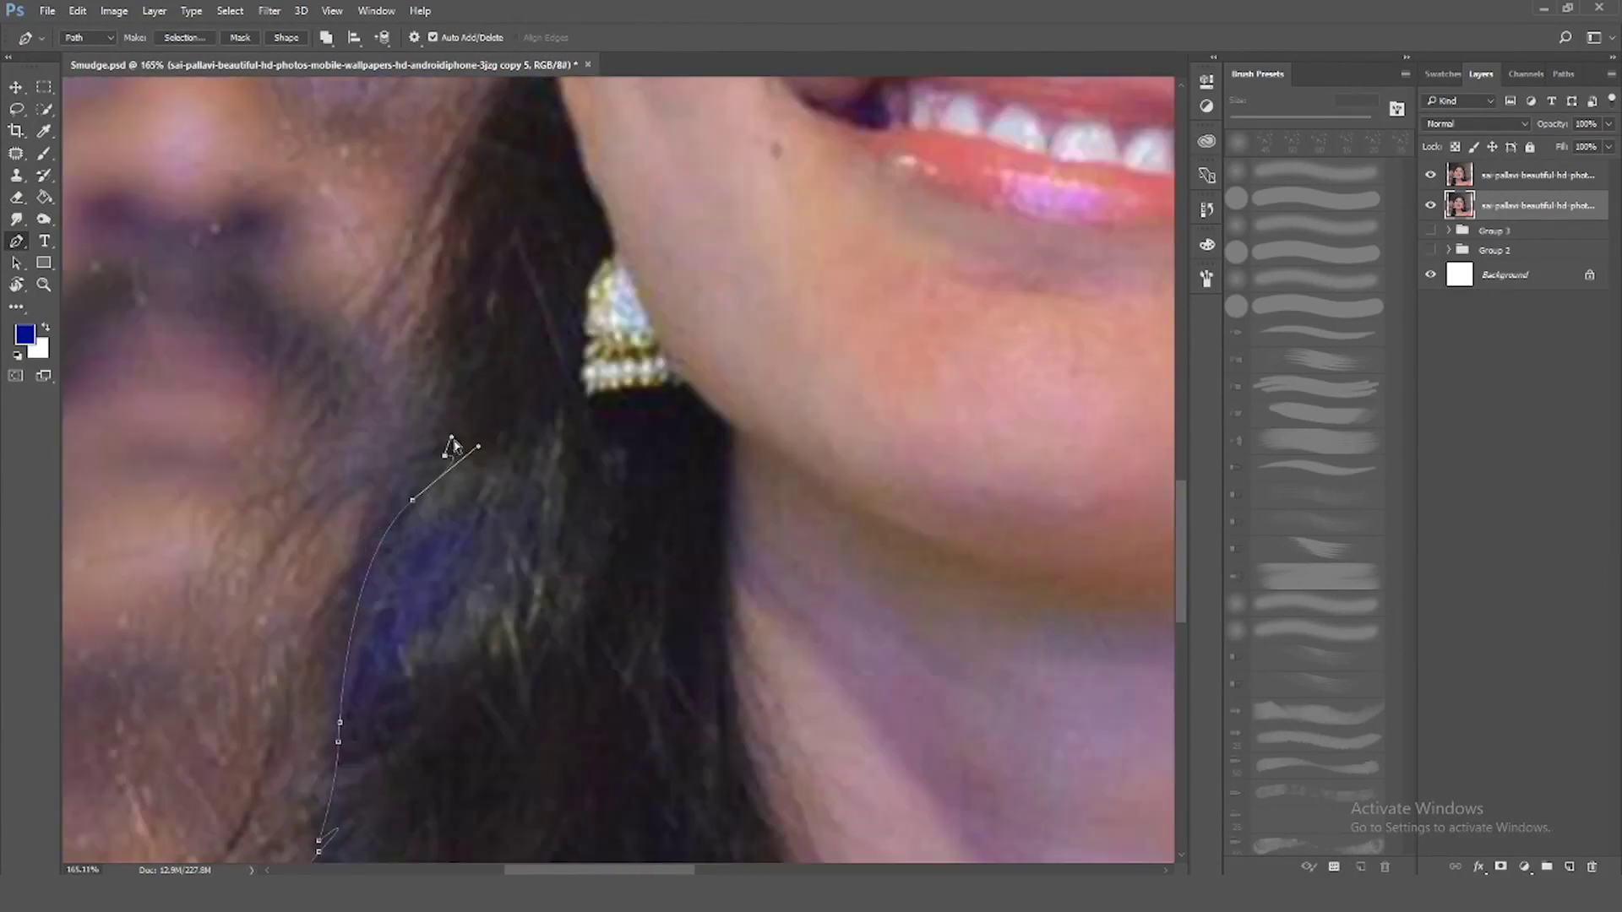
left_click_drag(447, 295, 421, 173)
scroll(431, 236, "up", 1)
scroll(541, 237, "up", 3)
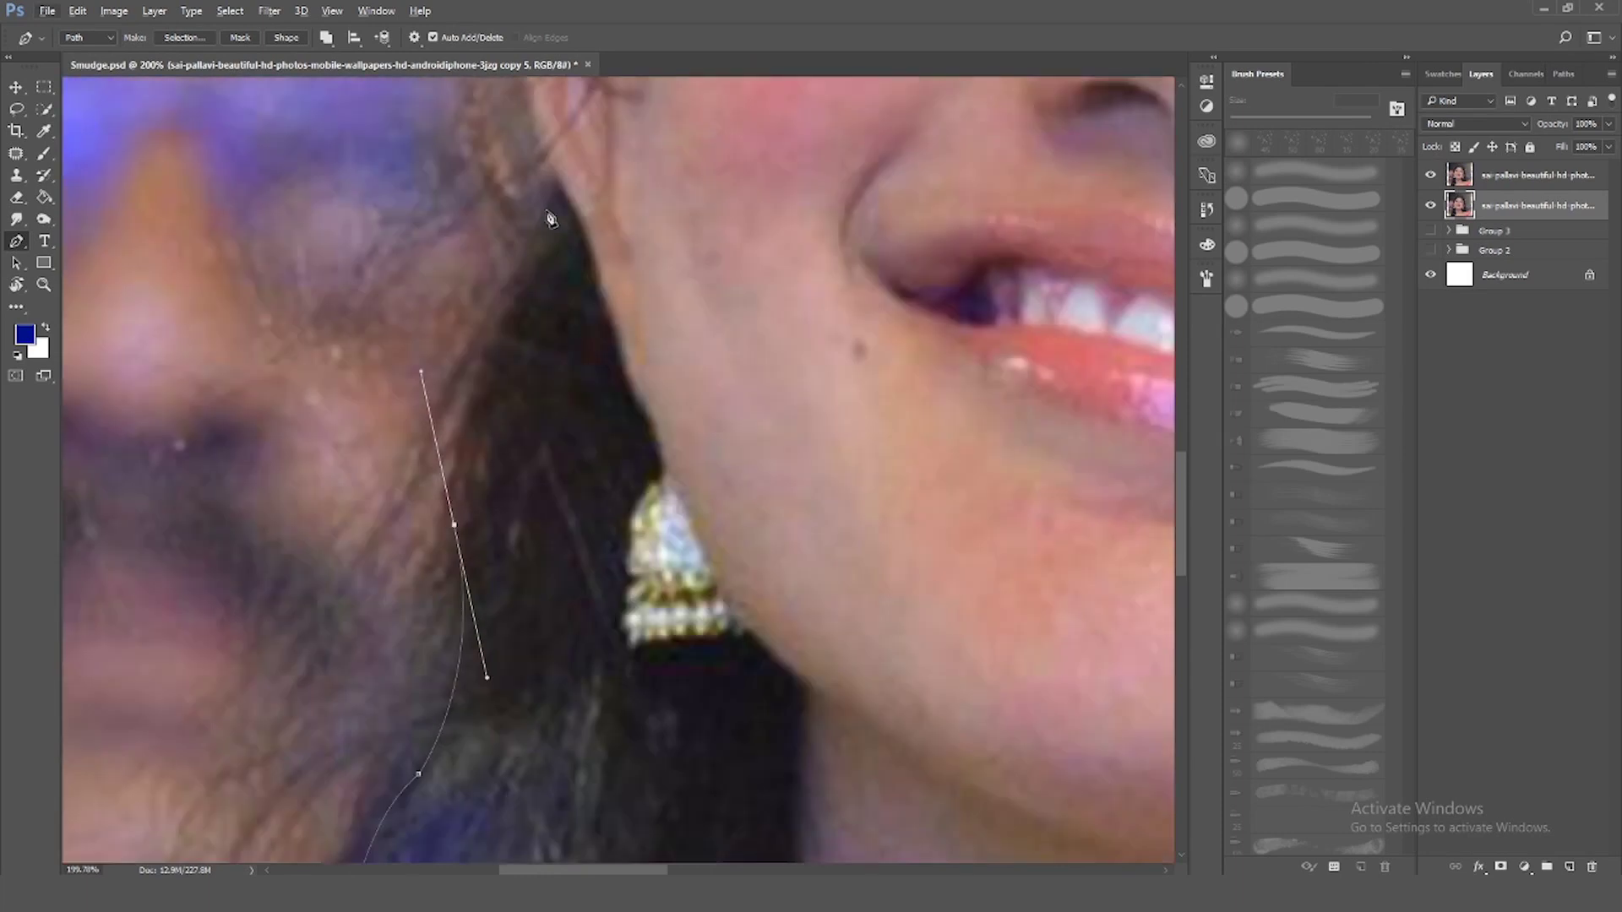
scroll(560, 210, "up", 3)
left_click_drag(551, 254, 614, 163)
scroll(557, 278, "up", 2)
scroll(574, 304, "up", 1)
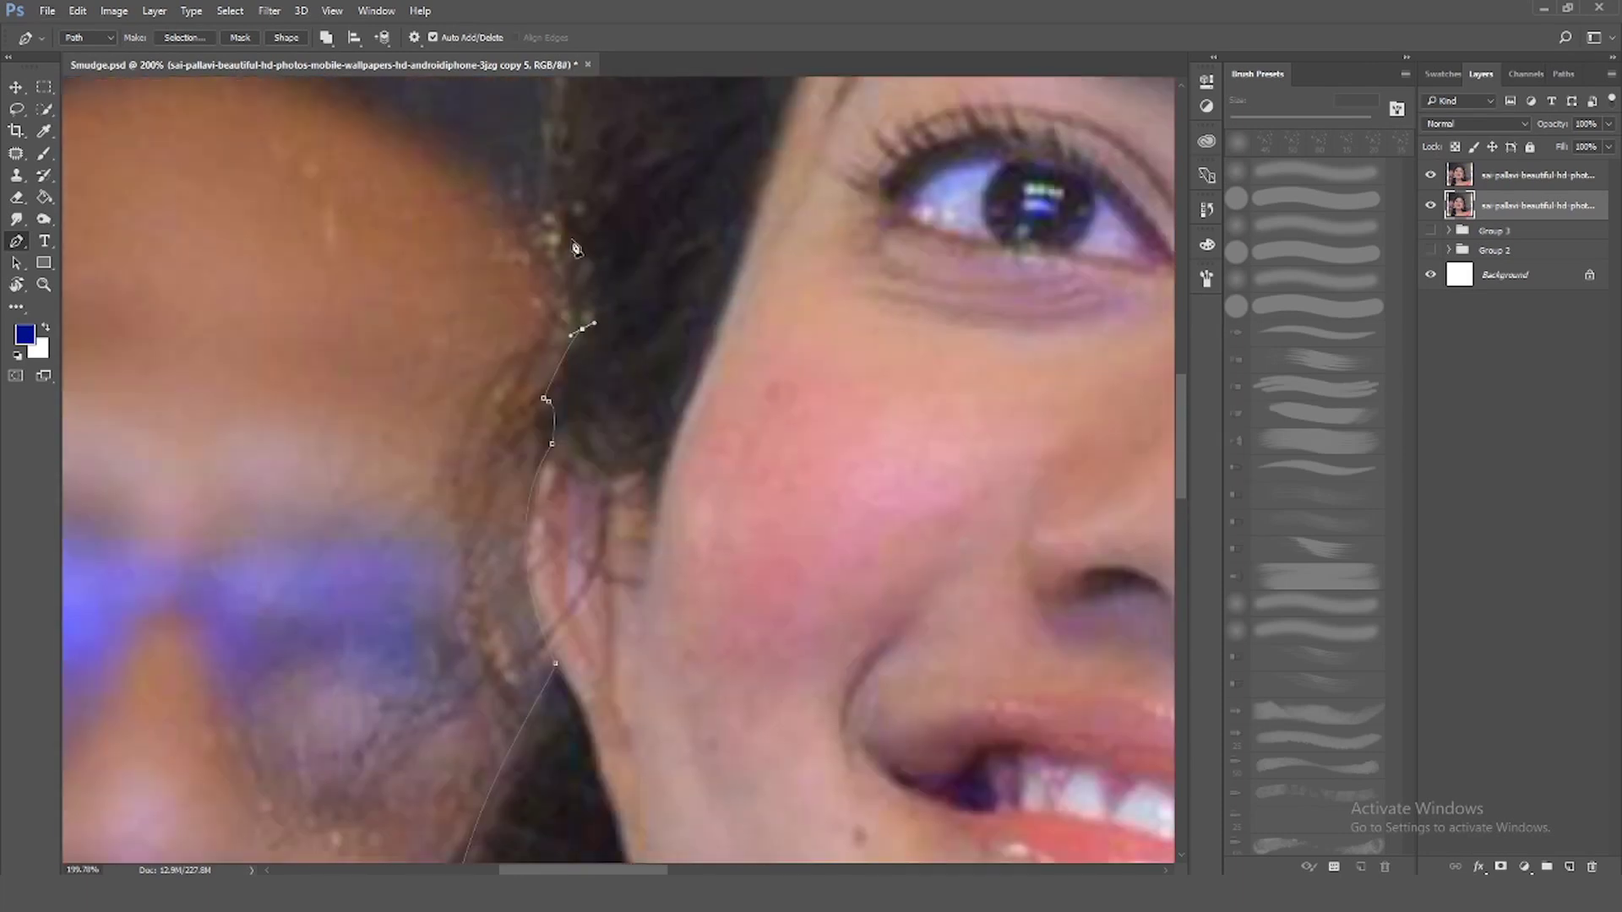
scroll(566, 329, "up", 2)
left_click_drag(555, 402, 574, 417)
scroll(579, 355, "up", 1)
scroll(580, 355, "up", 1)
left_click_drag(619, 221, 710, 159)
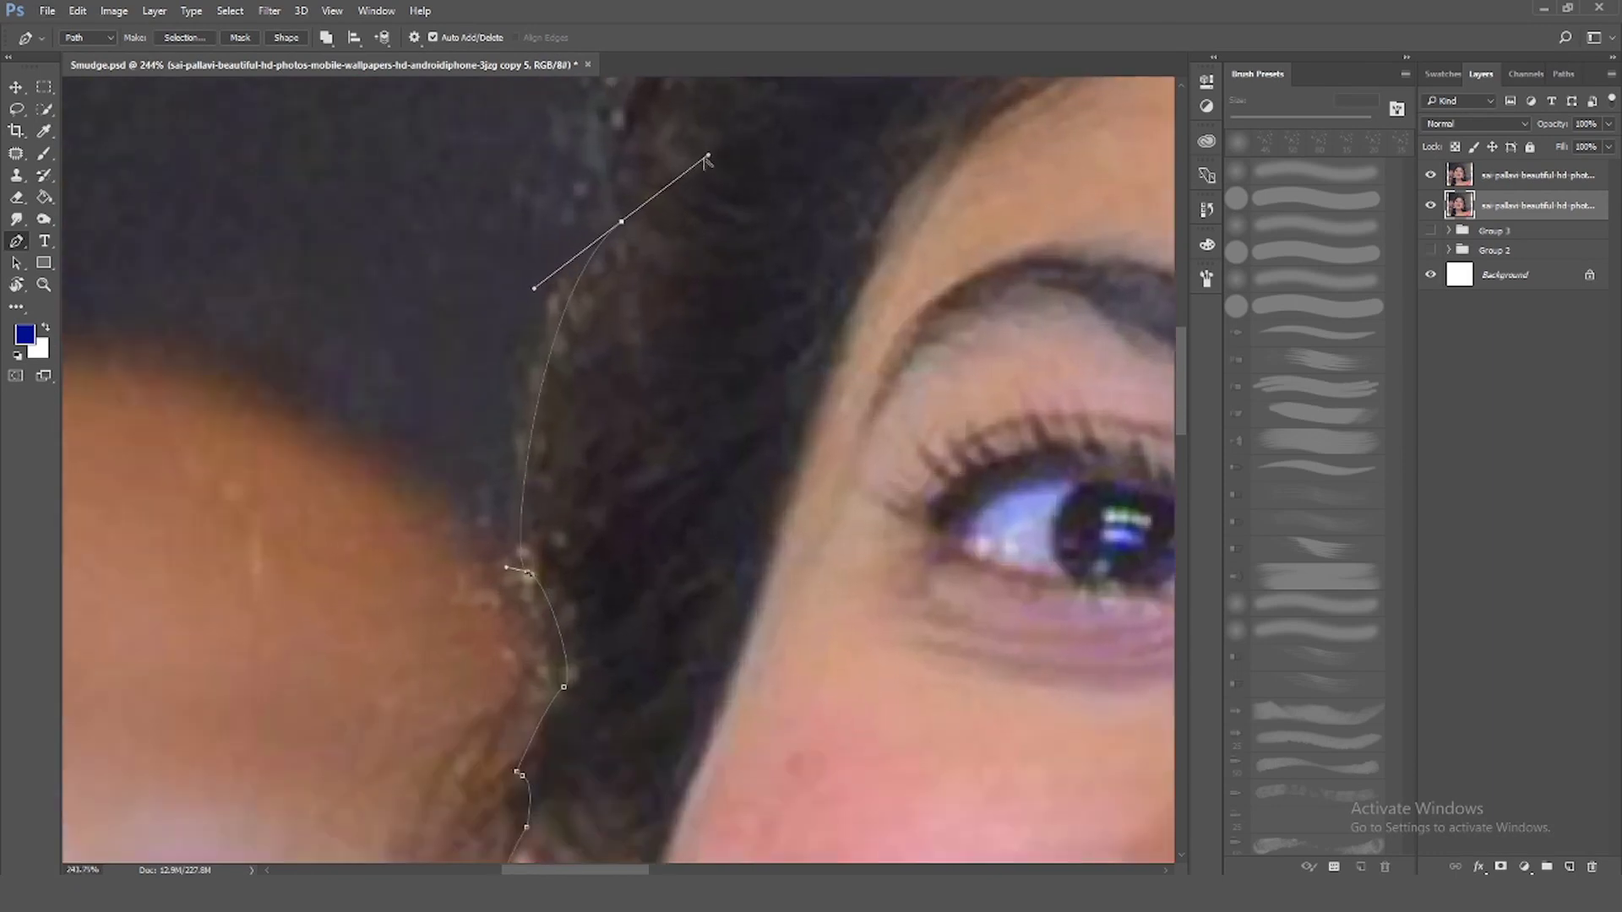
scroll(652, 234, "down", 2)
left_click_drag(673, 318, 706, 292)
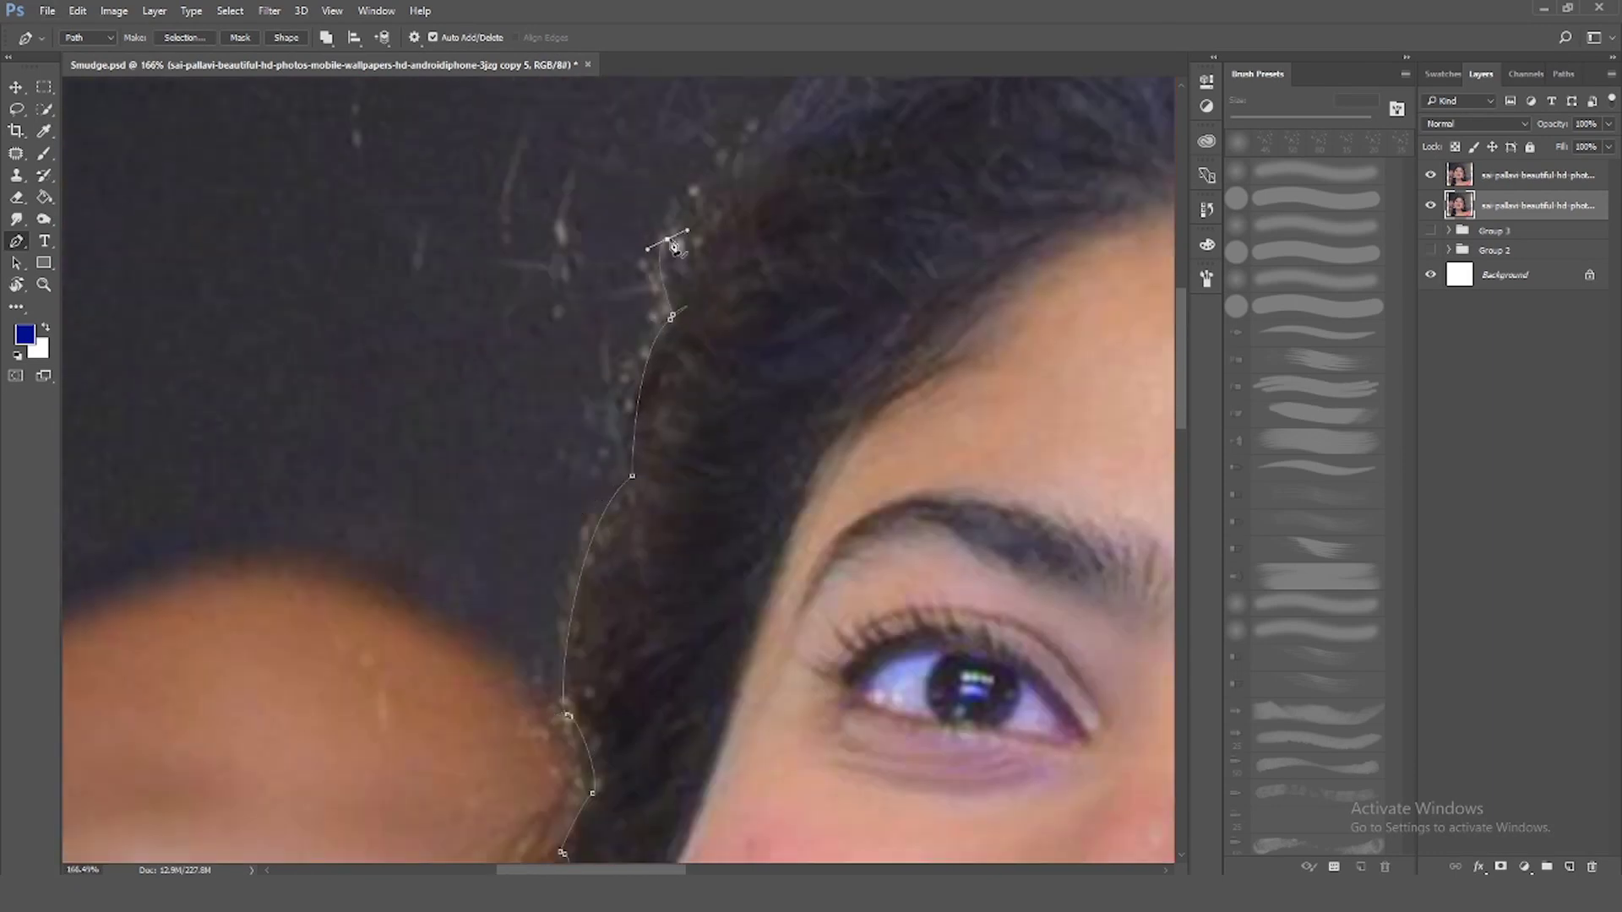
scroll(845, 219, "down", 2)
scroll(963, 199, "down", 3)
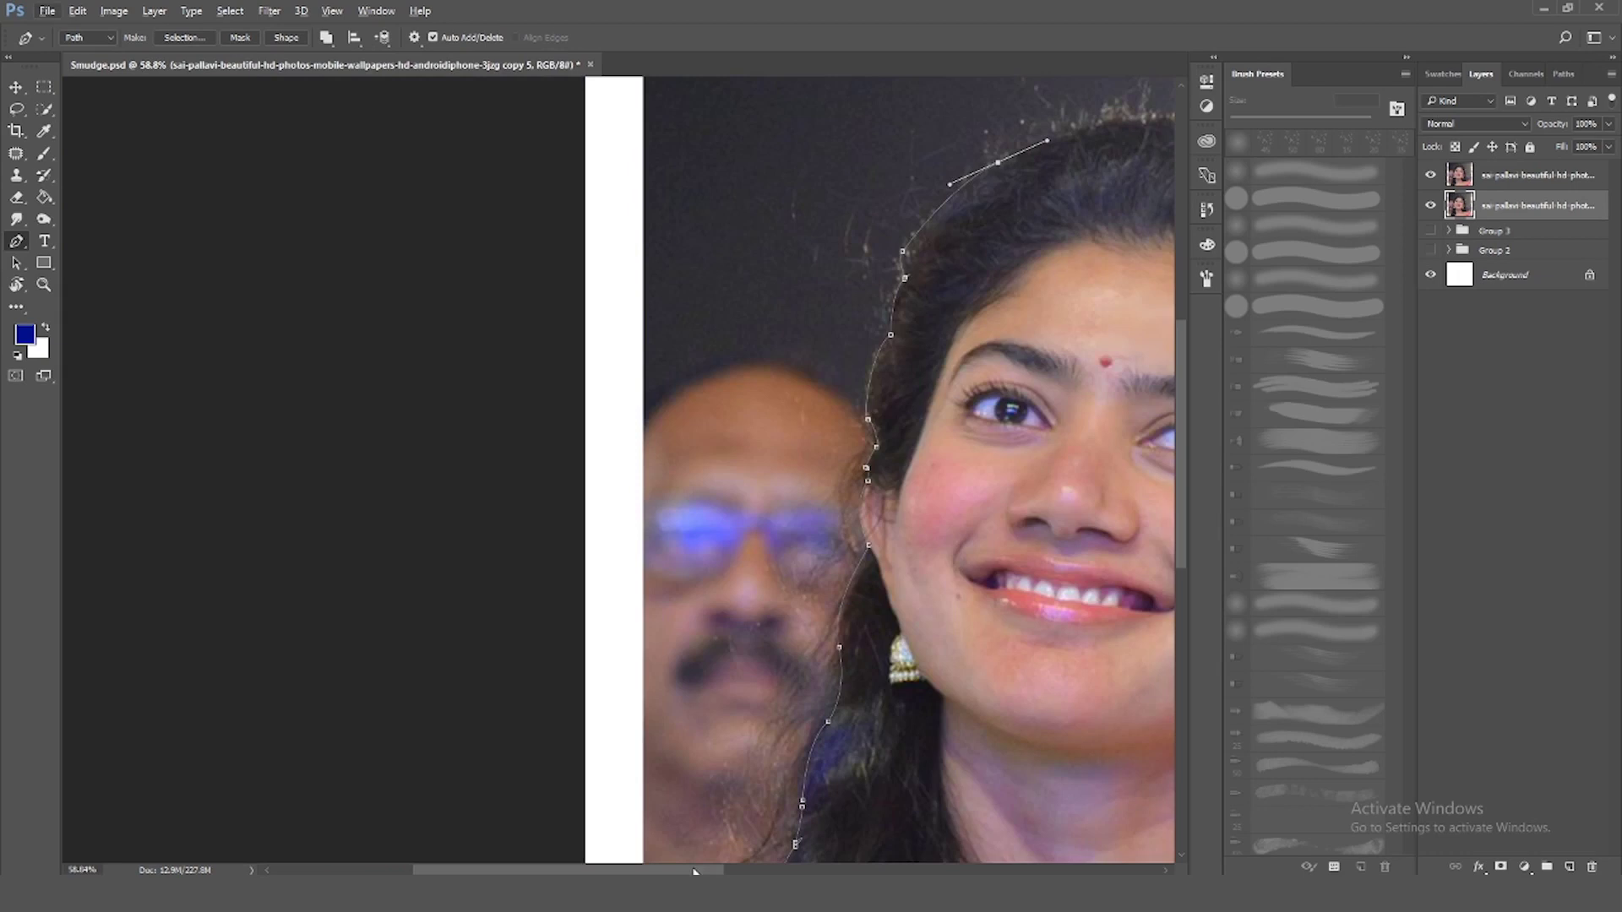
left_click_drag(695, 870, 793, 870)
scroll(640, 293, "up", 2)
left_click_drag(814, 260, 938, 277)
Continue the path down the far side of the hair and along the portrait's bottom edge
left_click_drag(1050, 439, 1103, 561)
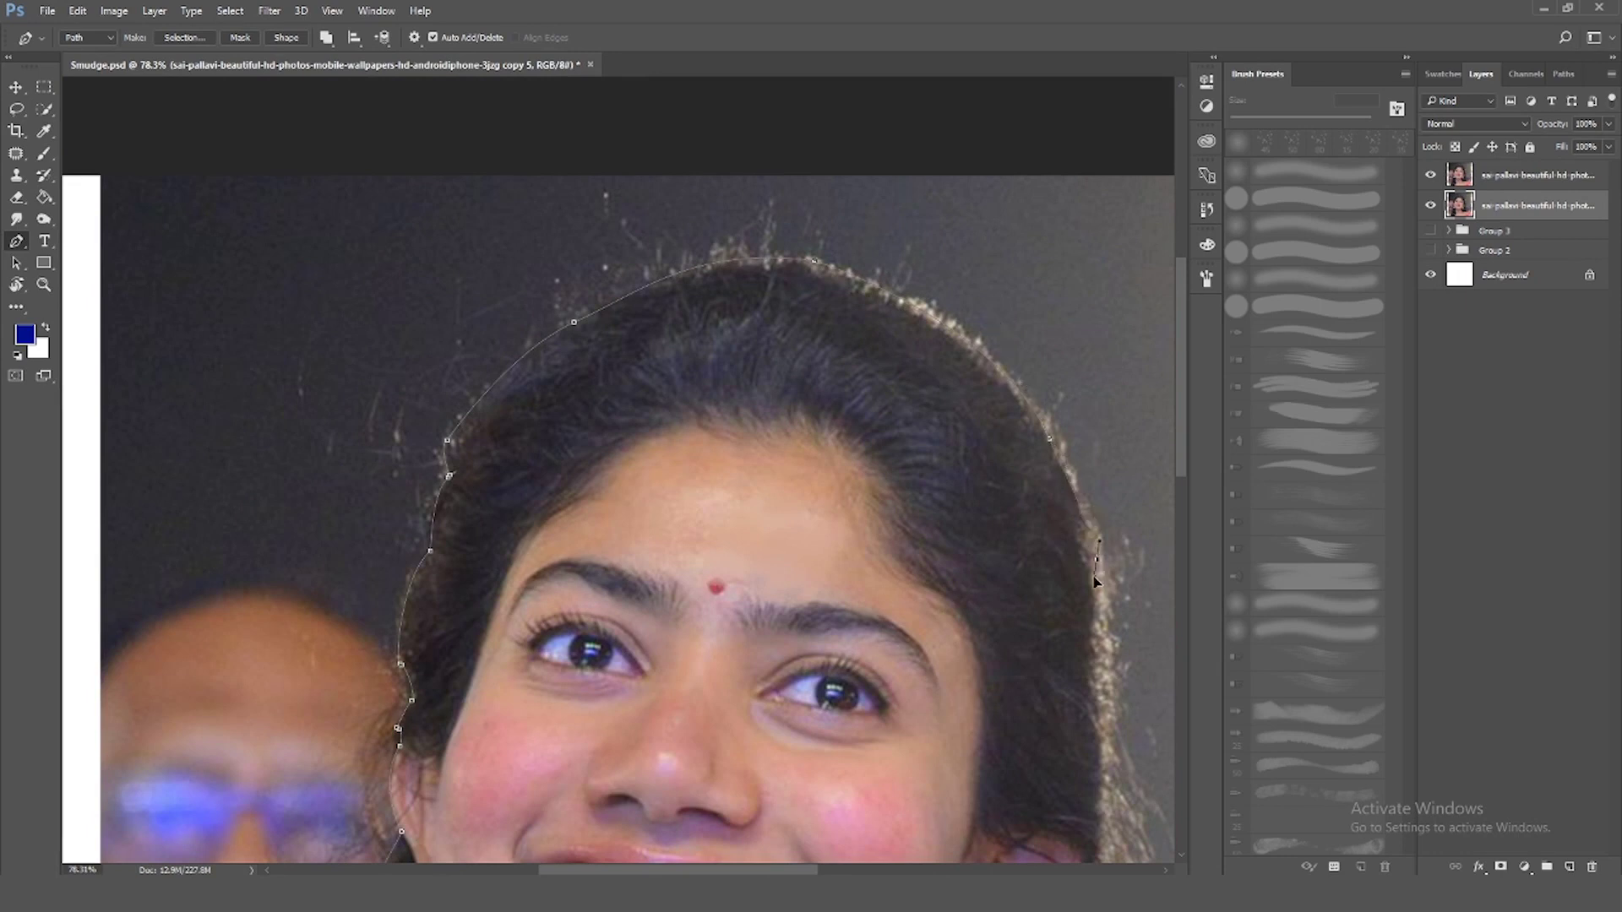
scroll(1105, 773, "down", 1)
scroll(1073, 743, "up", 1)
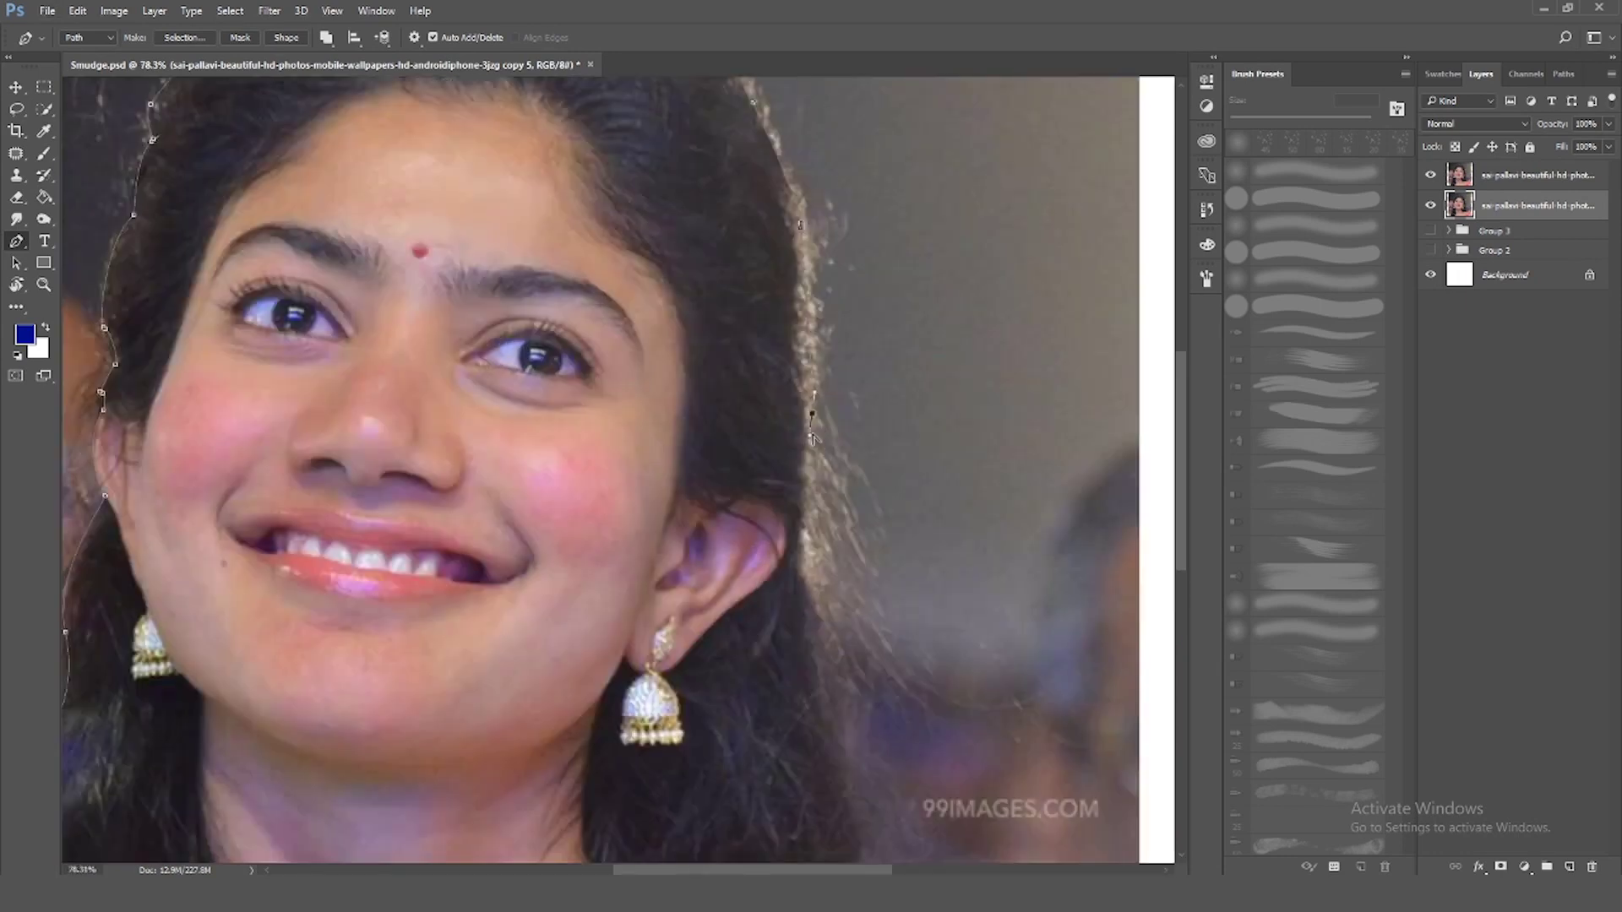
scroll(1098, 760, "up", 2)
scroll(824, 697, "down", 1)
scroll(824, 697, "down", 1)
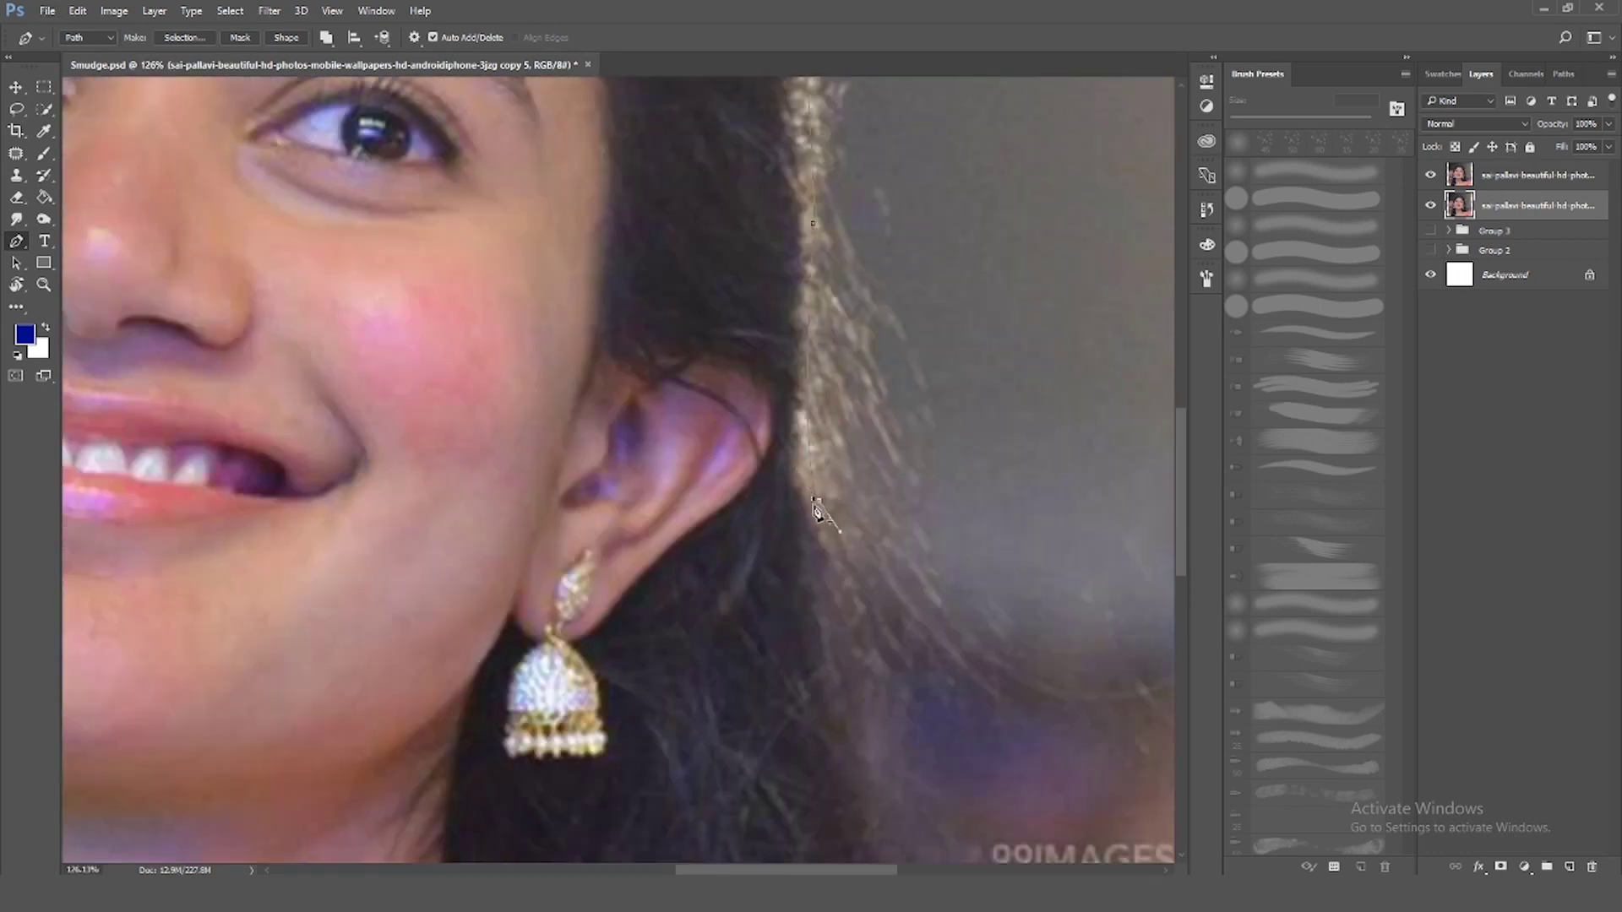
scroll(836, 676, "down", 2)
left_click_drag(880, 632, 879, 689)
scroll(871, 841, "down", 2)
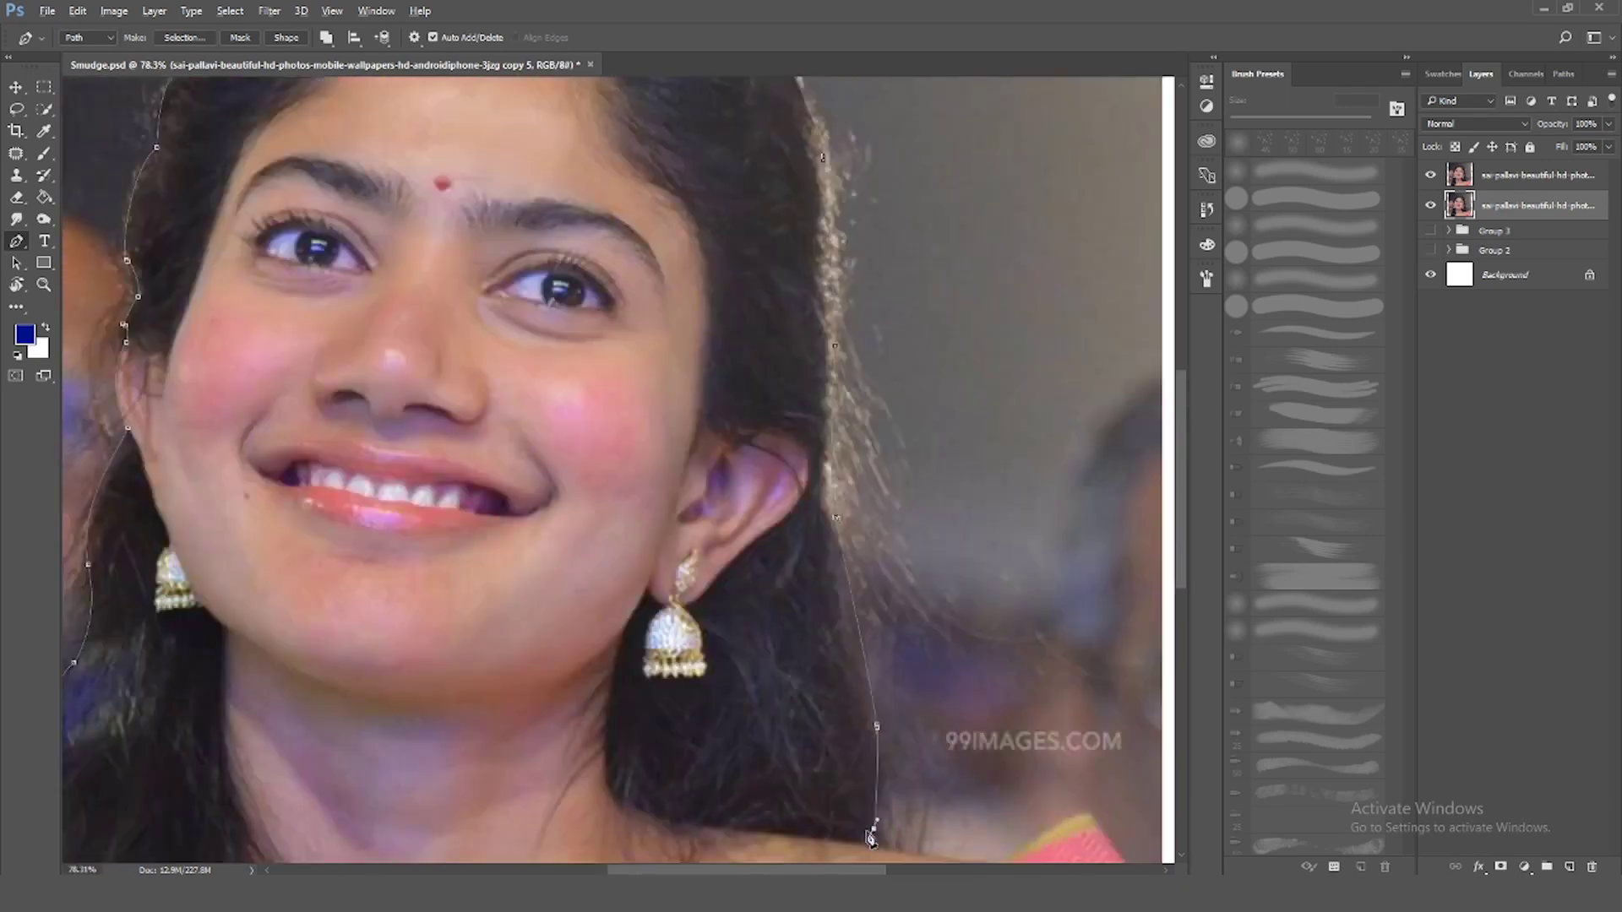
scroll(896, 760, "down", 1)
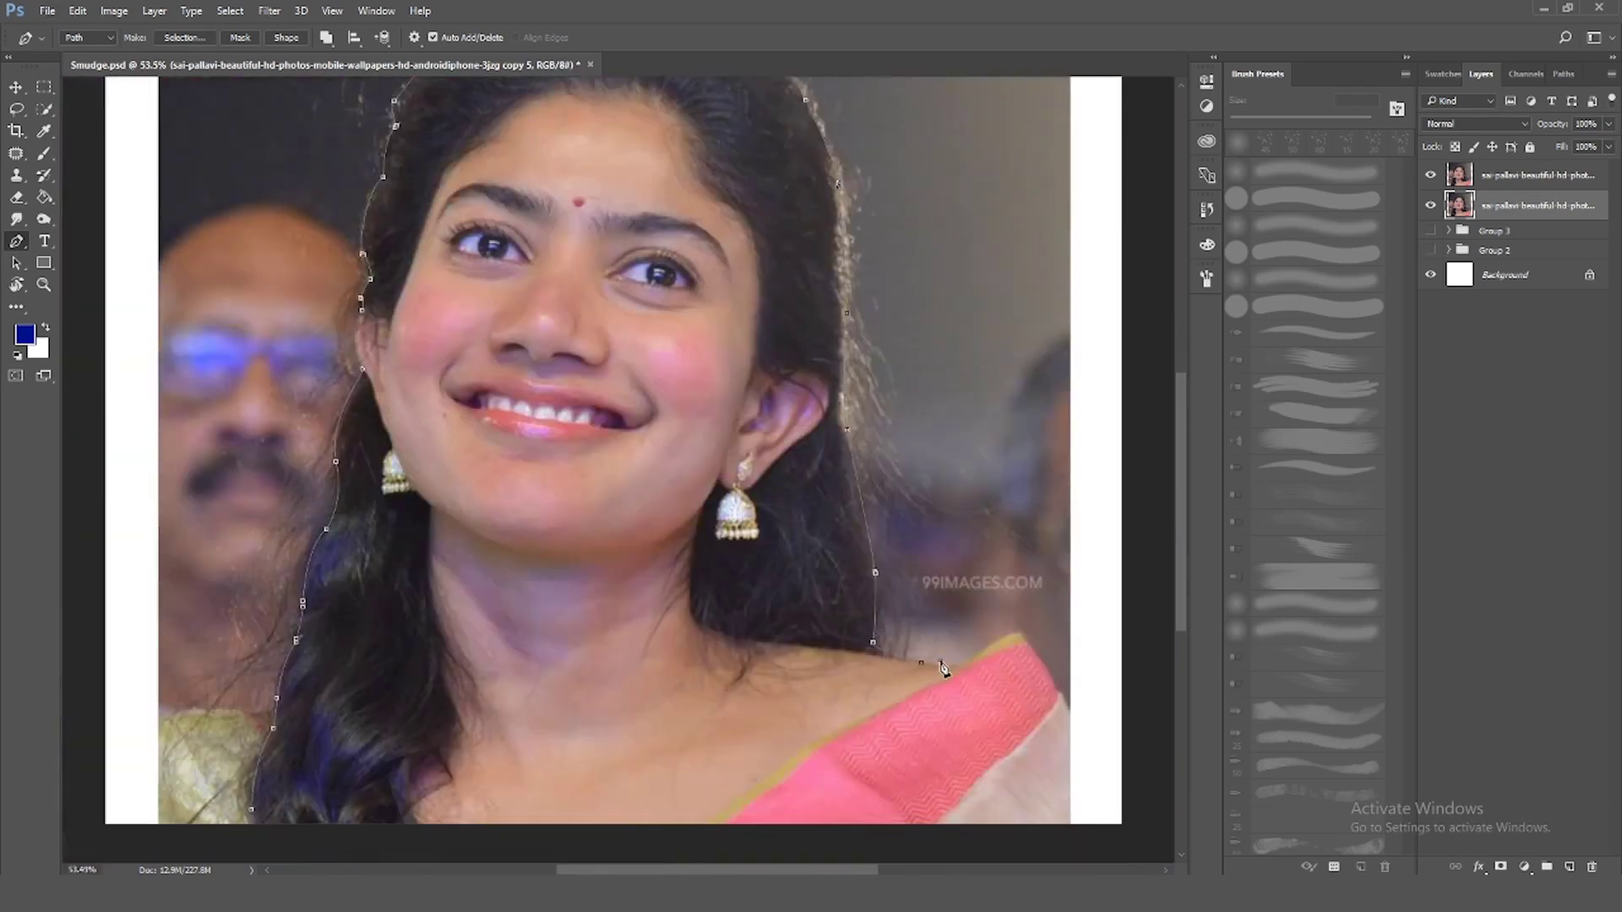
scroll(971, 672, "up", 1)
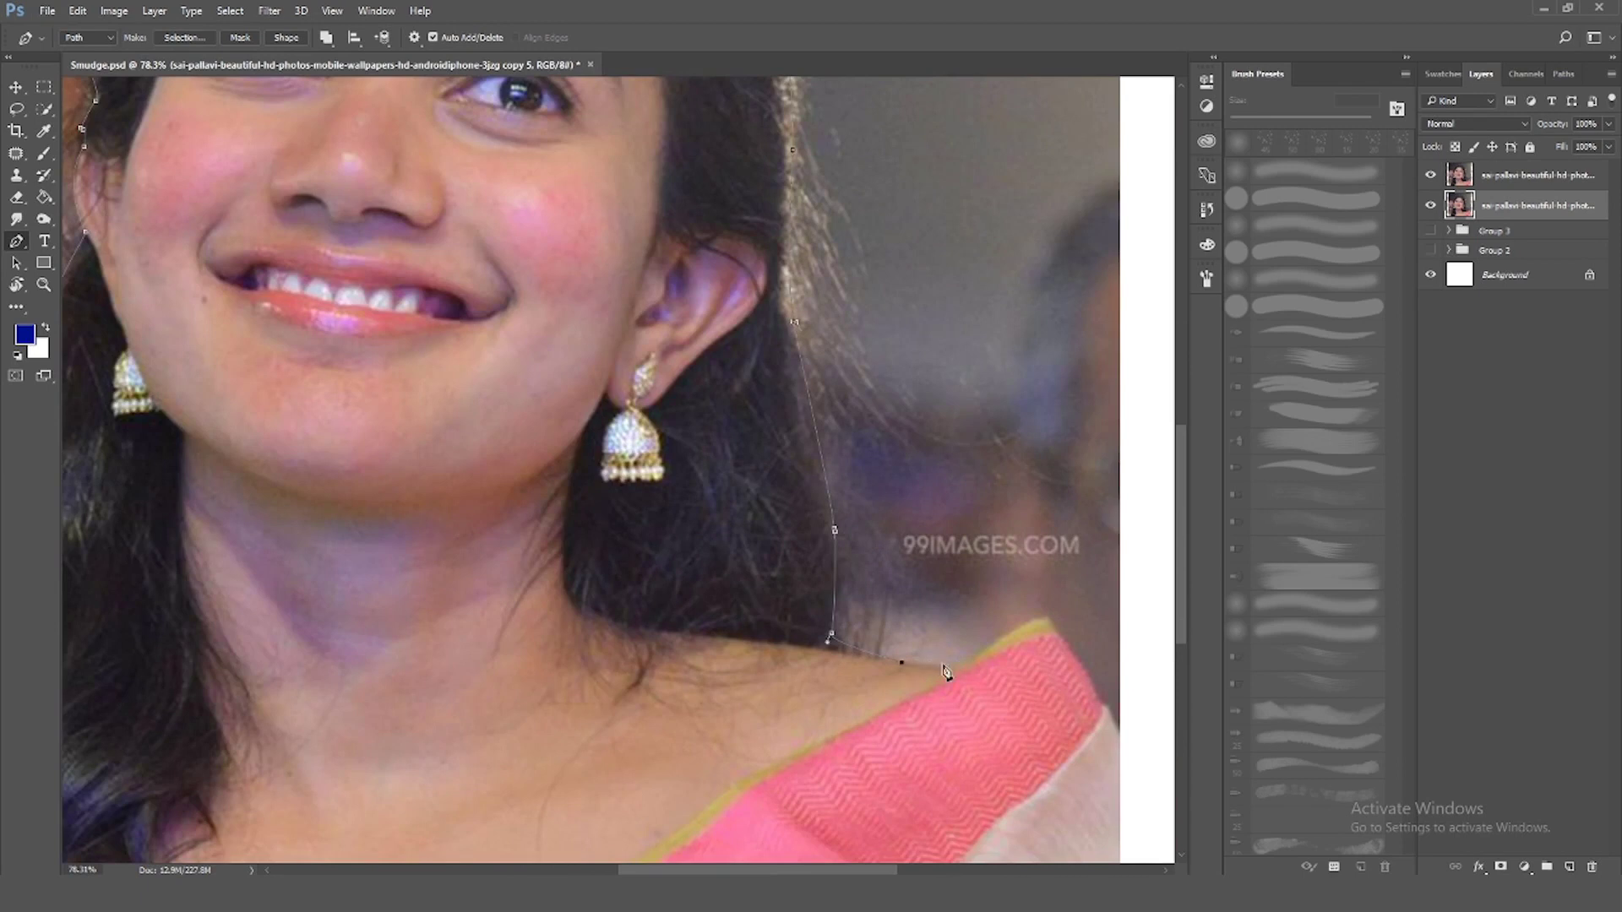
scroll(1103, 718, "down", 2)
left_click_drag(1012, 714, 965, 736)
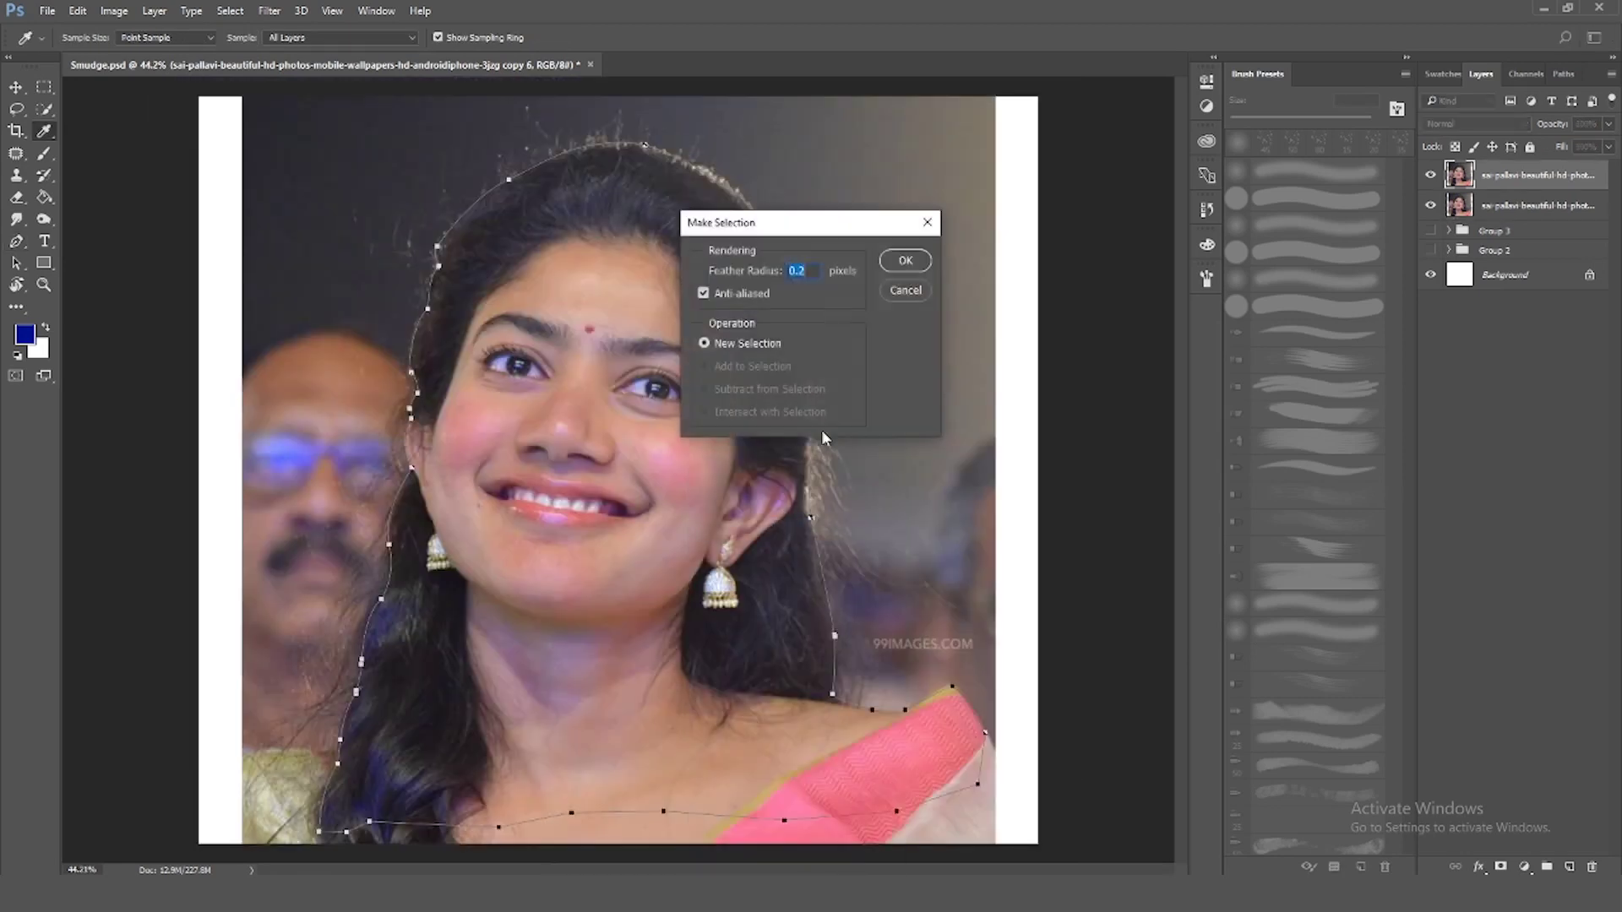
Turn the path into a selection, copy the woman to a new layer, and hide both photo layers
left_click(910, 264)
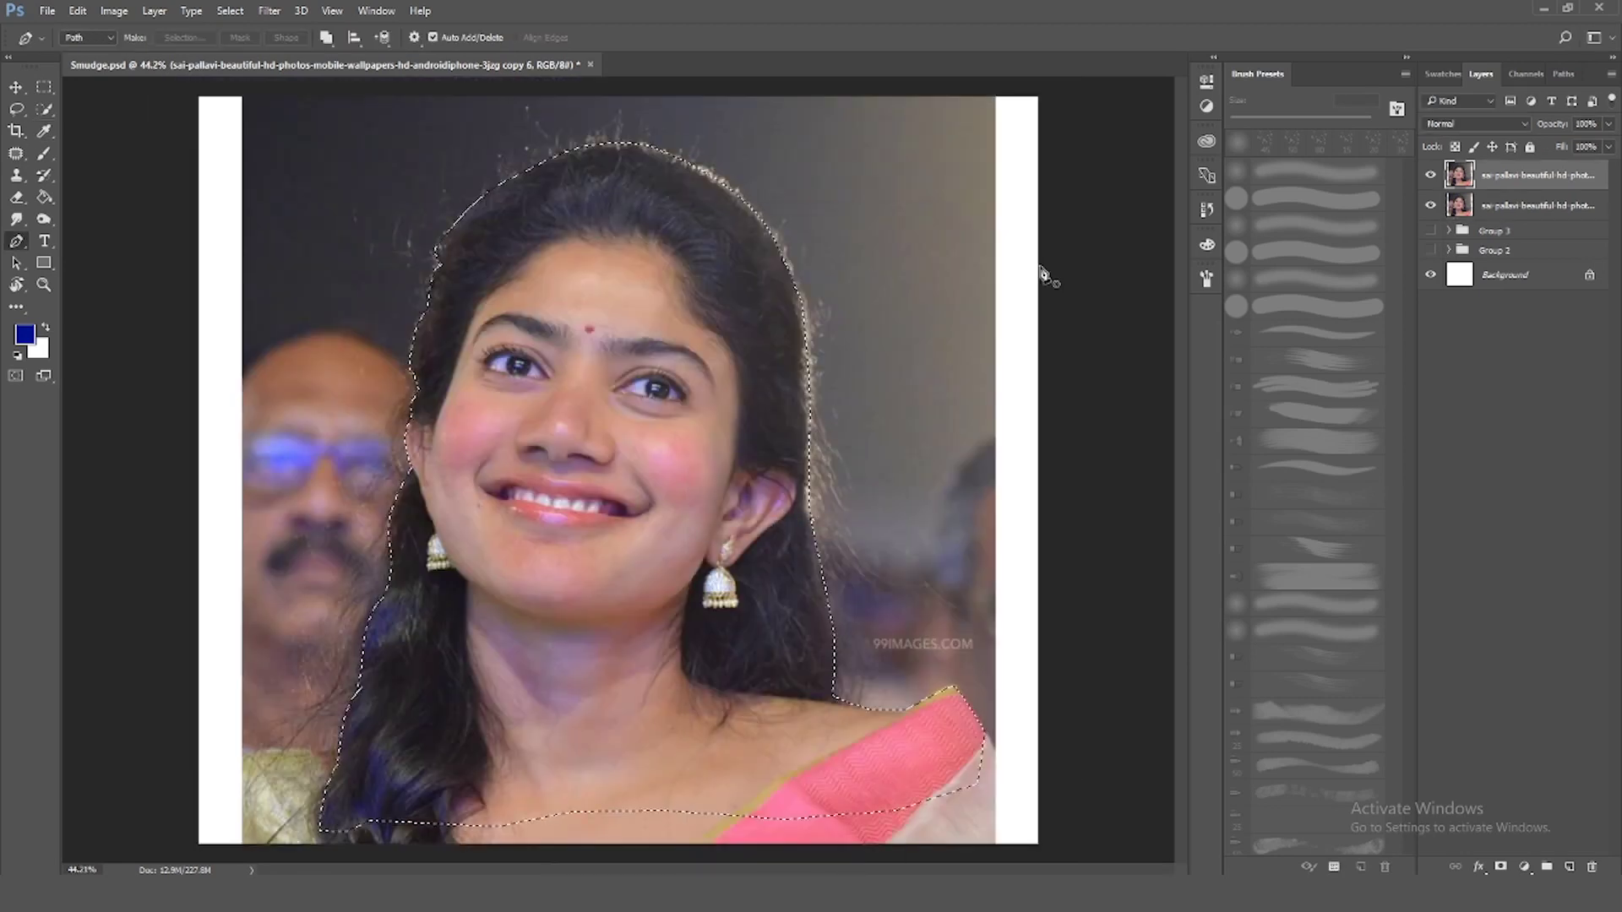
right_click(754, 342)
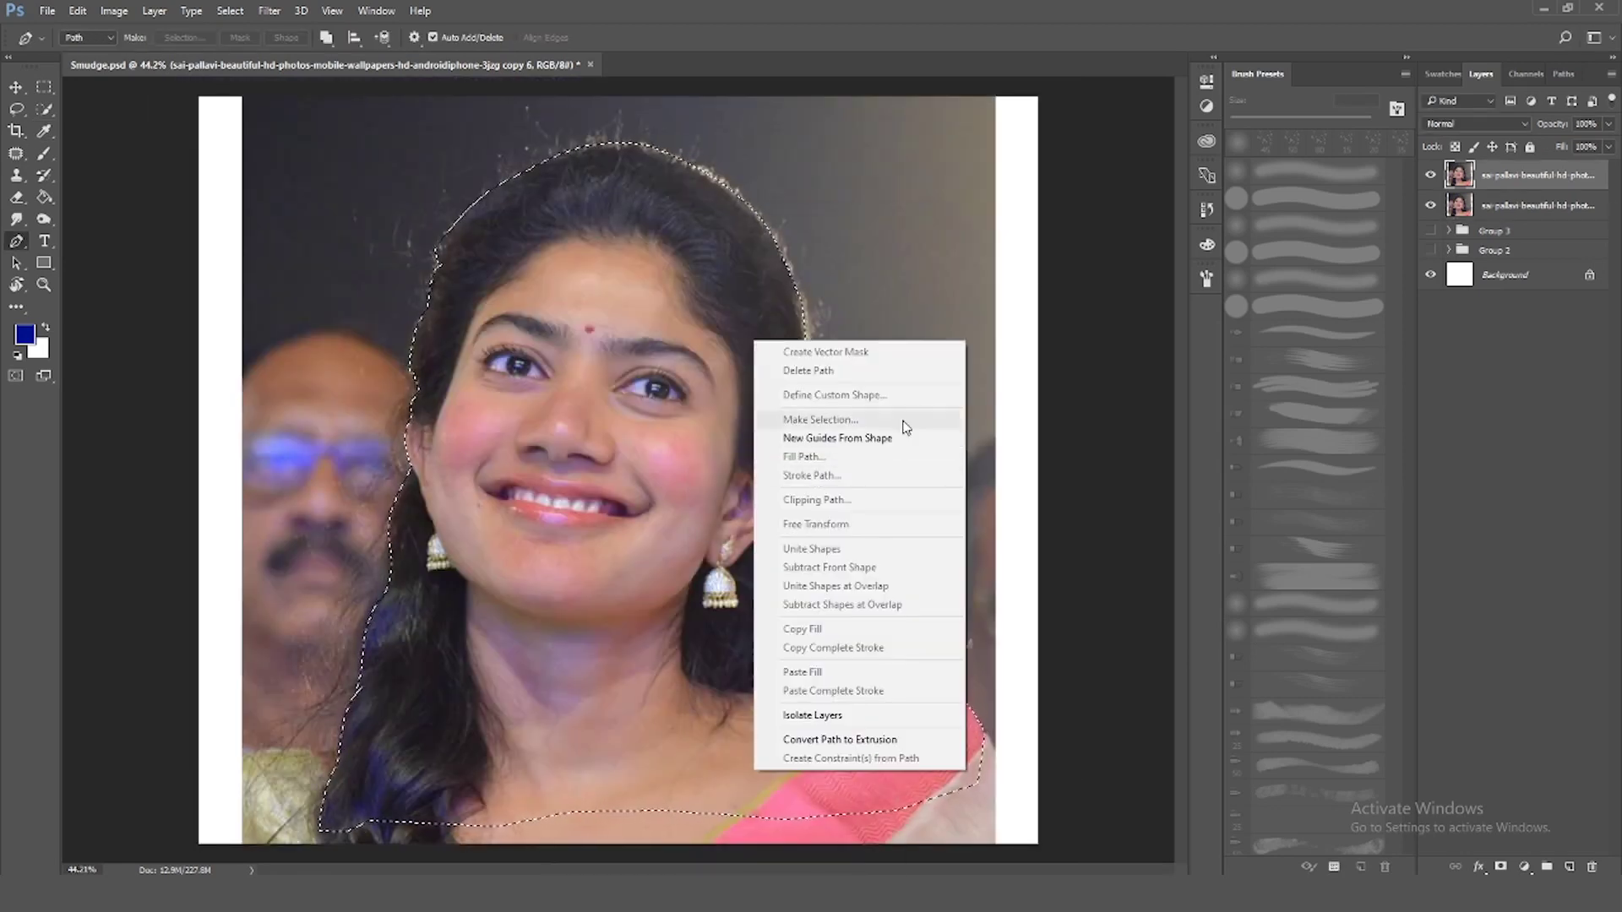
left_click(1506, 180)
key("ctrl+j")
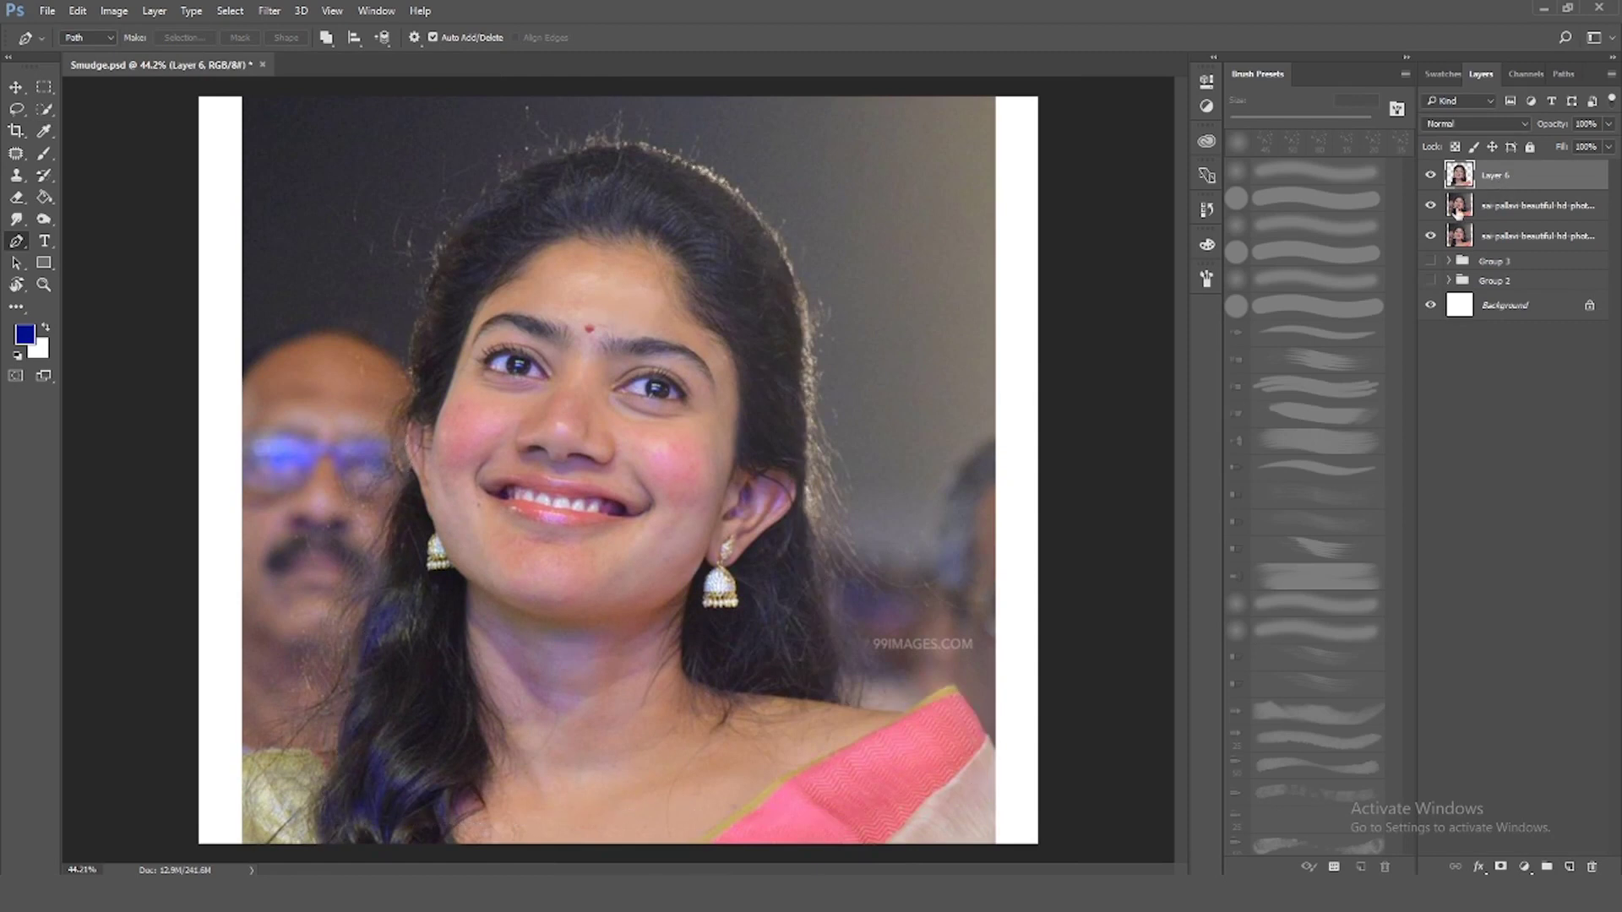
left_click(1431, 205)
left_click(1430, 235)
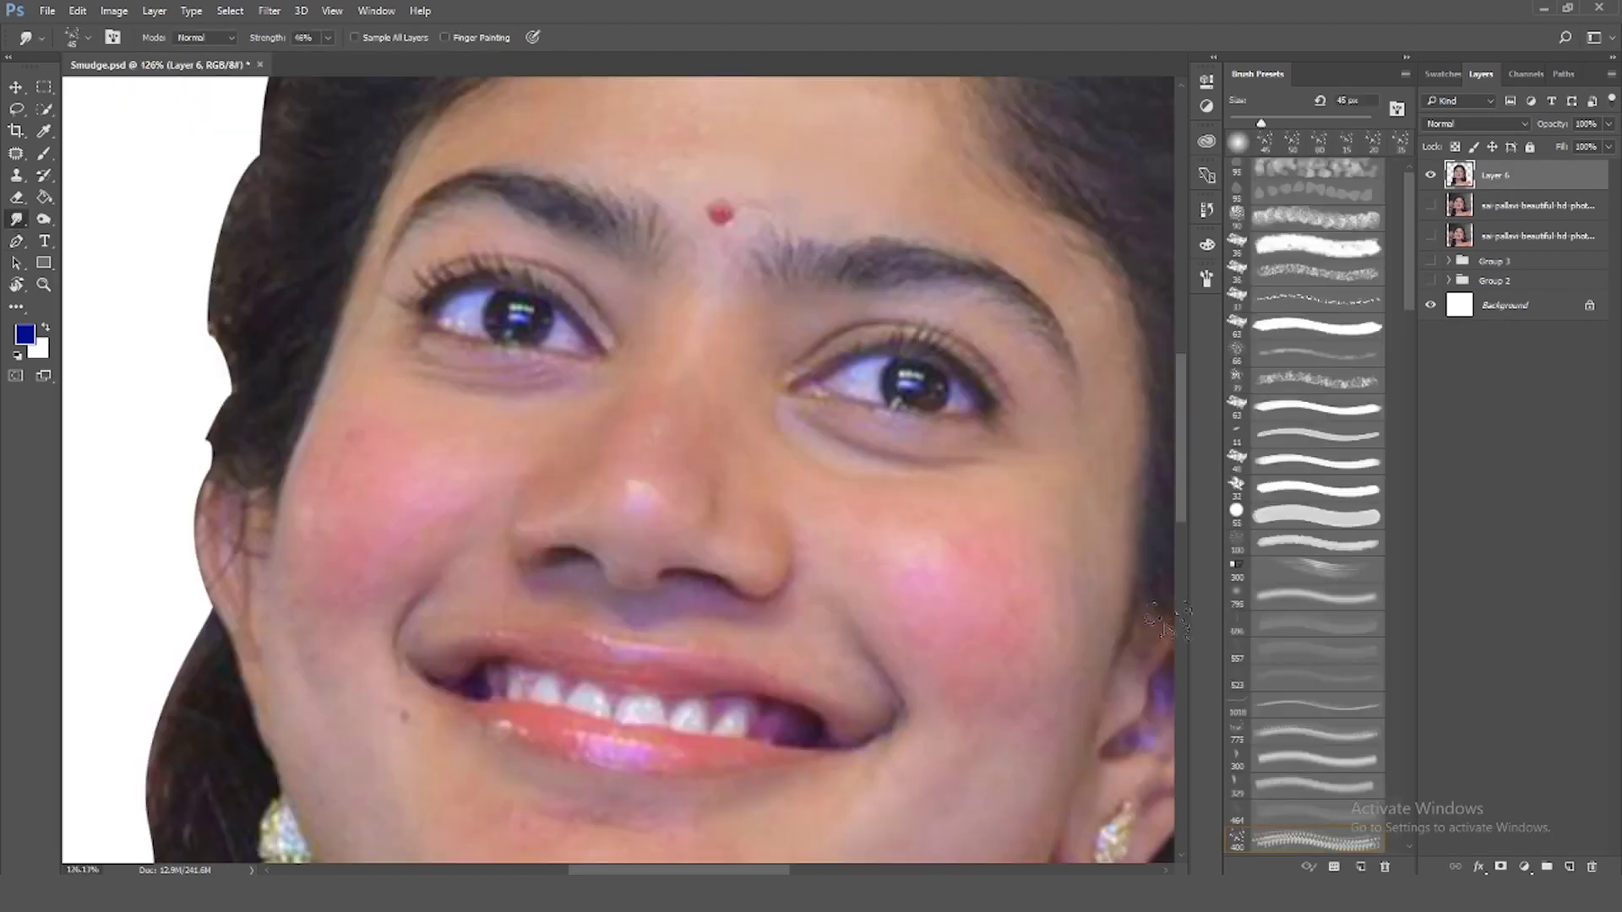
Choose a textured brush preset for the Smudge tool and make it smaller
scroll(1235, 629, "down", 10)
left_click(1235, 625)
key("bracketleft")
key("bracketleft")
key("bracketleft")
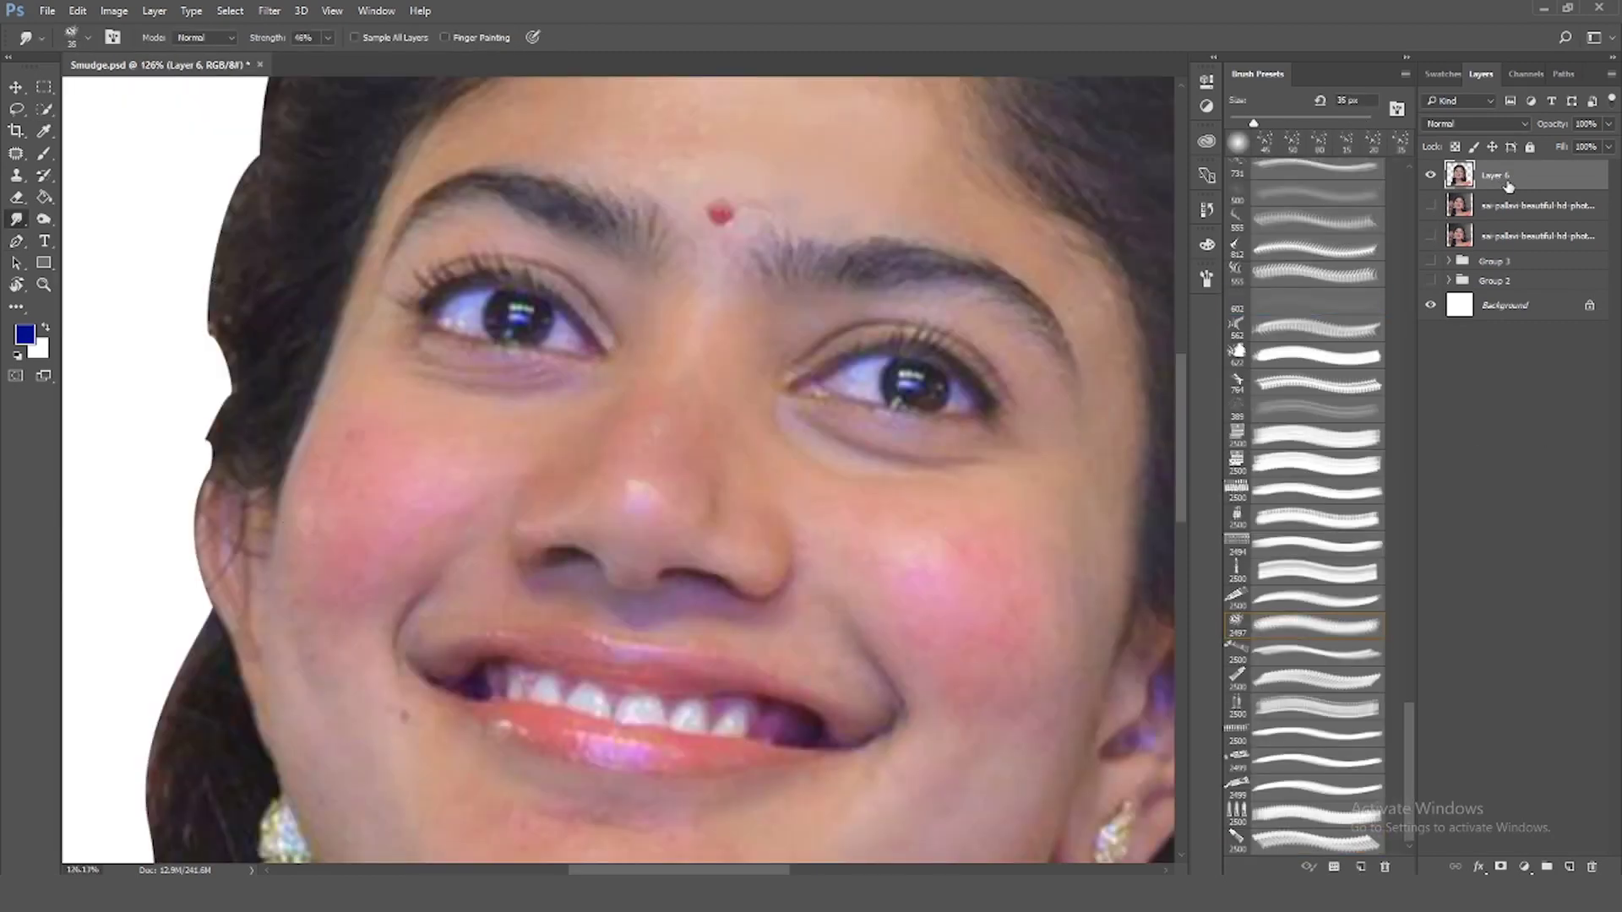
Duplicate Layer 6, the cut-out woman's layer
key("ctrl+j")
scroll(397, 459, "up", 5)
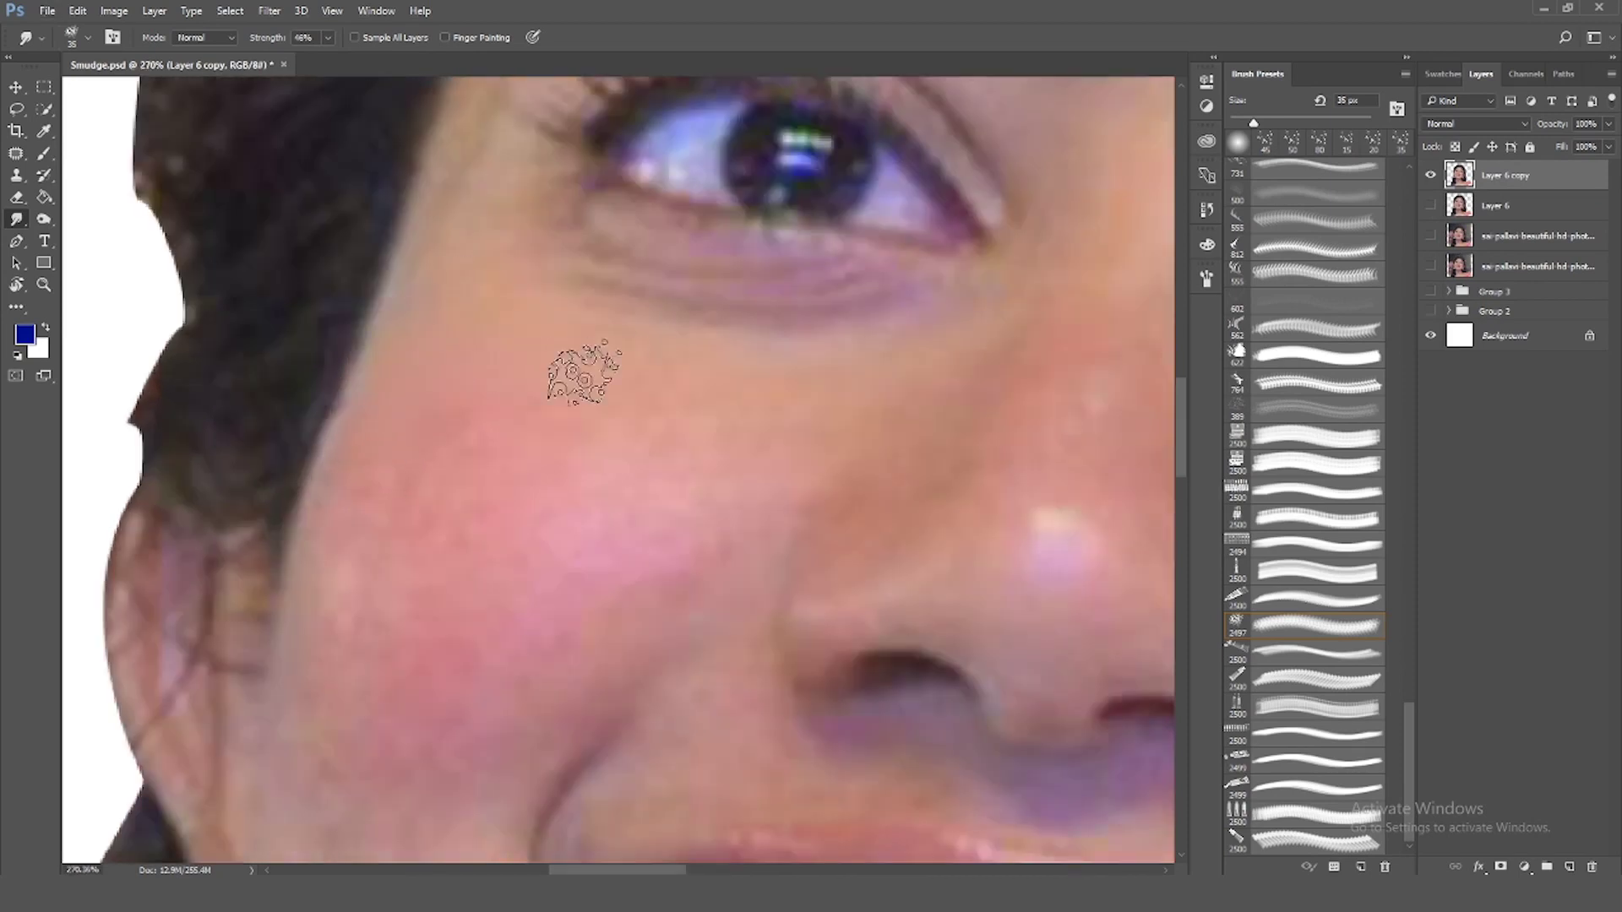
scroll(826, 463, "down", 3)
scroll(580, 392, "up", 2)
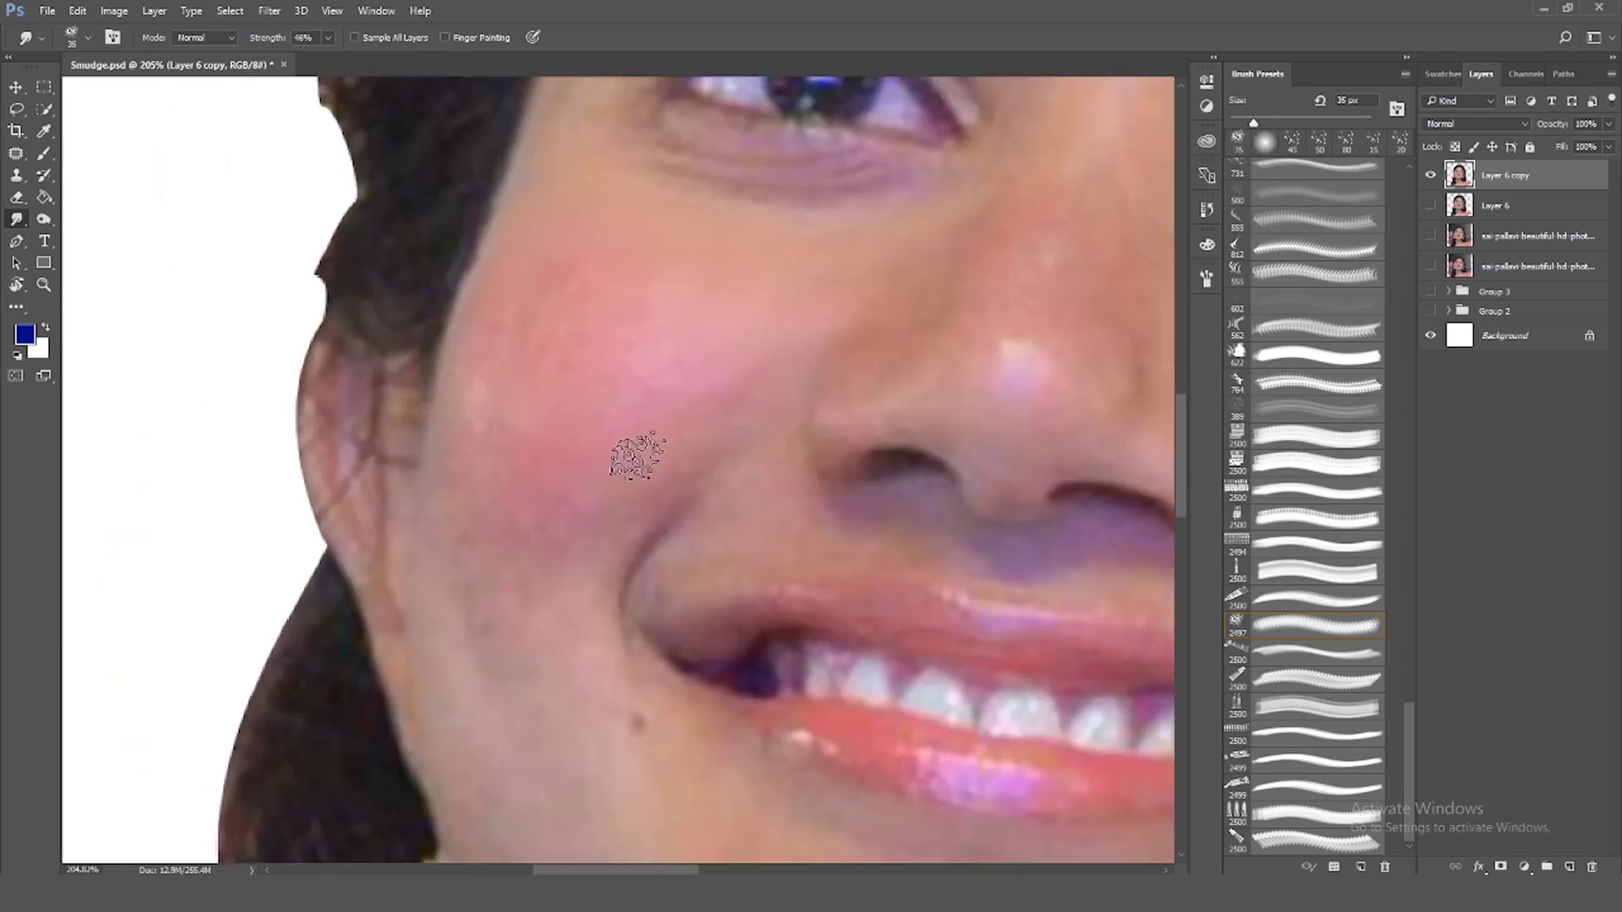
Smudge the cheek, under-eye and nose skin with a progressively smaller brush
key("bracketleft")
key("bracketleft")
key("bracketleft")
left_click_drag(674, 390, 564, 331)
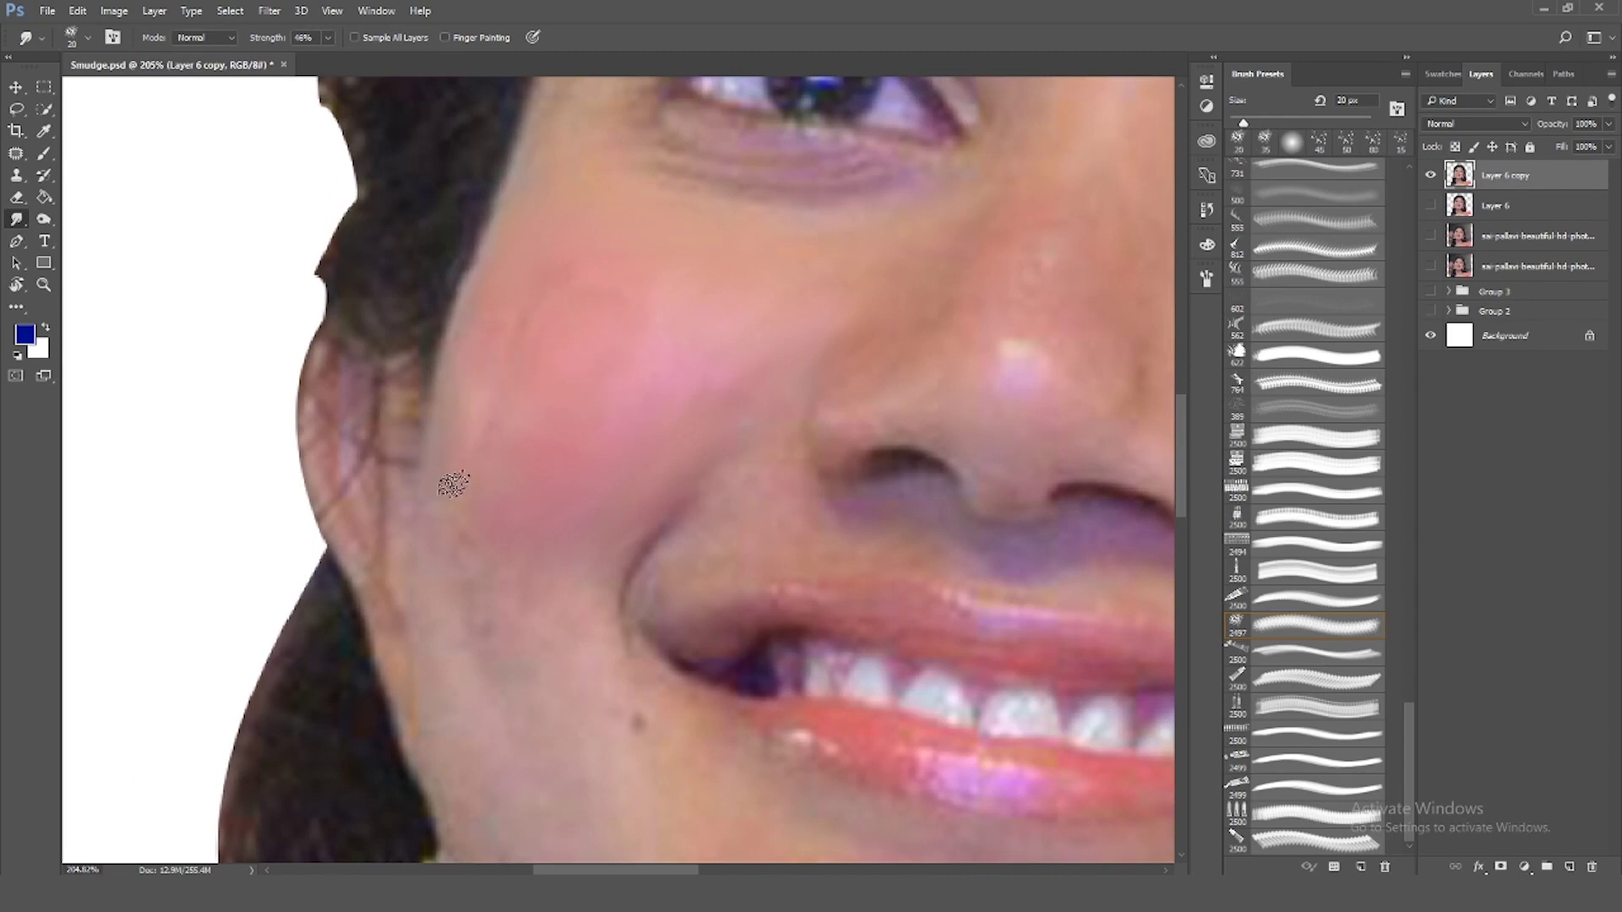
key("bracketleft")
scroll(697, 541, "up", 2)
scroll(797, 440, "up", 3)
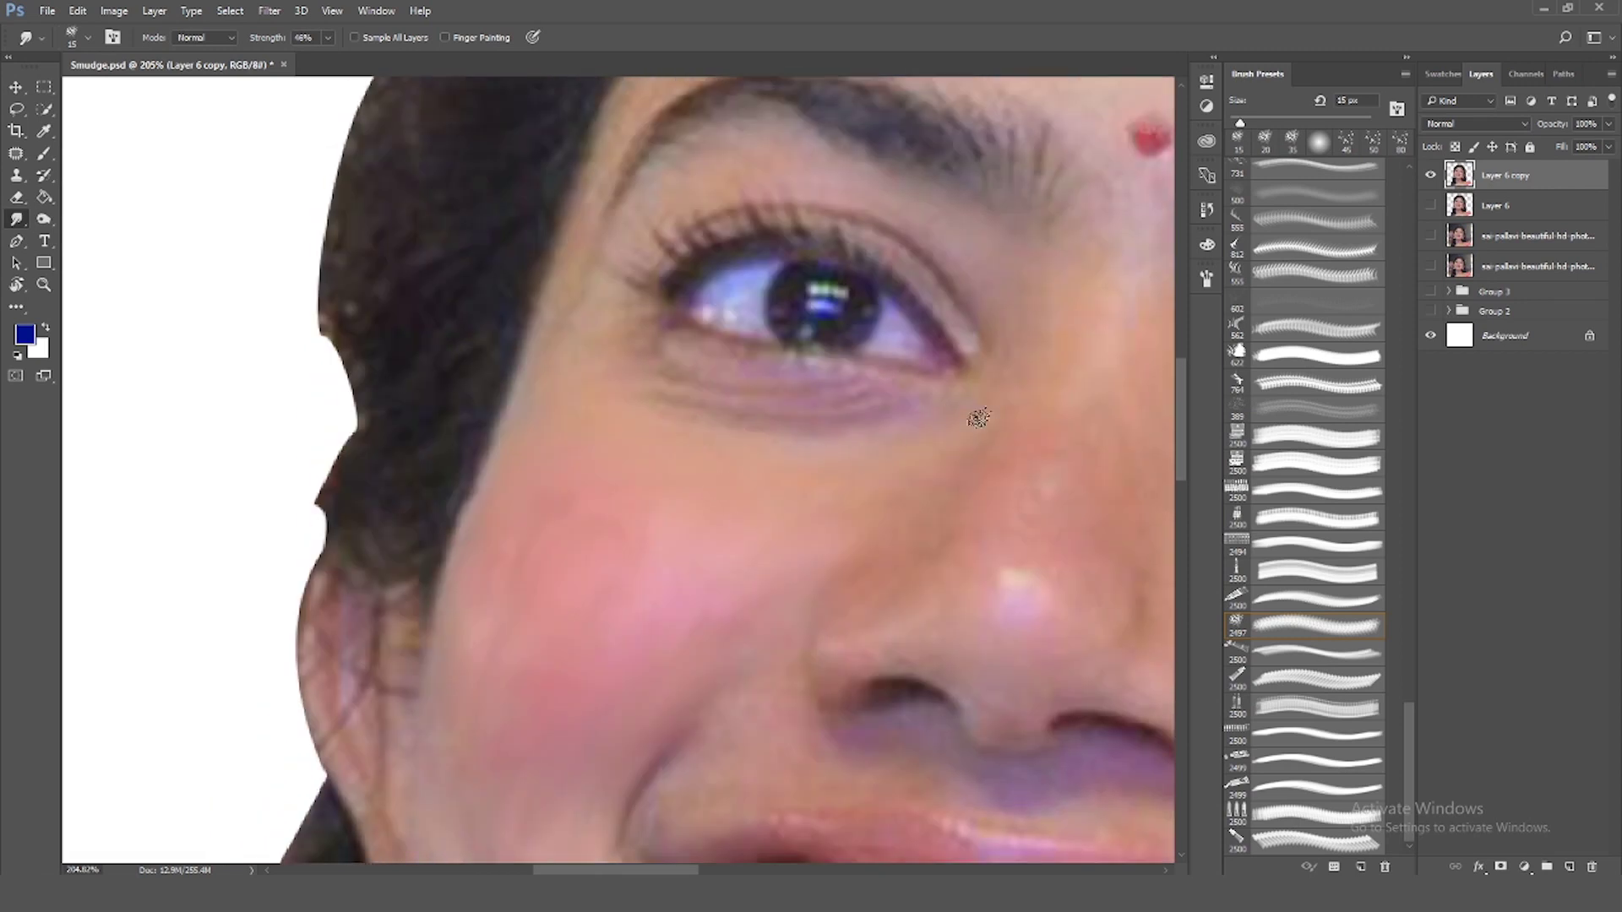
left_click_drag(617, 488, 569, 513)
scroll(668, 726, "down", 3)
scroll(625, 370, "up", 4)
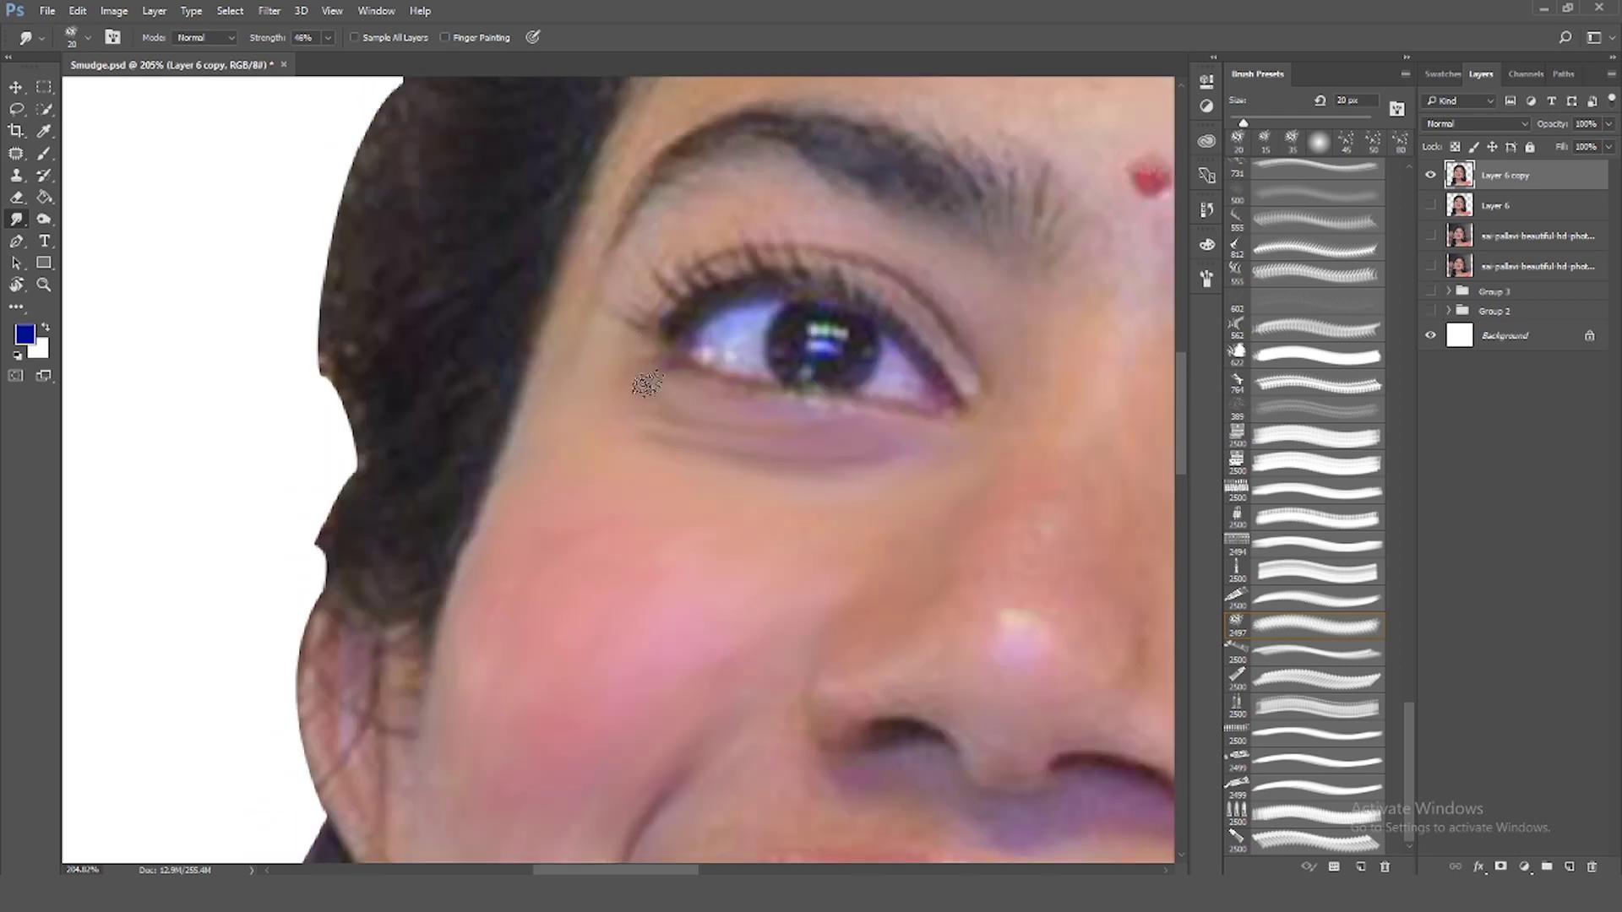
scroll(722, 390, "down", 2)
scroll(706, 586, "down", 3)
Zoom in on the eye, shrink the Smudge brush and lower its strength
scroll(707, 586, "down", 3)
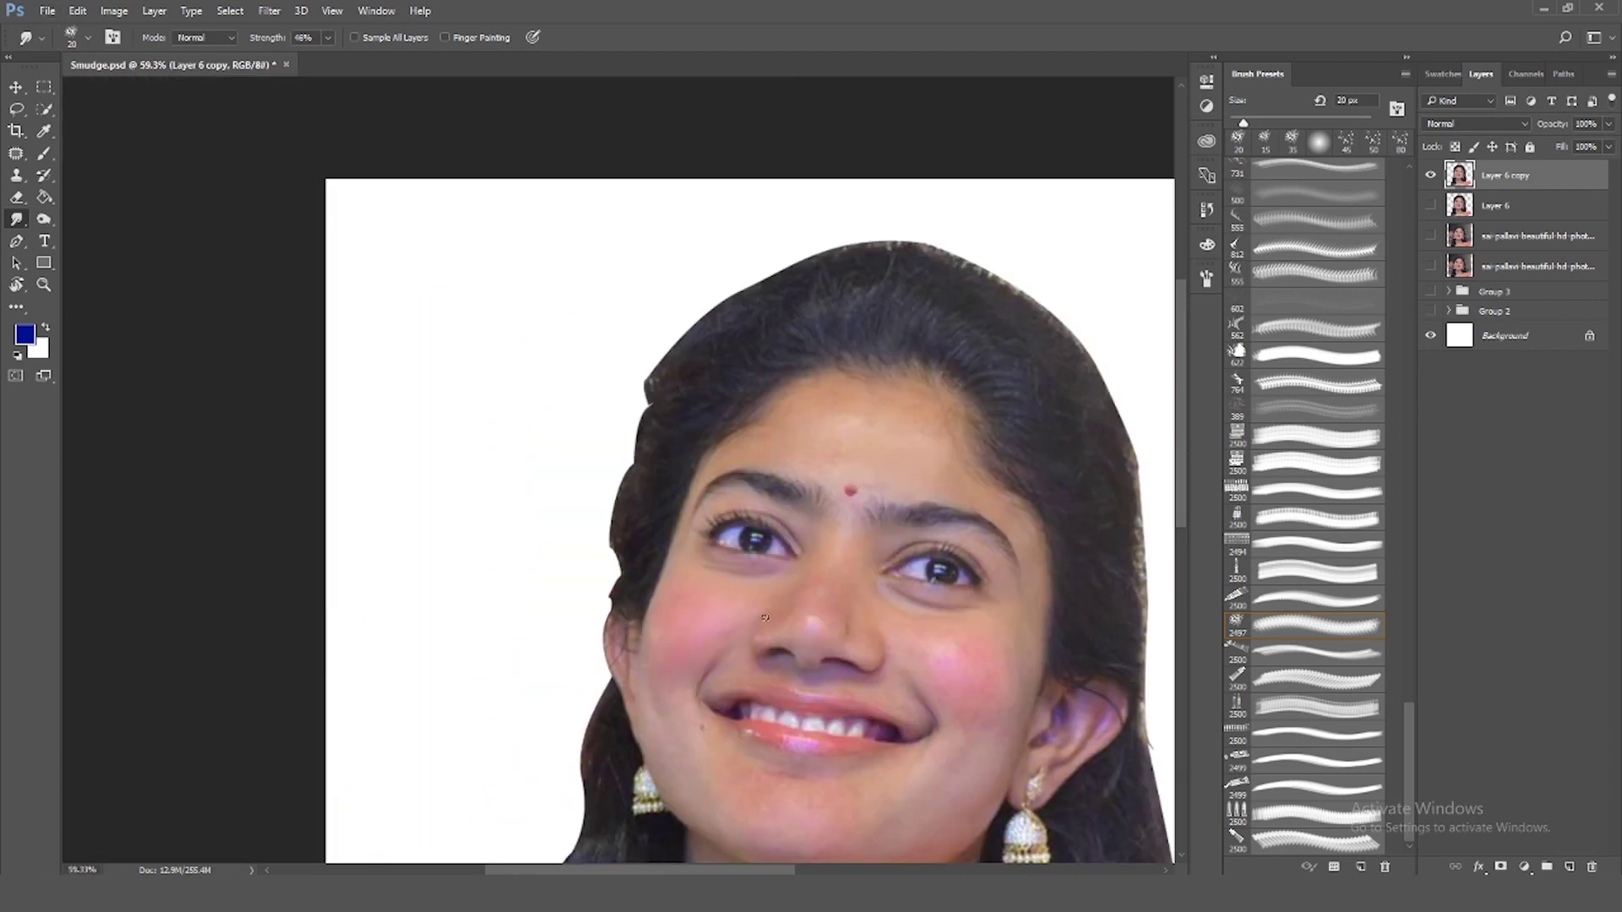
scroll(772, 460, "up", 6)
scroll(771, 460, "up", 5)
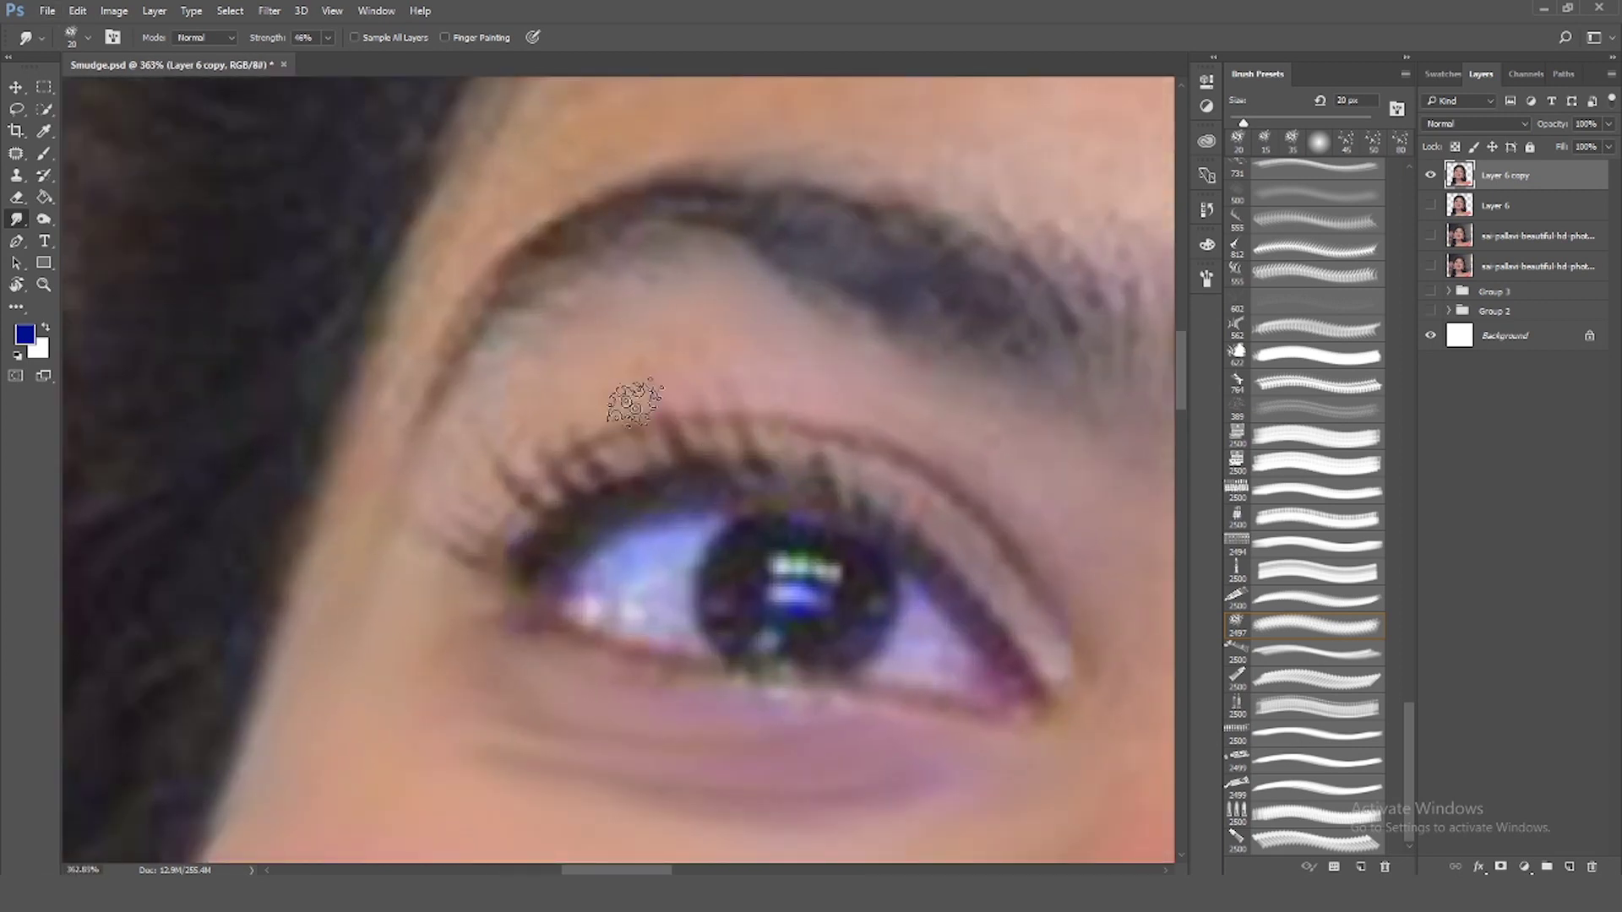
key("bracketleft")
key("bracketleft")
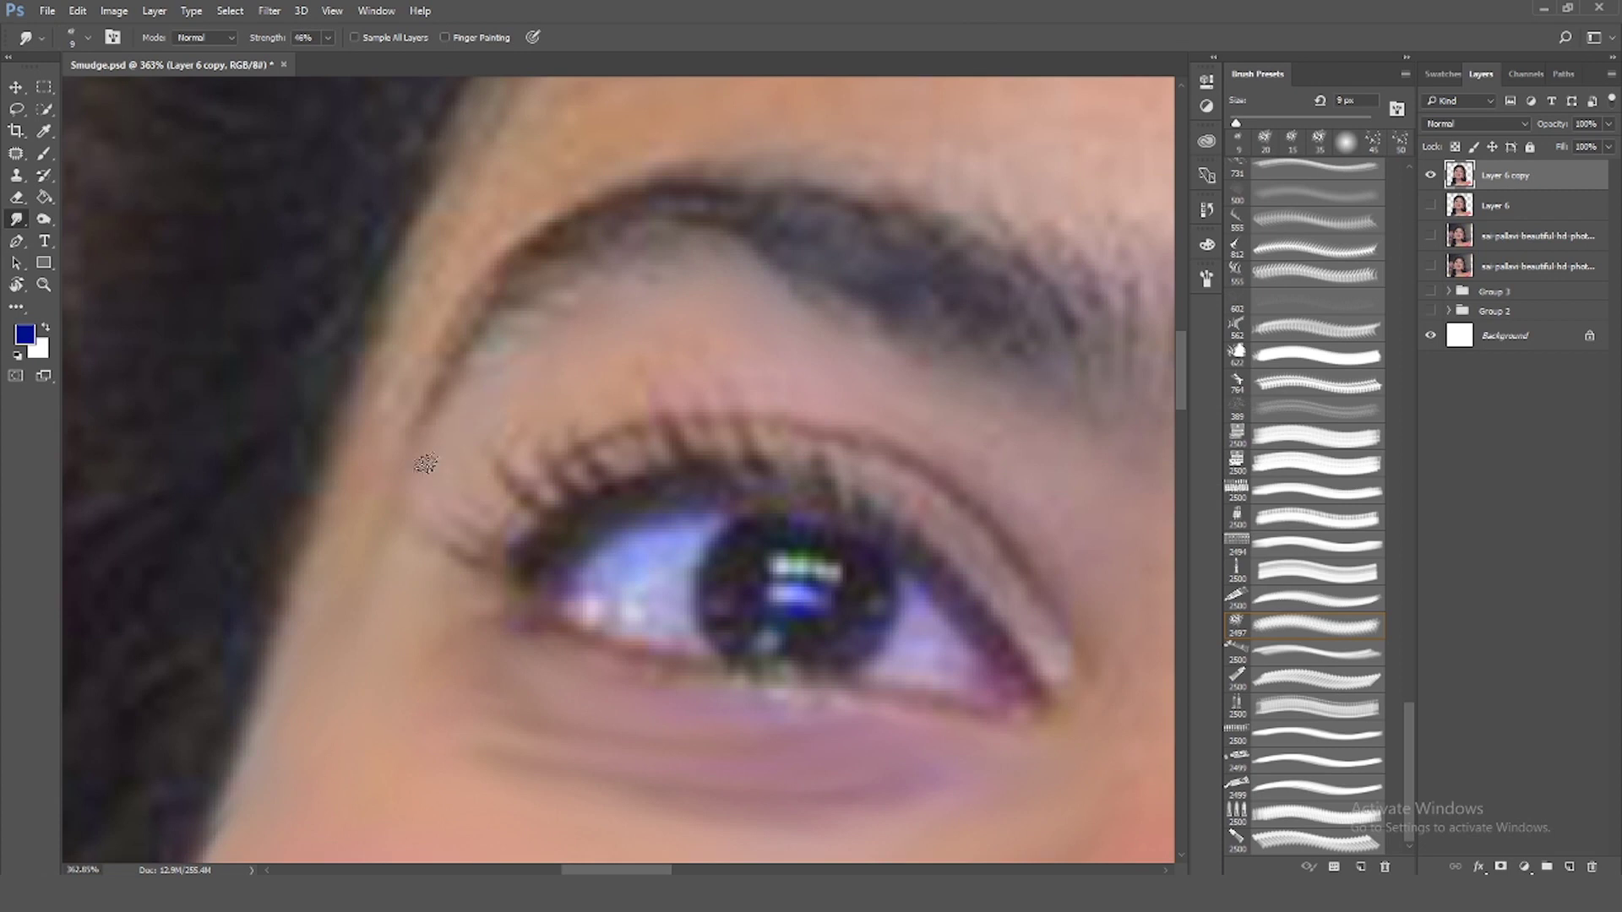
left_click(624, 260)
scroll(1048, 413, "down", 3)
scroll(884, 361, "up", 2)
scroll(887, 373, "up", 1)
Smudge soft strokes along the eyelashes with a small brush
key("bracketright")
key("bracketright")
key("bracketright")
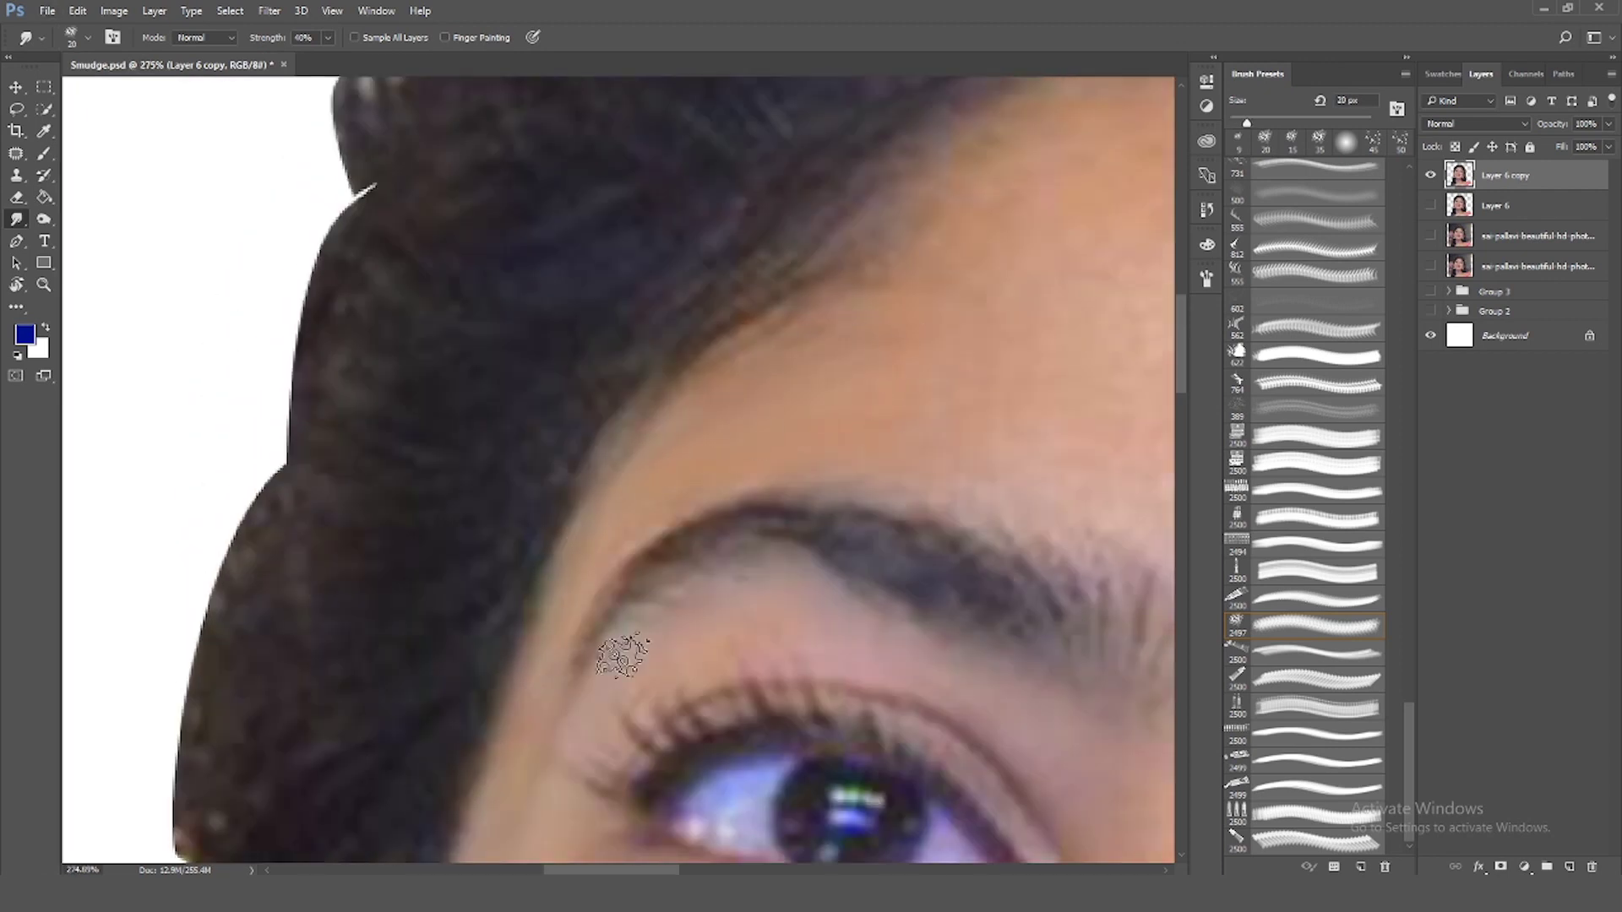
scroll(717, 607, "down", 2)
scroll(923, 625, "up", 1)
key("bracketleft")
key("bracketleft")
key("bracketleft")
left_click_drag(923, 632, 980, 679)
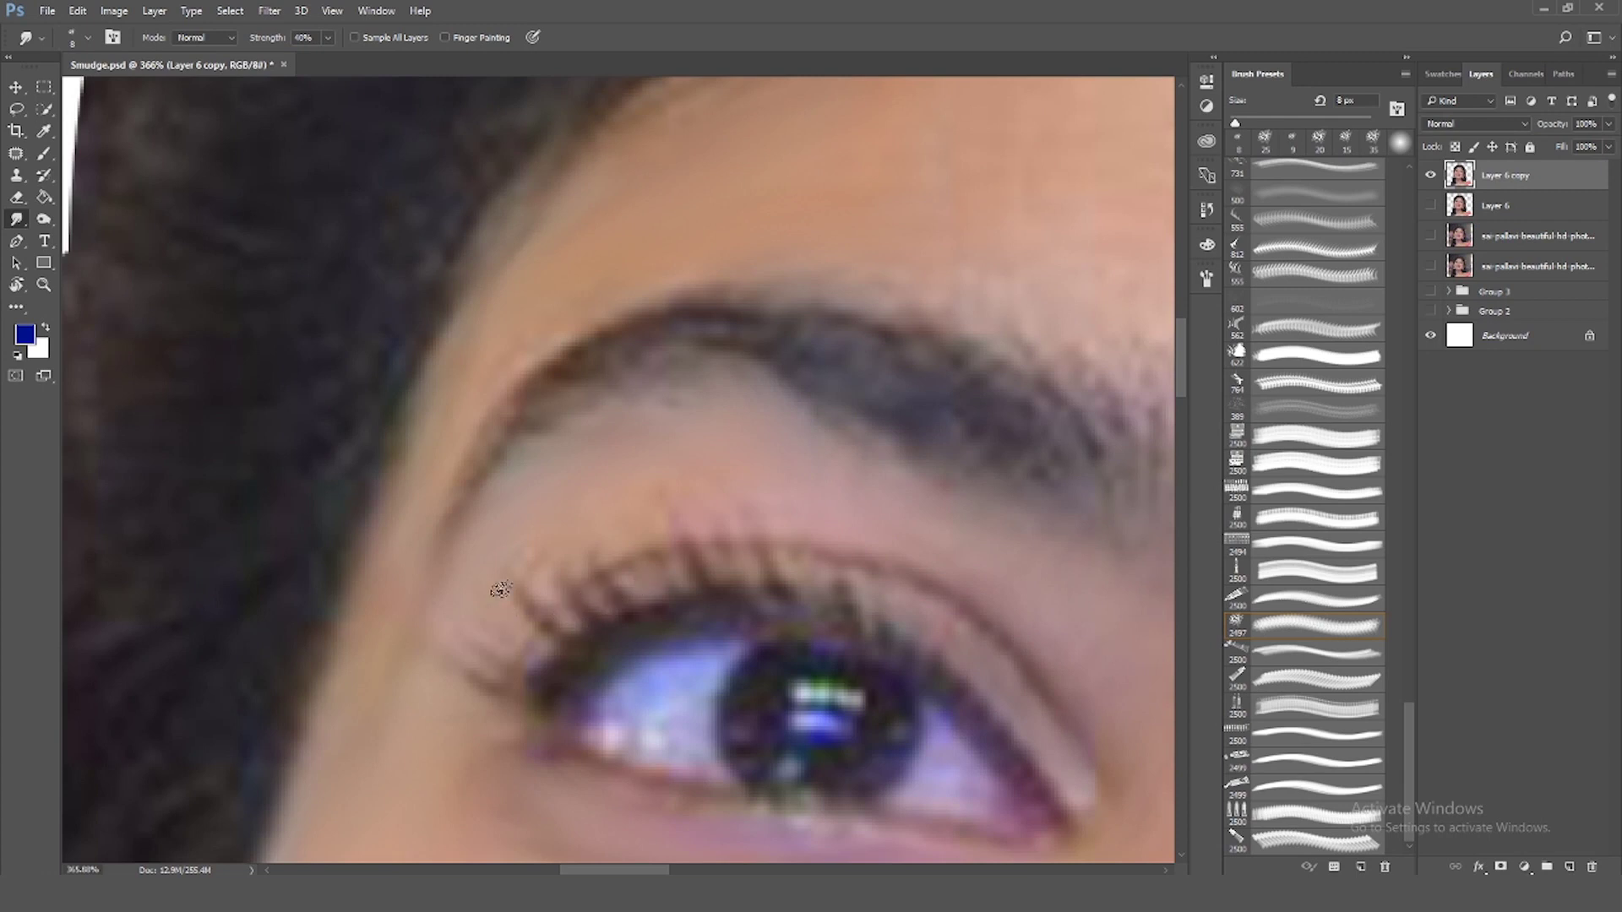
scroll(923, 455, "up", 3)
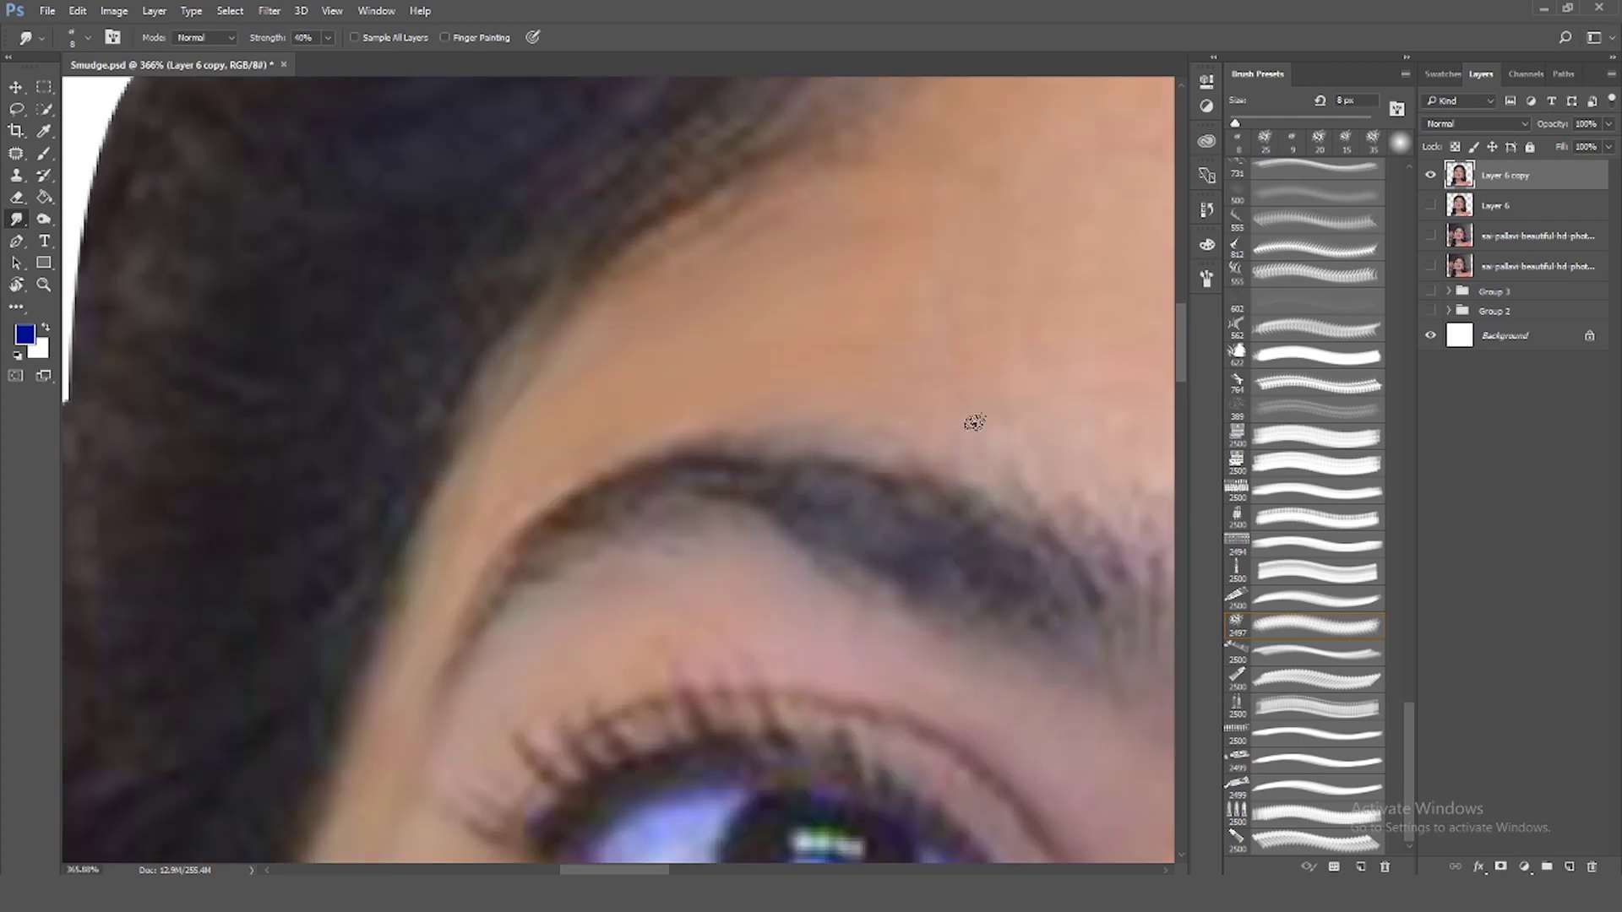
scroll(1130, 603, "down", 3)
scroll(645, 550, "up", 1)
scroll(645, 551, "up", 1)
key("bracketright")
key("bracketright")
key("bracketright")
Smooth the forehead skin, settling the smudge brush at 40 px
mouse_move(730, 581)
left_mouse_down()
mouse_move(664, 416)
mouse_move(640, 522)
mouse_move(847, 556)
left_mouse_up()
key("bracketright")
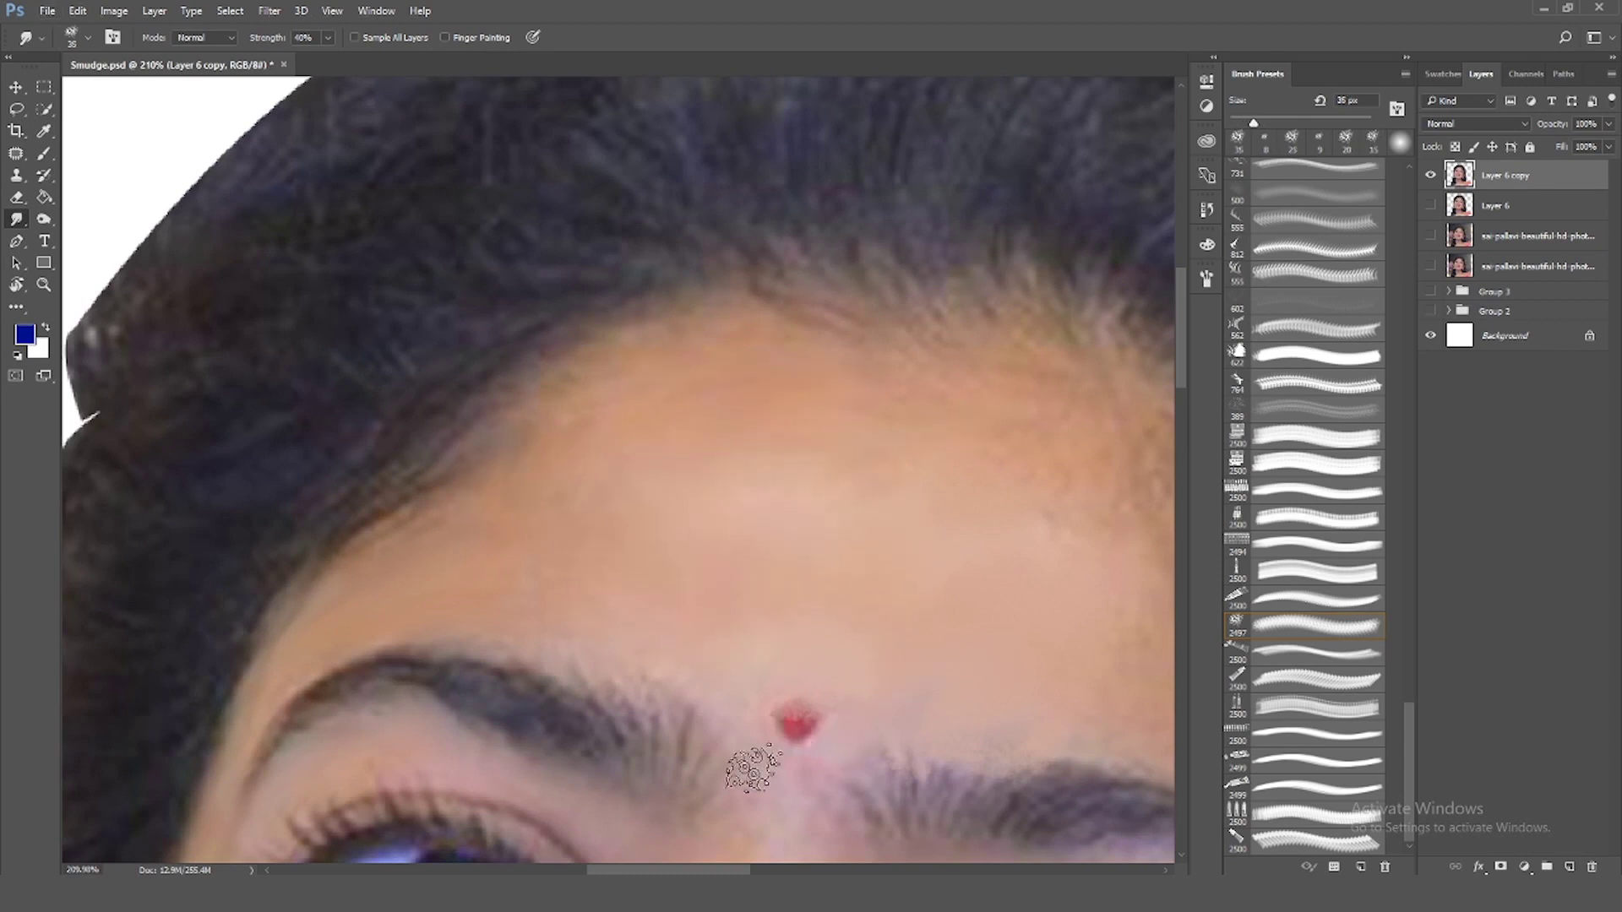
key("bracketleft")
key("bracketleft")
key("bracketleft")
key("bracketleft")
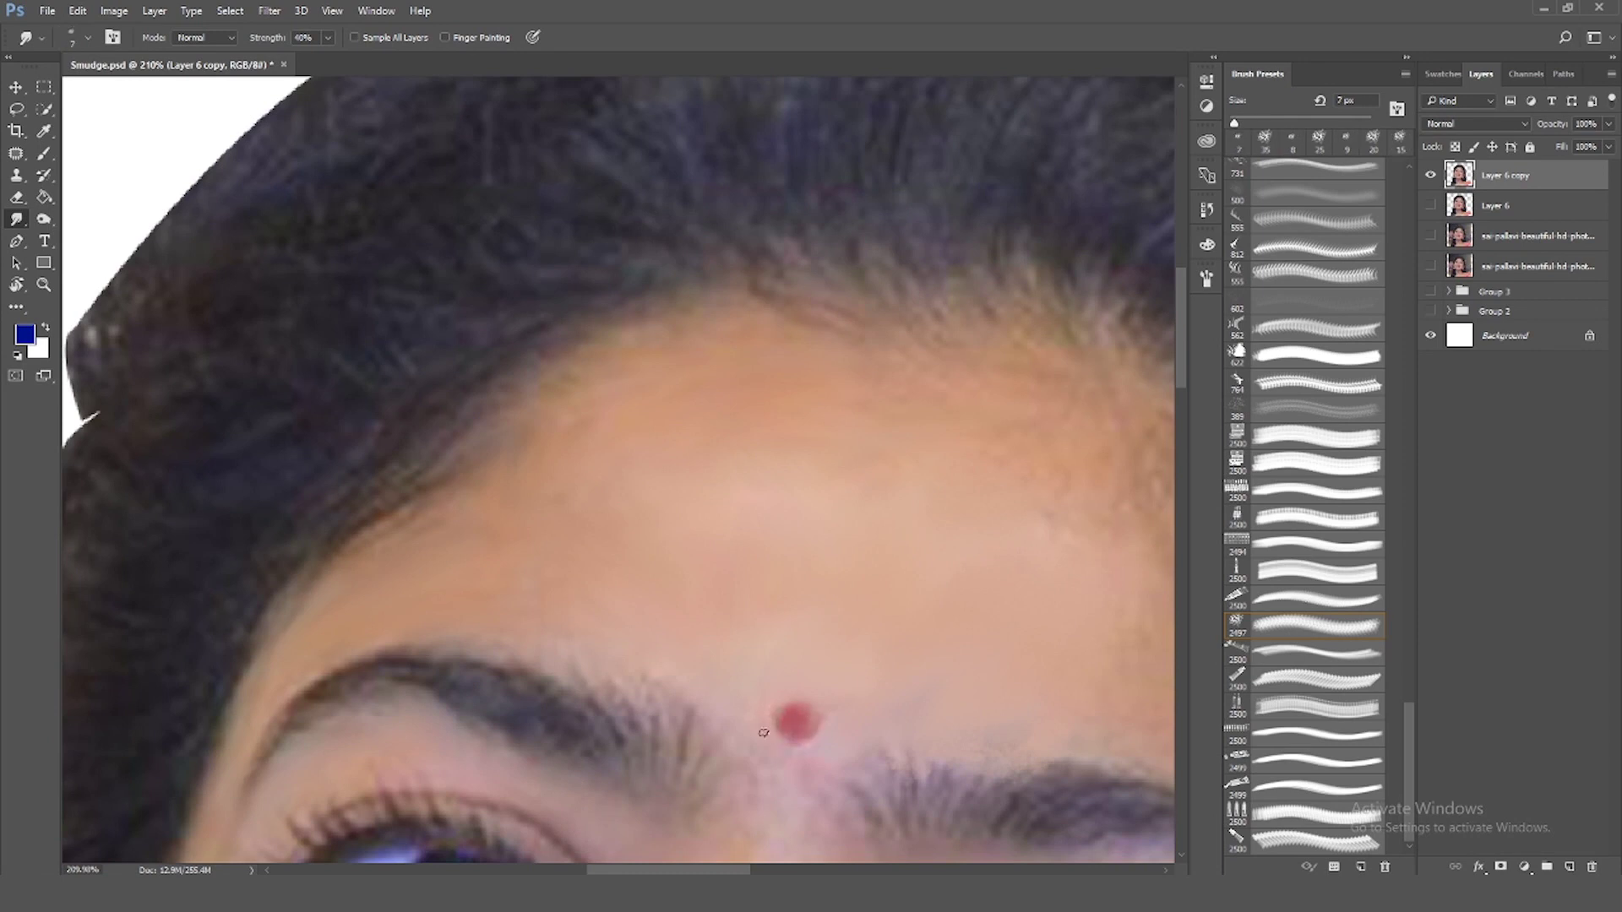
key("bracketright")
key("bracketright")
key("bracketright")
scroll(728, 806, "right", 3)
scroll(591, 526, "right", 6)
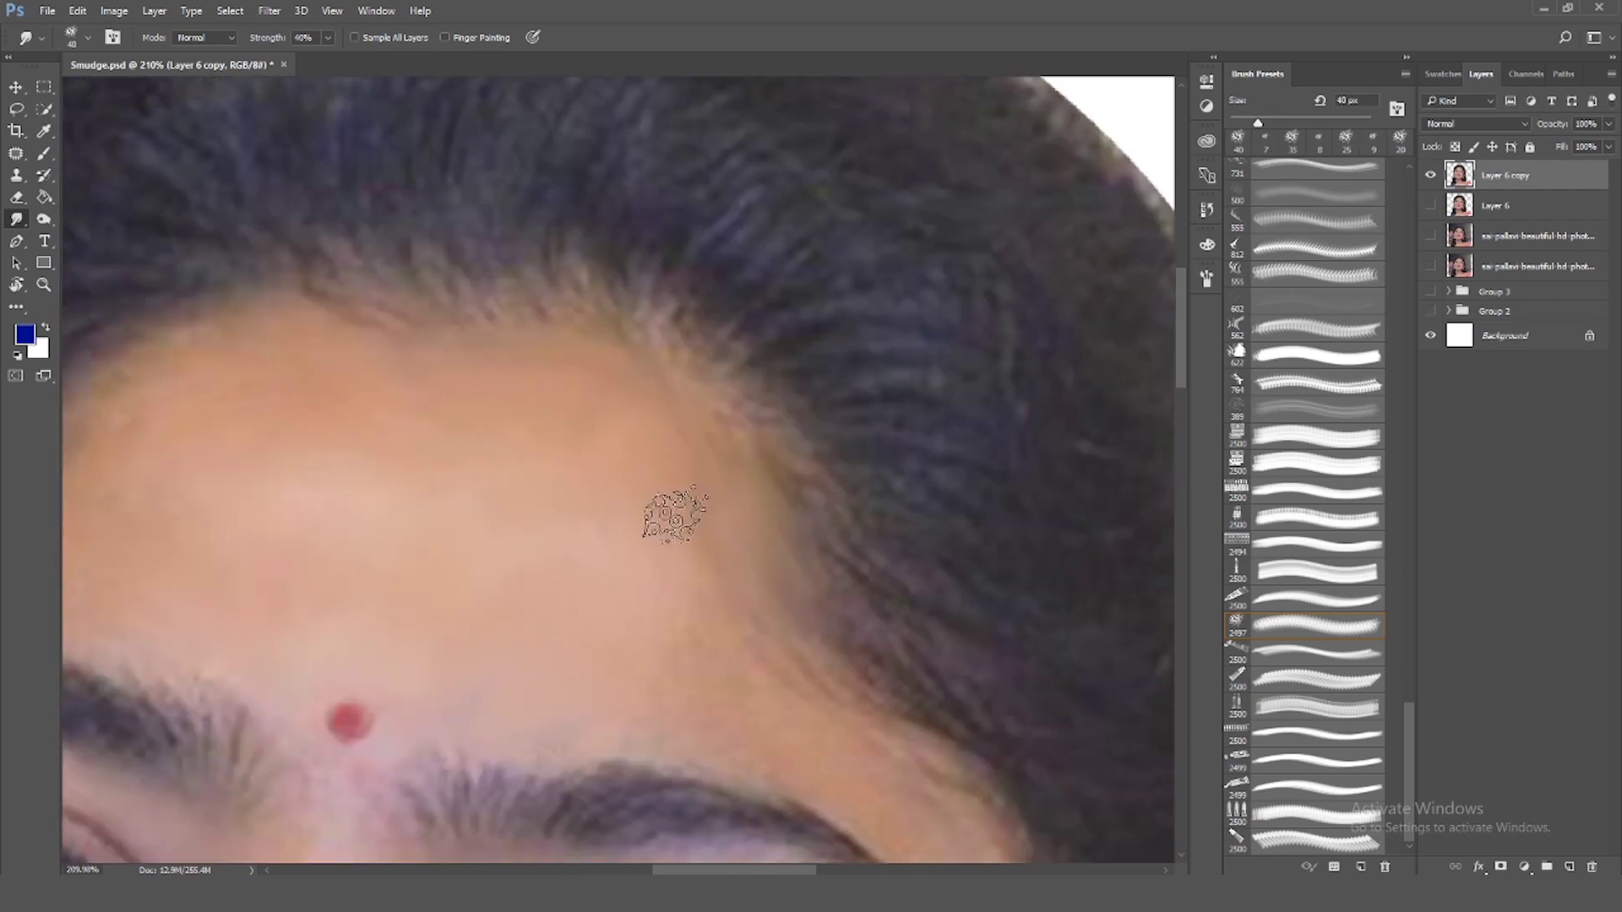
scroll(824, 741, "down", 3)
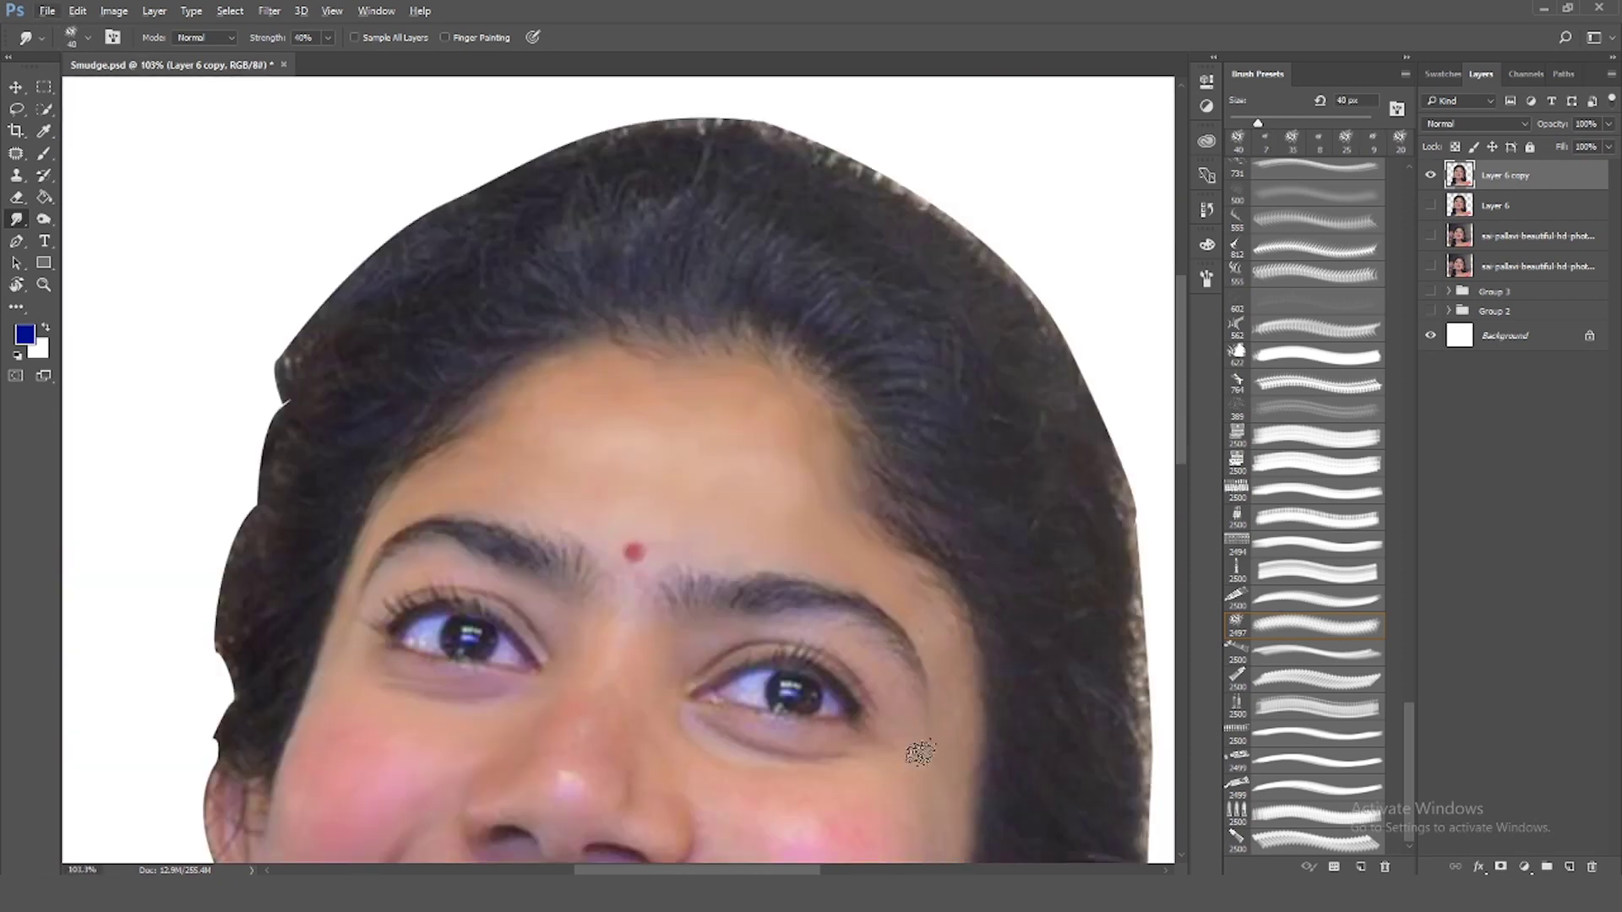
scroll(845, 718, "down", 2)
scroll(762, 558, "up", 3)
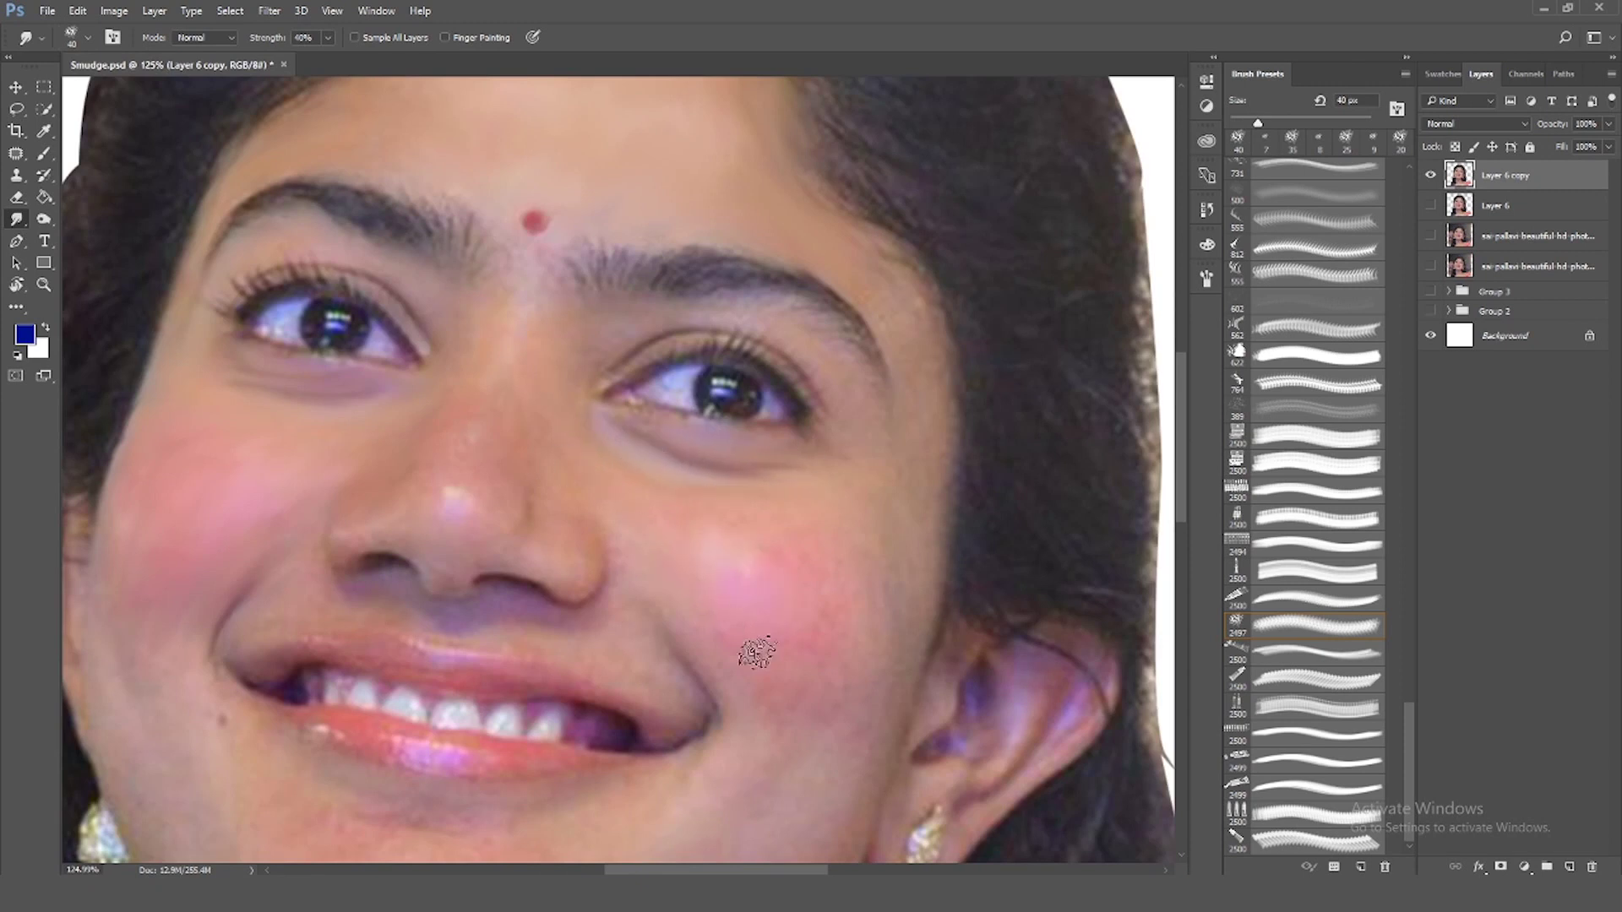
scroll(865, 342, "up", 2)
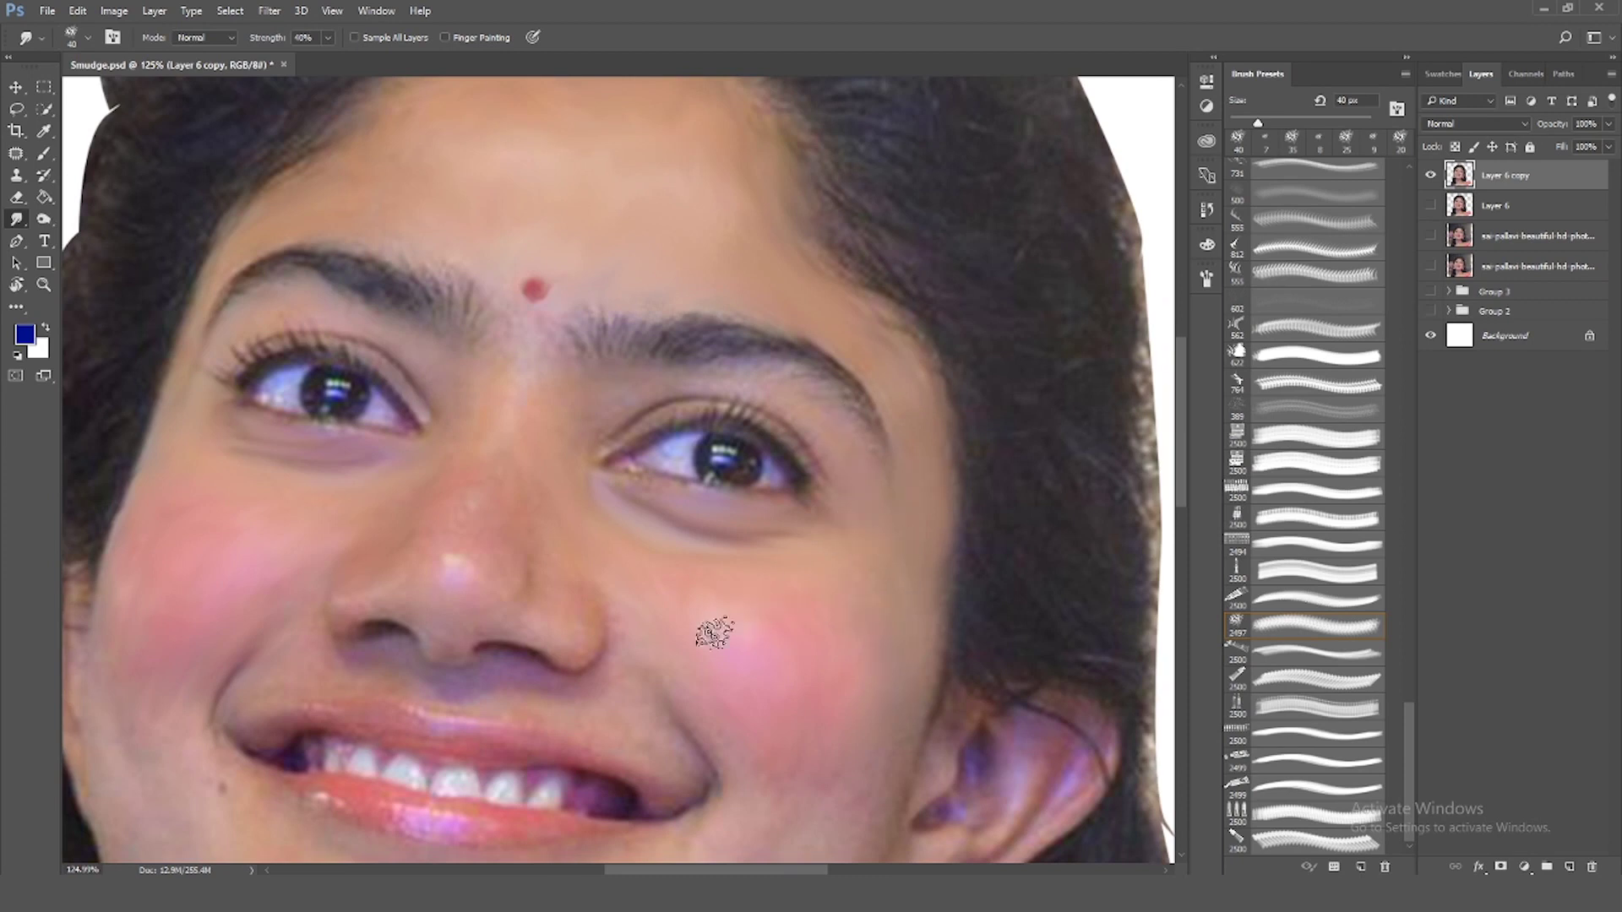
scroll(757, 786, "down", 2)
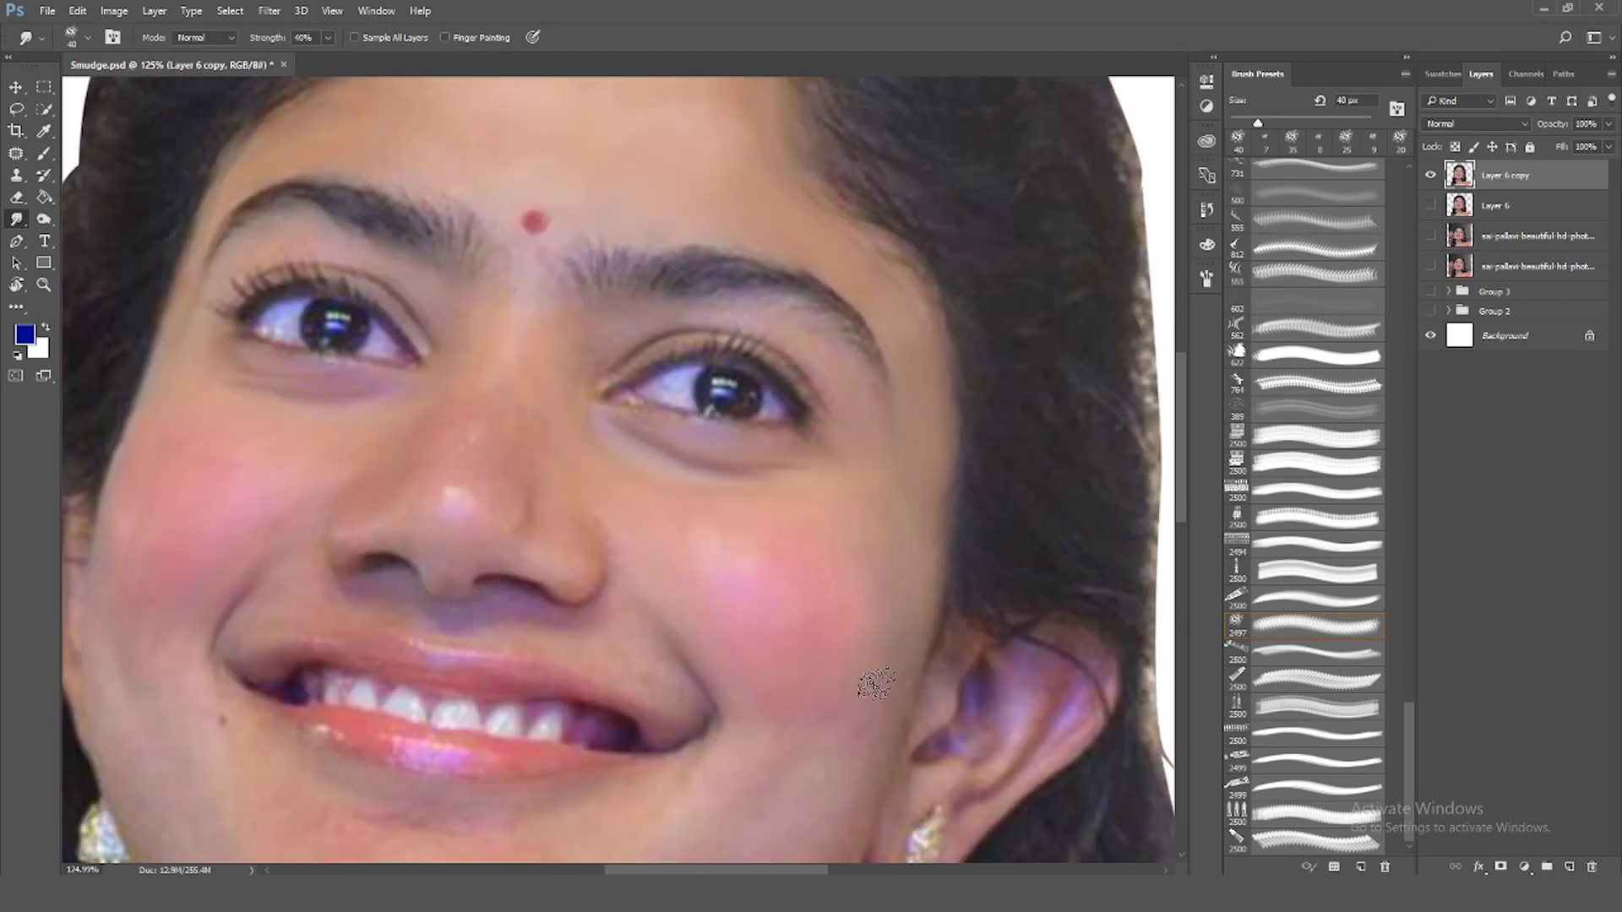
scroll(844, 706, "down", 4)
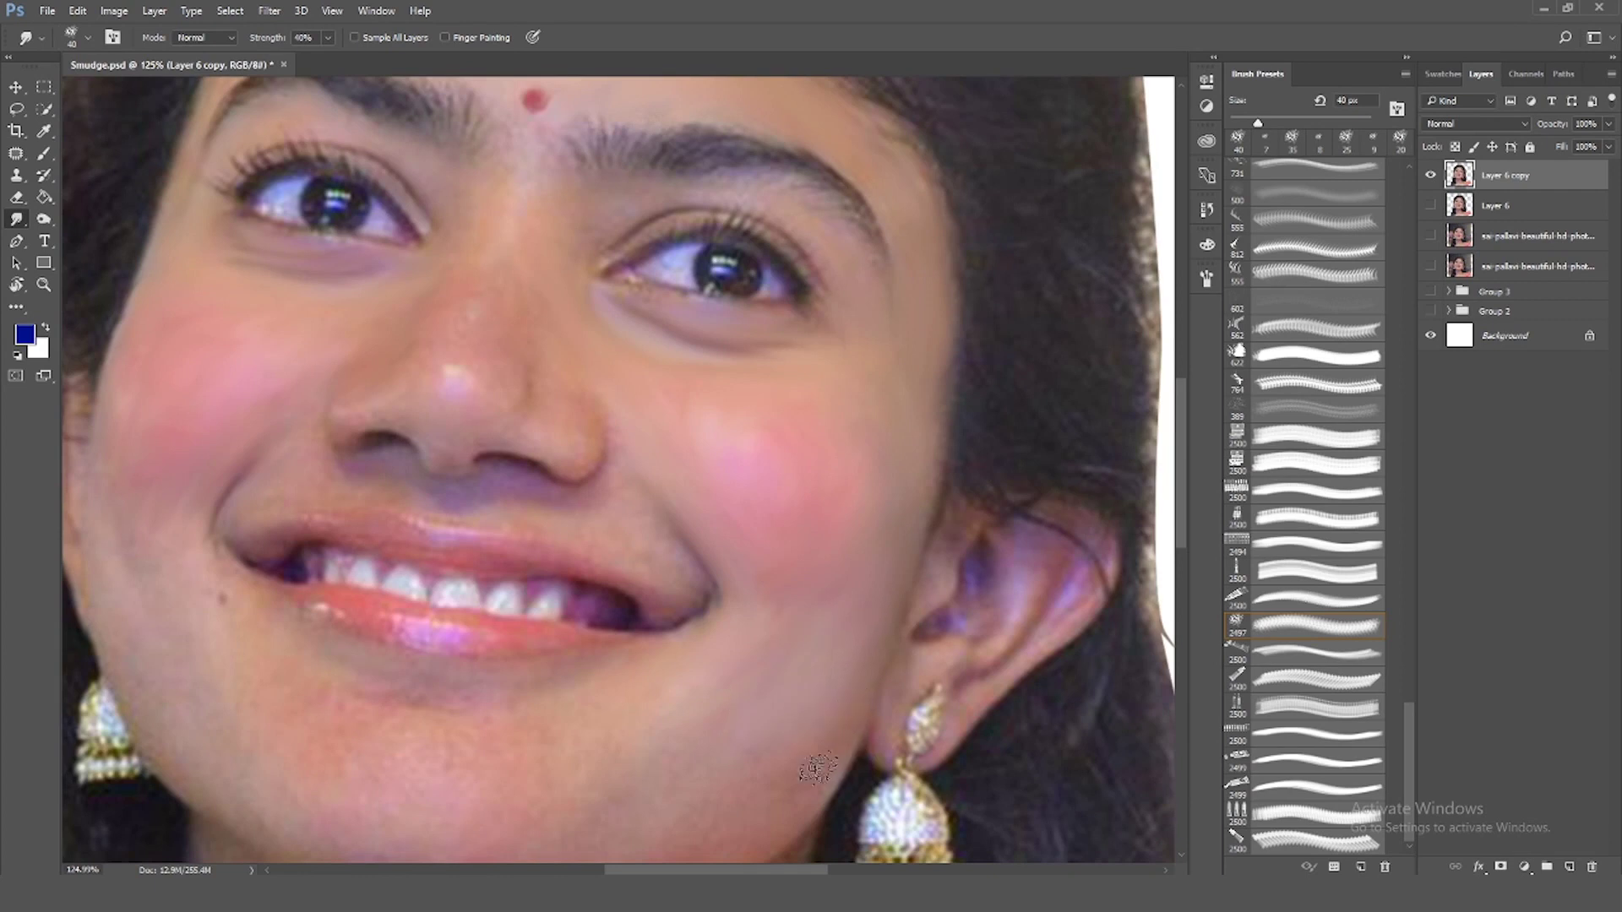
scroll(771, 579, "up", 3)
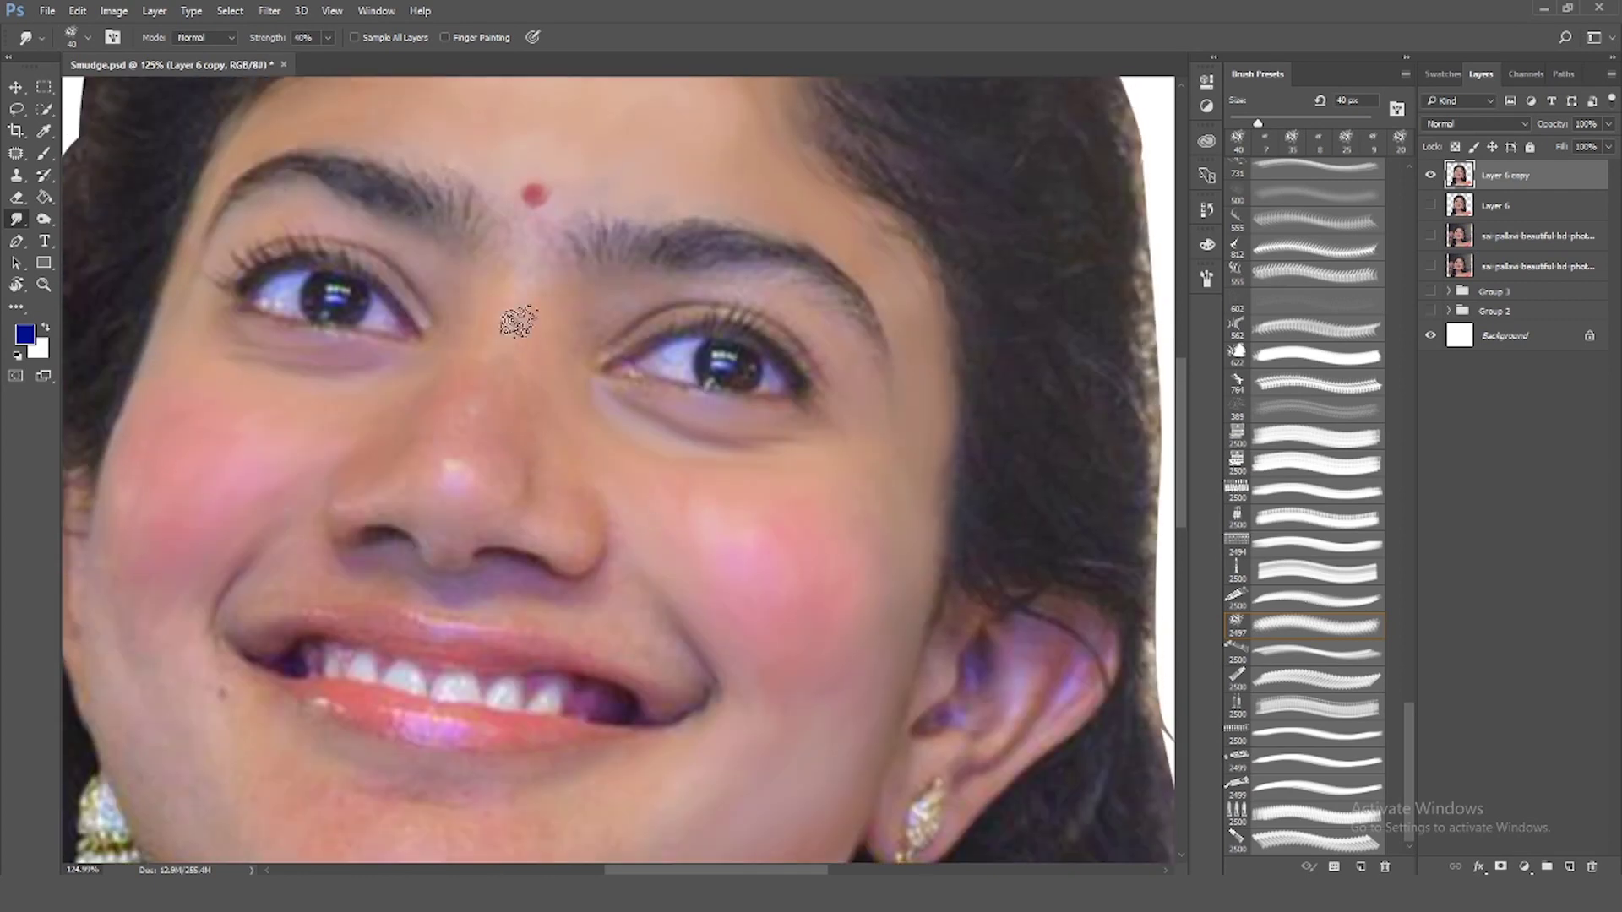
scroll(473, 355, "up", 1, "alt")
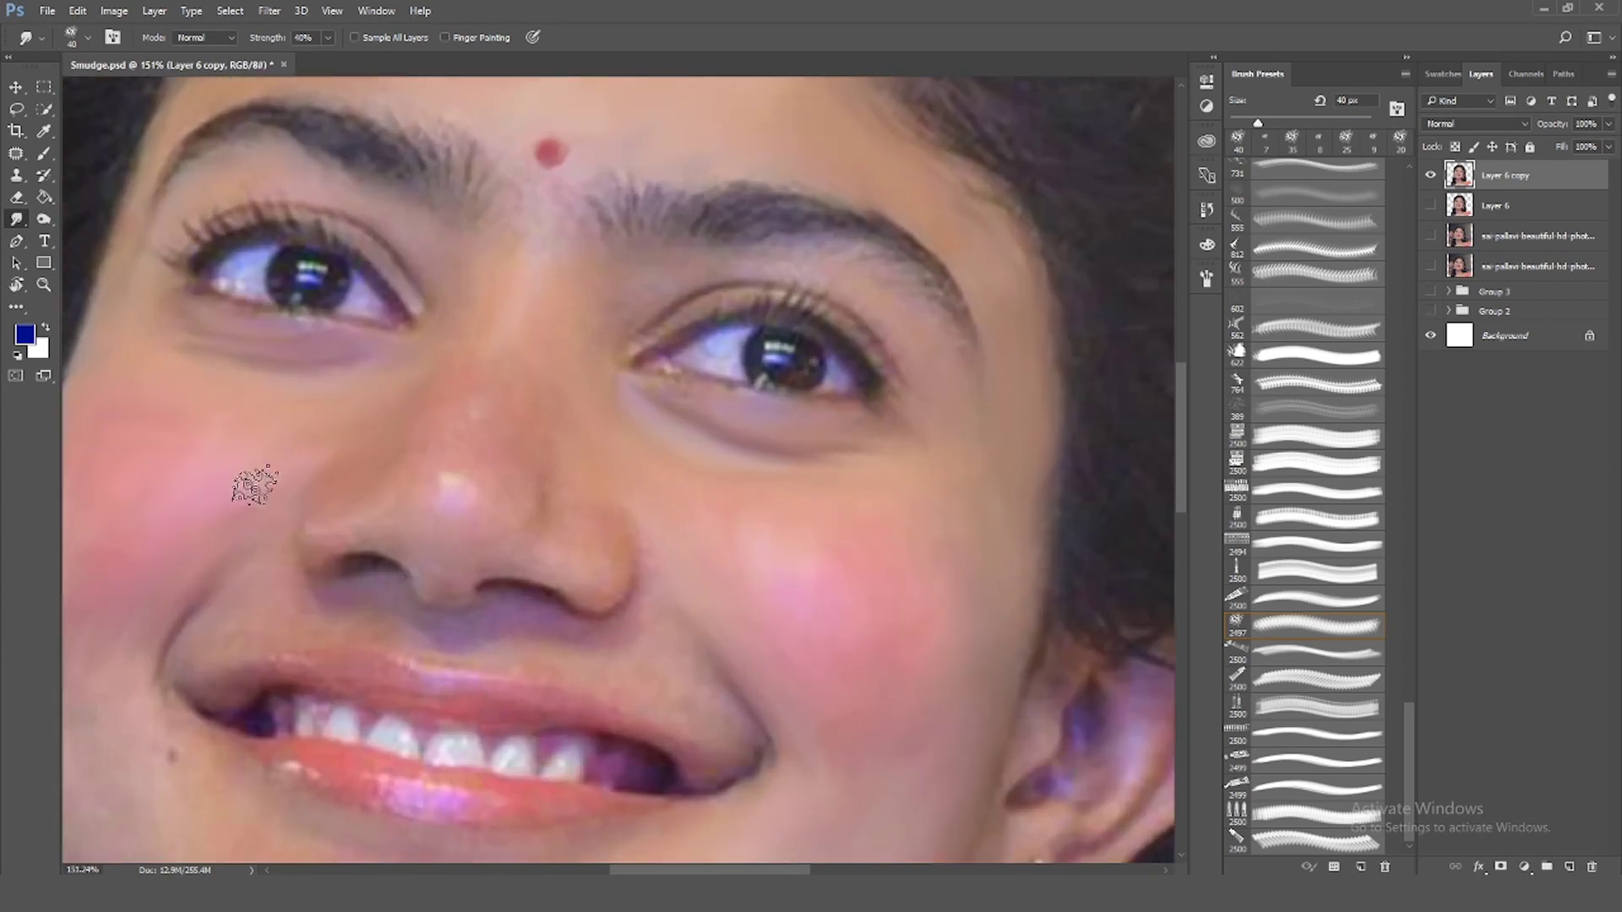
scroll(128, 576, "down", 4, "alt")
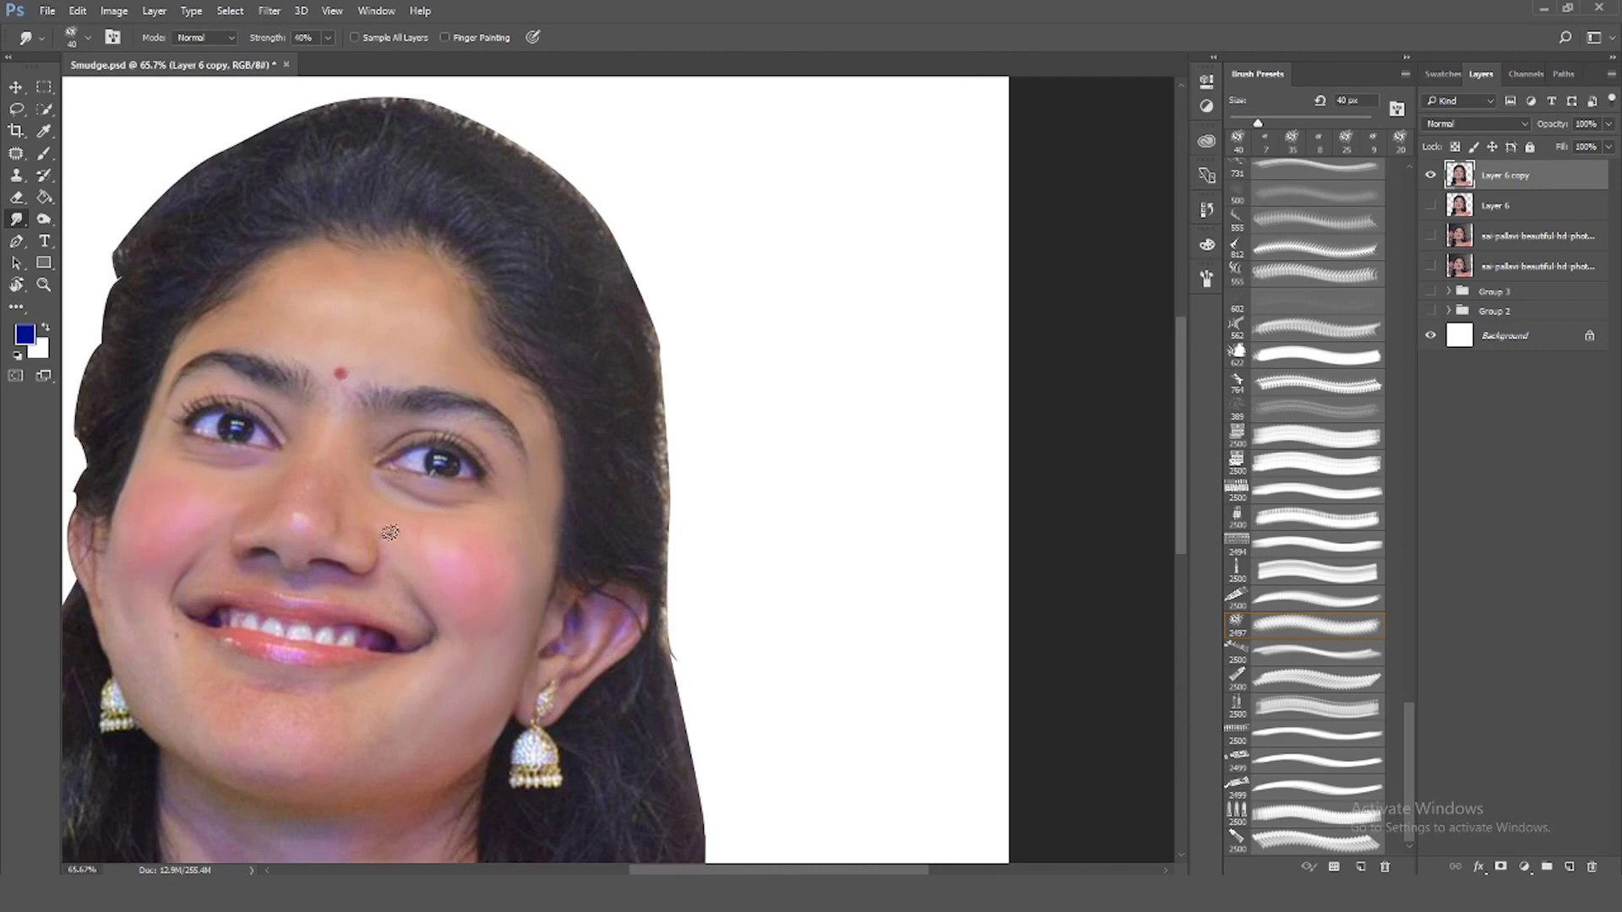
scroll(326, 507, "up", 4, "alt")
Set smudge strength to 48% and smooth the nose tip and upper eyelash skin
left_click_drag(328, 41, 334, 61)
left_click_drag(249, 503, 271, 532)
key("bracketleft")
key("bracketleft")
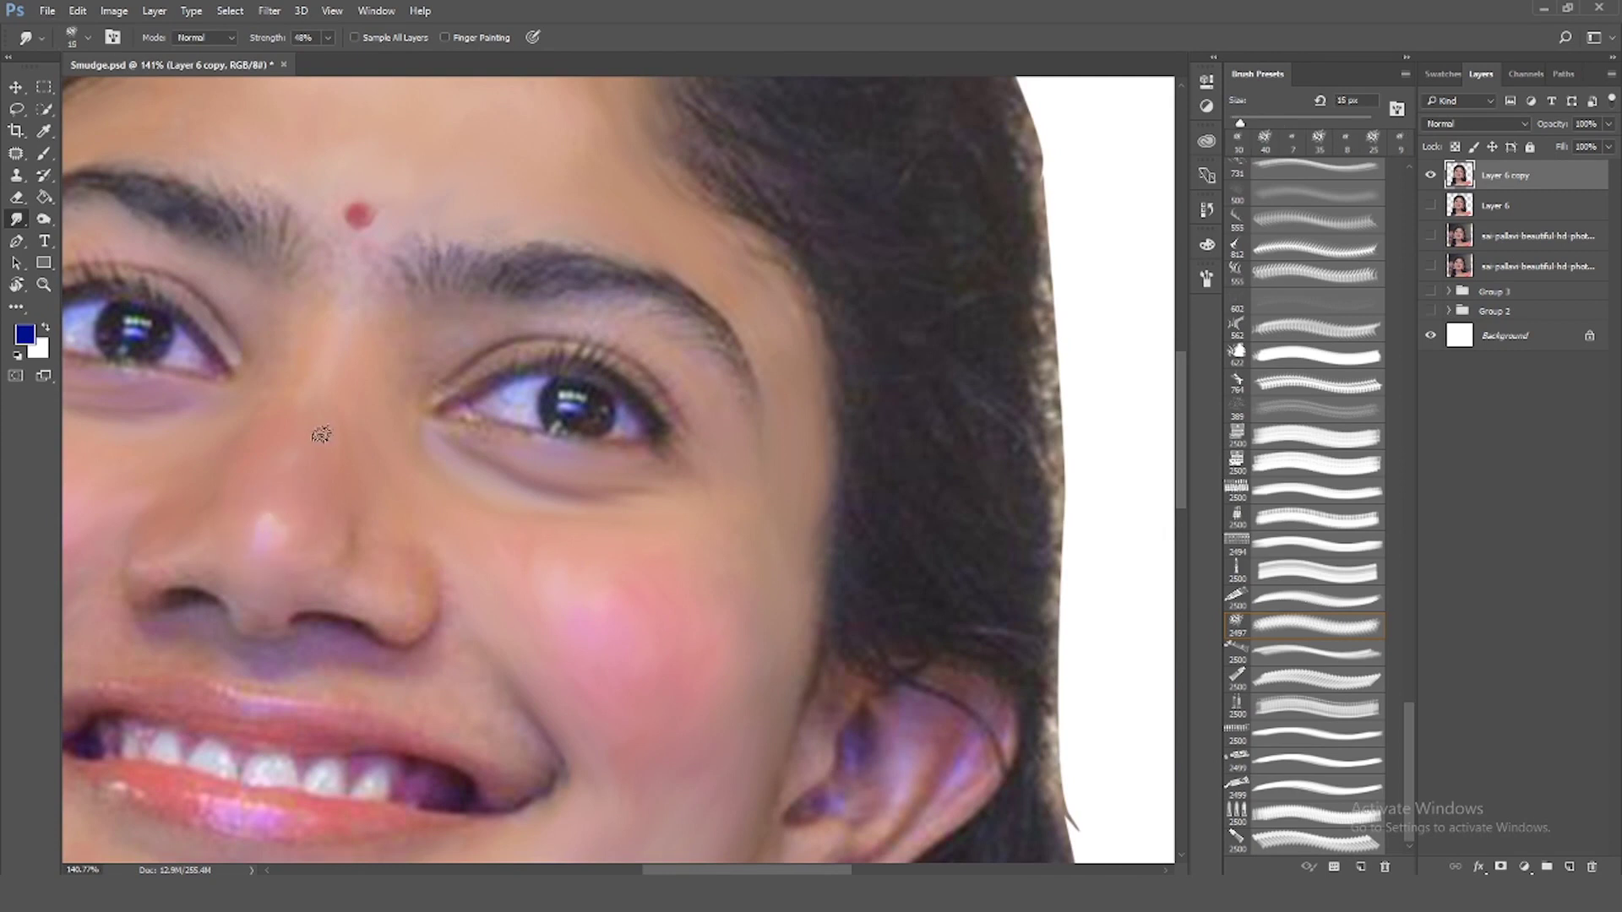
key("bracketright")
left_click_drag(657, 349, 611, 358)
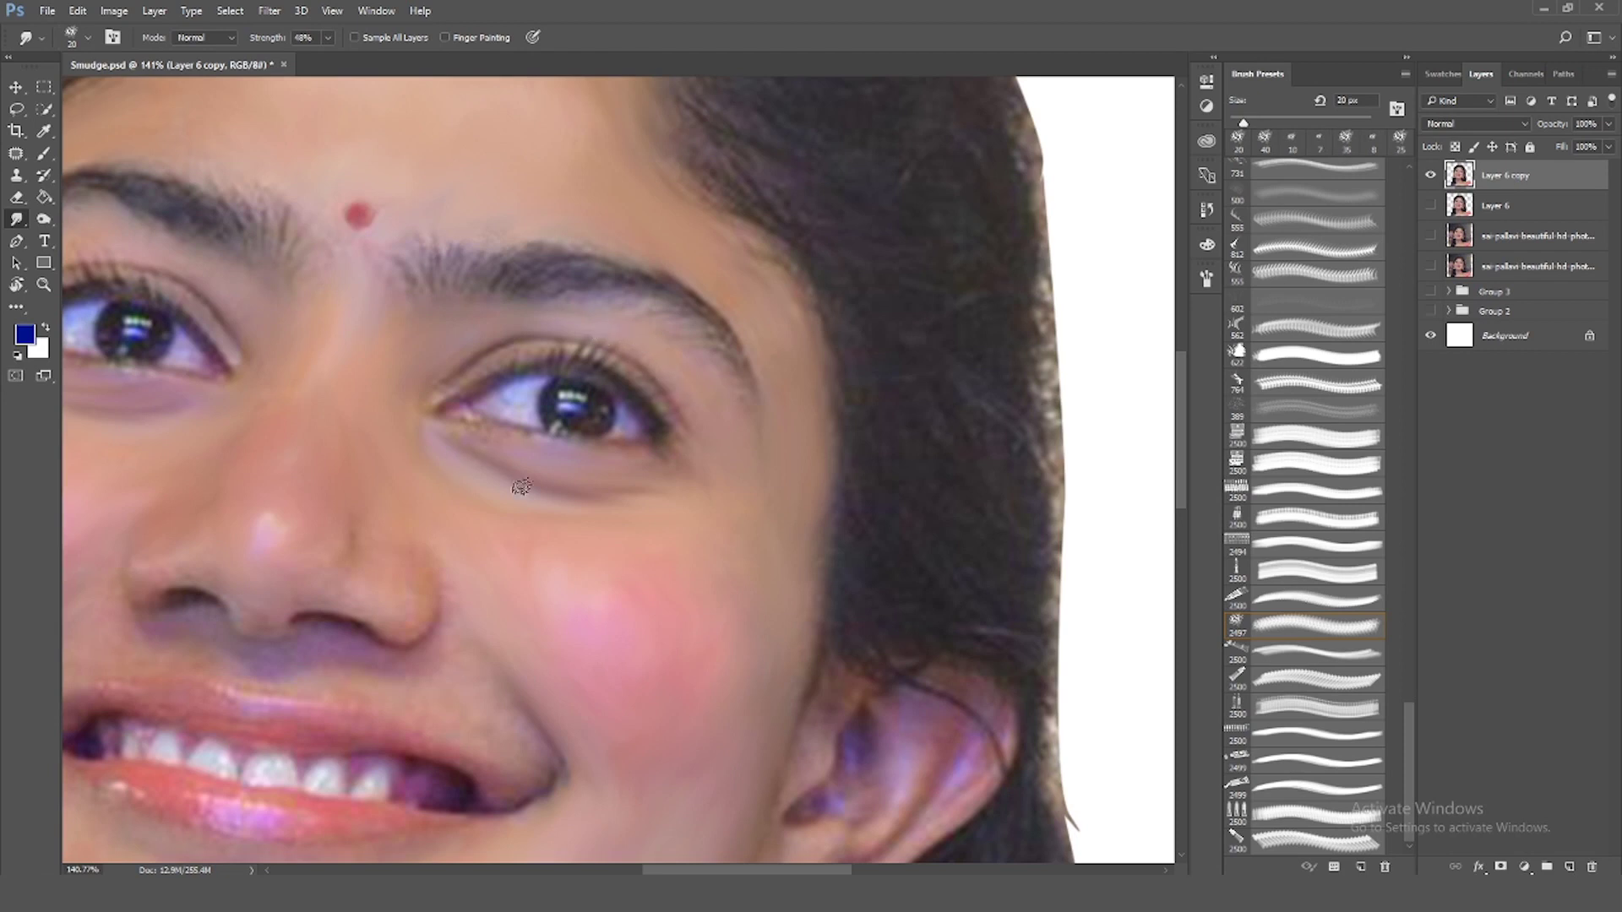
key("bracketright")
Blend the nostrils and nose-to-mouth crease with a 10–30 px smudge brush, finishing at 20 px
scroll(244, 610, "down", 1)
scroll(272, 420, "up", 3)
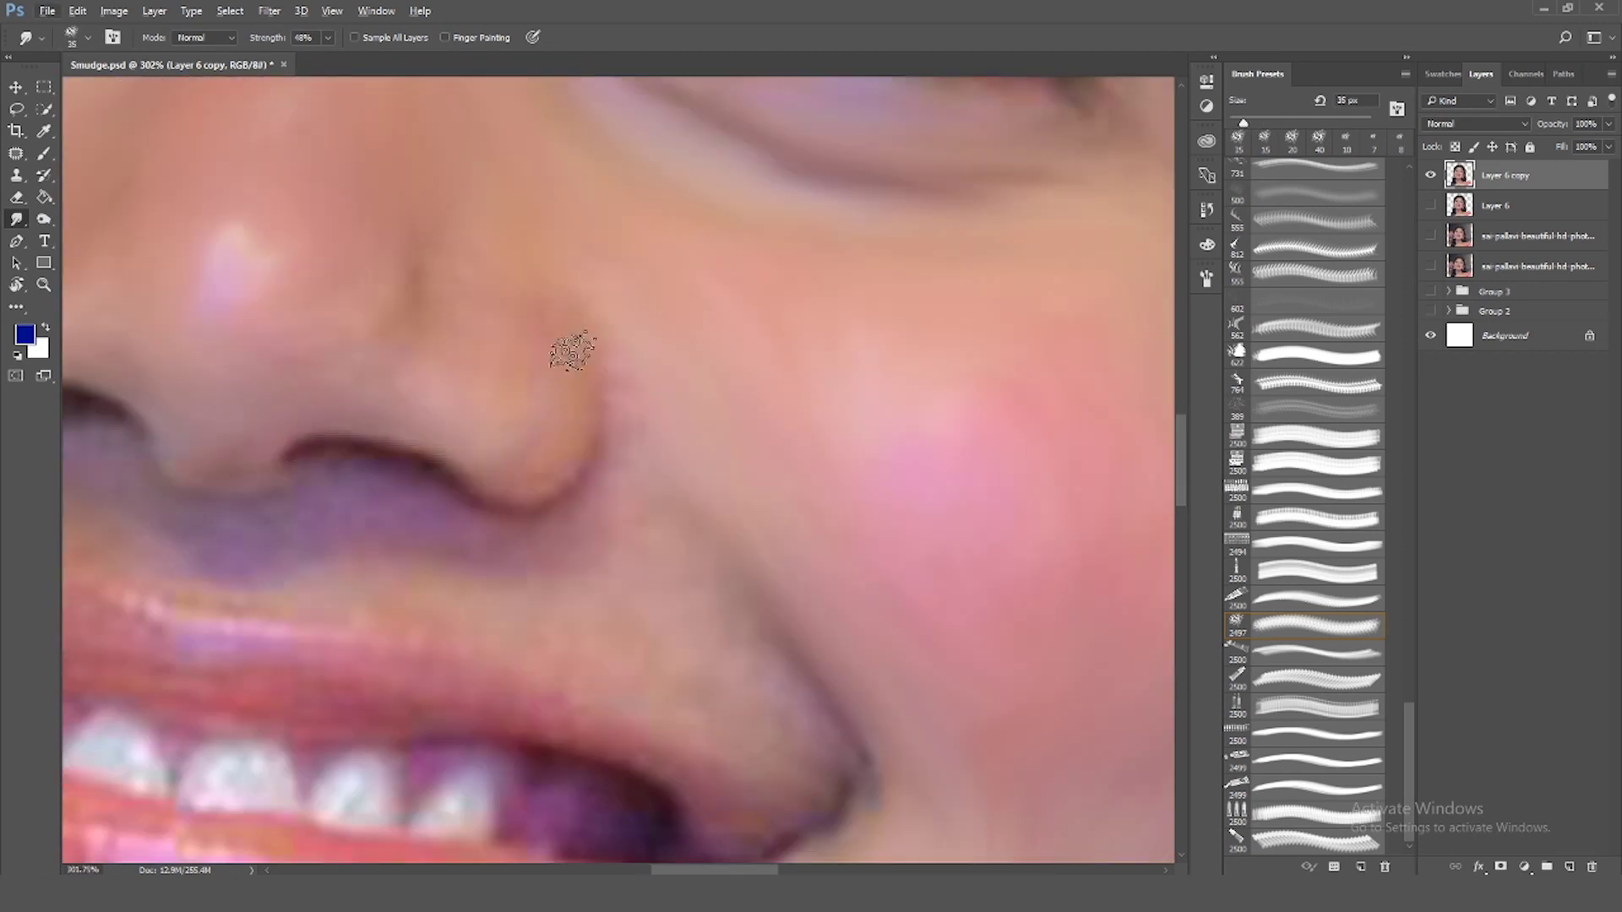
key("bracketleft")
key("bracketleft")
key("bracketleft")
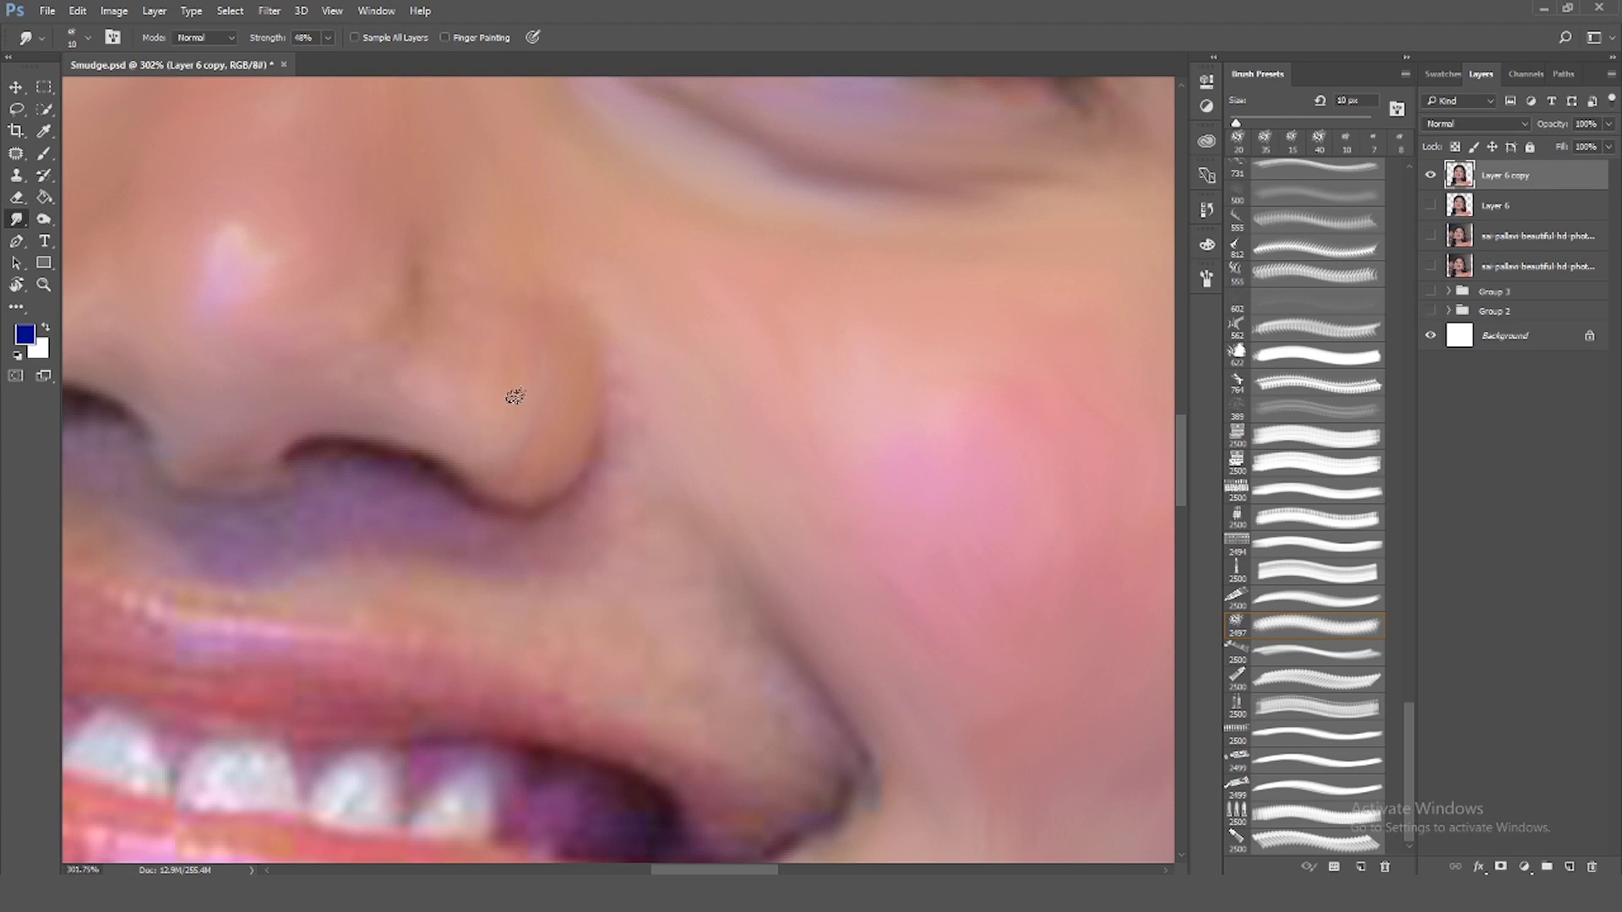
key("bracketright")
key("bracketright")
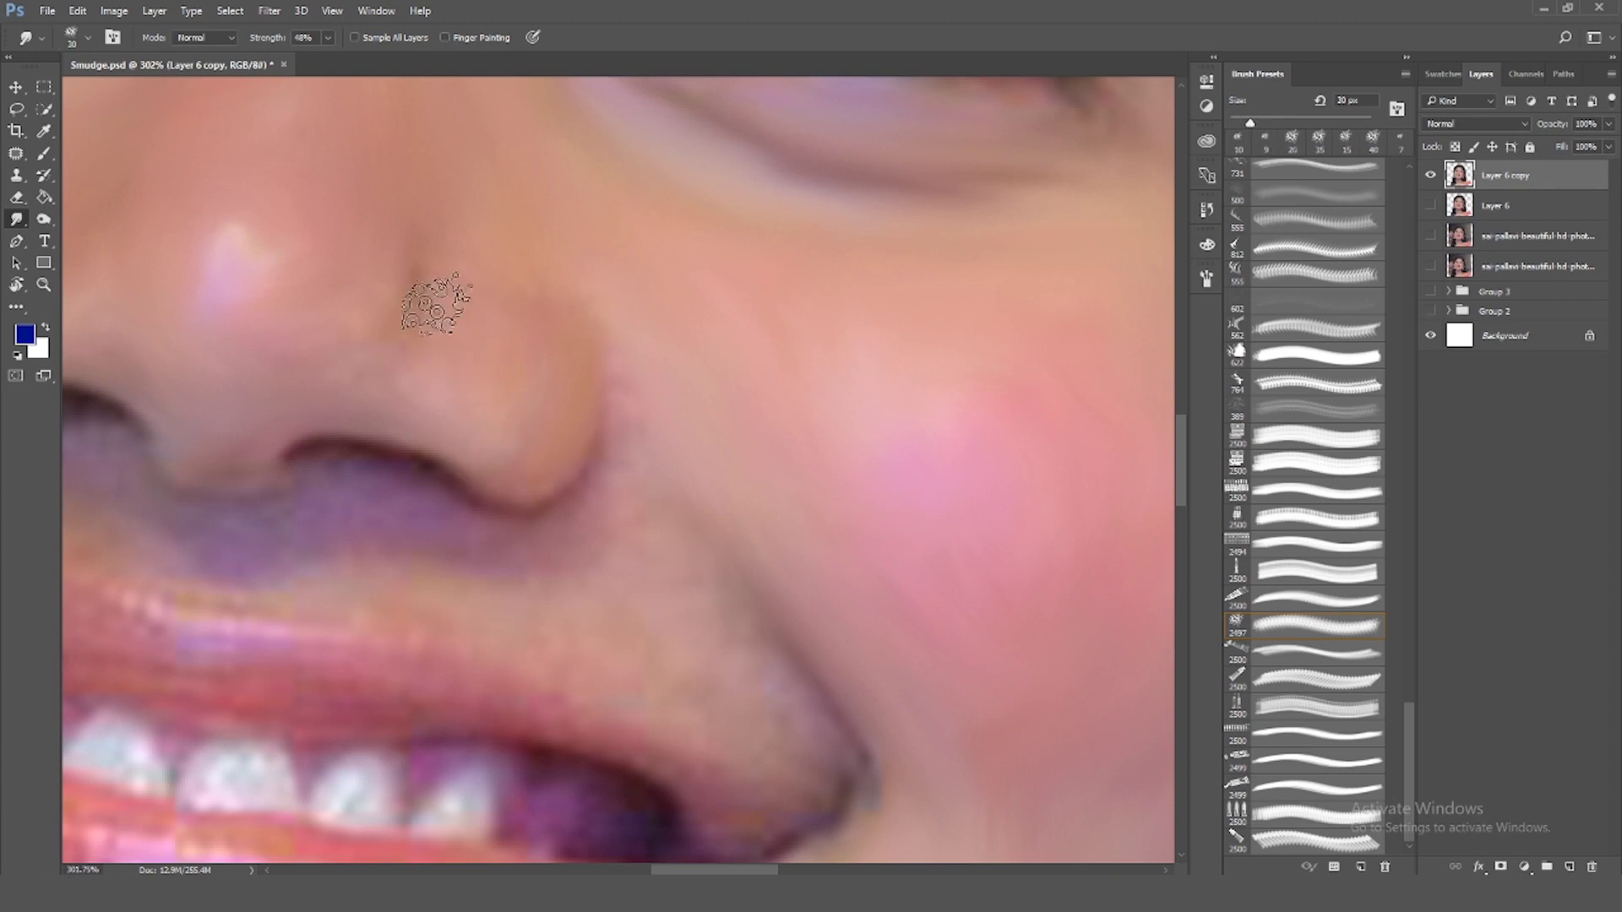
key("bracketleft")
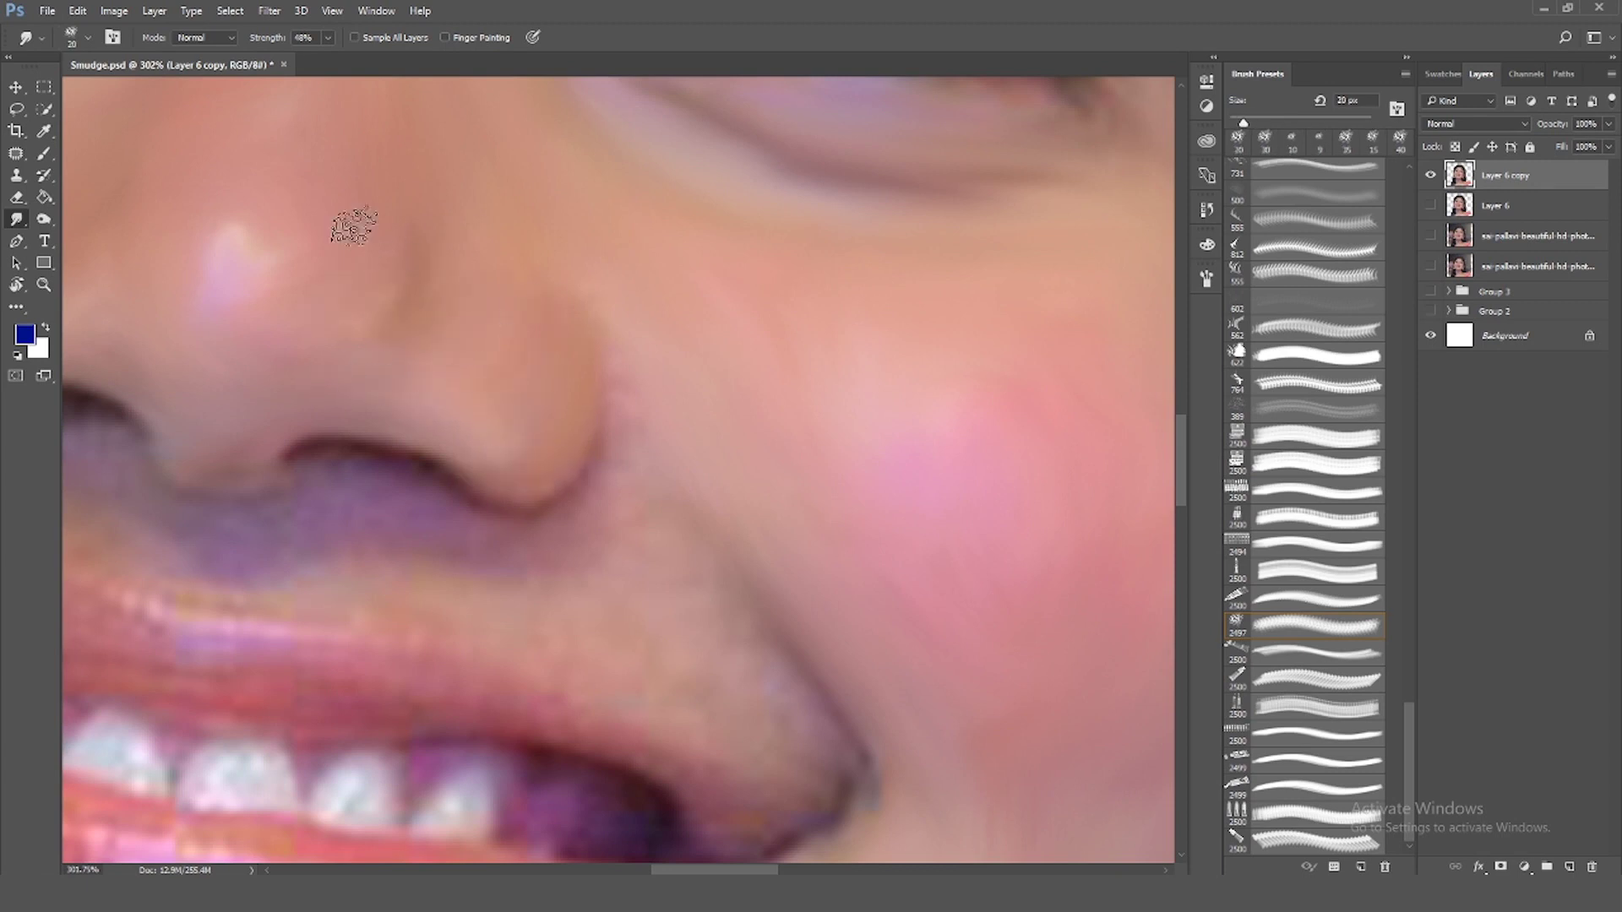
scroll(511, 829, "left", 5)
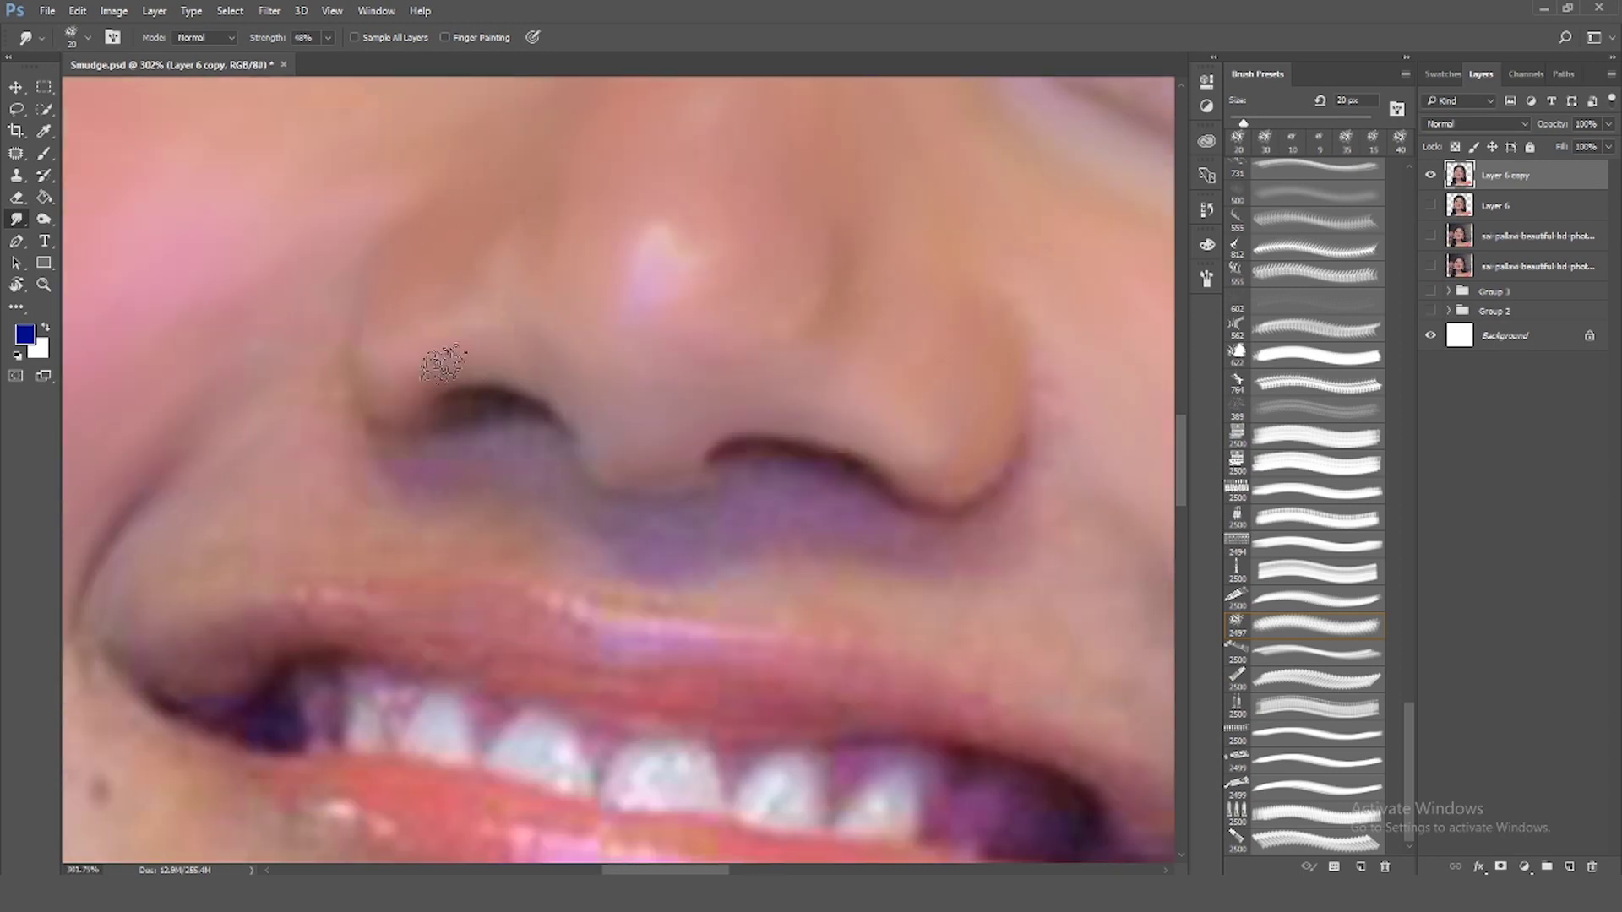
scroll(752, 422, "down", 3)
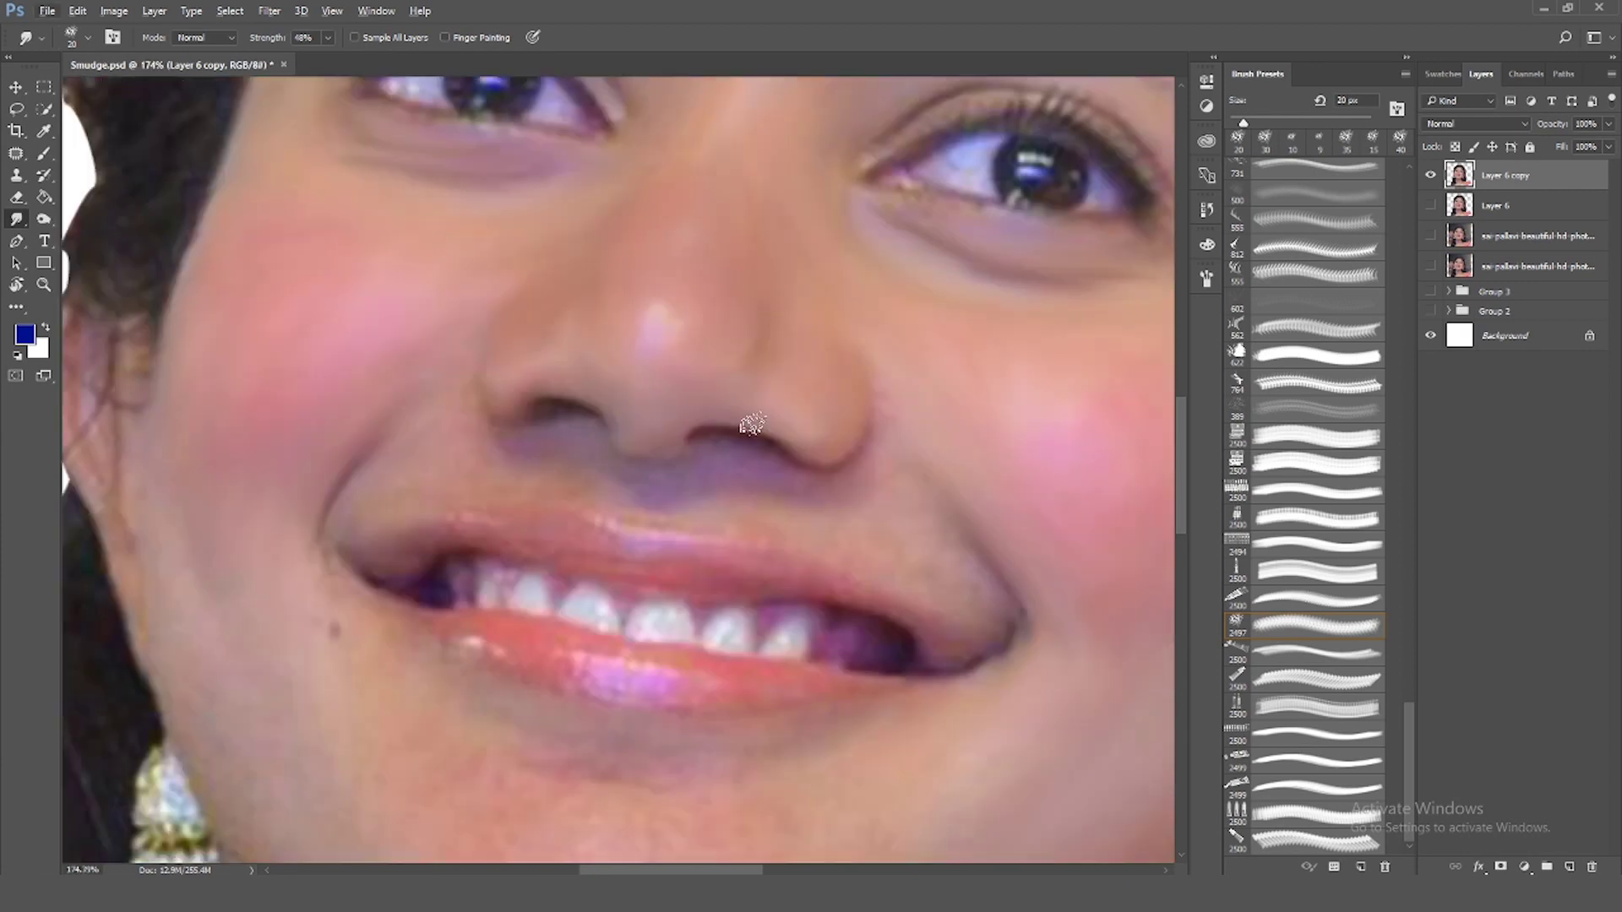
scroll(752, 424, "up", 2)
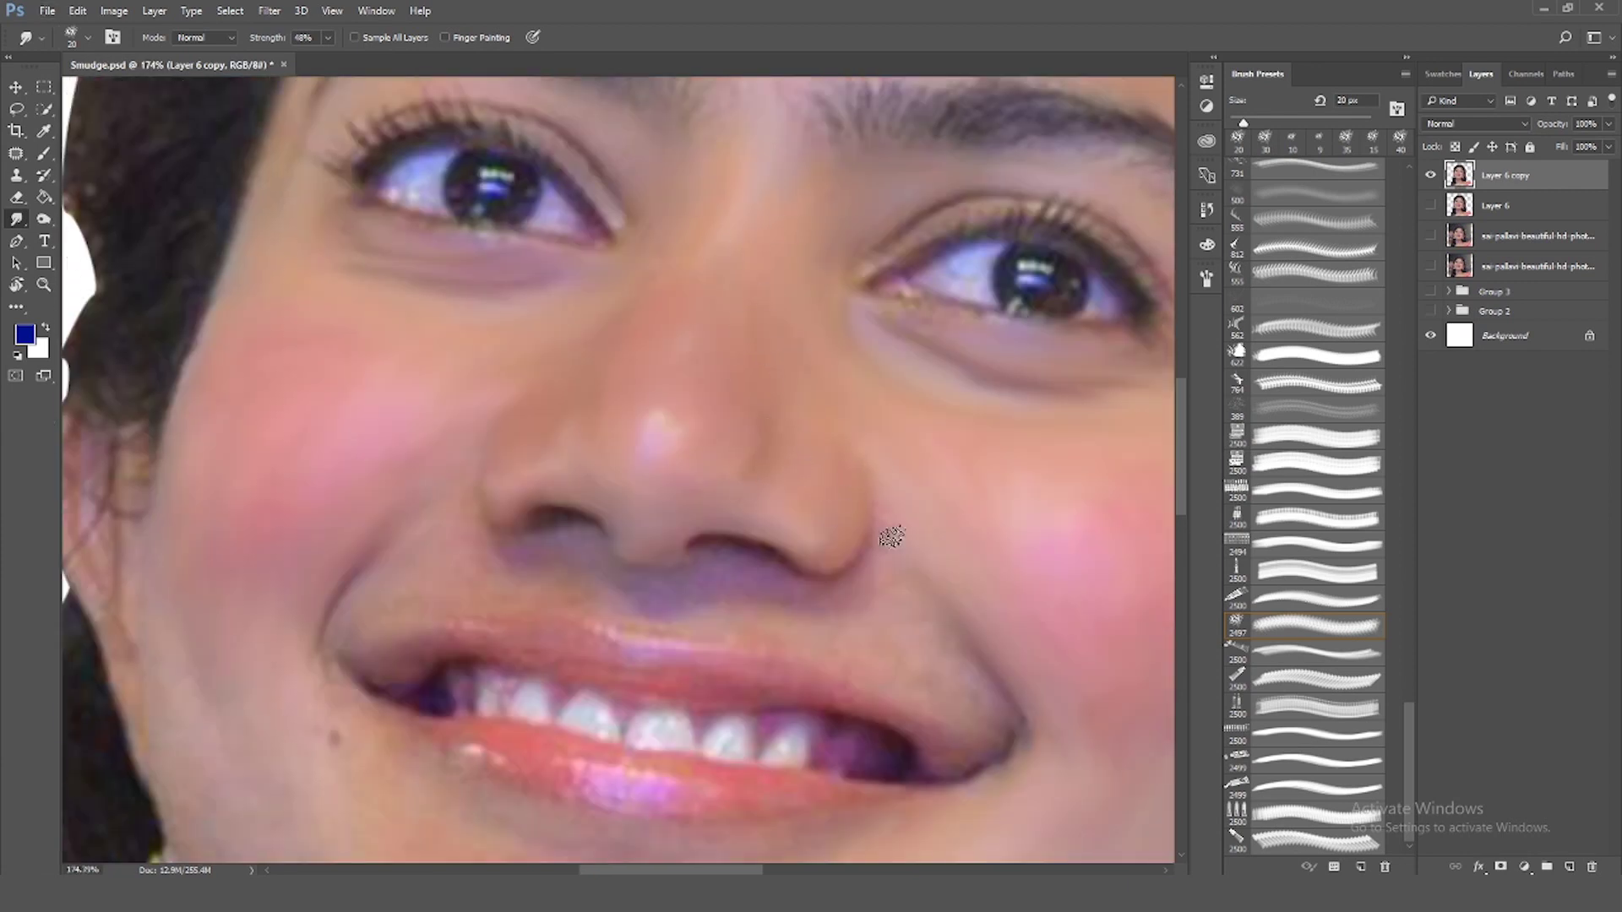
scroll(892, 536, "up", 2)
scroll(841, 617, "up", 1)
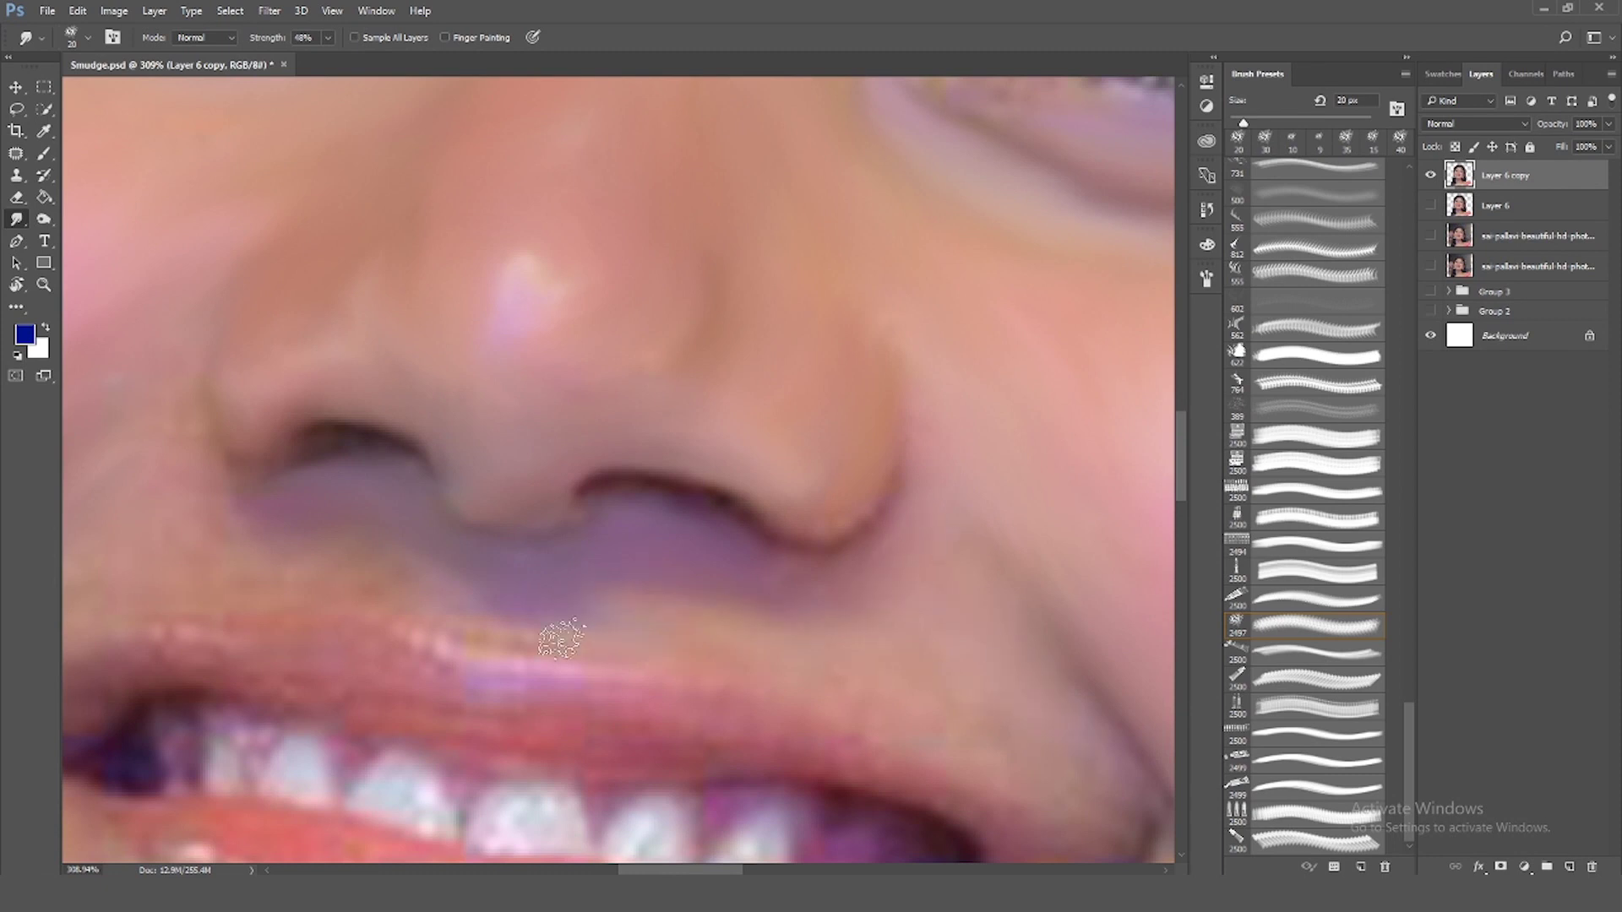
scroll(1013, 782, "down", 2)
scroll(228, 682, "down", 2)
scroll(228, 683, "up", 3)
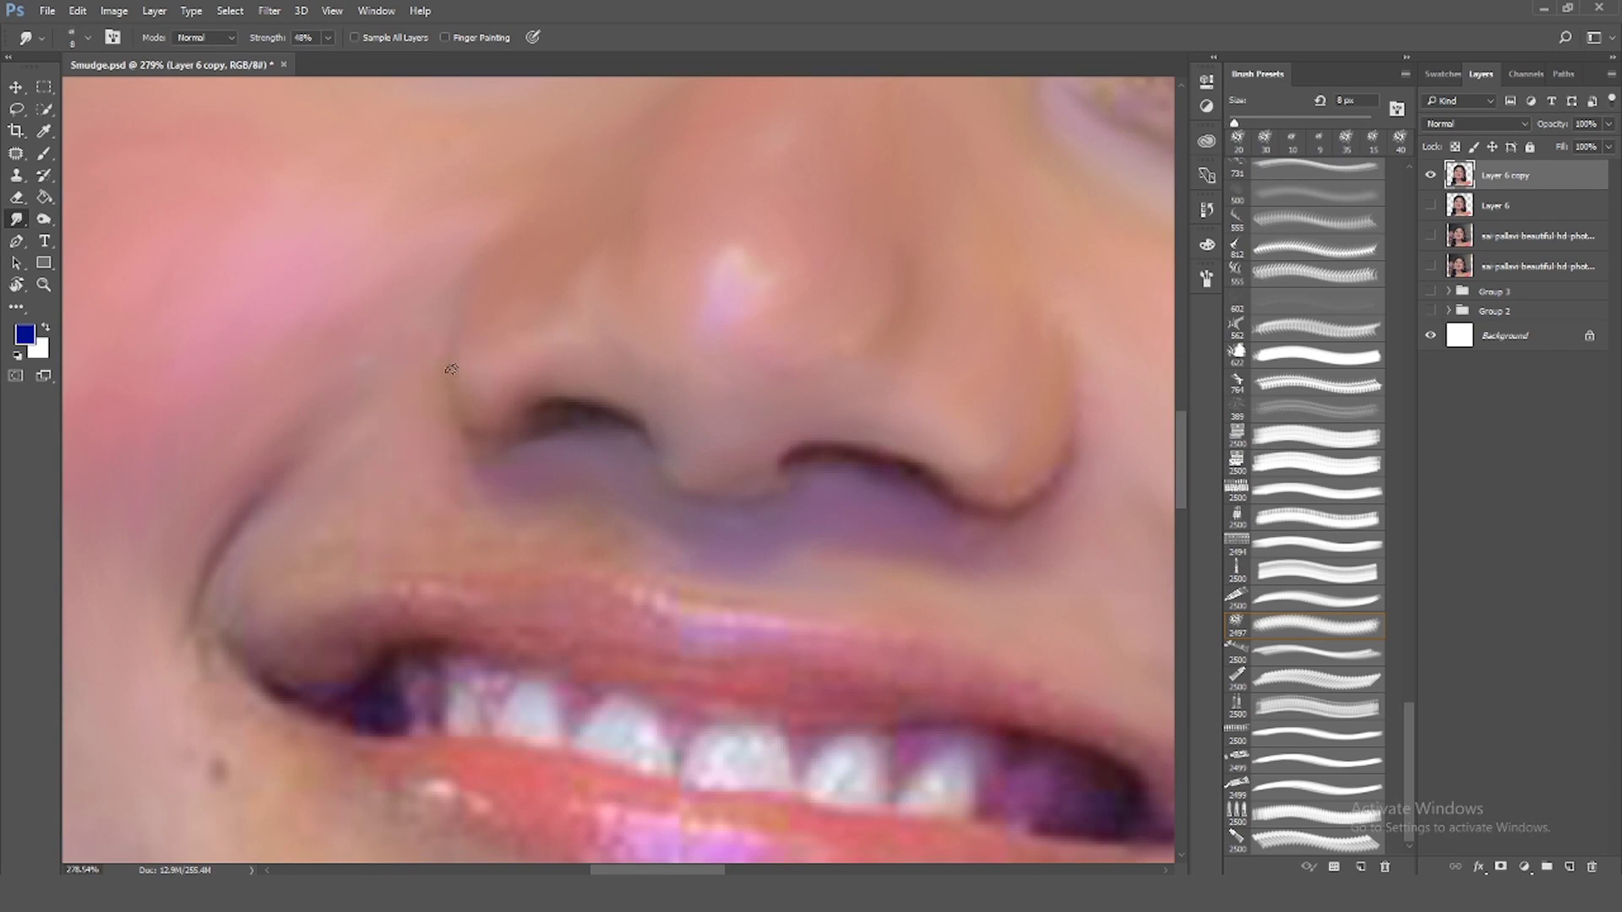
key("bracketright")
key("bracketright")
key("bracketright")
left_click_drag(260, 528, 174, 659)
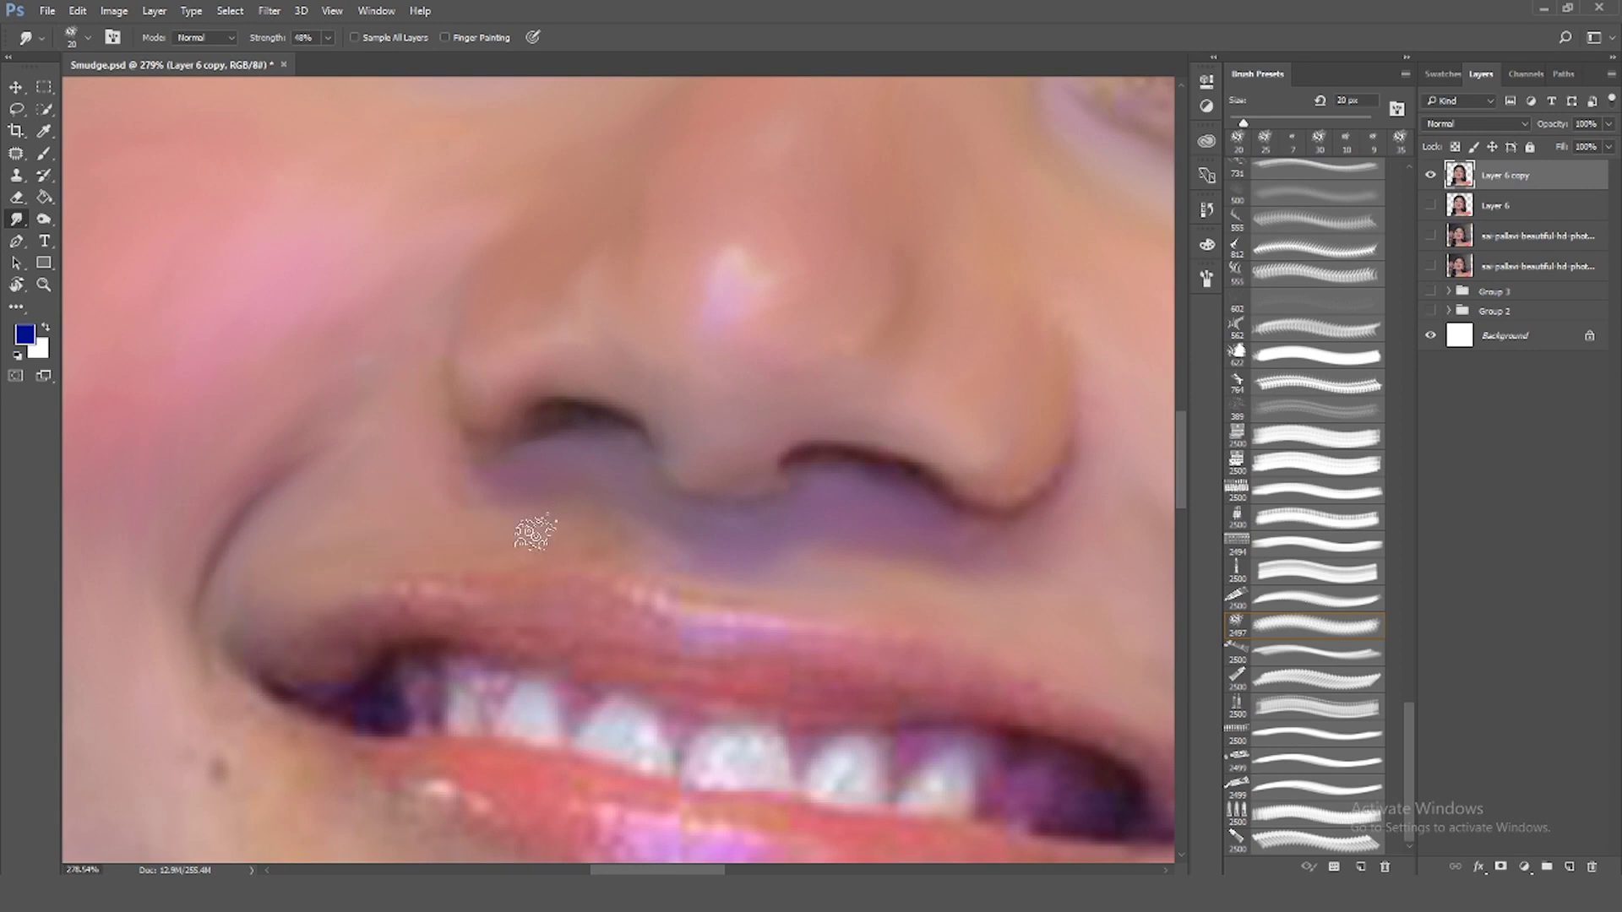
scroll(1001, 619, "down", 3)
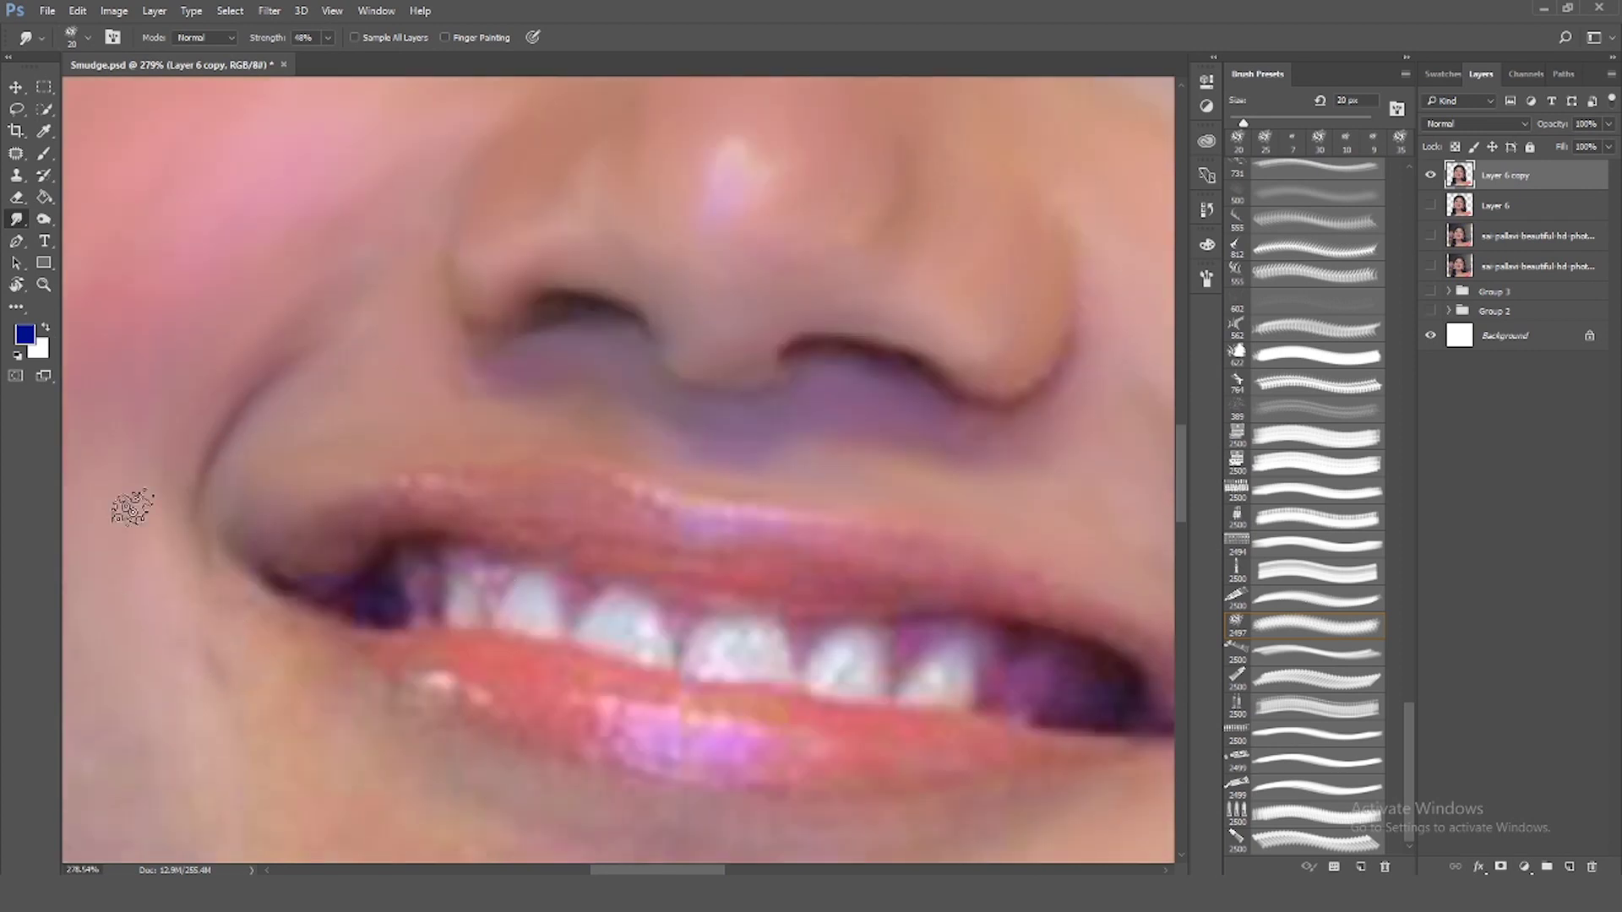
scroll(246, 716, "down", 3)
Smudge the chin and skin below the lower lip, enlarging the brush to 35 px
scroll(300, 689, "down", 3)
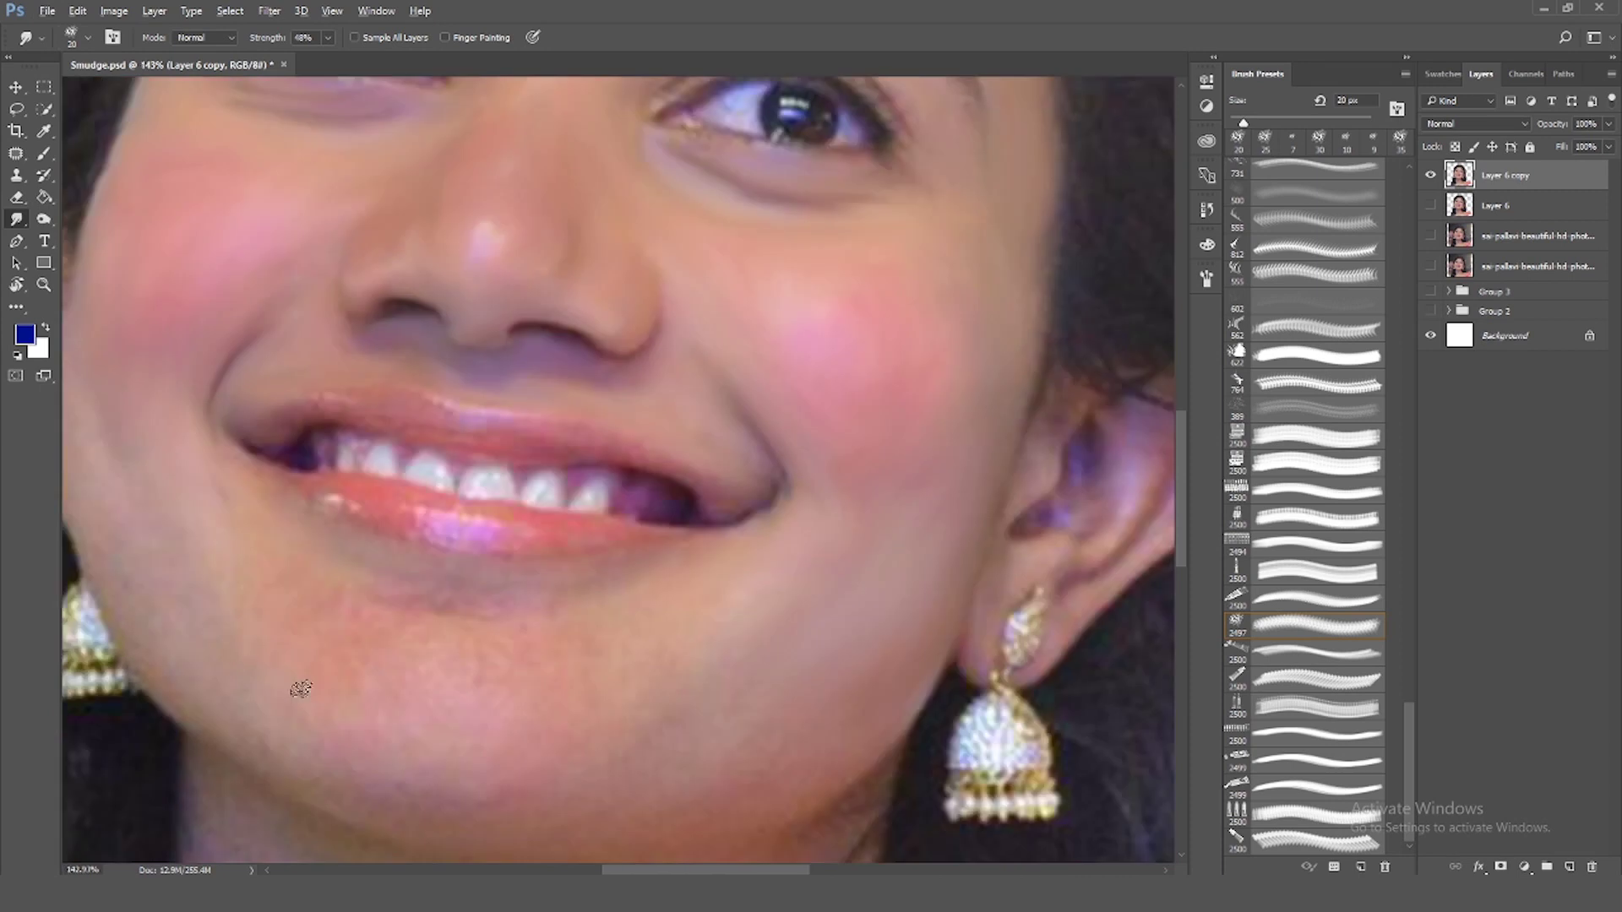
scroll(422, 604, "up", 2)
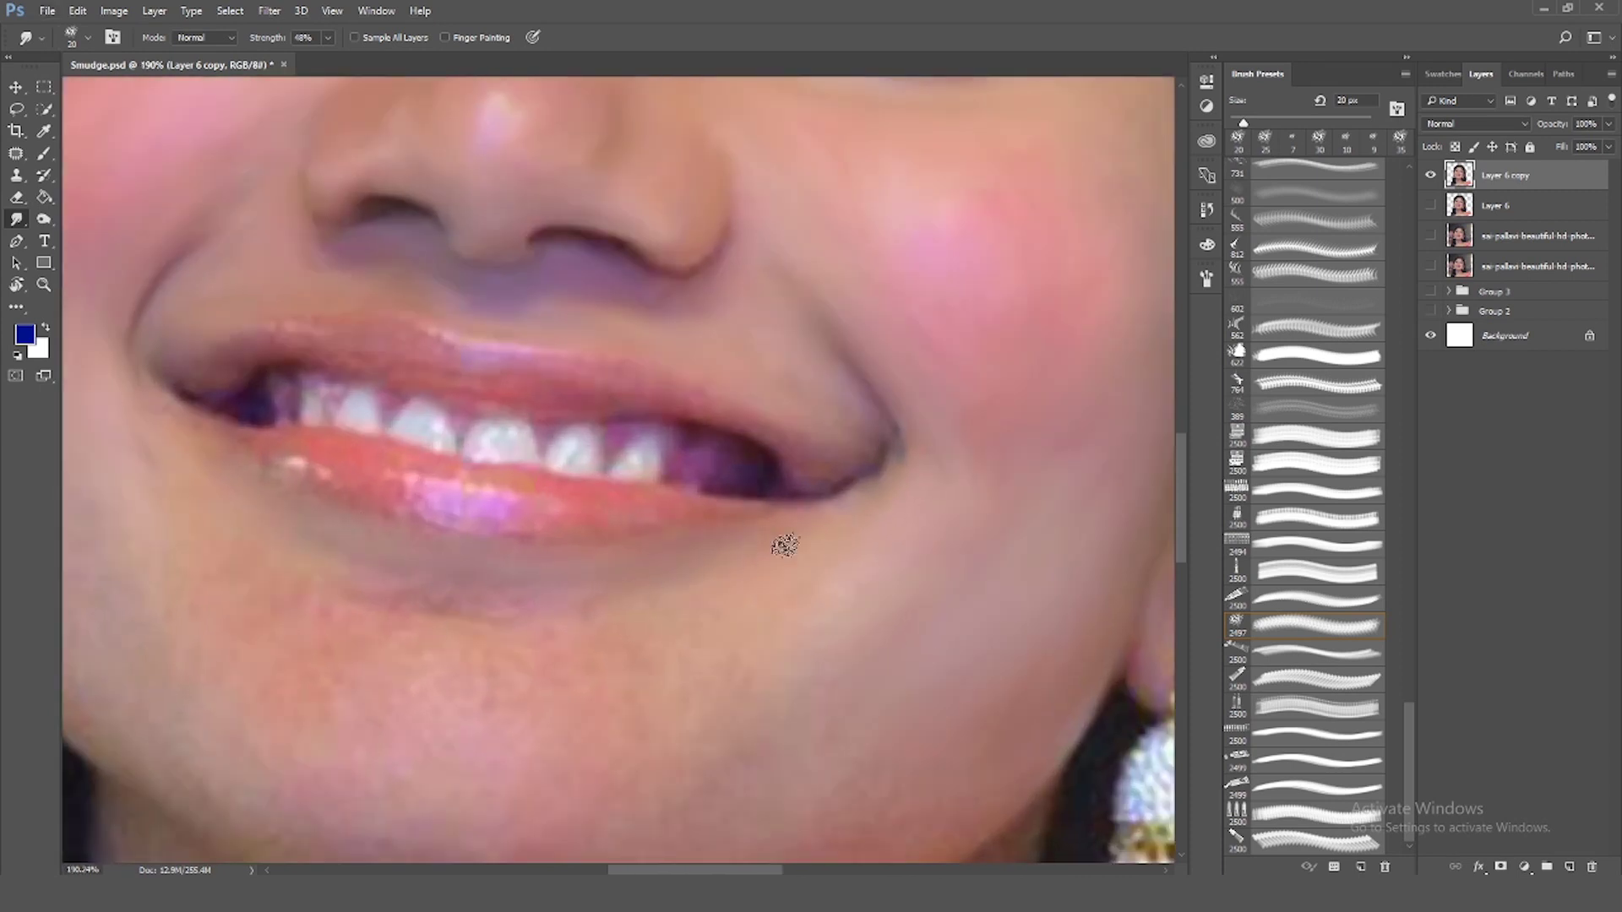
scroll(887, 441, "up", 2)
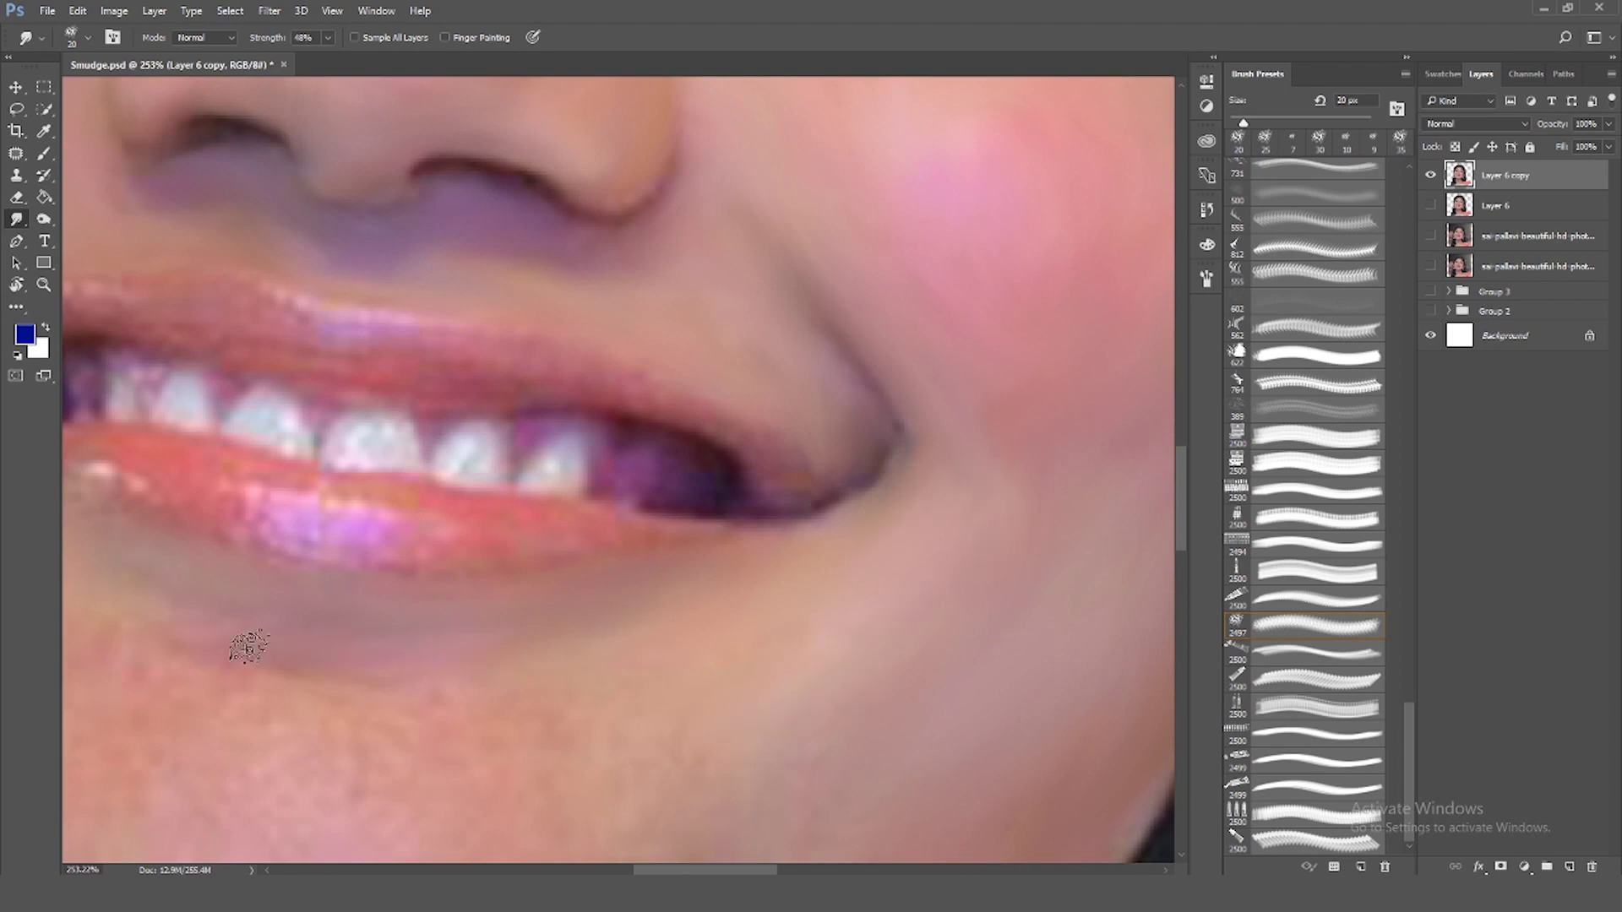
scroll(338, 655, "down", 2)
scroll(338, 655, "down", 1)
scroll(314, 526, "up", 1)
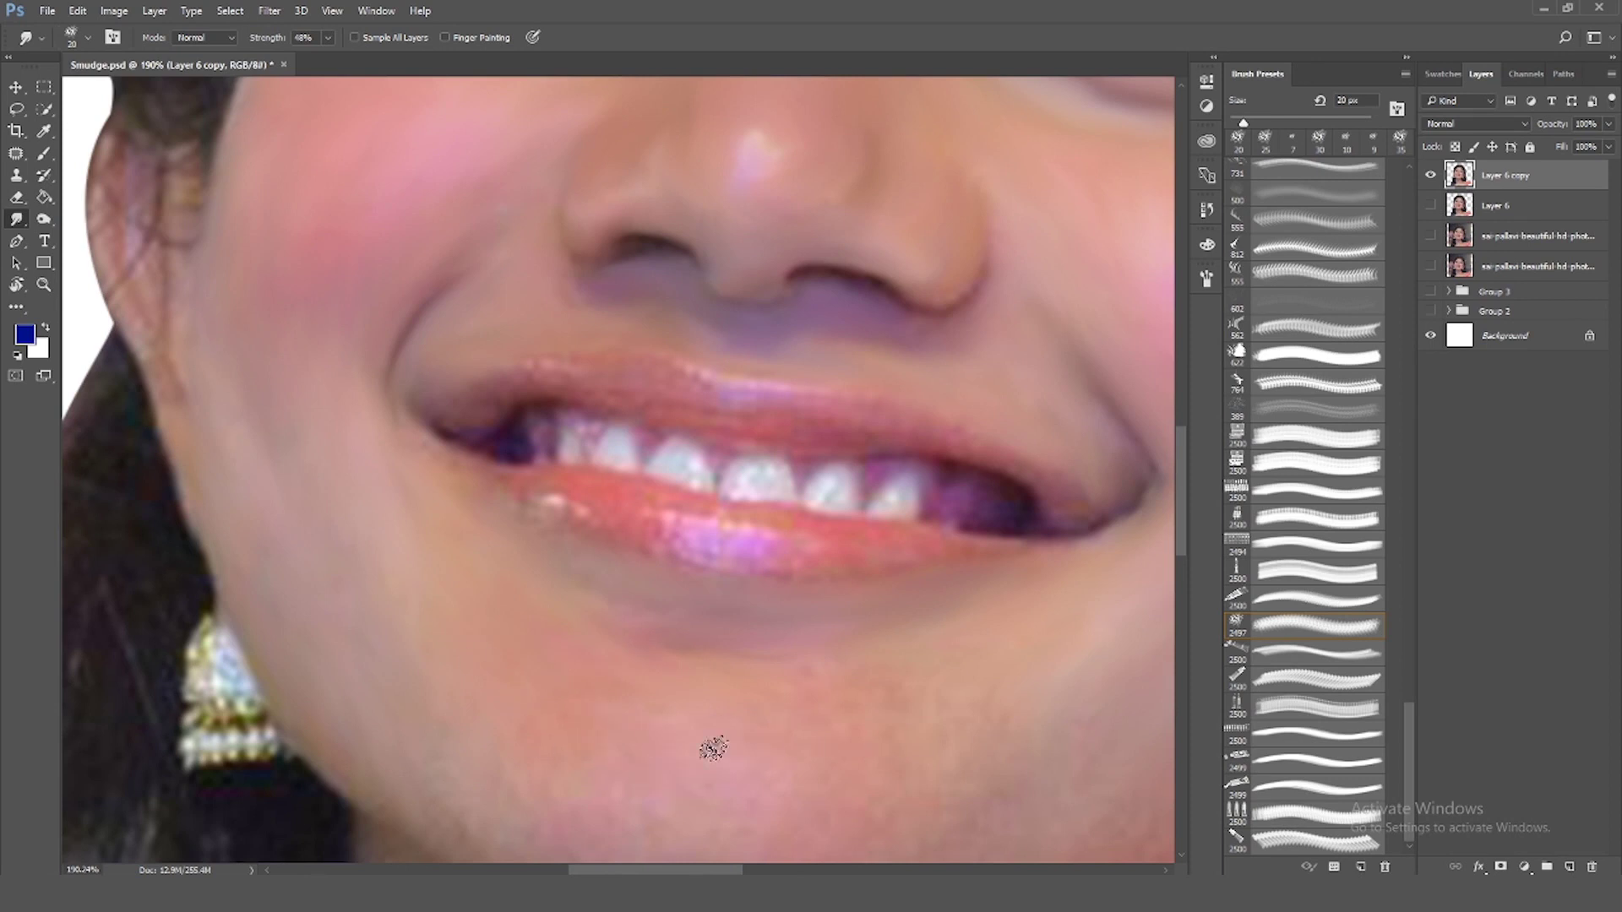
scroll(505, 628, "down", 1)
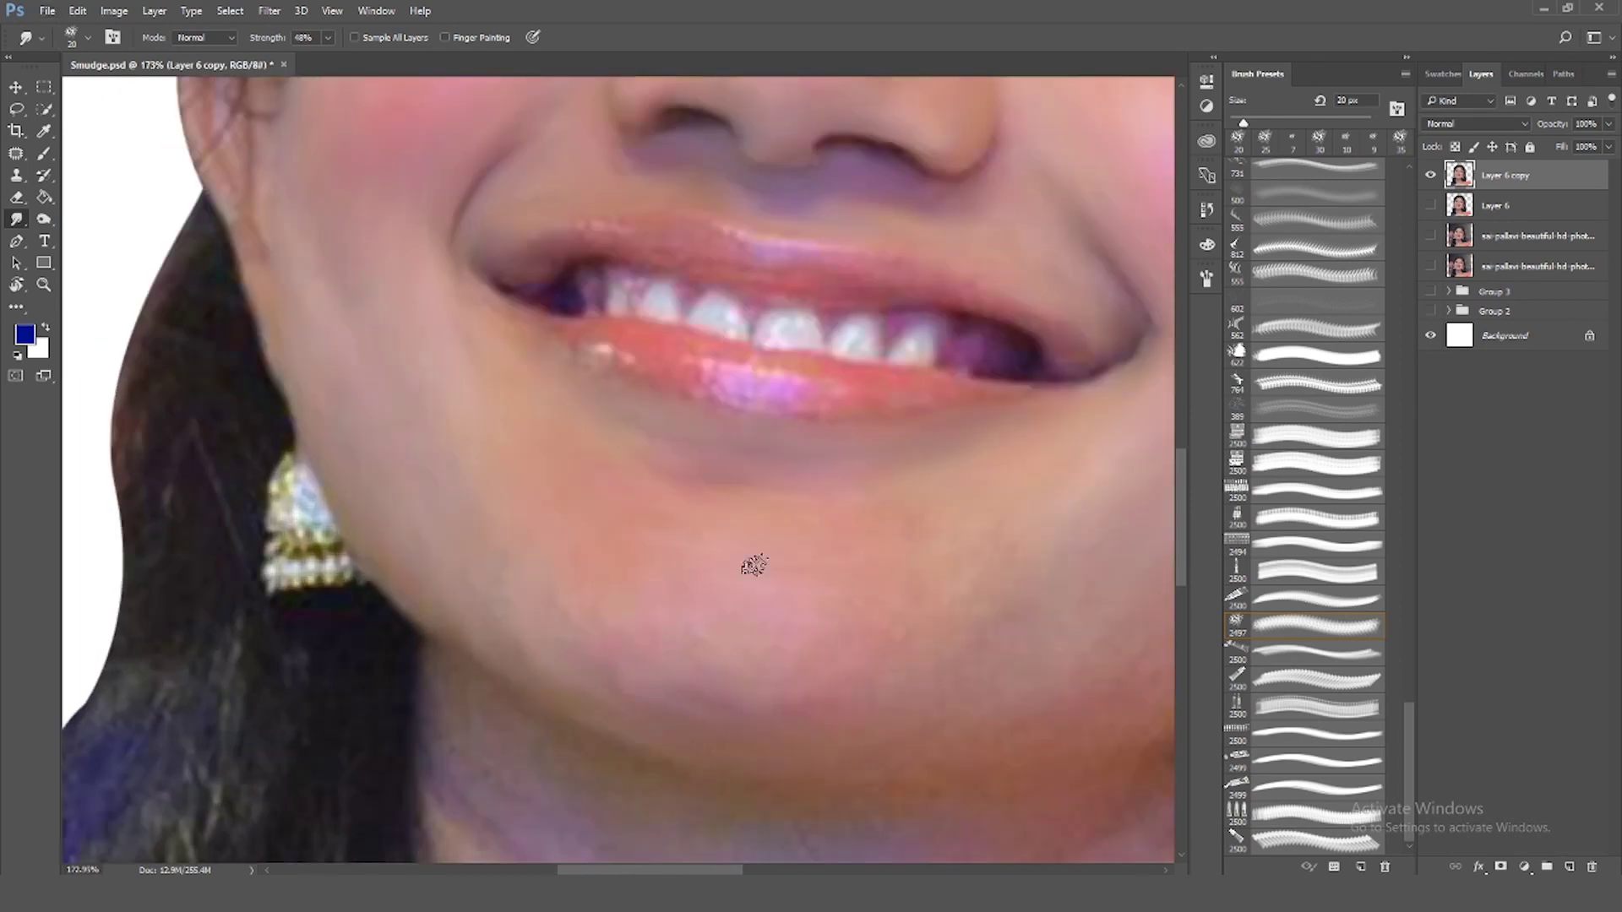
key("bracketright")
key("bracketright")
key("bracketright")
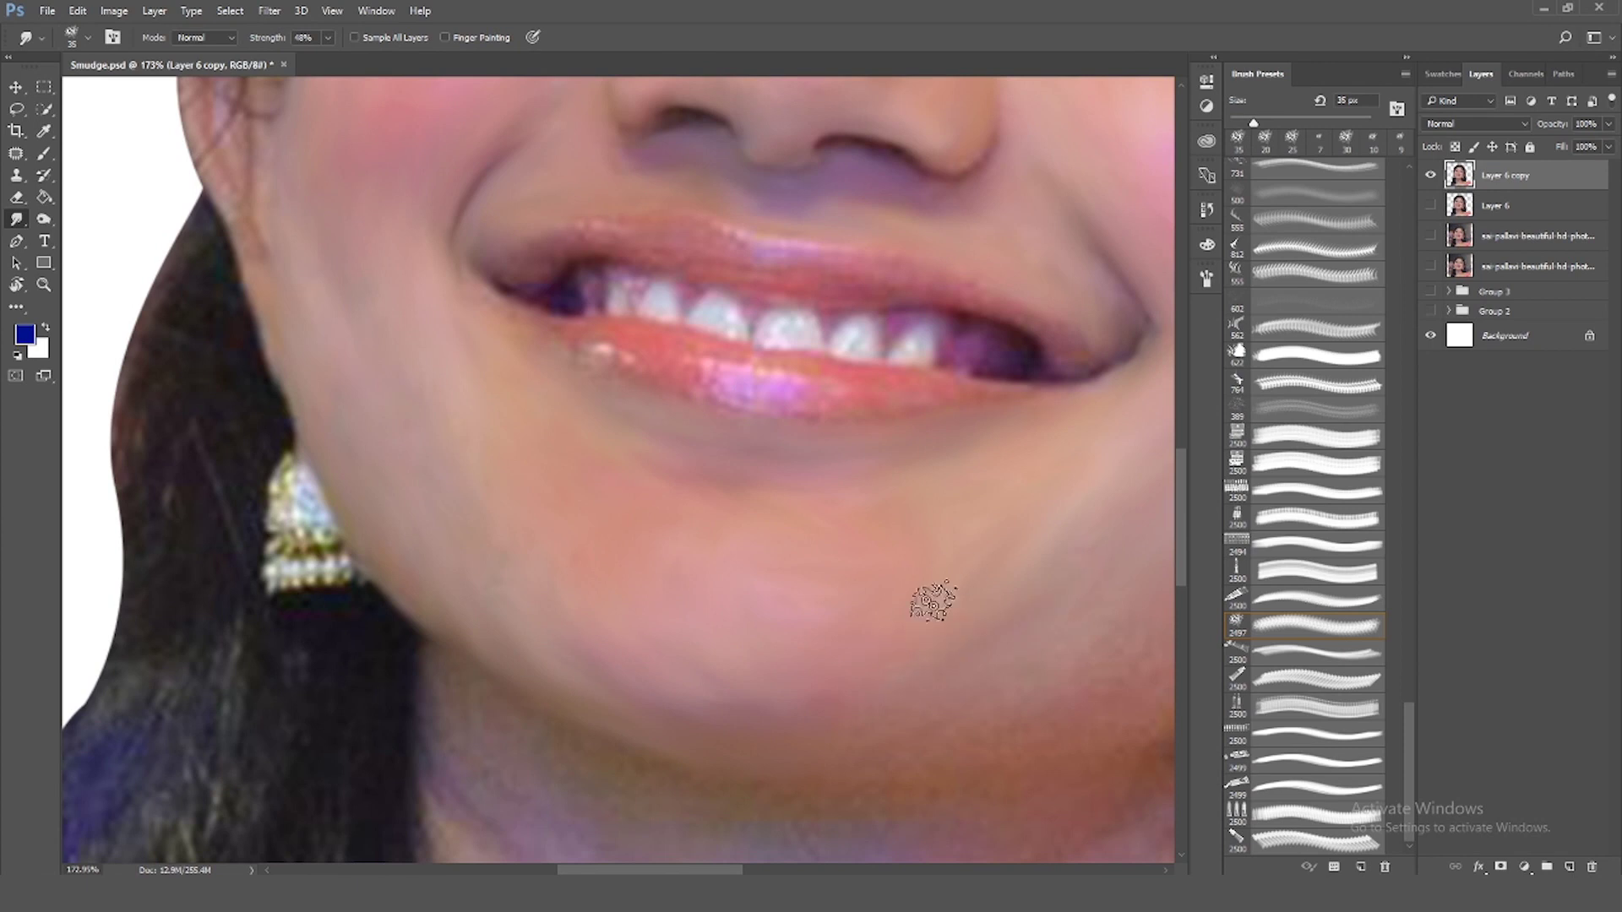
Smear the neck and throat skin on Layer 6 copy and zoom out to the full portrait
scroll(1056, 727, "down", 3)
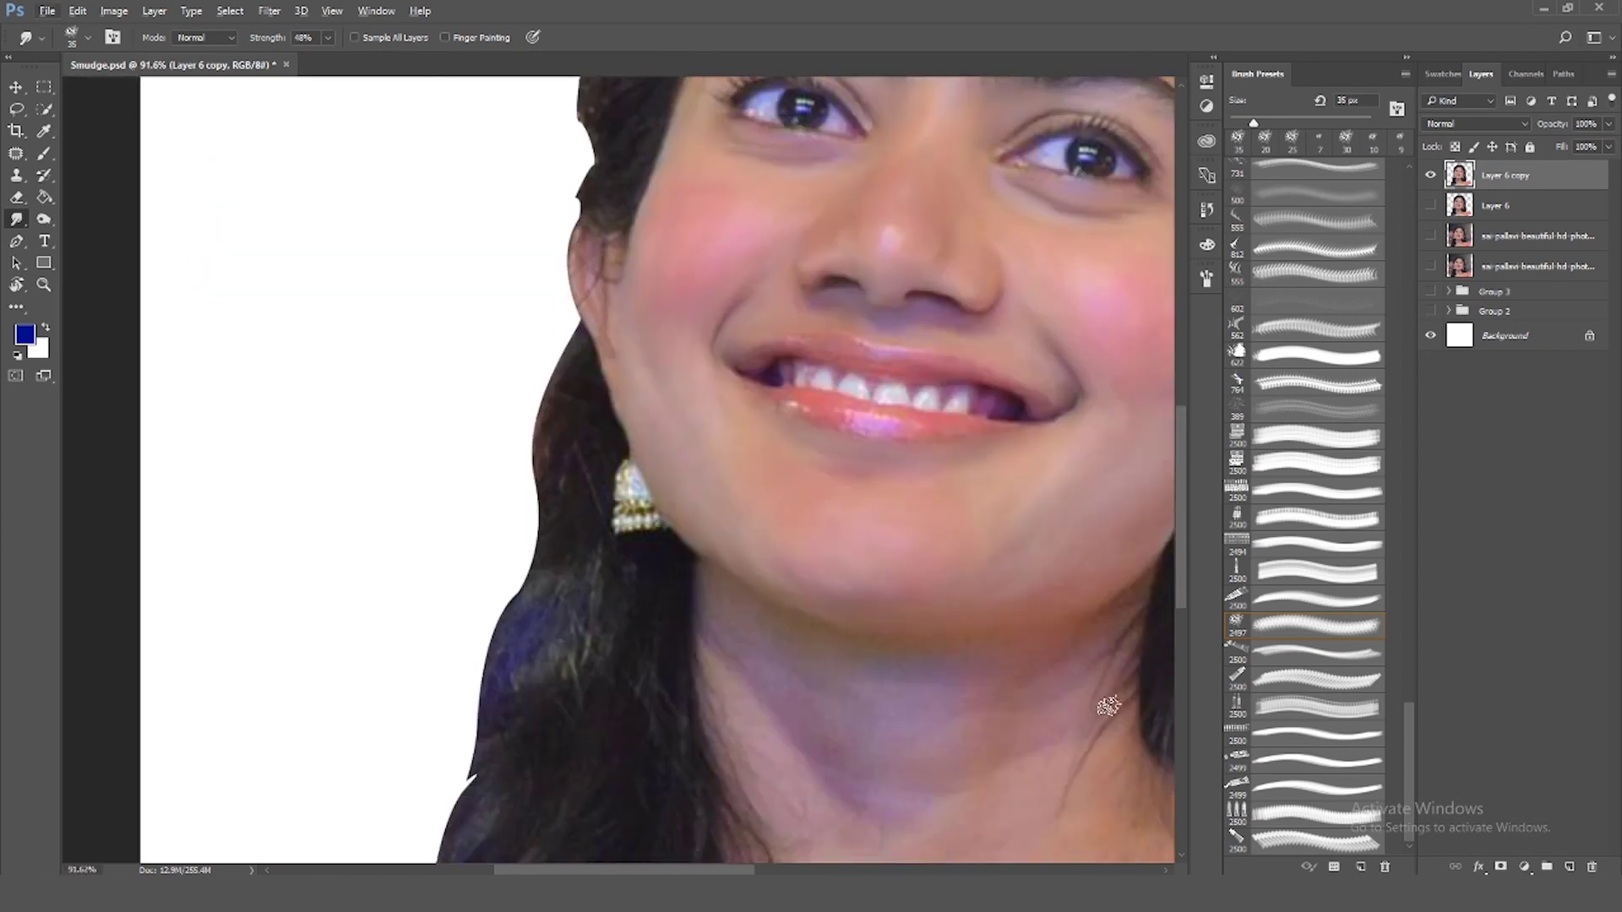
scroll(1099, 693, "up", 2)
scroll(1086, 678, "right", 2)
scroll(750, 562, "right", 3)
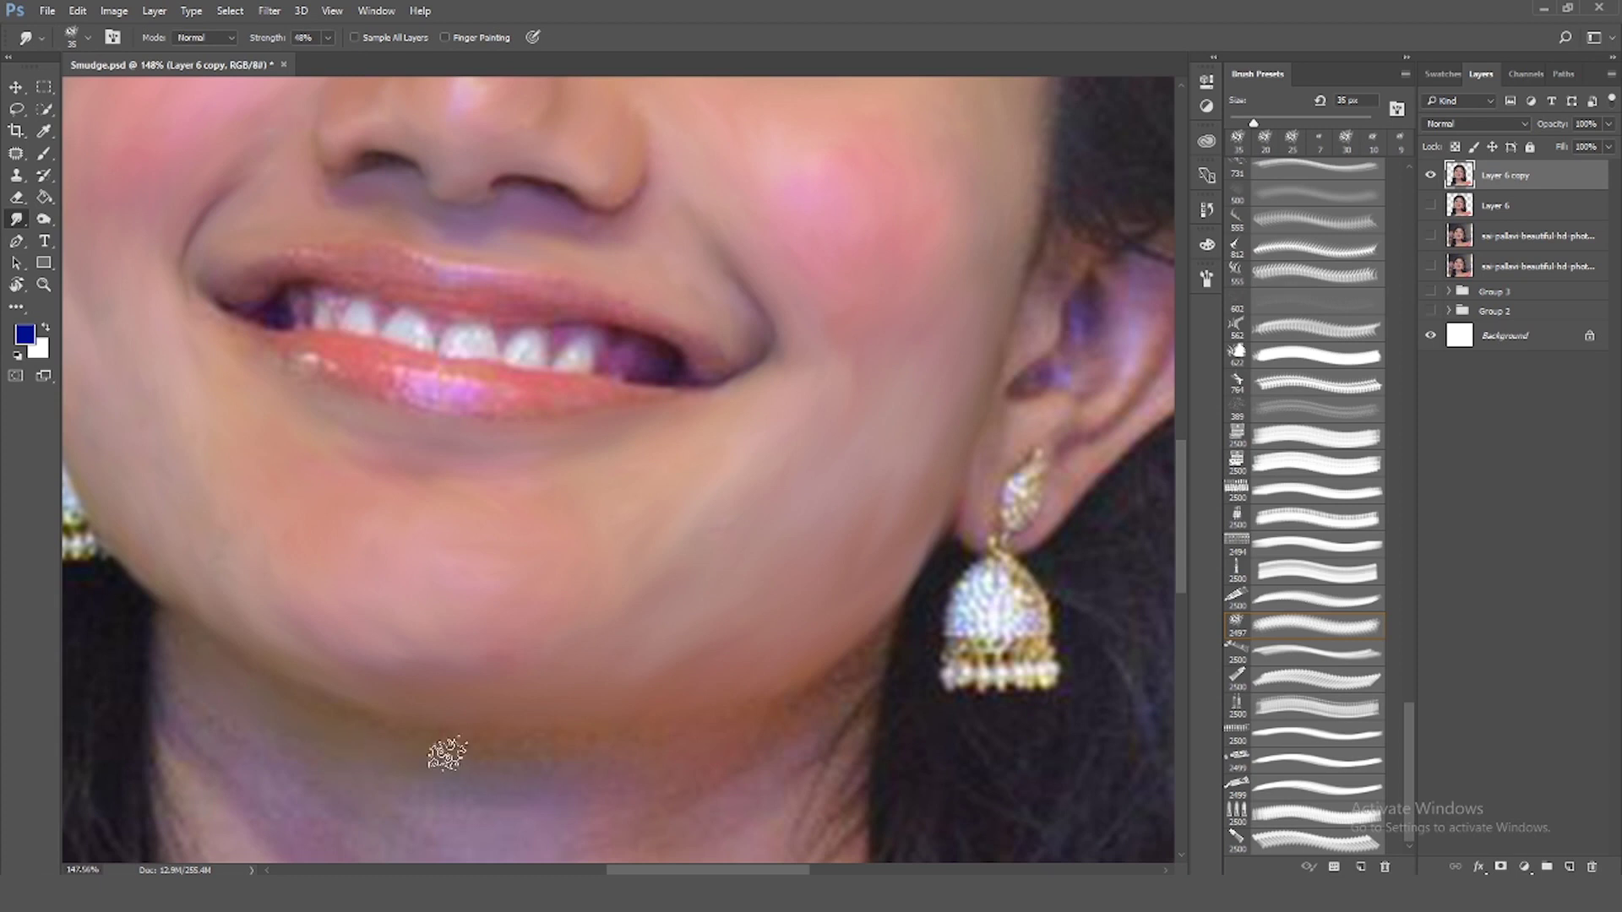
scroll(210, 525, "down", 3)
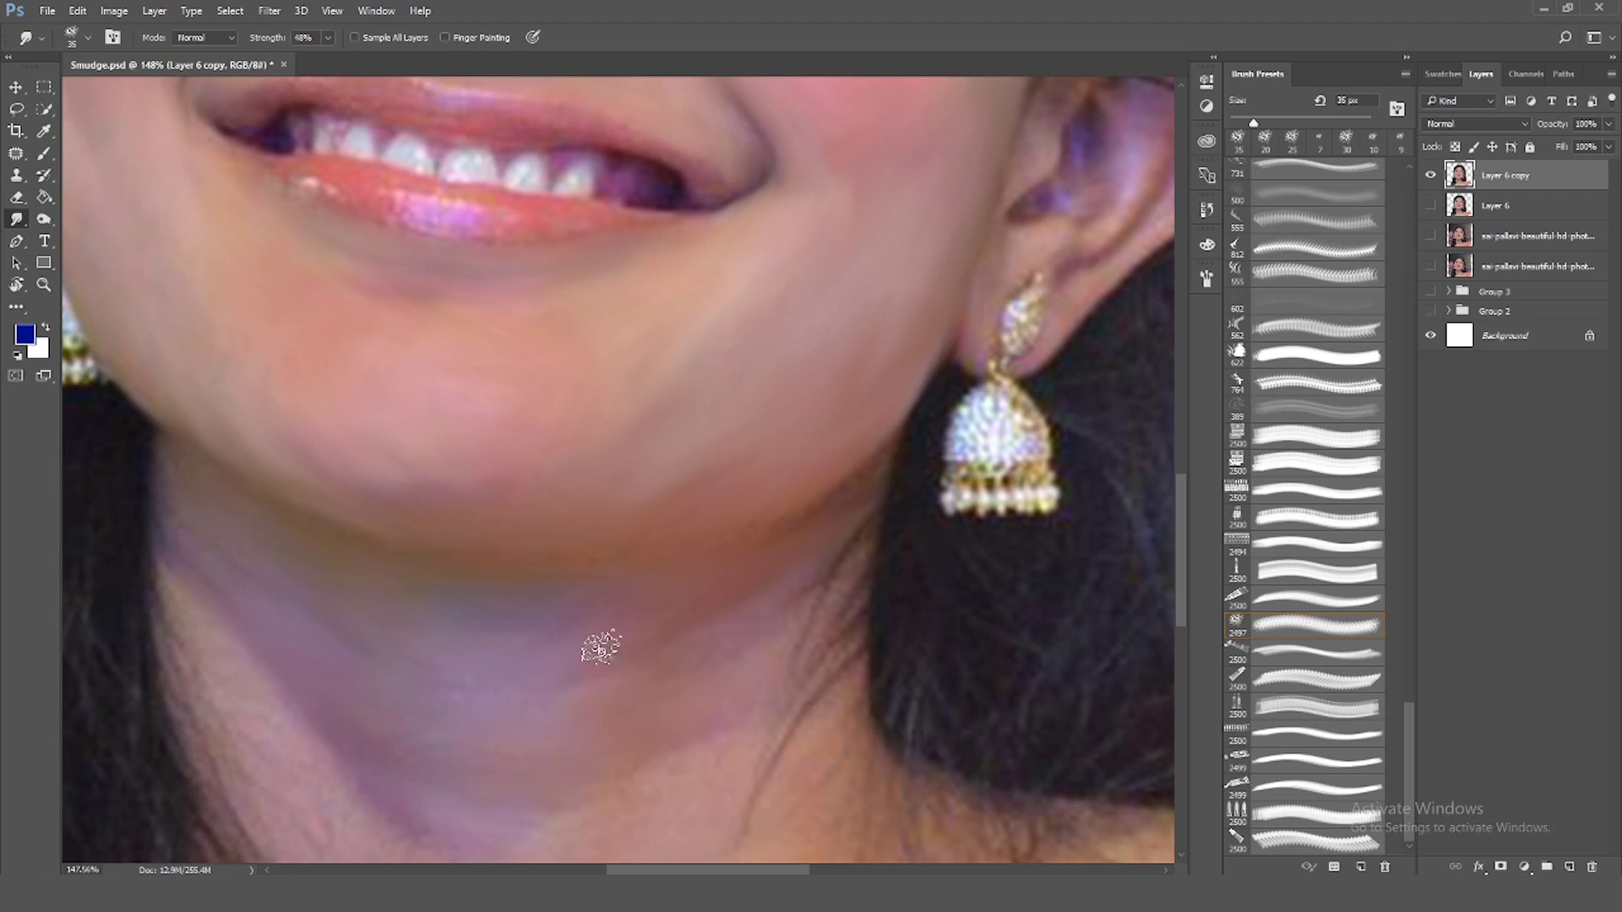
scroll(763, 649, "down", 4)
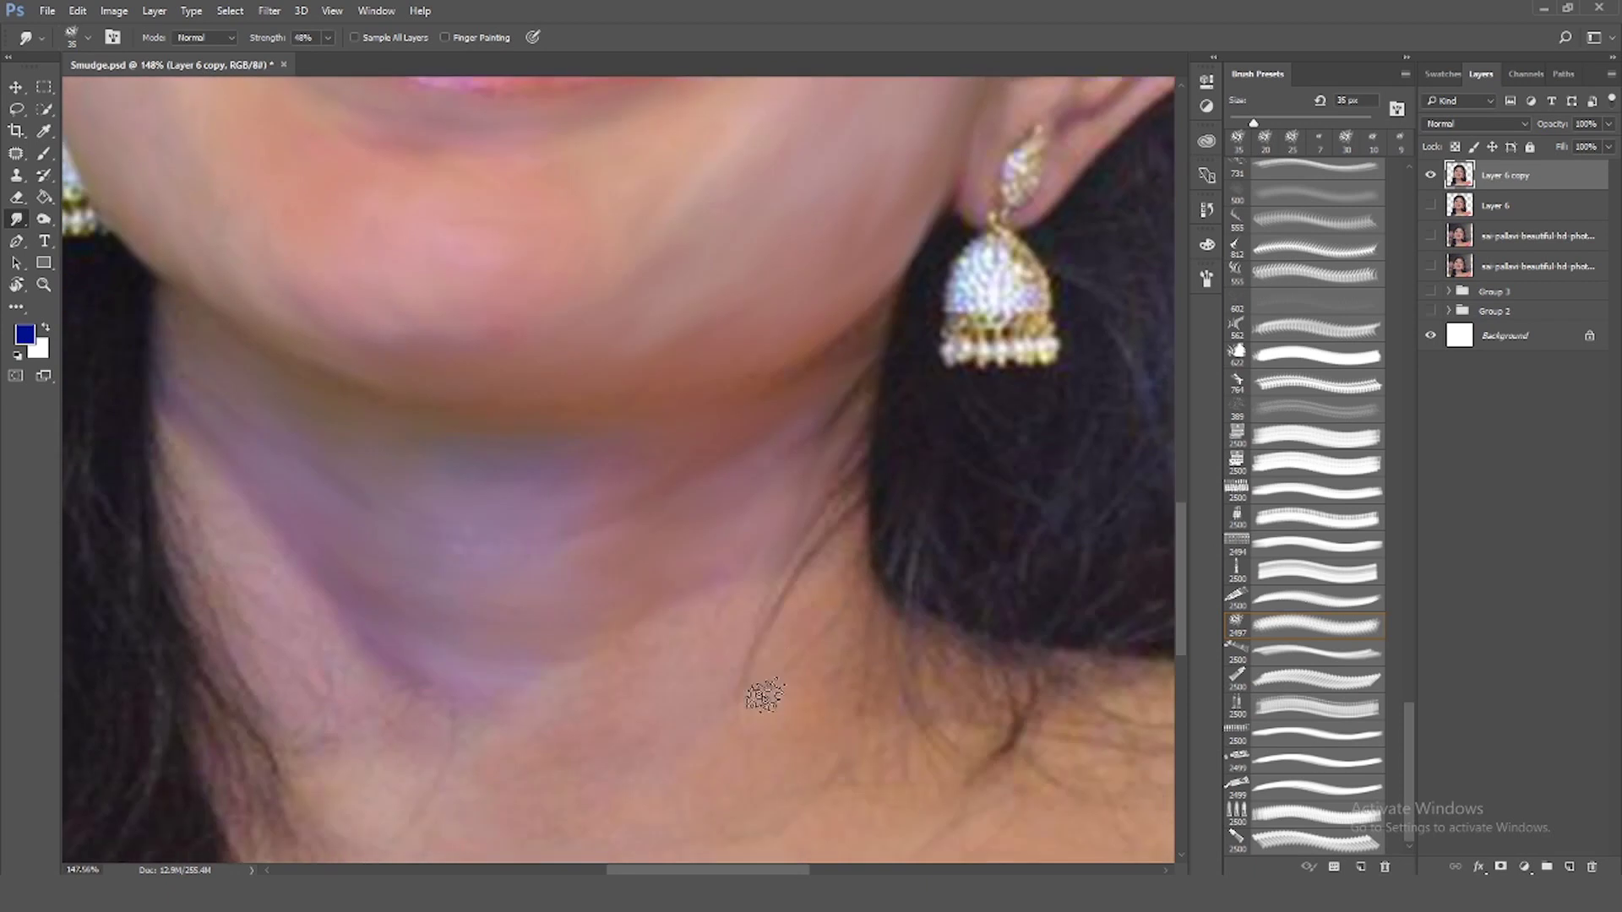
scroll(760, 684, "down", 2)
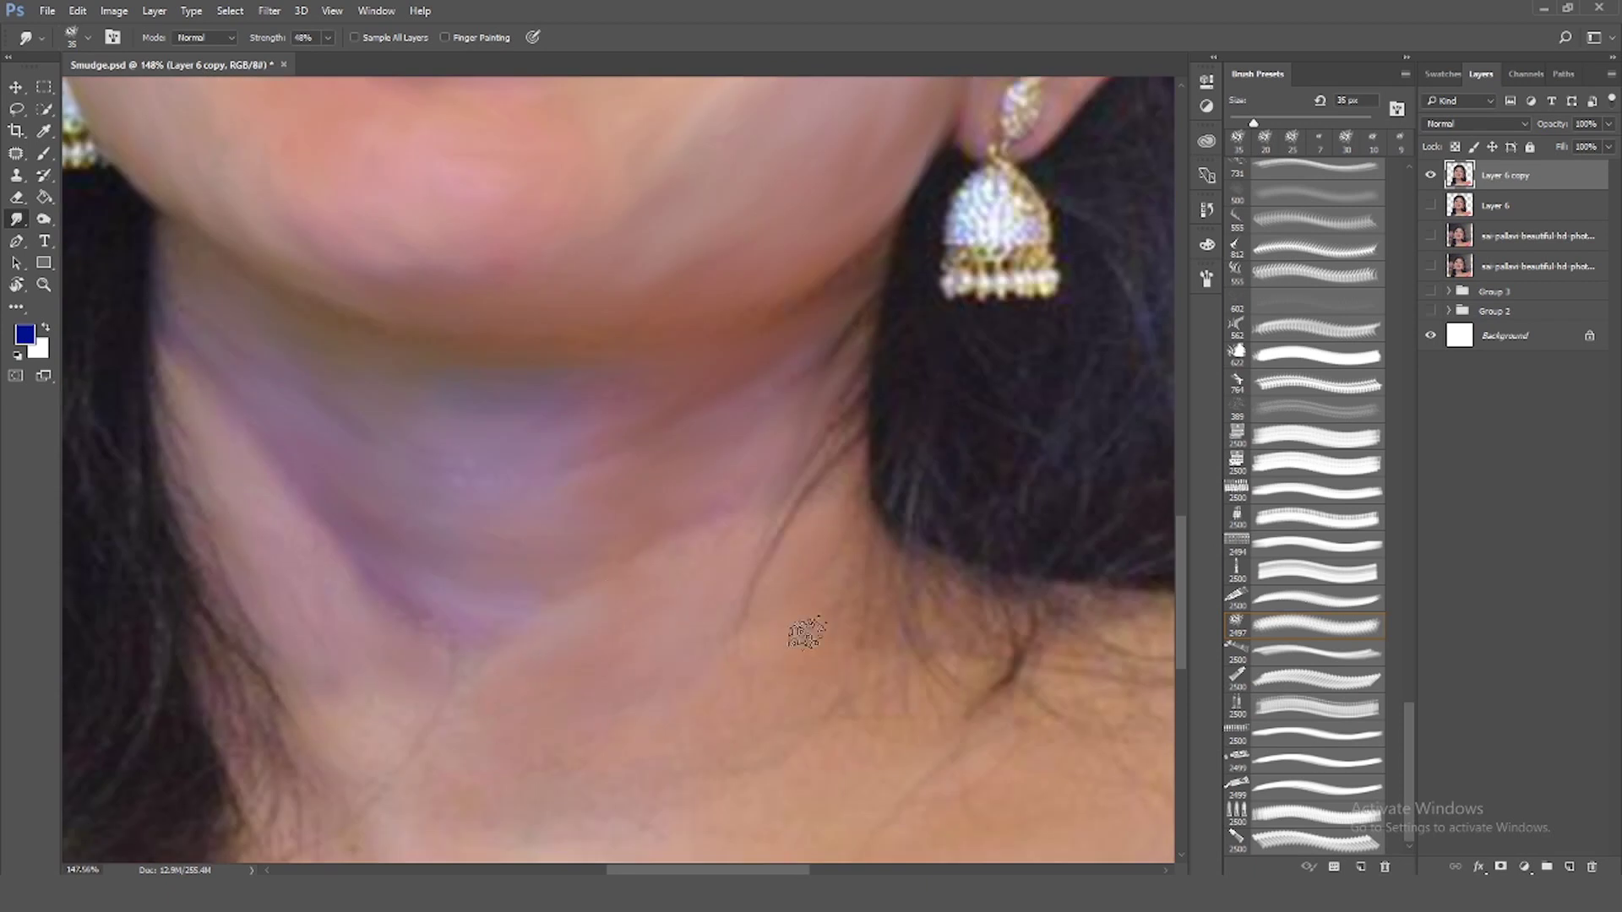
scroll(676, 777, "down", 2)
scroll(727, 760, "down", 2)
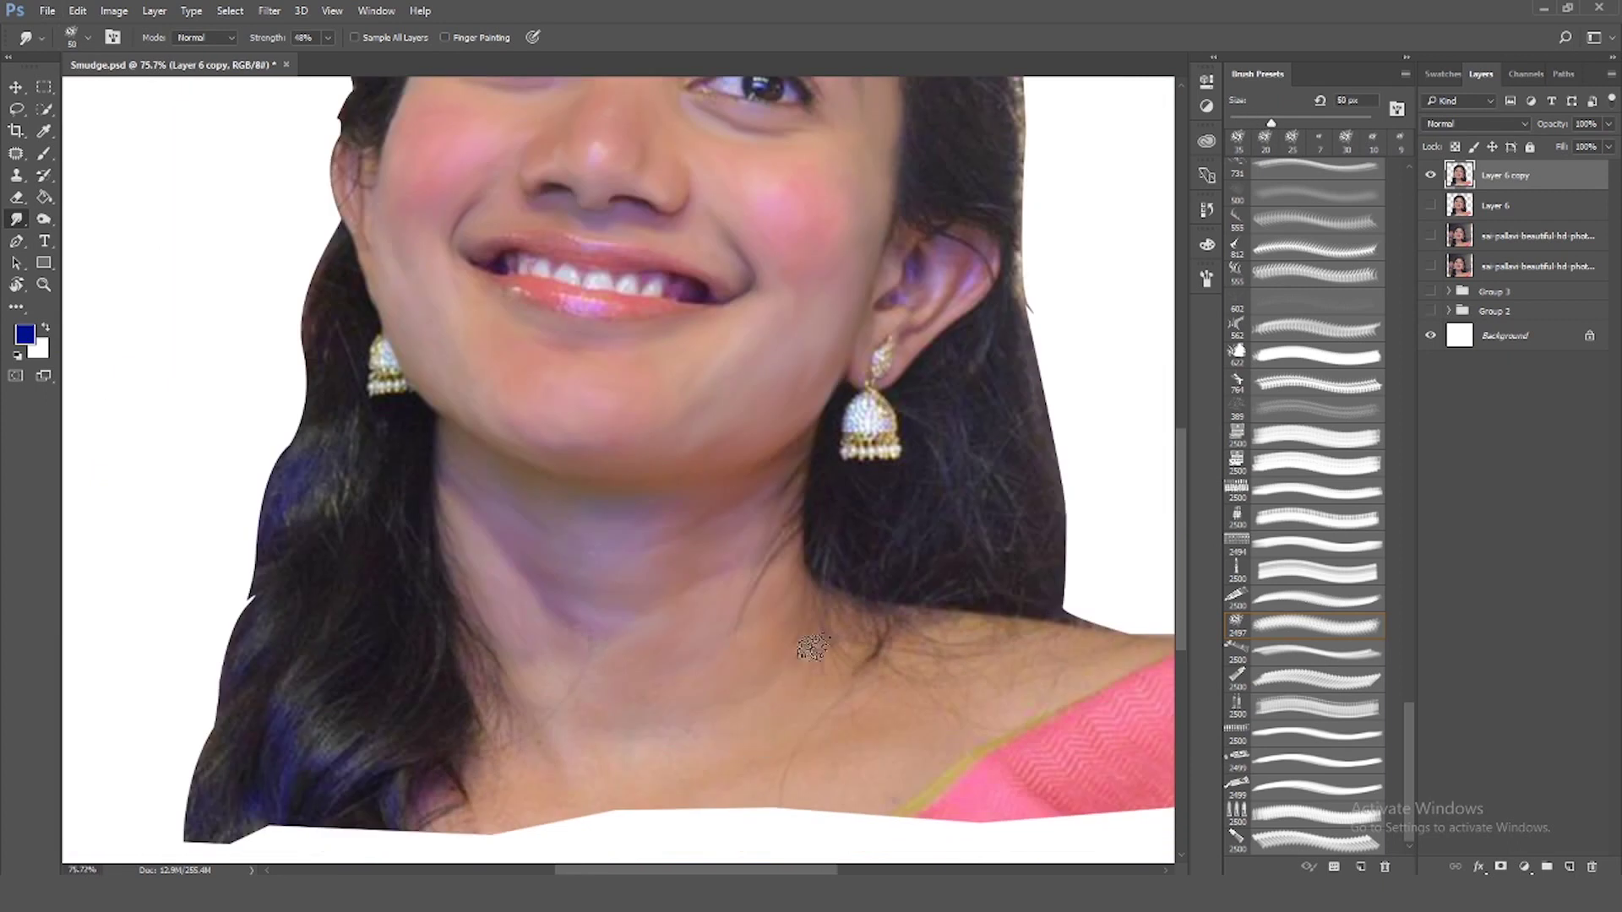
Enlarge the Smudge brush and smear the bottom hair ends and the pink garment's edges
key("bracketright")
key("bracketright")
key("bracketright")
key("bracketright")
key("bracketright")
key("bracketright")
left_click_drag(1056, 608, 716, 799)
scroll(716, 798, "down", 3)
mouse_move(397, 692)
left_mouse_down()
mouse_move(433, 732)
mouse_move(840, 743)
left_mouse_up()
key("bracketright")
key("bracketright")
scroll(1352, 642, "up", 2)
left_click_drag(1073, 663, 946, 728)
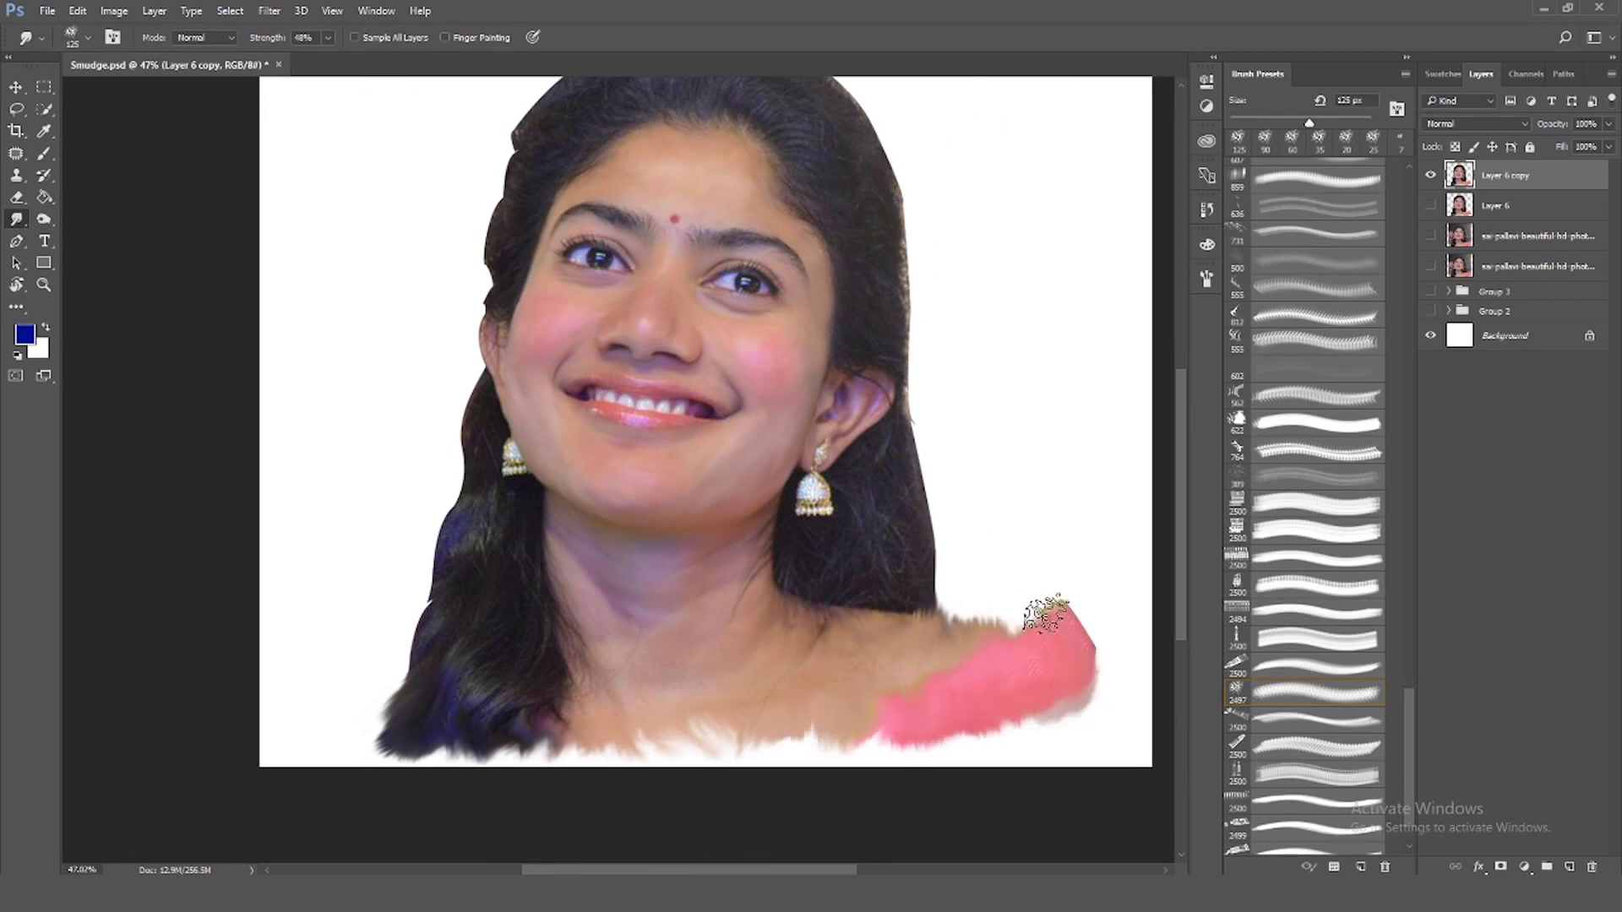
left_click_drag(1050, 616, 967, 724)
left_click_drag(616, 750, 931, 740)
left_click_drag(397, 714, 654, 752)
Erase most of the pink smear, then smudge the right shoulder's skin edge outward
key("e")
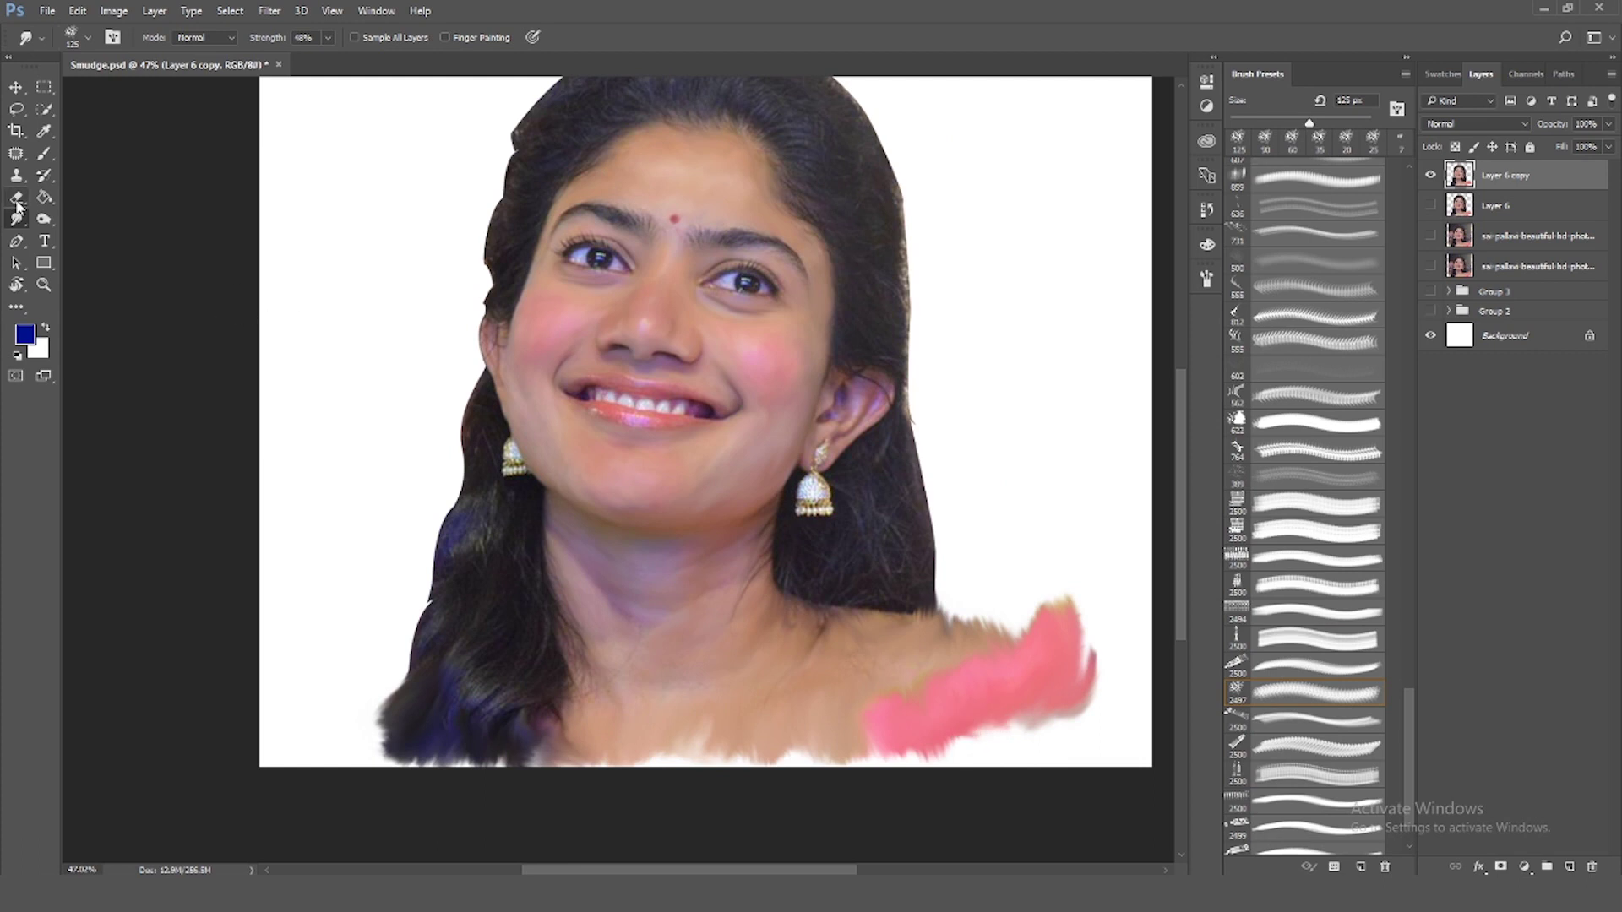
mouse_move(1056, 625)
left_mouse_down()
mouse_move(996, 594)
mouse_move(1058, 737)
mouse_move(905, 764)
mouse_move(935, 746)
left_mouse_up()
left_click(16, 219)
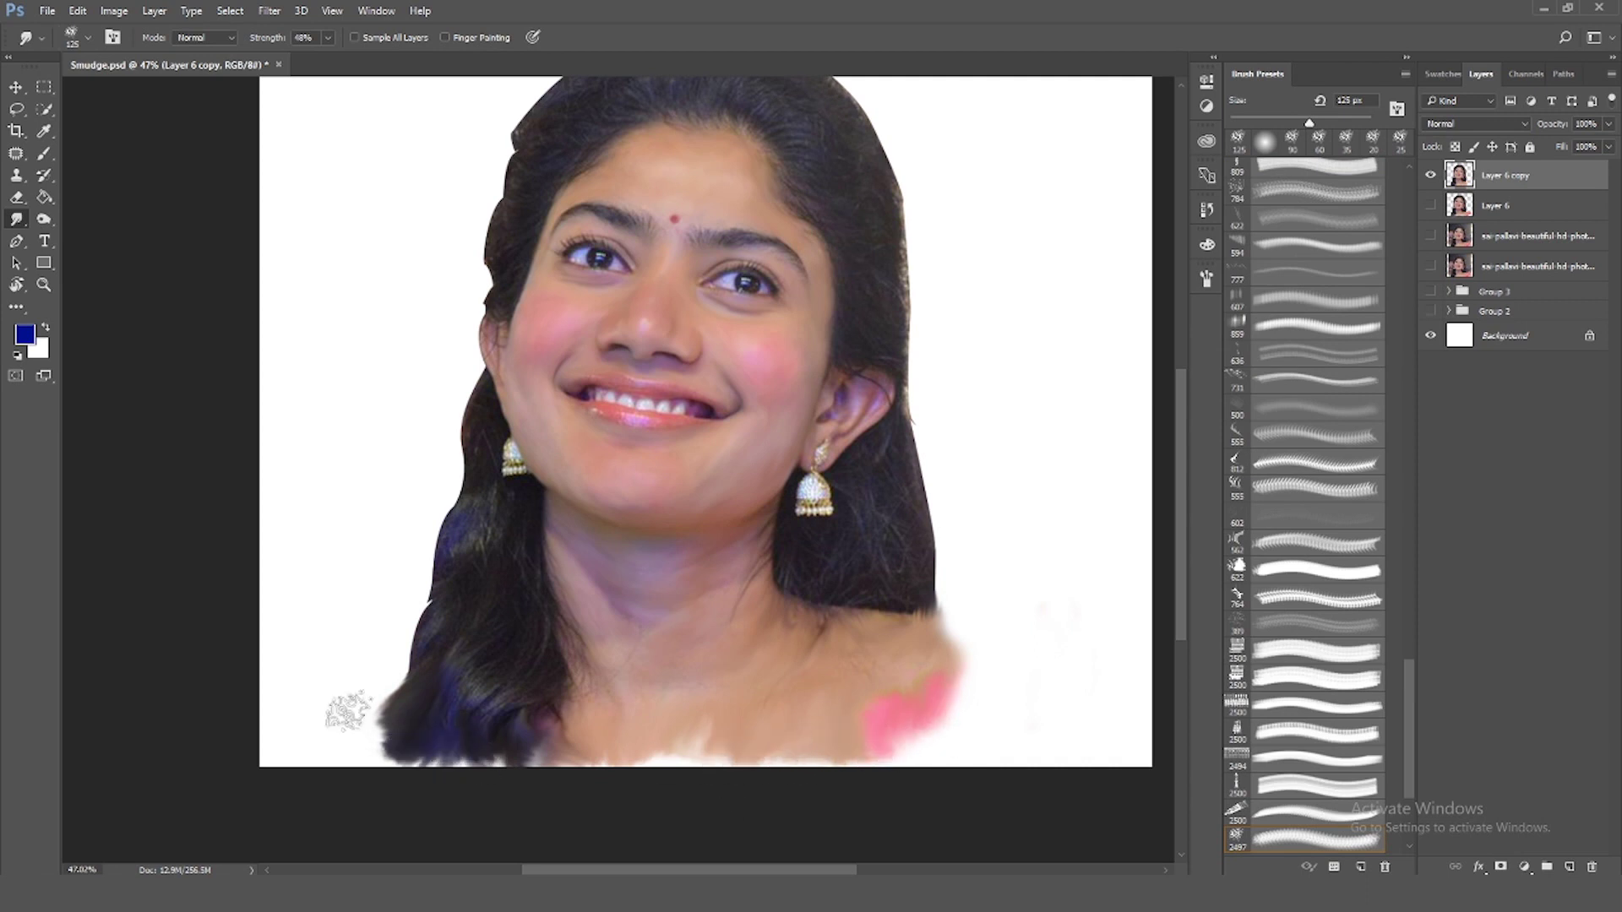
left_click_drag(961, 646, 960, 676)
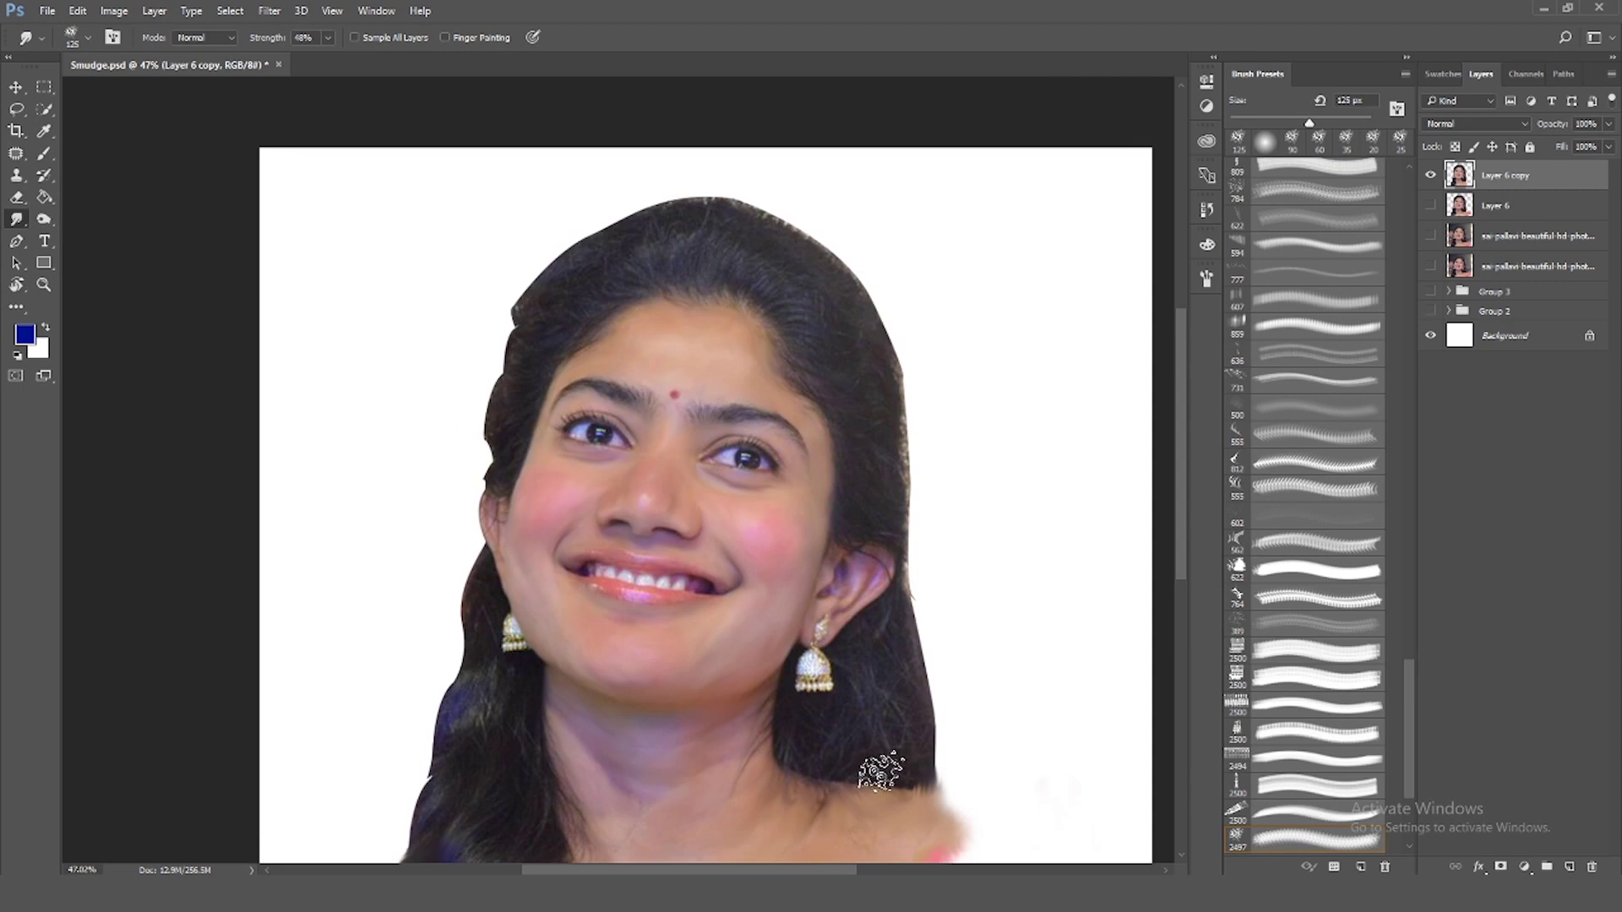
Zoom in on the eyes and shrink the Smudge brush to about 8 px
scroll(605, 254, "up", 5)
key("bracketleft")
scroll(592, 254, "up", 3)
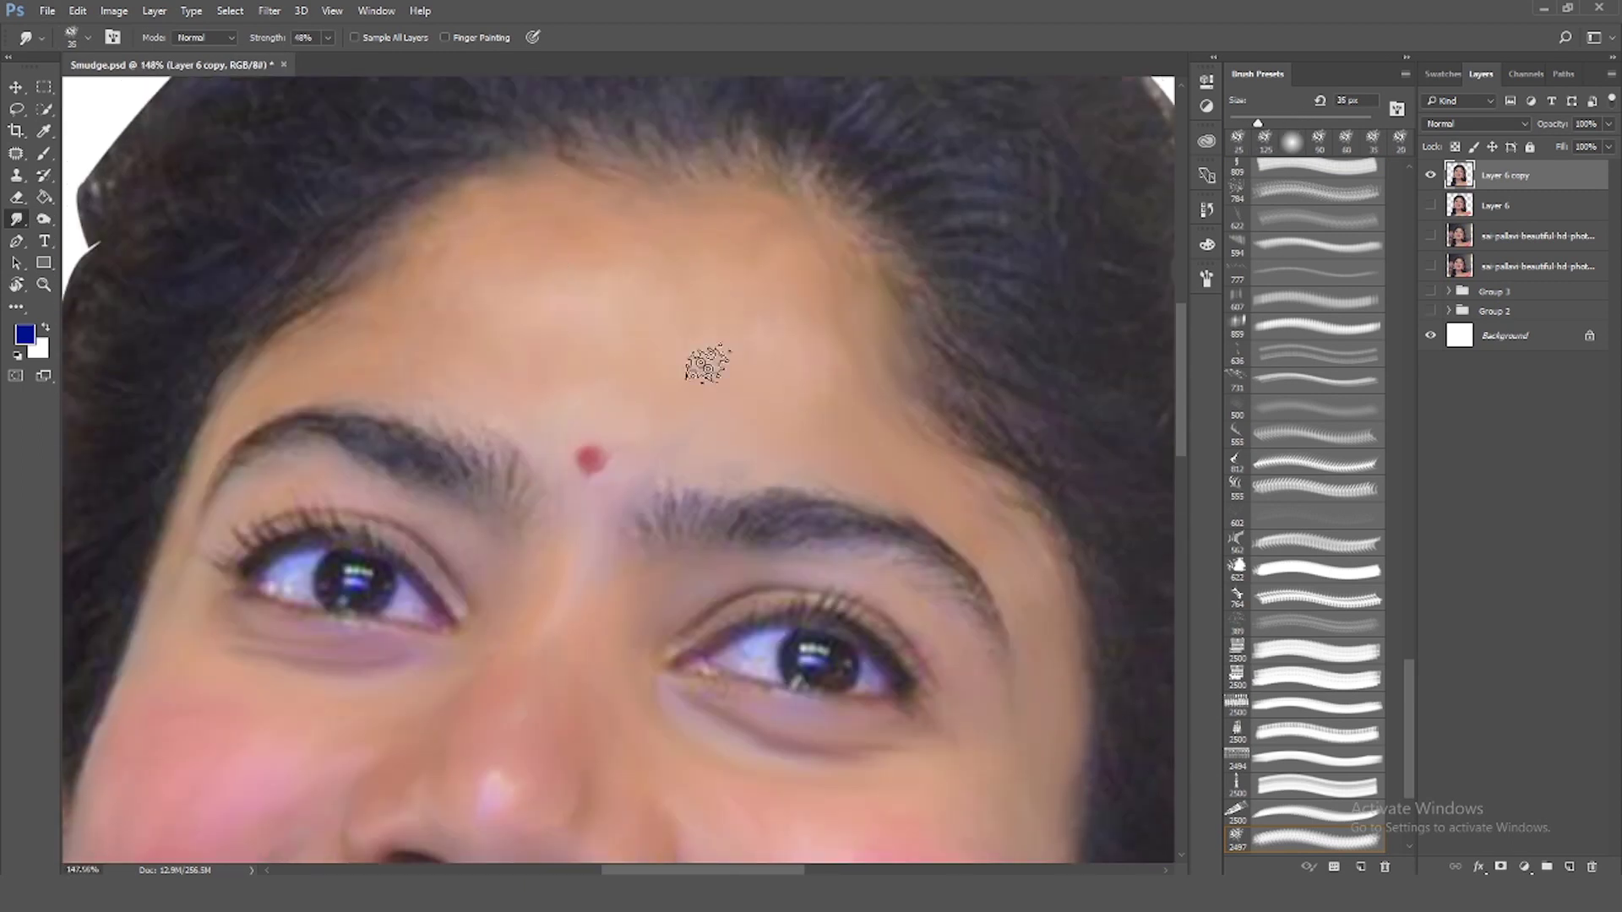
key("bracketright")
key("bracketright")
key("bracketright")
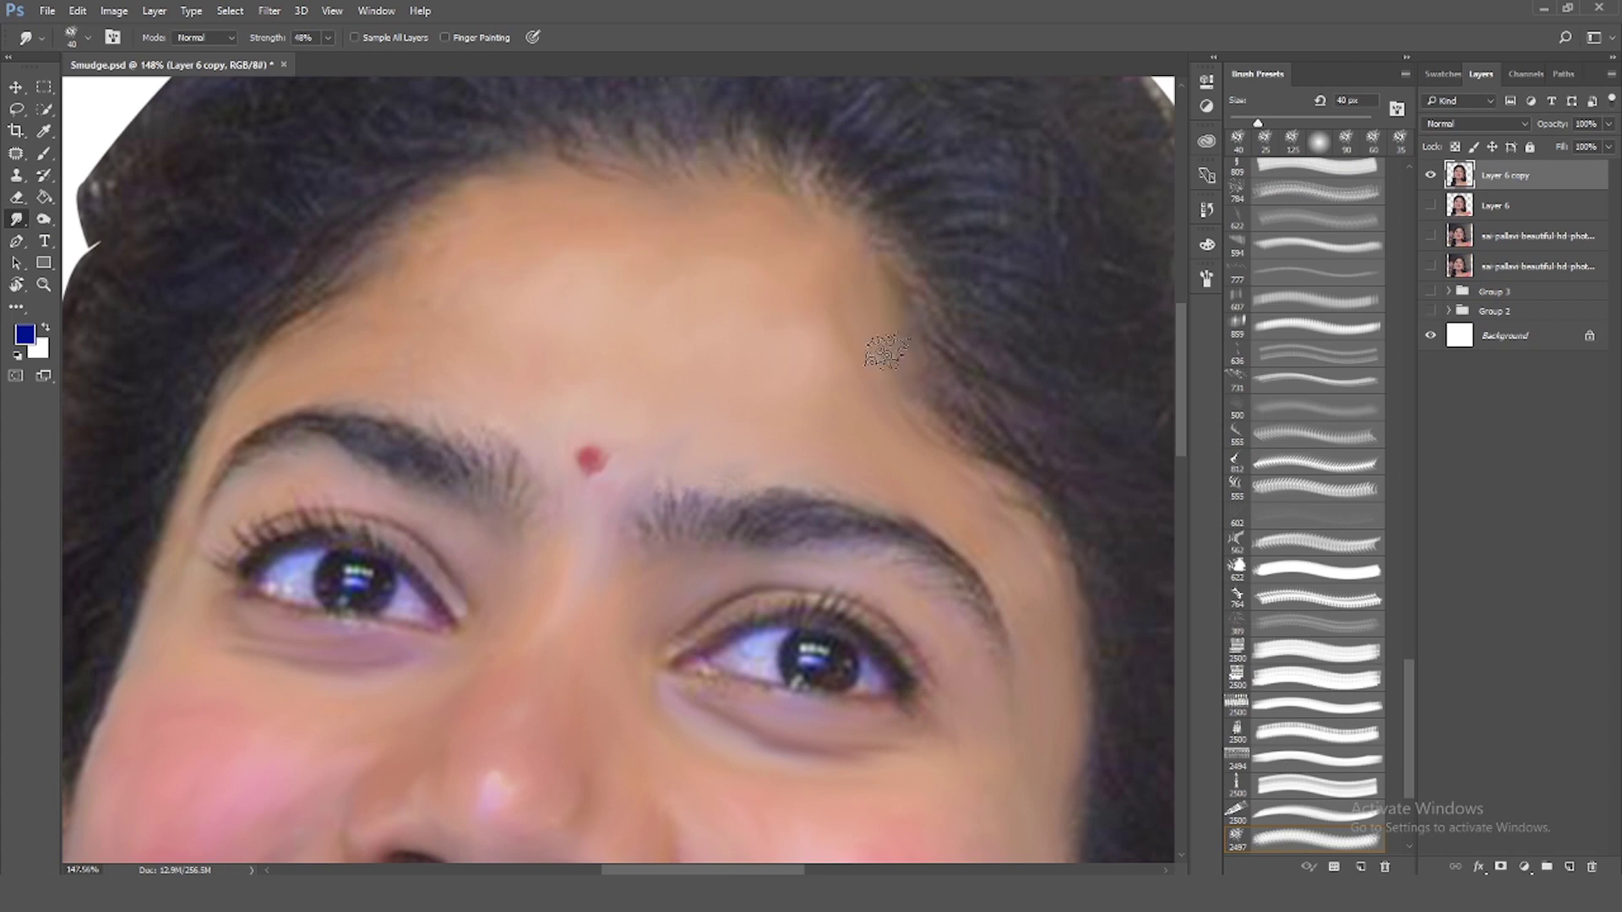
scroll(229, 418, "down", 3)
key("bracketleft")
key("bracketleft")
key("bracketleft")
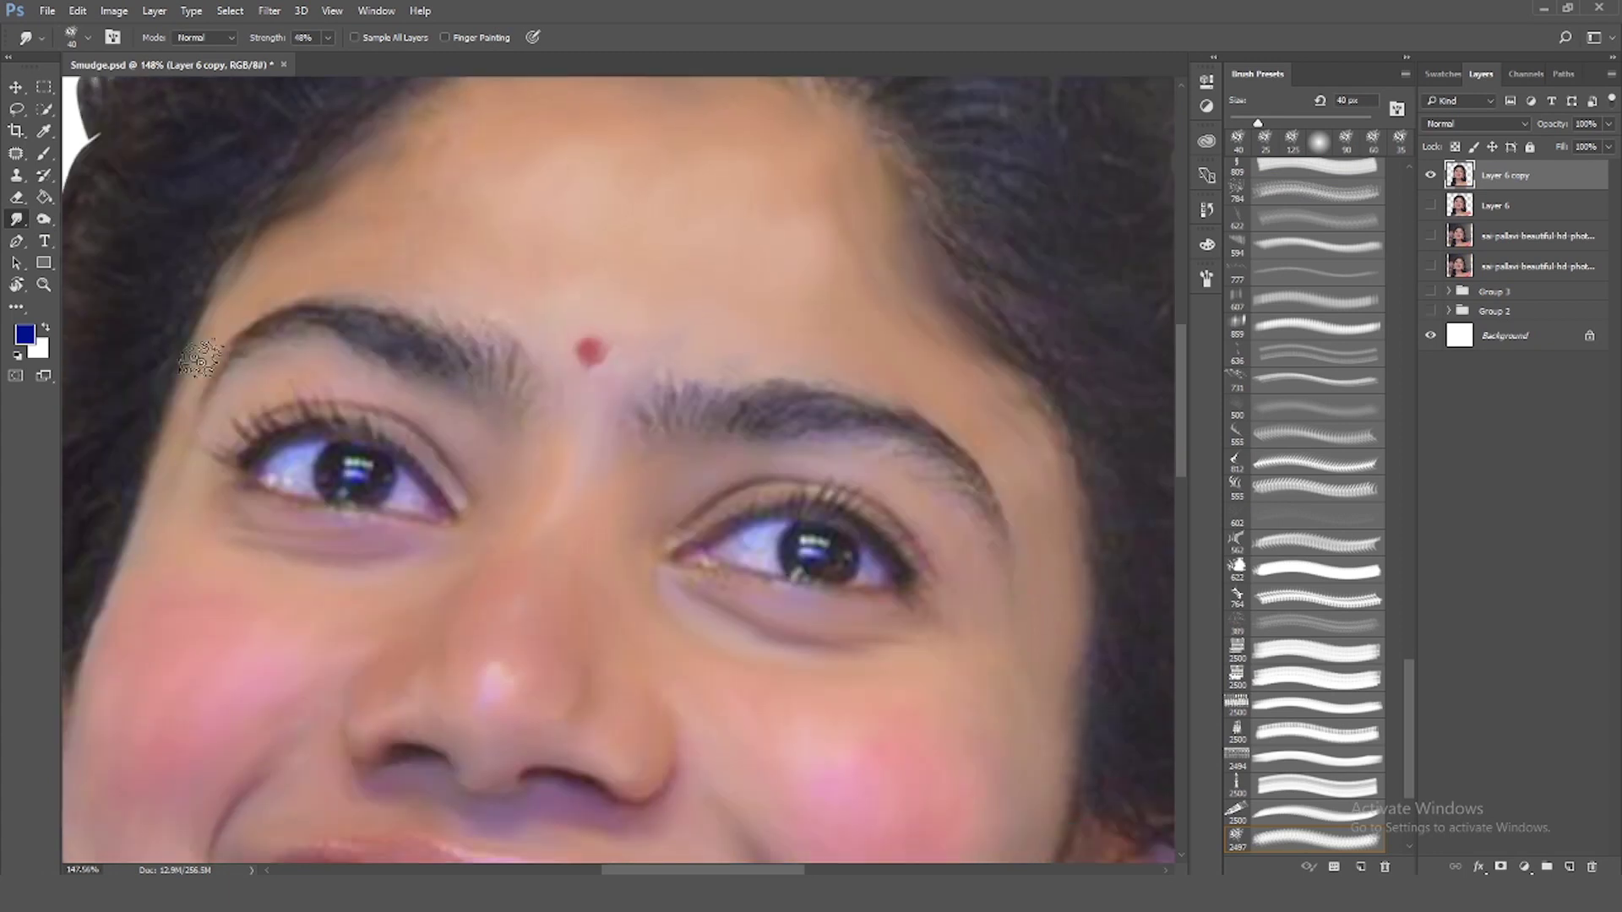
key("bracketleft")
key("bracketleft")
key("bracketleft")
scroll(408, 460, "up", 3)
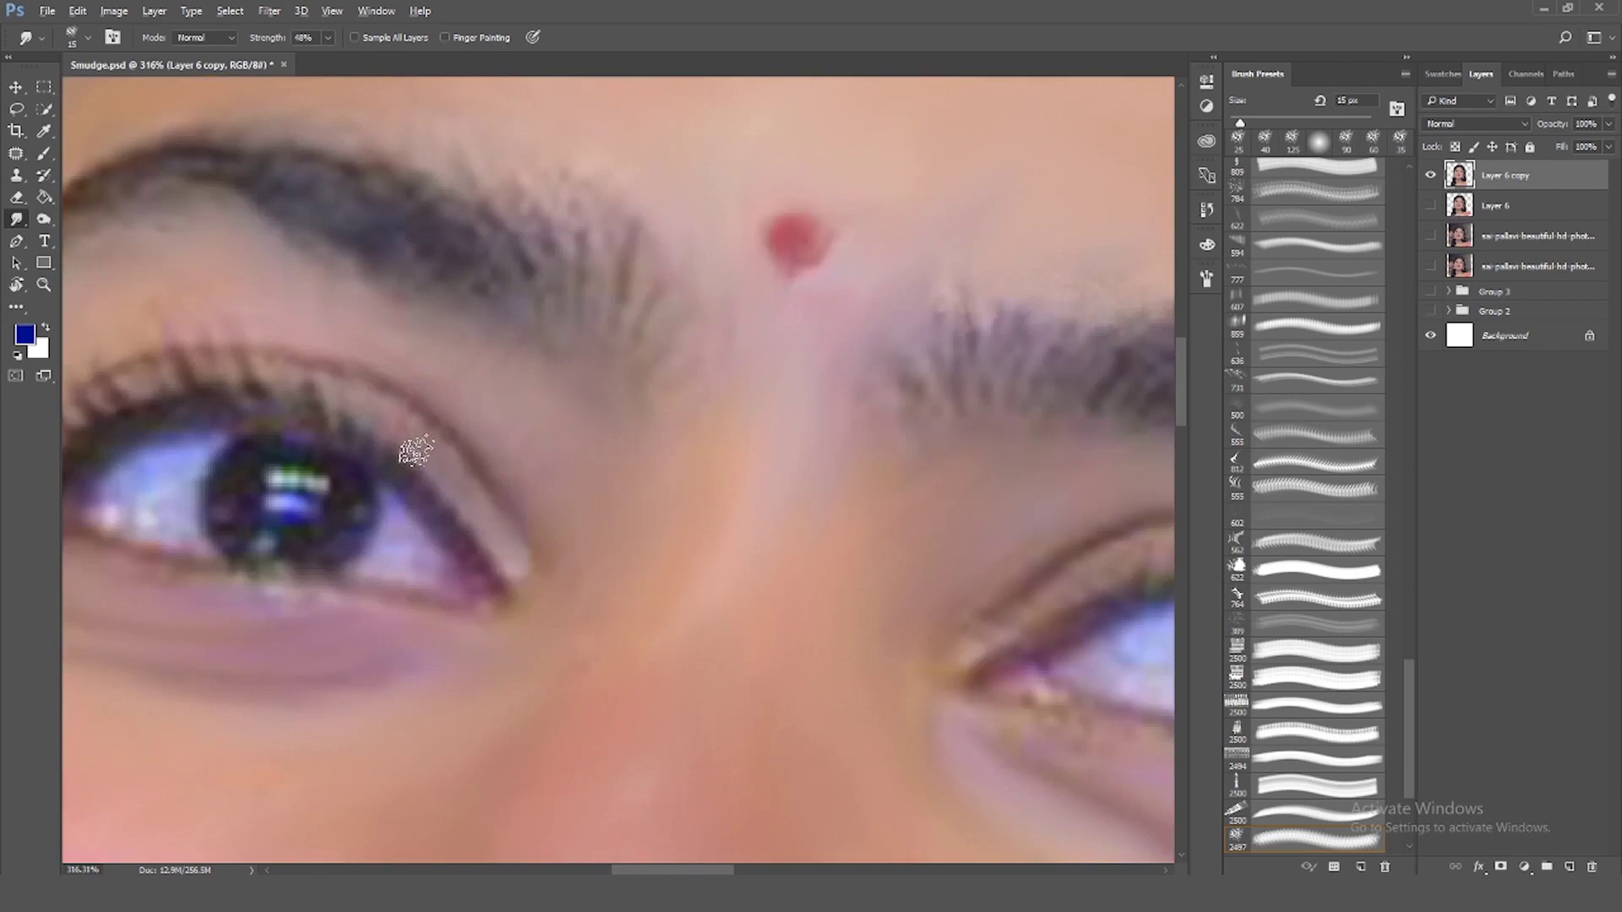
scroll(417, 449, "up", 3)
key("bracketleft")
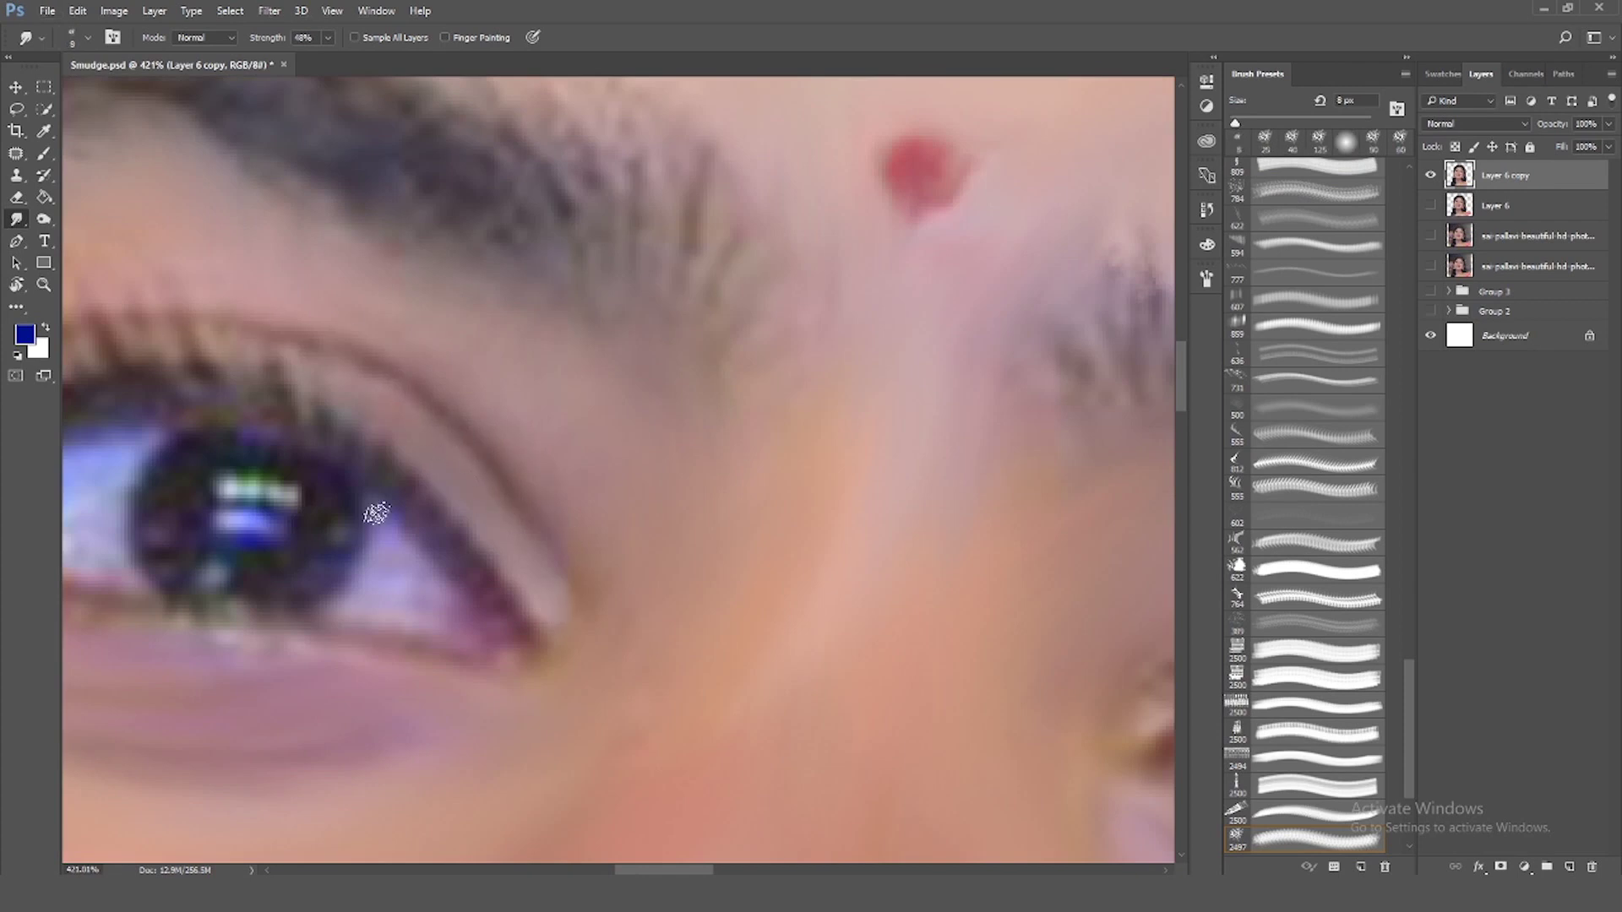
Pan across the face to bring the other eye into view
scroll(537, 670, "left", 5)
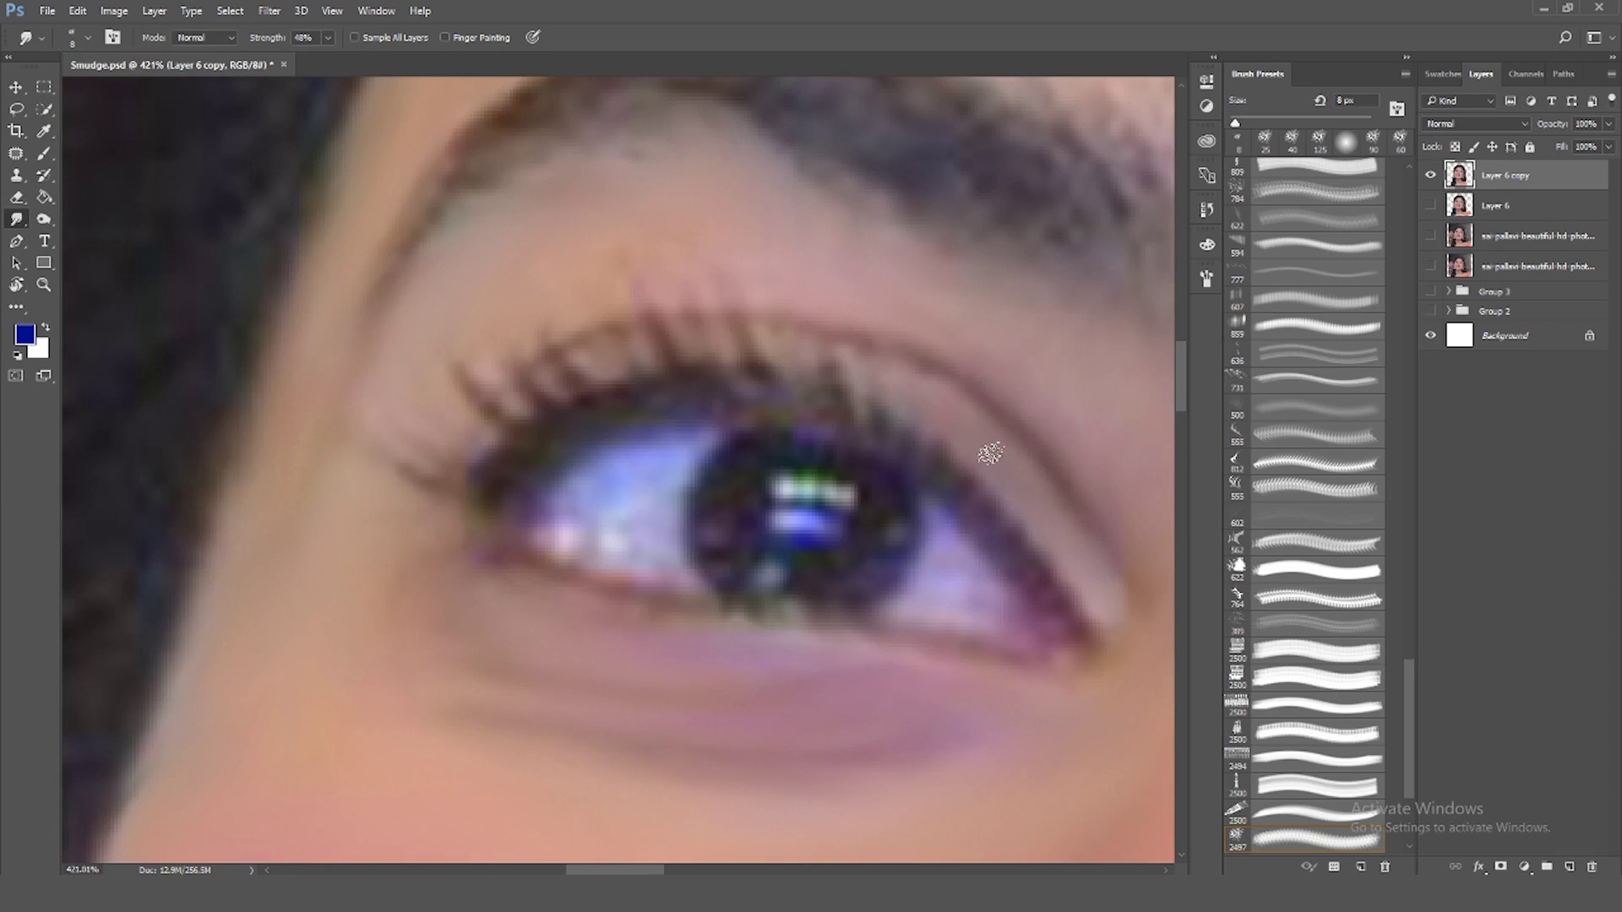
left_click_drag(373, 434, 418, 441)
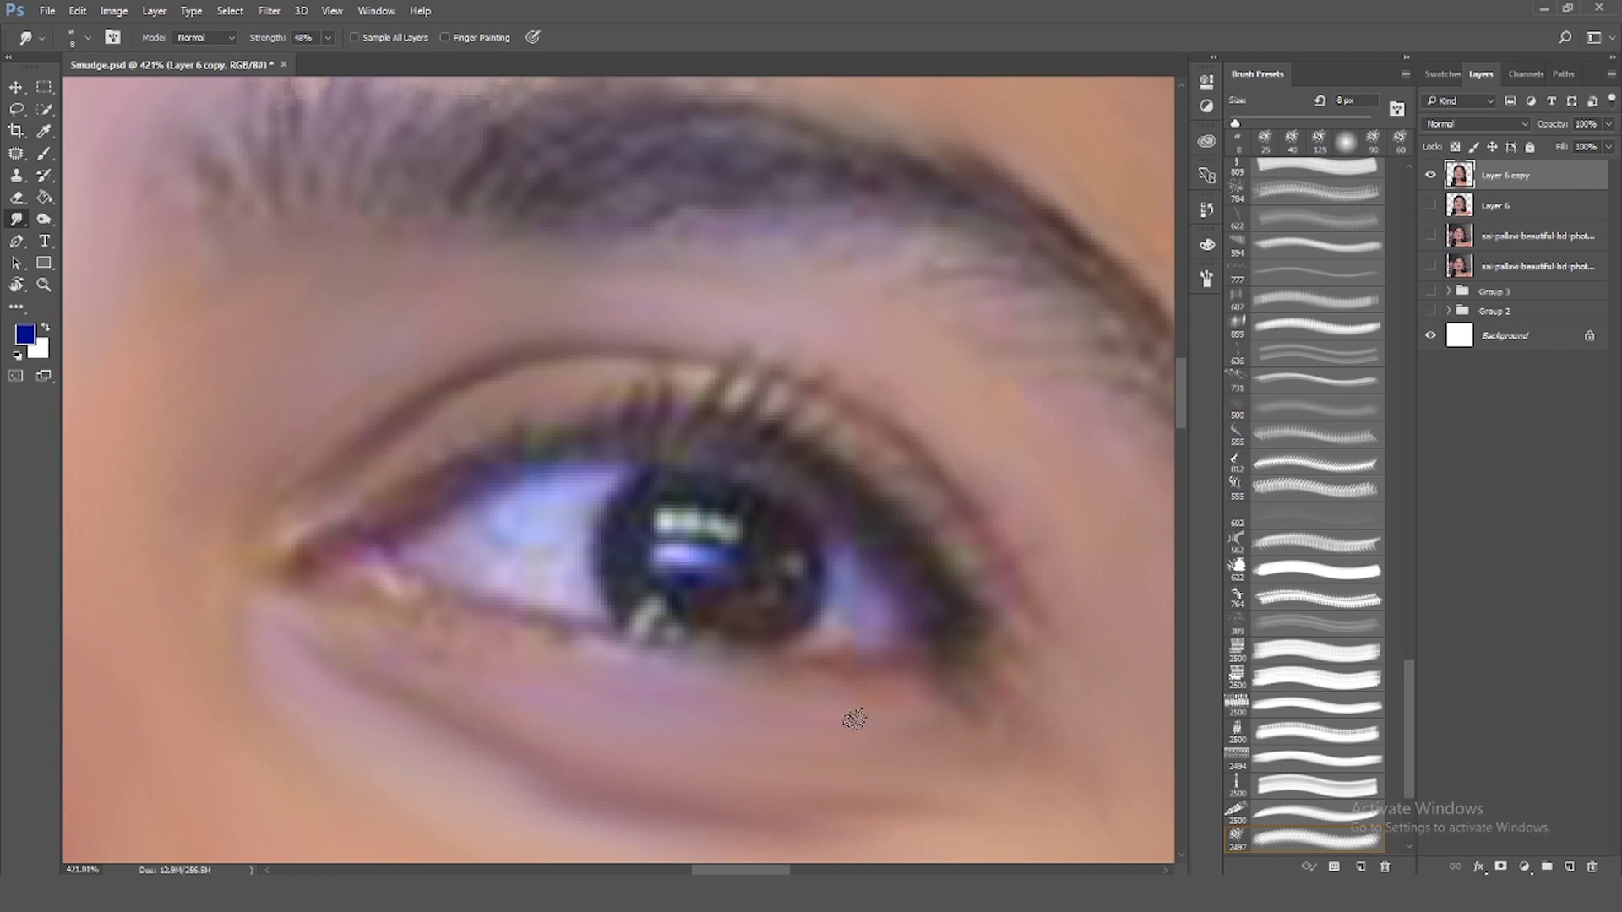
scroll(1029, 607, "down", 5)
scroll(845, 642, "down", 5)
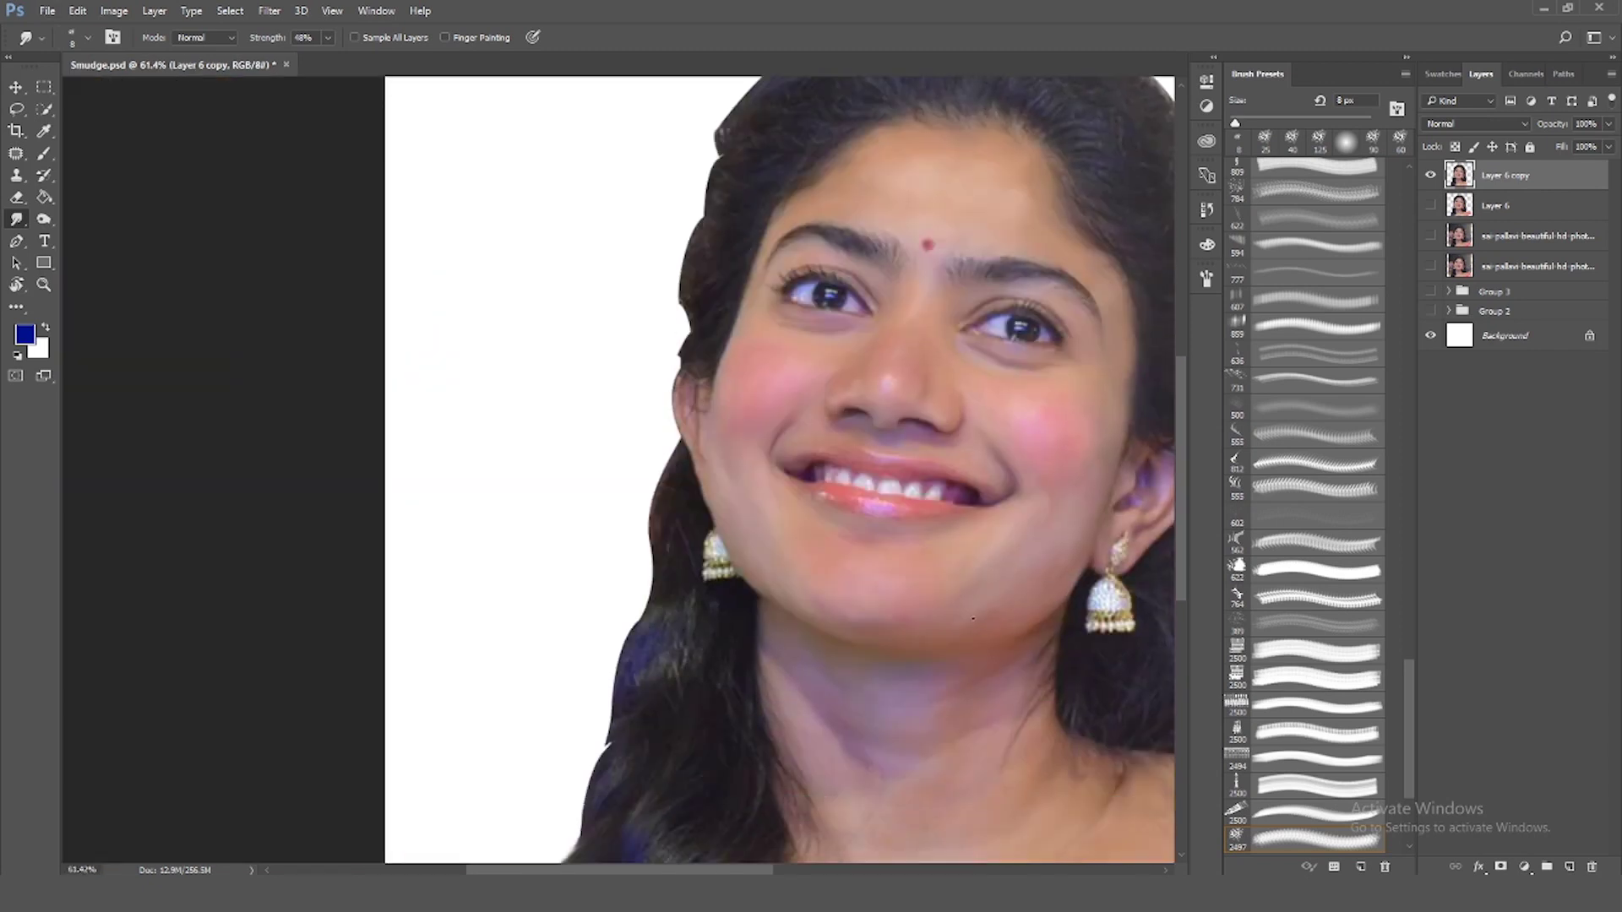
Raise the Smudge Strength to 67%
scroll(757, 660, "up", 3)
scroll(757, 661, "up", 2)
key("bracketright")
key("bracketright")
key("bracketright")
left_click_drag(328, 38, 400, 118)
left_click(401, 118)
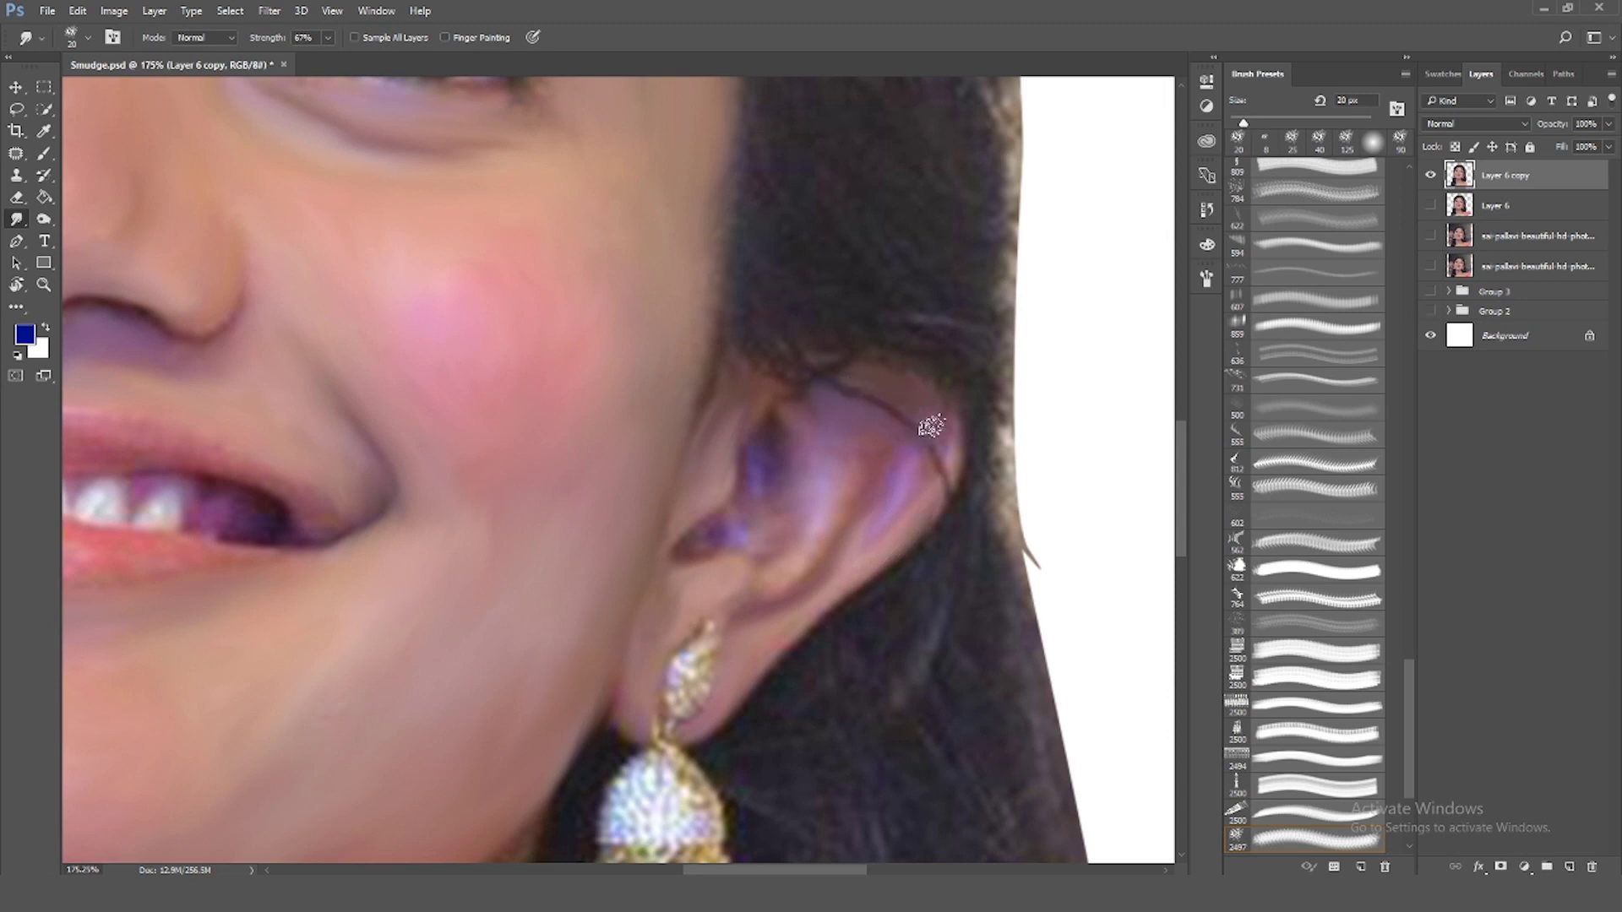
Resize the brush for the ear's inner folds and zoom in on the ear
key("bracketleft")
key("bracketleft")
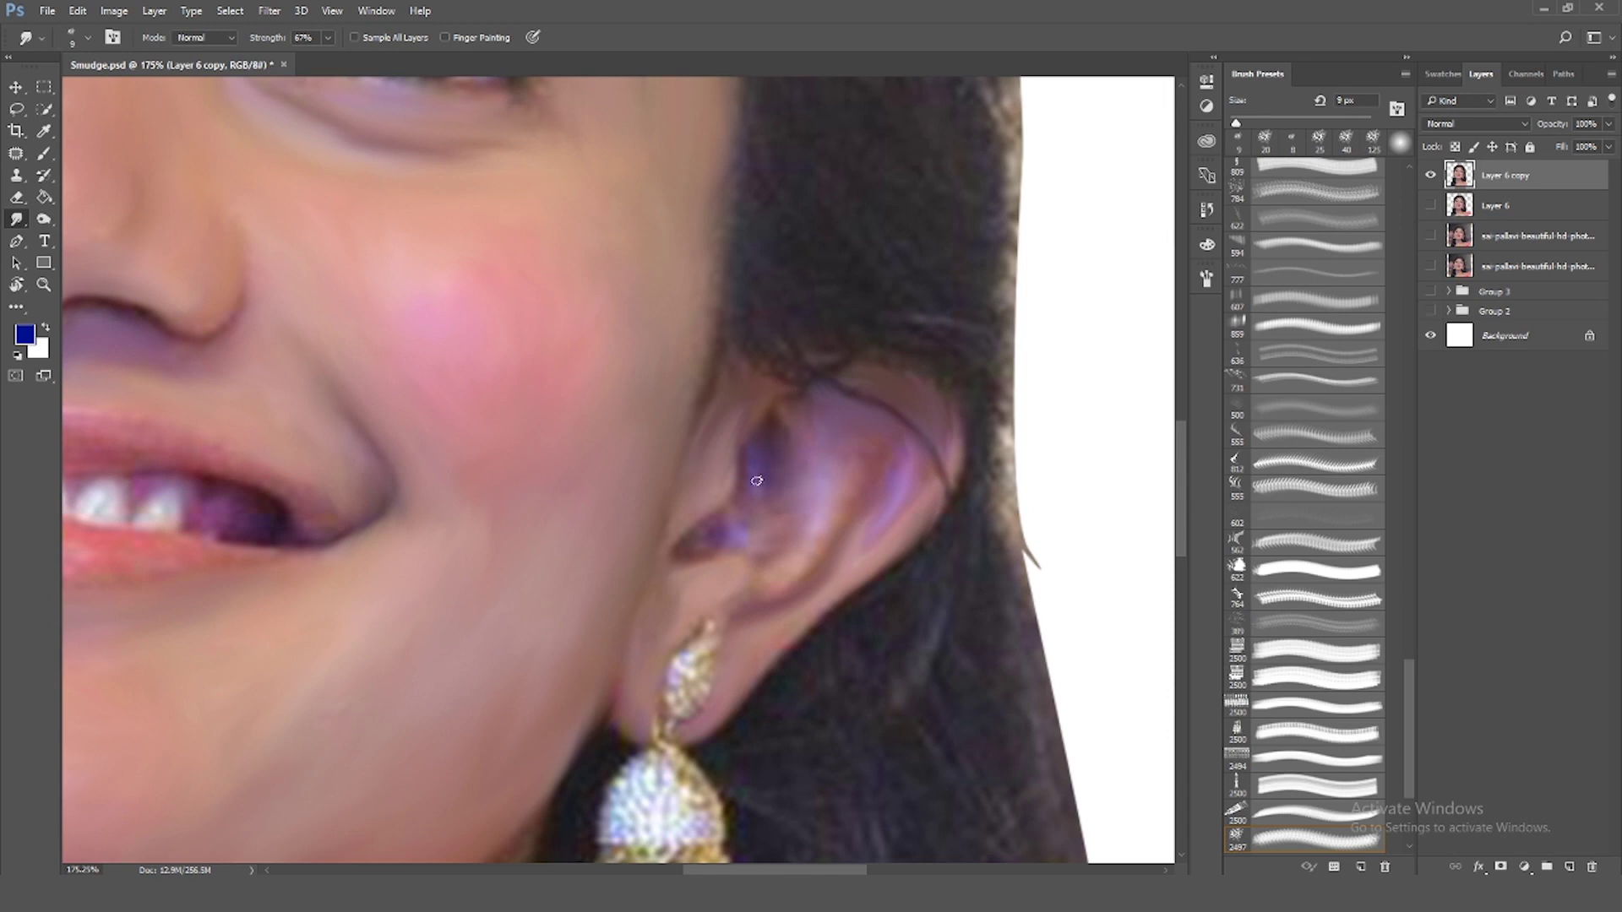
key("bracketright")
scroll(777, 583, "up", 1)
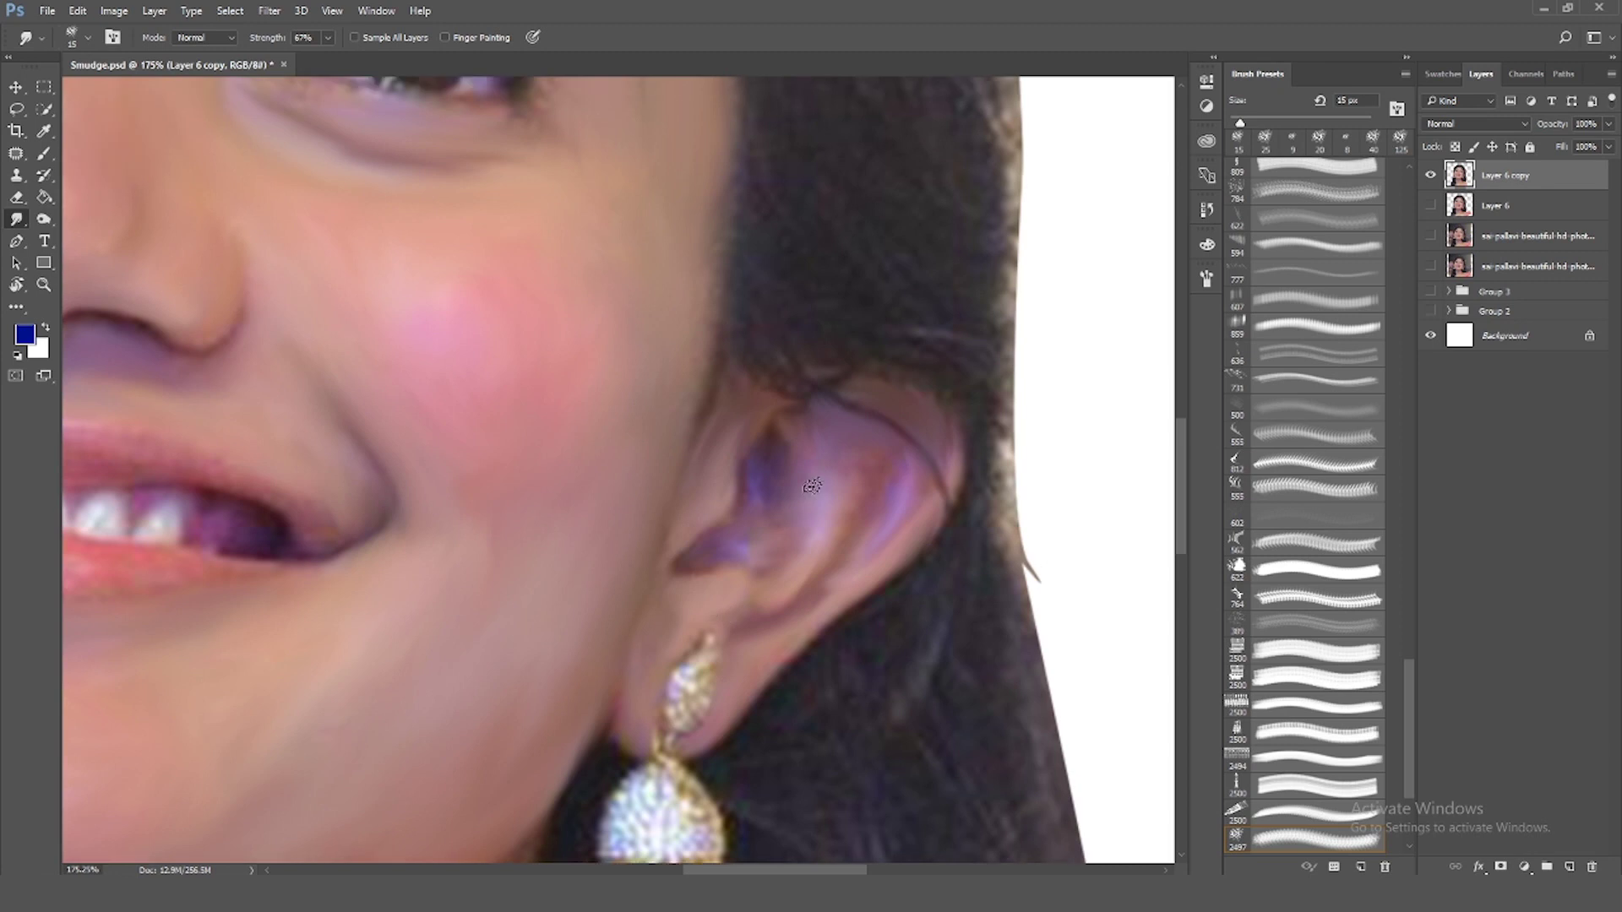
scroll(845, 490, "up", 1)
scroll(697, 522, "down", 3)
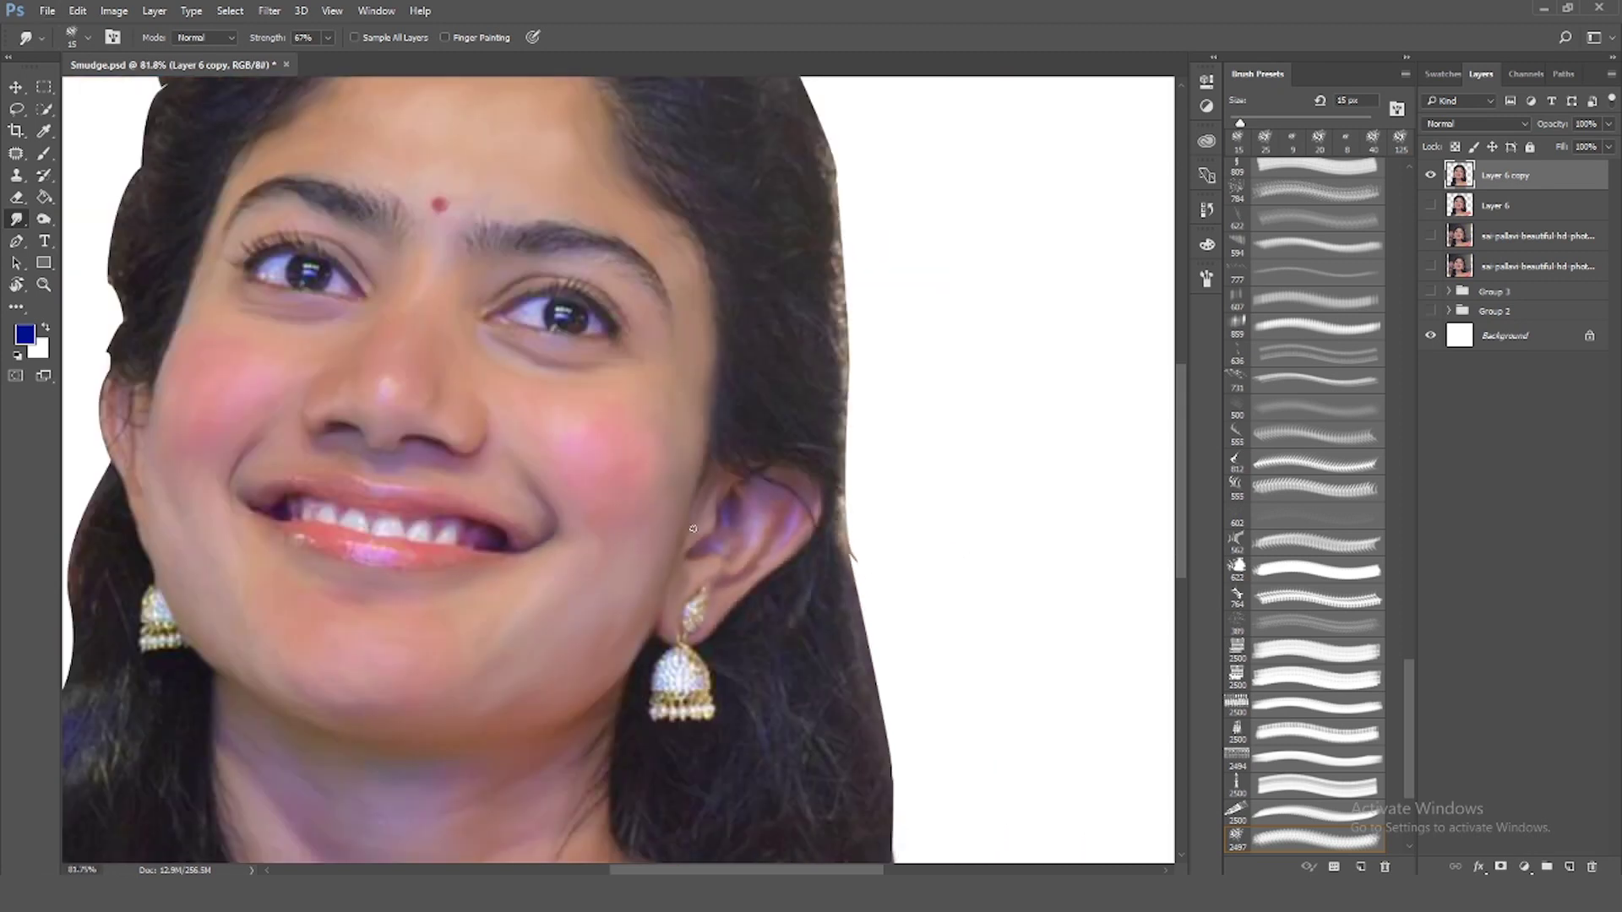
scroll(248, 325, "up", 2)
scroll(247, 326, "up", 2)
scroll(248, 326, "up", 2)
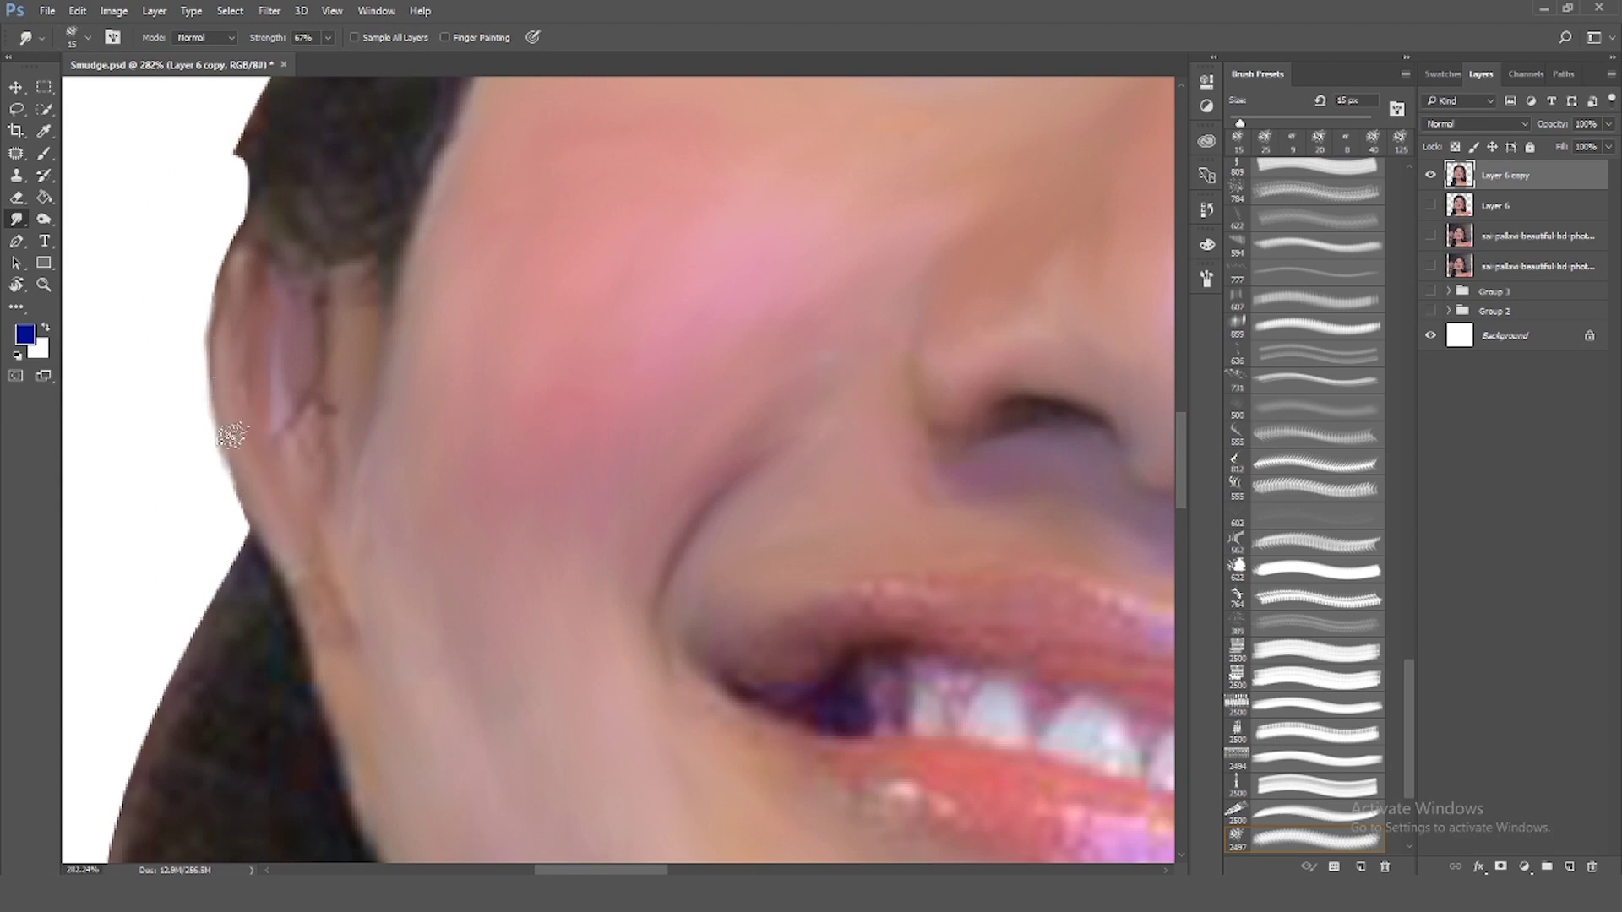
scroll(839, 474, "down", 2)
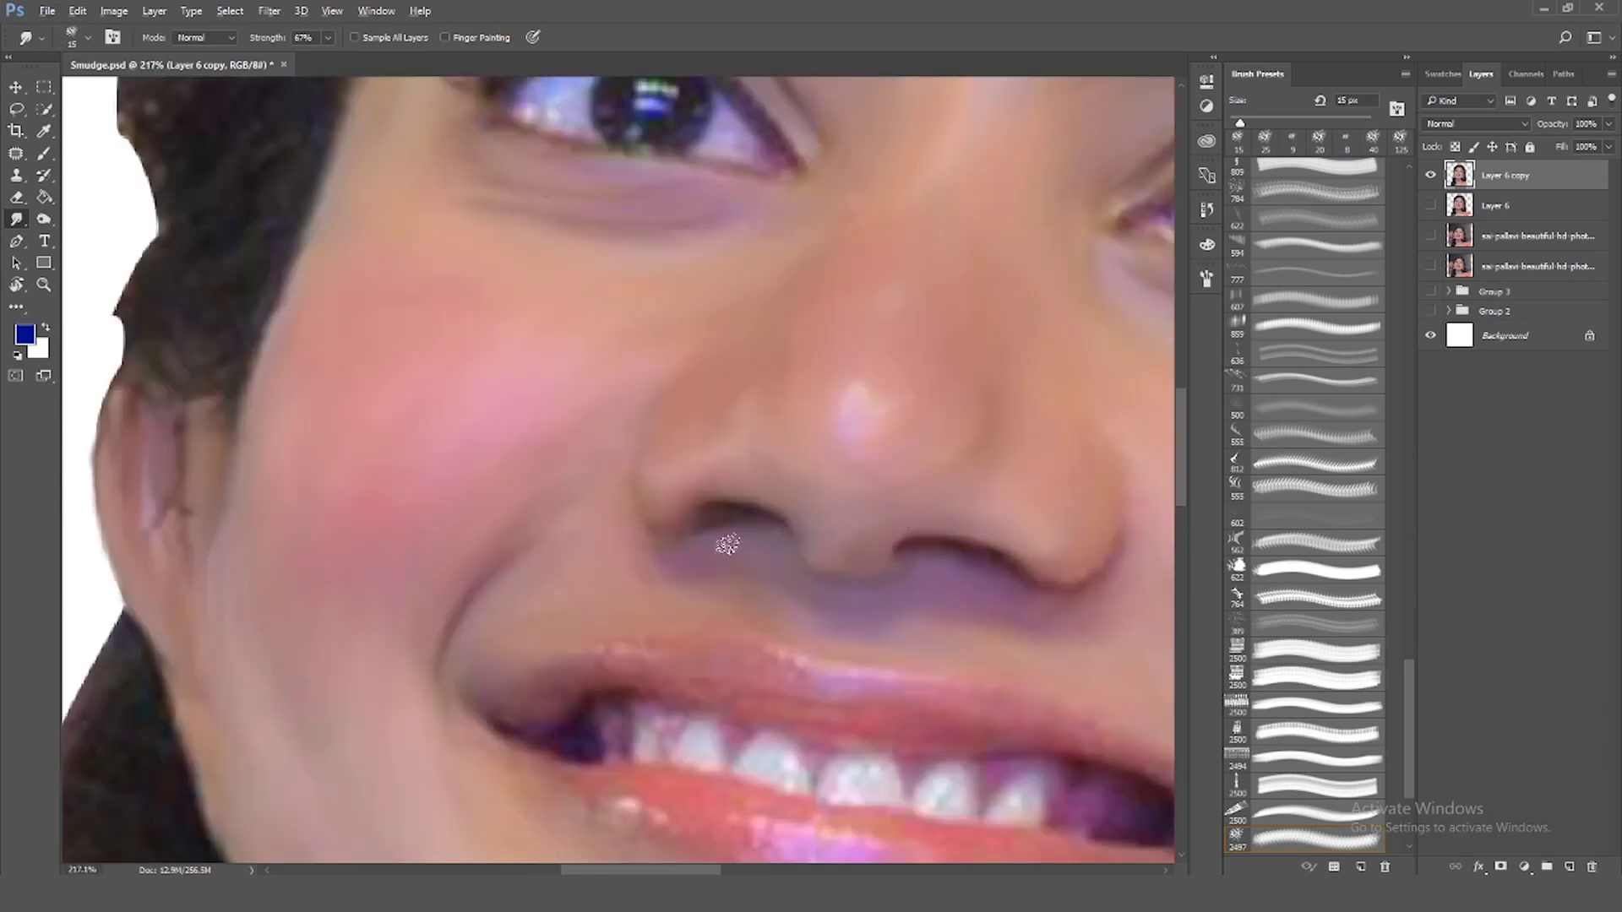
scroll(727, 545, "up", 3)
Shrink the brush and zoom in on the nostrils to smudge their detail
key("bracketleft")
key("bracketleft")
key("bracketleft")
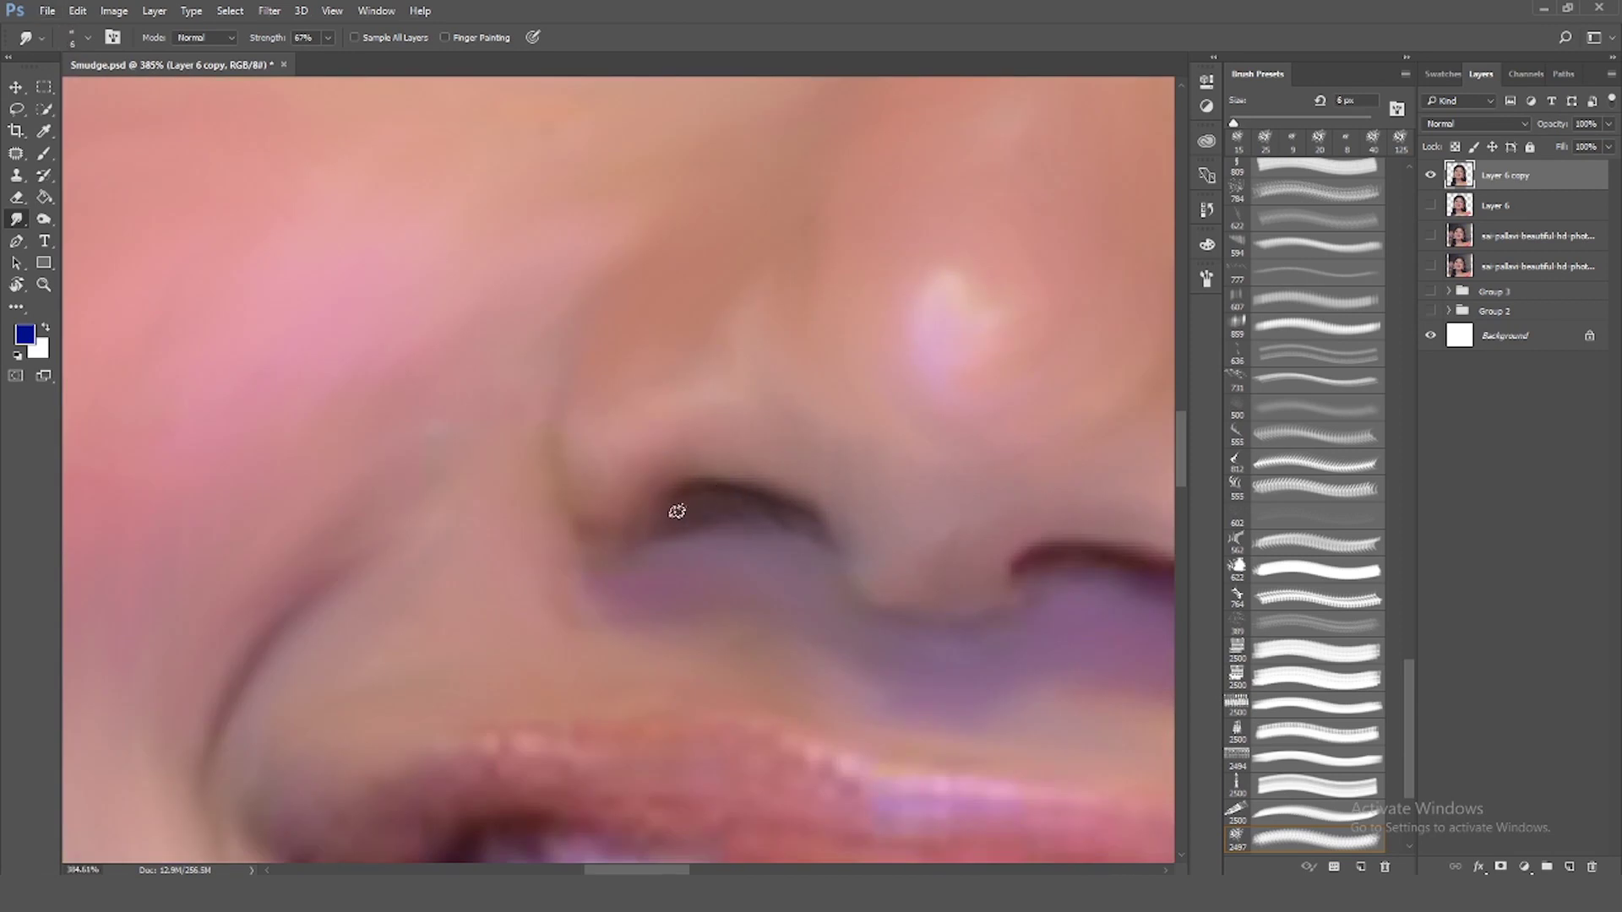
scroll(638, 599, "right", 5)
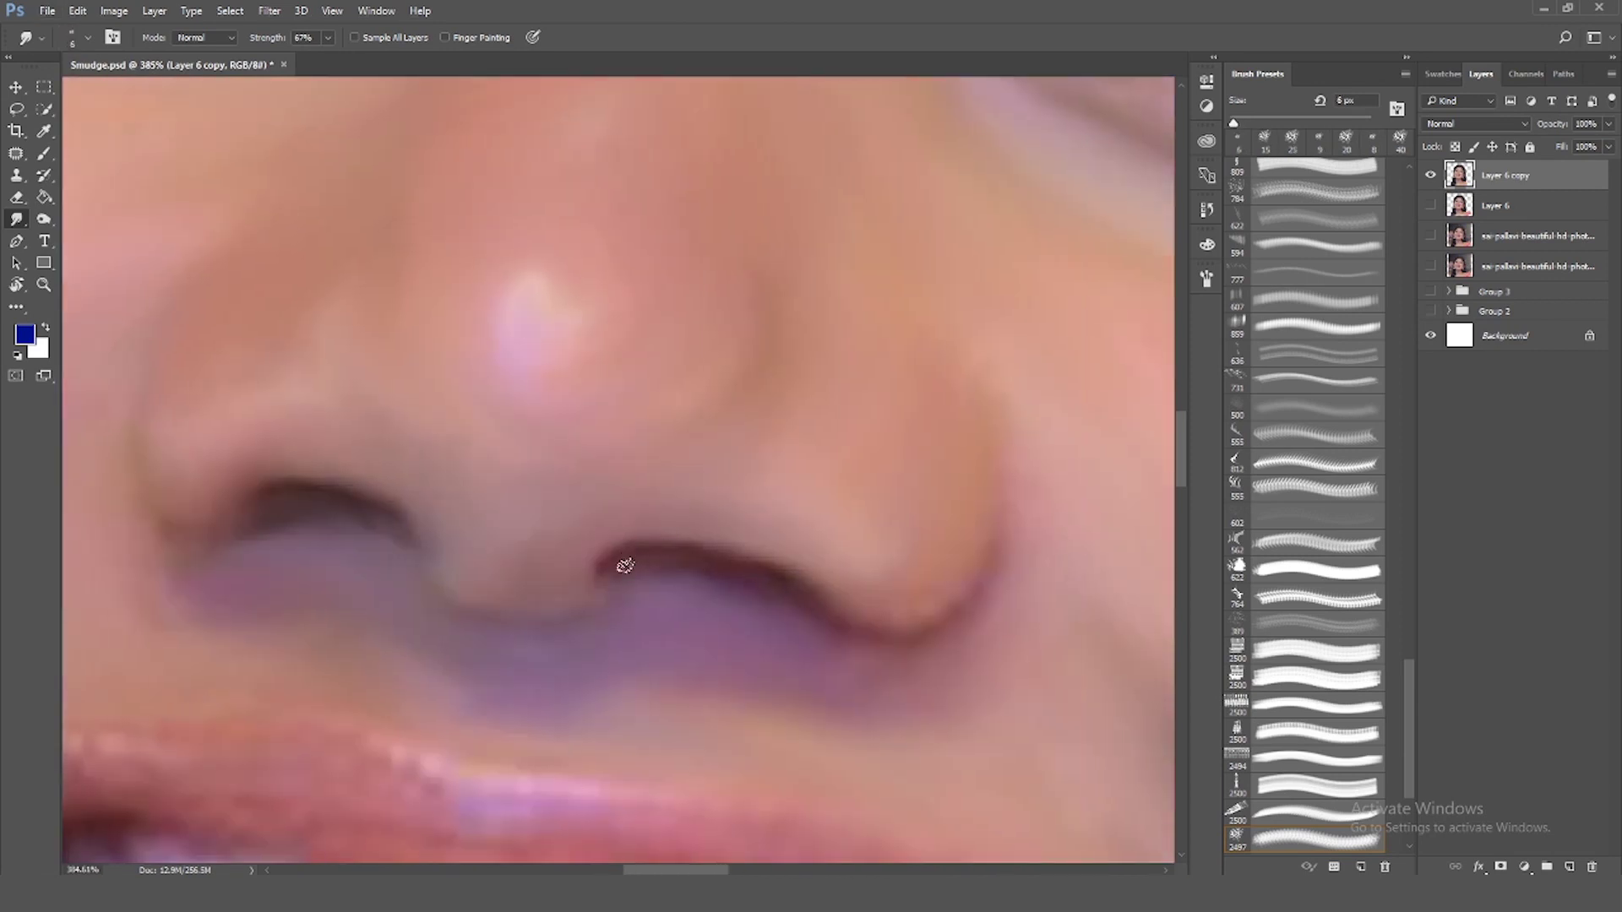
scroll(479, 579, "down", 8)
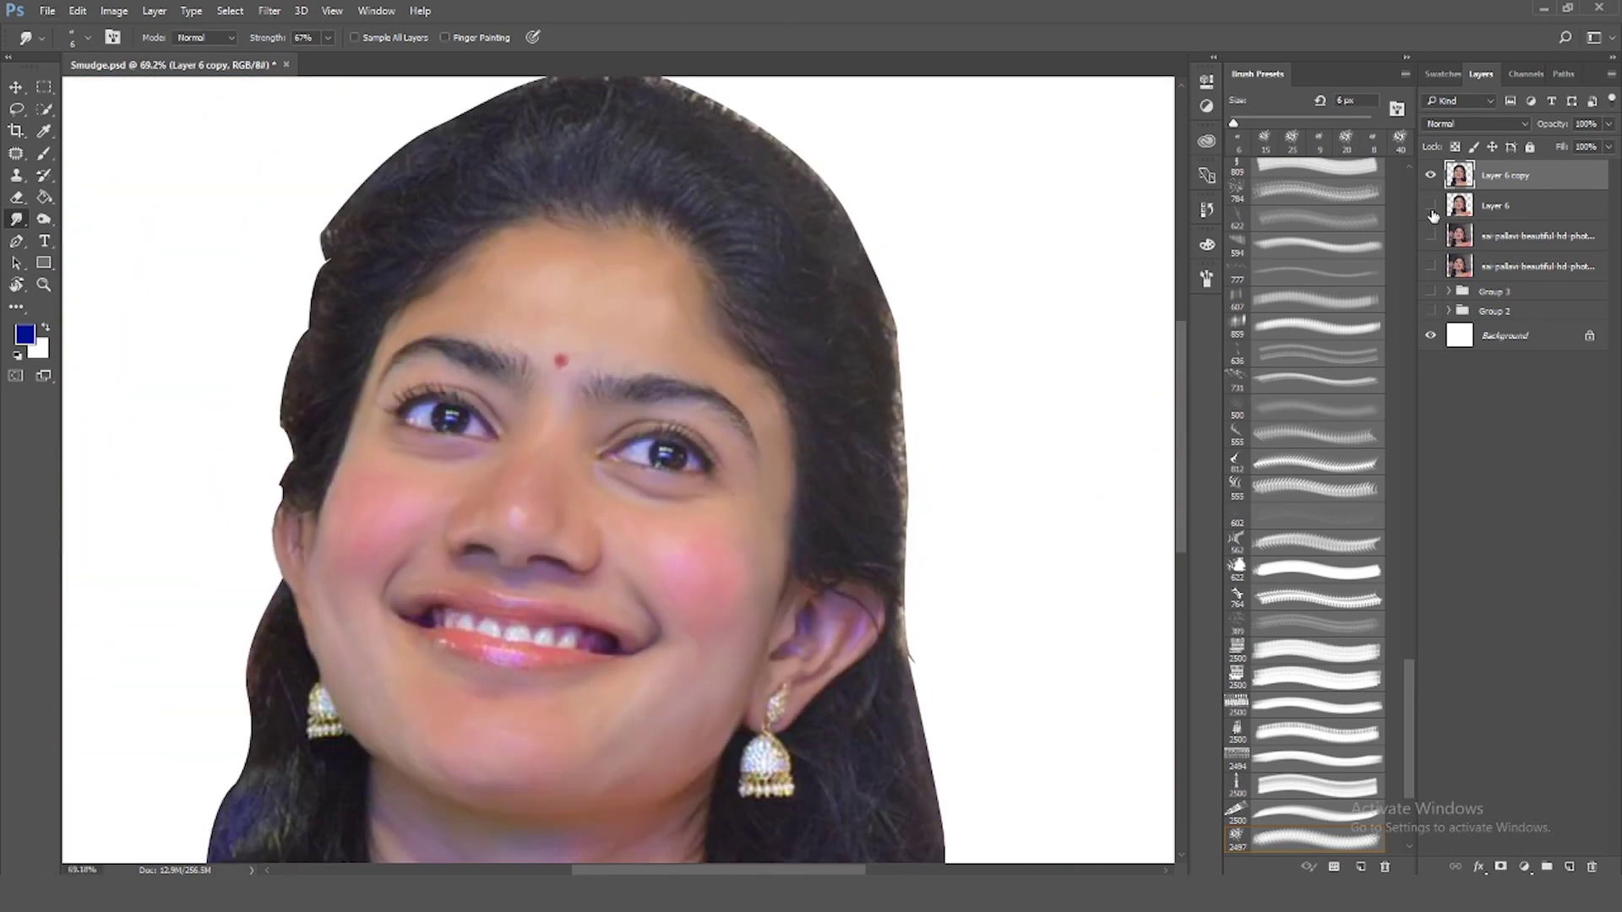
scroll(563, 579, "up", 3)
scroll(507, 600, "up", 2)
scroll(445, 621, "up", 2)
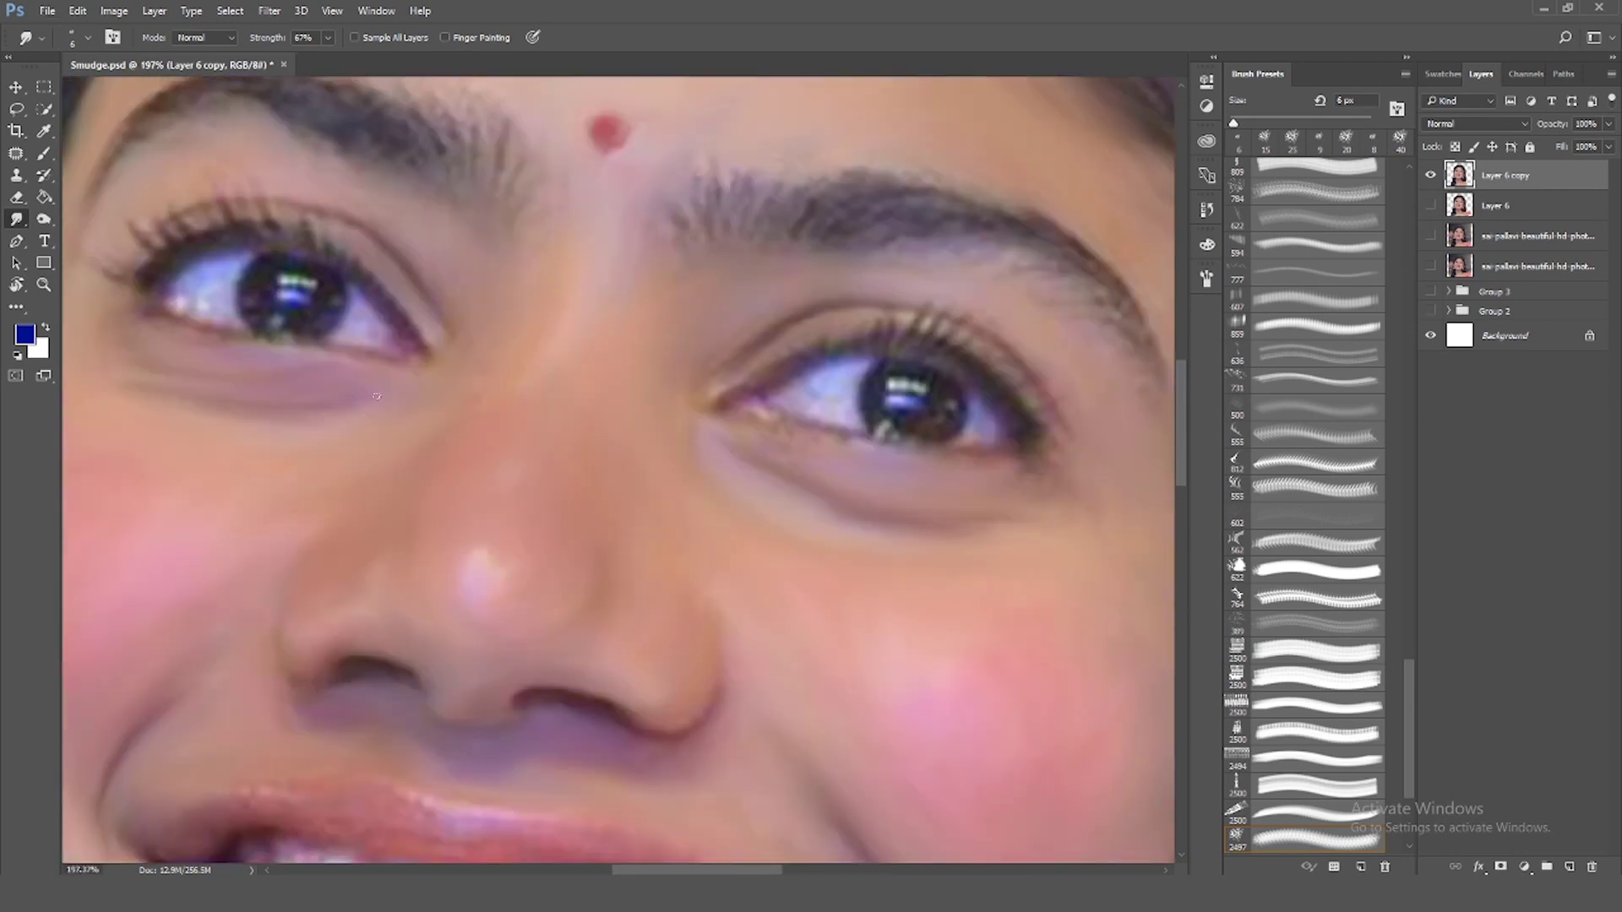
scroll(445, 621, "up", 3)
scroll(507, 507, "down", 2)
scroll(1406, 668, "up", 1)
left_click_drag(1407, 667, 1407, 238)
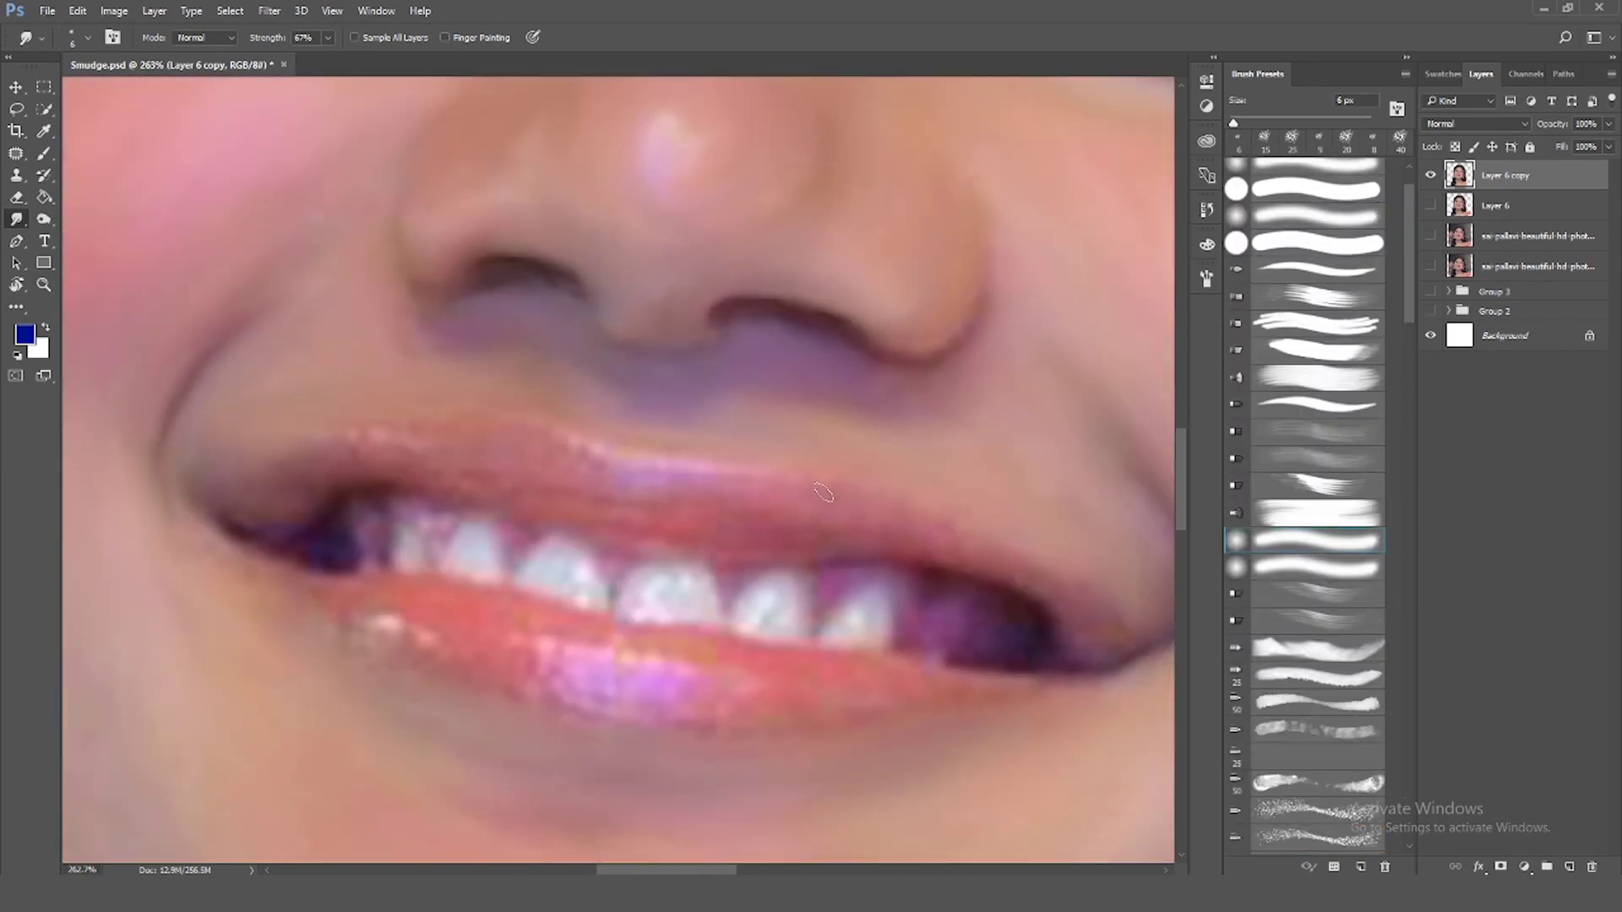
Return to the Smudge tool and set its strength to 47%
scroll(541, 710, "up", 1)
scroll(536, 719, "up", 1)
key("b")
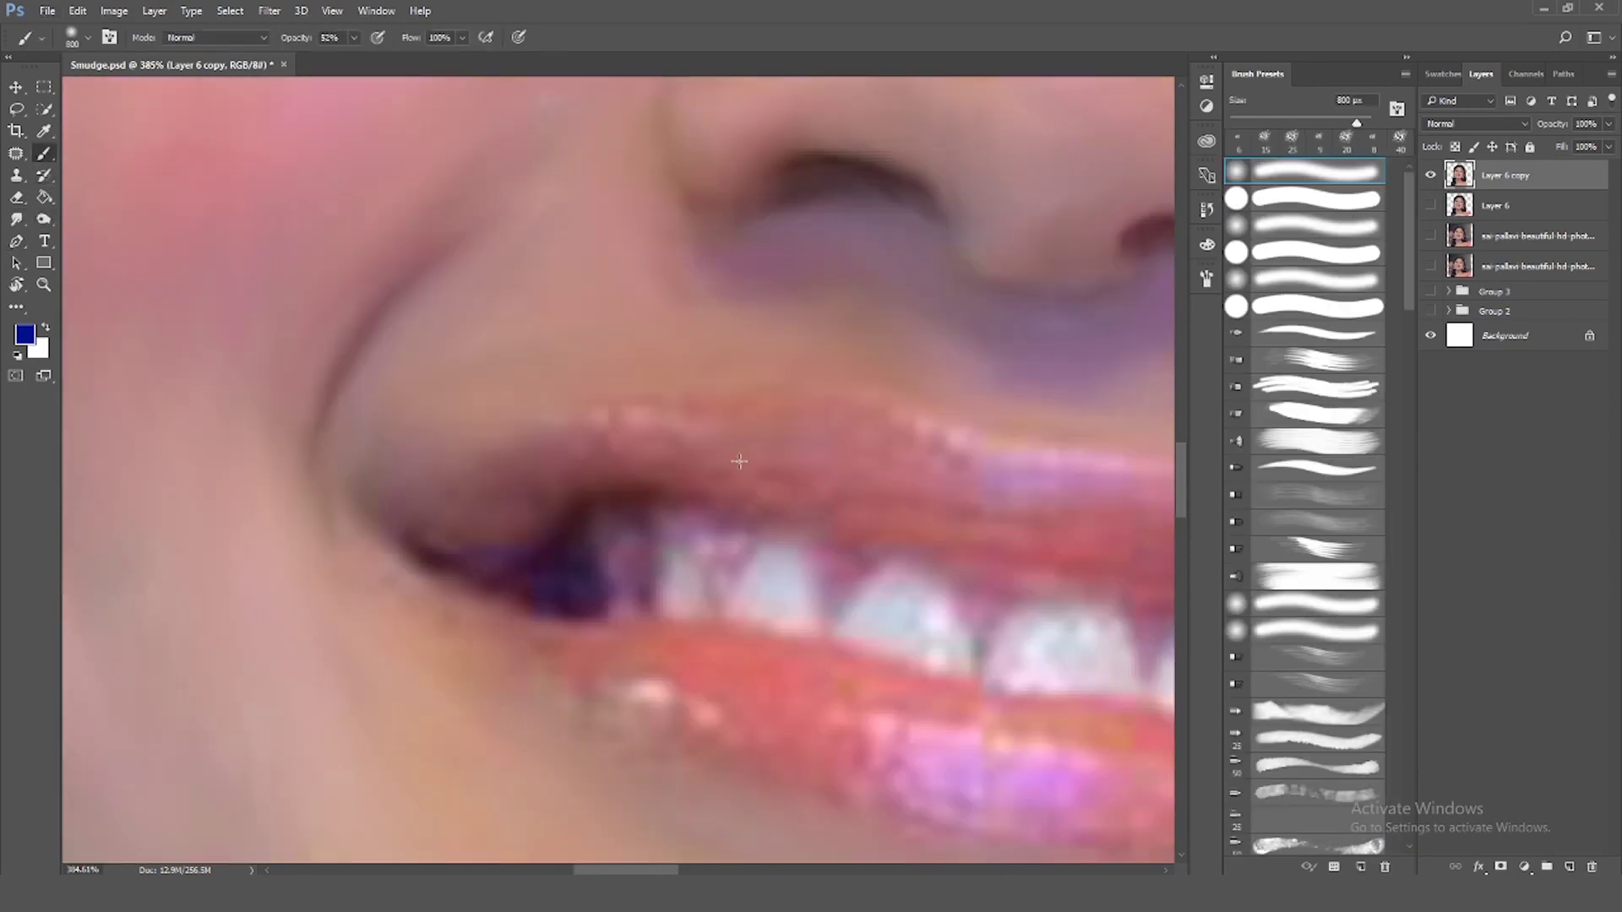
key("r")
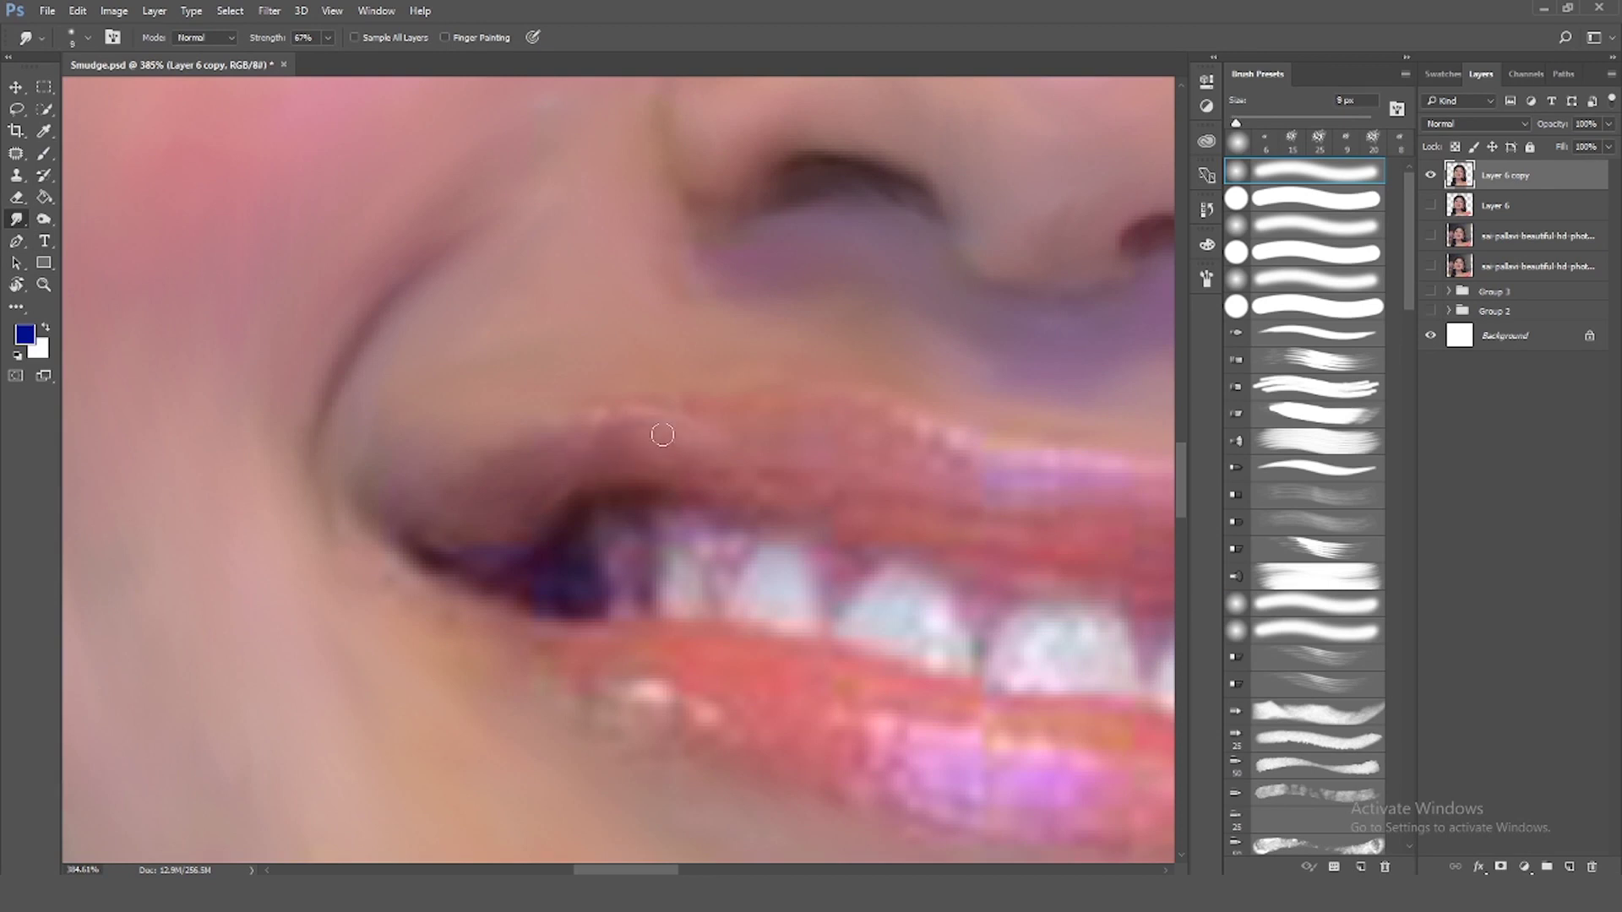
left_click(328, 37)
left_click(445, 505)
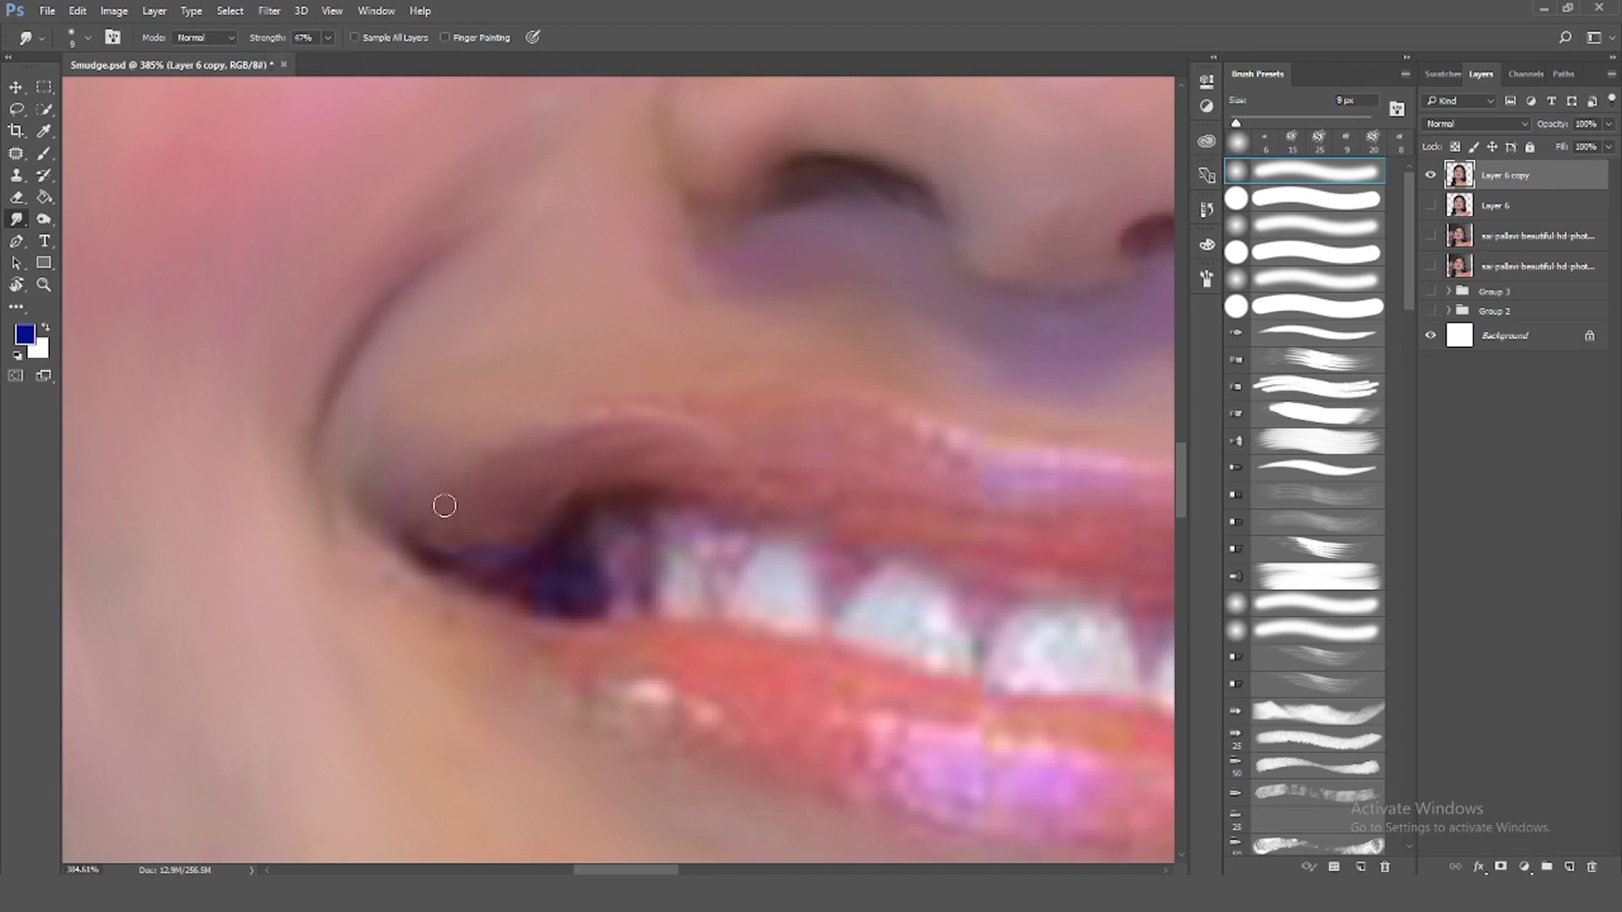
scroll(534, 719, "right", 3)
key("4")
key("7")
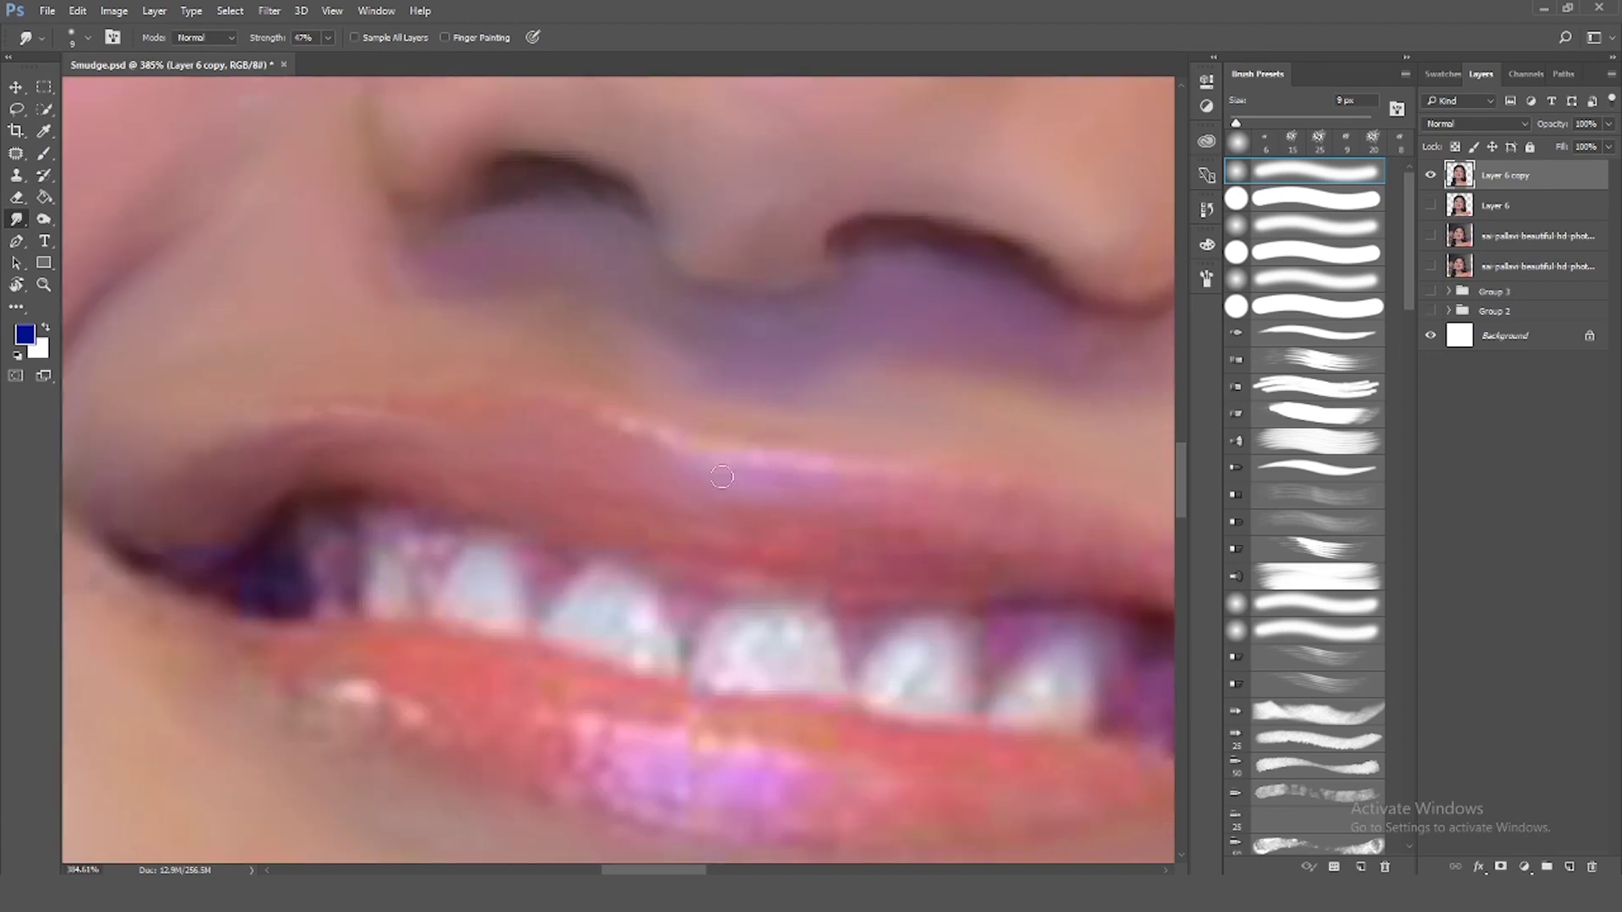
Smear the lower lip's white highlights and smudge both mouth corners with a smaller brush
left_click_drag(310, 669, 317, 711)
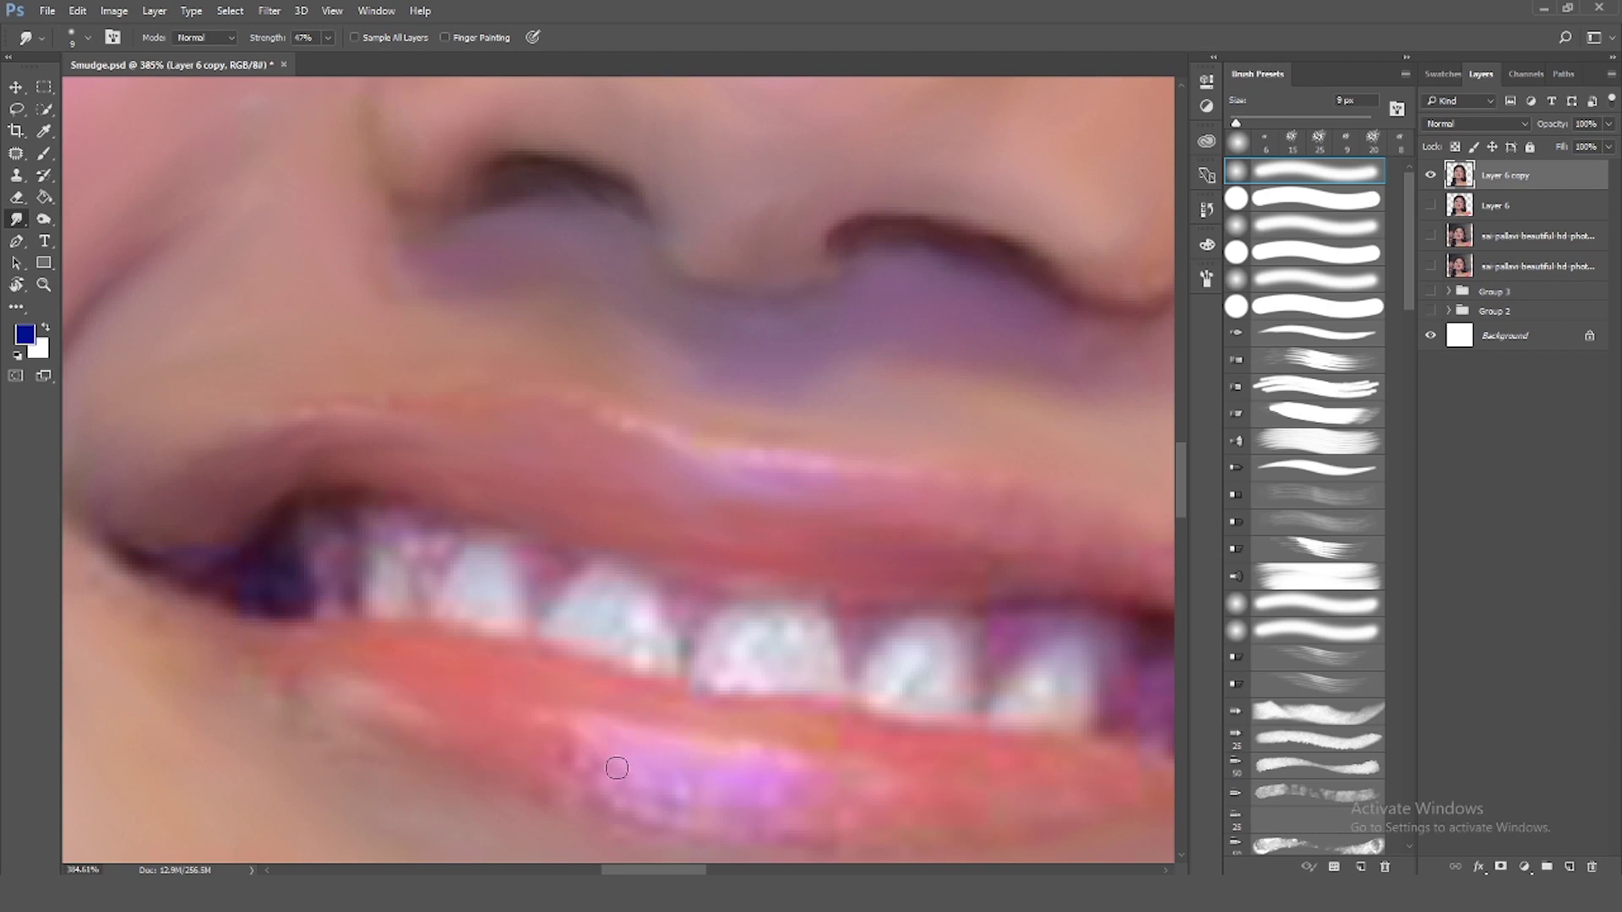
left_click_drag(1052, 714, 545, 659)
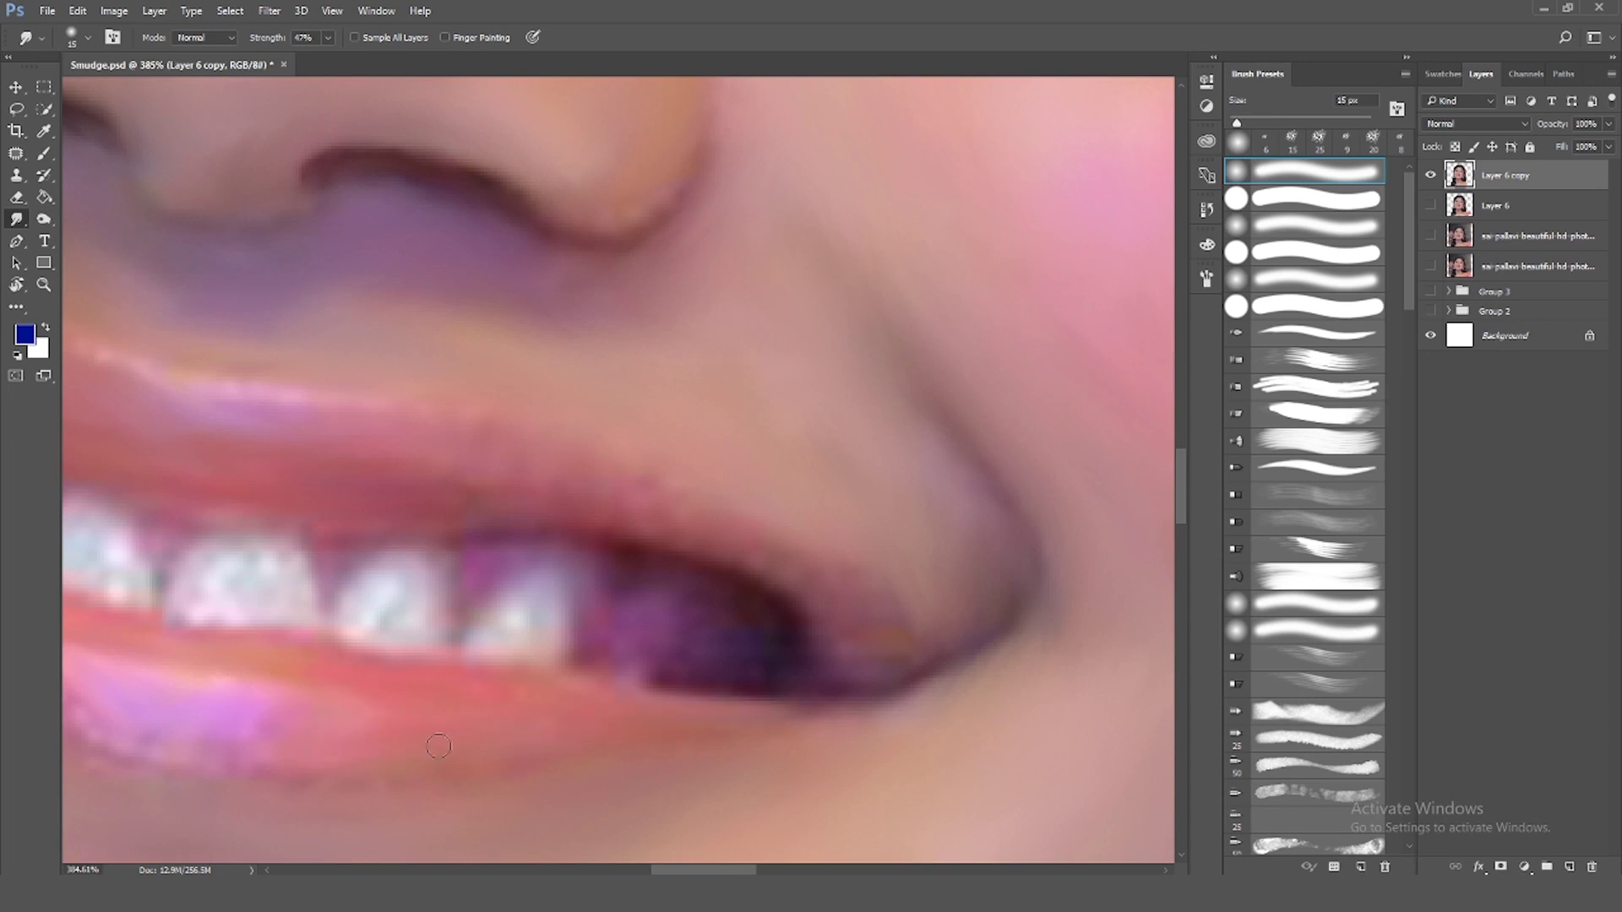
key("bracketleft")
left_click_drag(439, 746, 752, 779)
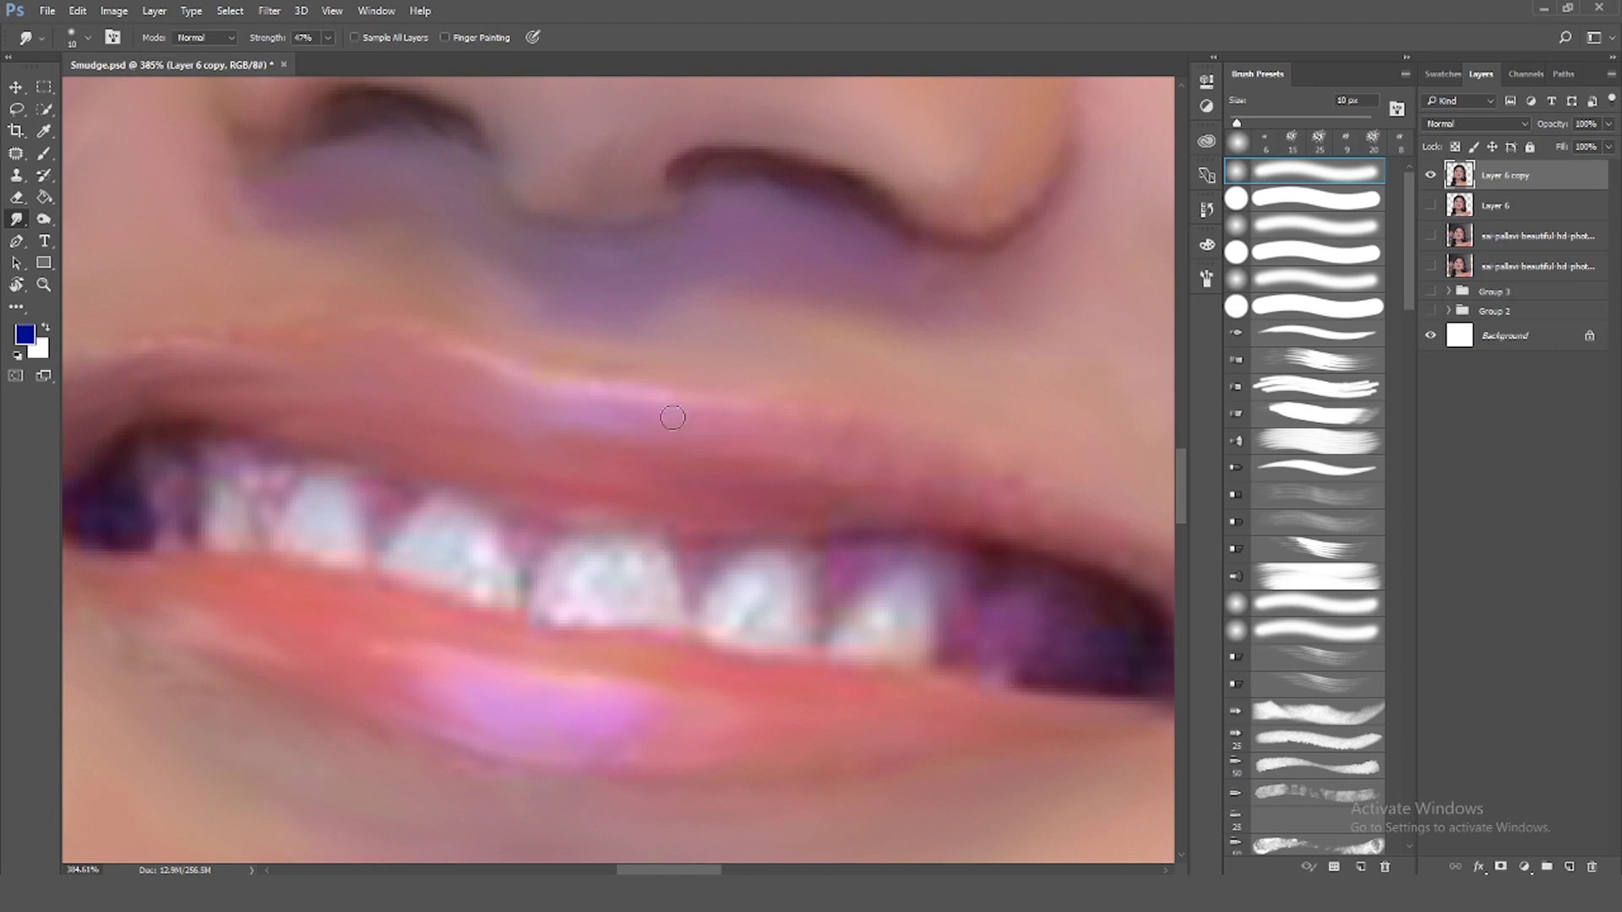
left_click_drag(707, 870, 744, 870)
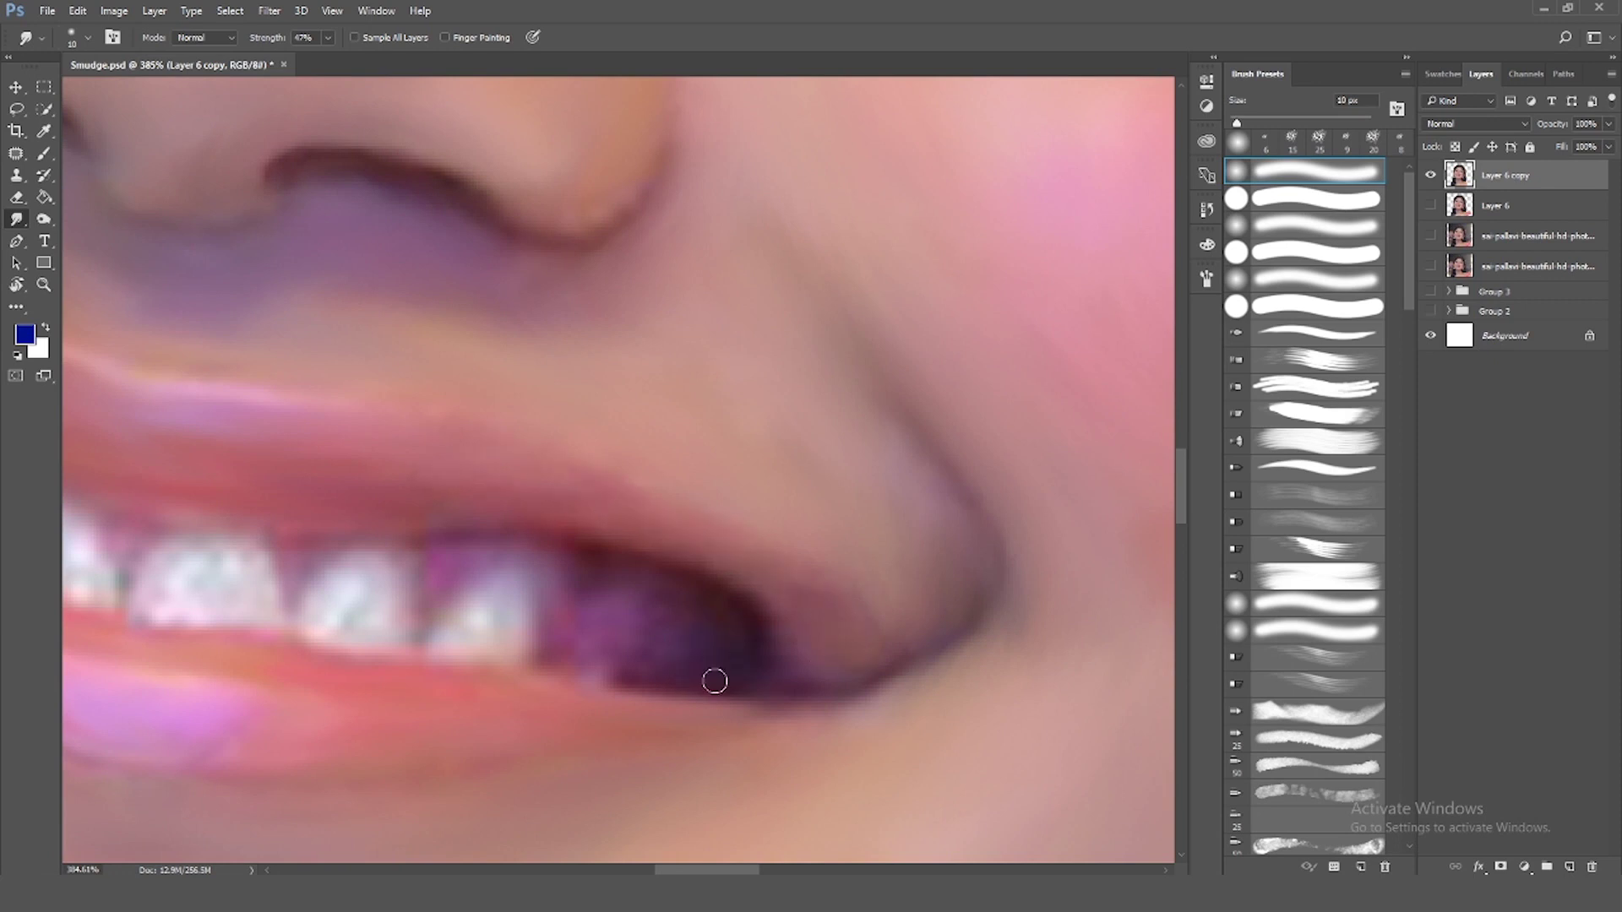
Smooth the middle tooth's lower edge and the dark streaks across the teeth
key("ctrl+0")
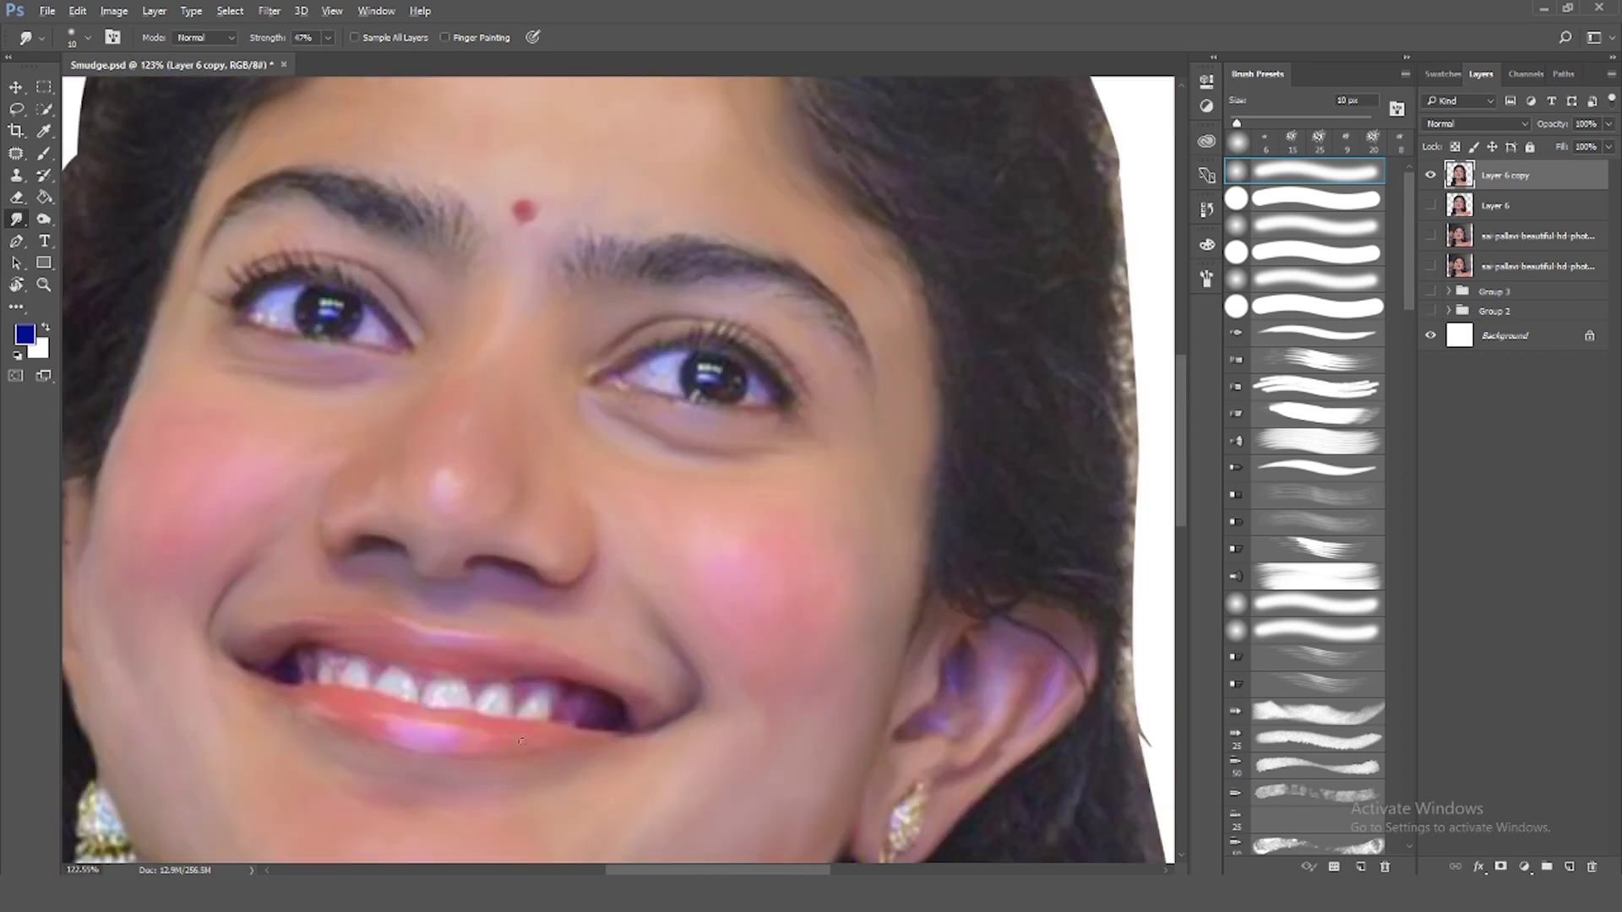
scroll(295, 581, "up", 5)
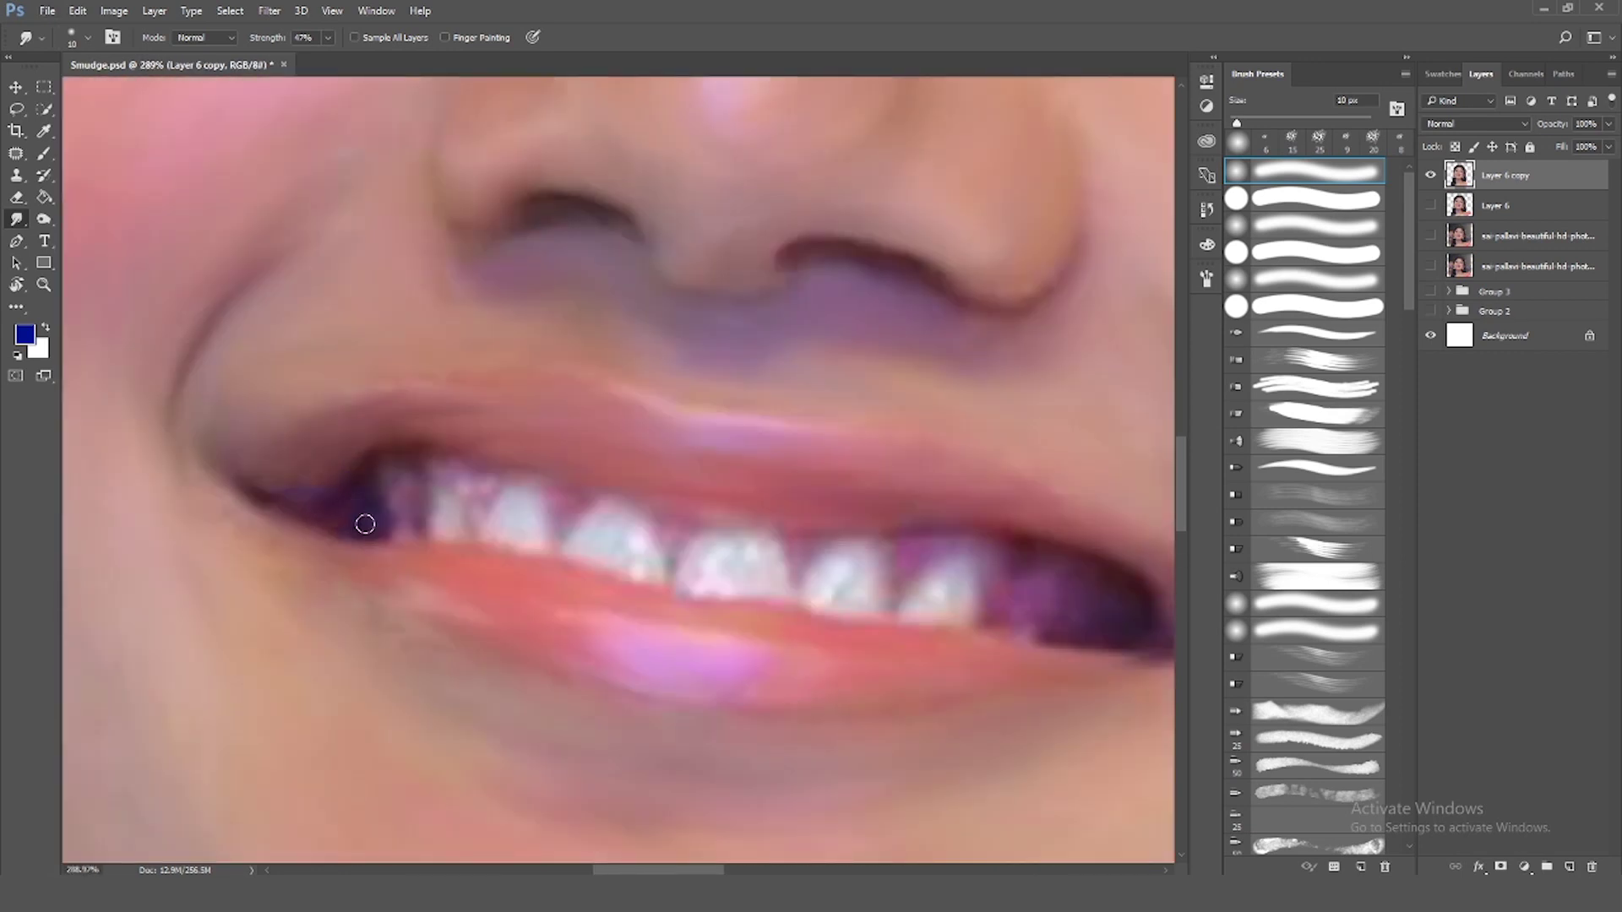
scroll(365, 524, "up", 2)
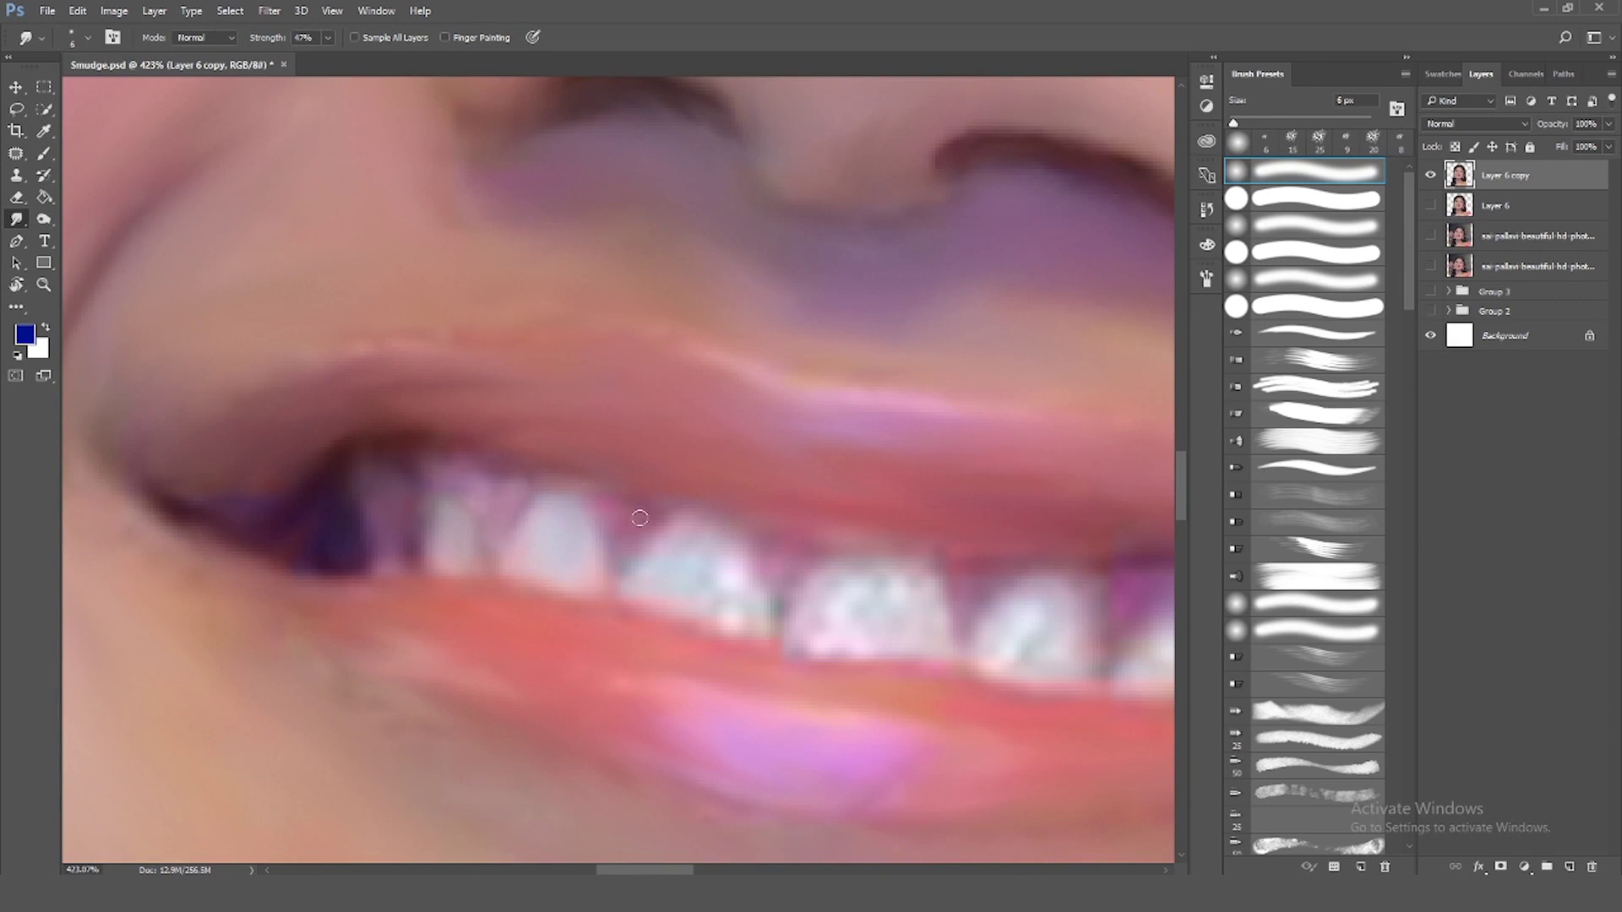
left_click_drag(700, 574, 724, 605)
key("bracketright")
key("bracketright")
key("bracketright")
scroll(744, 859, "right", 5)
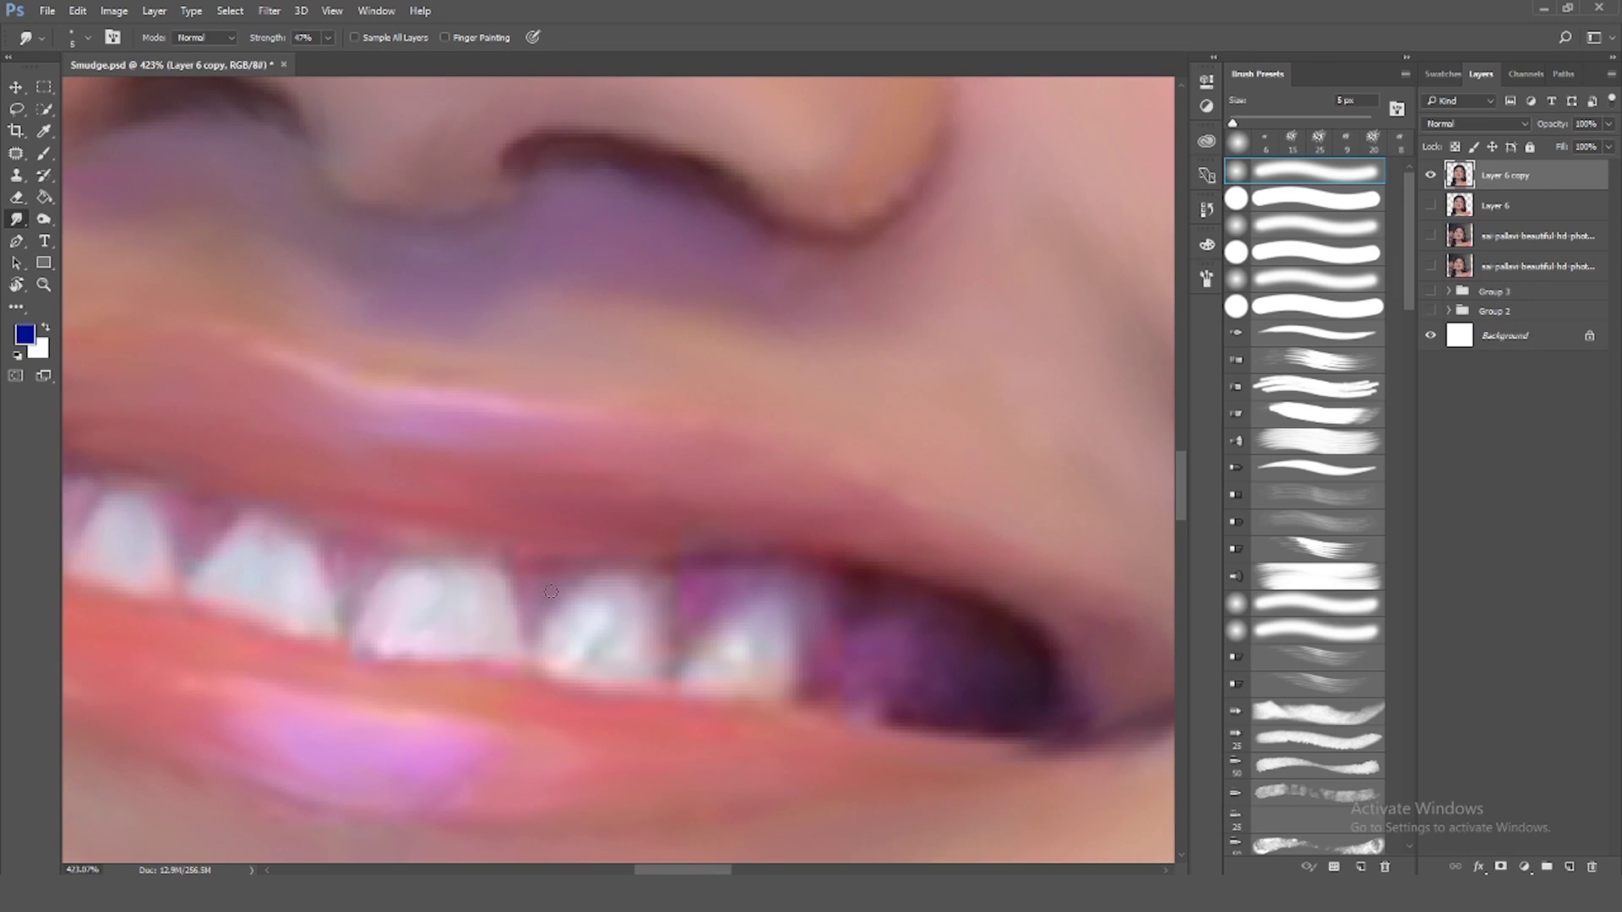
left_click_drag(562, 668, 629, 652)
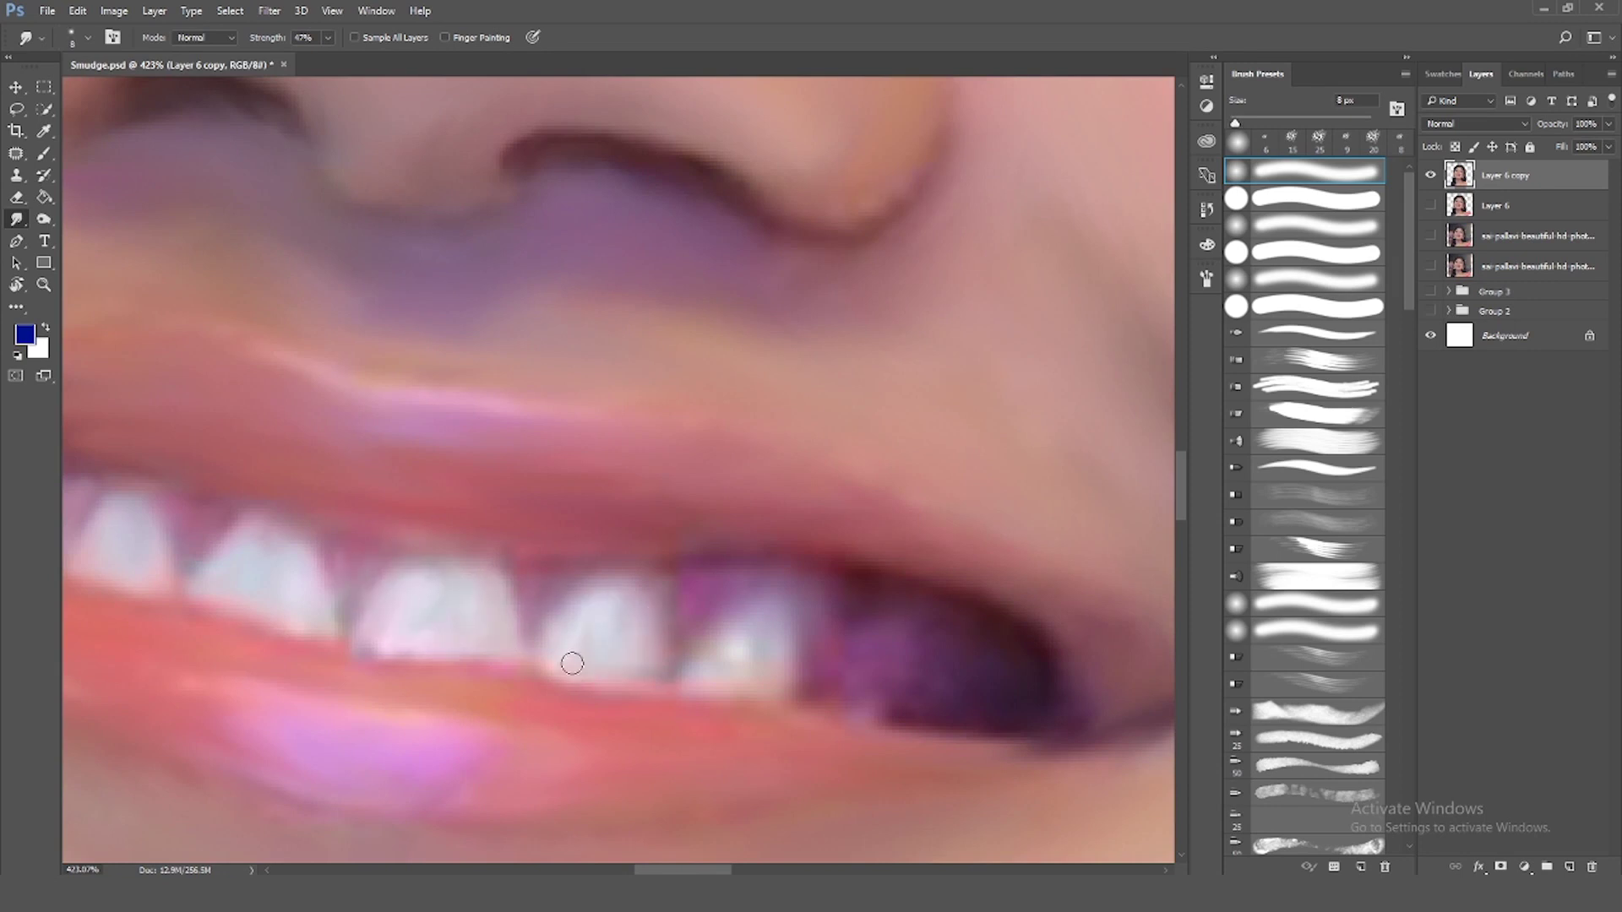
left_click_drag(349, 634, 412, 635)
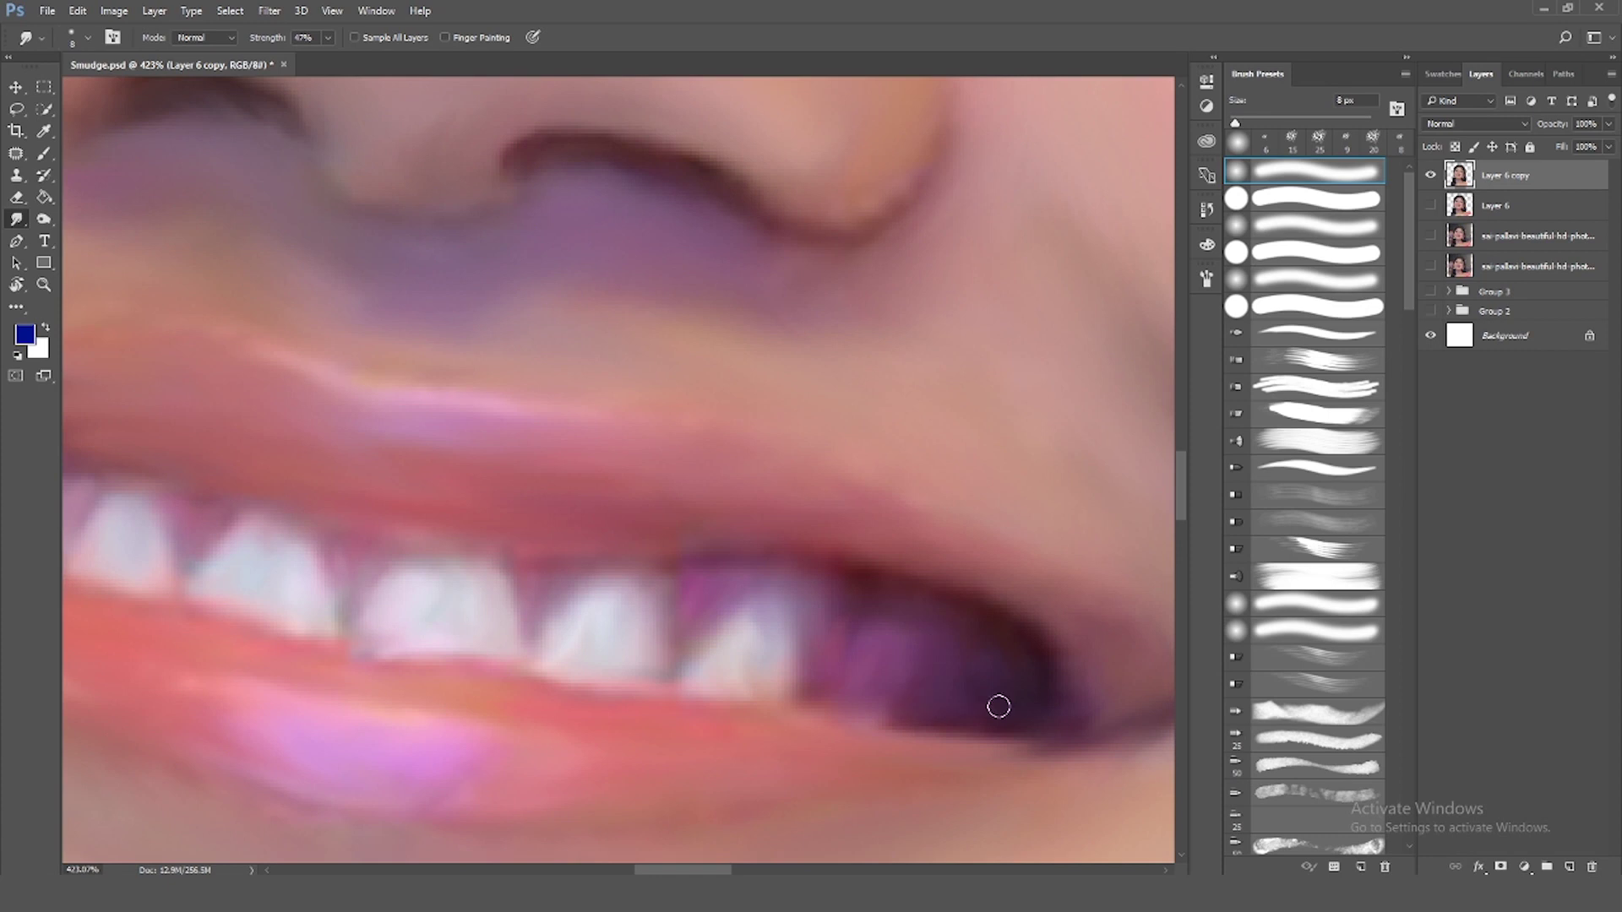
scroll(429, 665, "down", 5)
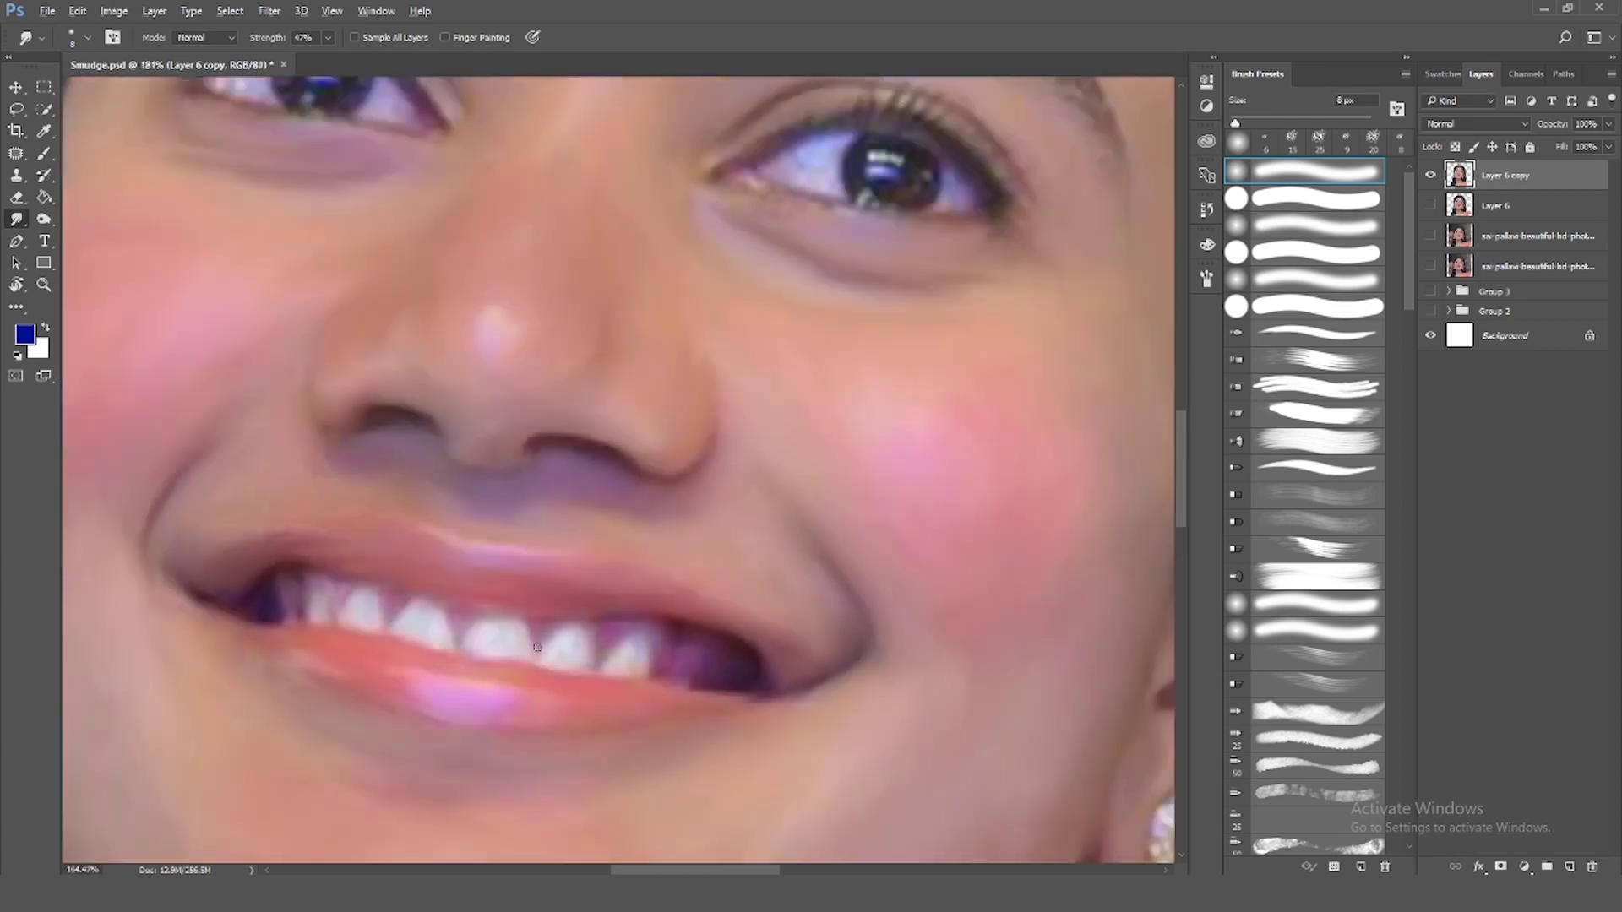
scroll(490, 667, "down", 3)
scroll(523, 675, "down", 2)
scroll(561, 683, "down", 1)
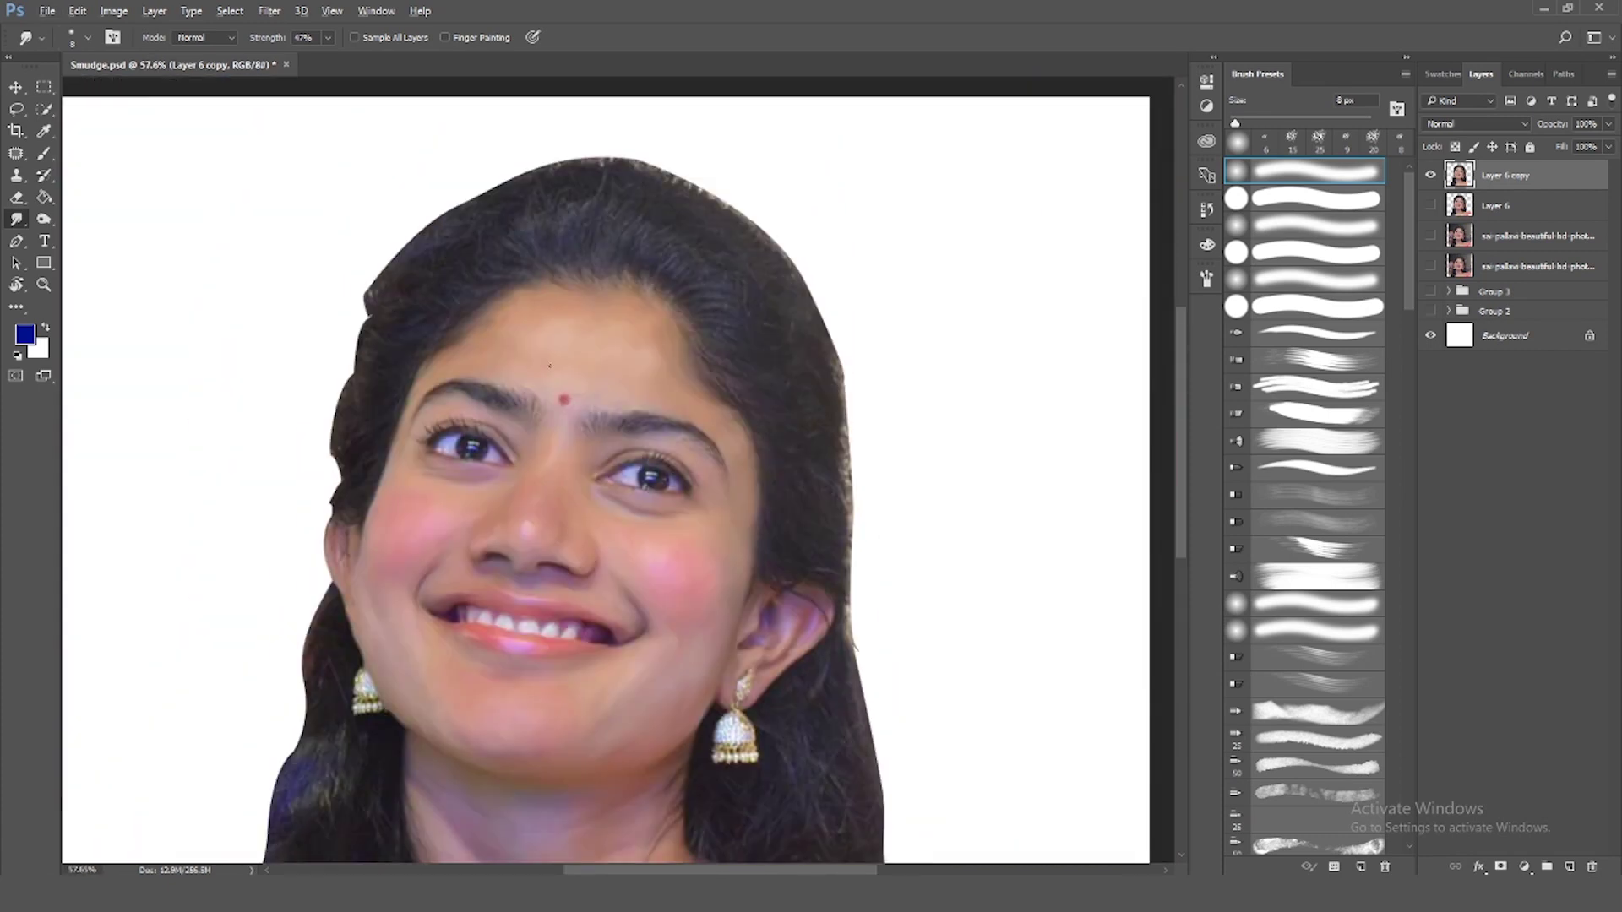
scroll(554, 279, "up", 5)
key("bracketright")
key("bracketright")
key("bracketright")
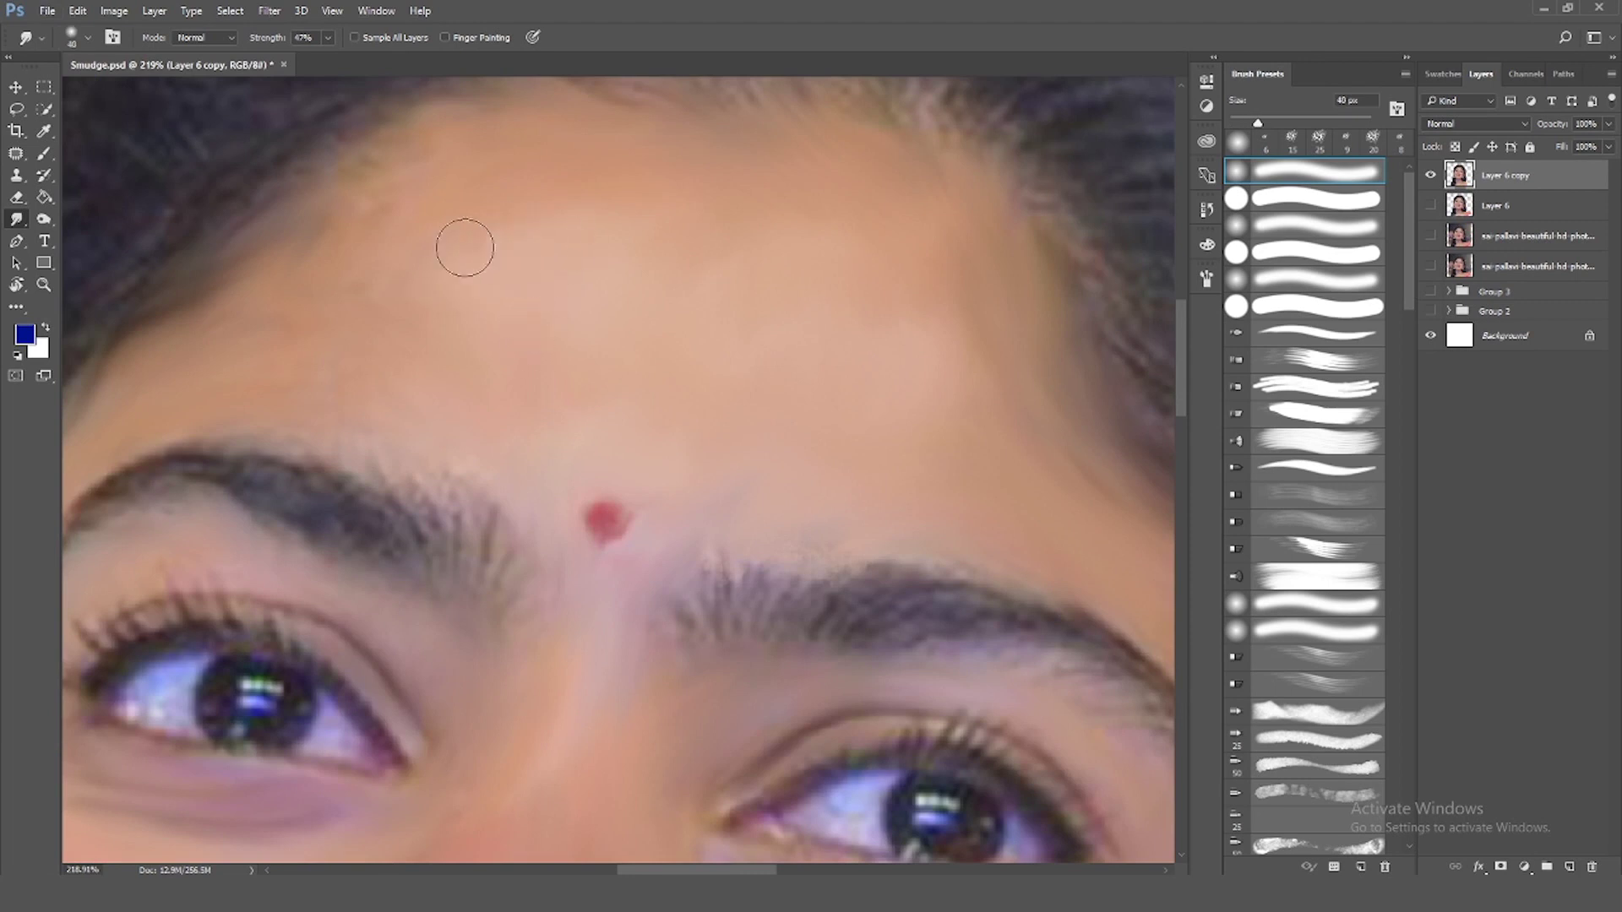
key("bracketright")
key("bracketright")
key("bracketright")
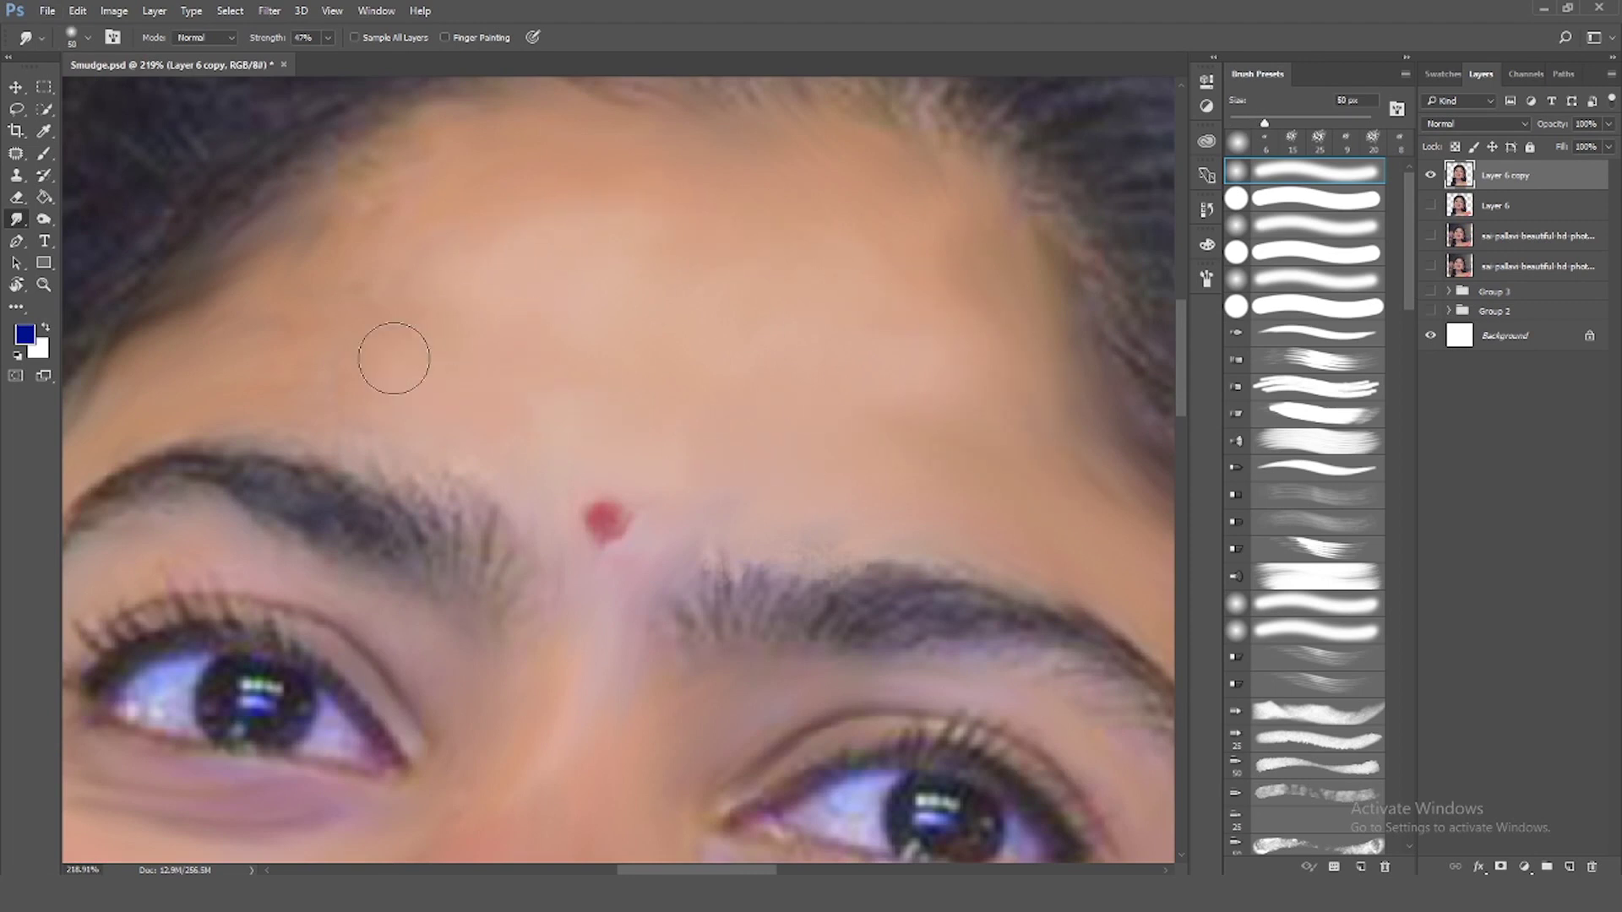
scroll(543, 427, "down", 3)
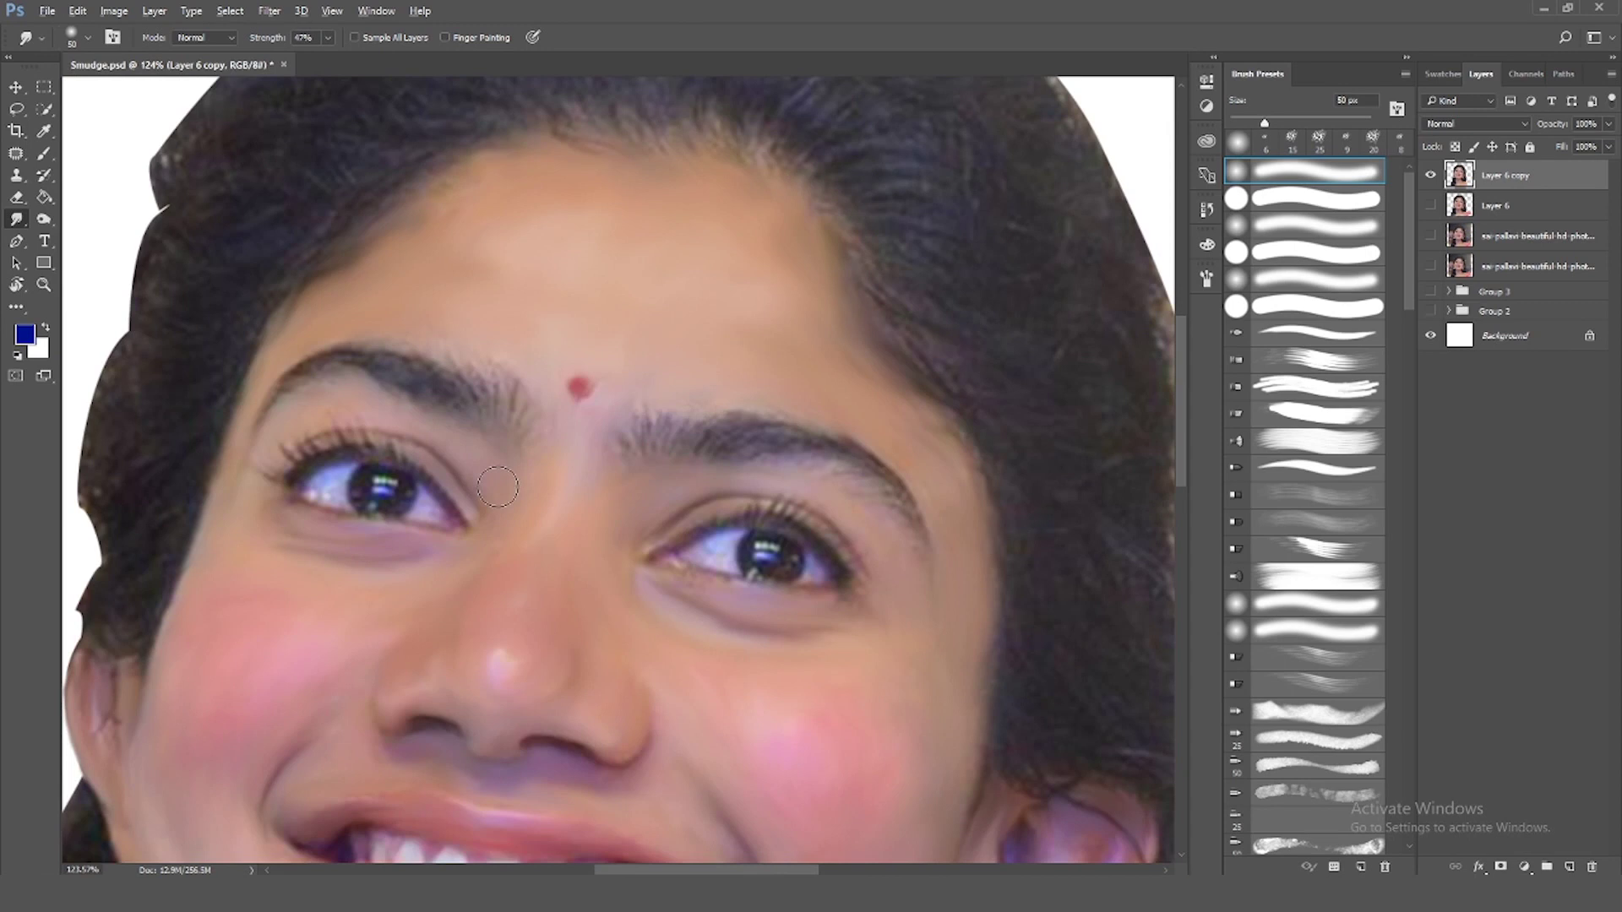
scroll(491, 473, "up", 3)
key("bracketleft")
key("bracketleft")
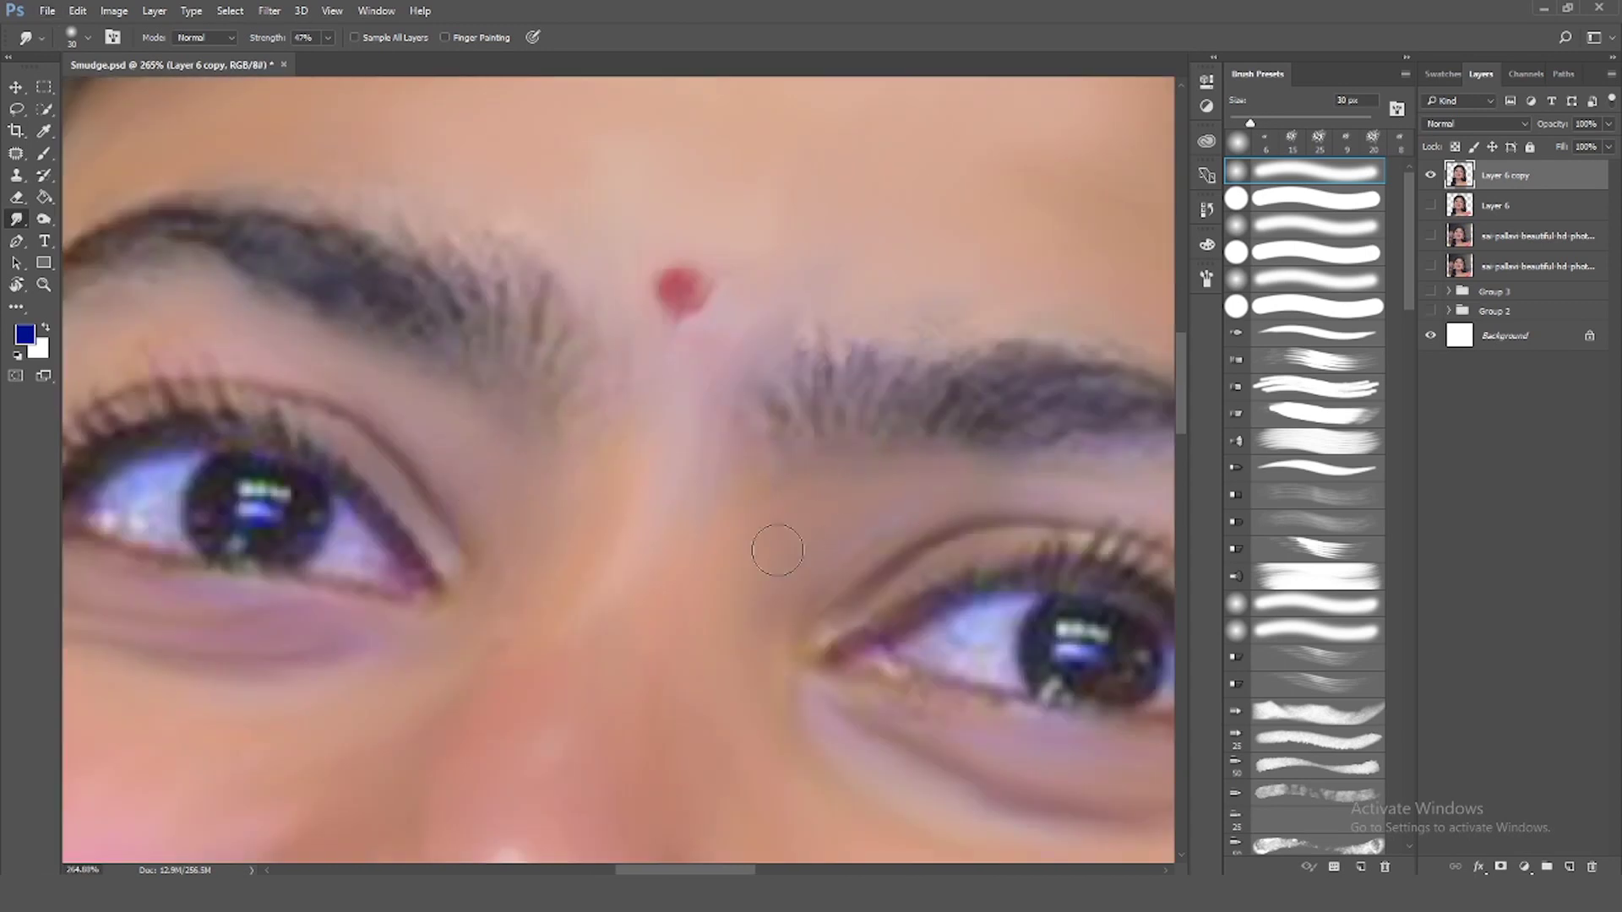
scroll(770, 541, "down", 1)
scroll(730, 215, "down", 3)
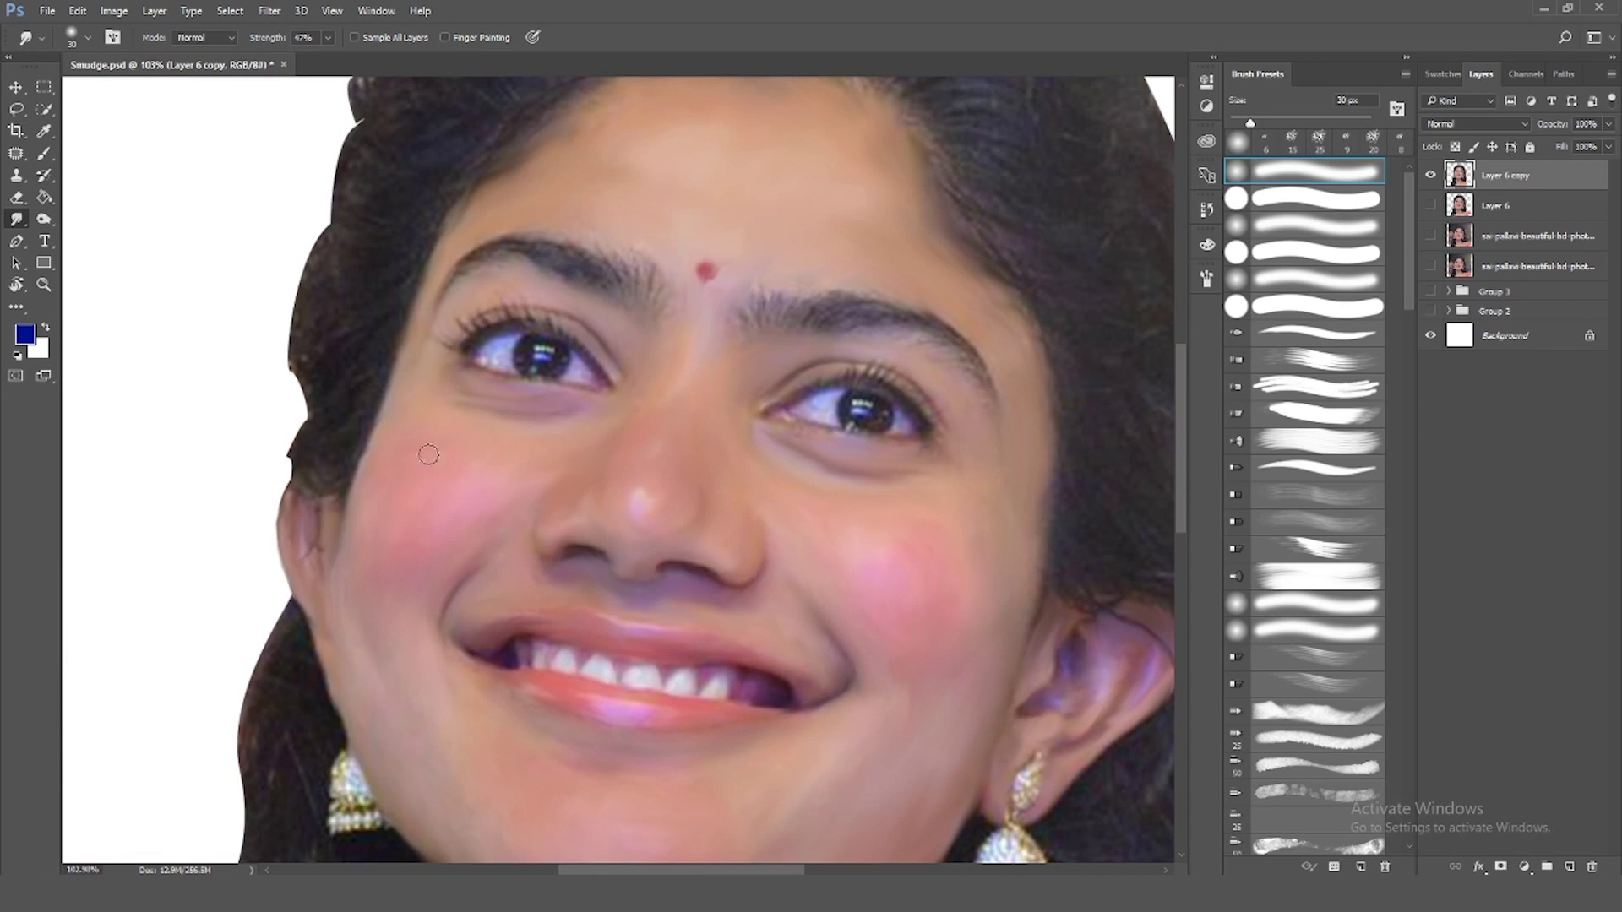
scroll(513, 493, "down", 1)
scroll(512, 492, "up", 1)
scroll(541, 253, "down", 1)
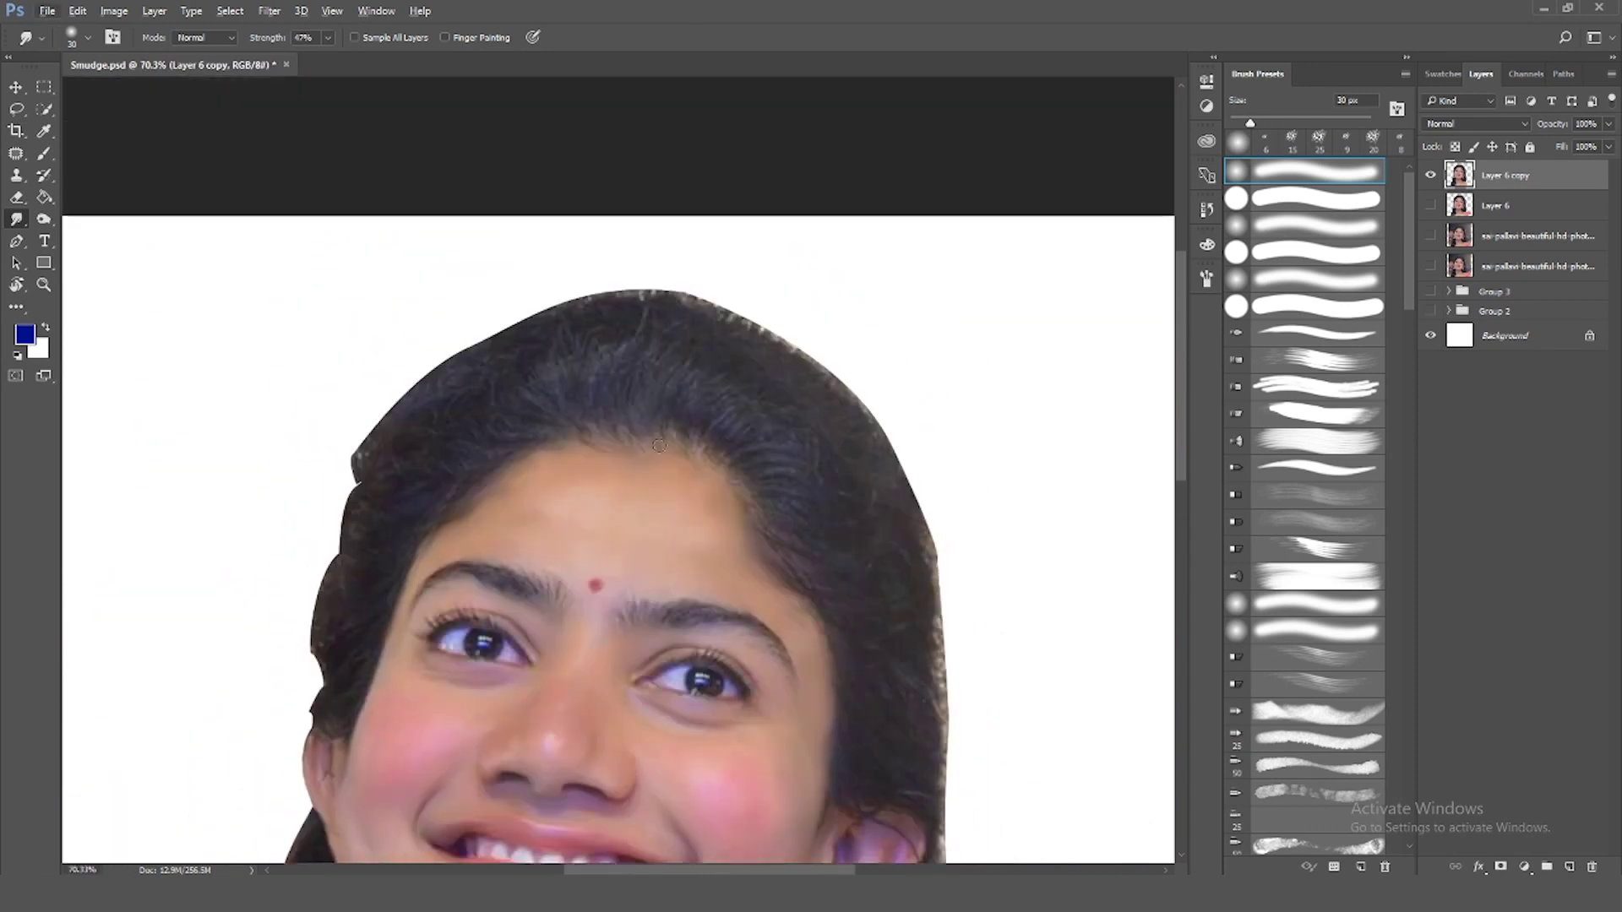
scroll(541, 253, "up", 1)
Pick a scattered hair brush and dark hair colour, set strength 65%, and smear the hairline strands
scroll(1299, 451, "down", 5)
left_click(1376, 636)
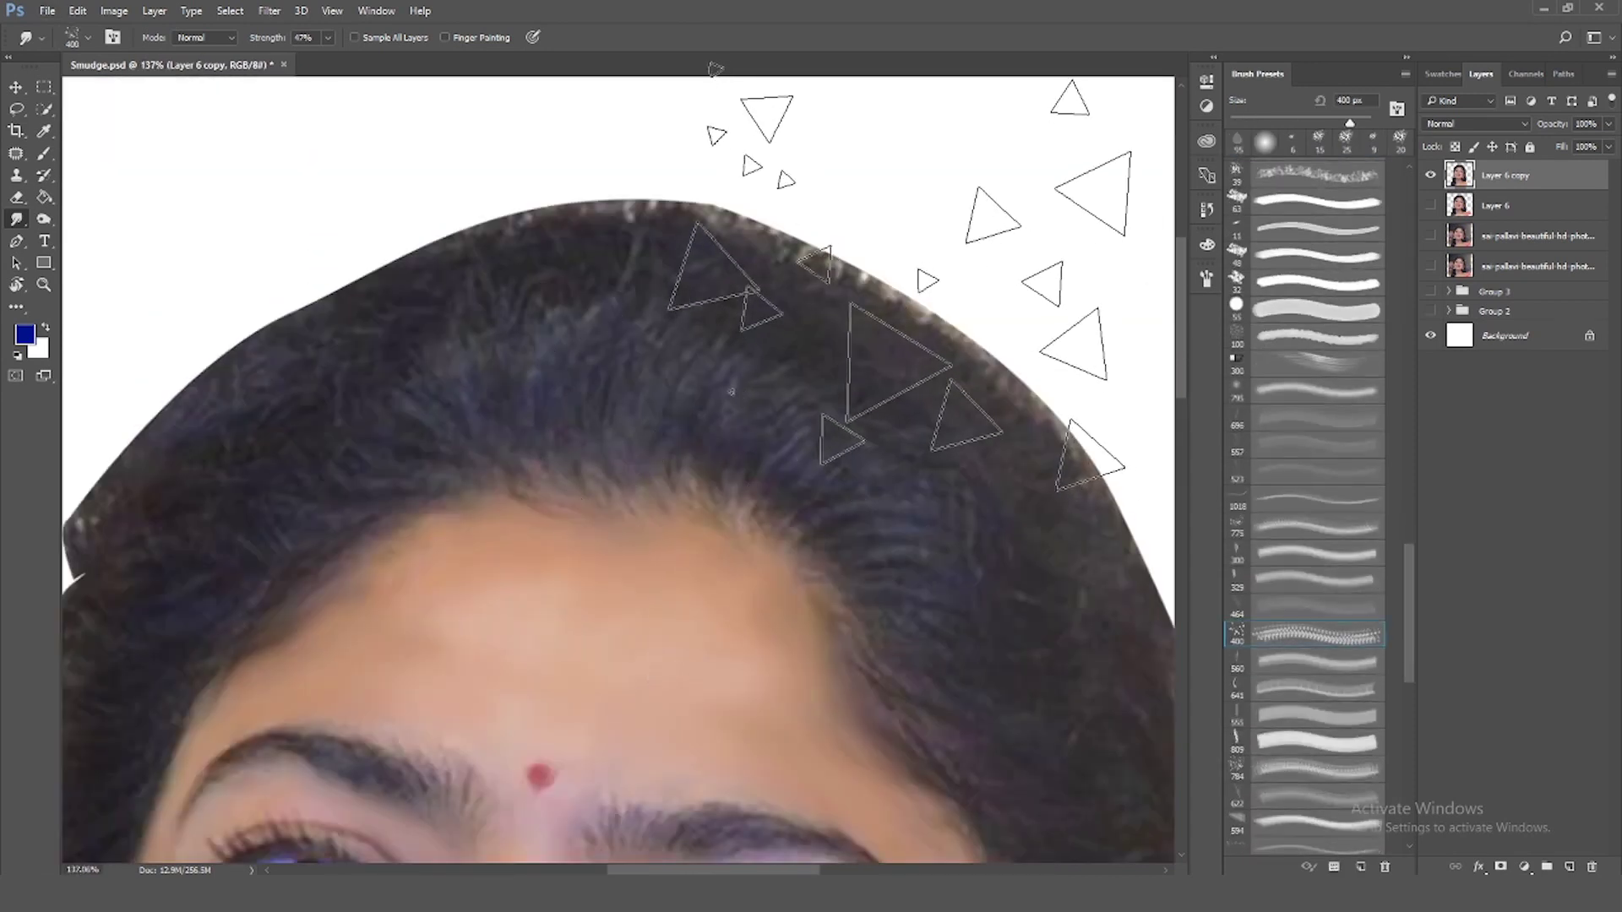
left_click(490, 381, "alt")
key("bracketleft")
key("bracketleft")
key("bracketleft")
key("bracketright")
key("bracketright")
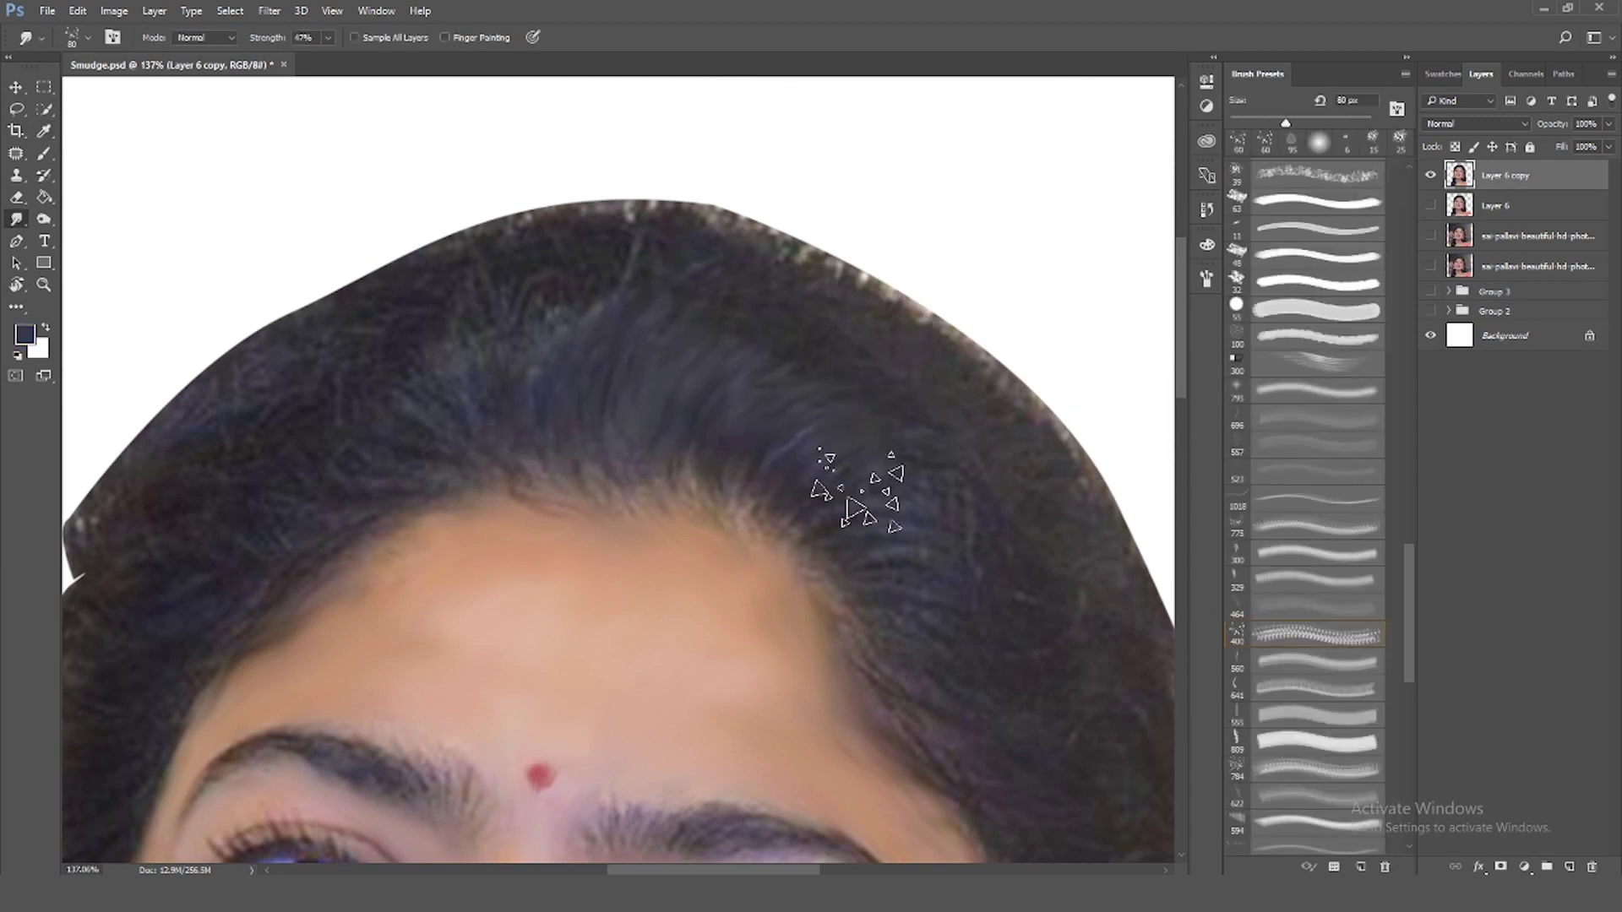
key("6")
key("5")
left_click_drag(434, 416, 561, 290)
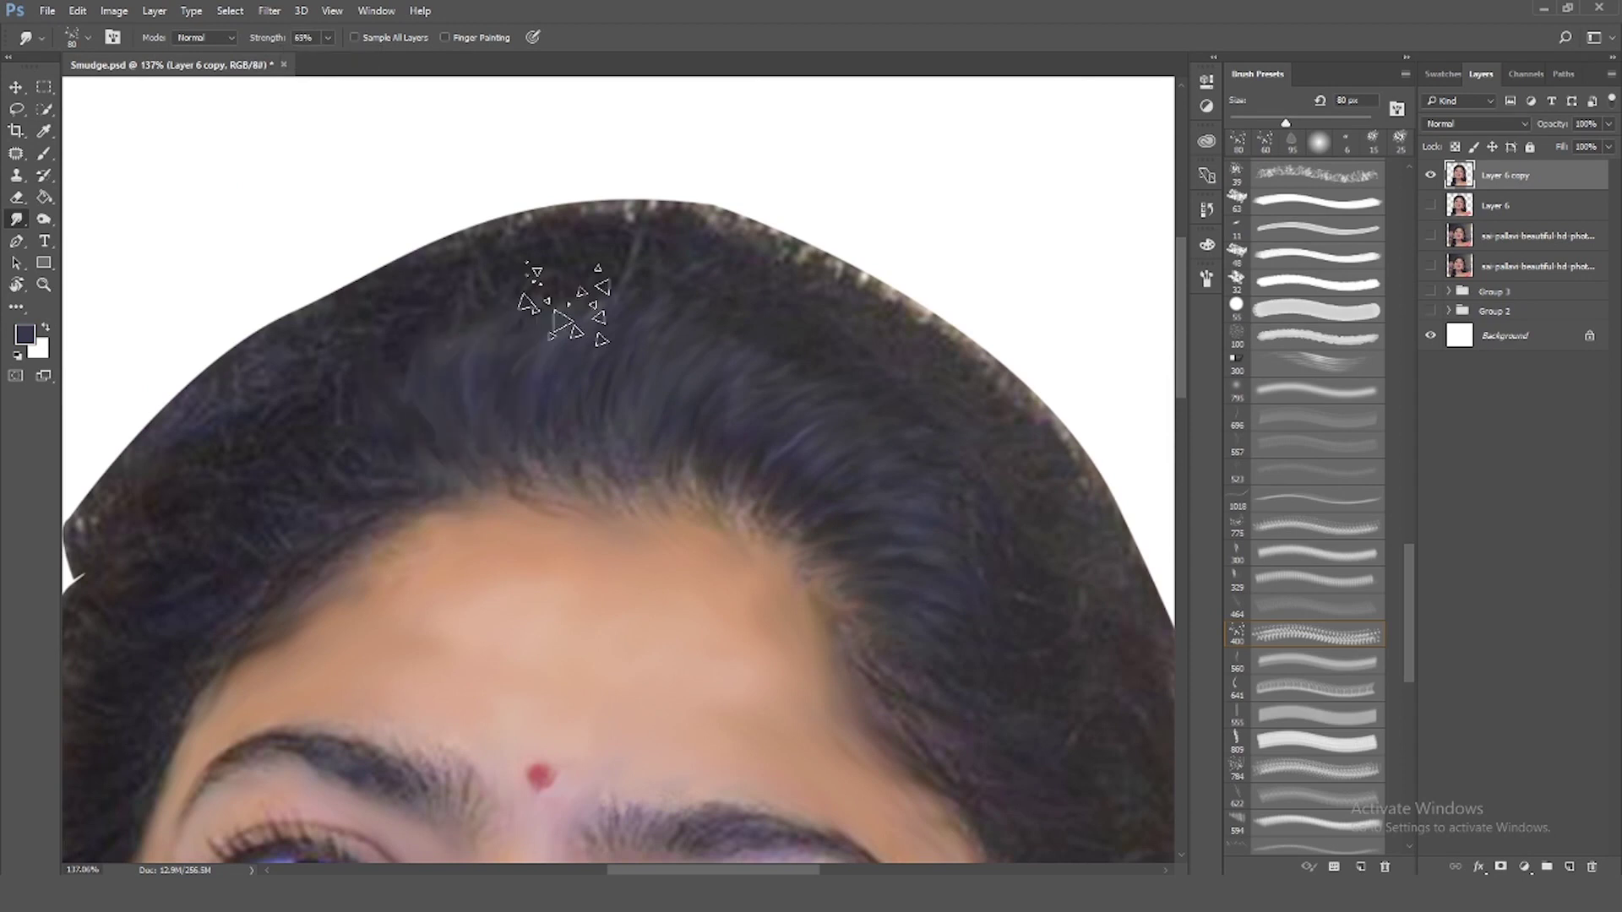
mouse_move(689, 412)
left_mouse_down()
mouse_move(651, 434)
mouse_move(833, 536)
mouse_move(815, 544)
mouse_move(811, 515)
left_mouse_up()
With a smaller brush, smooth the speckled top edge of the hair
key("bracketleft")
key("bracketleft")
key("bracketleft")
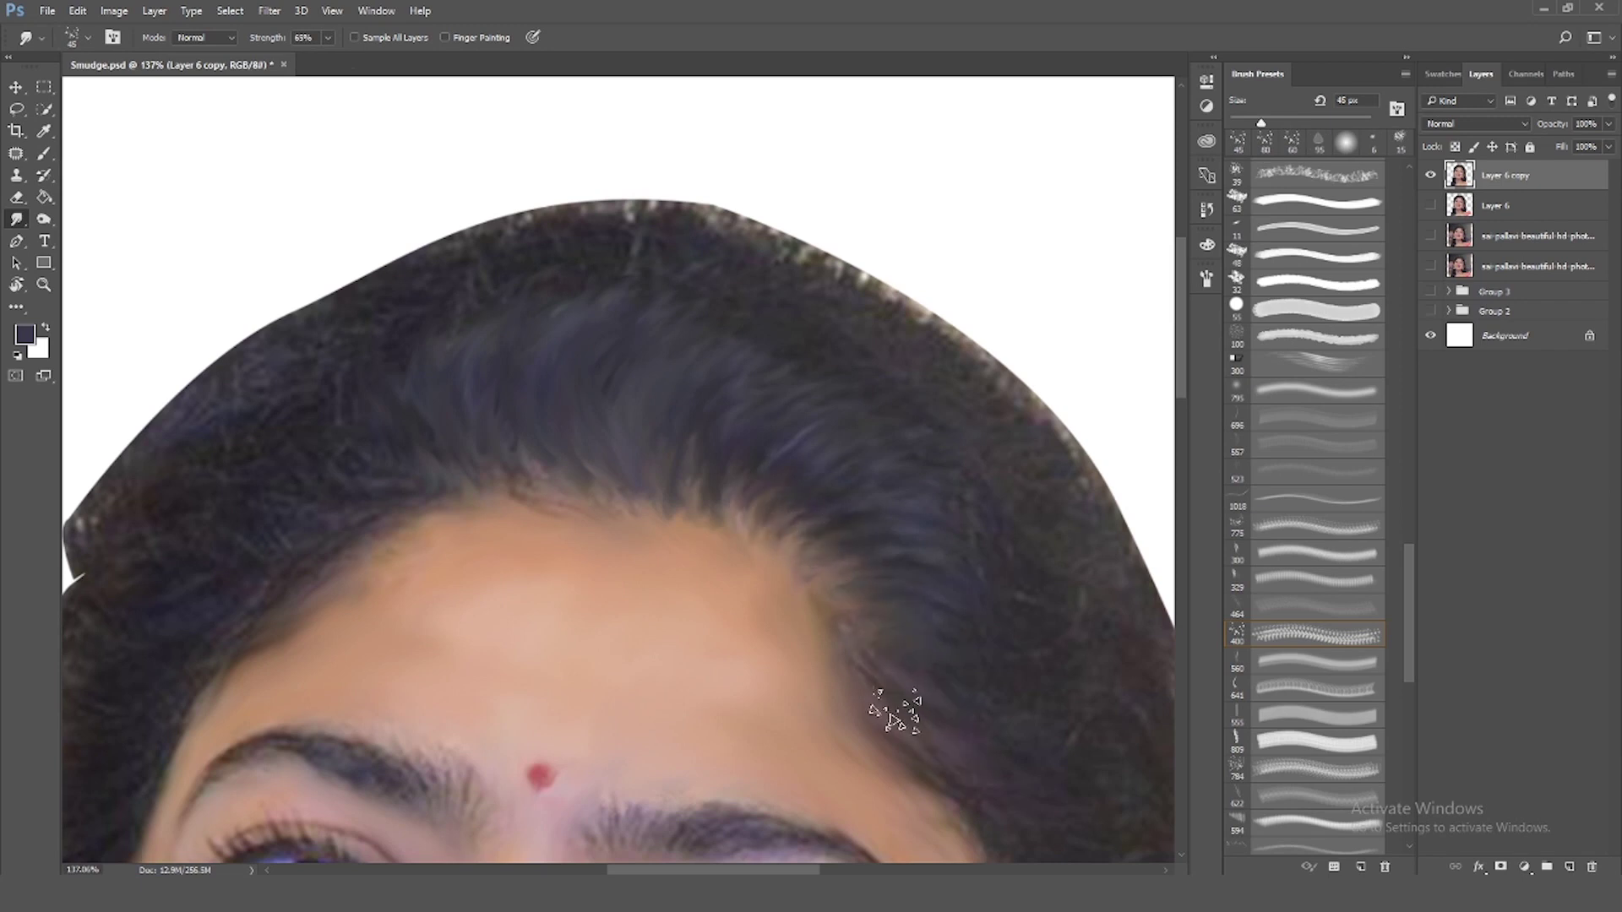
scroll(895, 707, "down", 3)
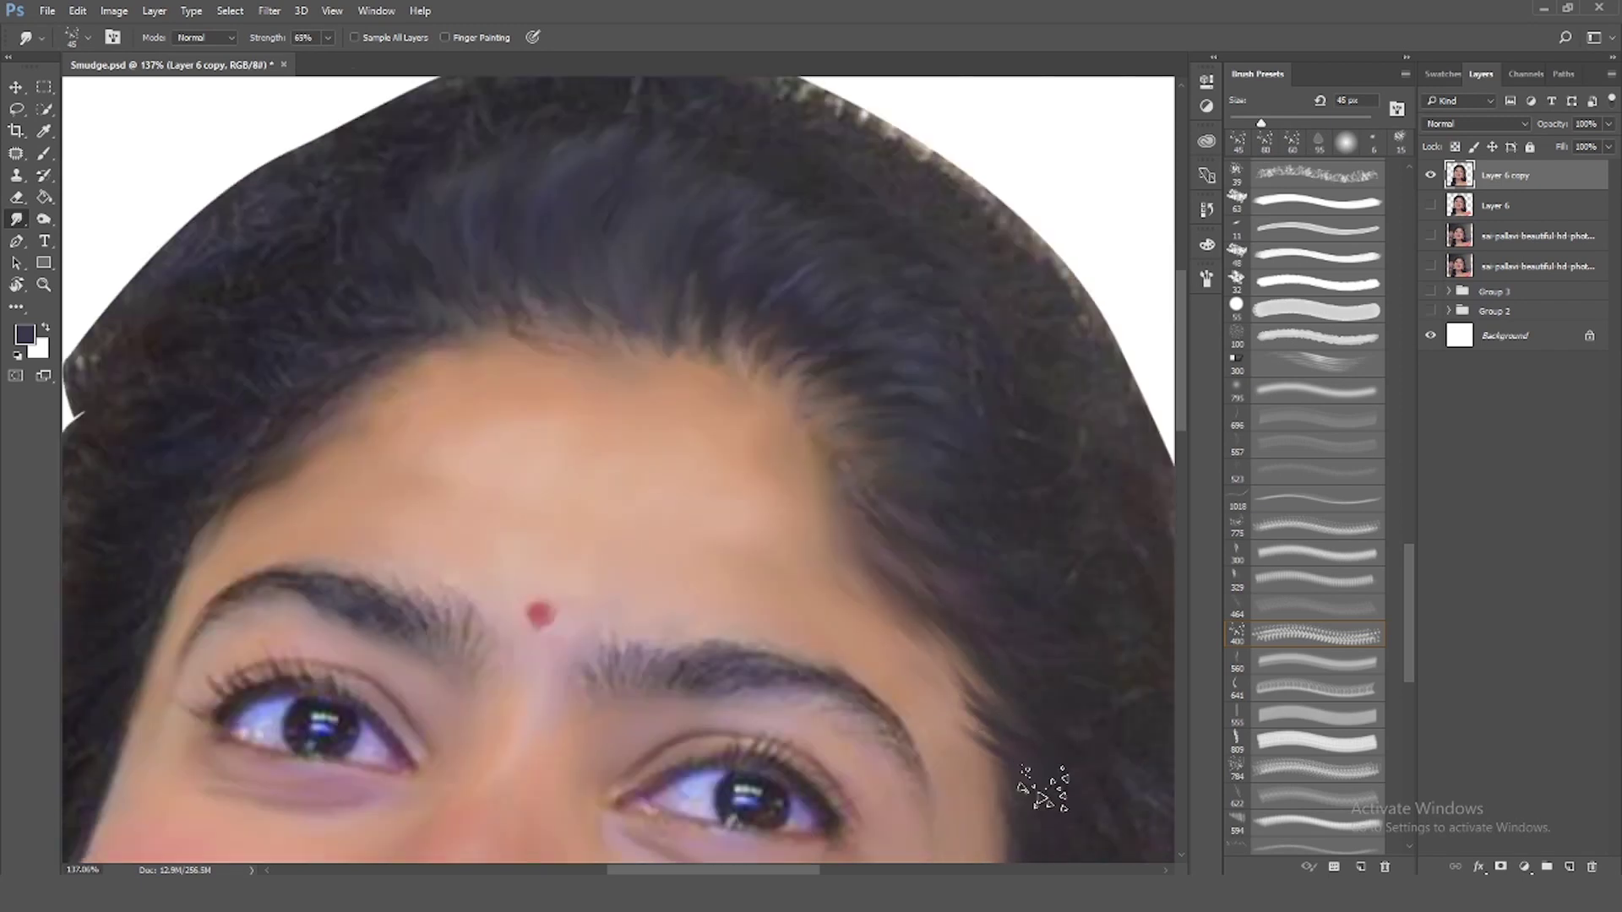
scroll(386, 342, "up", 2)
left_click_drag(714, 169, 836, 245)
mouse_move(662, 163)
left_mouse_down()
mouse_move(670, 198)
mouse_move(489, 246)
mouse_move(428, 242)
mouse_move(698, 181)
left_mouse_up()
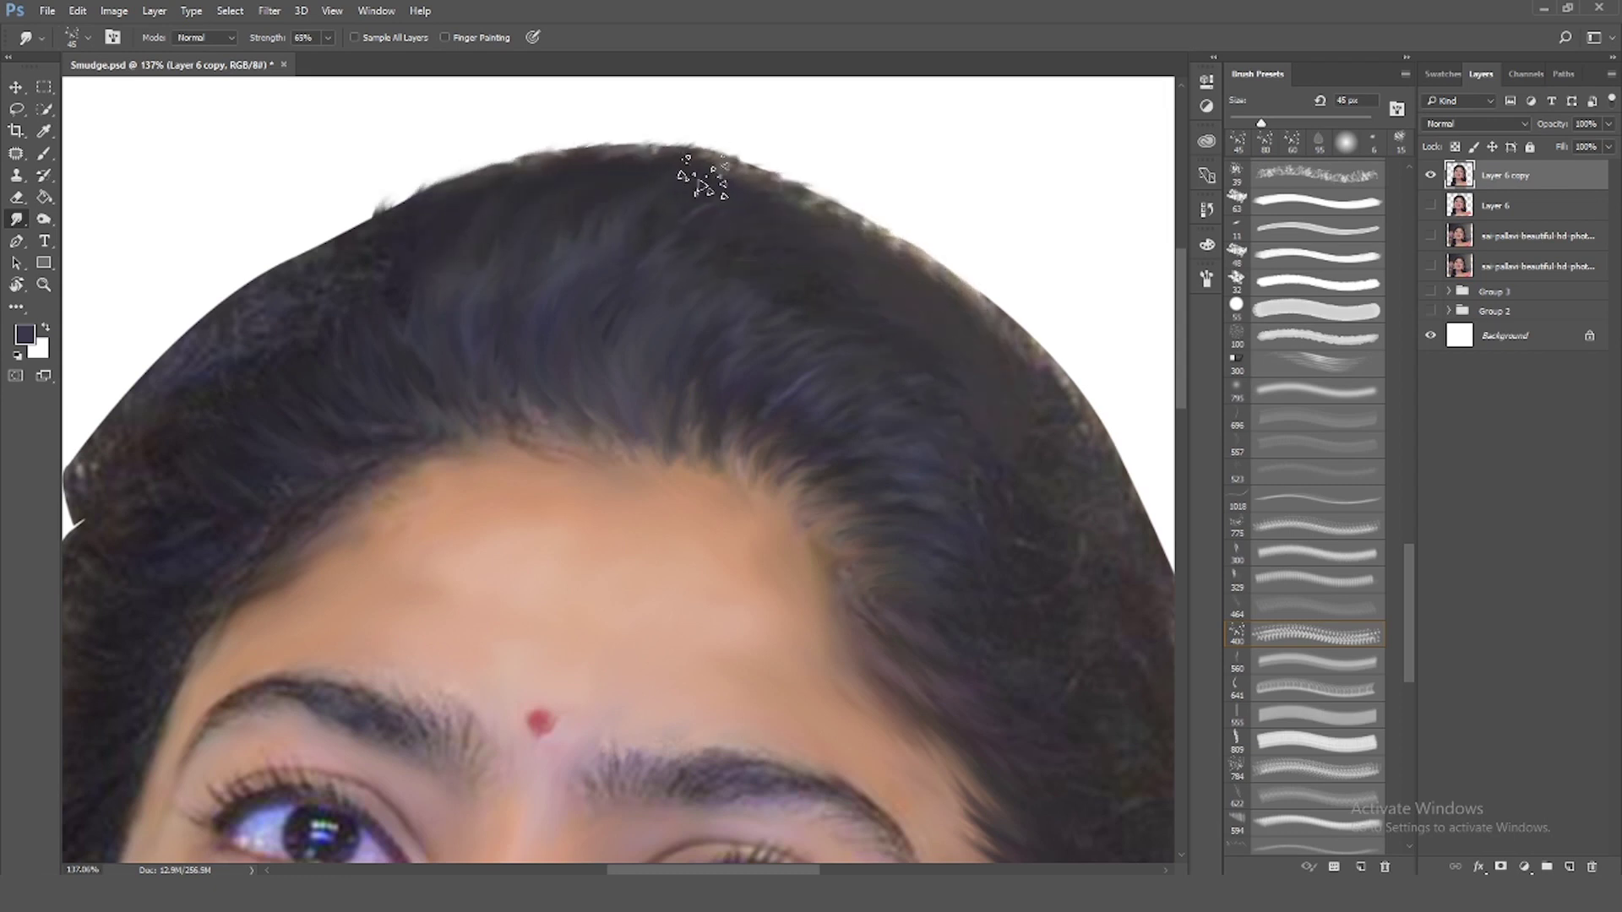
Smudge the right hair edge slightly outward
scroll(952, 384, "down", 1)
scroll(952, 384, "down", 3)
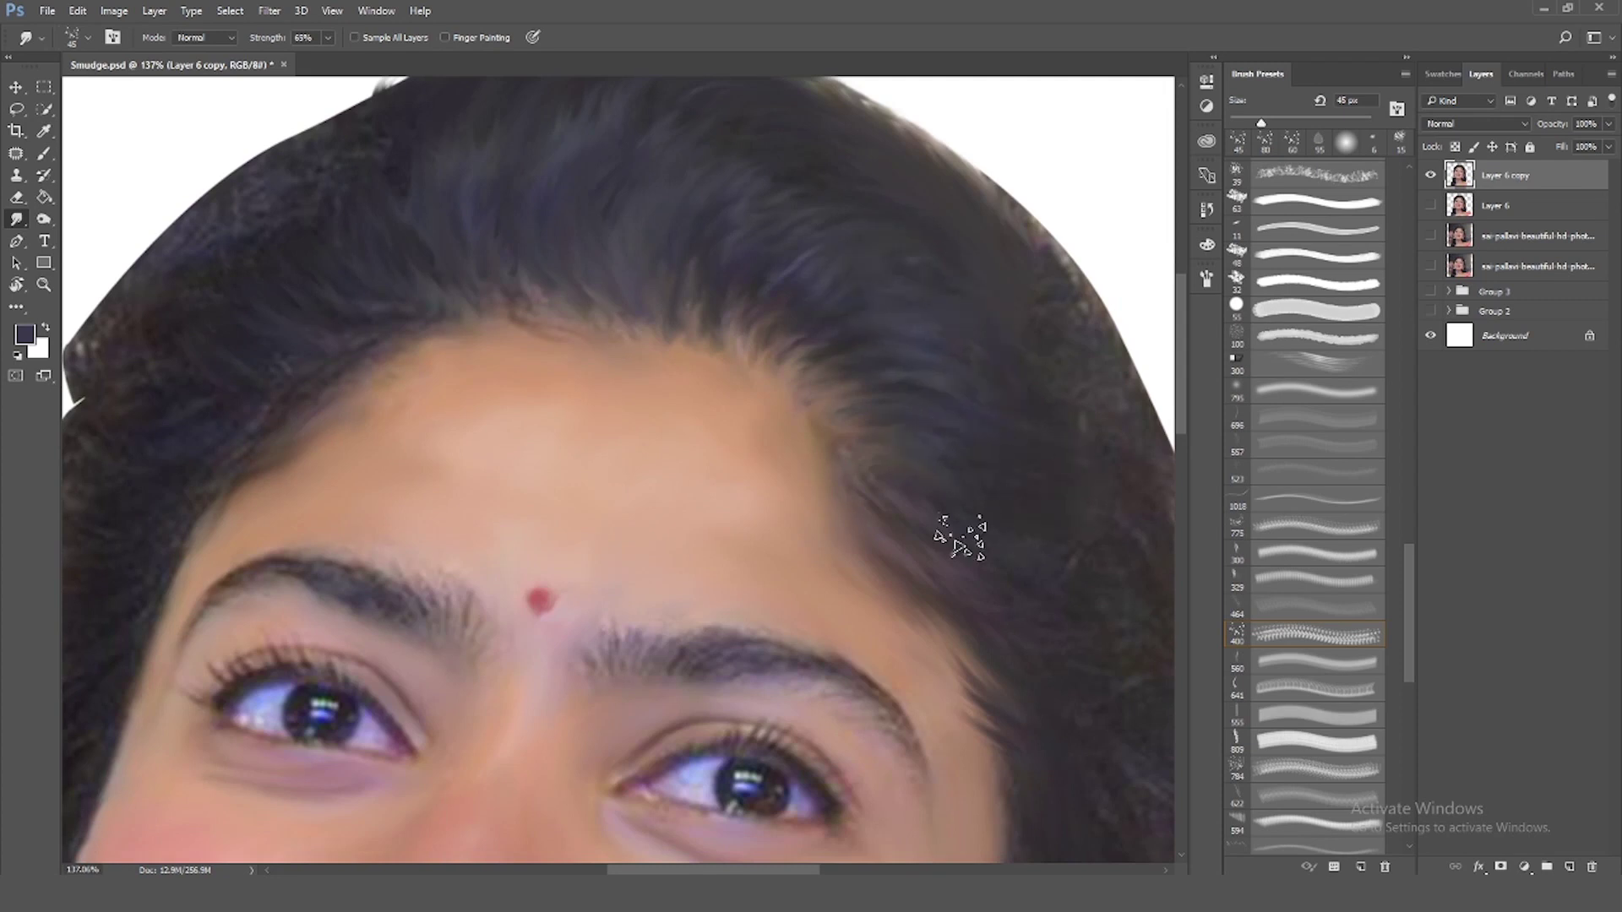
scroll(262, 254, "up", 3)
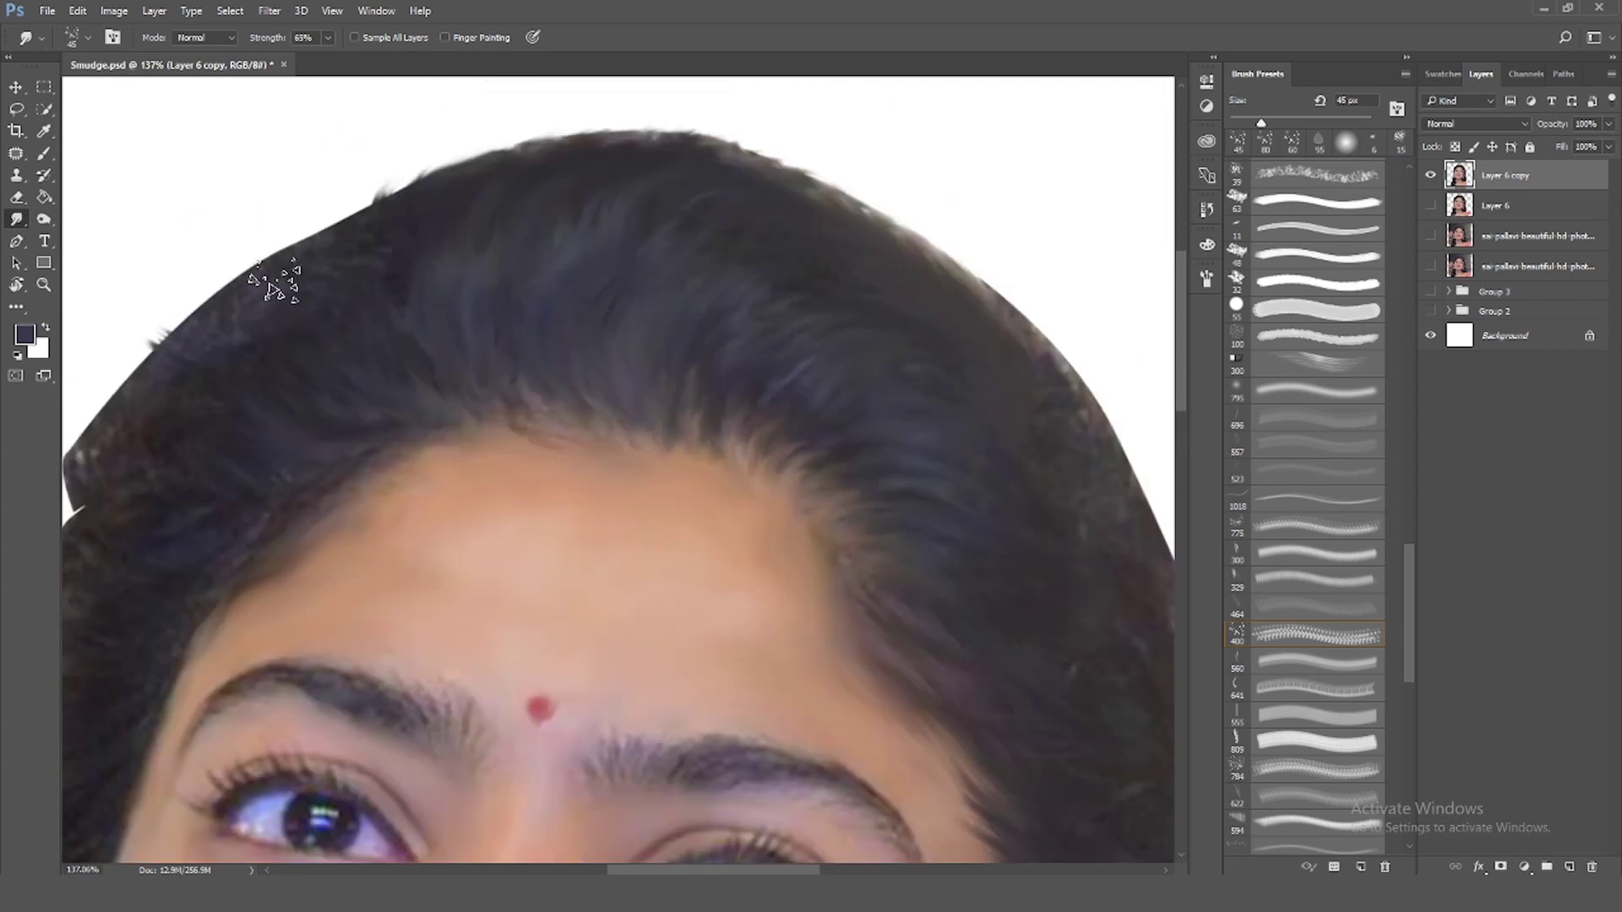
scroll(362, 254, "down", 3)
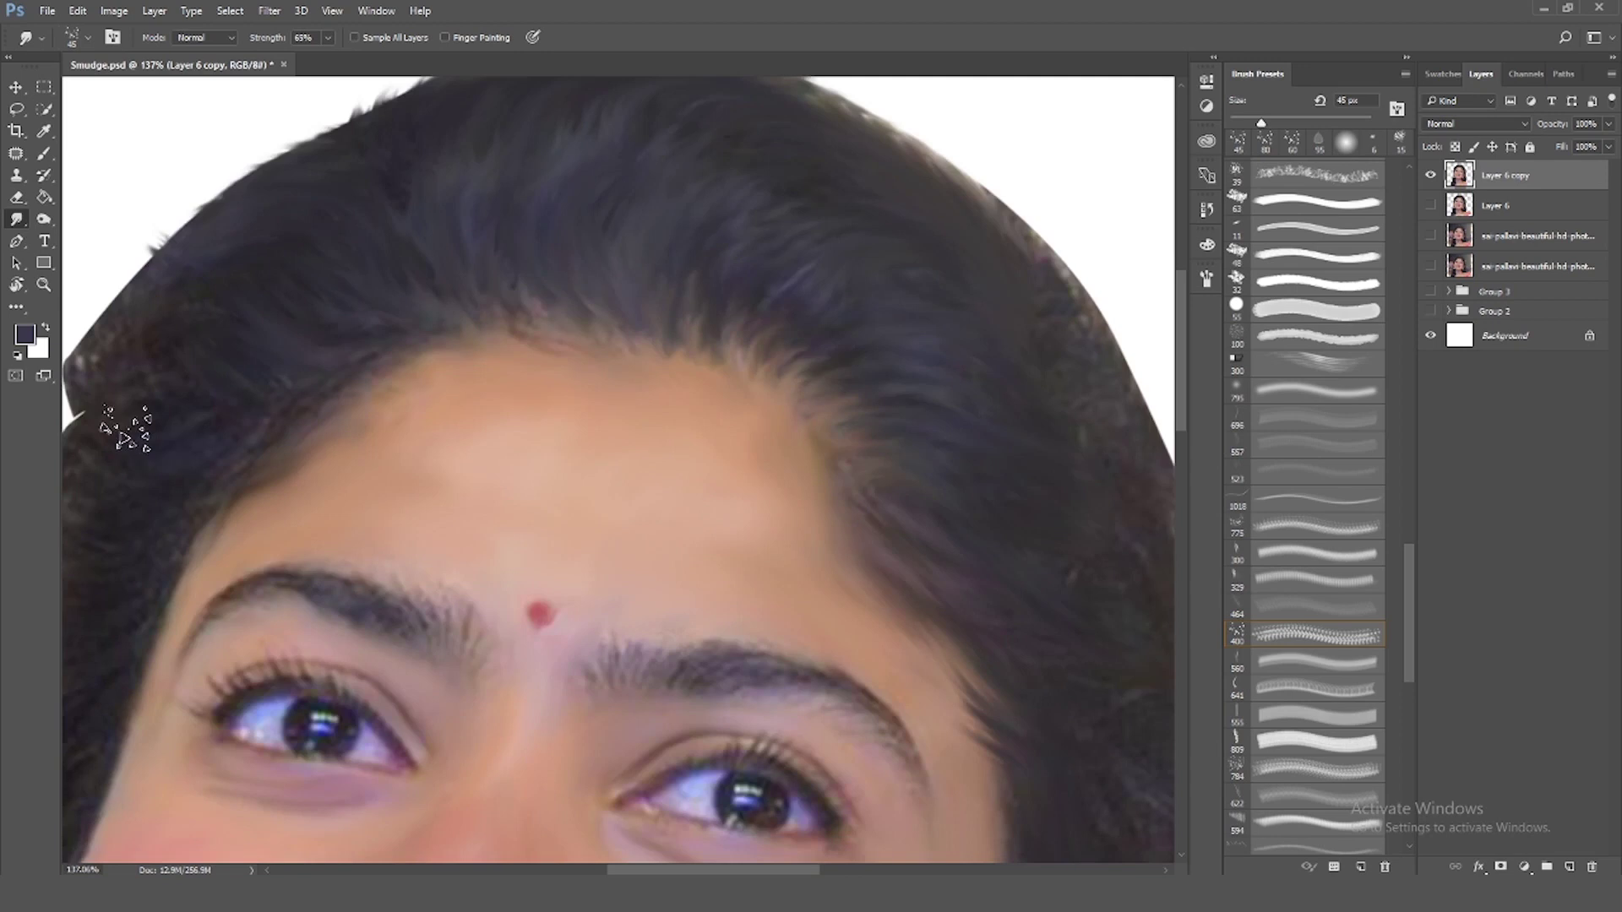
scroll(338, 422, "down", 2)
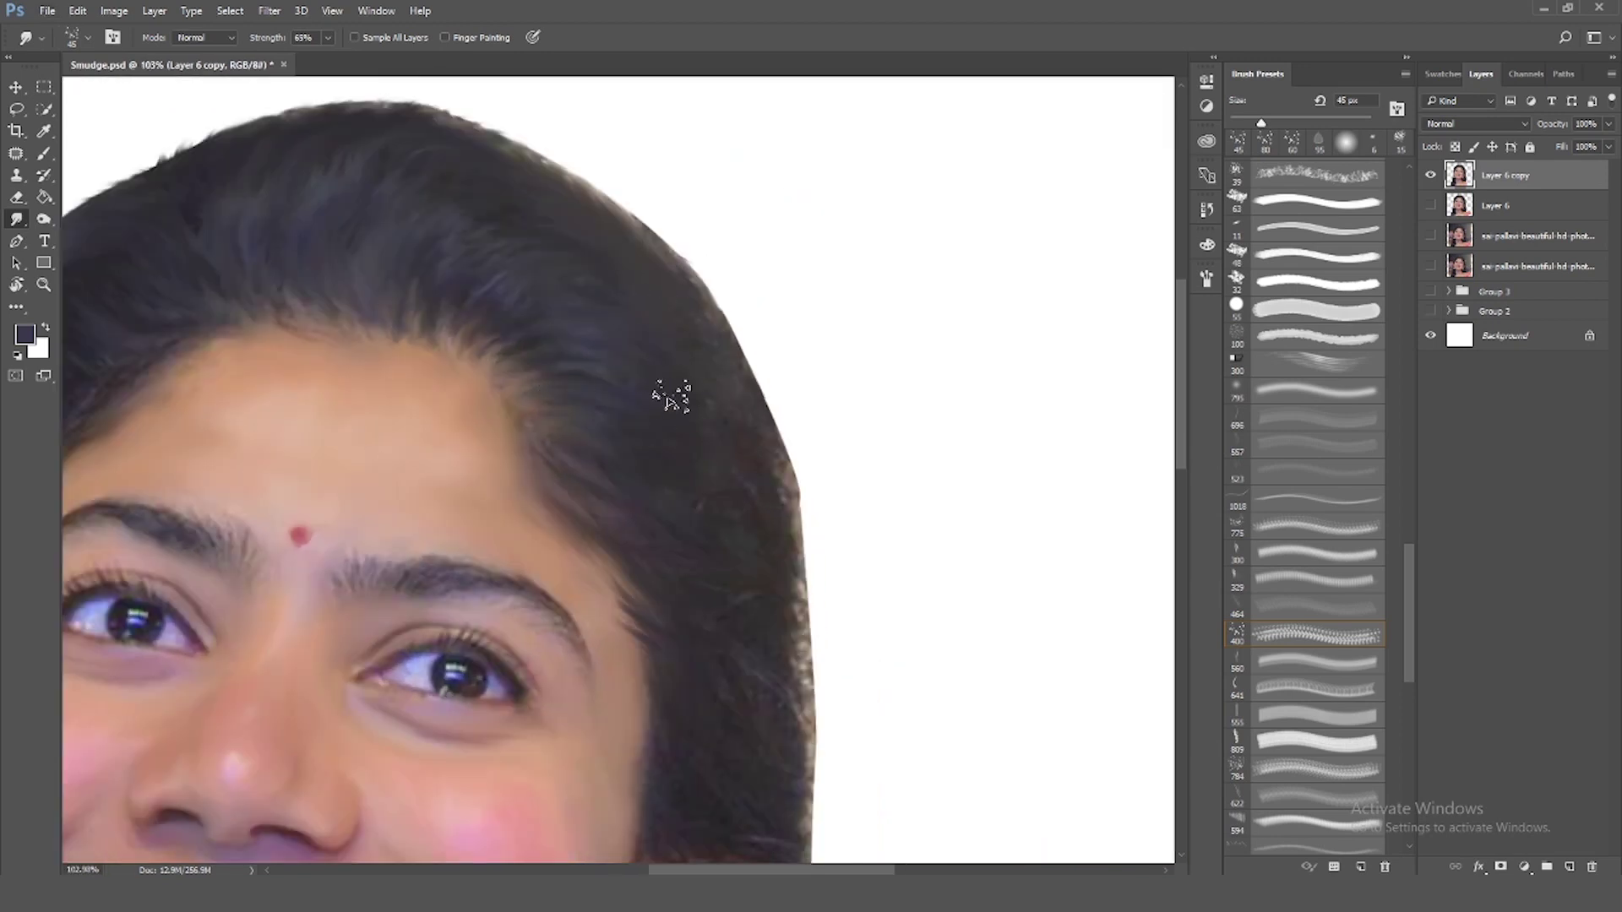
left_click_drag(767, 496, 775, 672)
scroll(776, 718, "down", 3)
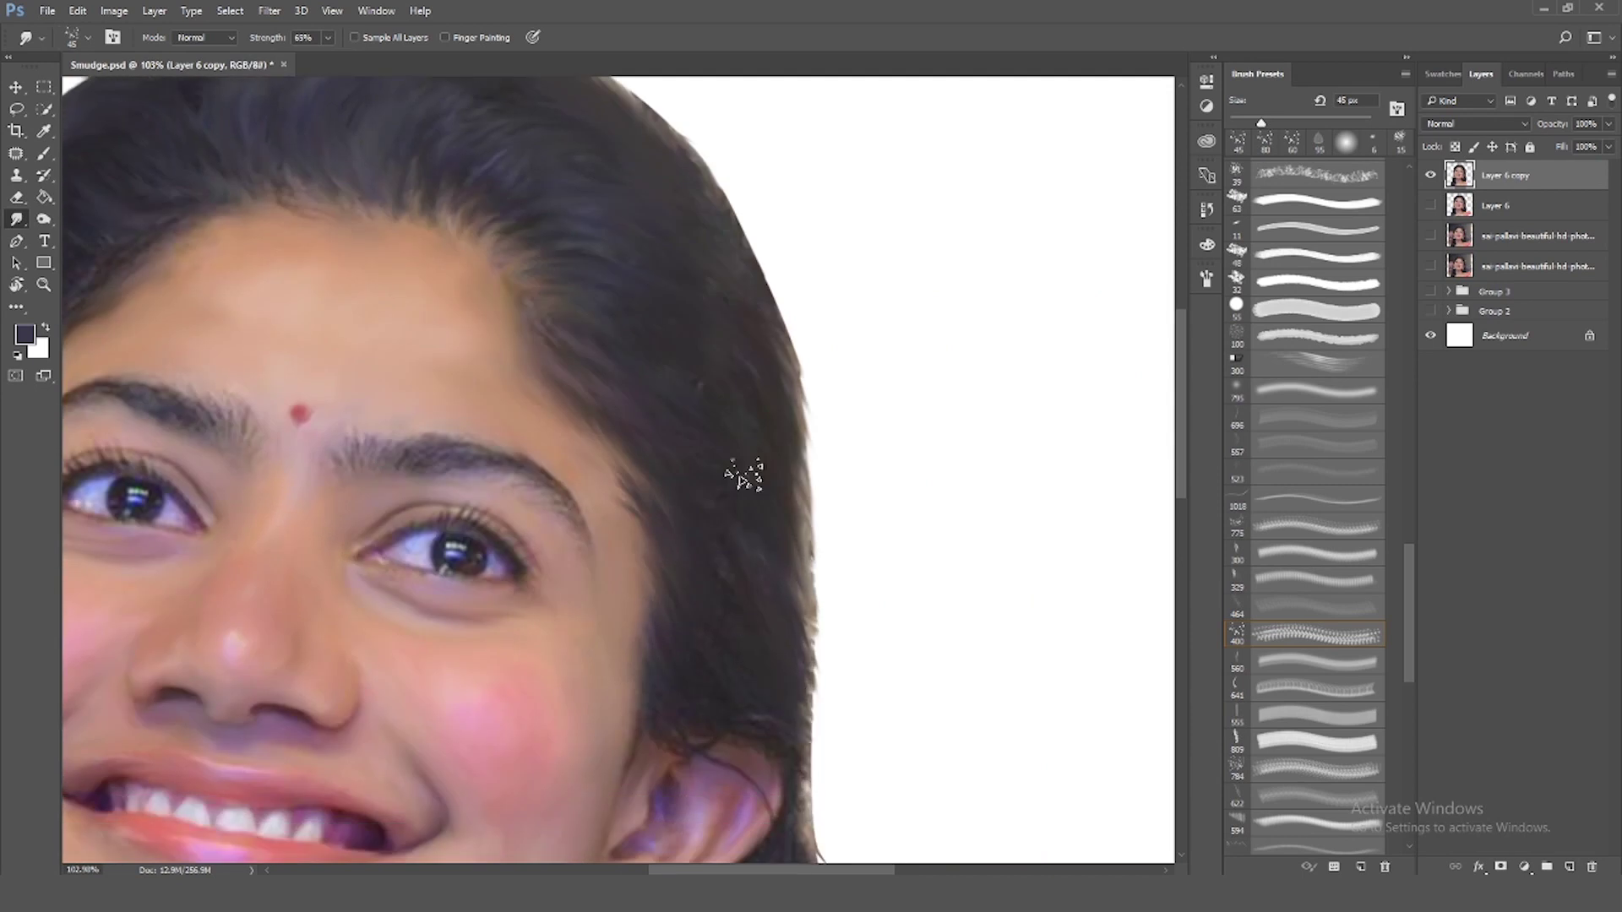
scroll(749, 510, "down", 3)
scroll(735, 592, "down", 3)
scroll(708, 699, "down", 5)
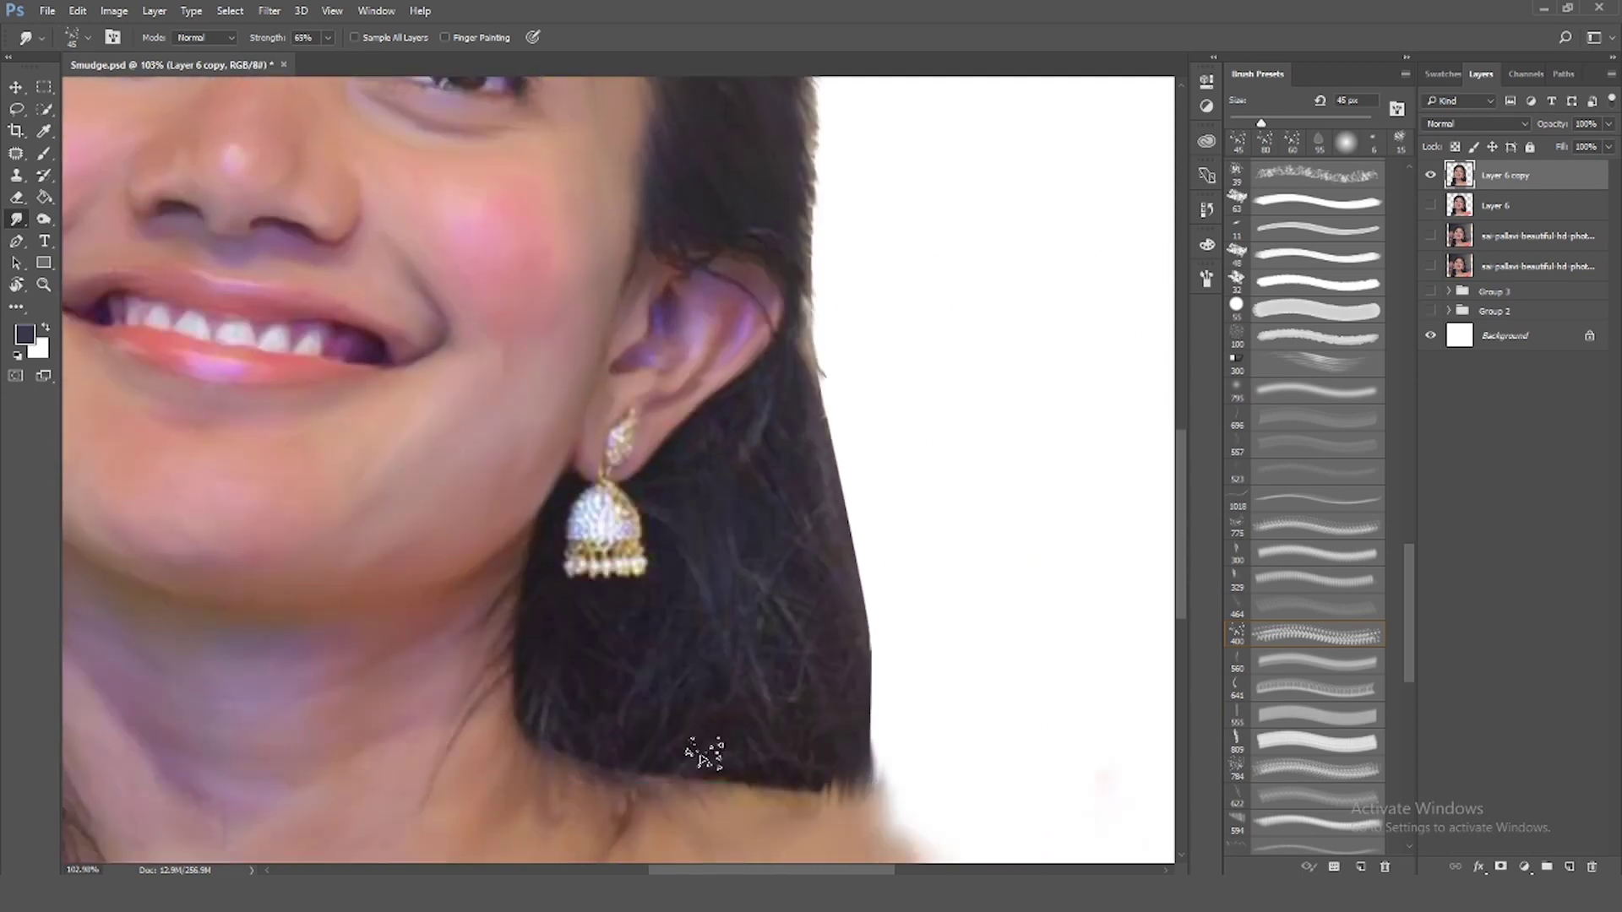
scroll(623, 703, "down", 1)
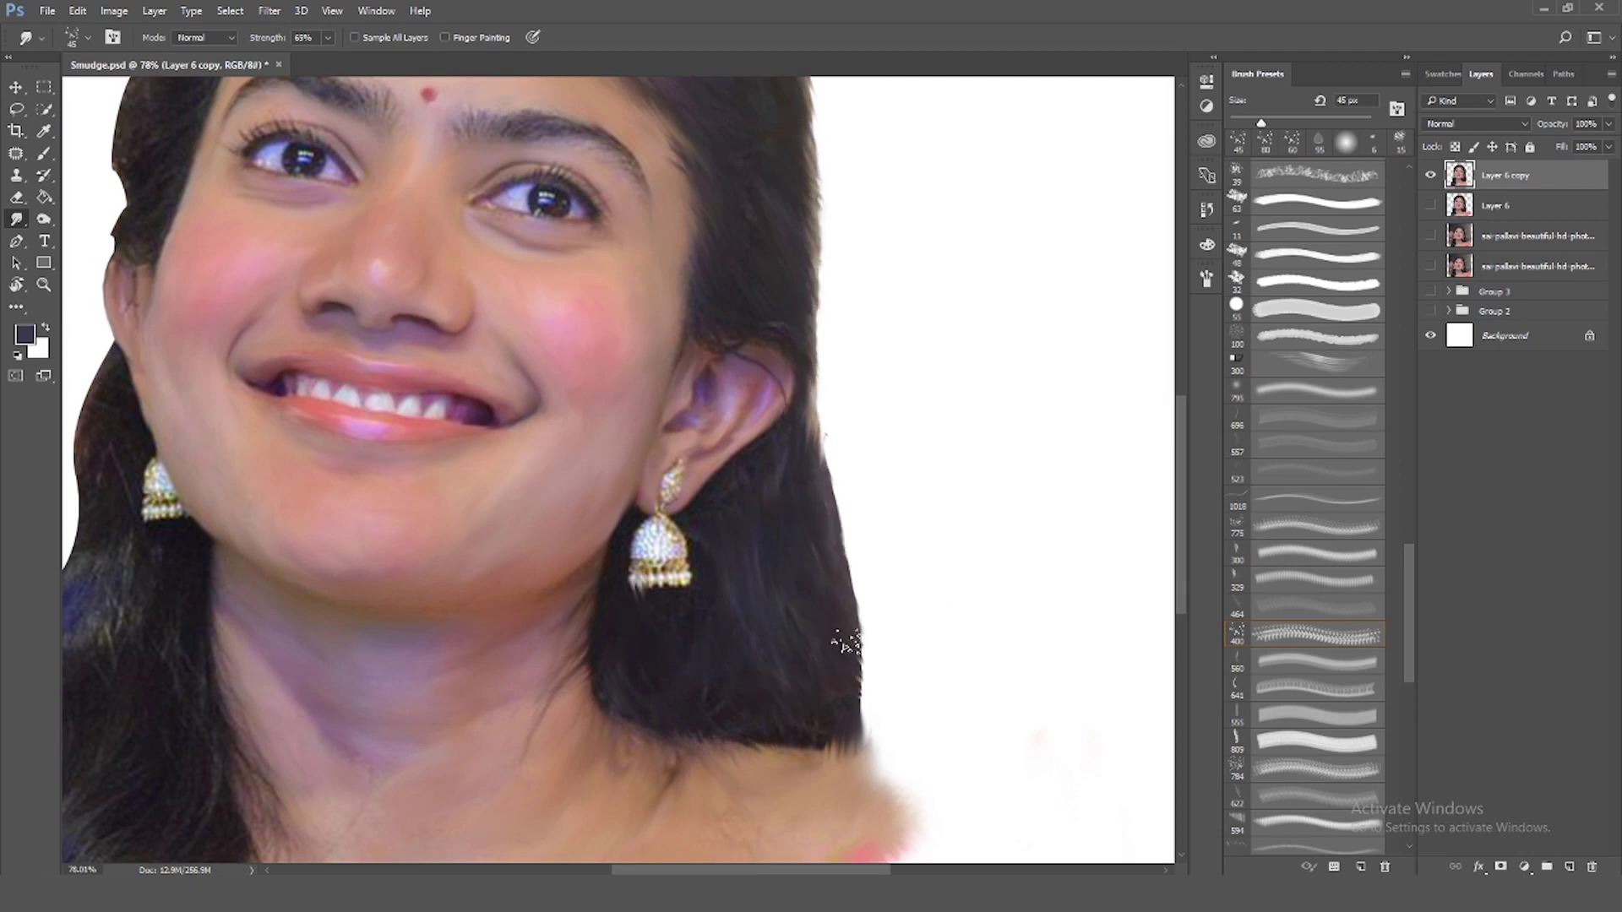
scroll(169, 507, "down", 1)
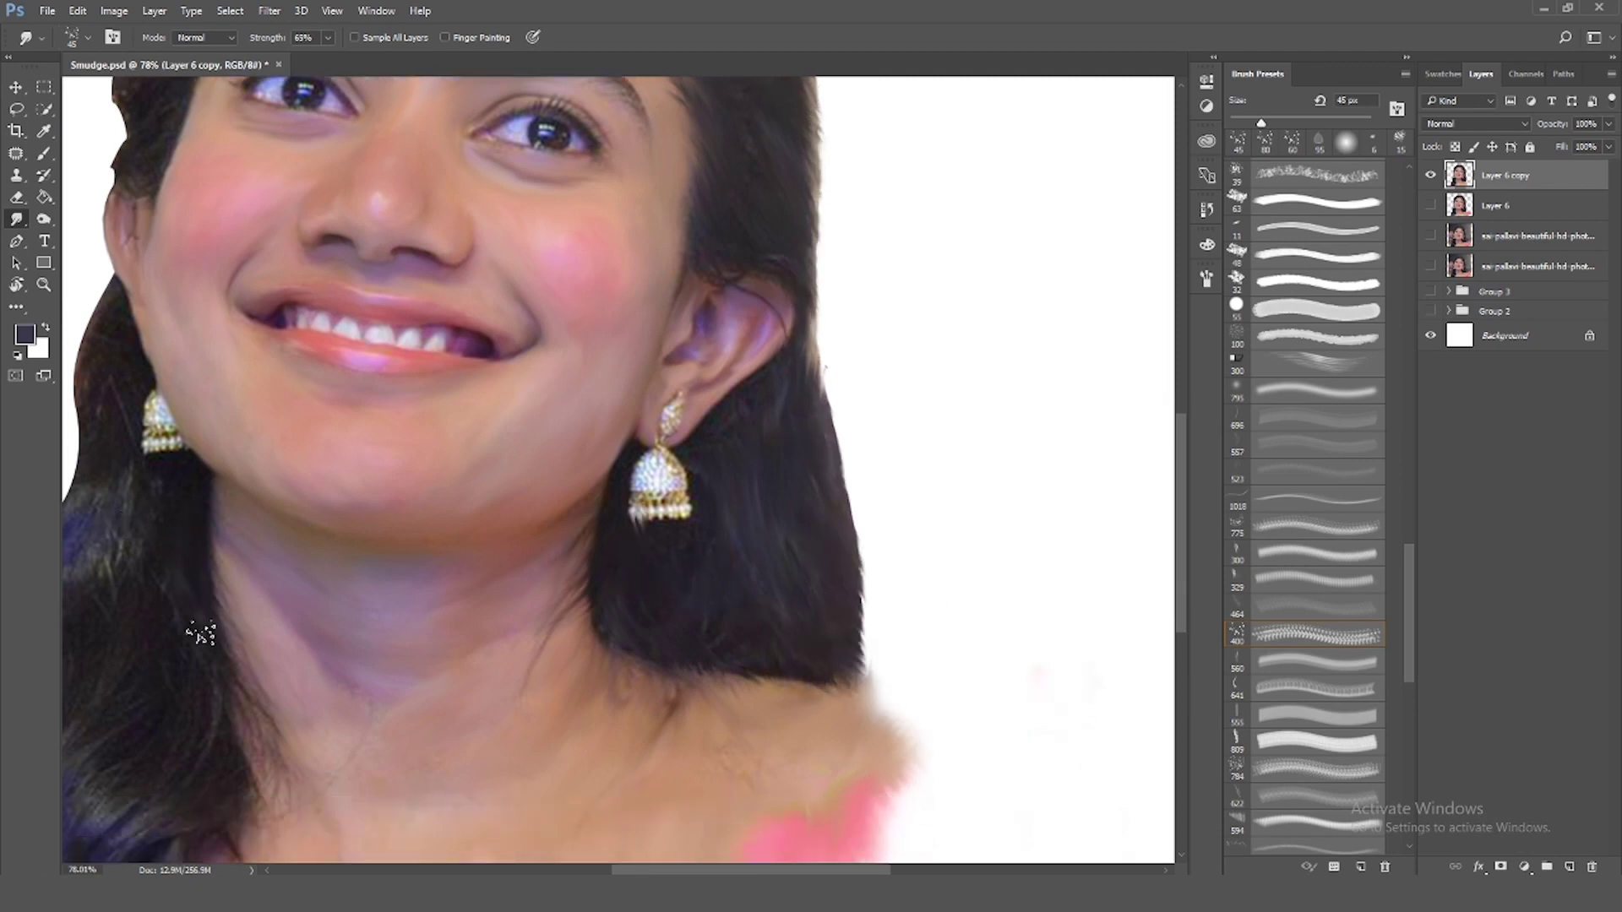
scroll(217, 760, "down", 3)
scroll(272, 652, "up", 1)
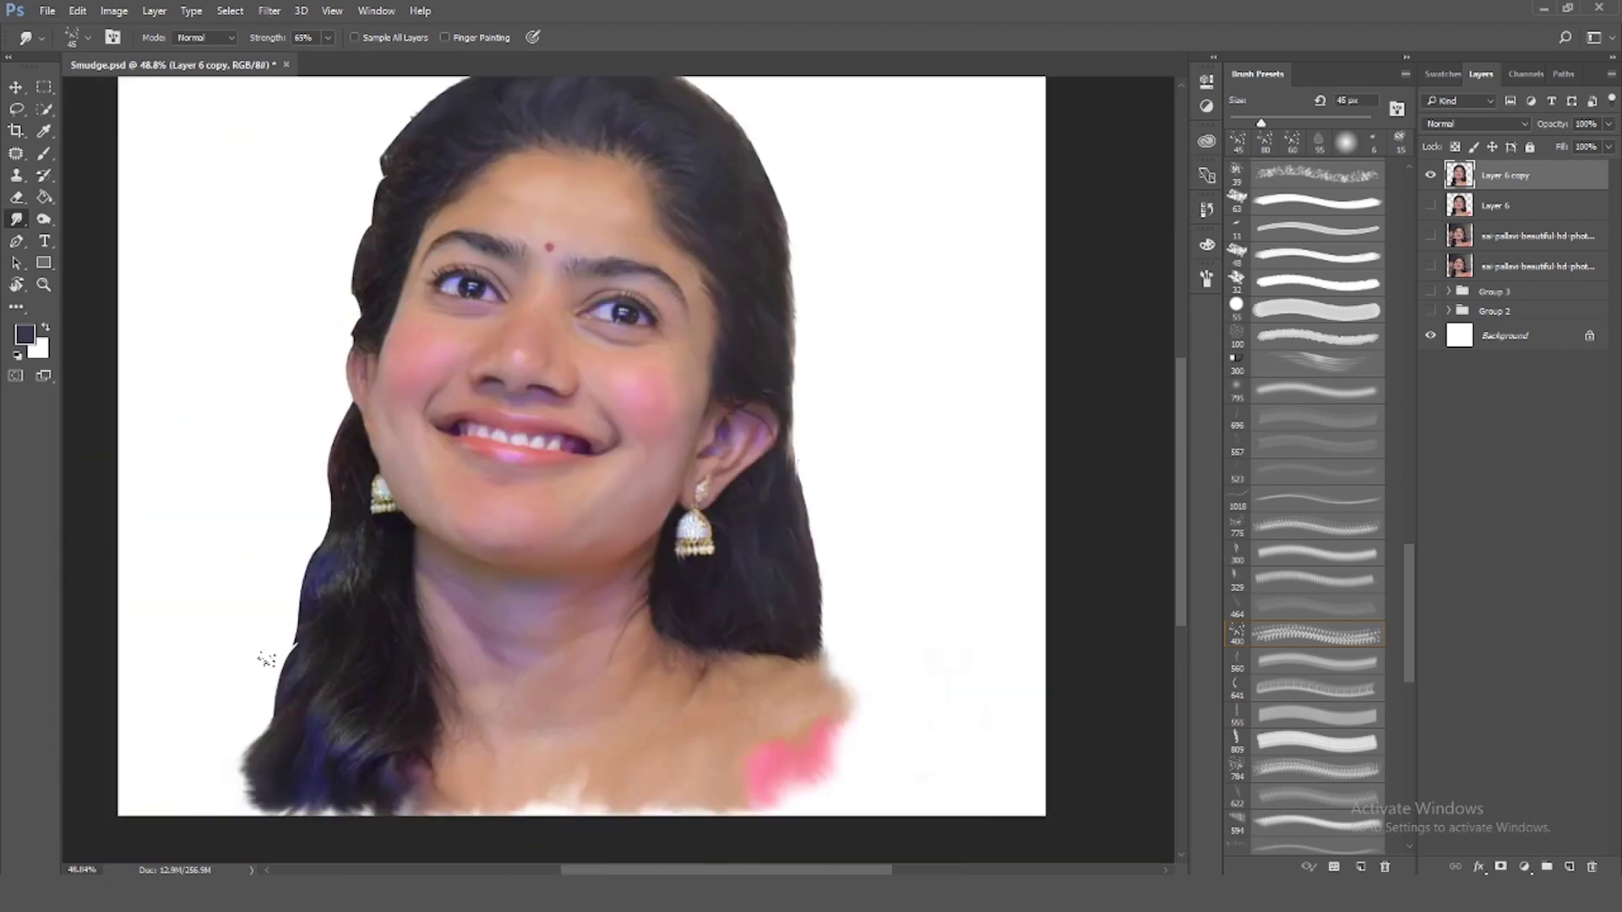
scroll(369, 583, "up", 2)
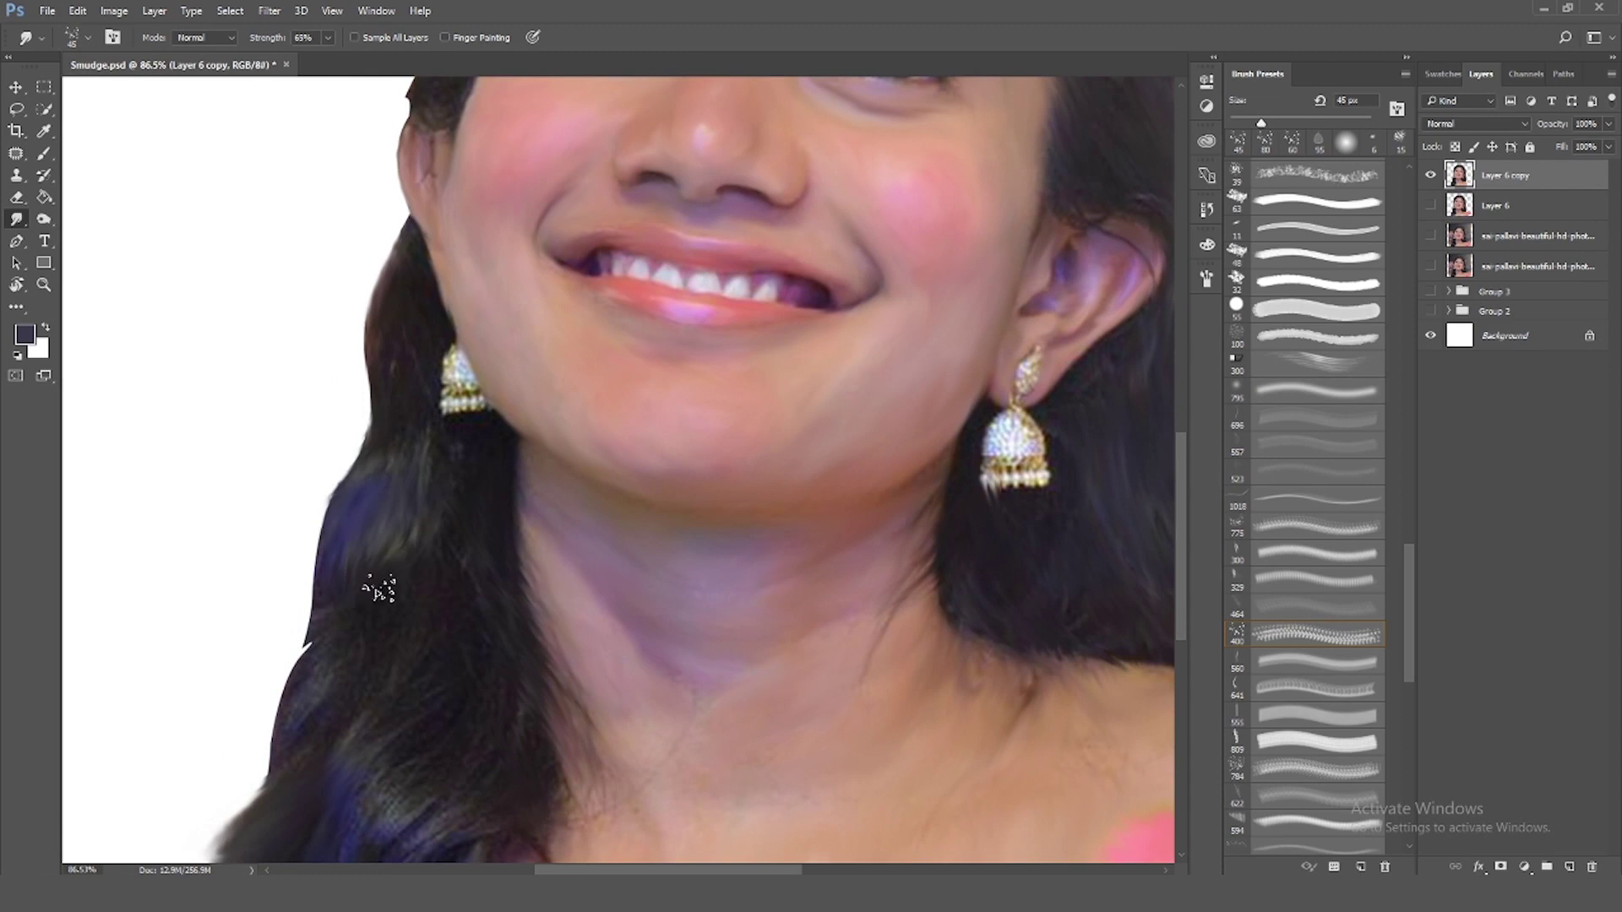
scroll(364, 668, "down", 3)
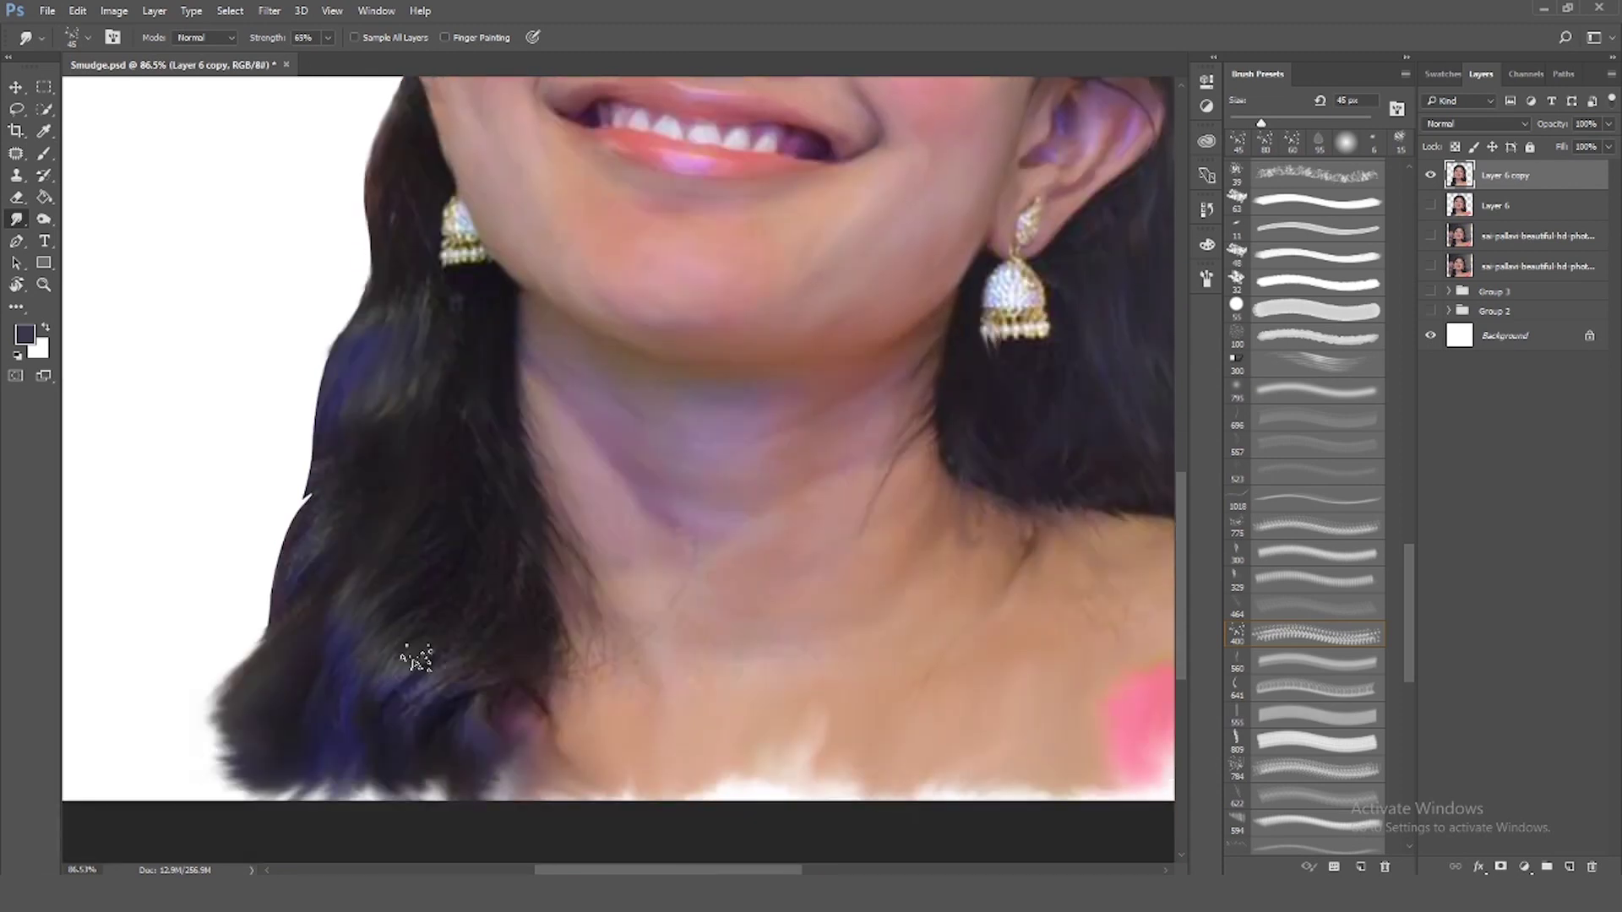
Smooth the left hair edge, the lower curl and the notched edge beside the forehead
left_click_drag(304, 498, 279, 644)
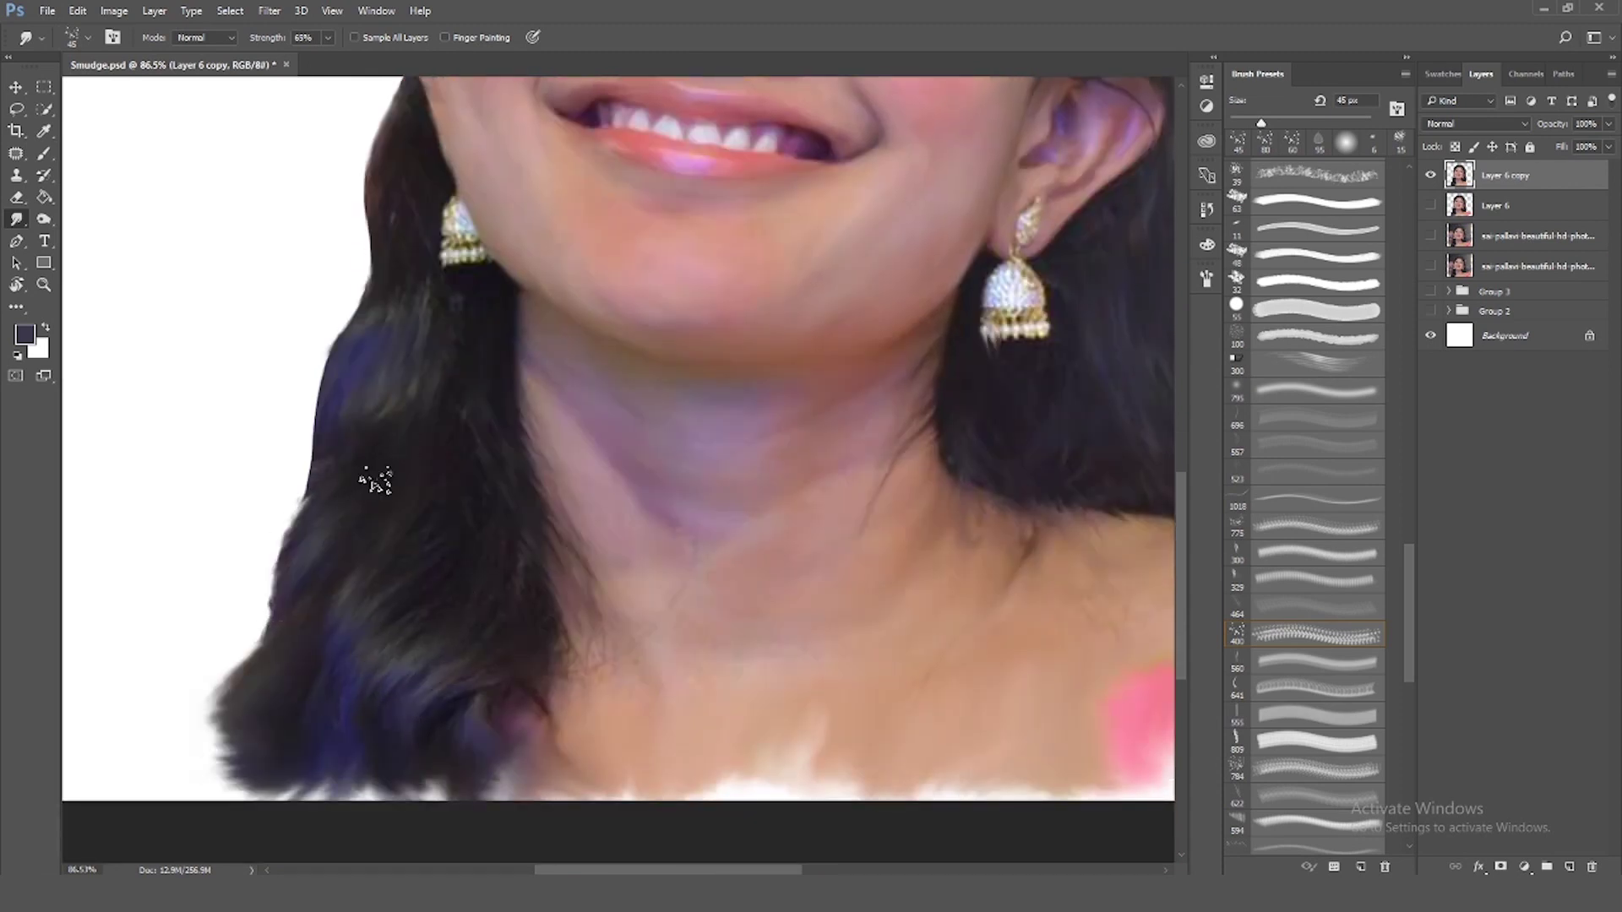
left_click_drag(406, 623, 369, 467)
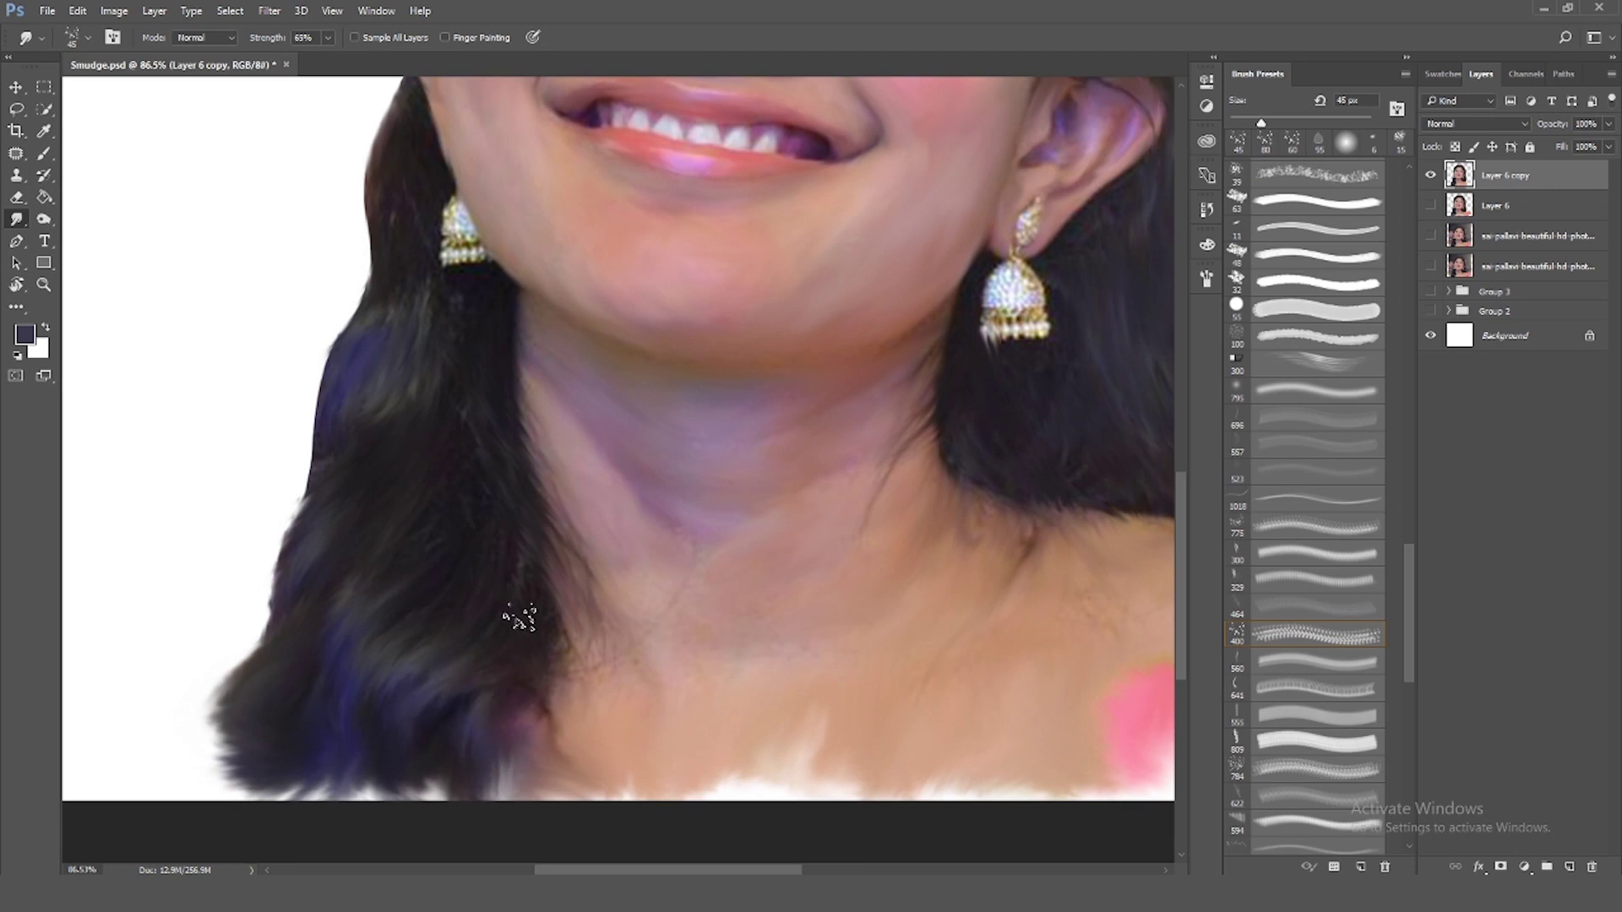
scroll(326, 580, "up", 3)
scroll(398, 254, "up", 3)
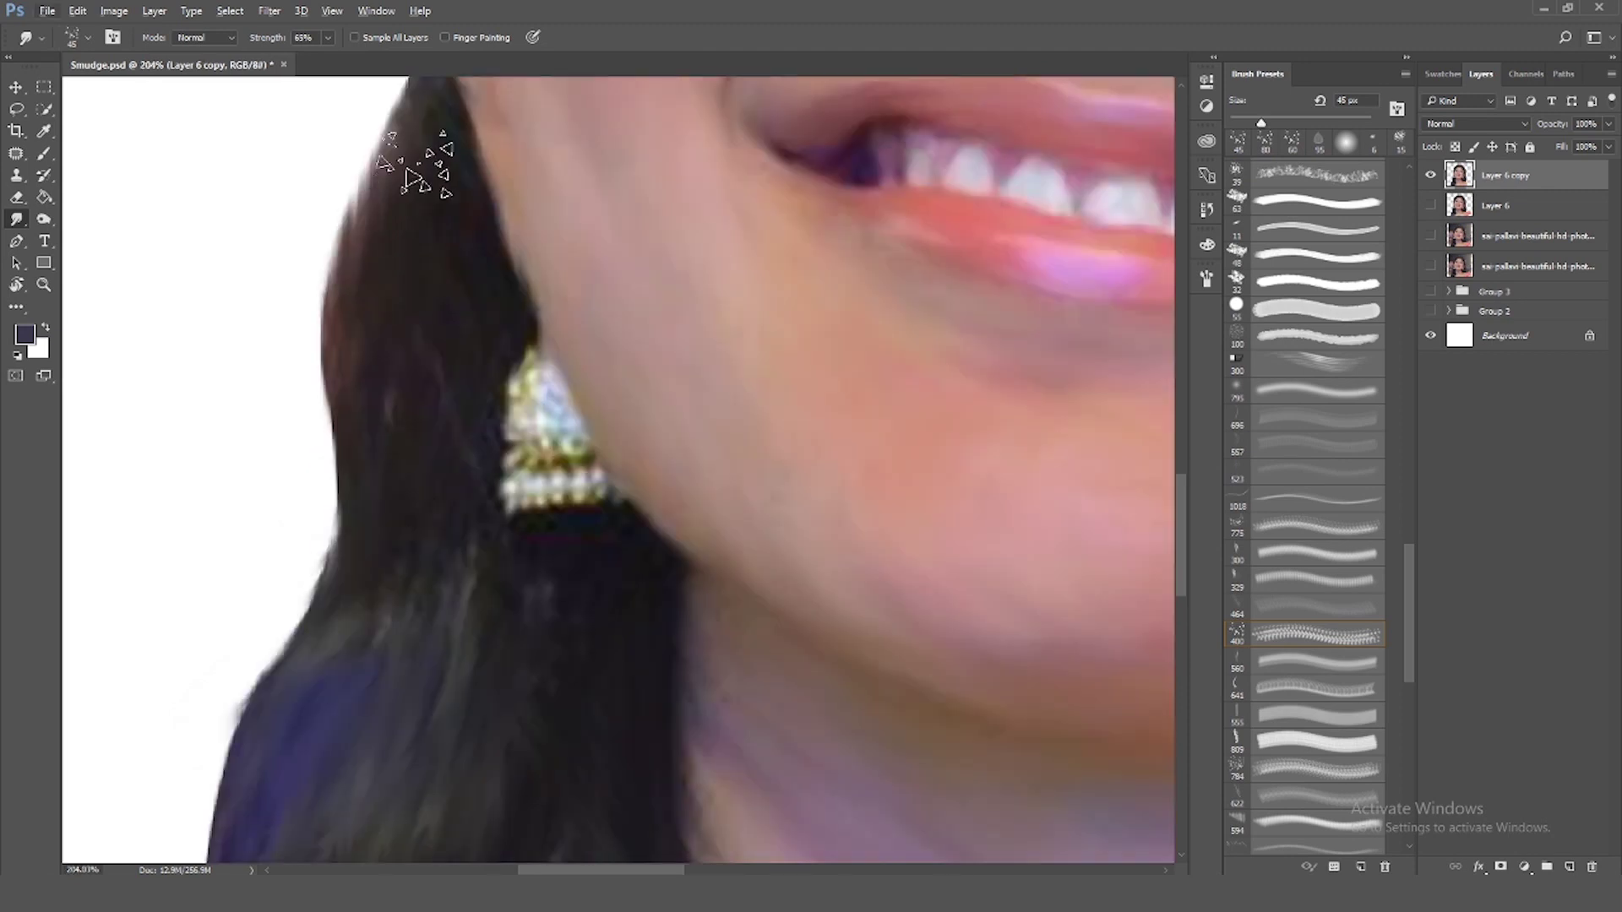
key("bracketleft")
key("bracketleft")
key("bracketleft")
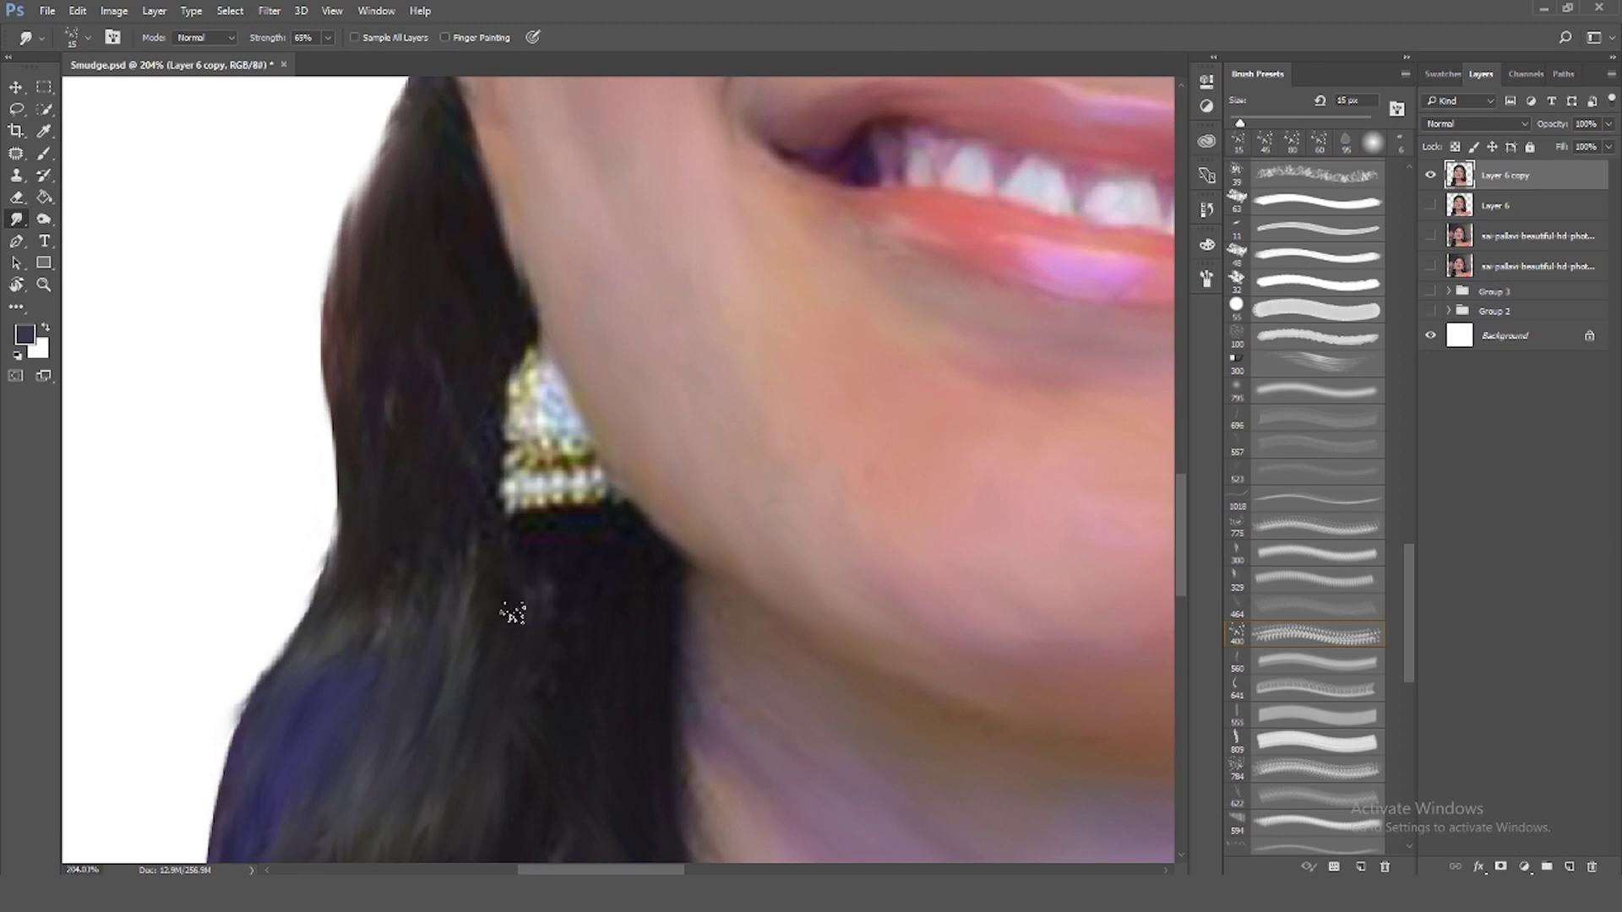
scroll(513, 614, "down", 5)
scroll(706, 301, "up", 3)
key("bracketright")
key("bracketright")
key("bracketright")
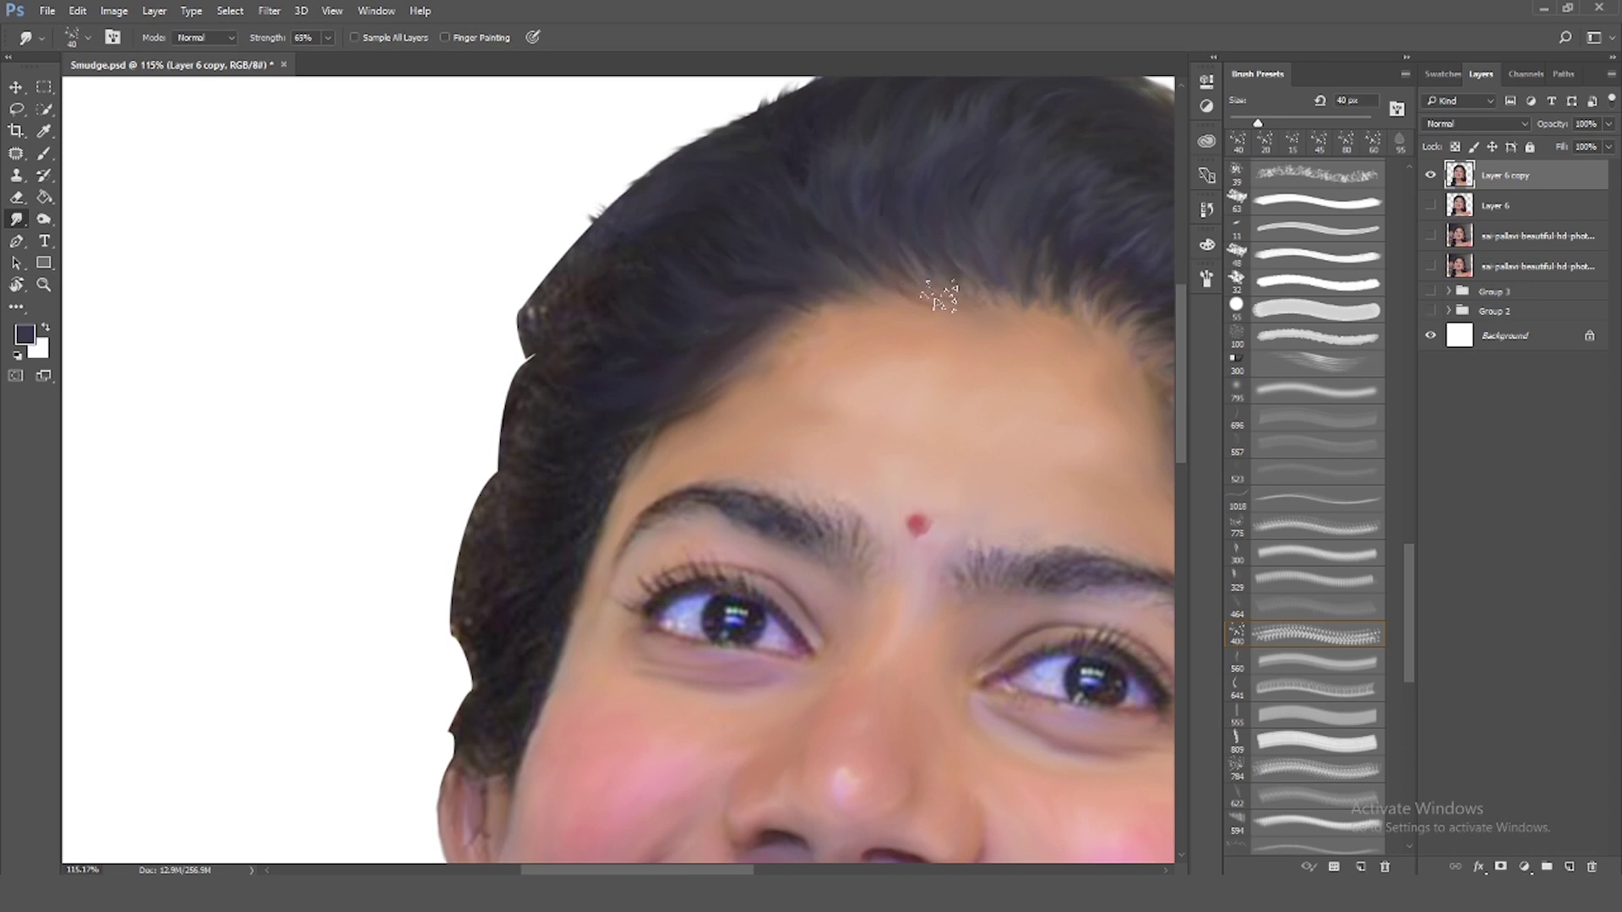
mouse_move(522, 319)
left_mouse_down()
mouse_move(571, 365)
mouse_move(572, 434)
mouse_move(471, 724)
mouse_move(534, 615)
mouse_move(471, 663)
mouse_move(550, 343)
mouse_move(471, 706)
mouse_move(605, 507)
left_mouse_up()
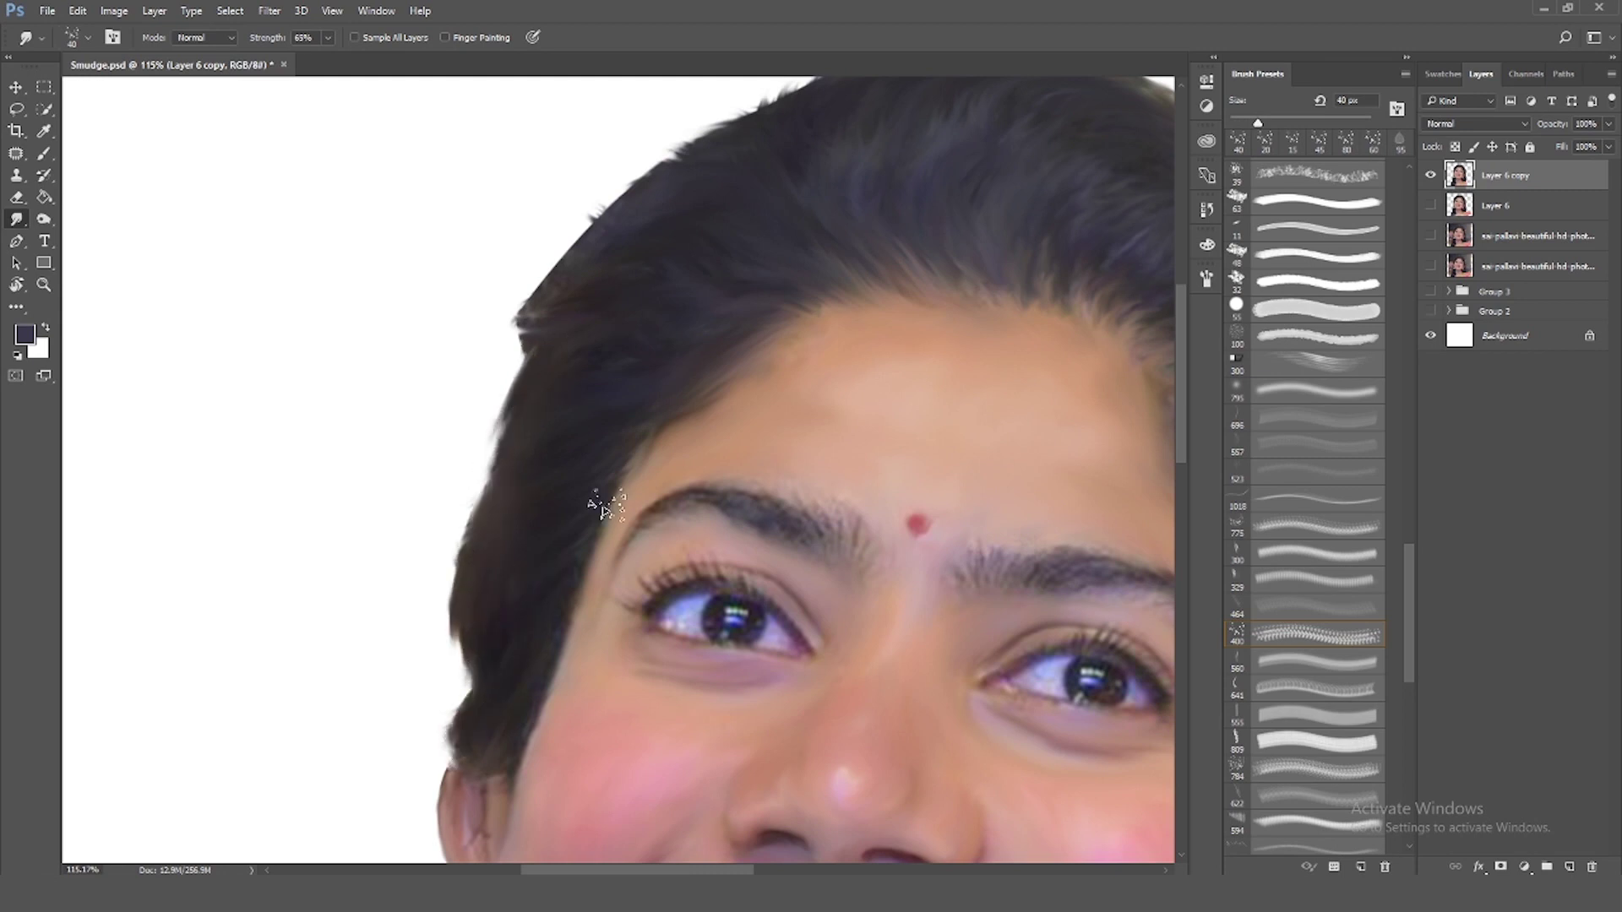
scroll(687, 188, "down", 2)
scroll(929, 311, "down", 3)
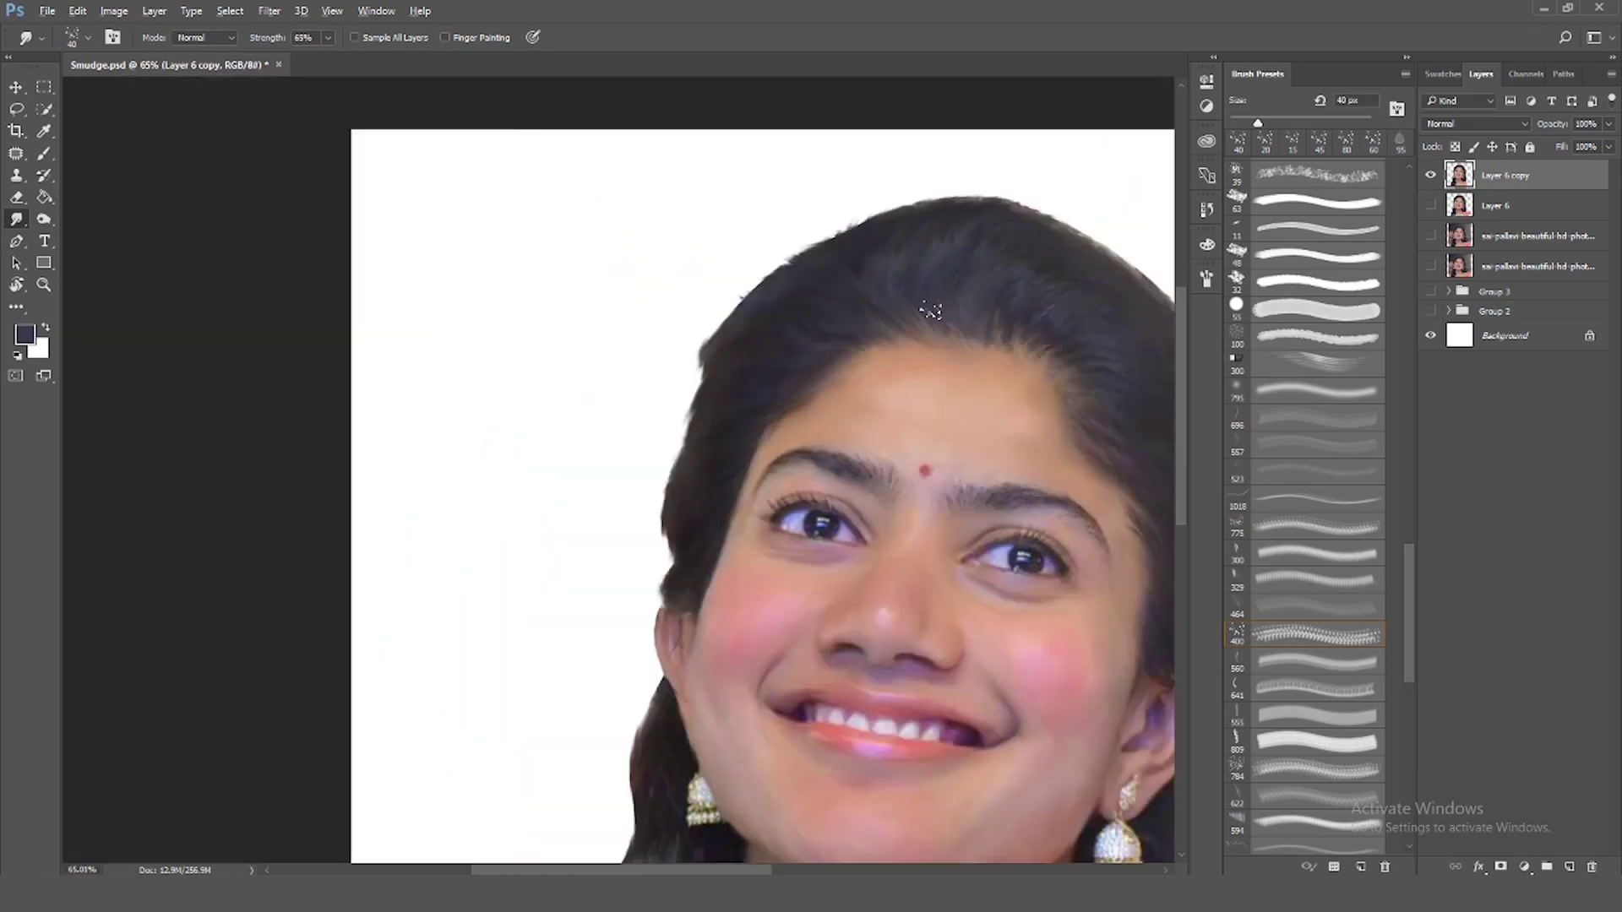
scroll(930, 311, "down", 2)
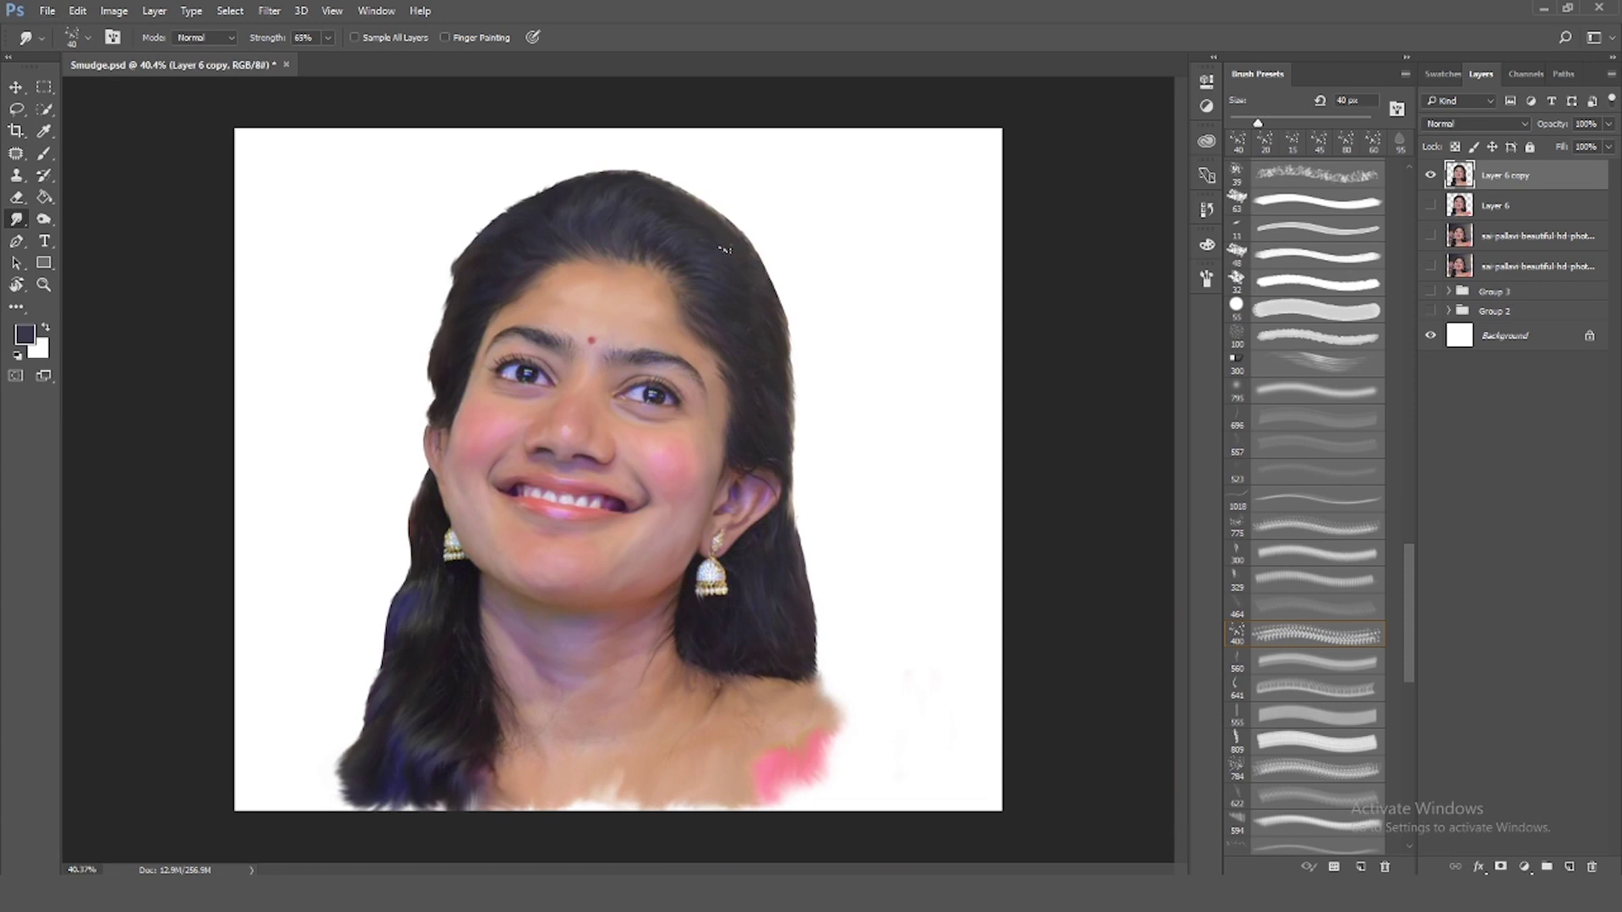
scroll(724, 249, "up", 2)
key("bracketleft")
key("bracketleft")
key("bracketleft")
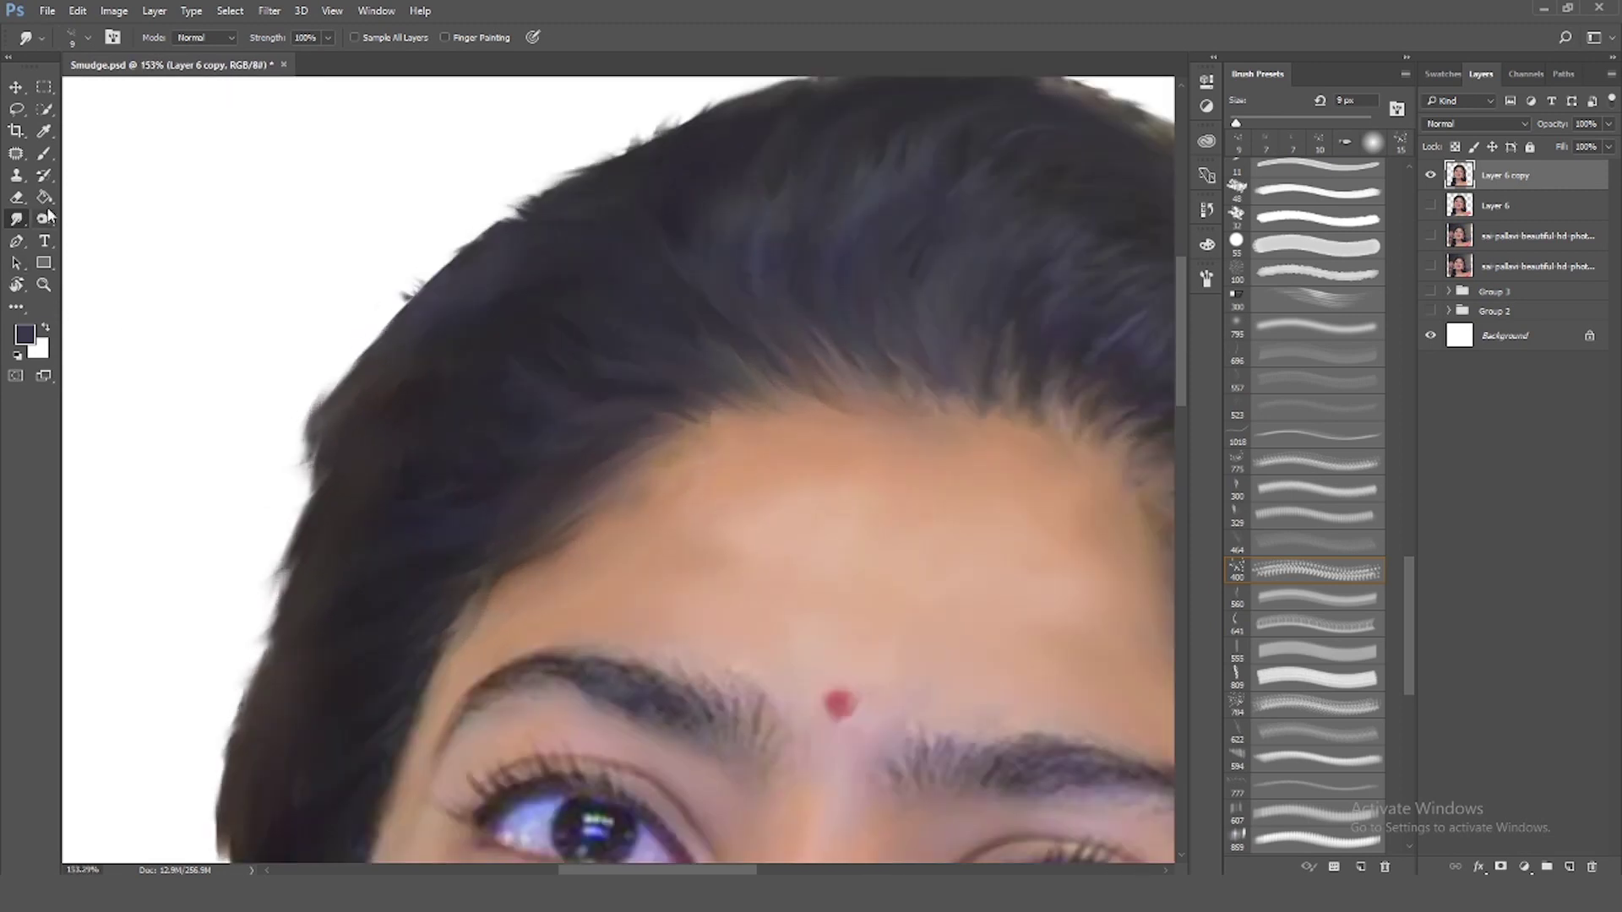
Erase rough pixels on the left hair edge and stray strands across the top of the head
key("e")
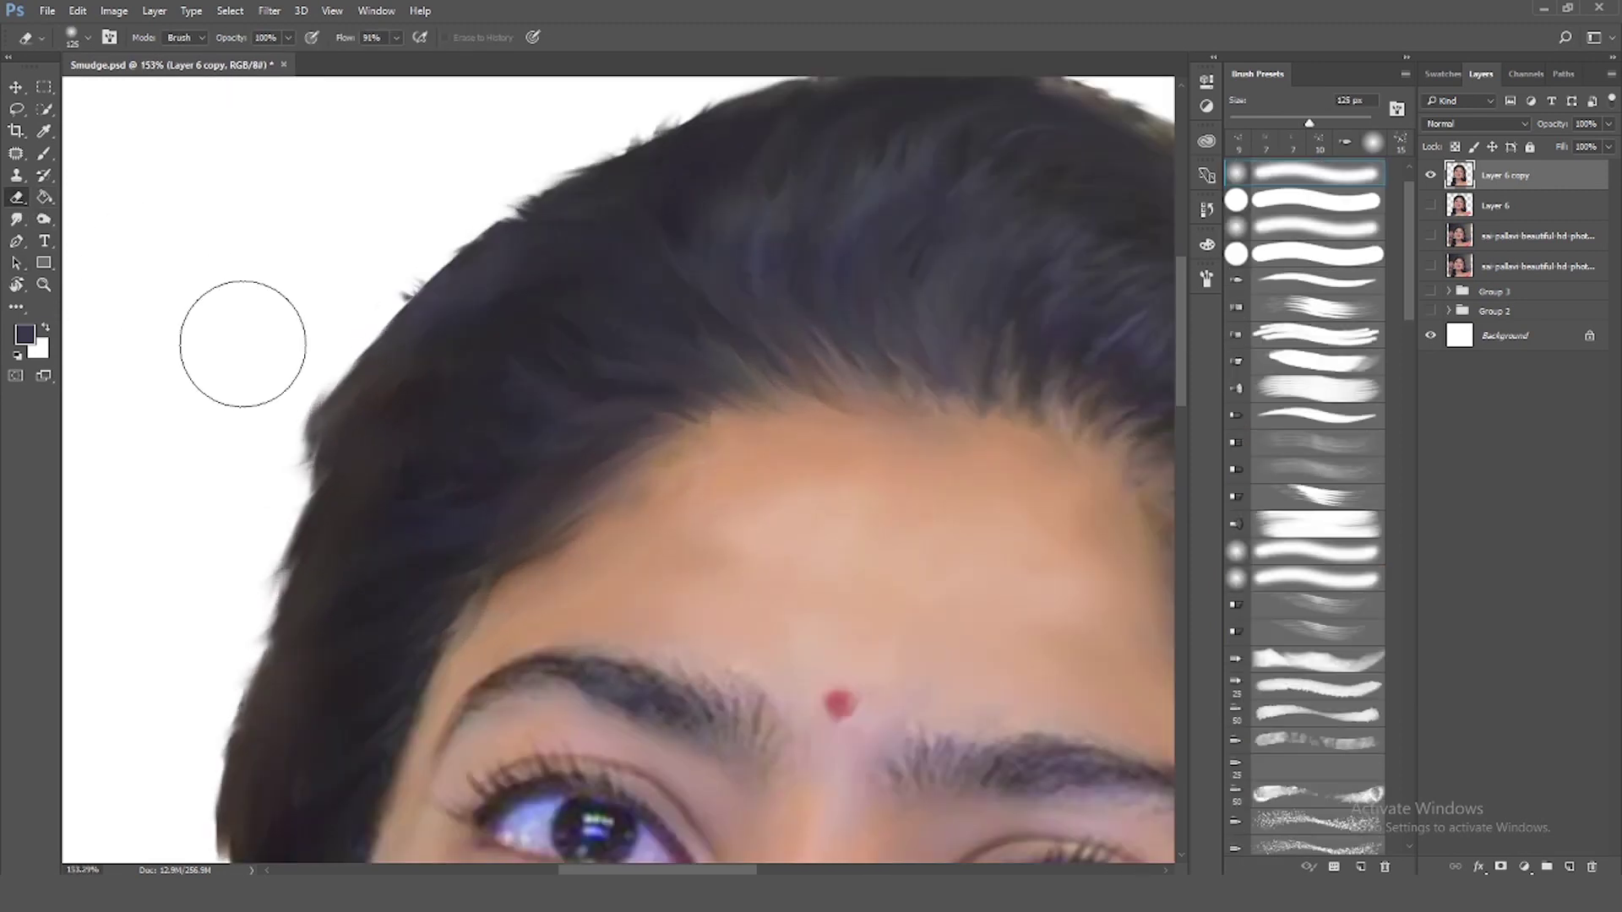
left_click_drag(310, 431, 323, 376)
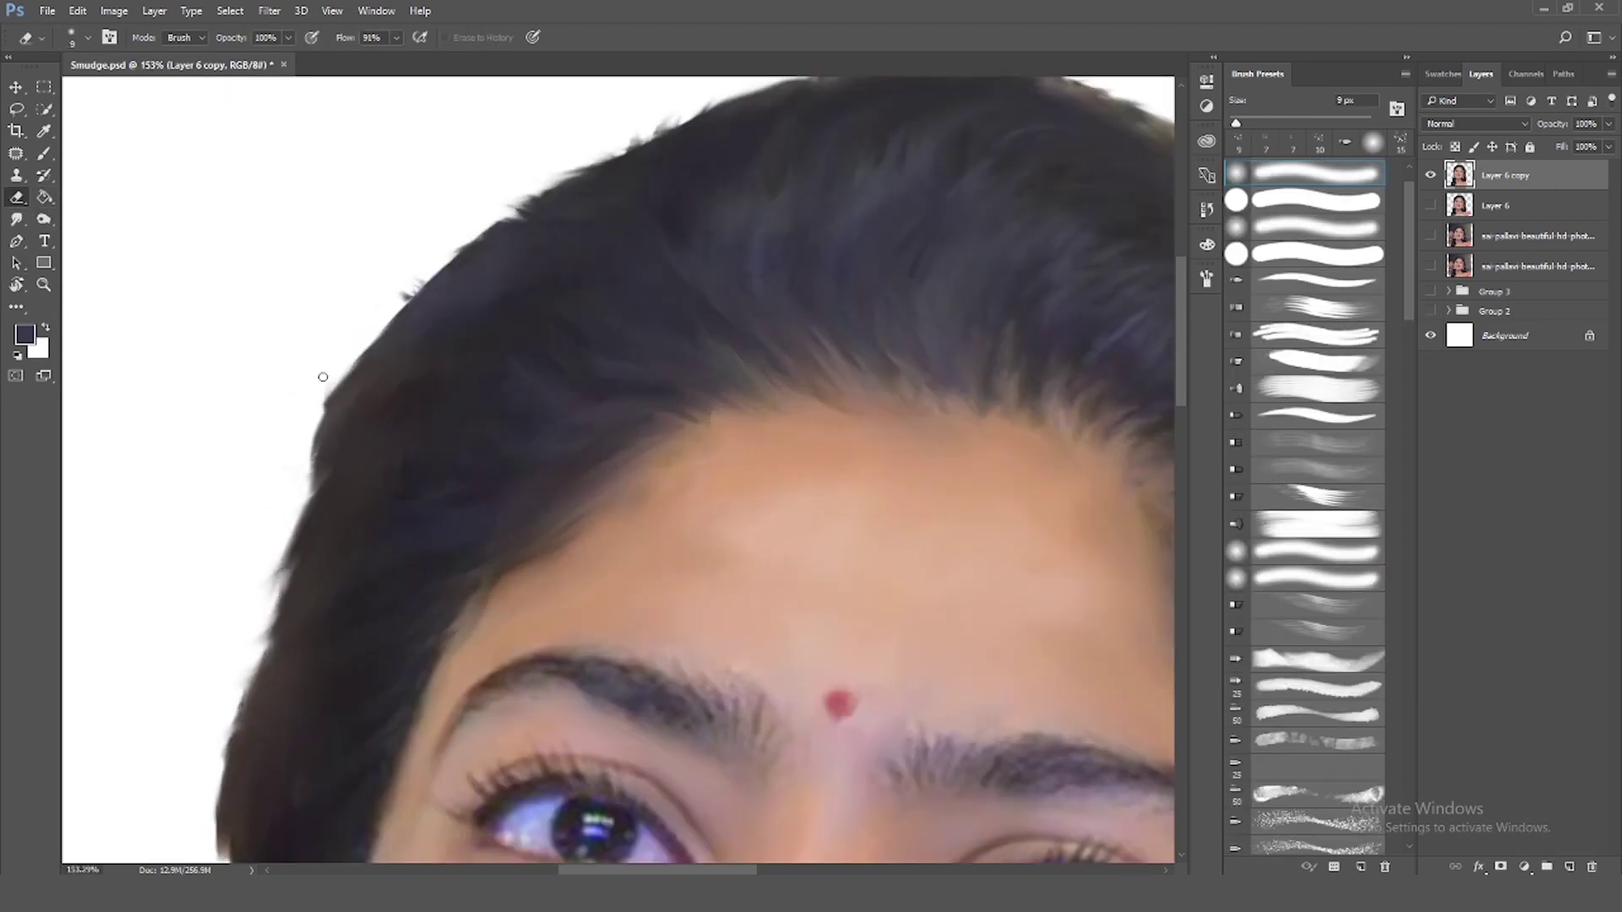
key("bracketright")
key("bracketright")
key("bracketright")
left_click_drag(712, 97, 368, 296)
scroll(368, 297, "down", 4)
scroll(333, 322, "down", 2)
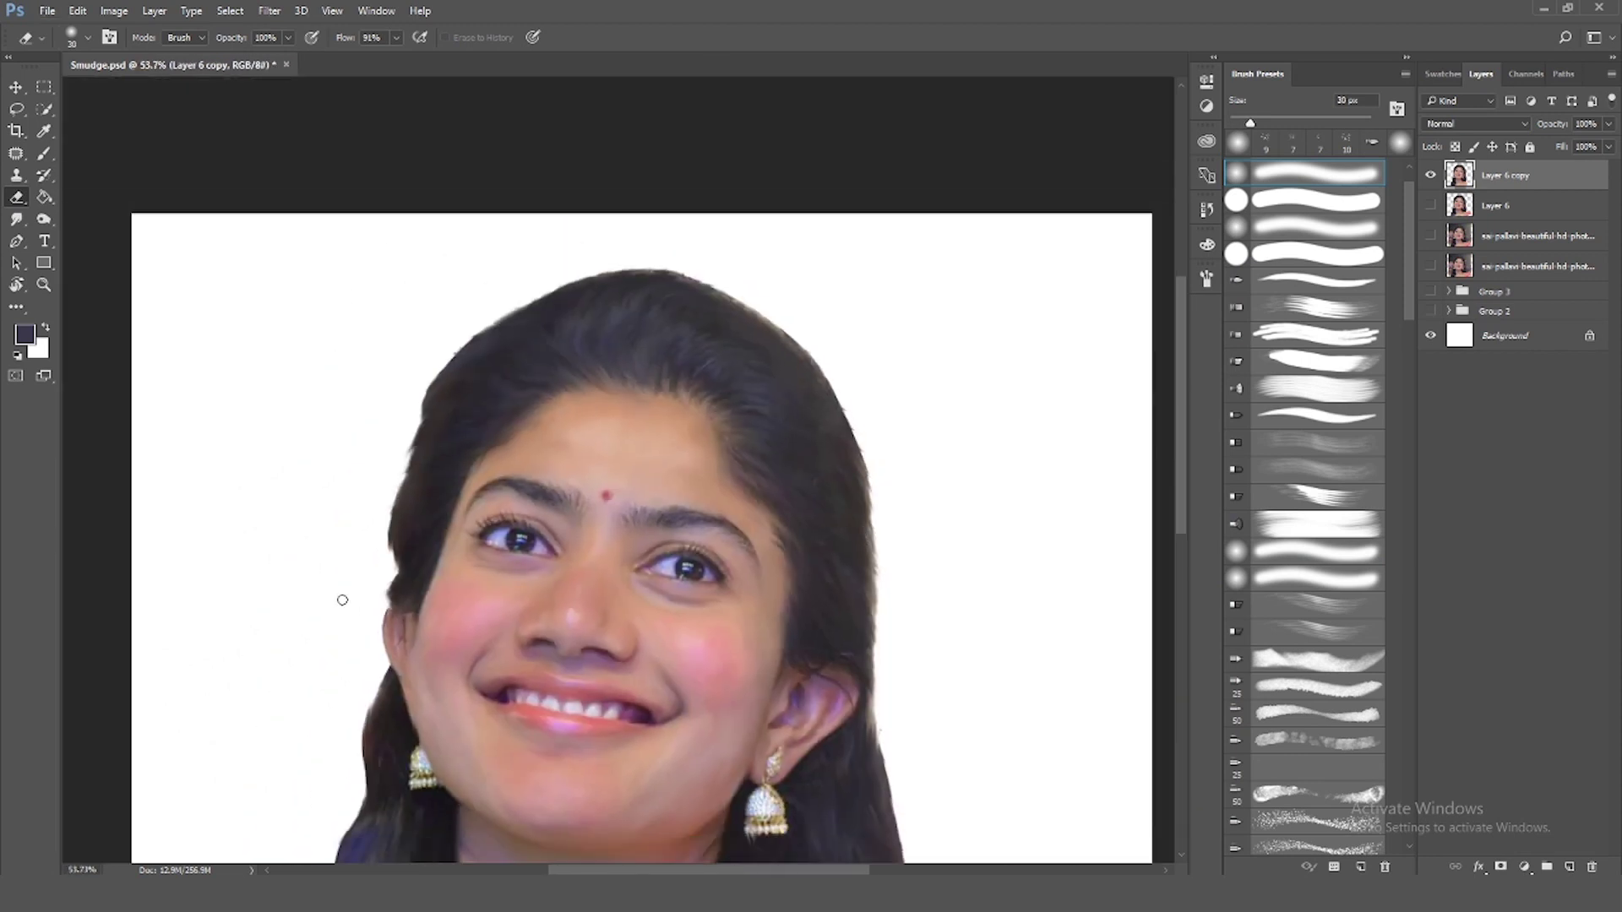
scroll(342, 600, "up", 4)
Return to the Smudge tool at a lower strength and push the hair edge by the ear outward
left_click(16, 219)
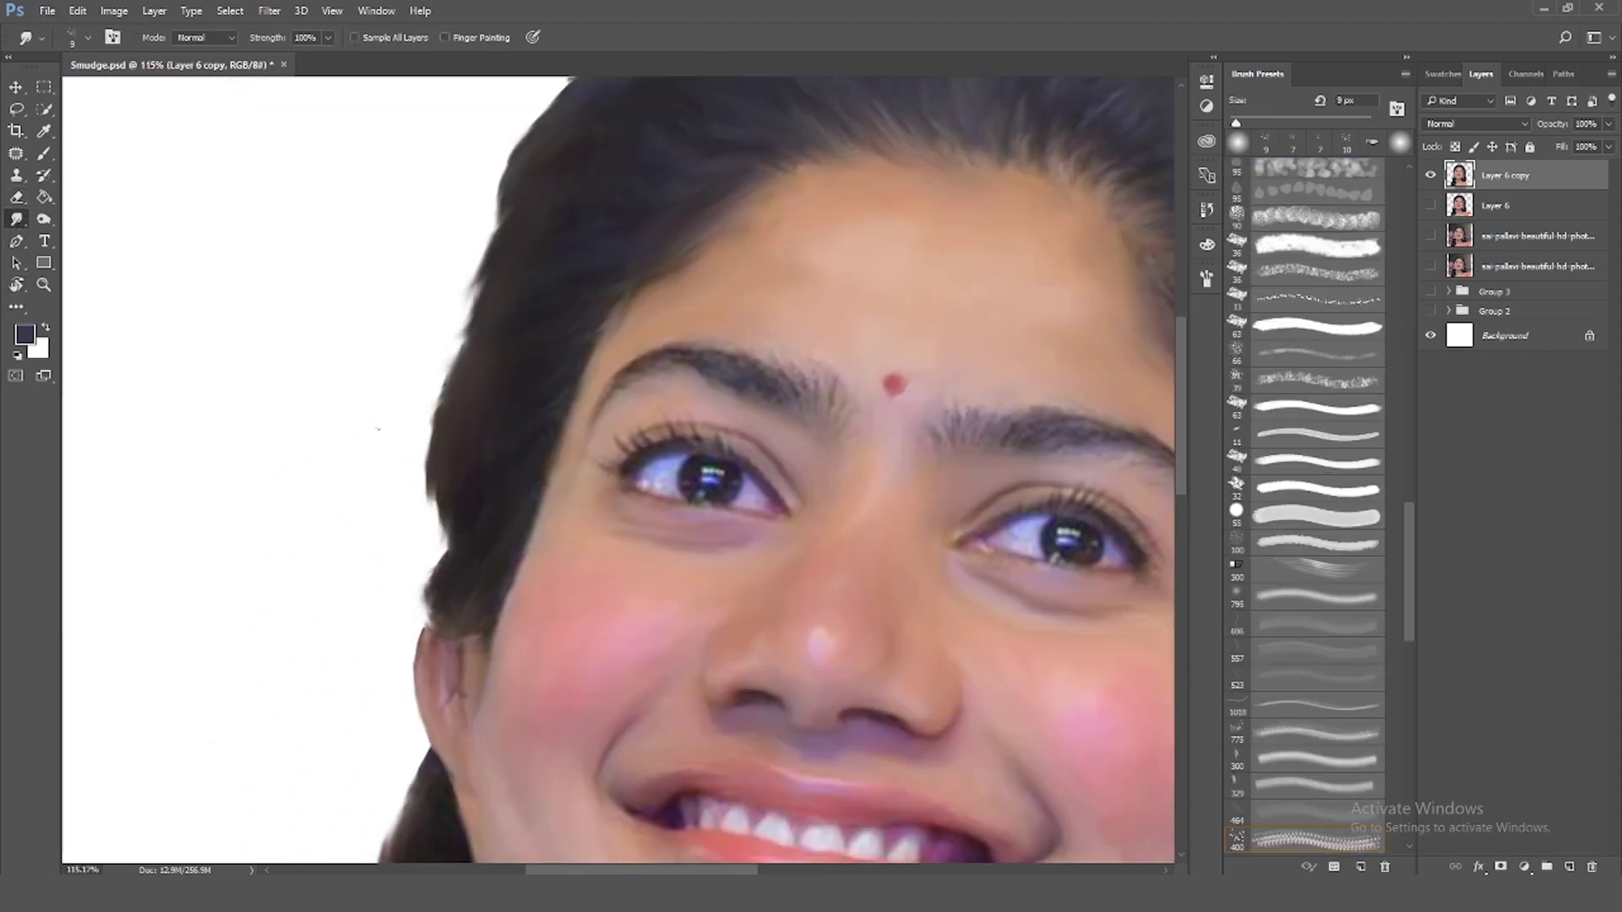
key("bracketright")
key("bracketright")
key("bracketright")
left_click_drag(328, 37, 306, 68)
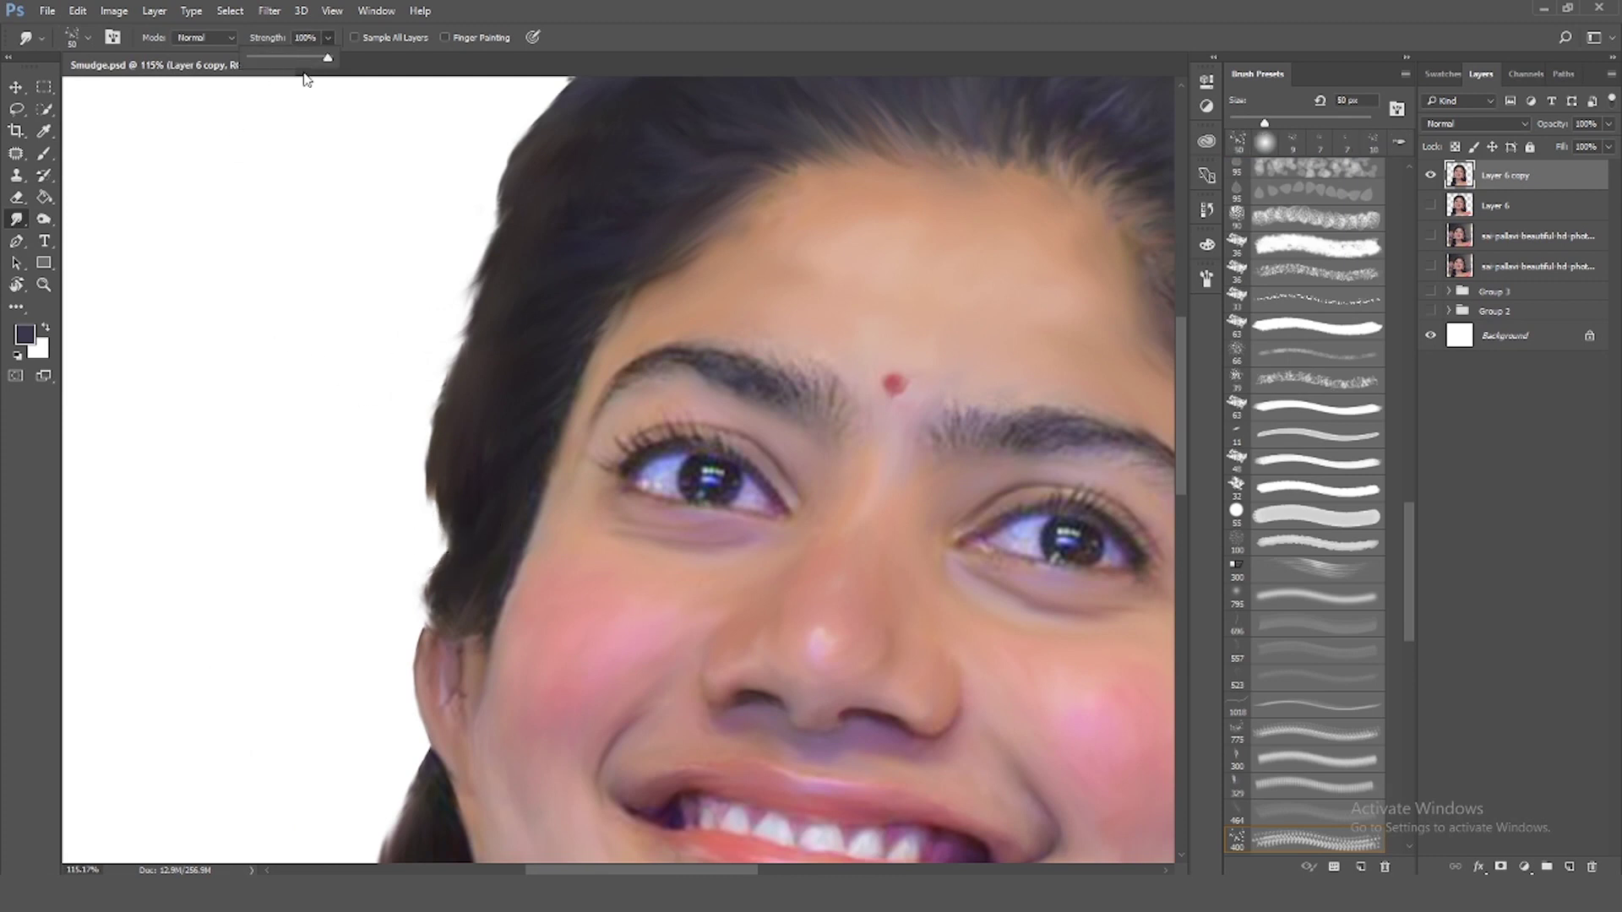
mouse_move(448, 530)
left_mouse_down()
mouse_move(428, 612)
mouse_move(442, 561)
left_mouse_up()
Retune smudge strength to about 48% with a fine brush tip, then review the whole portrait
key("4")
key("8")
left_click_drag(355, 59, 360, 58)
key("bracketleft")
key("bracketleft")
key("bracketleft")
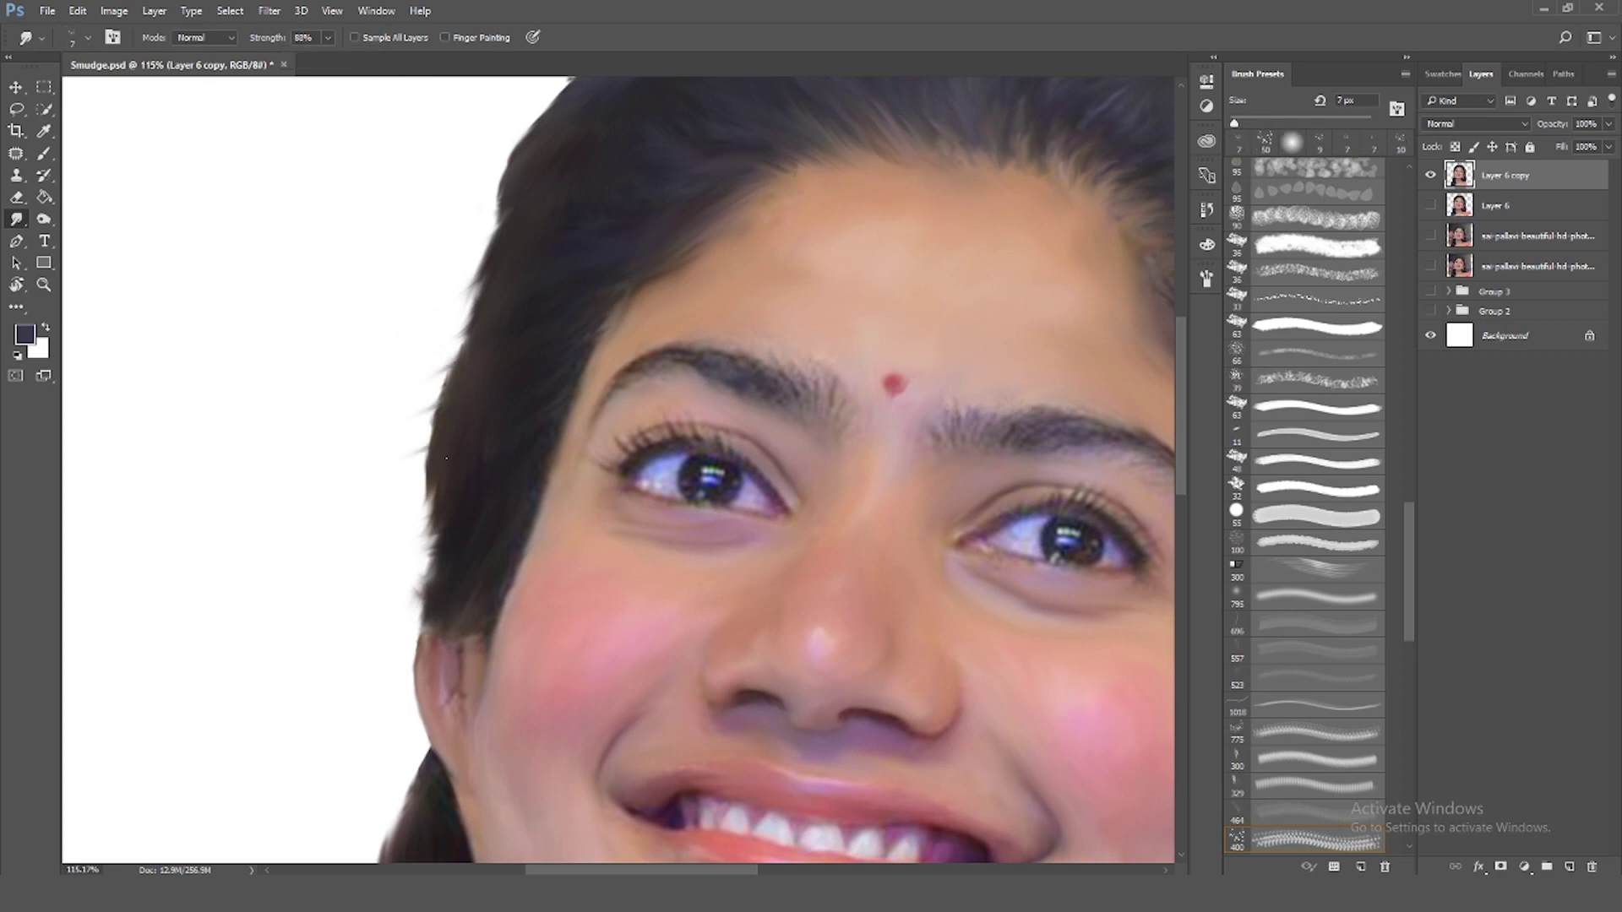
key("ctrl+0")
left_click_drag(327, 37, 333, 52)
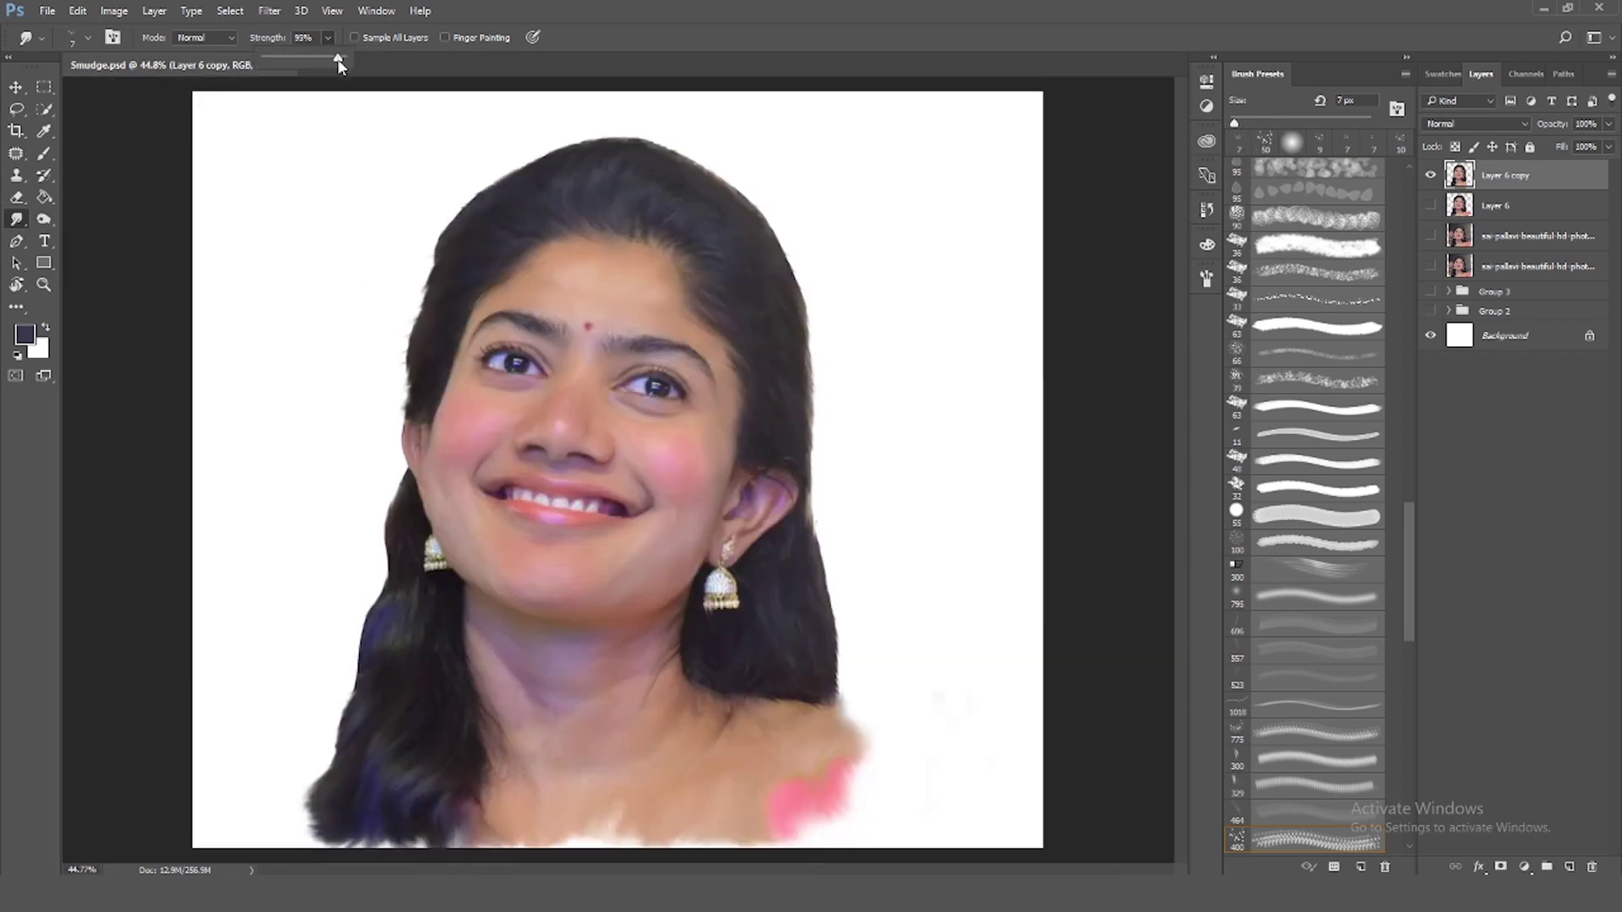
scroll(354, 202, "up", 2)
scroll(693, 231, "up", 2)
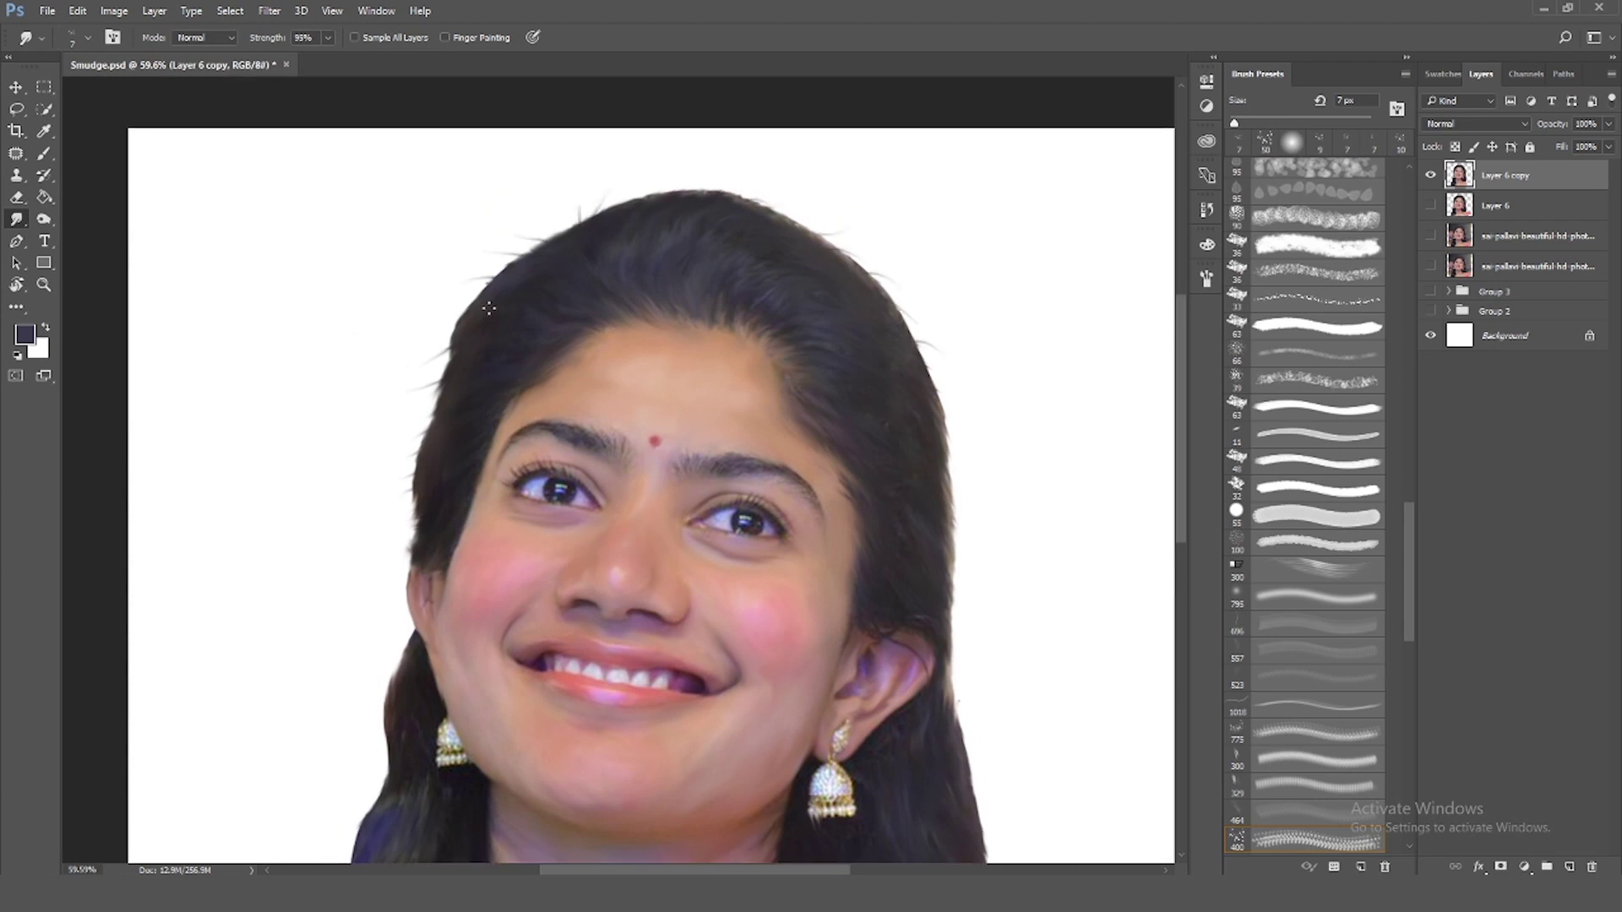
scroll(382, 544, "down", 2)
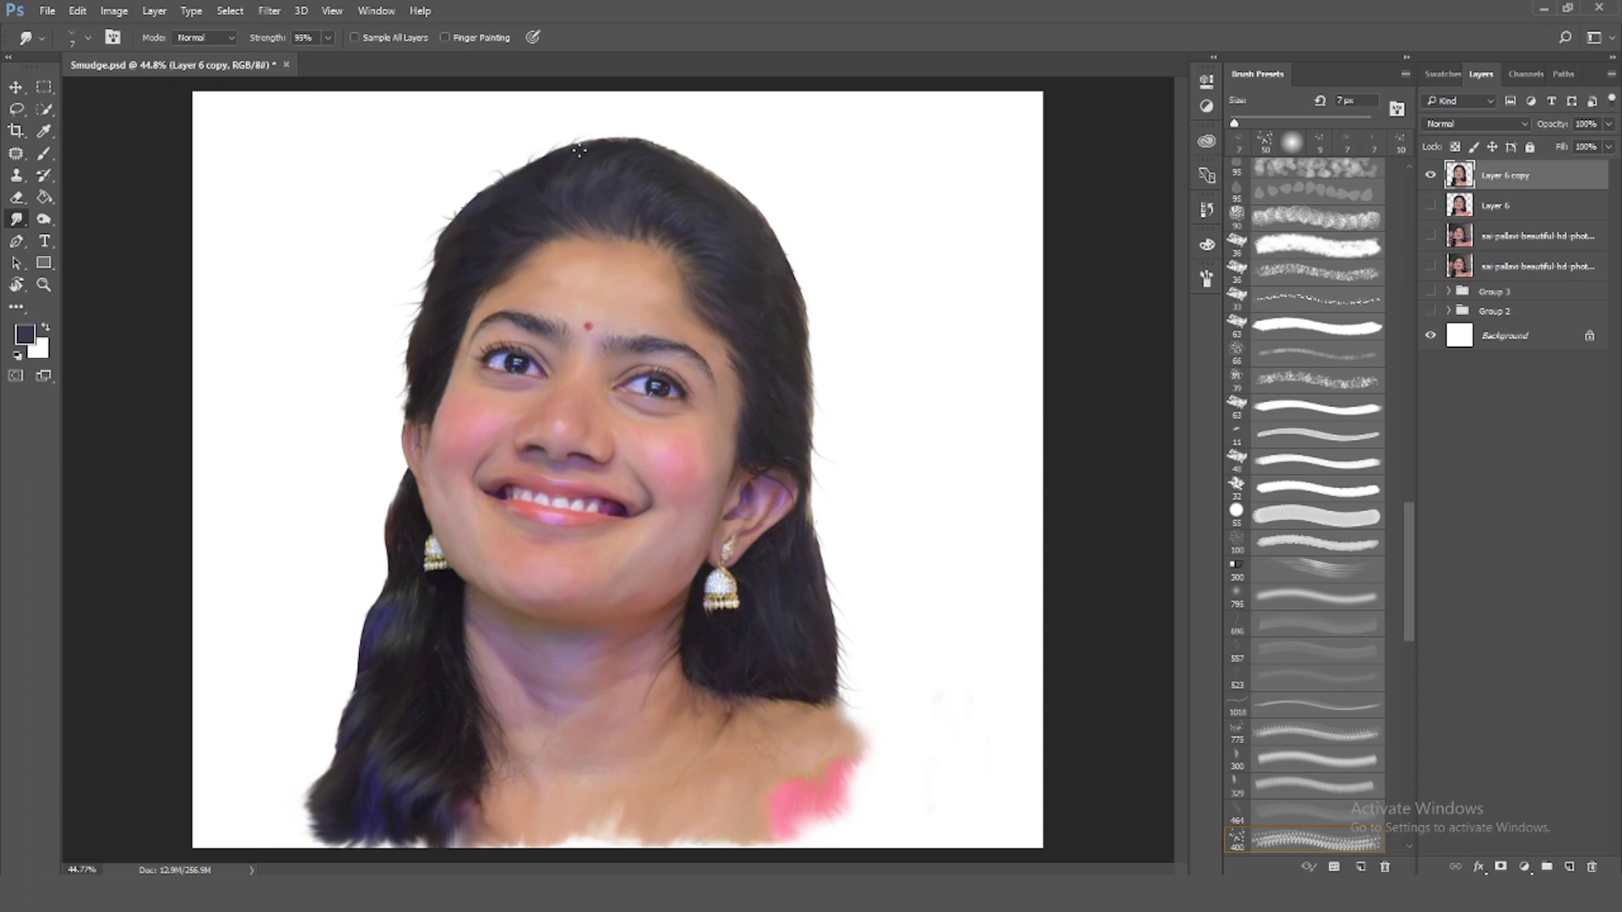
scroll(564, 169, "up", 2)
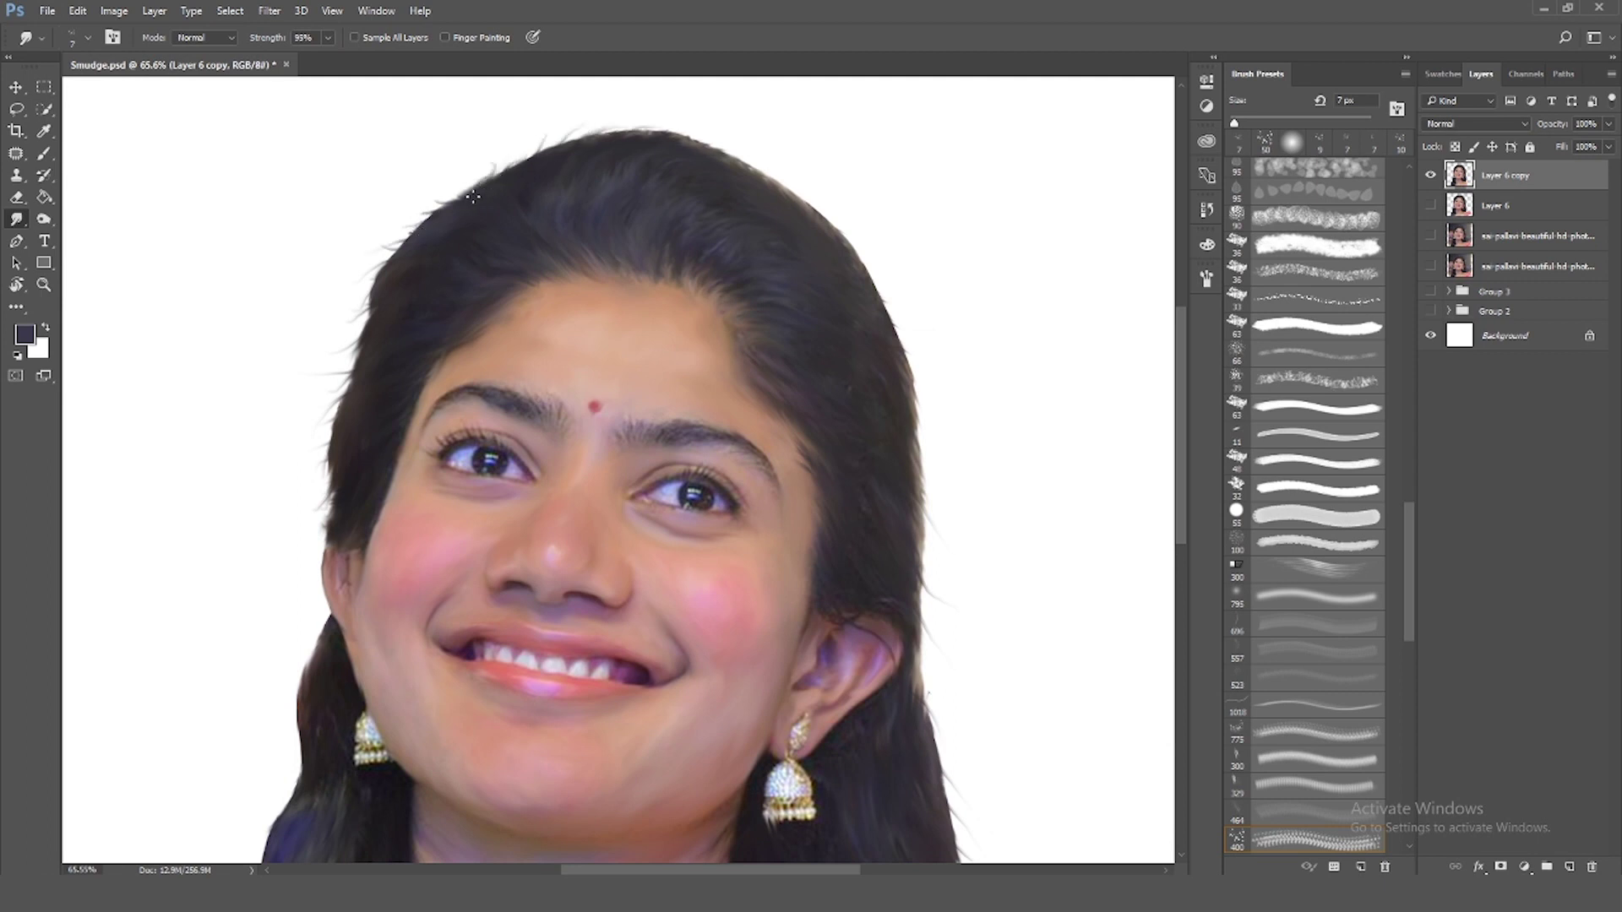
scroll(364, 384, "down", 2)
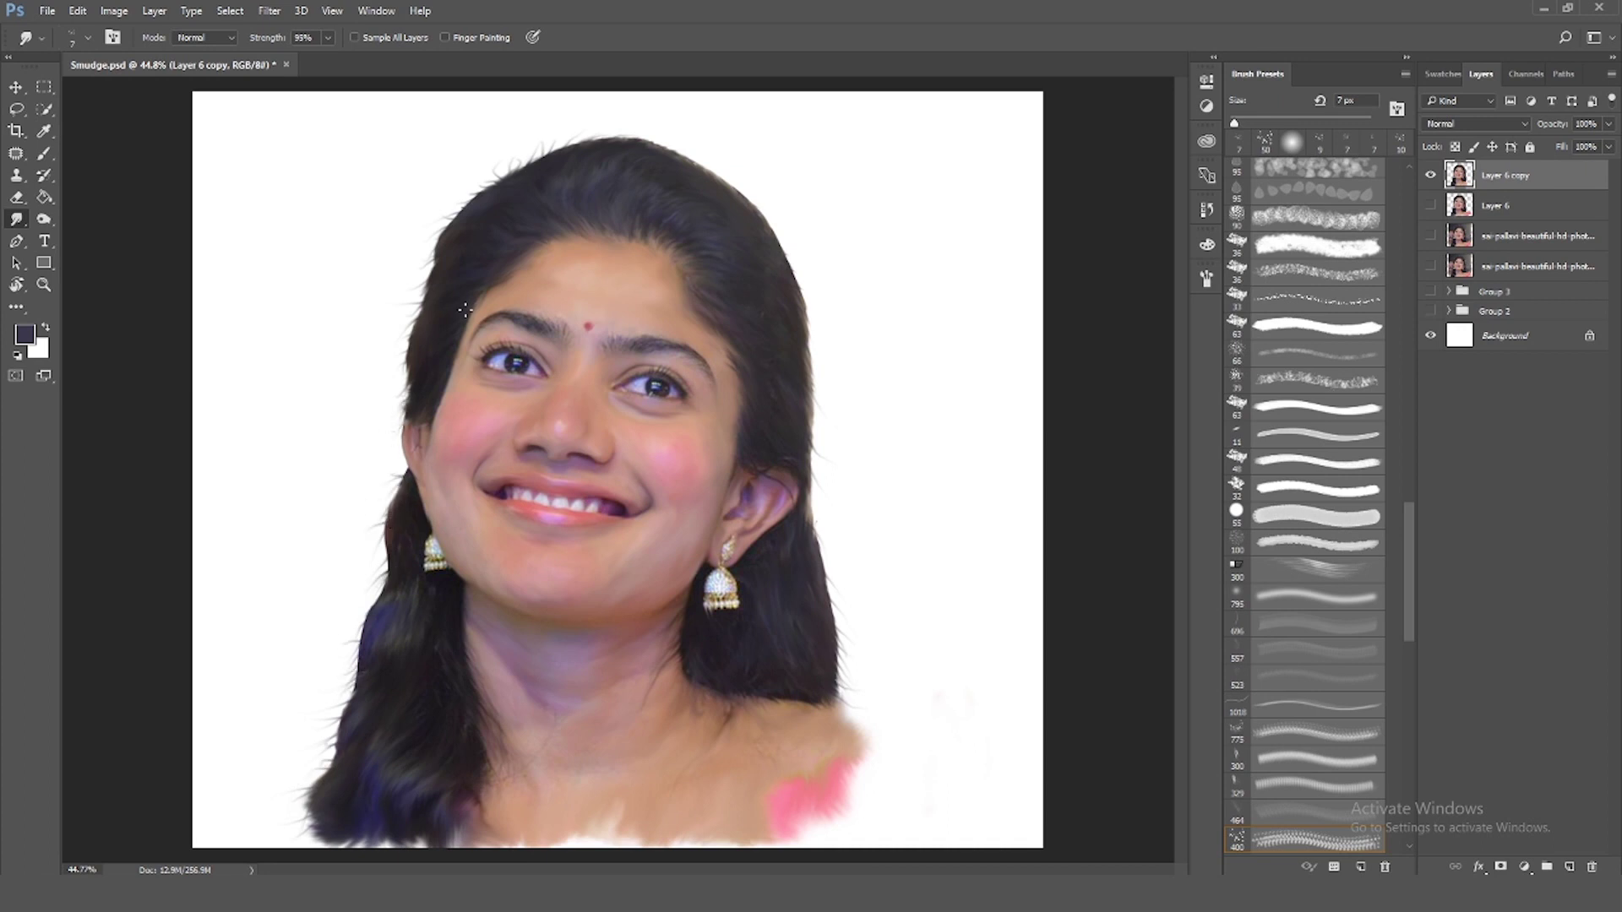
scroll(465, 311, "up", 2)
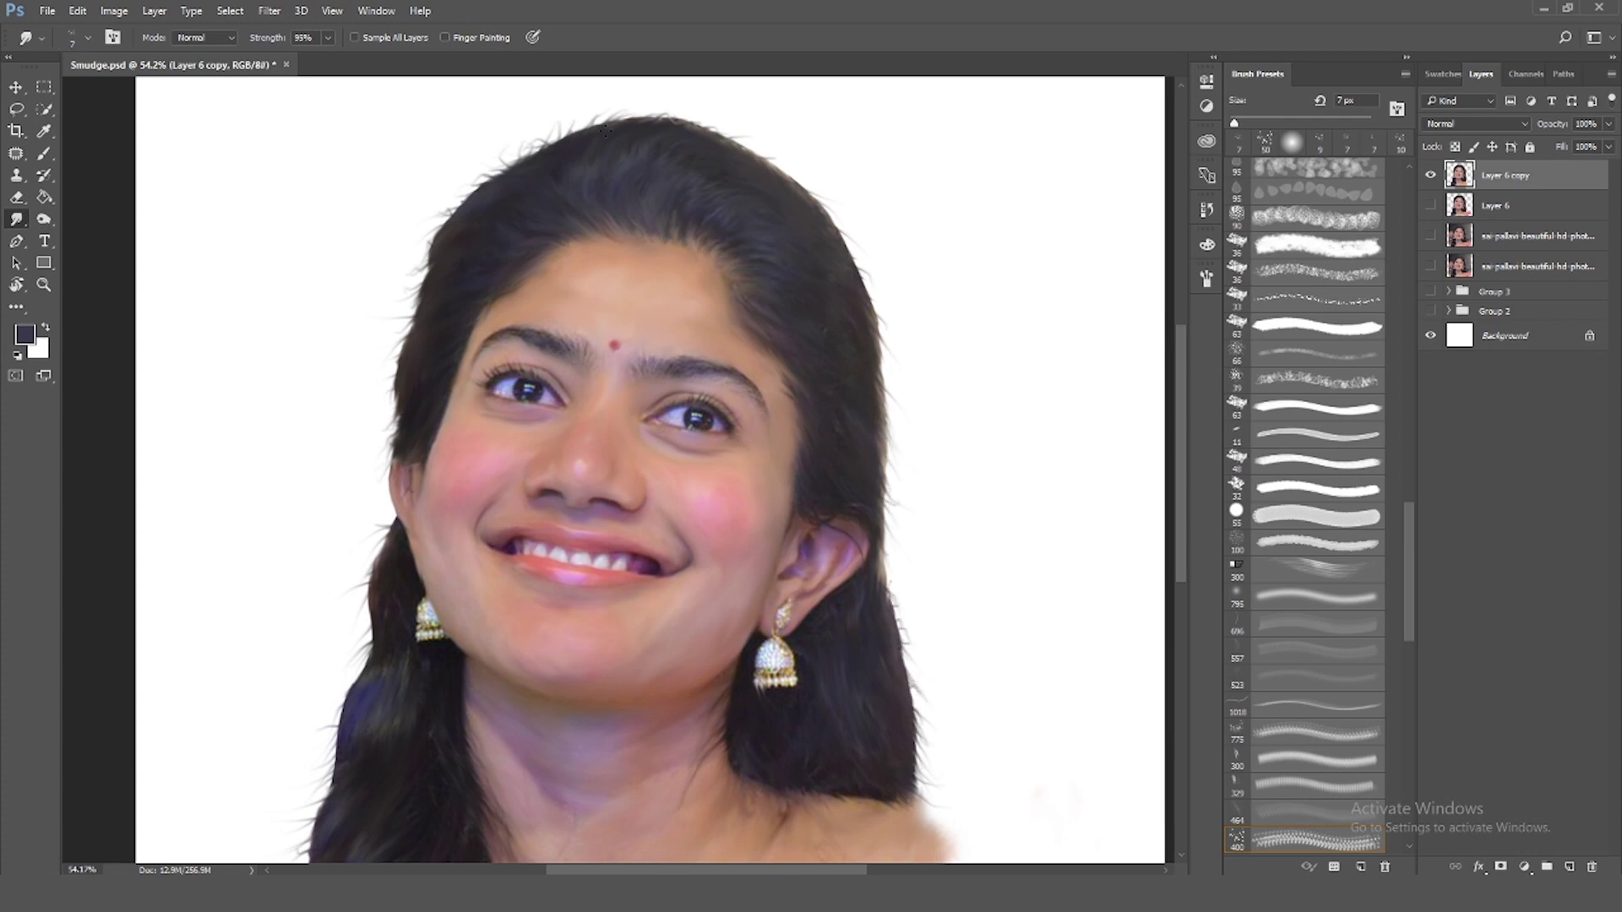
scroll(792, 239, "down", 3)
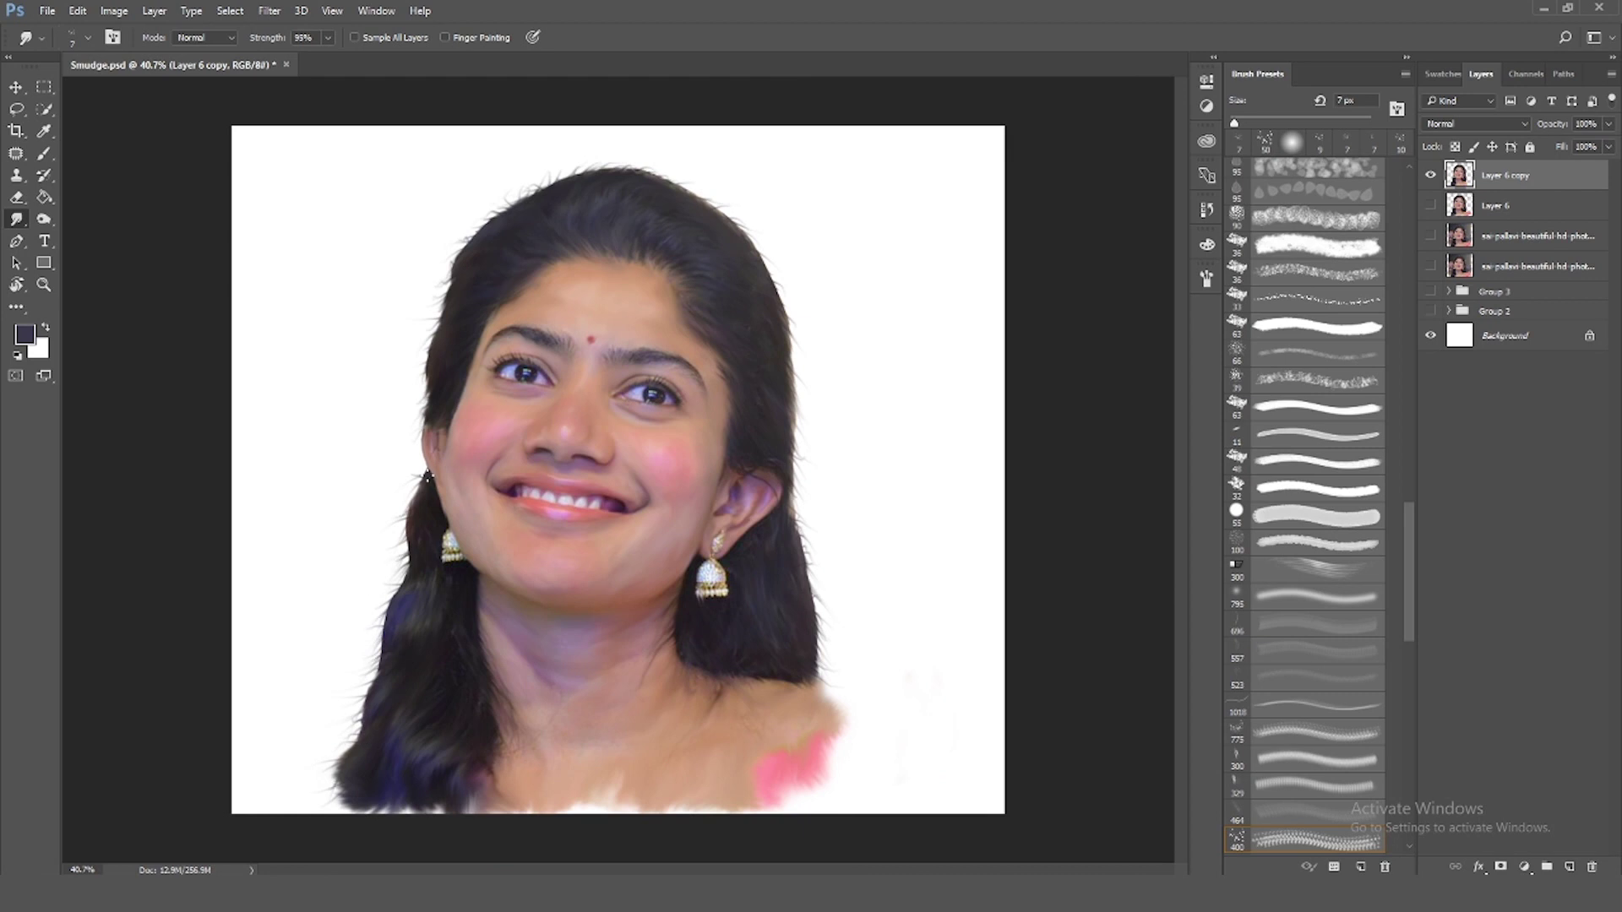
scroll(425, 488, "up", 4)
scroll(405, 473, "up", 1)
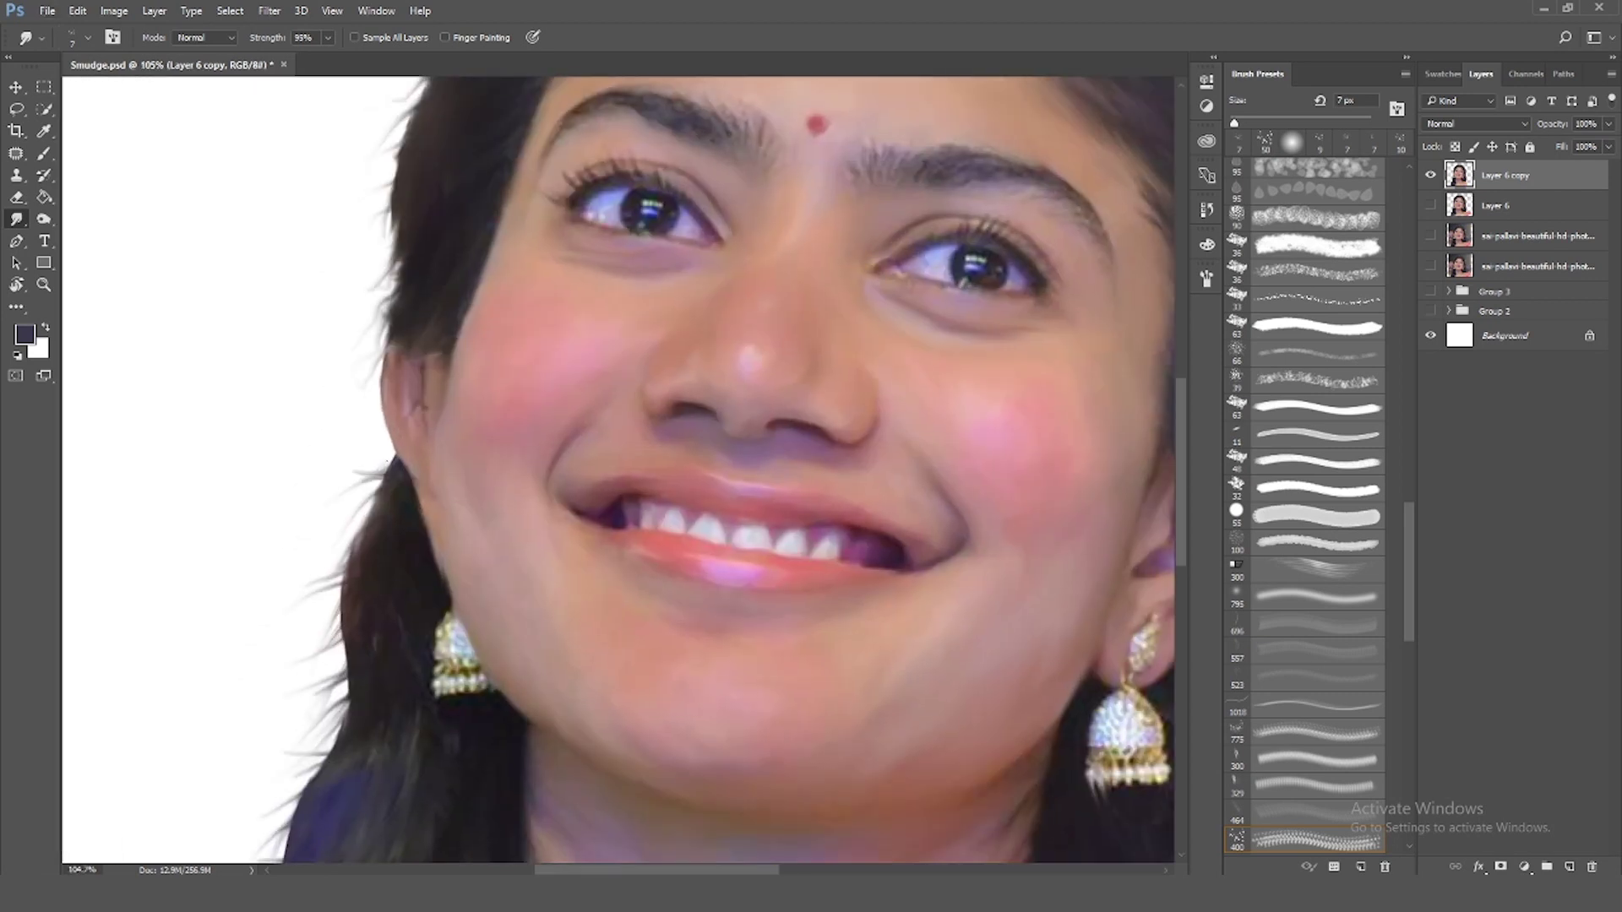
scroll(383, 504, "down", 5)
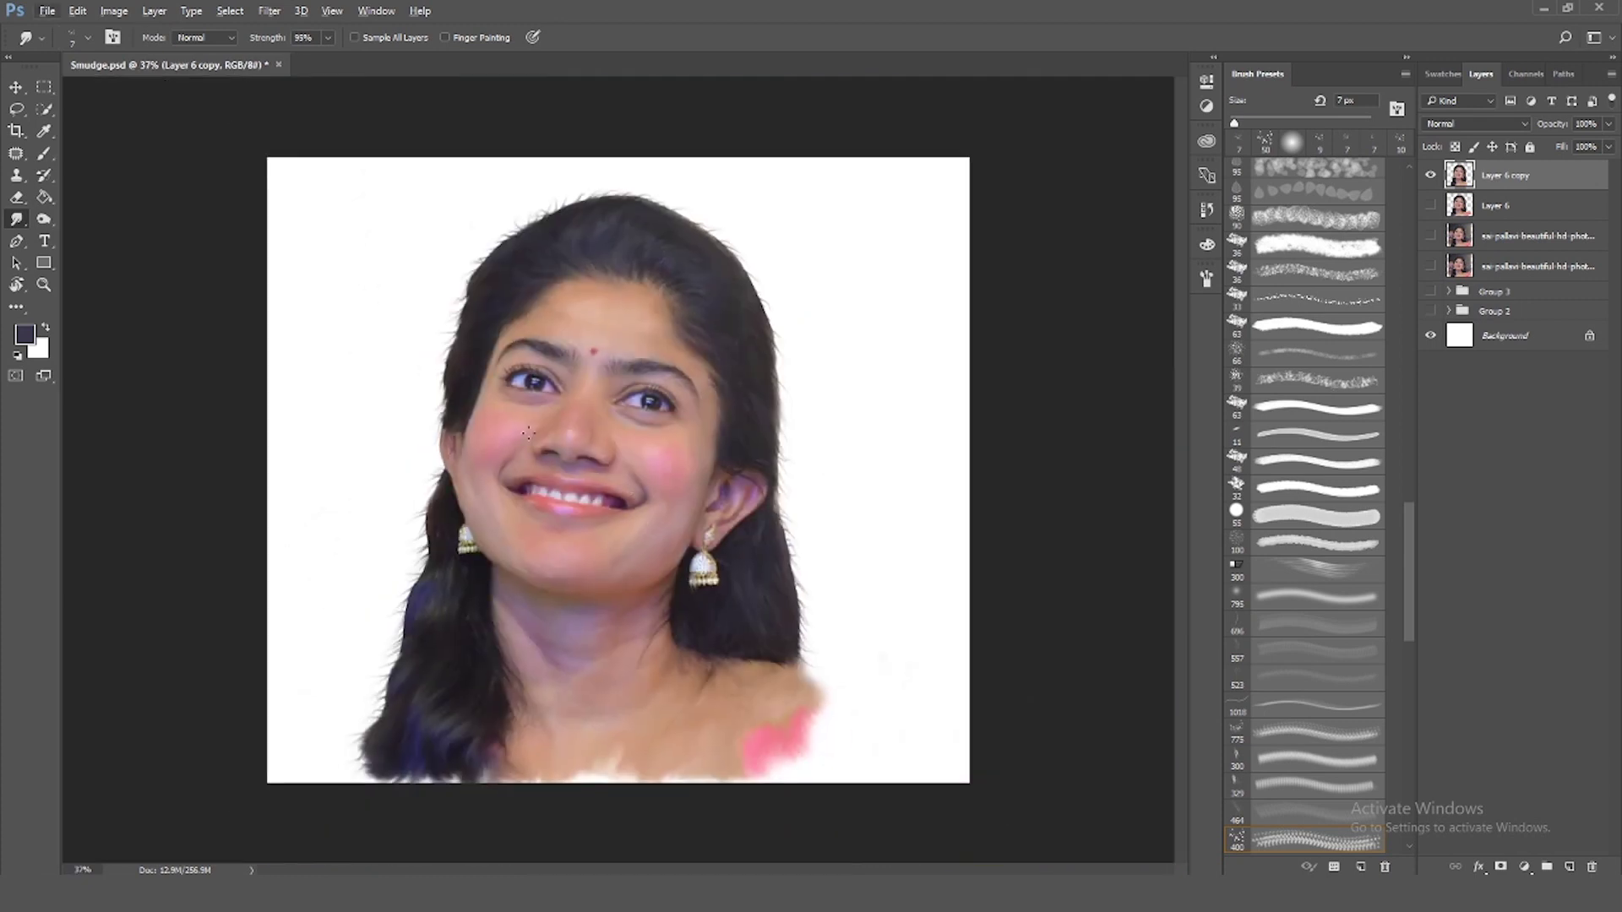
scroll(525, 341, "up", 5)
scroll(581, 533, "up", 5)
Slightly reduce smudge strength and shrink the brush for eyebrow detail
right_click(541, 522, "alt")
left_click_drag(306, 64, 304, 64)
key("bracketleft")
key("bracketleft")
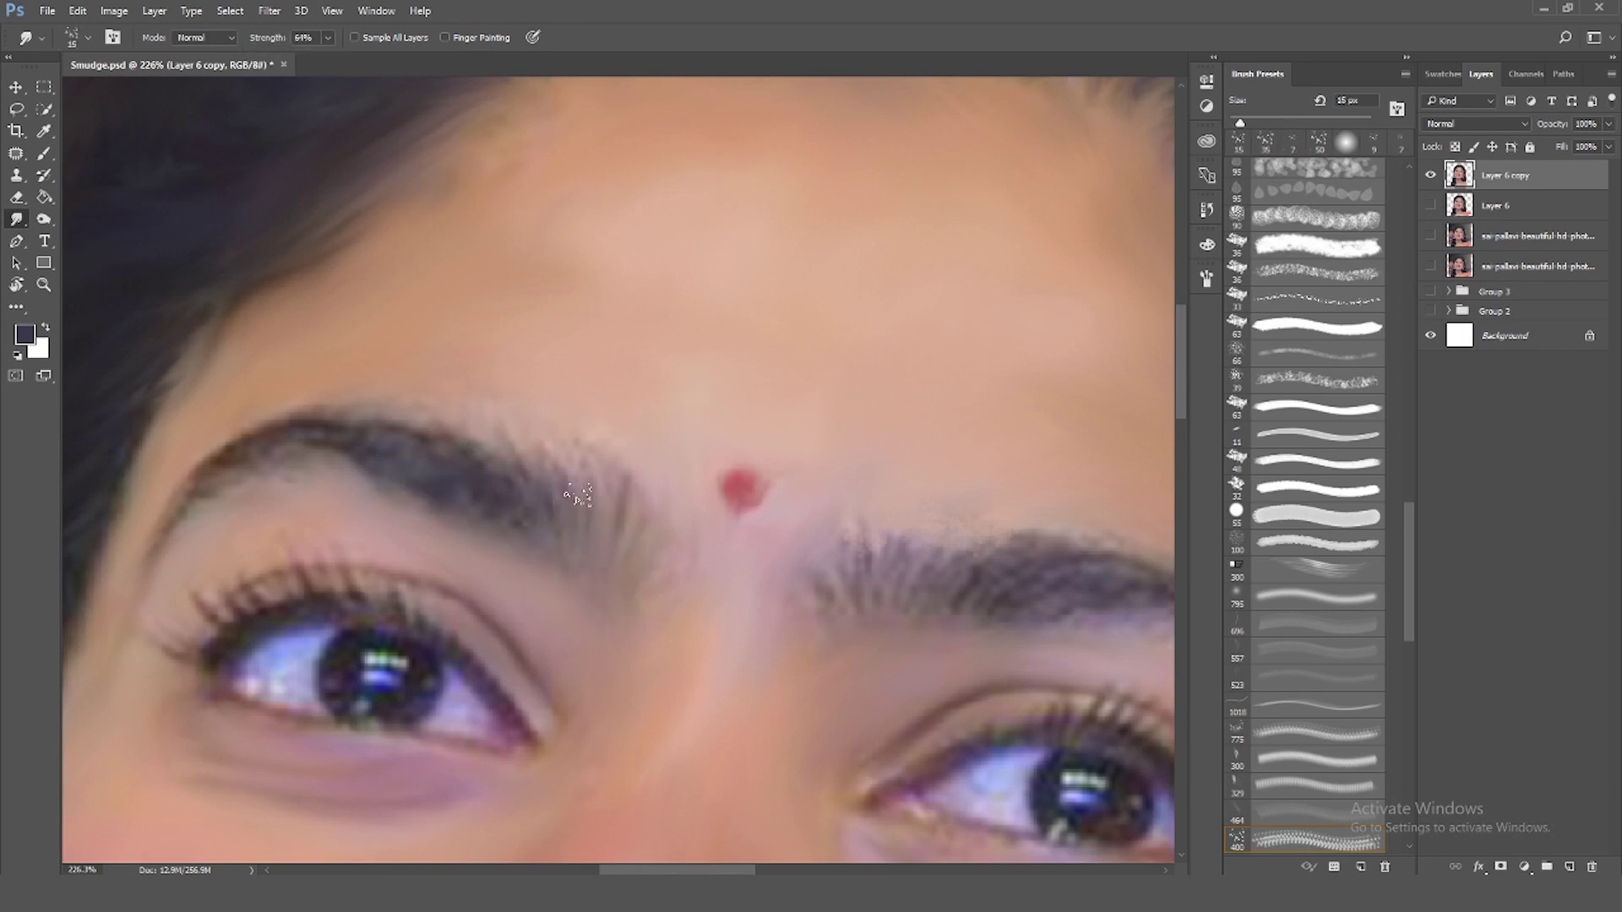
key("bracketleft")
key("bracketleft")
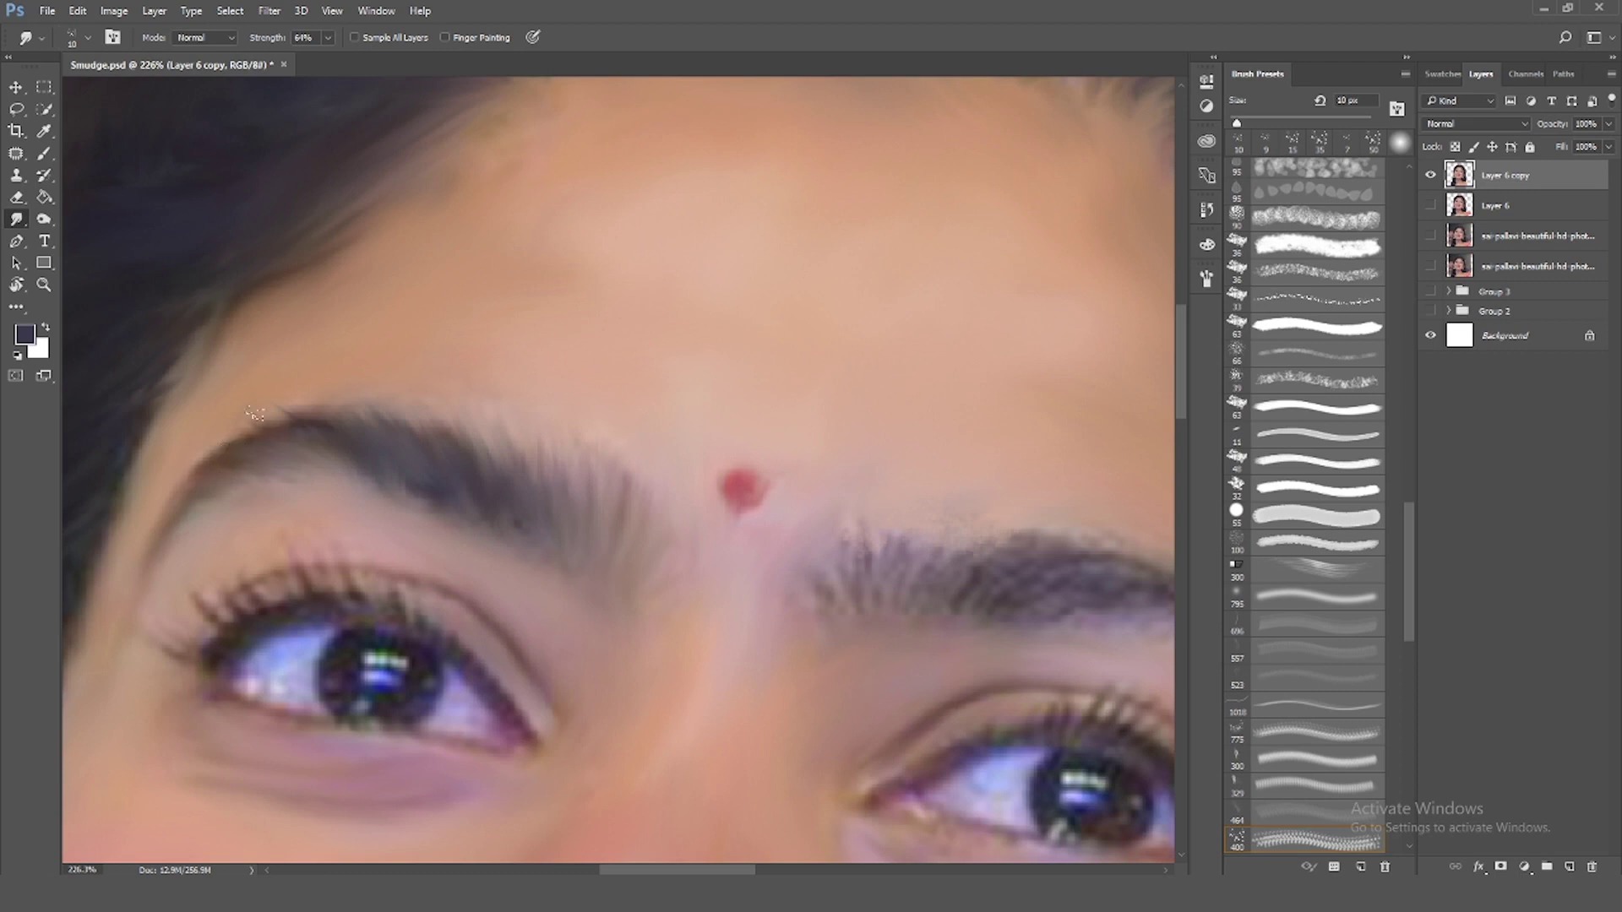
scroll(541, 734, "right", 3)
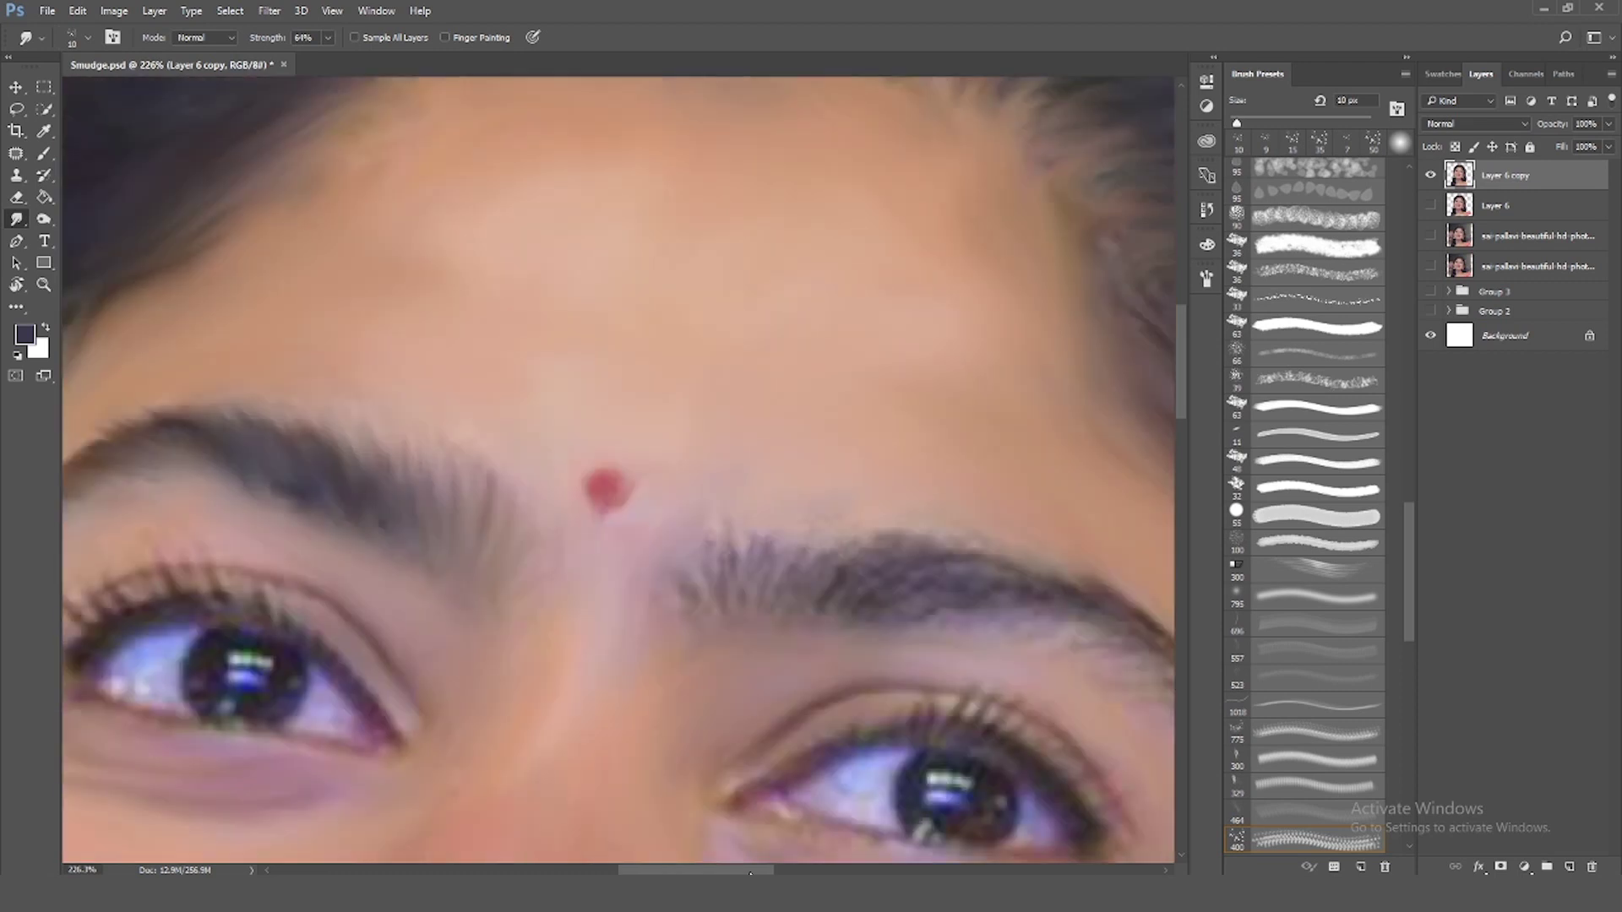
scroll(488, 619, "right", 5)
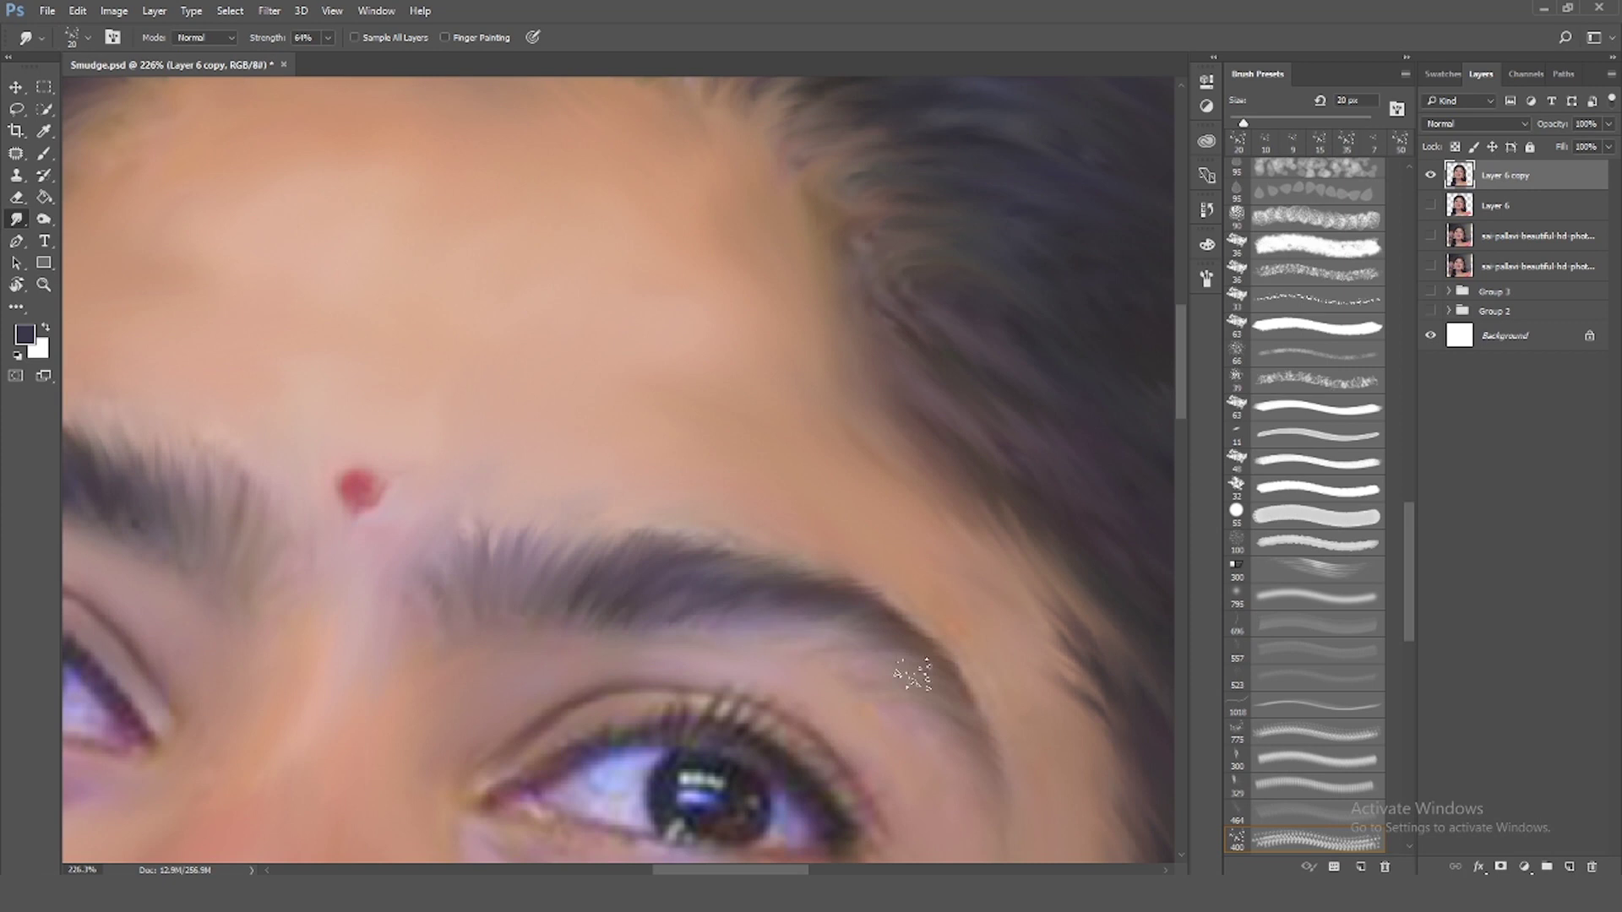
Fine-tune the smudge brush size while panning and zooming across both eyebrows
key("bracketleft")
scroll(996, 752, "down", 2)
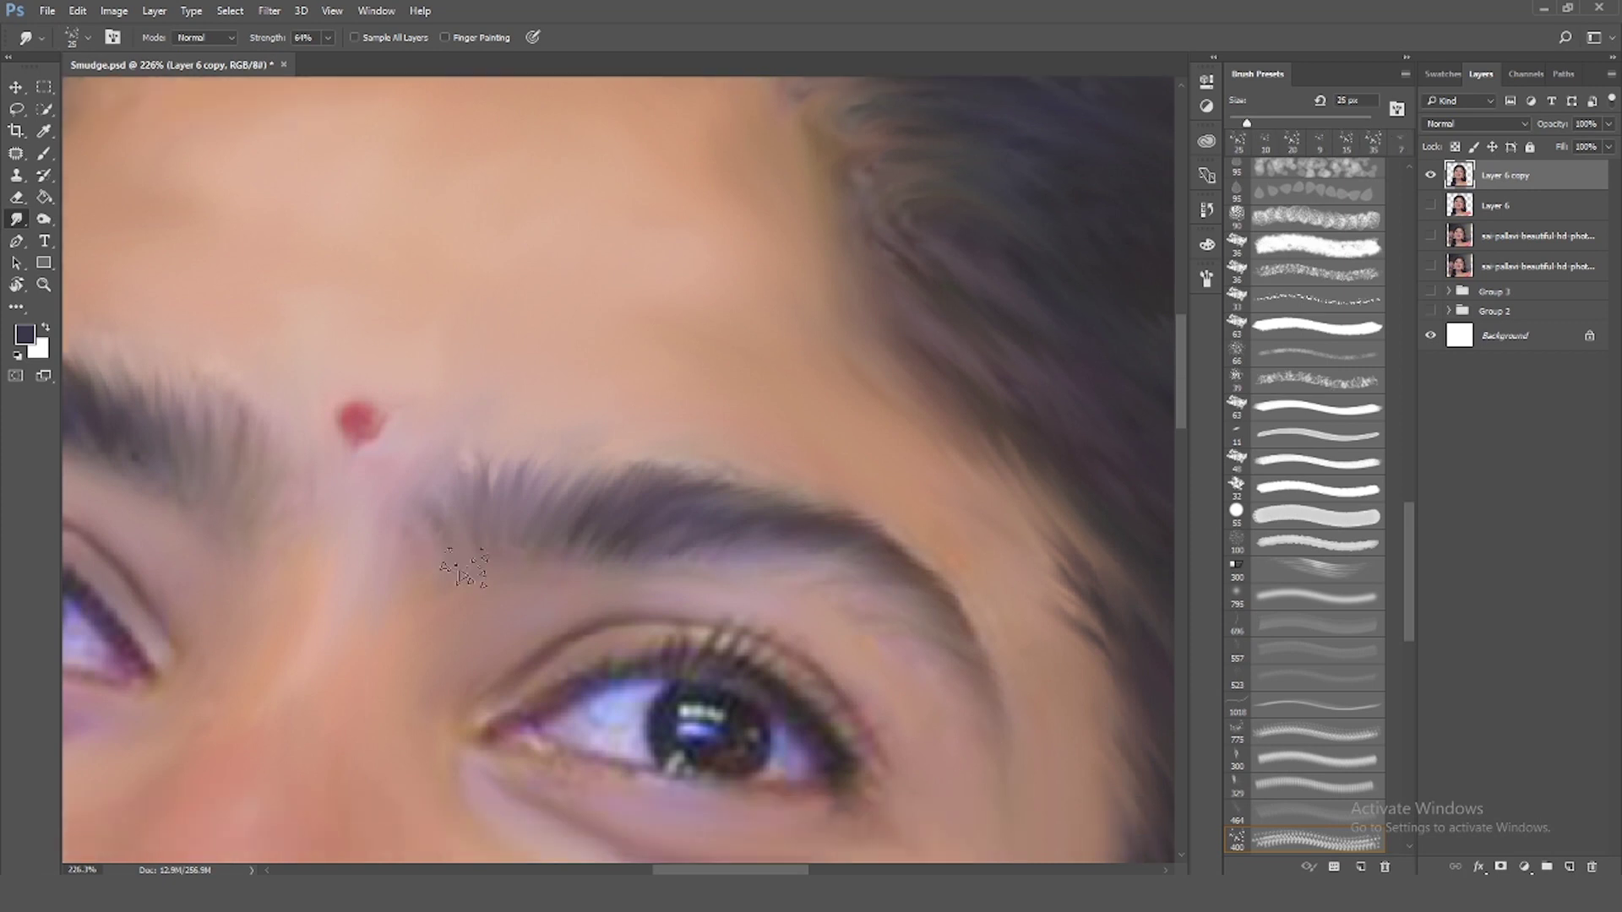
scroll(591, 473, "left", 2)
scroll(667, 440, "left", 5)
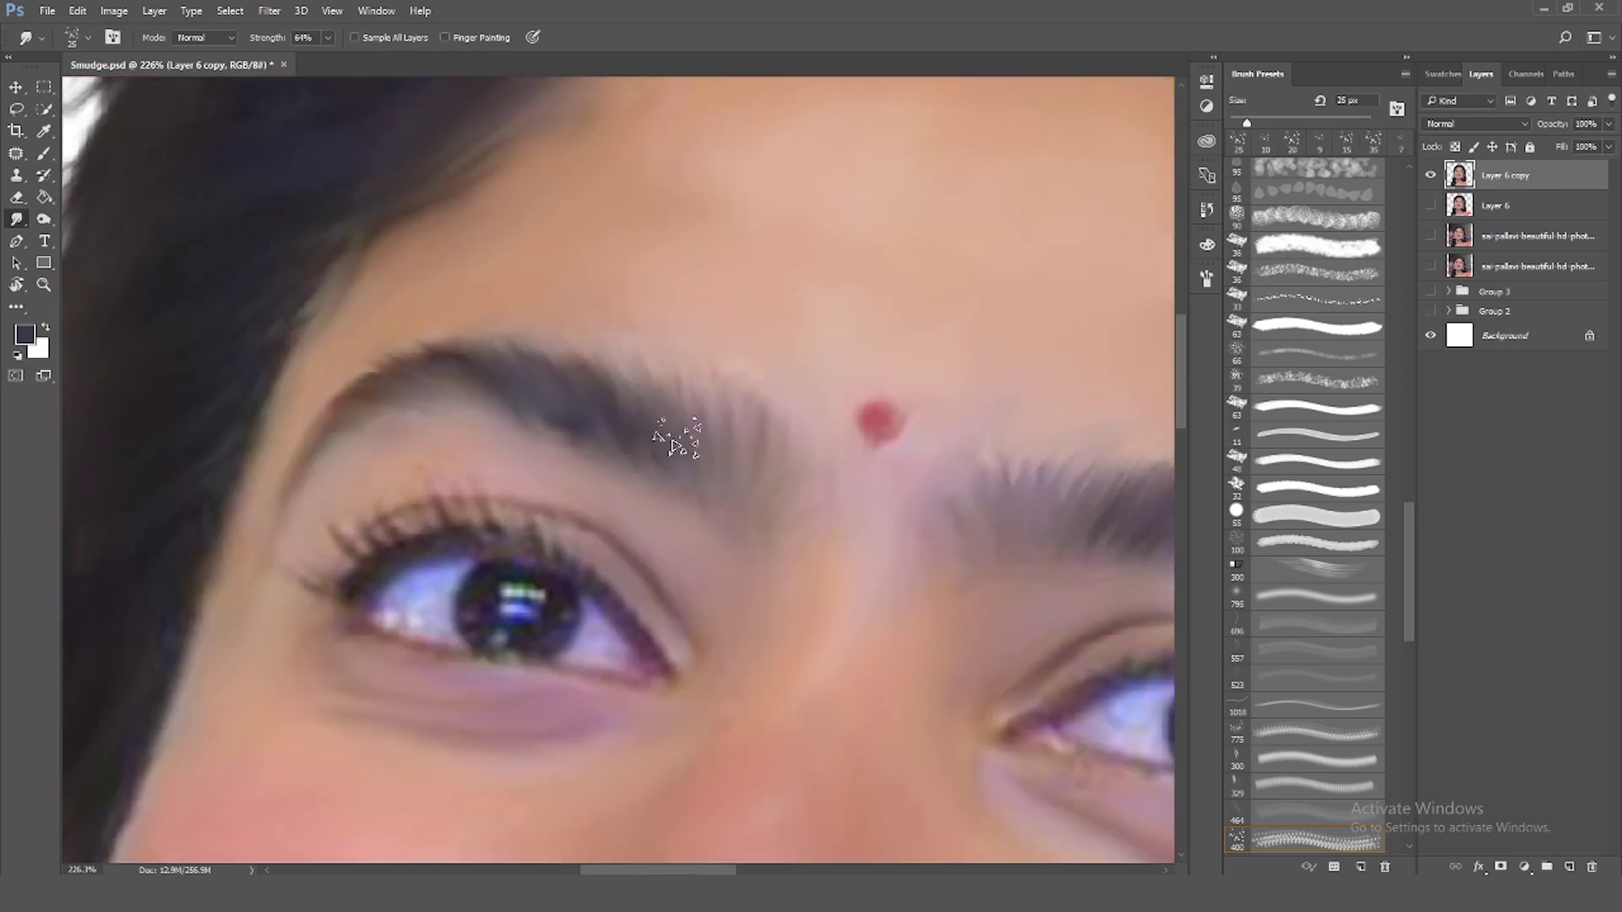
key("bracketleft")
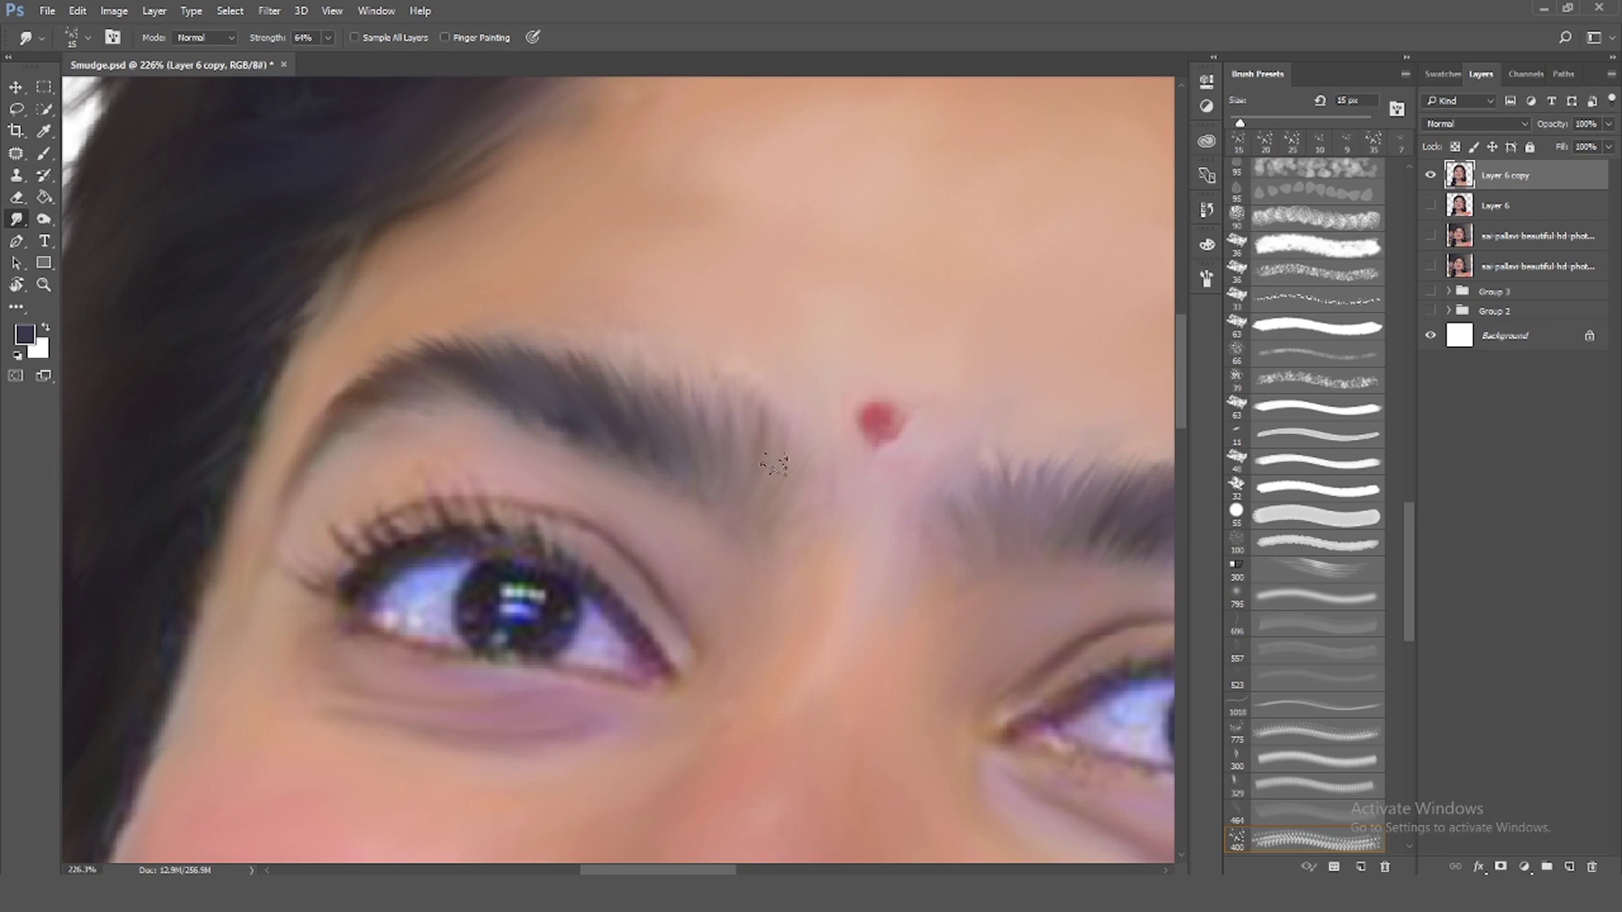
key("bracketleft")
key("bracketleft")
scroll(862, 420, "down", 6)
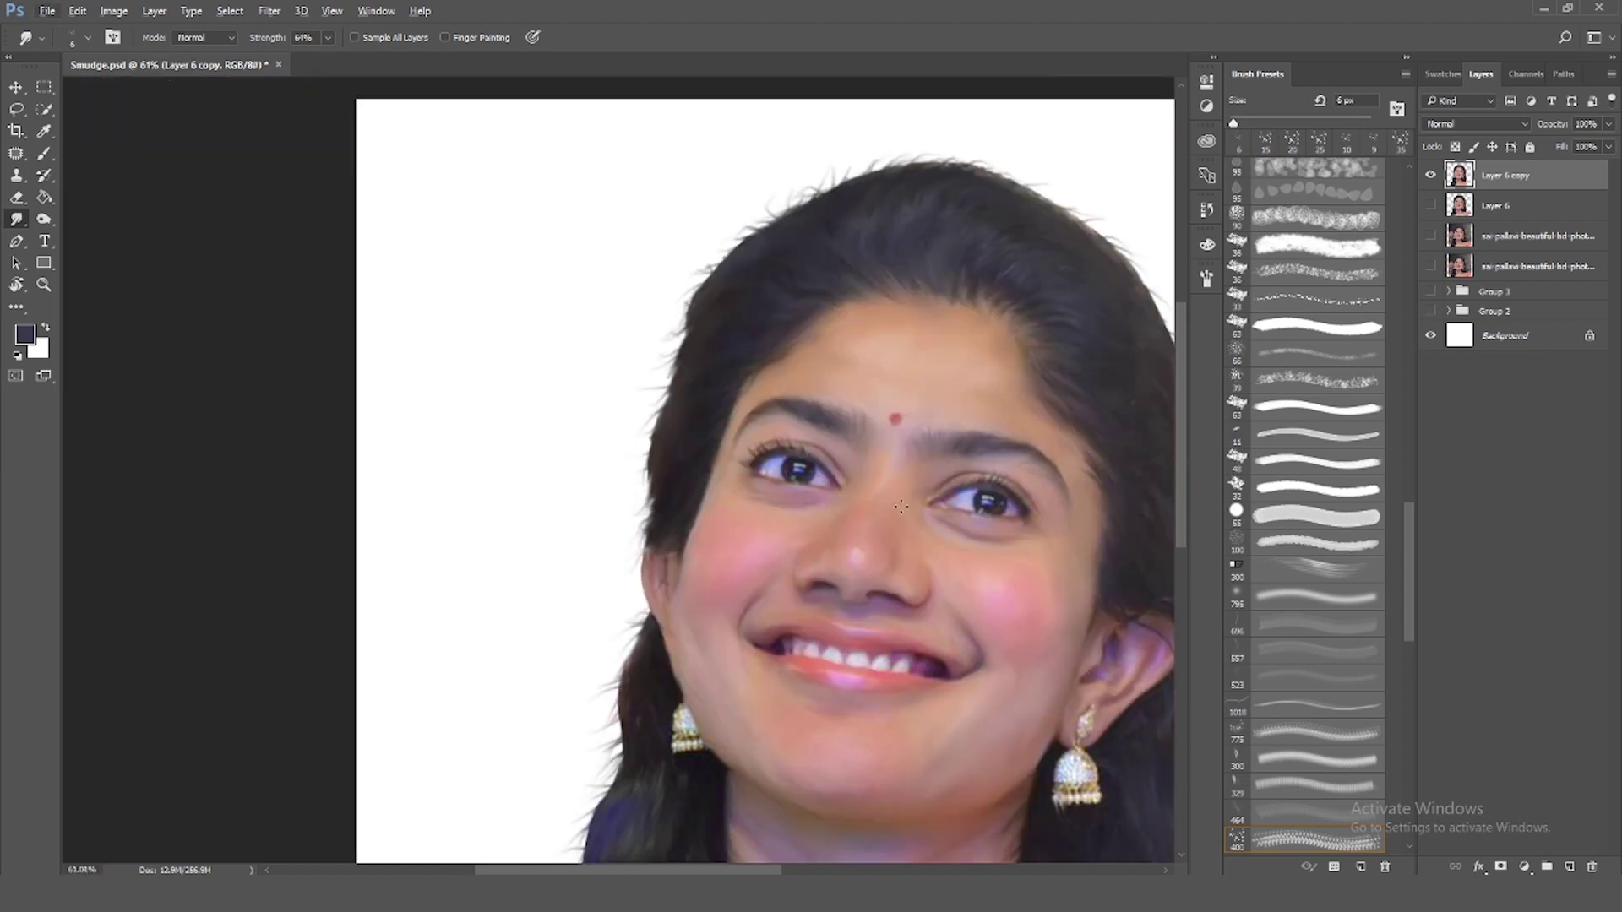
scroll(1020, 473, "up", 2)
scroll(1021, 473, "up", 5)
key("bracketright")
key("bracketright")
key("bracketright")
key("bracketright")
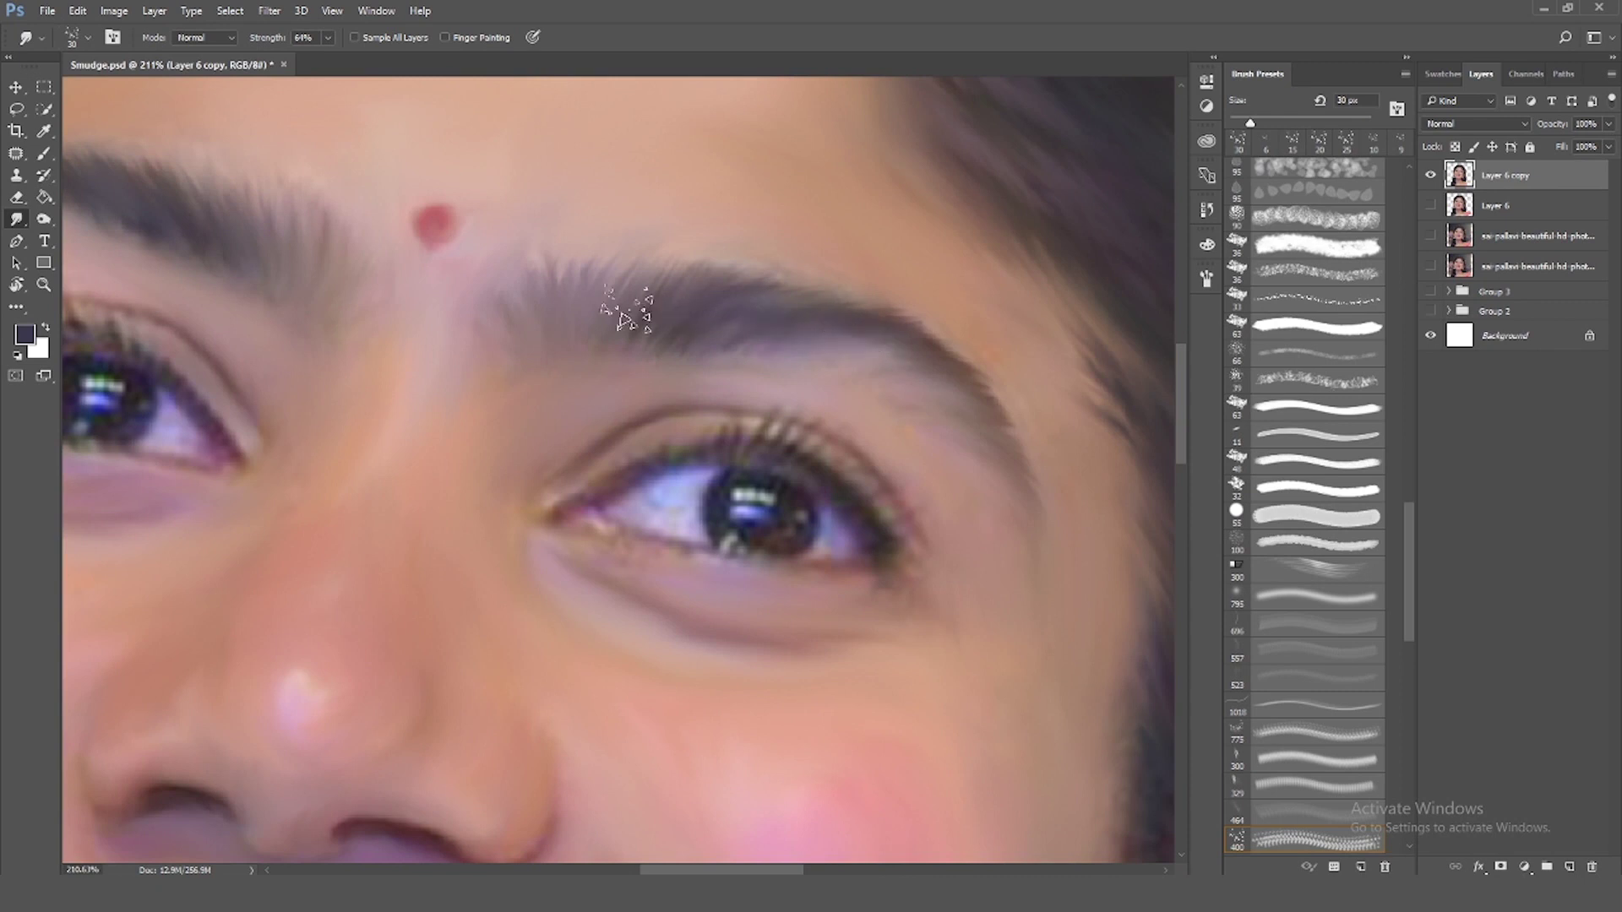
scroll(667, 326, "down", 4)
scroll(592, 380, "down", 1)
scroll(507, 431, "up", 3)
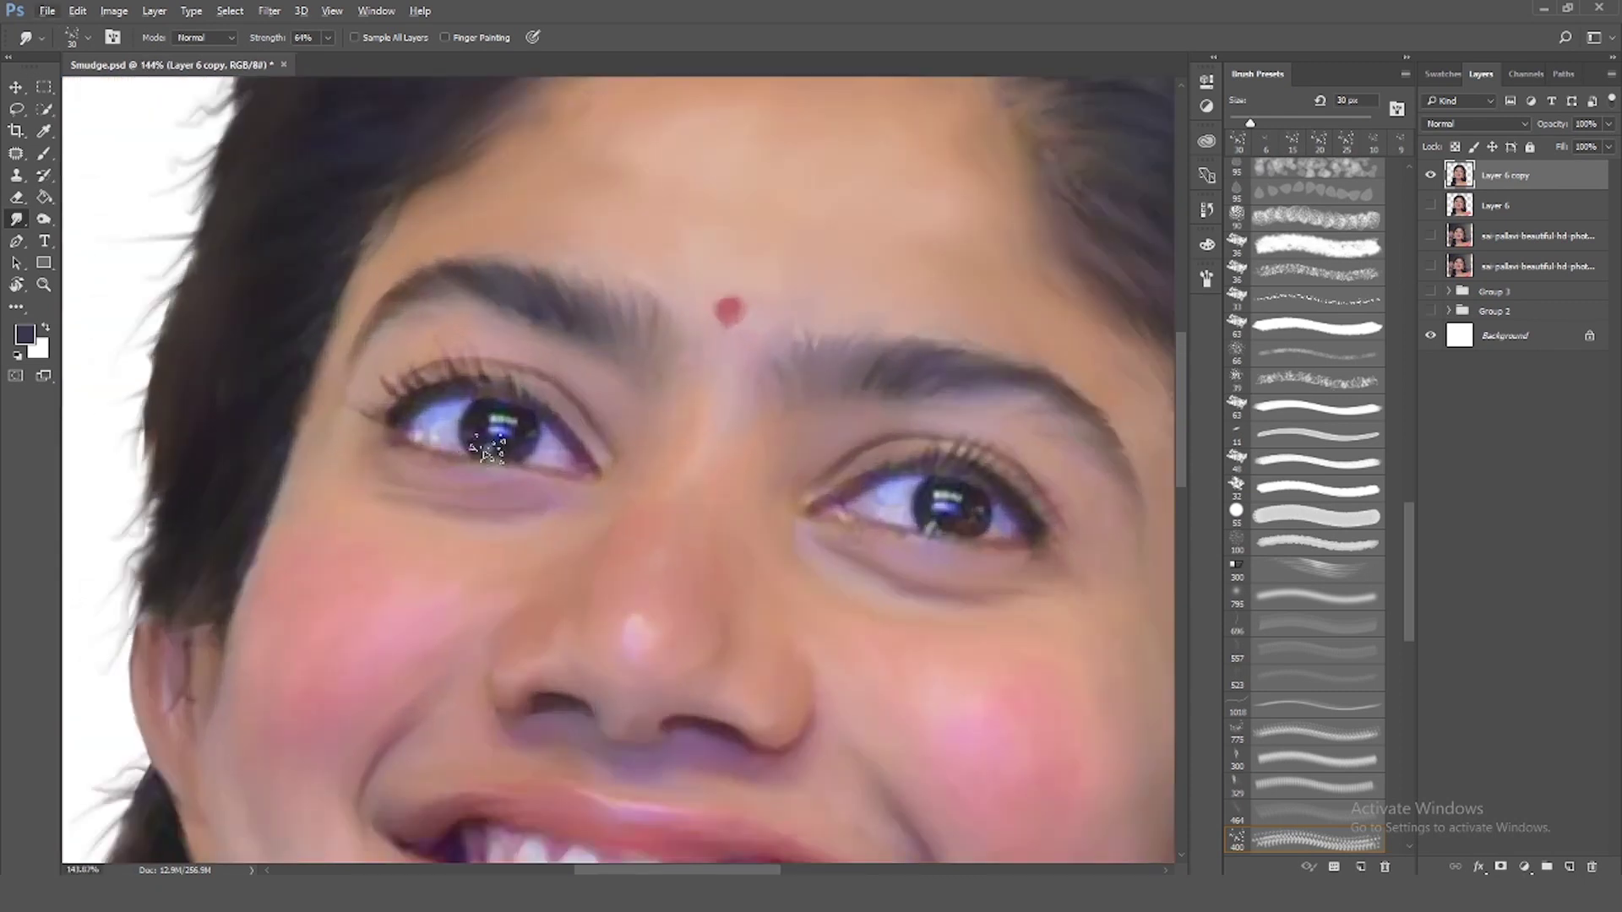
scroll(479, 454, "up", 2)
scroll(1416, 507, "up", 1)
Set a small round brush with a dark blue-purple foreground colour
scroll(1416, 507, "up", 10)
left_click(1318, 171)
scroll(397, 414, "up", 2)
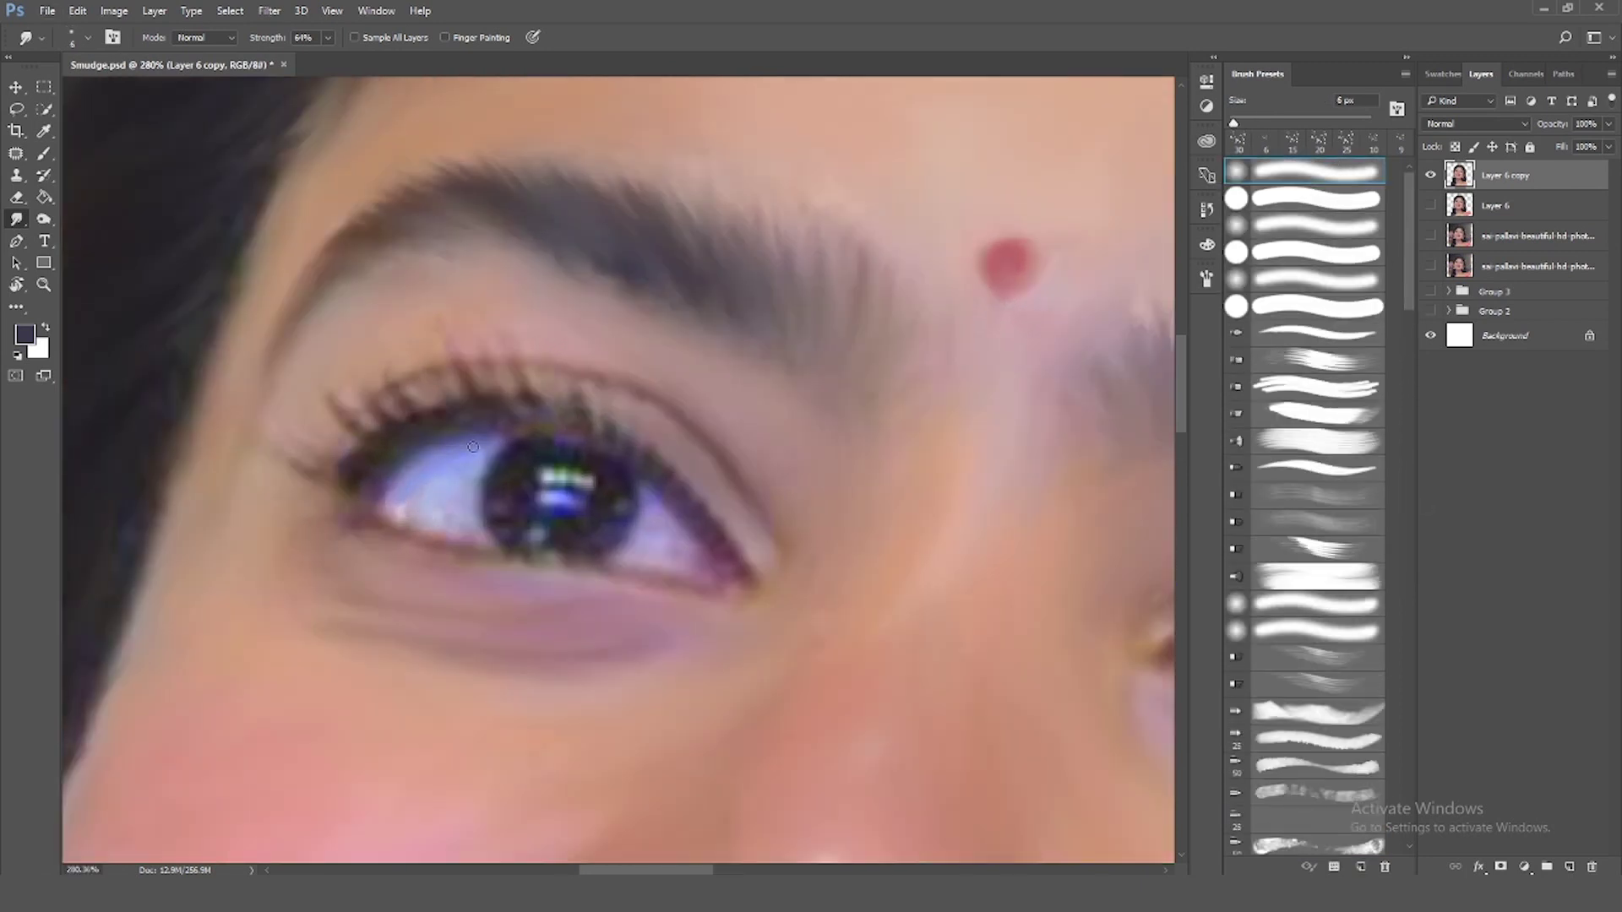
left_click(24, 335)
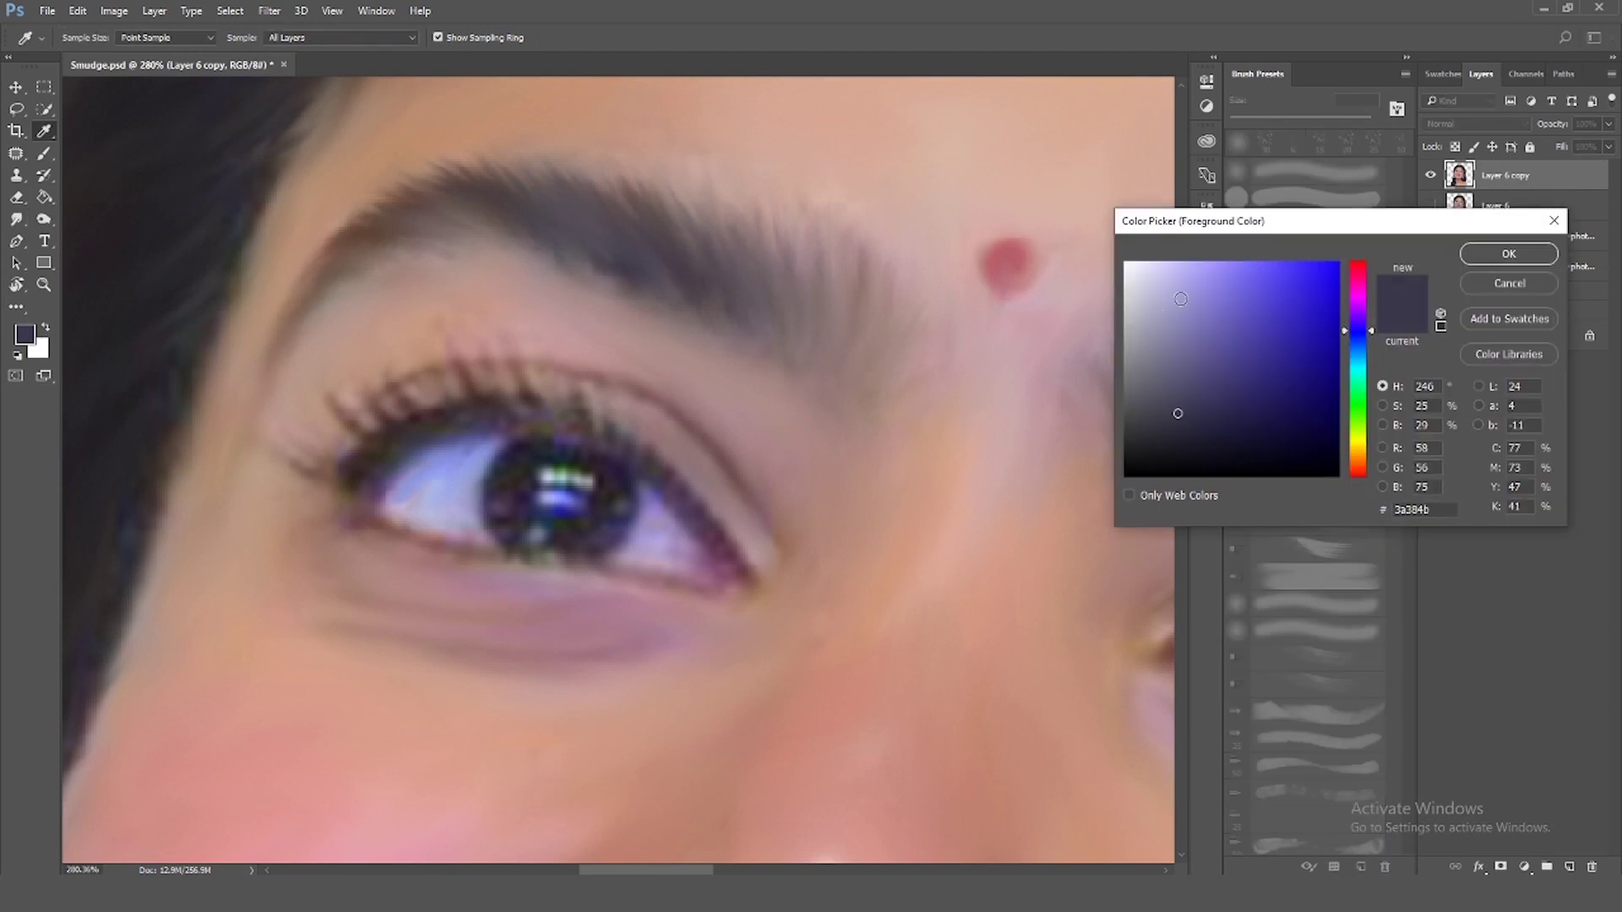
left_click(1213, 441)
key("Return")
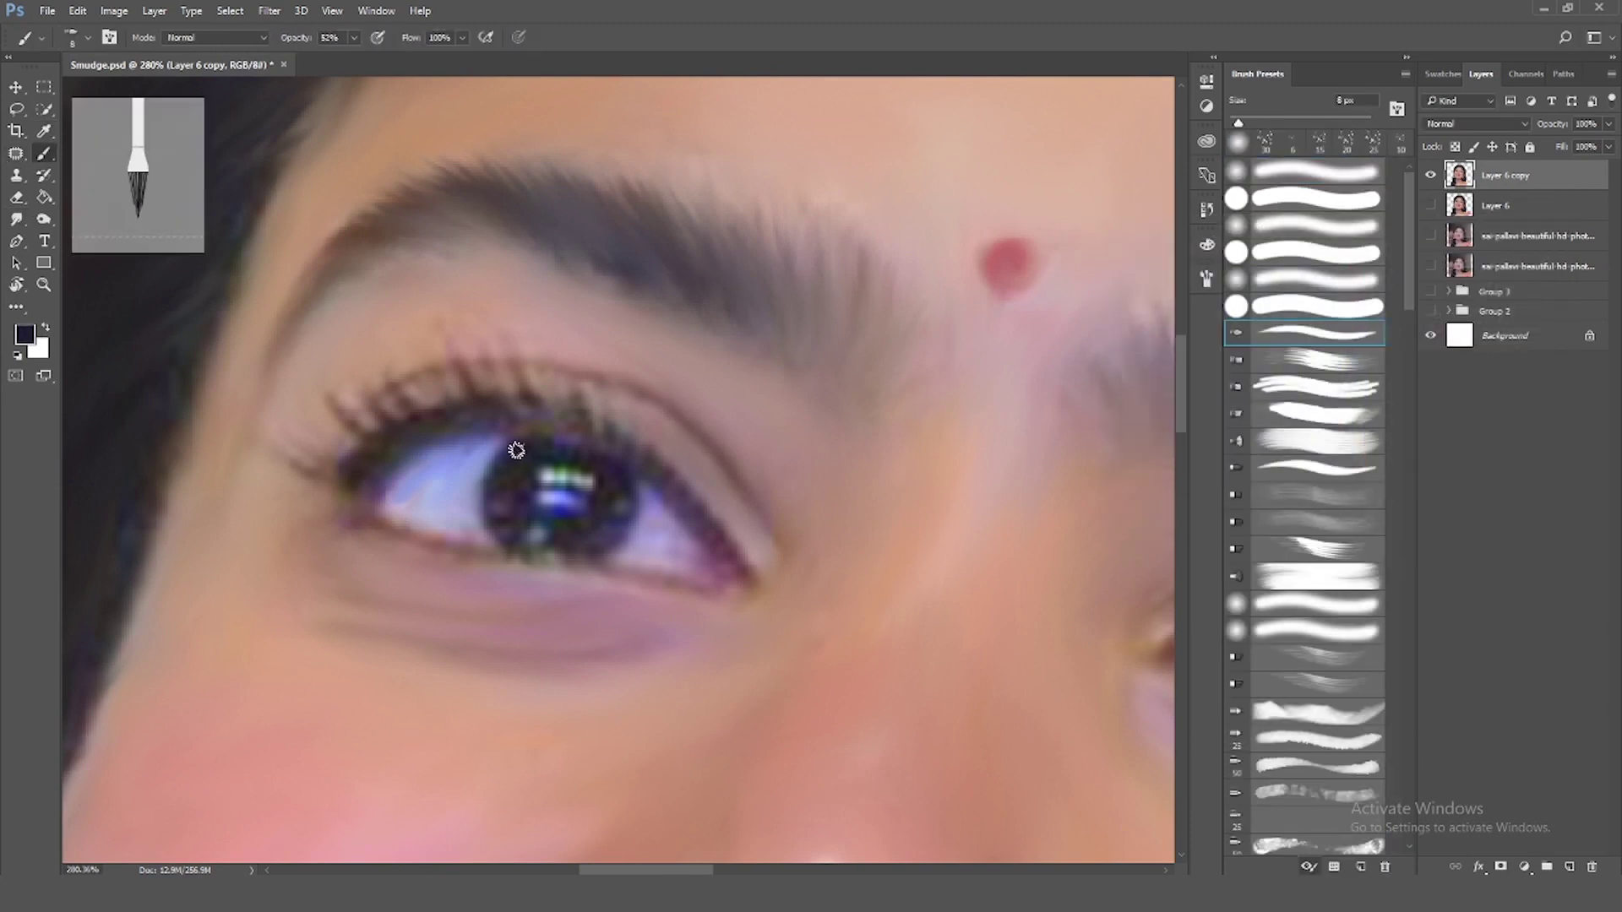
left_click(1240, 174)
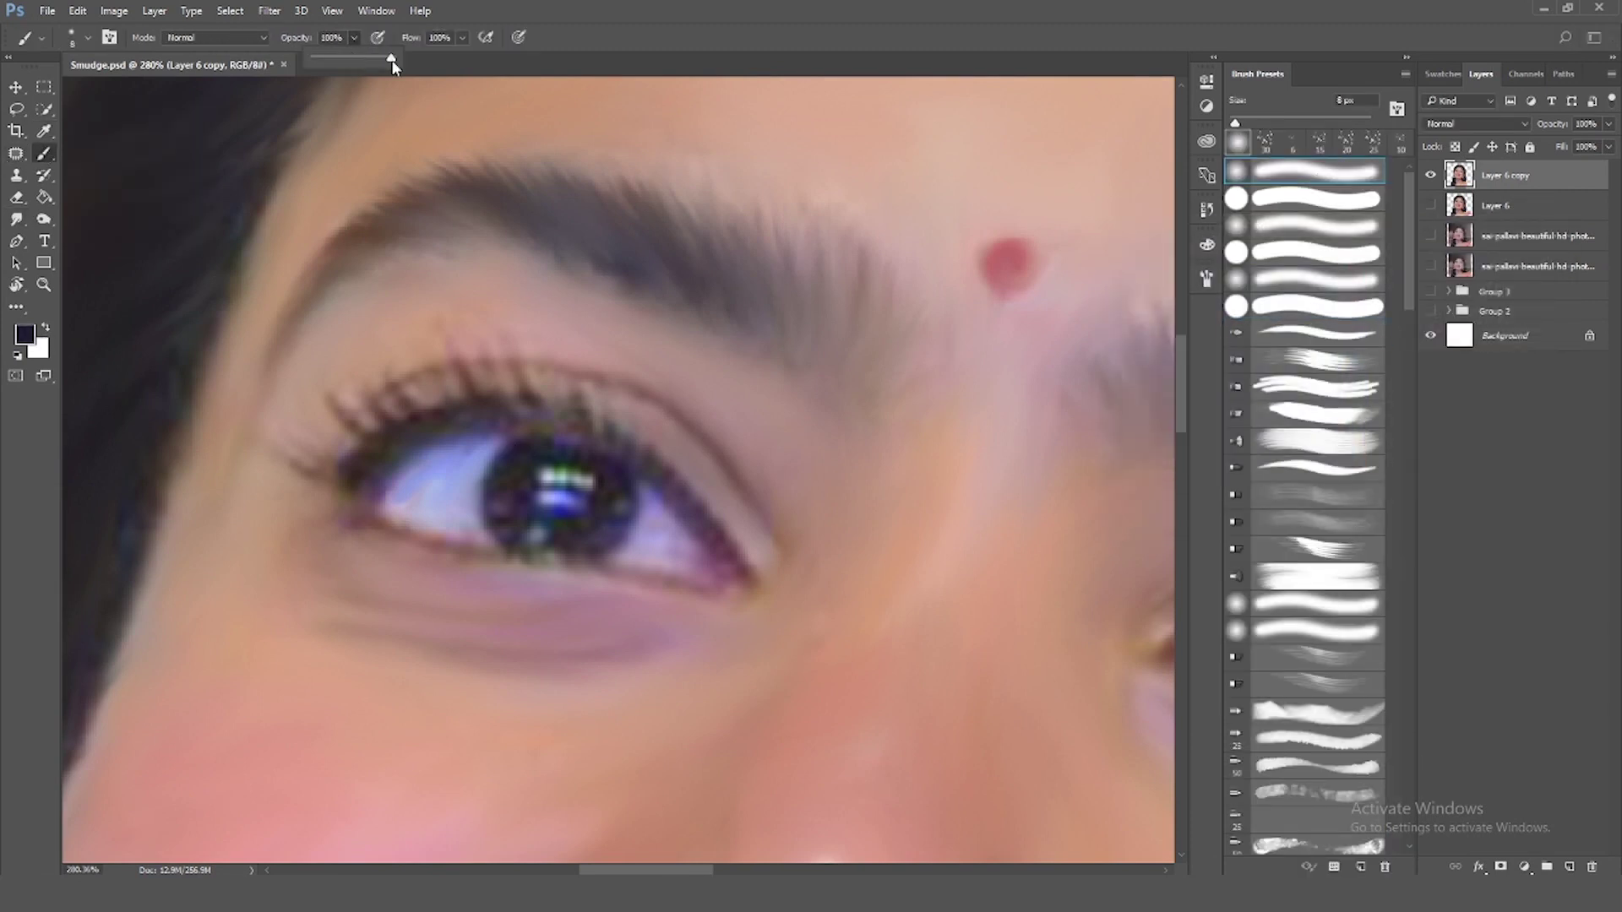
scroll(549, 482, "up", 3)
Darken the iris rim and lower iris, then paint a sampled blue-purple patch
mouse_move(609, 474)
left_mouse_down()
mouse_move(605, 495)
mouse_move(629, 474)
mouse_move(503, 404)
mouse_move(470, 424)
mouse_move(482, 528)
mouse_move(456, 510)
mouse_move(605, 514)
mouse_move(584, 510)
left_mouse_up()
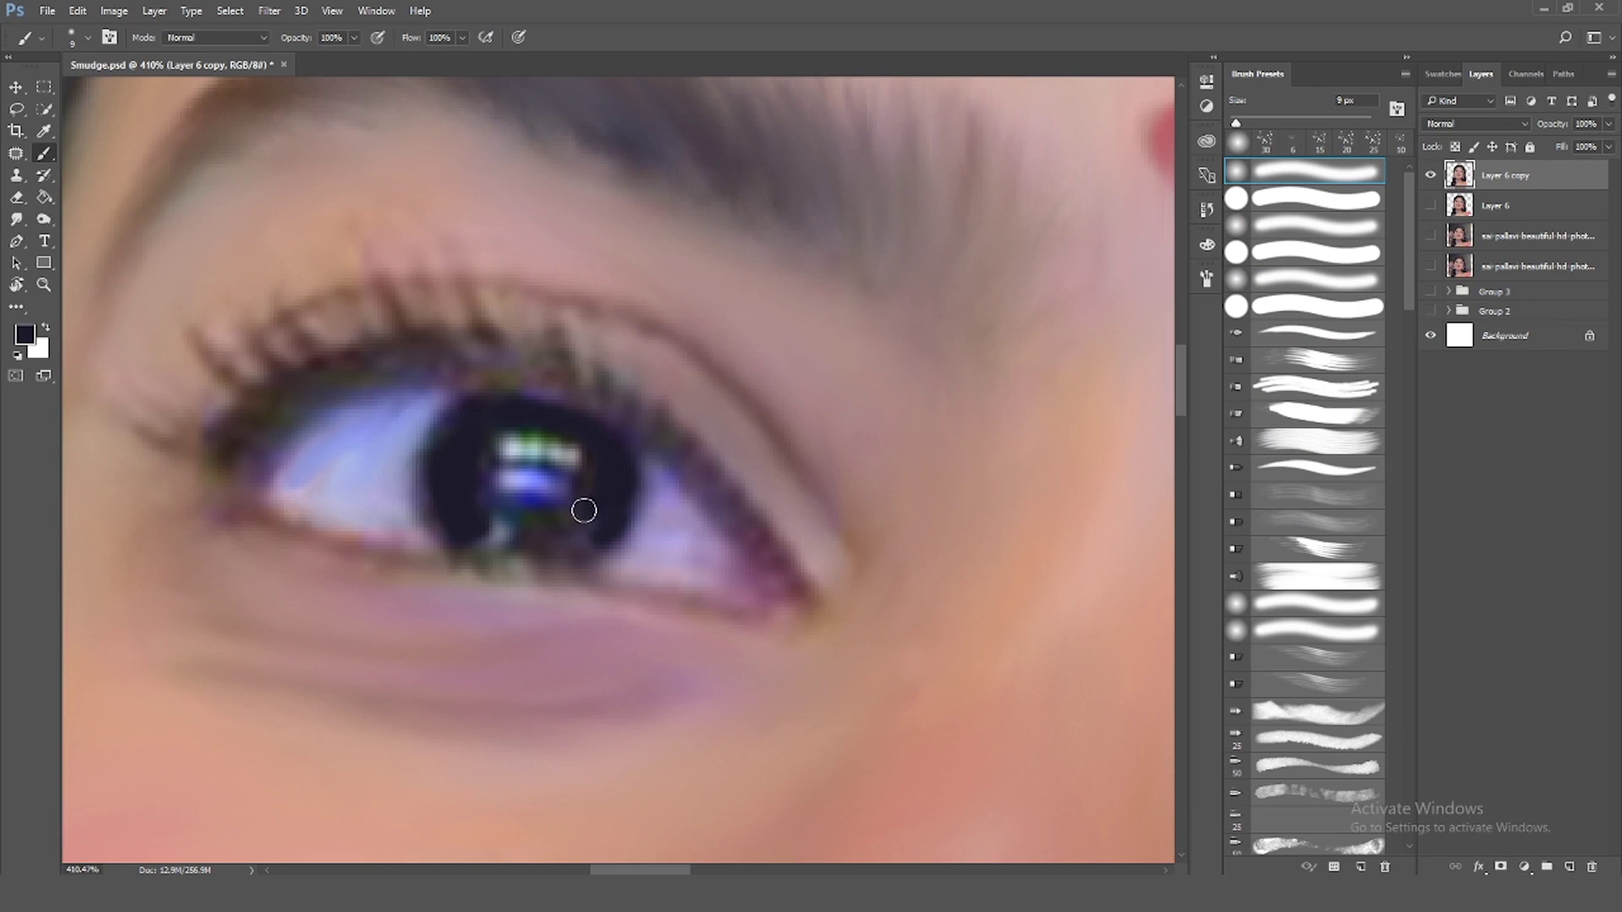
key("i")
key("b")
mouse_move(489, 535)
left_mouse_down()
mouse_move(518, 550)
mouse_move(493, 507)
mouse_move(585, 539)
mouse_move(460, 510)
mouse_move(517, 522)
mouse_move(574, 452)
mouse_move(505, 463)
left_mouse_up()
left_click(521, 487, "alt")
key("bracketright")
left_click(516, 450, "alt")
key("bracketleft")
key("bracketleft")
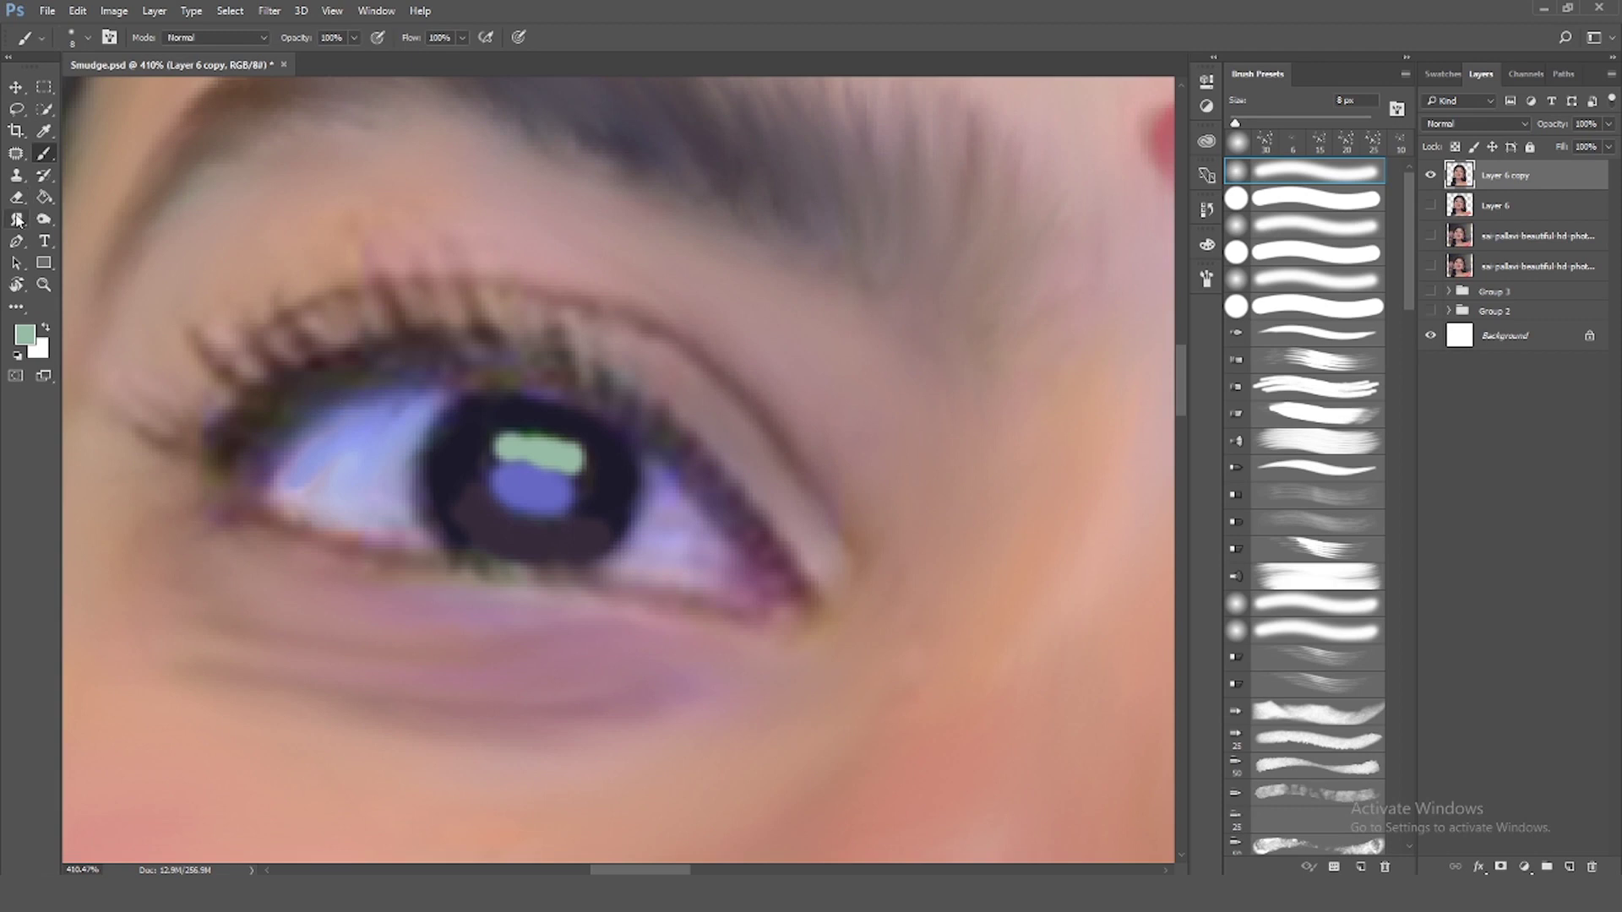
Smudge the green highlight into the blue and round out the pupil catchlight
left_click(17, 220)
mouse_move(577, 480)
left_mouse_down()
mouse_move(494, 465)
mouse_move(548, 516)
mouse_move(591, 457)
mouse_move(511, 434)
left_mouse_up()
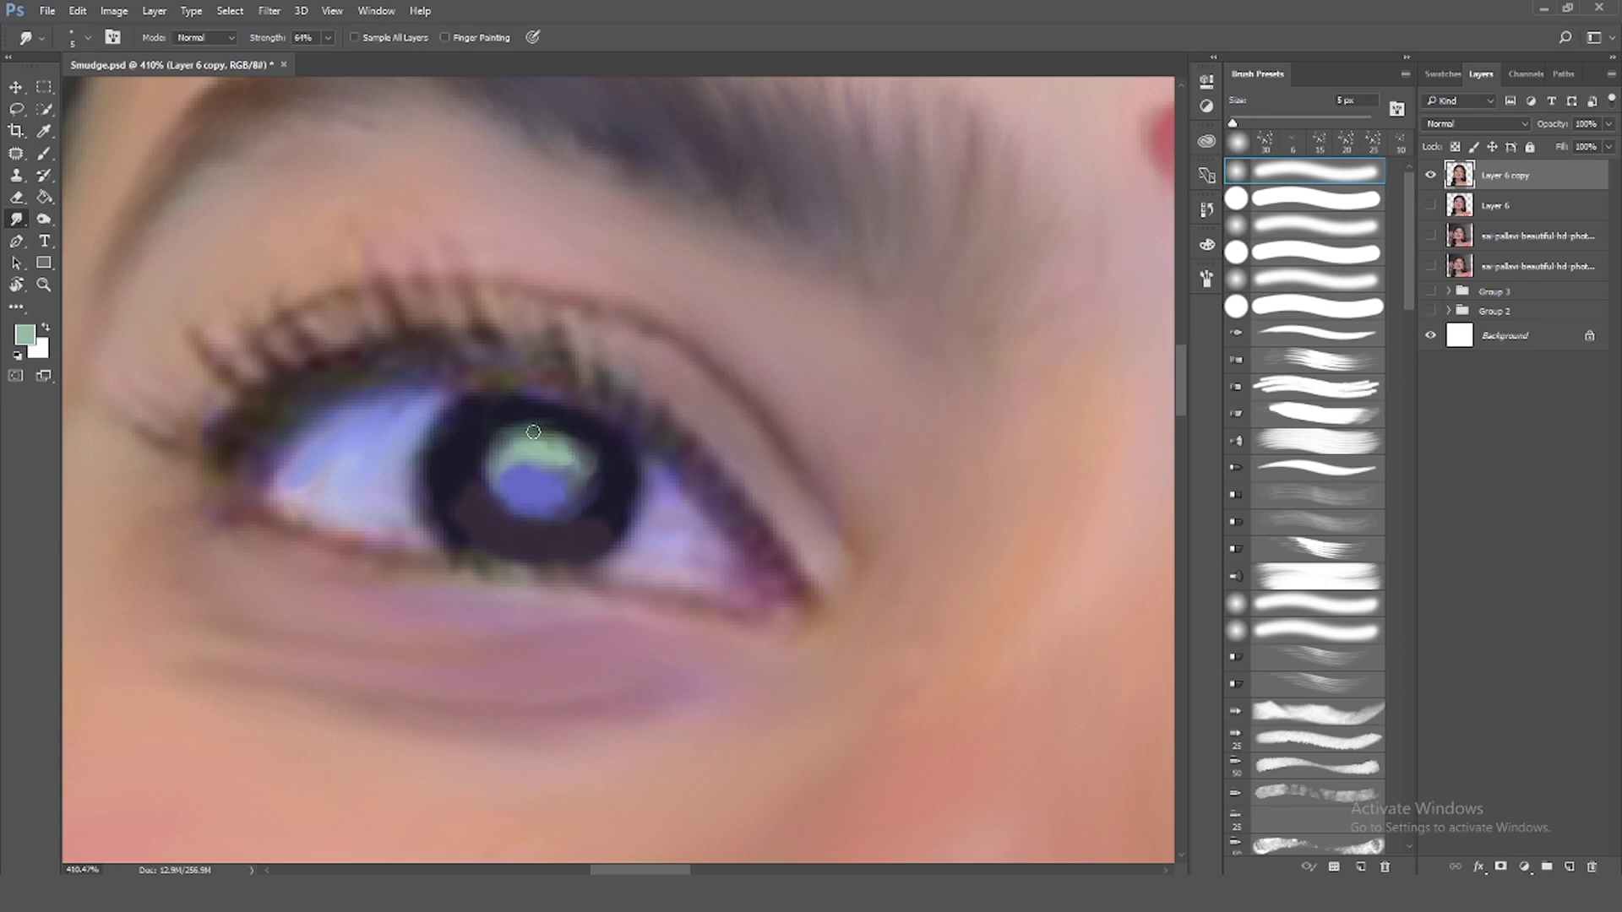
scroll(595, 510, "down", 5)
scroll(596, 511, "down", 2)
scroll(574, 511, "up", 6)
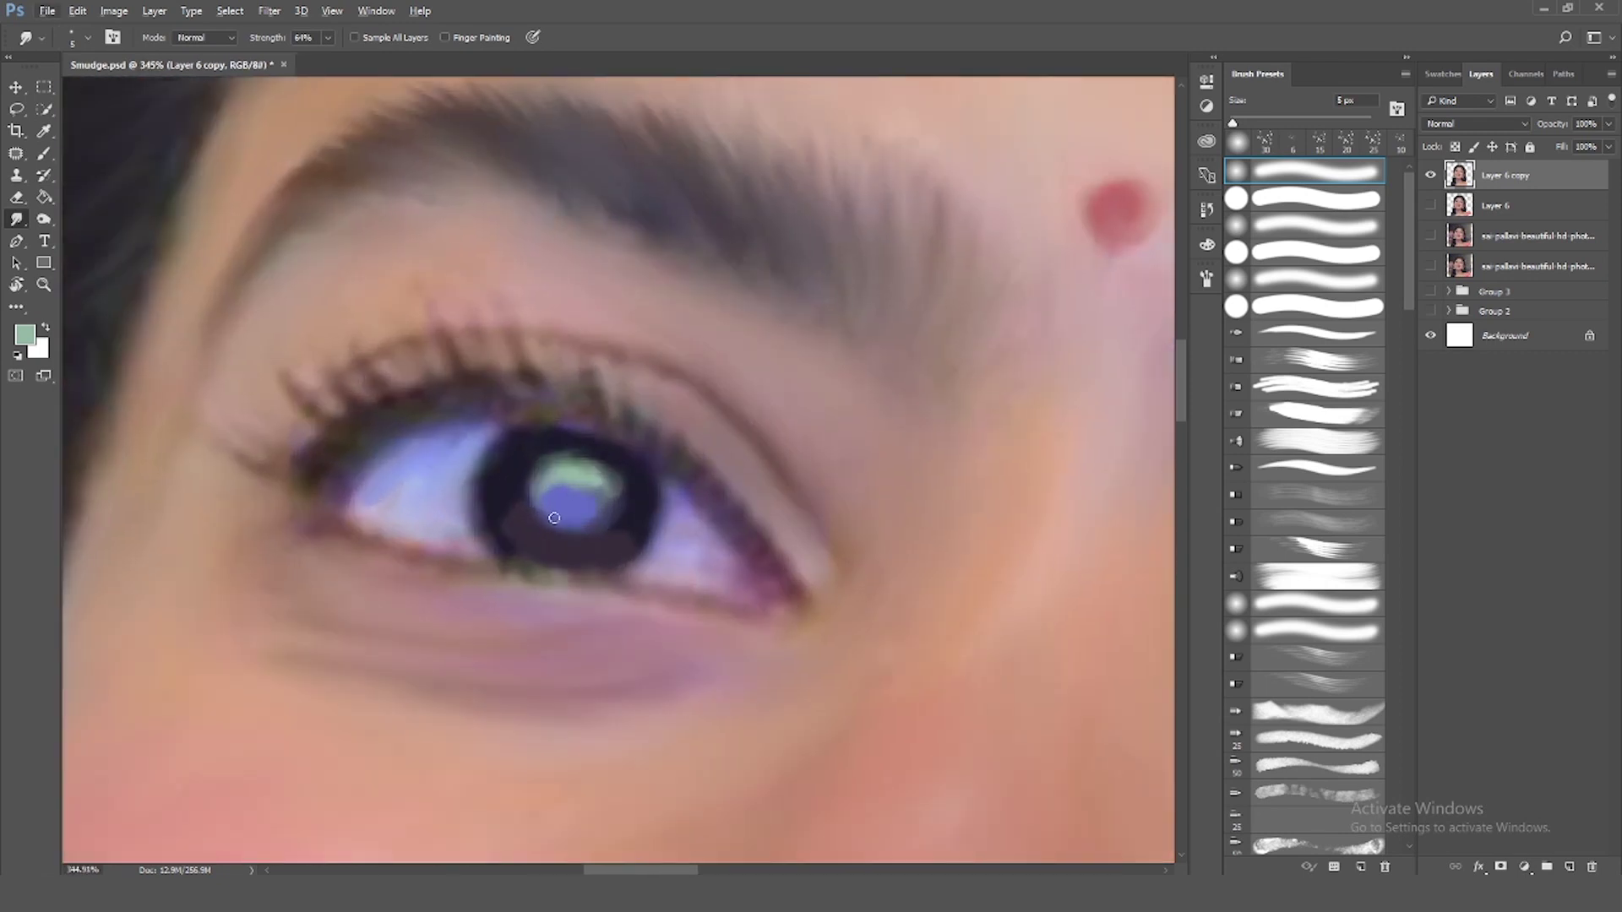
mouse_move(562, 490)
left_mouse_down()
mouse_move(597, 539)
mouse_move(626, 473)
left_mouse_up()
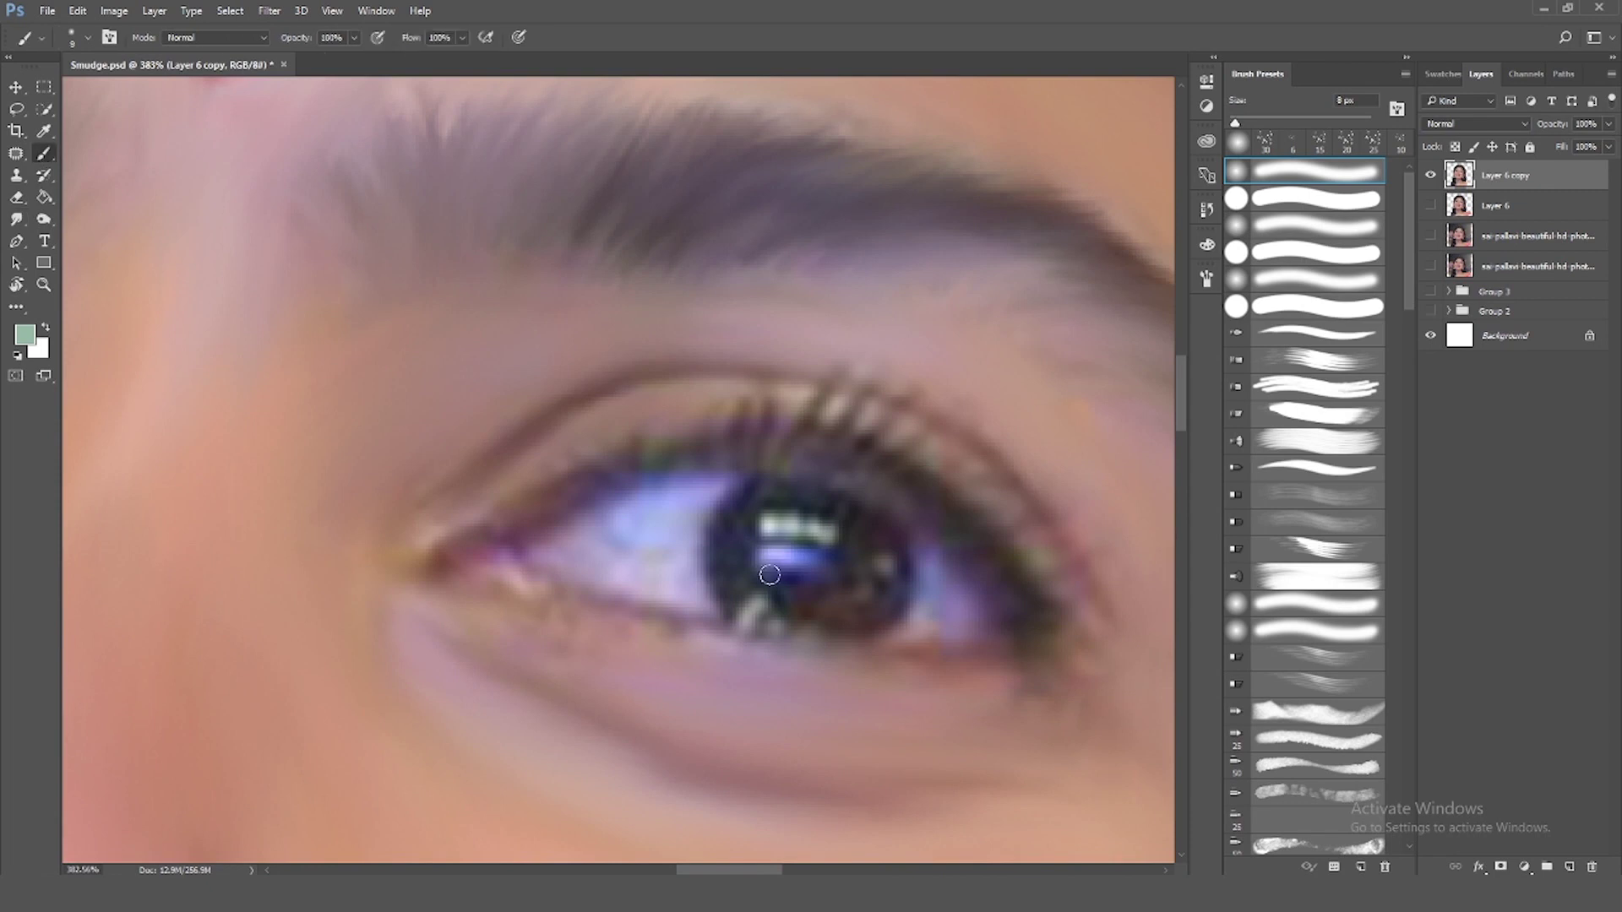
Burn the pupil's right edge and paint the pupil dark navy
left_click(798, 528, "alt")
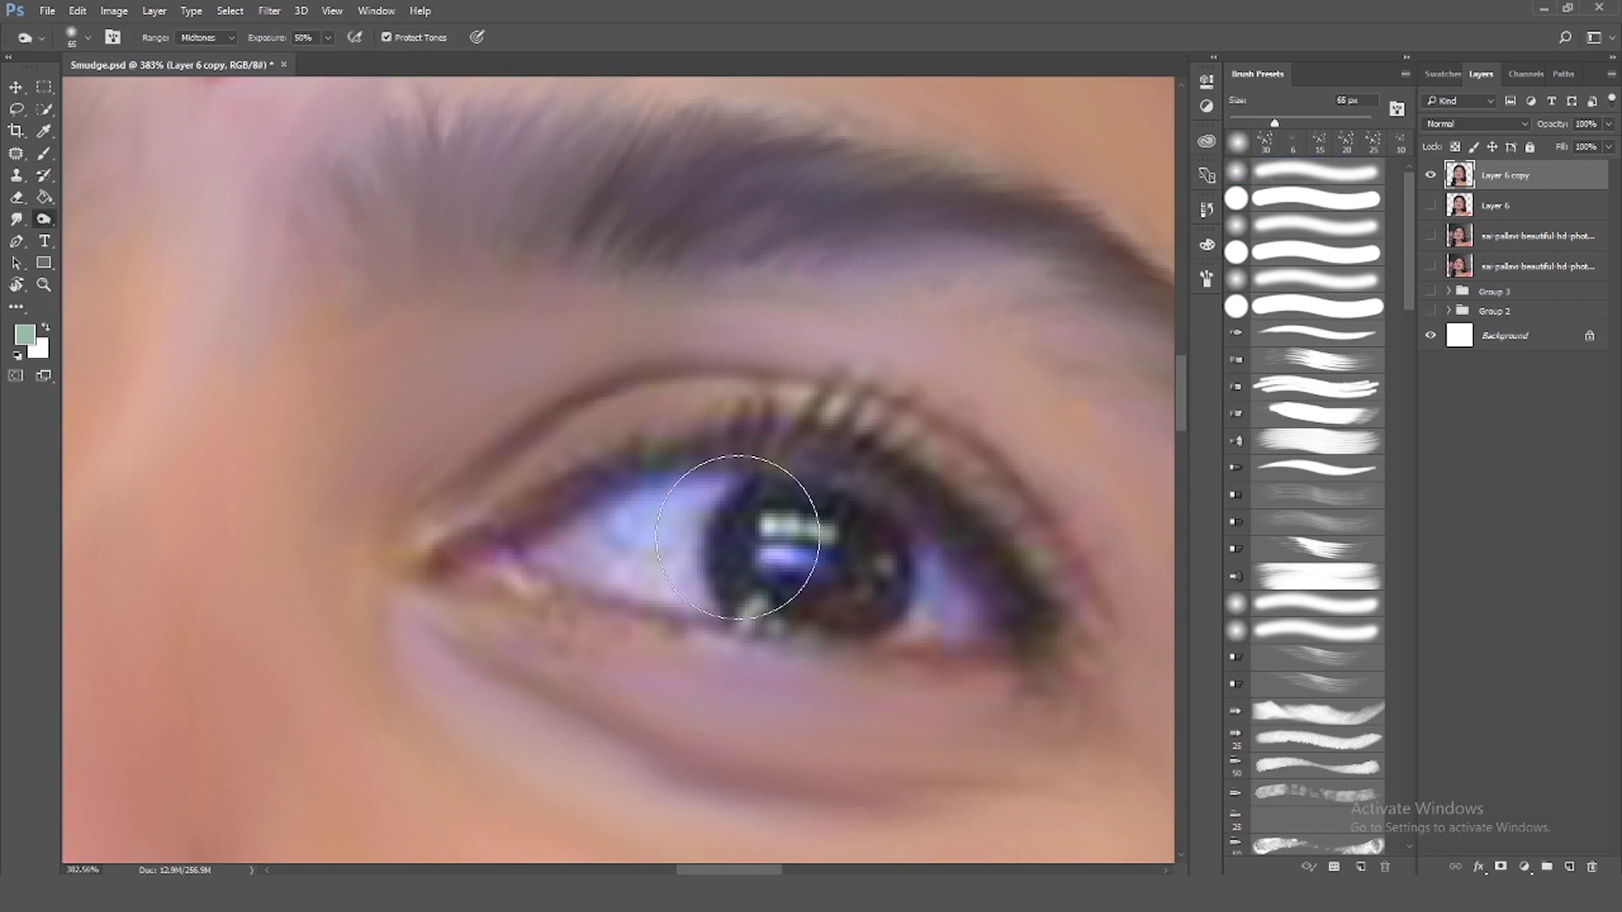
key("o")
mouse_move(862, 535)
left_mouse_down()
mouse_move(865, 616)
mouse_move(854, 587)
mouse_move(878, 574)
mouse_move(854, 541)
mouse_move(826, 623)
mouse_move(743, 615)
left_mouse_up()
key("b")
left_click(888, 591, "alt")
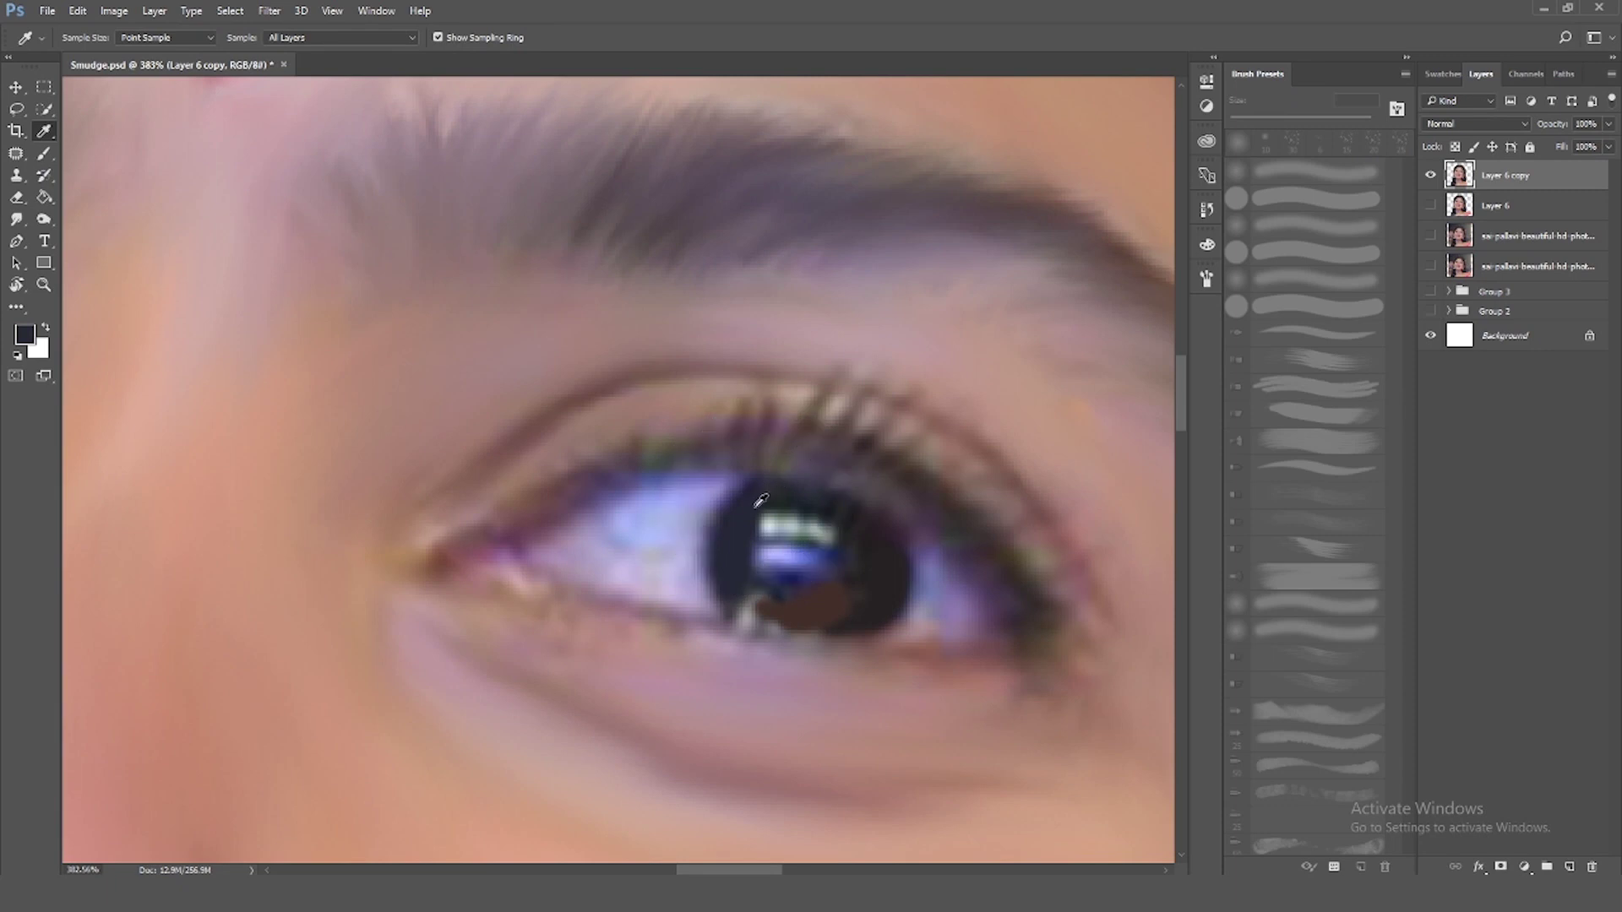
mouse_move(772, 500)
left_mouse_down()
mouse_move(841, 508)
mouse_move(771, 615)
left_mouse_up()
Add a lavender catchlight and repaint the eye white lavender at 48% brush opacity
left_click(786, 542, "alt")
left_click(749, 590, "alt")
left_click(594, 540, "alt")
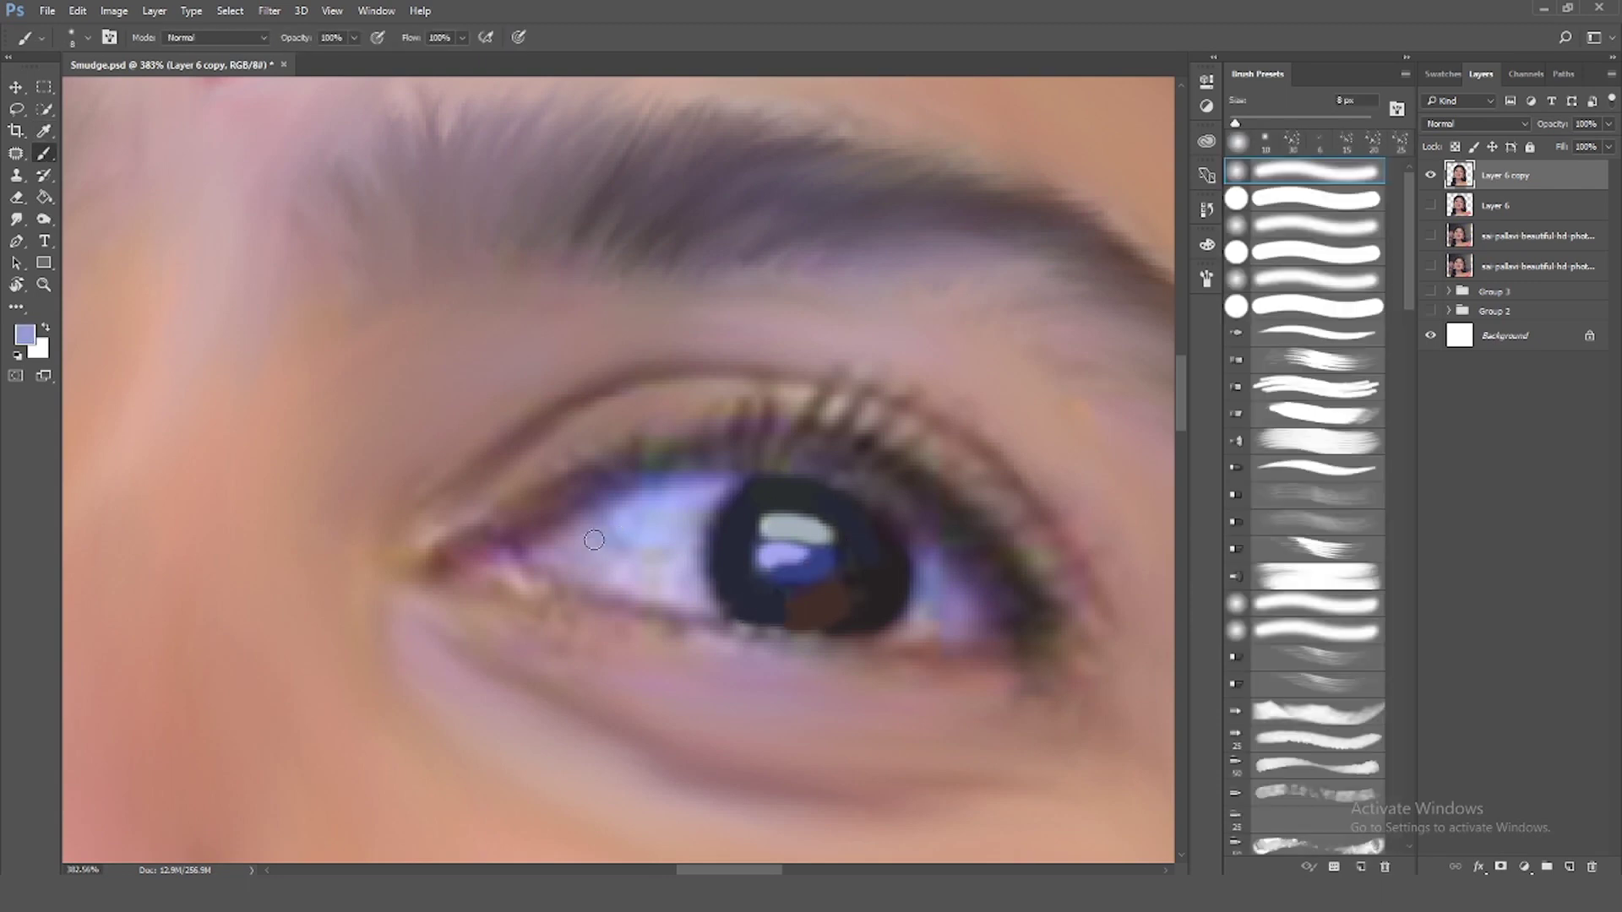
left_click_drag(594, 540, 659, 506)
left_click(638, 561, "alt")
key("i")
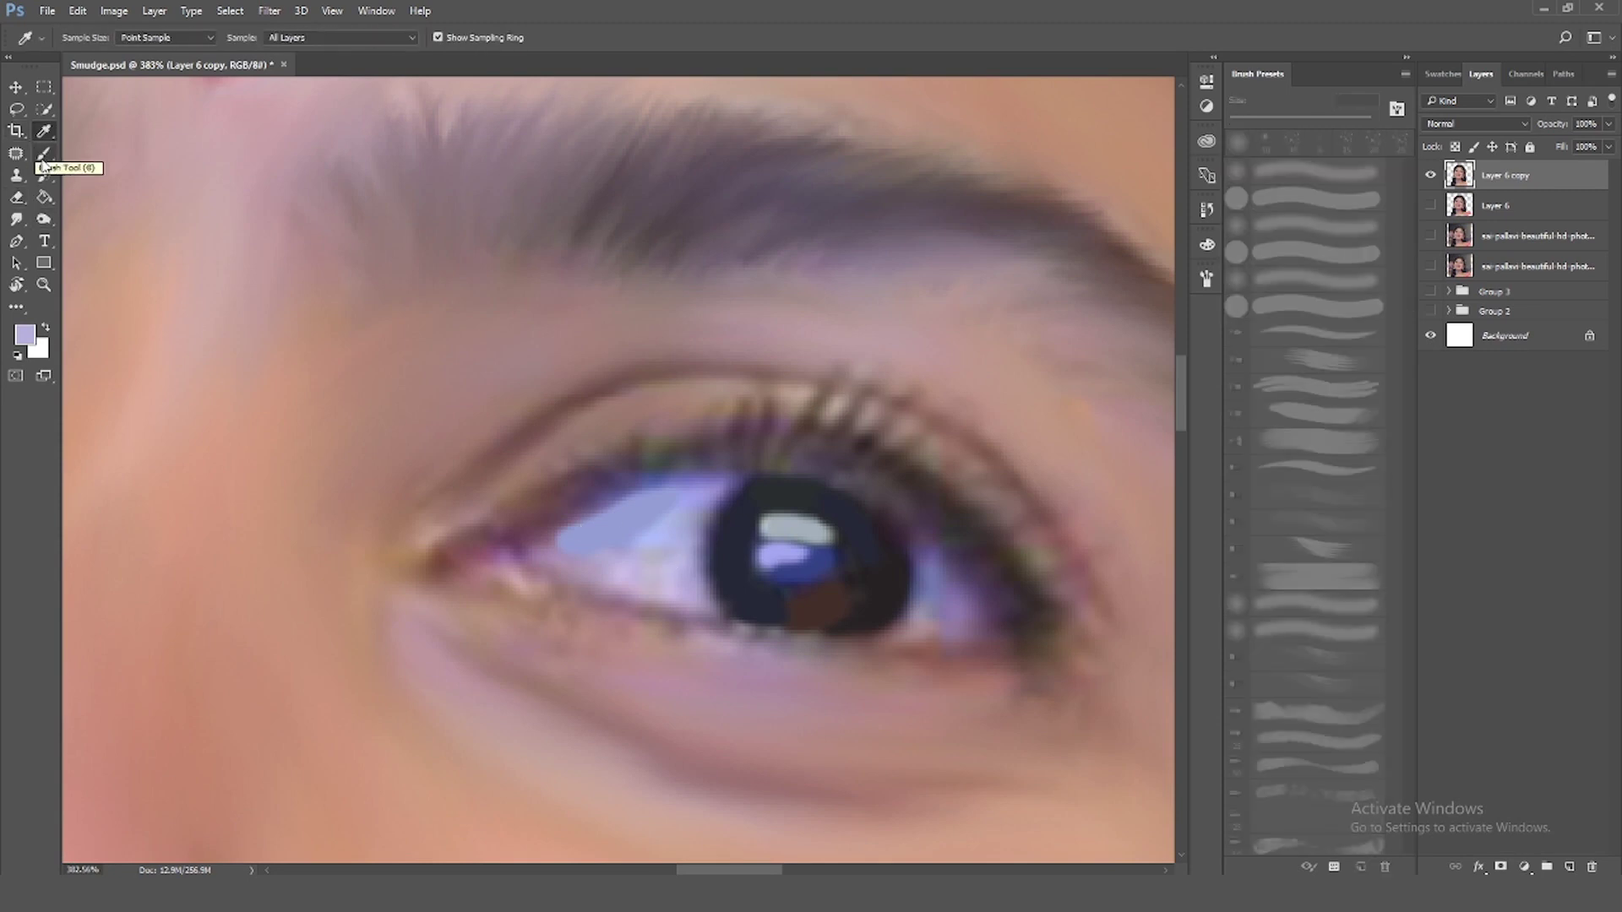
left_click(44, 153)
left_click_drag(353, 61, 311, 60)
mouse_move(652, 554)
left_mouse_down()
mouse_move(681, 568)
mouse_move(616, 543)
mouse_move(558, 549)
left_mouse_up()
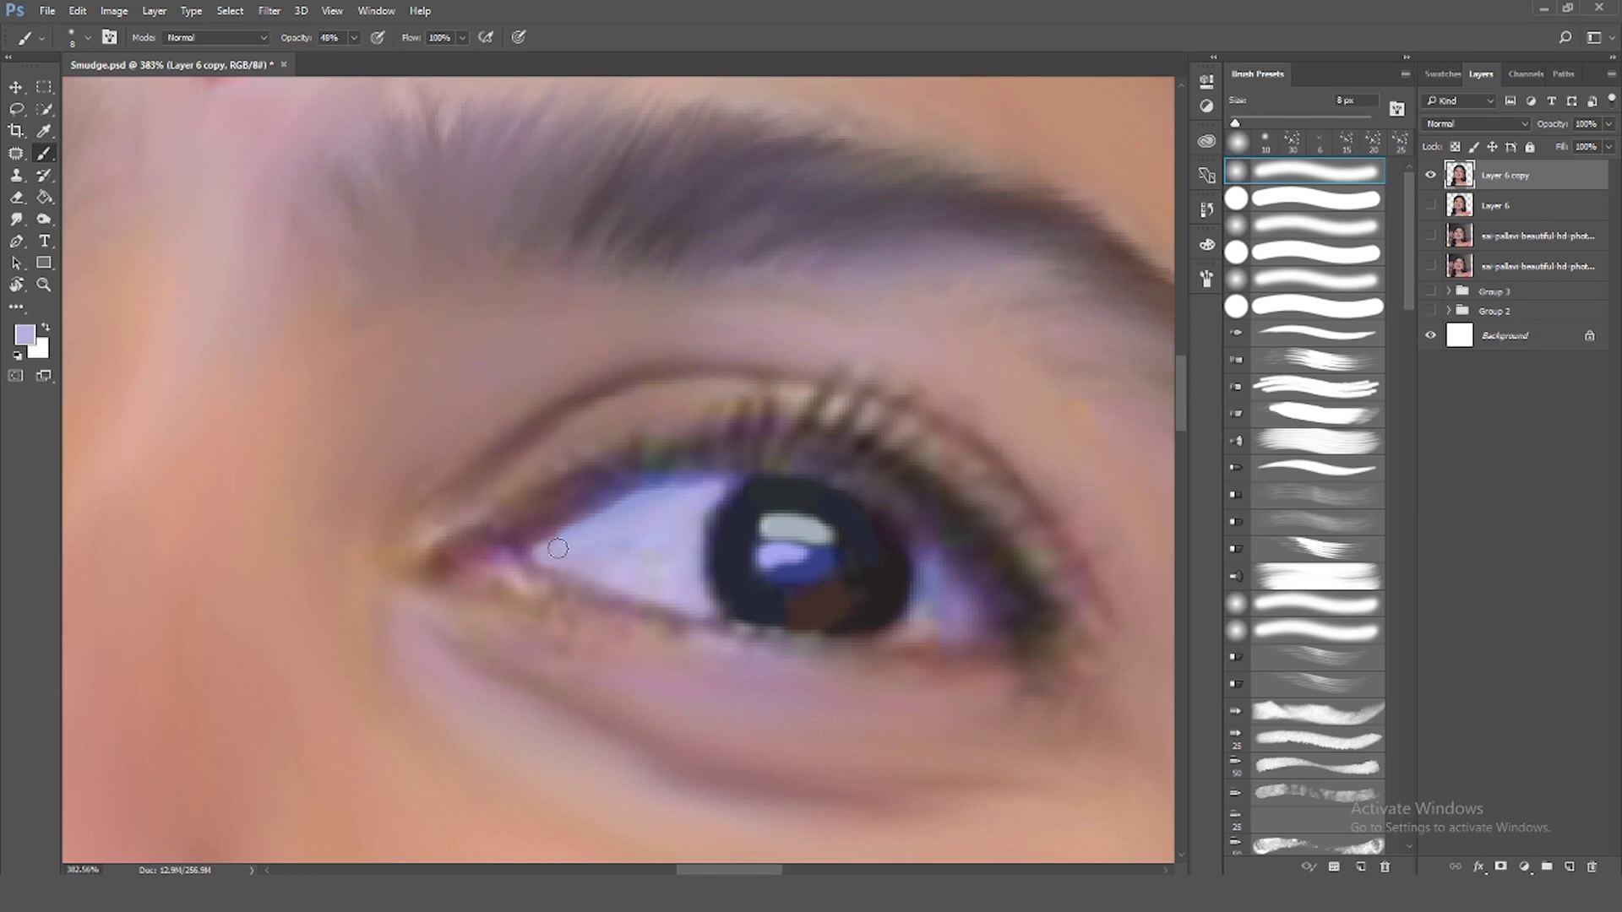
Darken the eye's outer corner with mauve and dab periwinkle blue on the white
left_click(984, 626, "alt")
left_click_drag(988, 626, 938, 620)
left_click(942, 569, "alt")
left_click(680, 595)
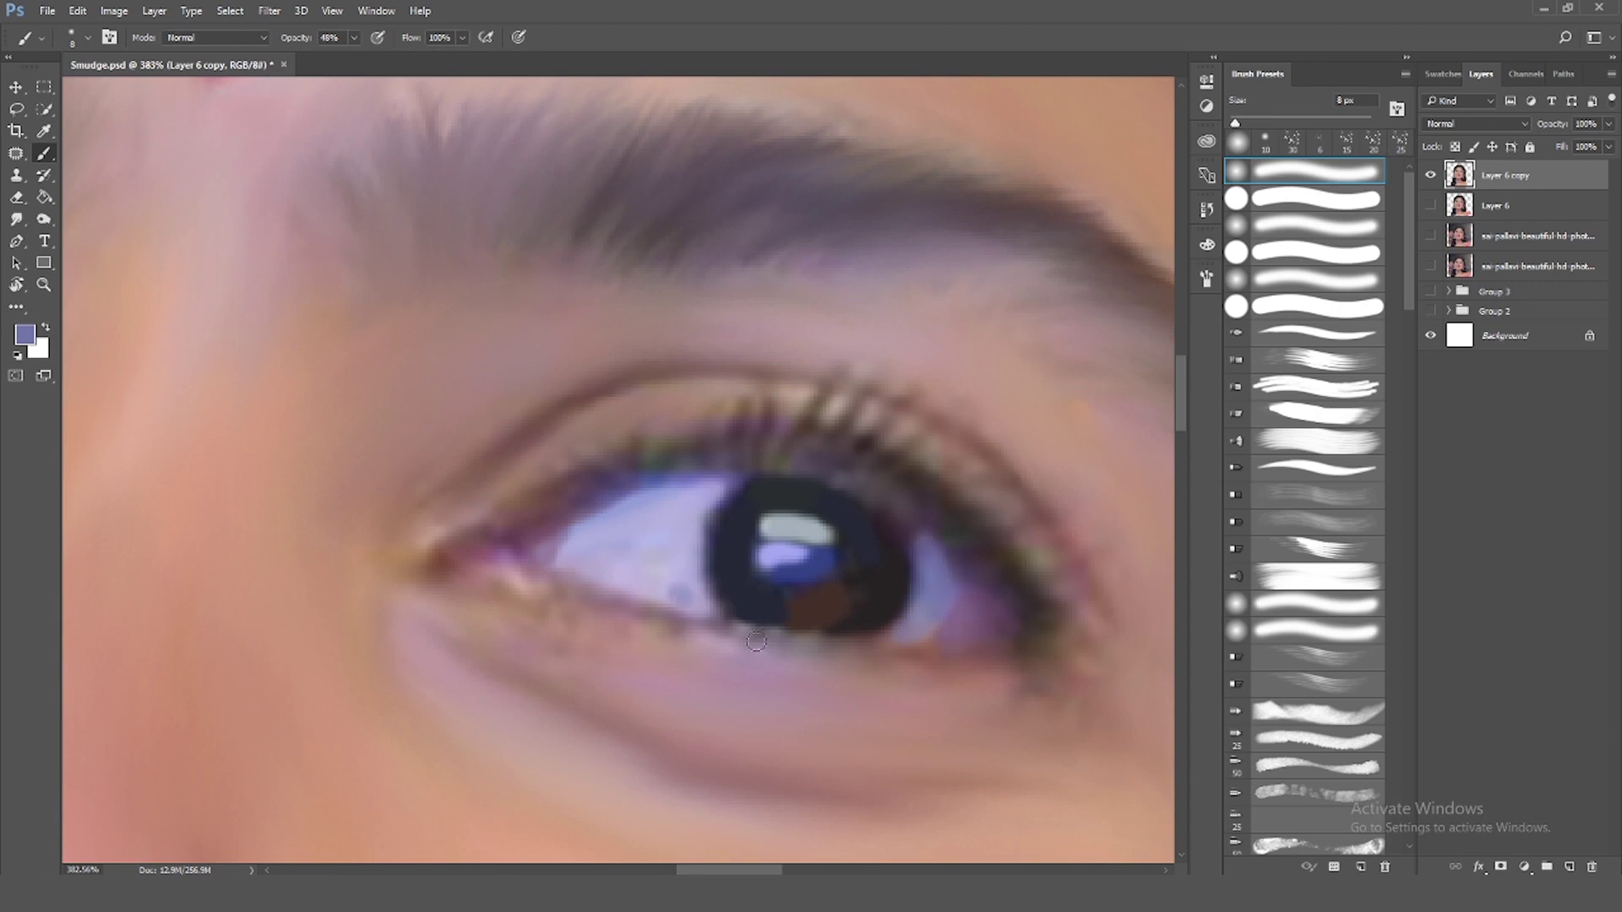
Smudge the pupil catchlight into a soft glow
left_click(16, 219)
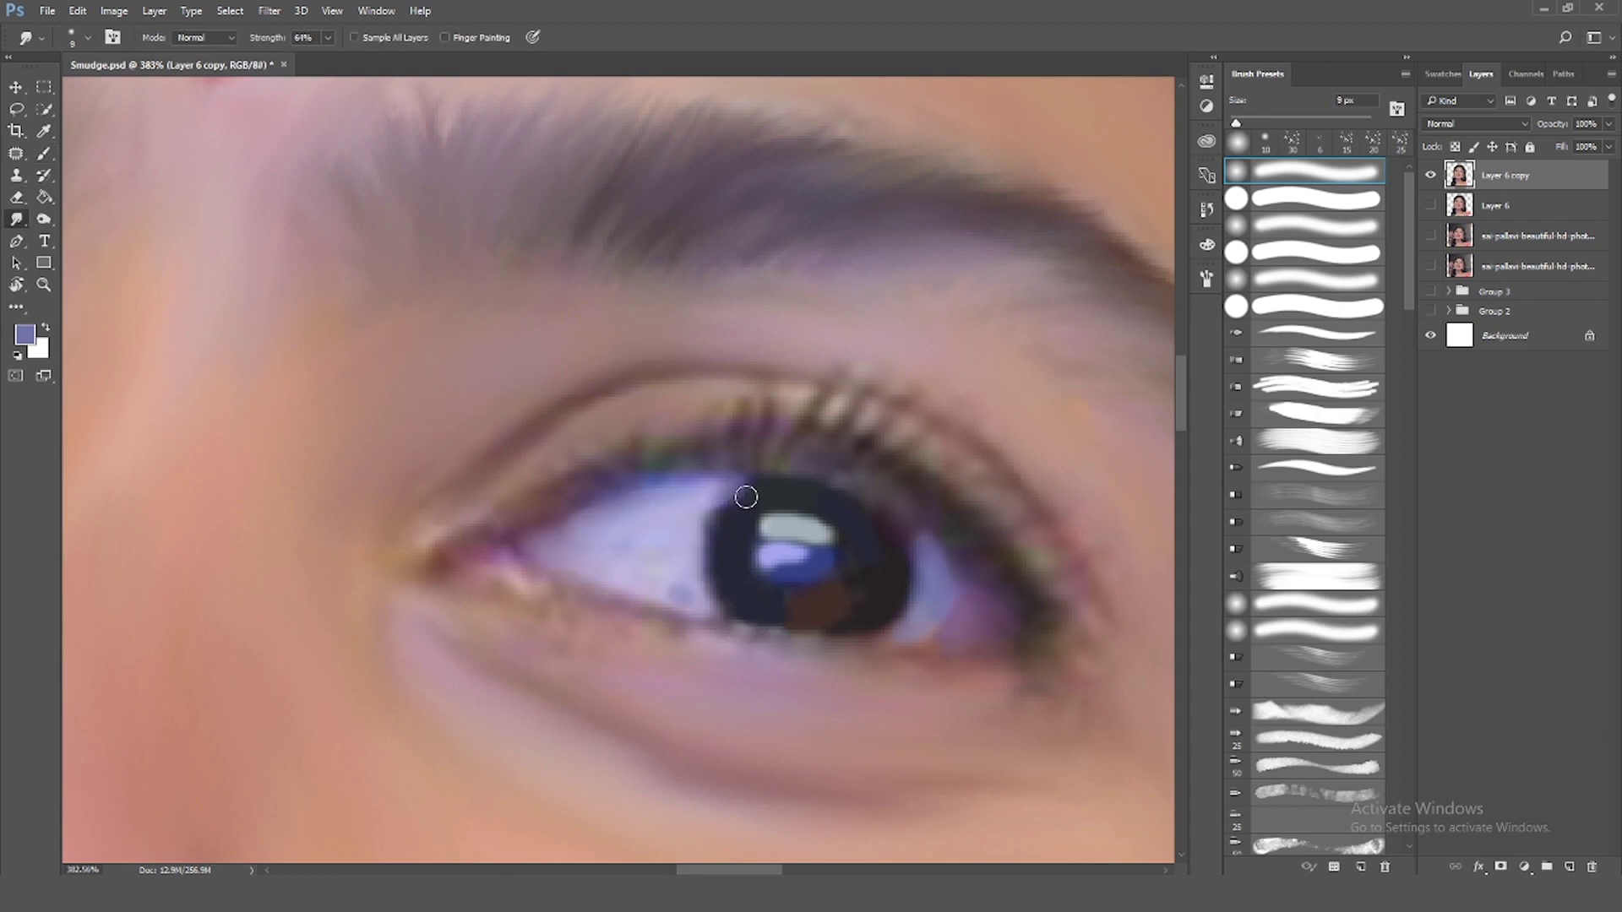
mouse_move(764, 554)
left_mouse_down()
mouse_move(828, 536)
mouse_move(825, 555)
mouse_move(826, 536)
mouse_move(760, 507)
mouse_move(768, 598)
mouse_move(854, 580)
mouse_move(876, 536)
left_mouse_up()
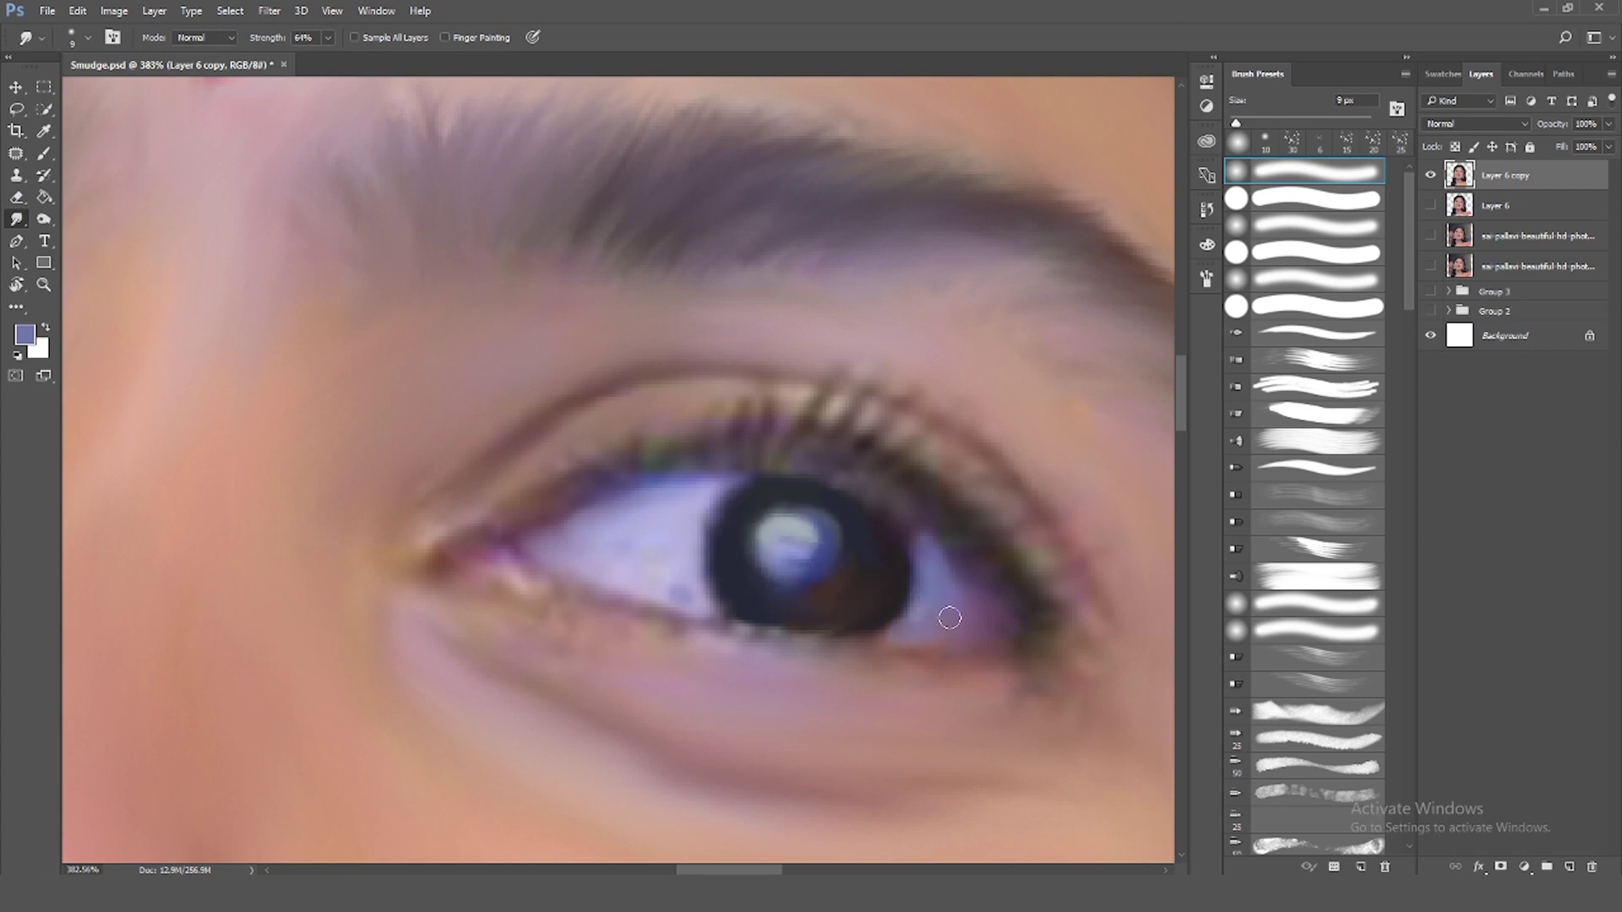
key("i")
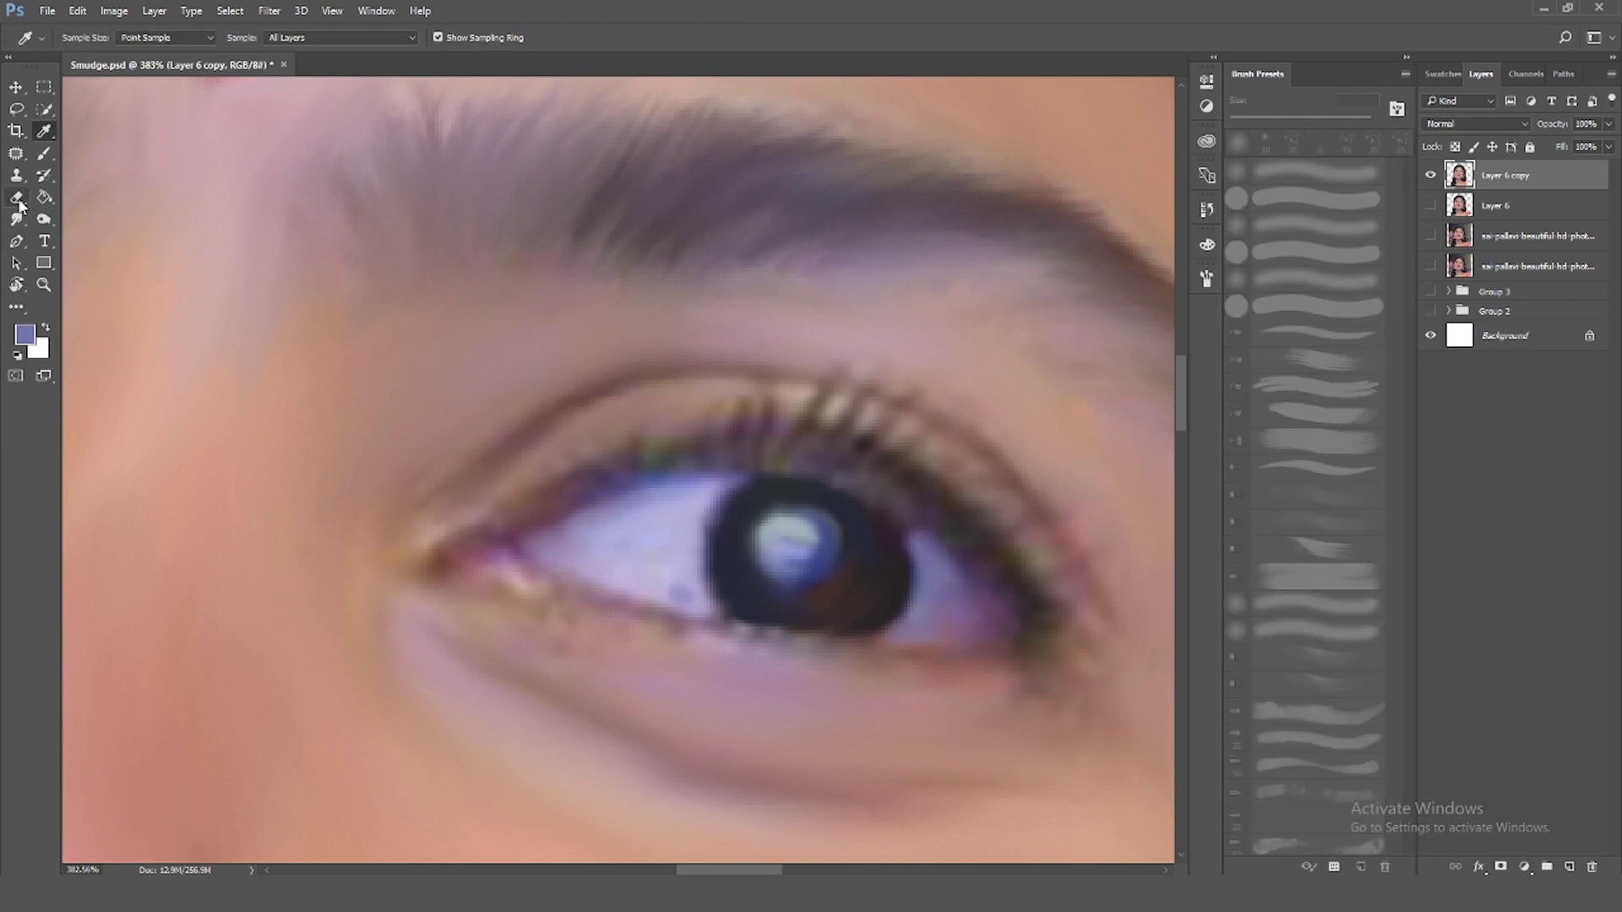
key("alt")
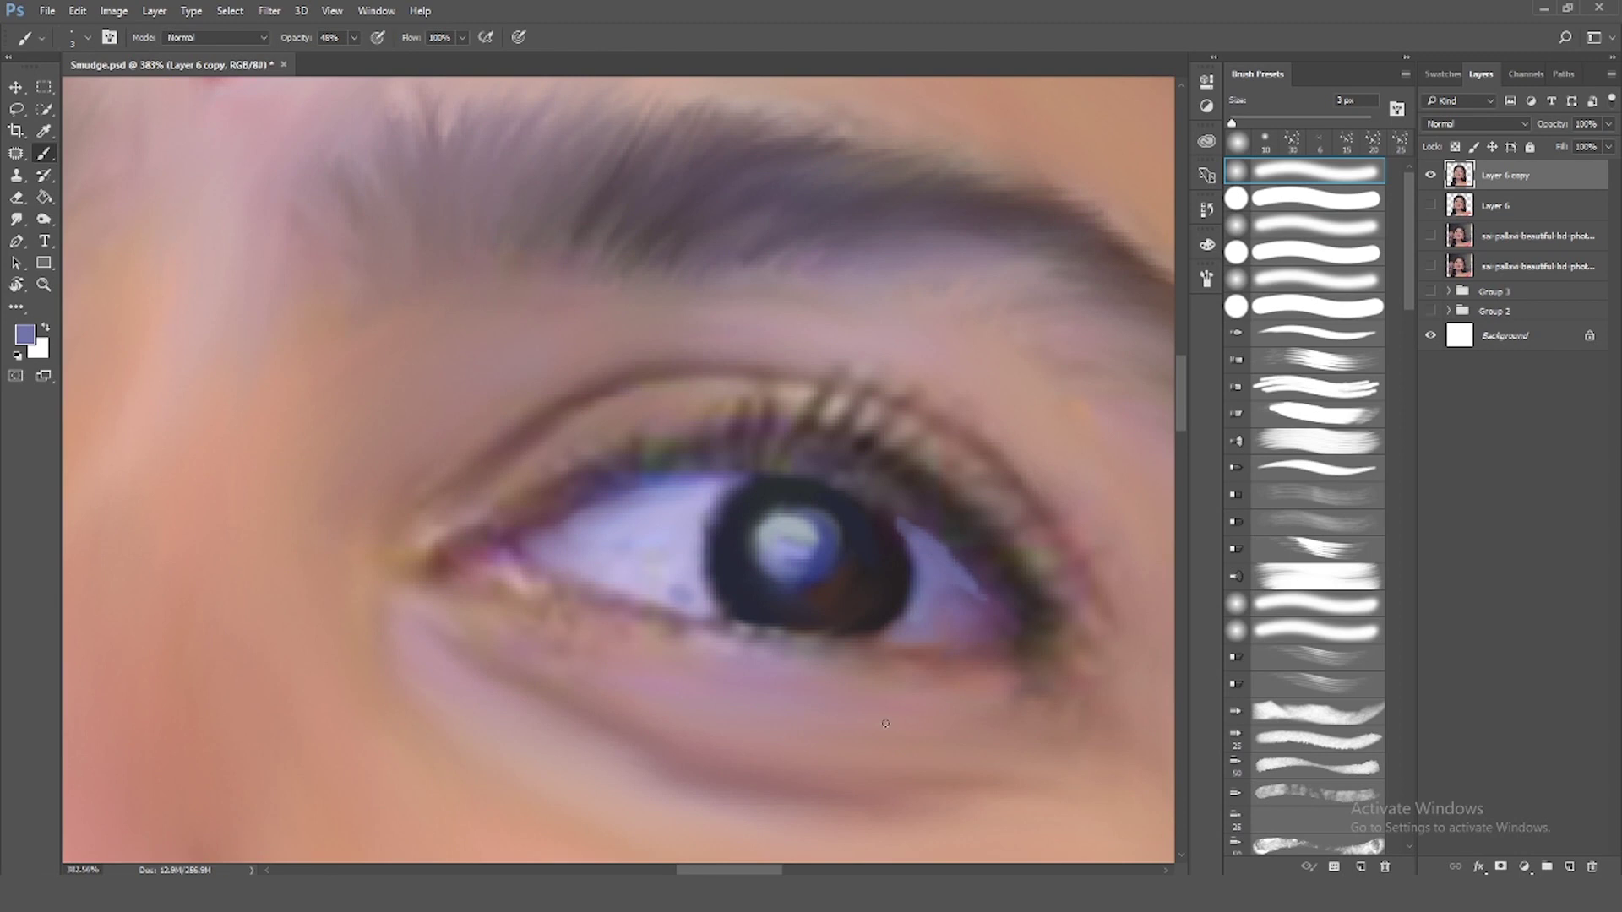
Paint sampled light lavender over the eye white, covering the darker blue patch
scroll(886, 724, "down", 5)
scroll(885, 724, "down", 2)
scroll(690, 658, "up", 5)
scroll(690, 658, "up", 3)
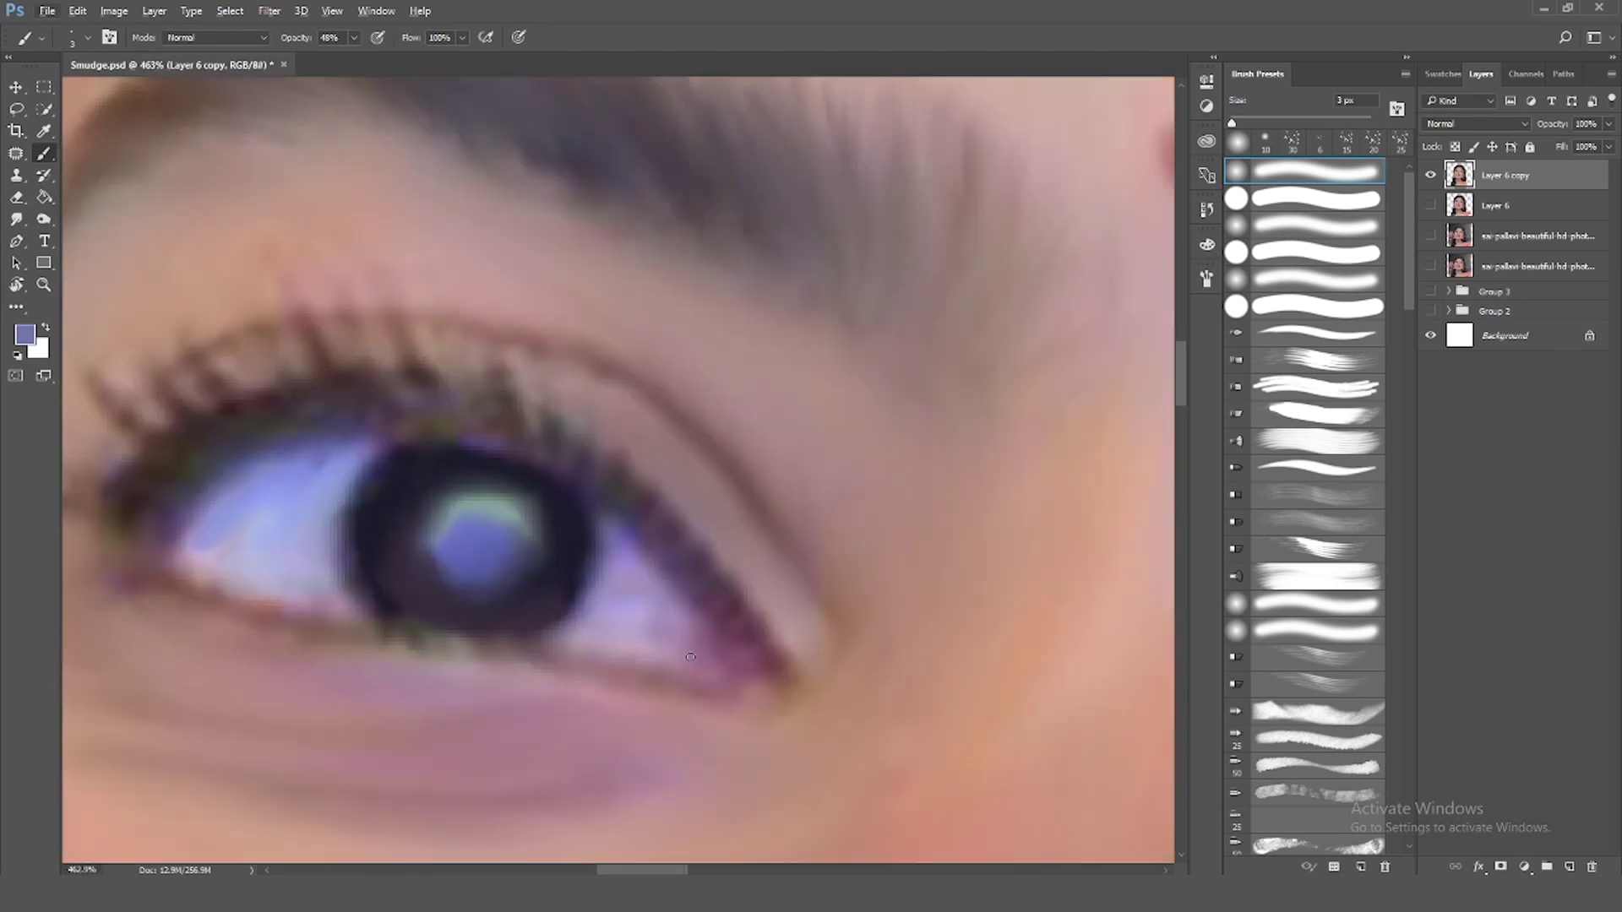
key("r")
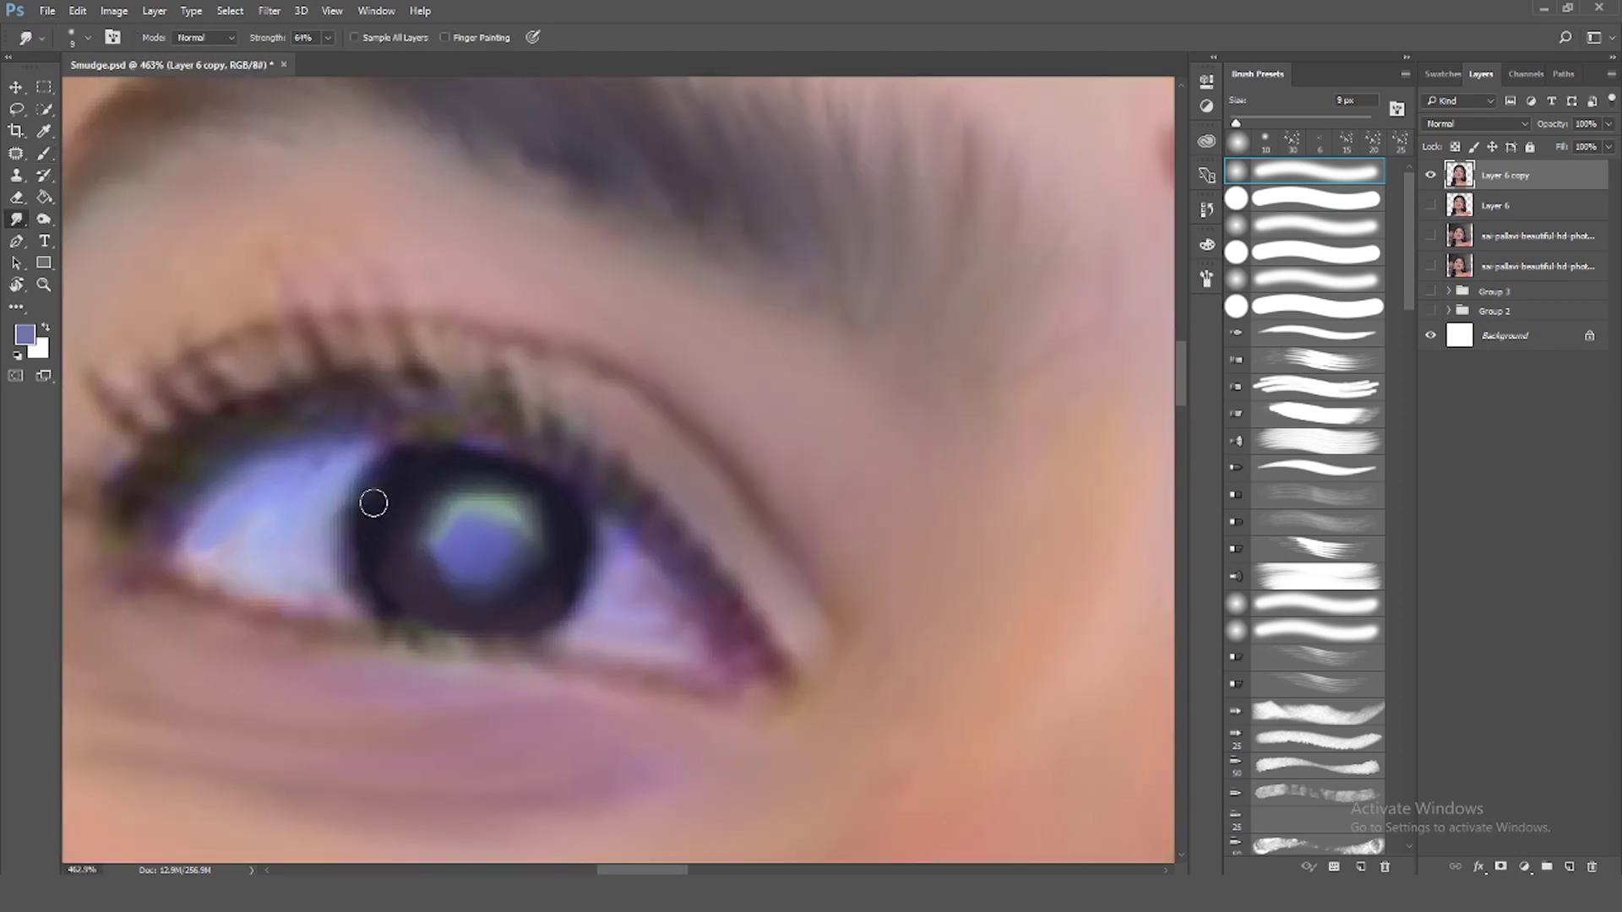
key("b")
left_click(216, 540, "alt")
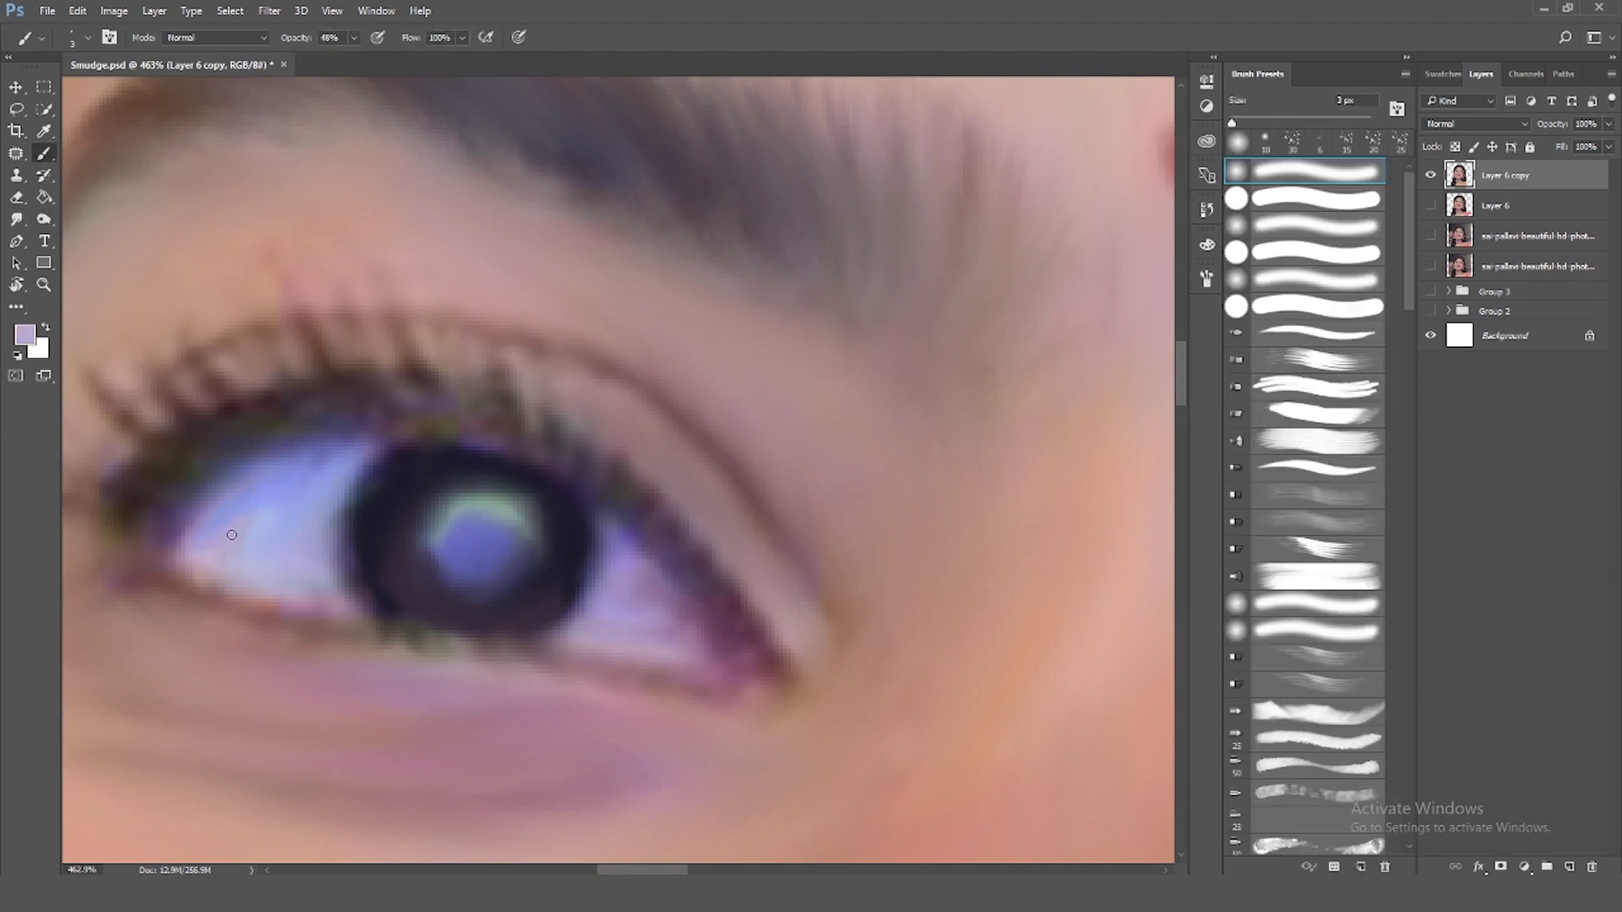
key("bracketright")
key("bracketright")
key("bracketright")
left_click_drag(318, 529, 323, 568)
left_click_drag(317, 489, 296, 559)
mouse_move(600, 614)
left_mouse_down()
mouse_move(644, 616)
mouse_move(675, 642)
left_mouse_up()
Smudge the eye white's bluish patch, lower area and corner into the lid
key("r")
left_click_drag(247, 510, 194, 547)
left_click_drag(311, 591, 343, 605)
left_click_drag(623, 623, 752, 689)
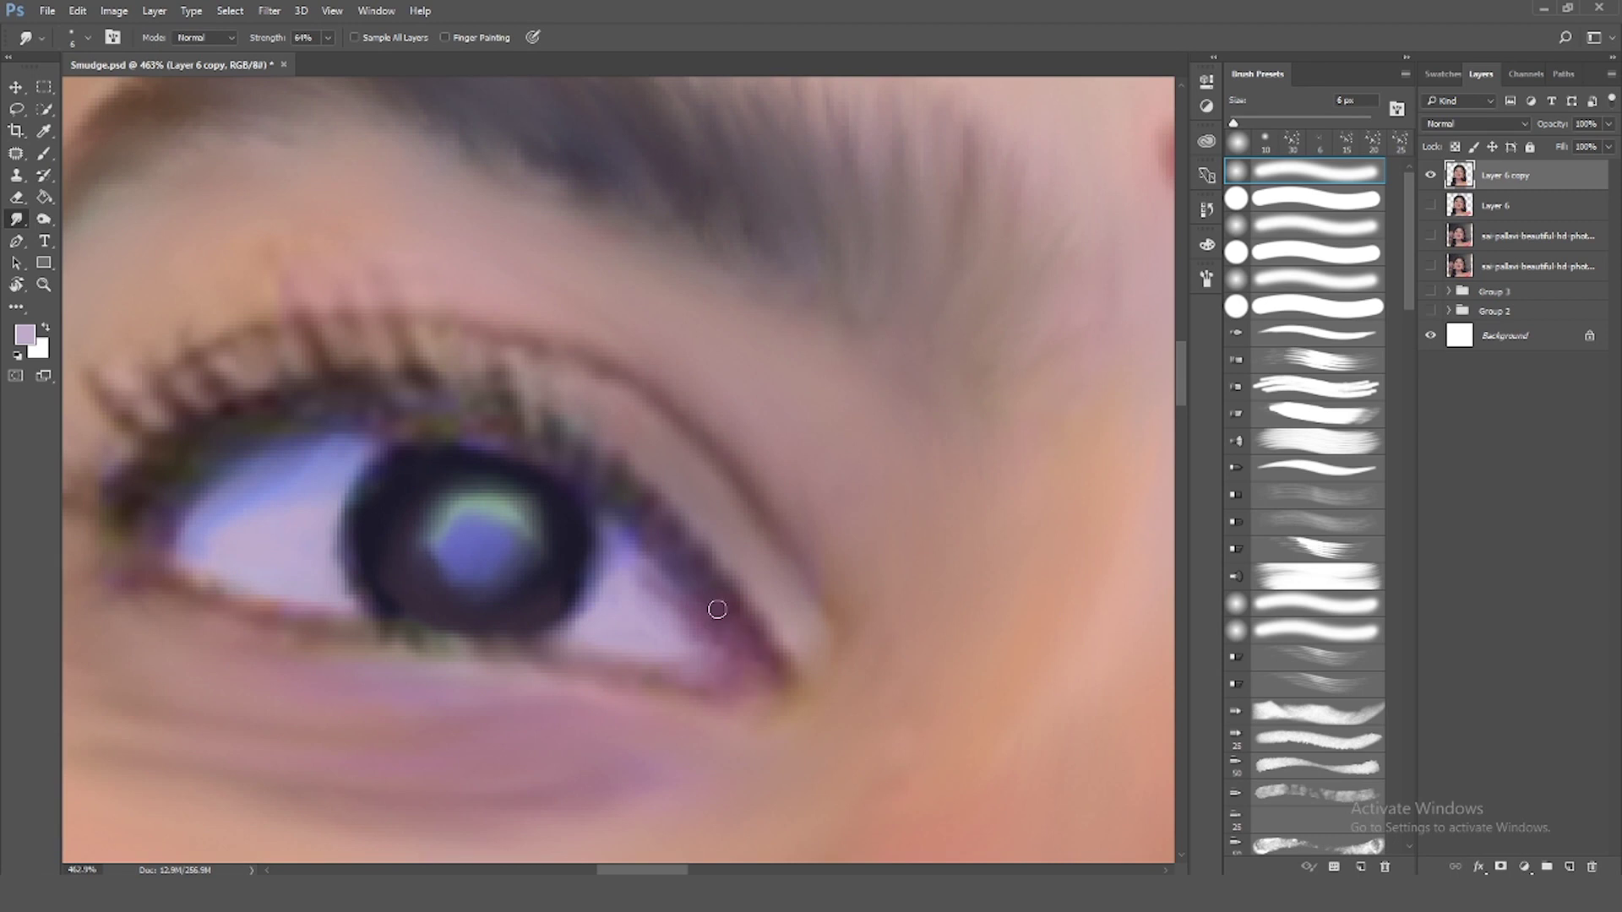
Return to the Brush with black as the foreground colour
left_click(44, 154)
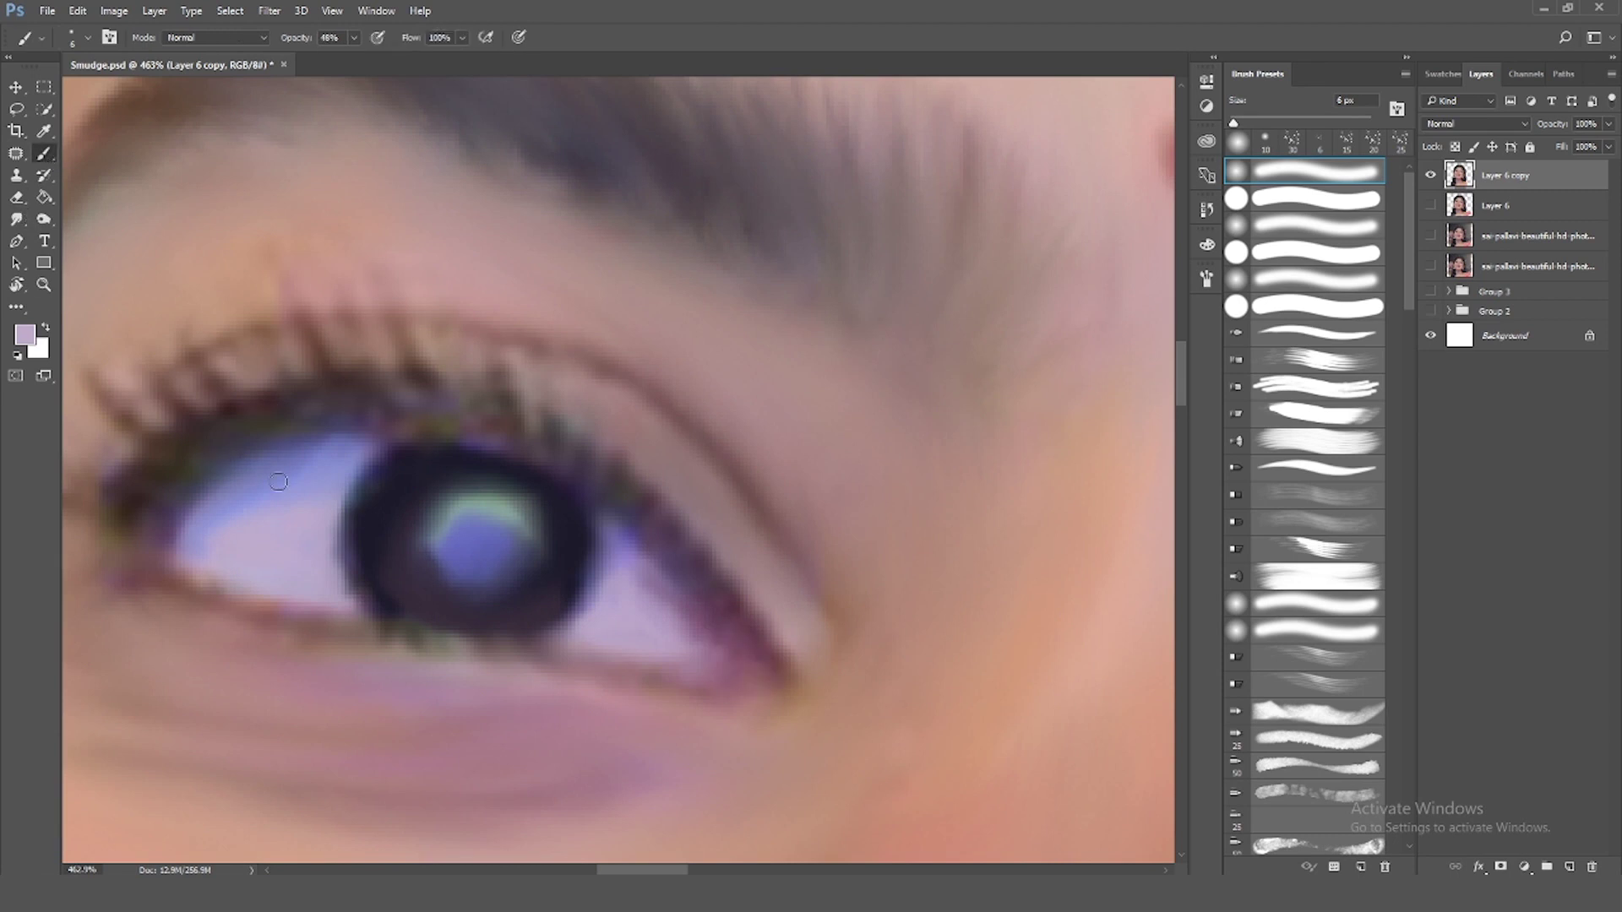
left_click(25, 334)
left_click(1136, 486)
left_click(1513, 254)
Trace dark upper and lower lid lines on both eyes, redoing overlong lower strokes
mouse_move(248, 447)
left_mouse_down()
mouse_move(344, 431)
mouse_move(540, 468)
left_mouse_up()
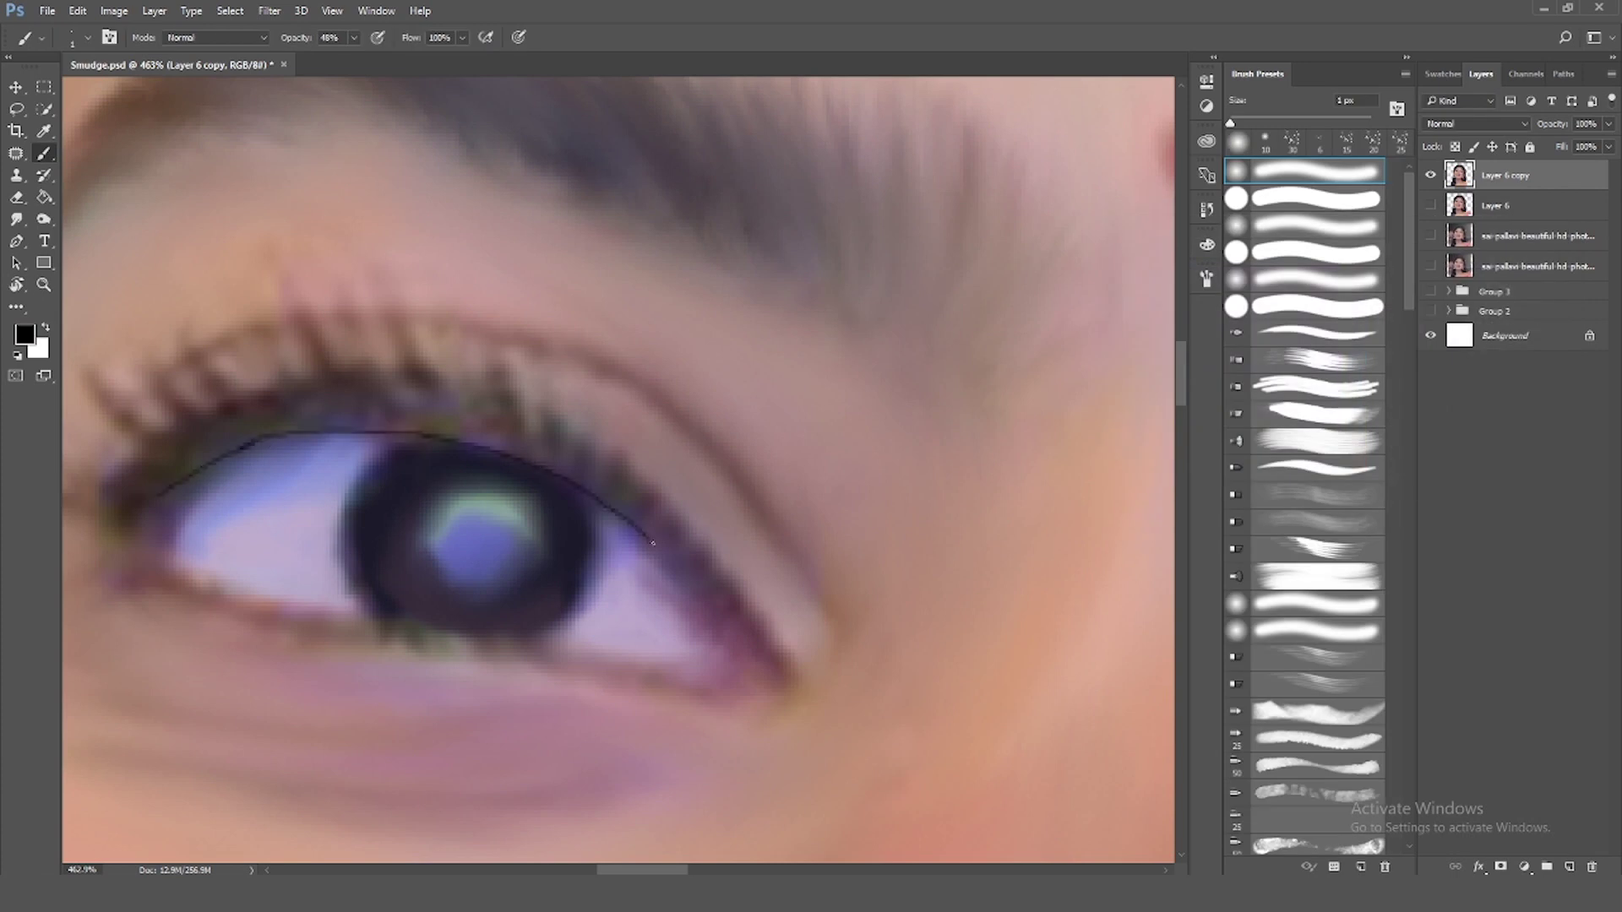
mouse_move(167, 564)
left_mouse_down()
mouse_move(344, 634)
mouse_move(583, 673)
left_mouse_up()
key("ctrl+z")
mouse_move(135, 539)
left_mouse_down()
mouse_move(303, 611)
mouse_move(615, 676)
left_mouse_up()
key("ctrl+z")
left_click_drag(388, 624, 662, 674)
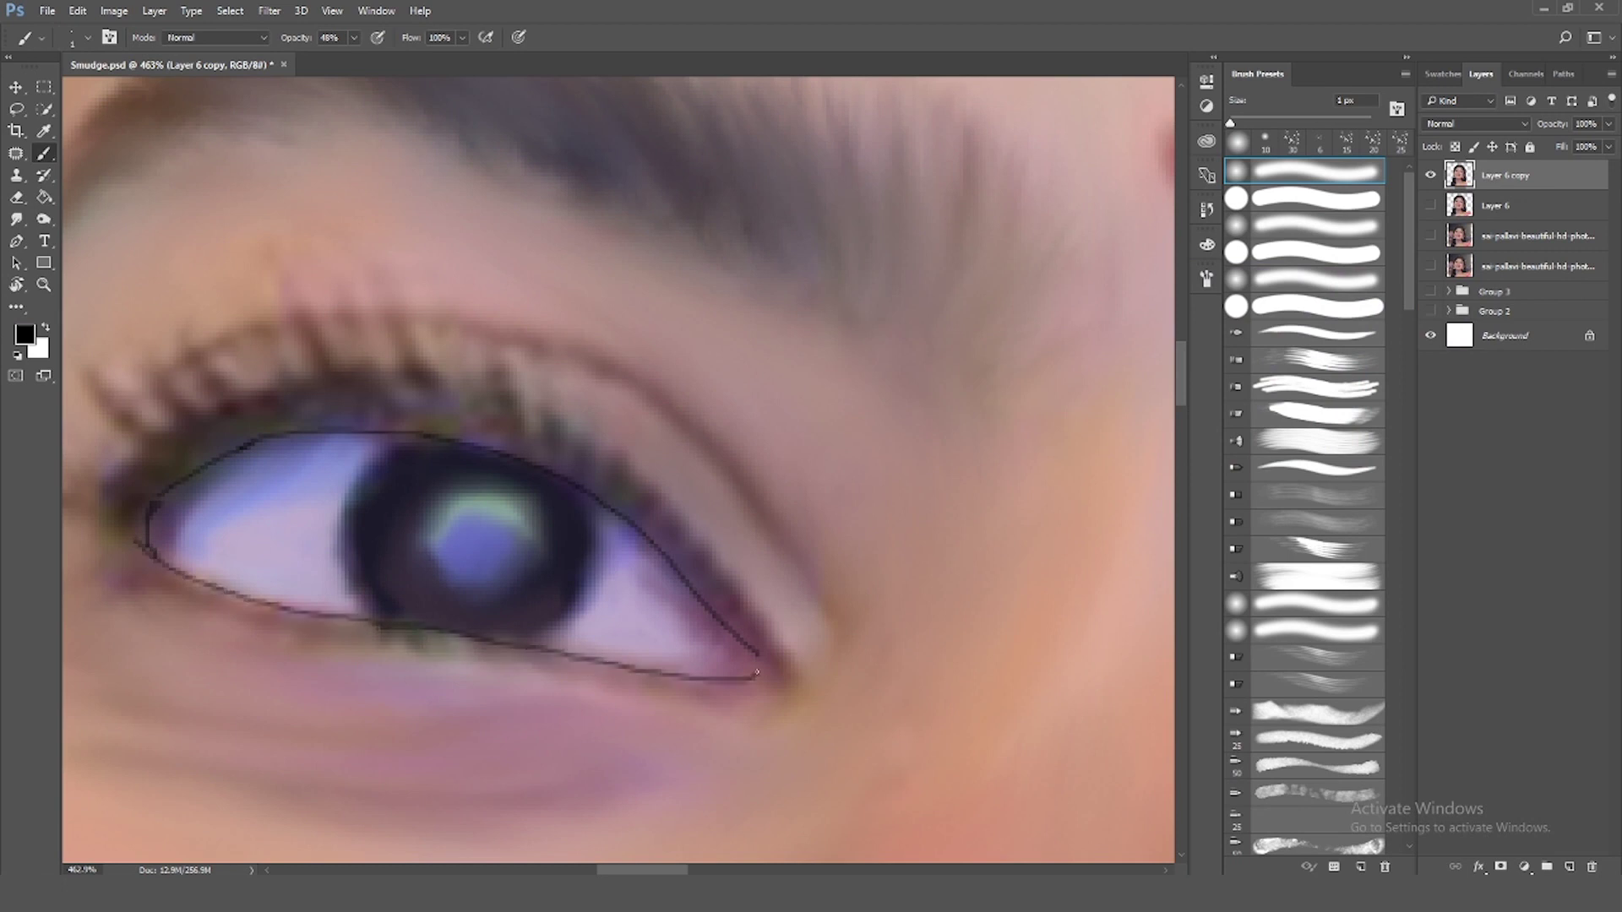
scroll(299, 416, "down", 5)
scroll(950, 549, "up", 4)
mouse_move(693, 511)
left_mouse_down()
mouse_move(814, 583)
mouse_move(1135, 608)
mouse_move(864, 448)
mouse_move(1005, 456)
mouse_move(1094, 528)
left_mouse_up()
scroll(693, 529, "down", 4)
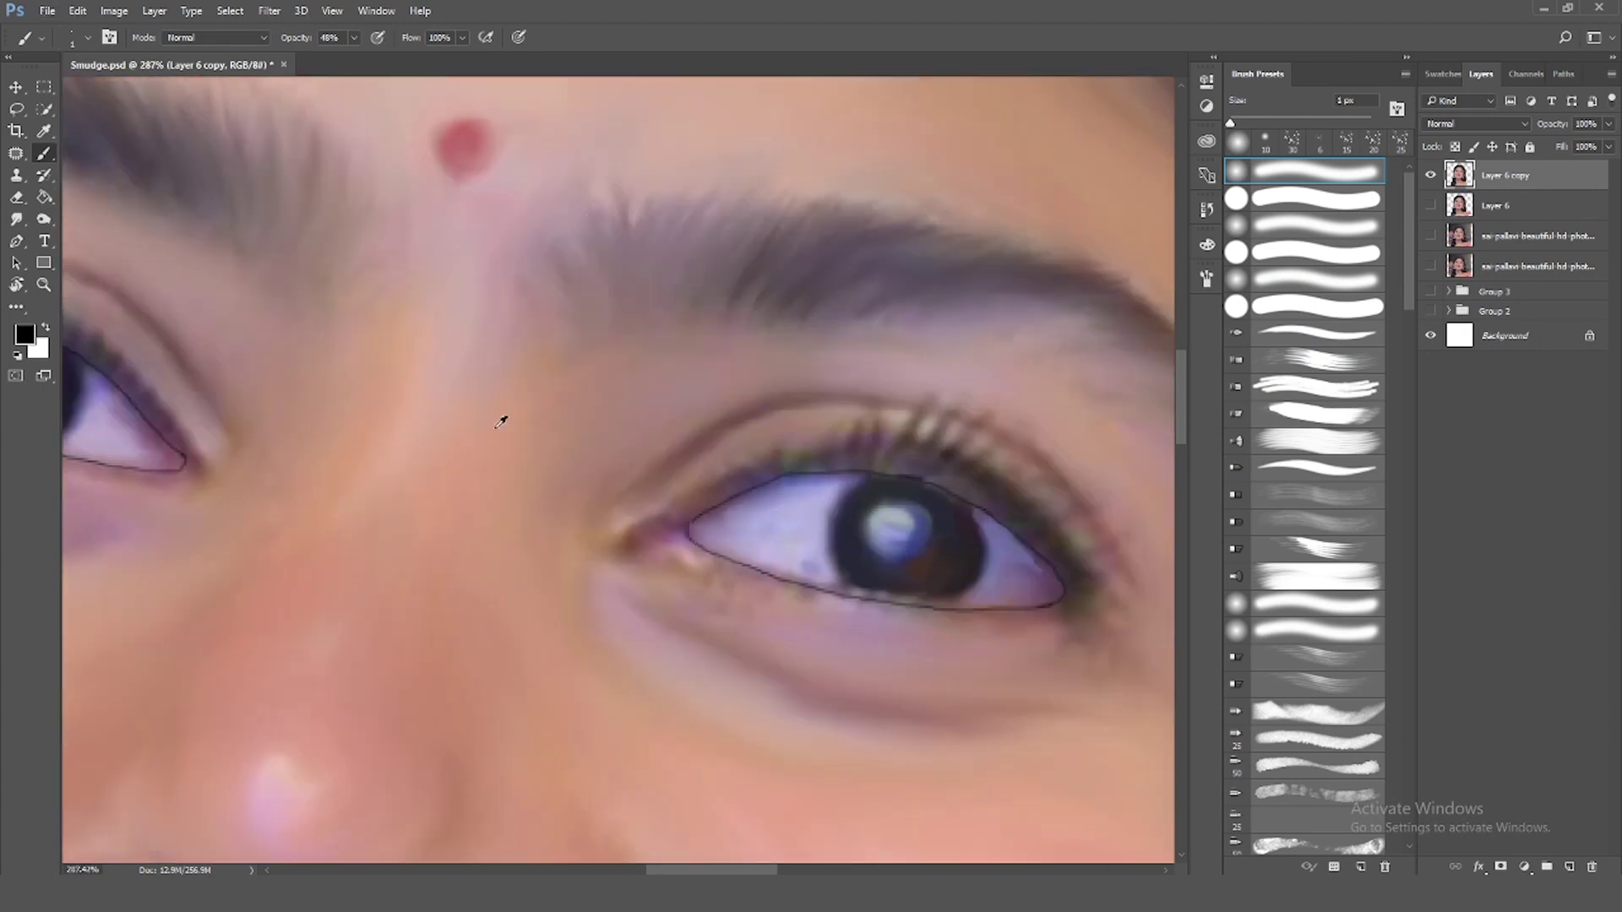
scroll(503, 424, "up", 3)
Smudge one eye's upper and lower lid lines into soft edges
left_click(16, 219)
scroll(693, 424, "up", 1)
scroll(693, 424, "up", 1)
left_click_drag(651, 517, 796, 480)
left_click_drag(947, 500, 1057, 591)
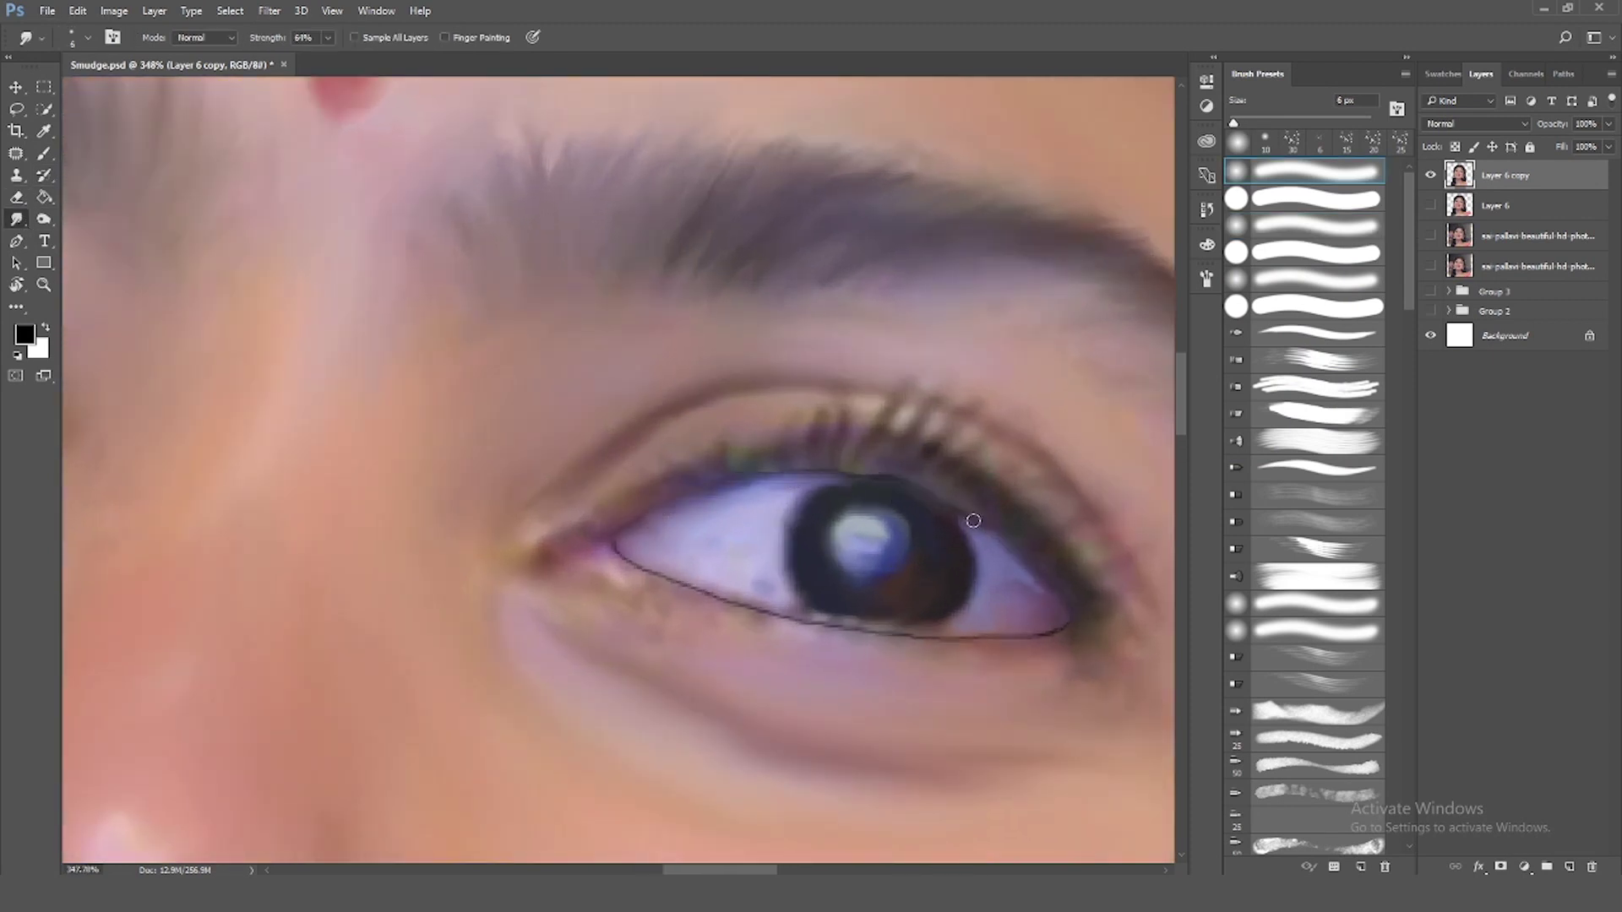
left_click_drag(822, 483, 746, 478)
left_click_drag(633, 545, 867, 622)
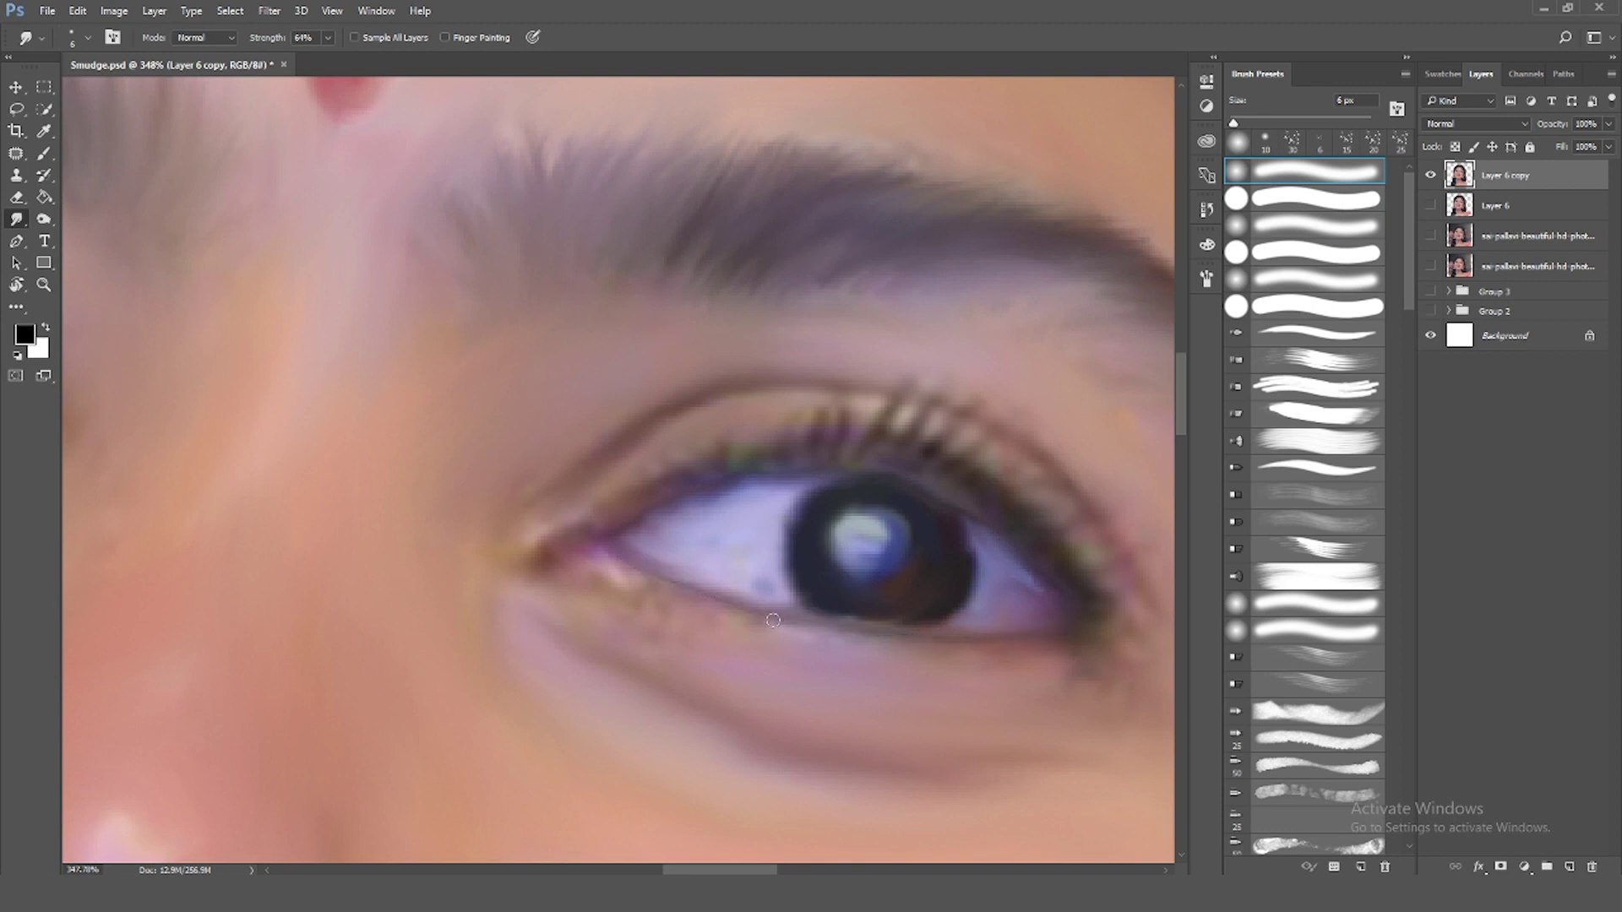
scroll(697, 566, "down", 5)
scroll(172, 466, "up", 5)
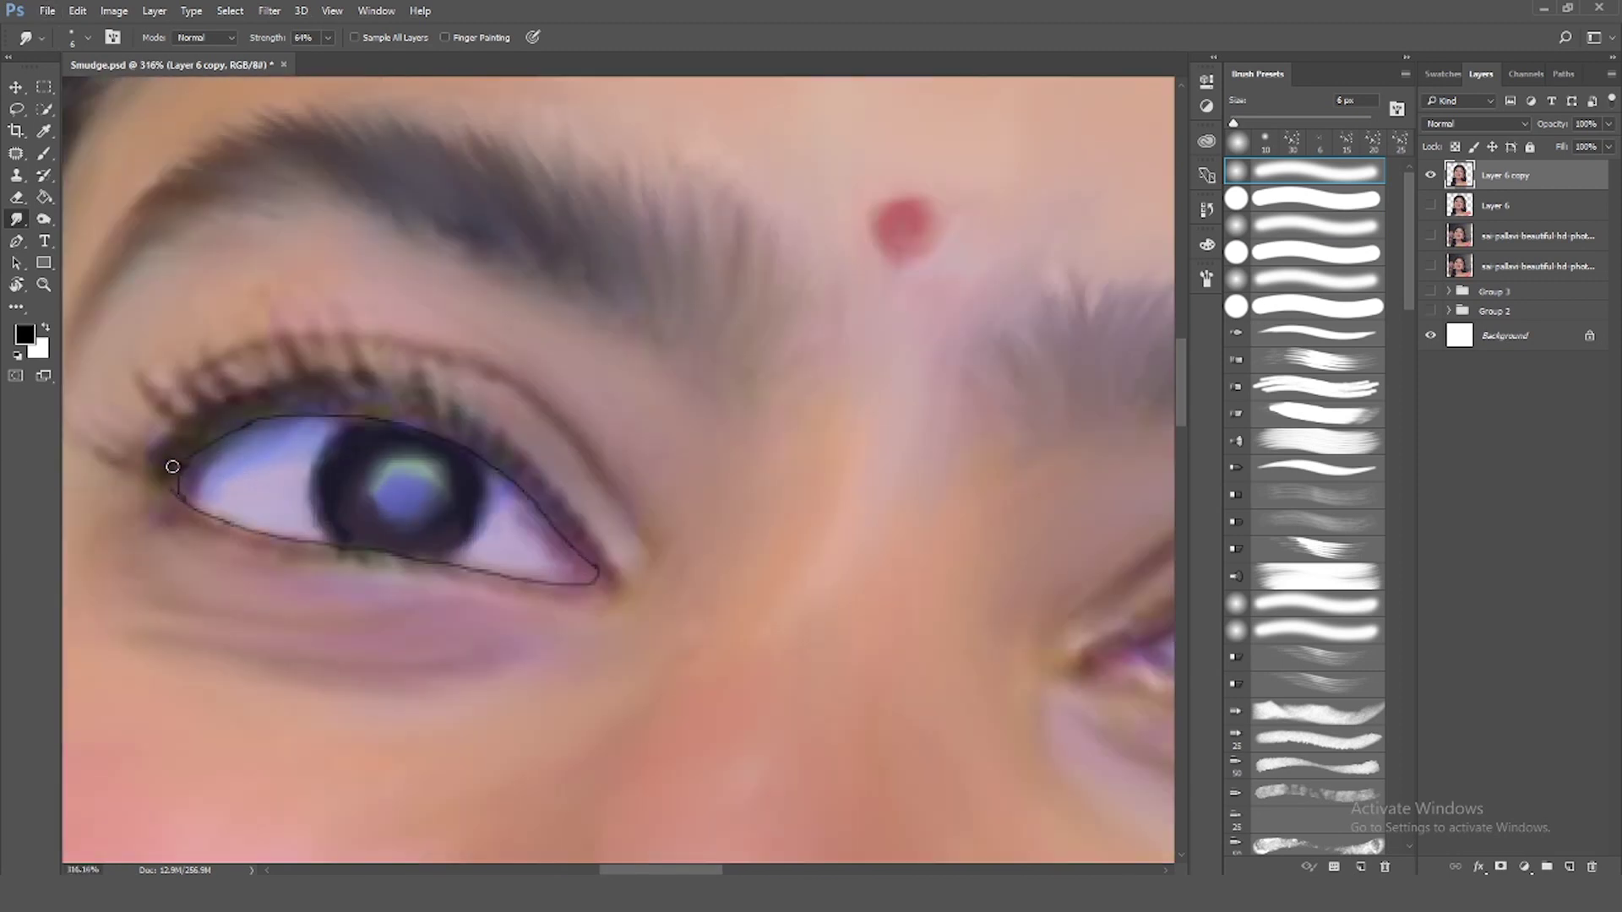
scroll(234, 466, "up", 3)
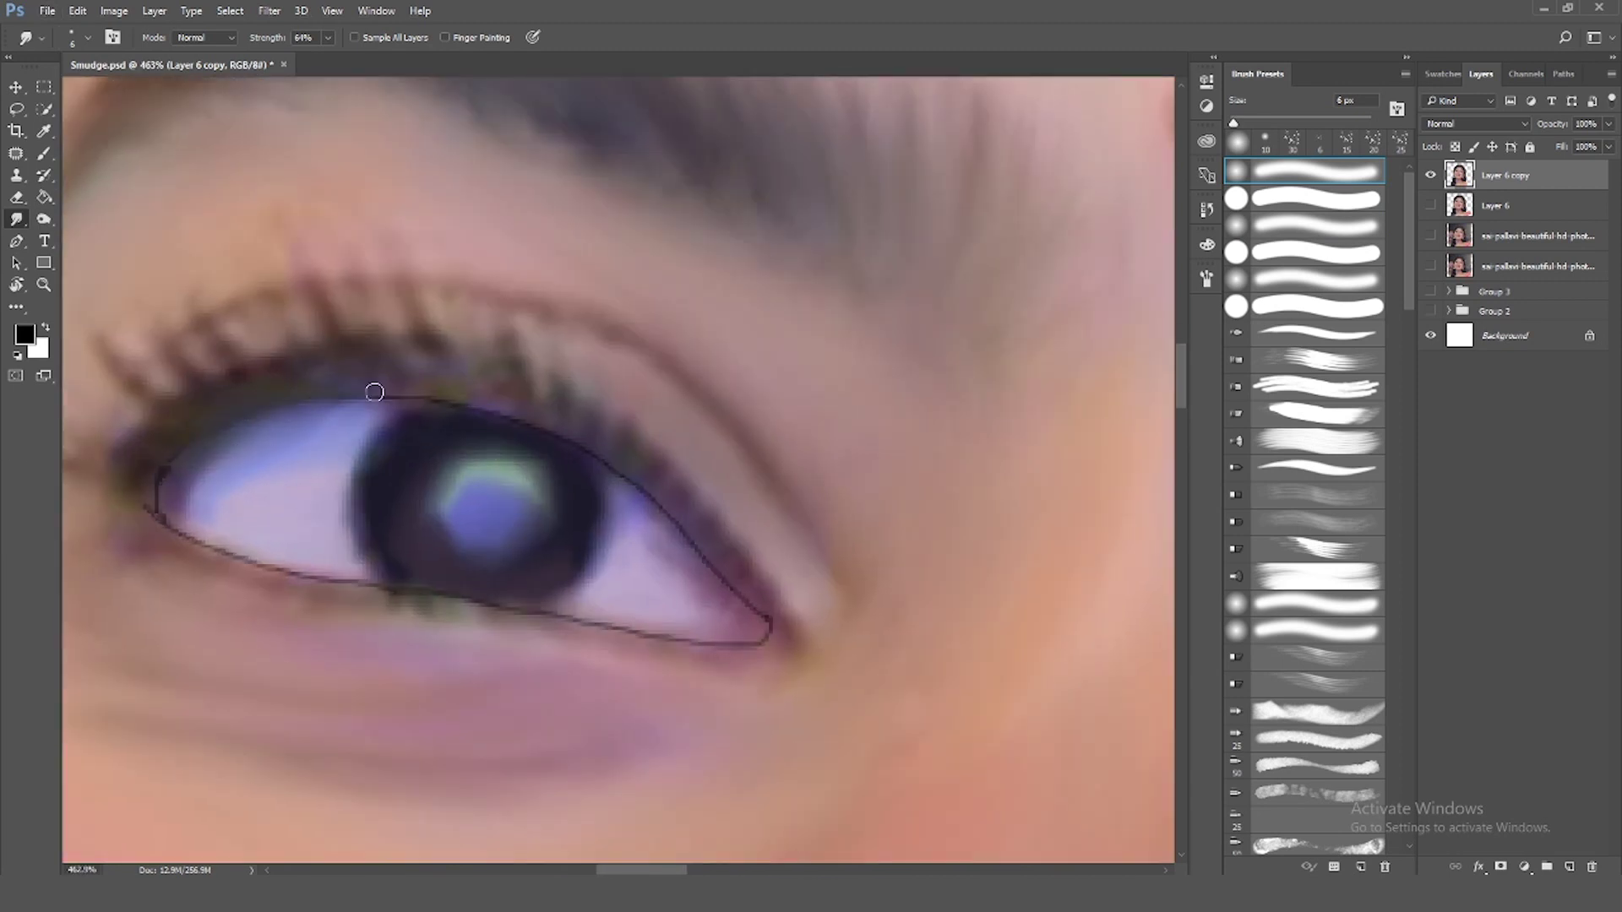
Smudge the other eye's lower and upper lid lines, blending the crisp line above the iris
mouse_move(173, 457)
left_mouse_down()
mouse_move(429, 604)
mouse_move(751, 615)
left_mouse_up()
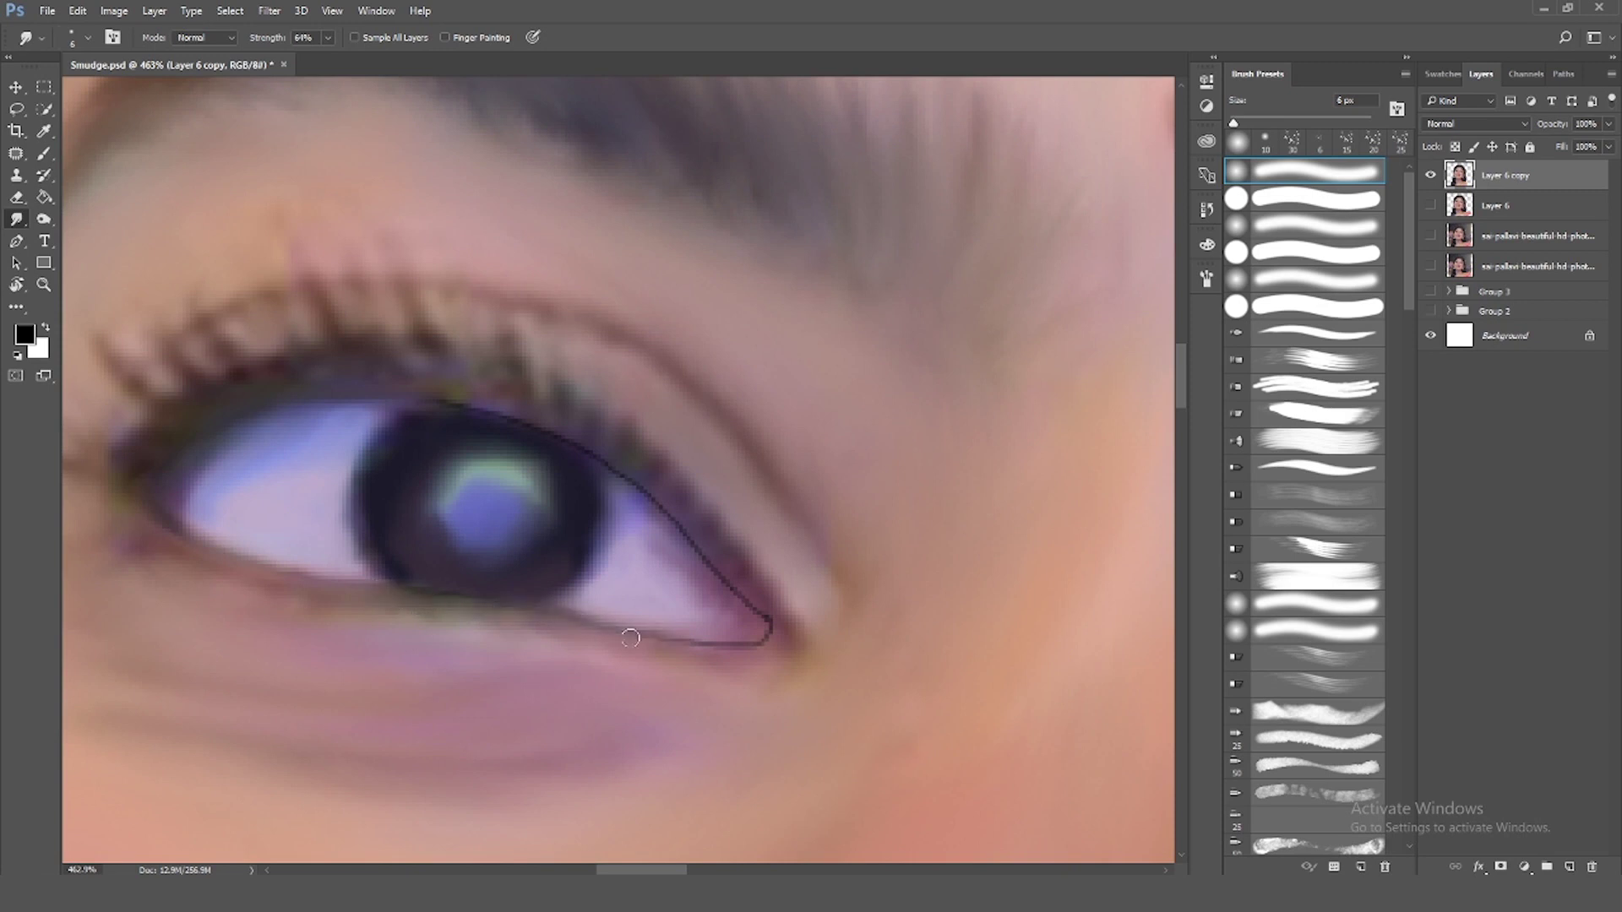
left_click_drag(600, 471, 748, 626)
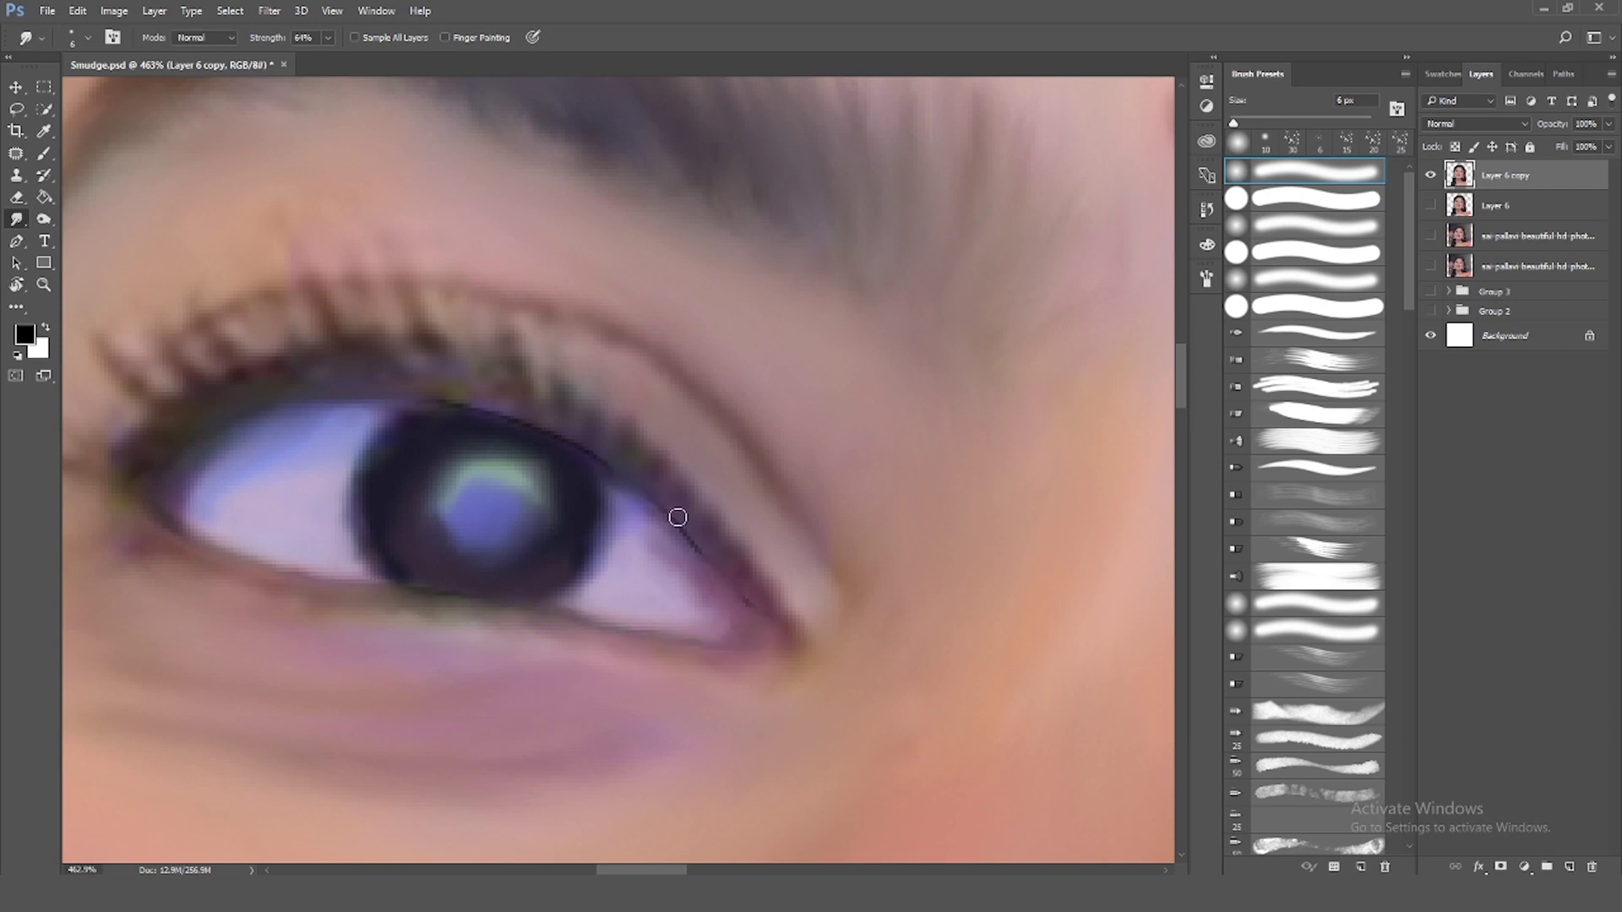
left_click_drag(467, 409, 674, 531)
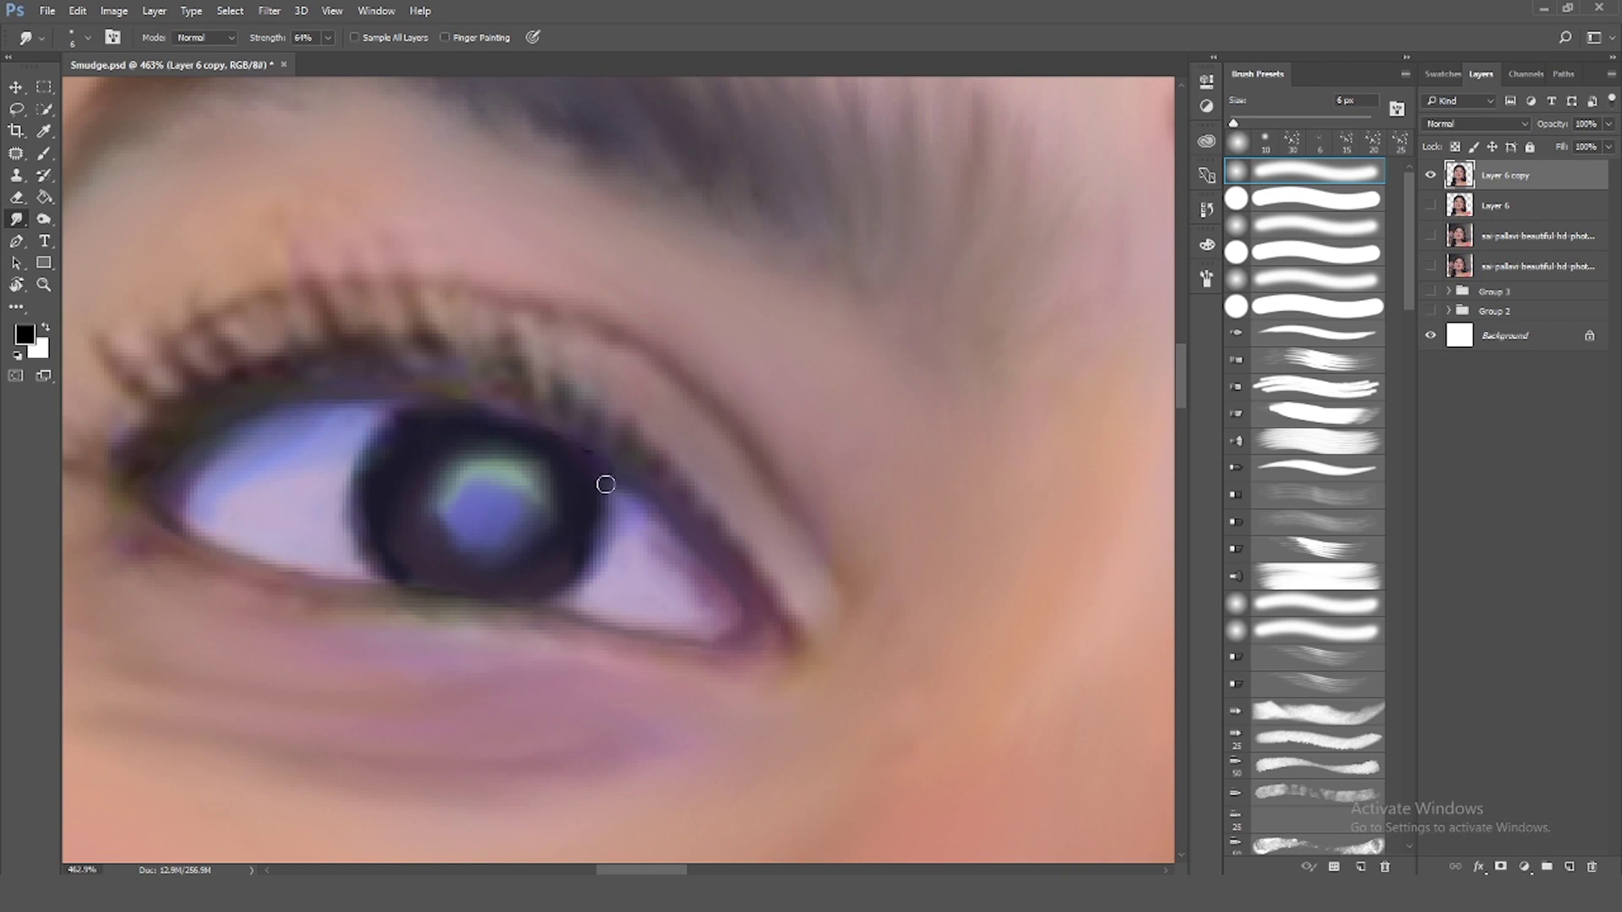
scroll(421, 616, "down", 2)
scroll(422, 615, "down", 2)
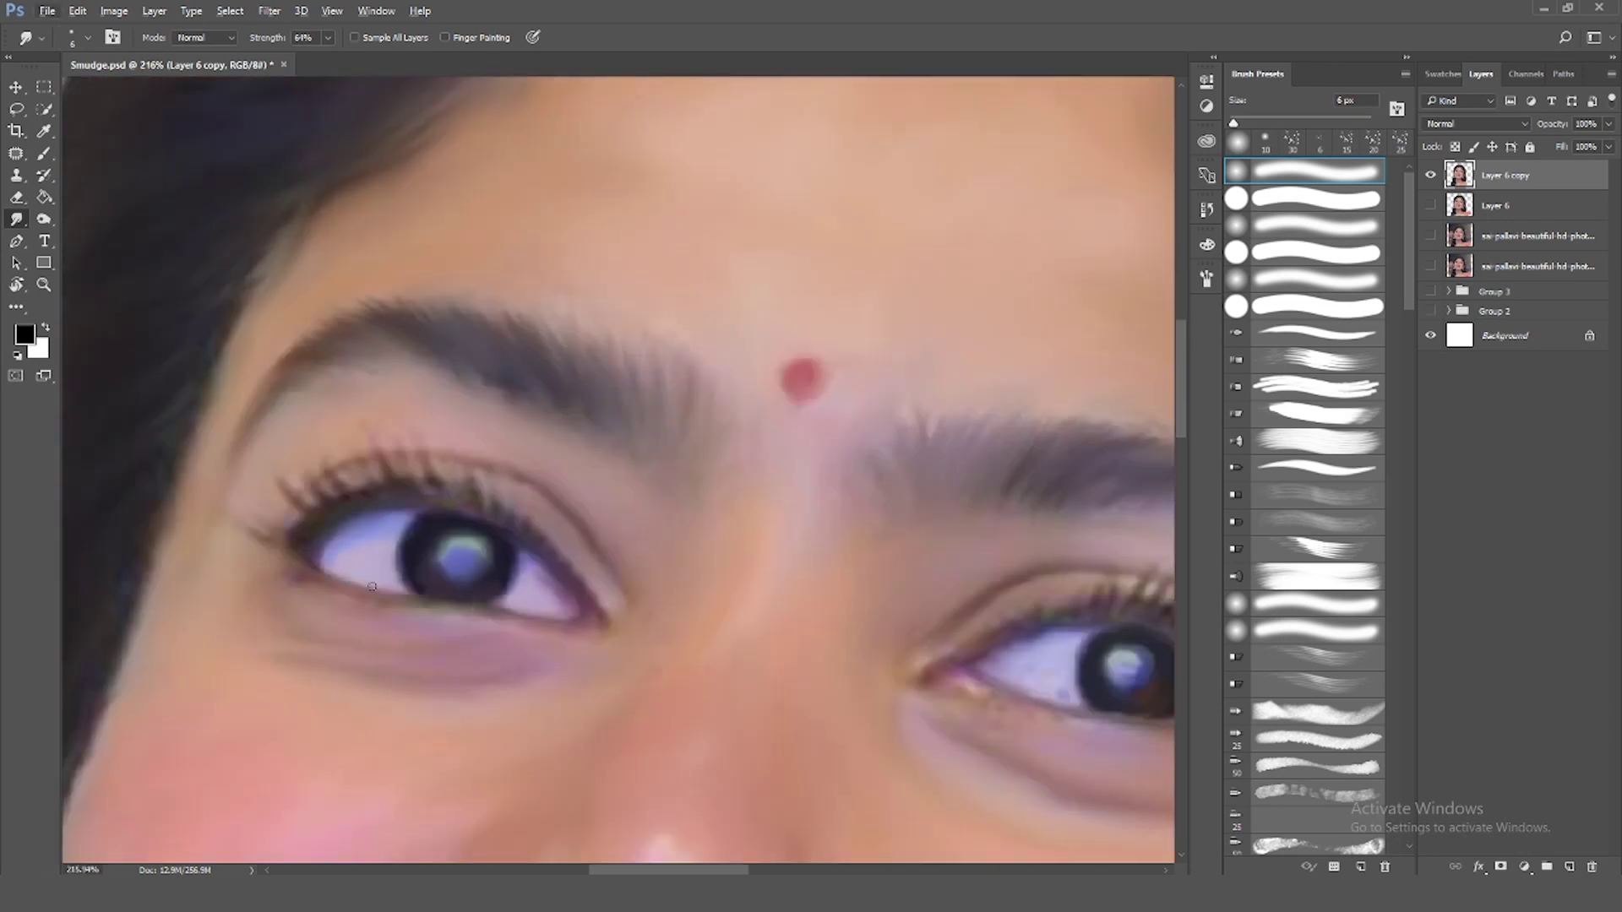
scroll(879, 681, "up", 1)
scroll(879, 681, "up", 1)
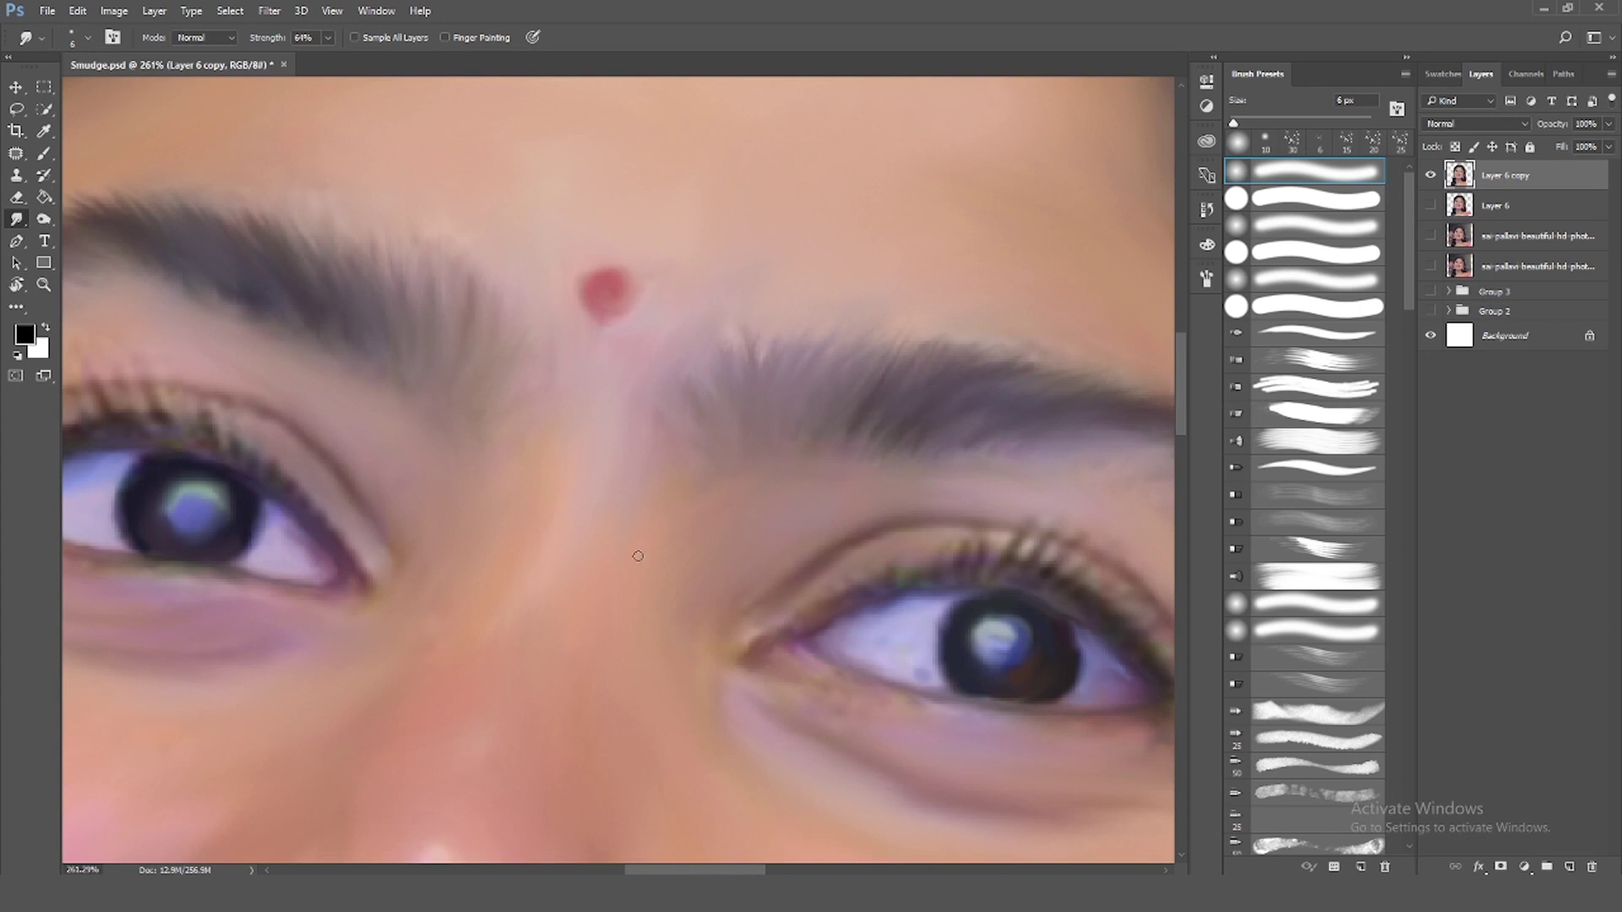
Switch to the Brush with flow lowered to about 26% and opacity about 33%
left_click(44, 157)
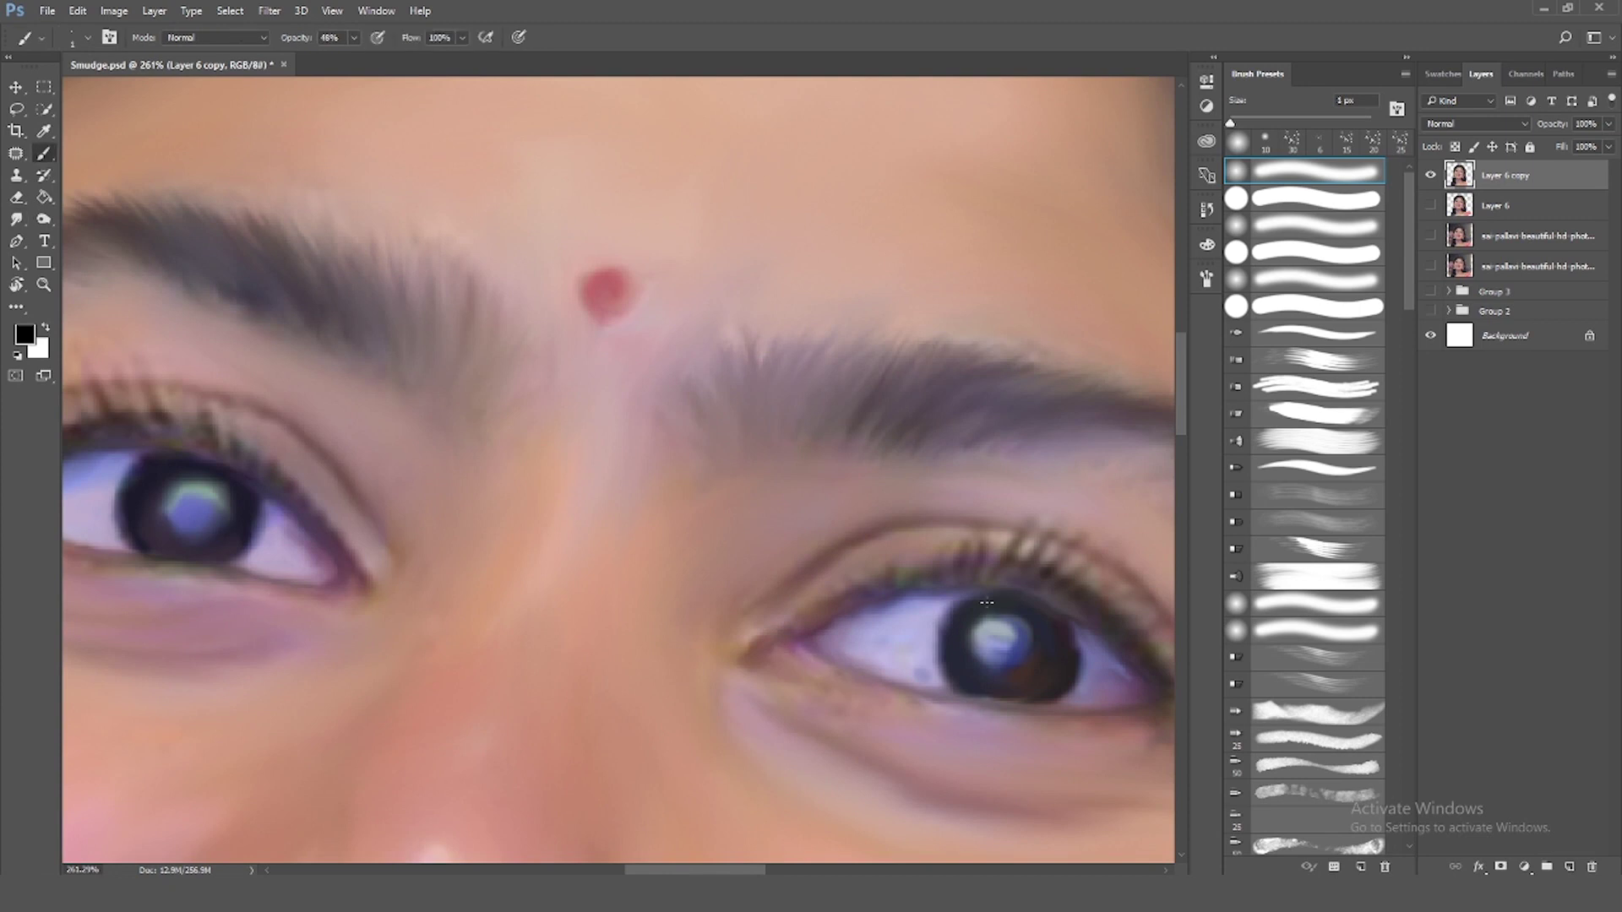
scroll(987, 602, "up", 1)
left_click_drag(464, 37, 429, 59)
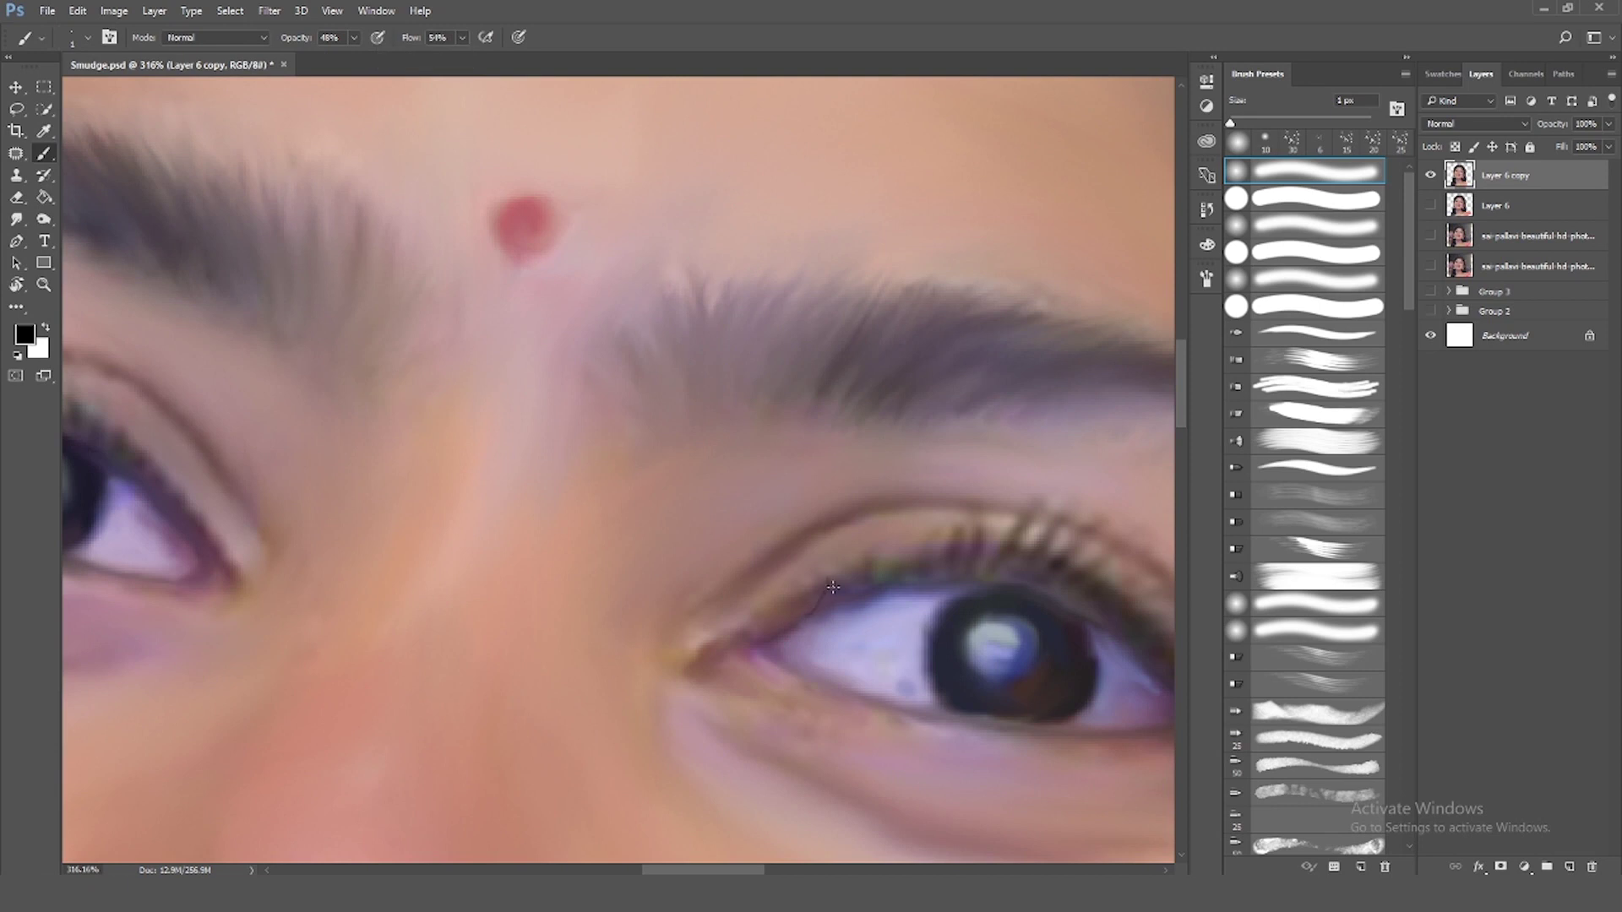
scroll(828, 823, "right", 5)
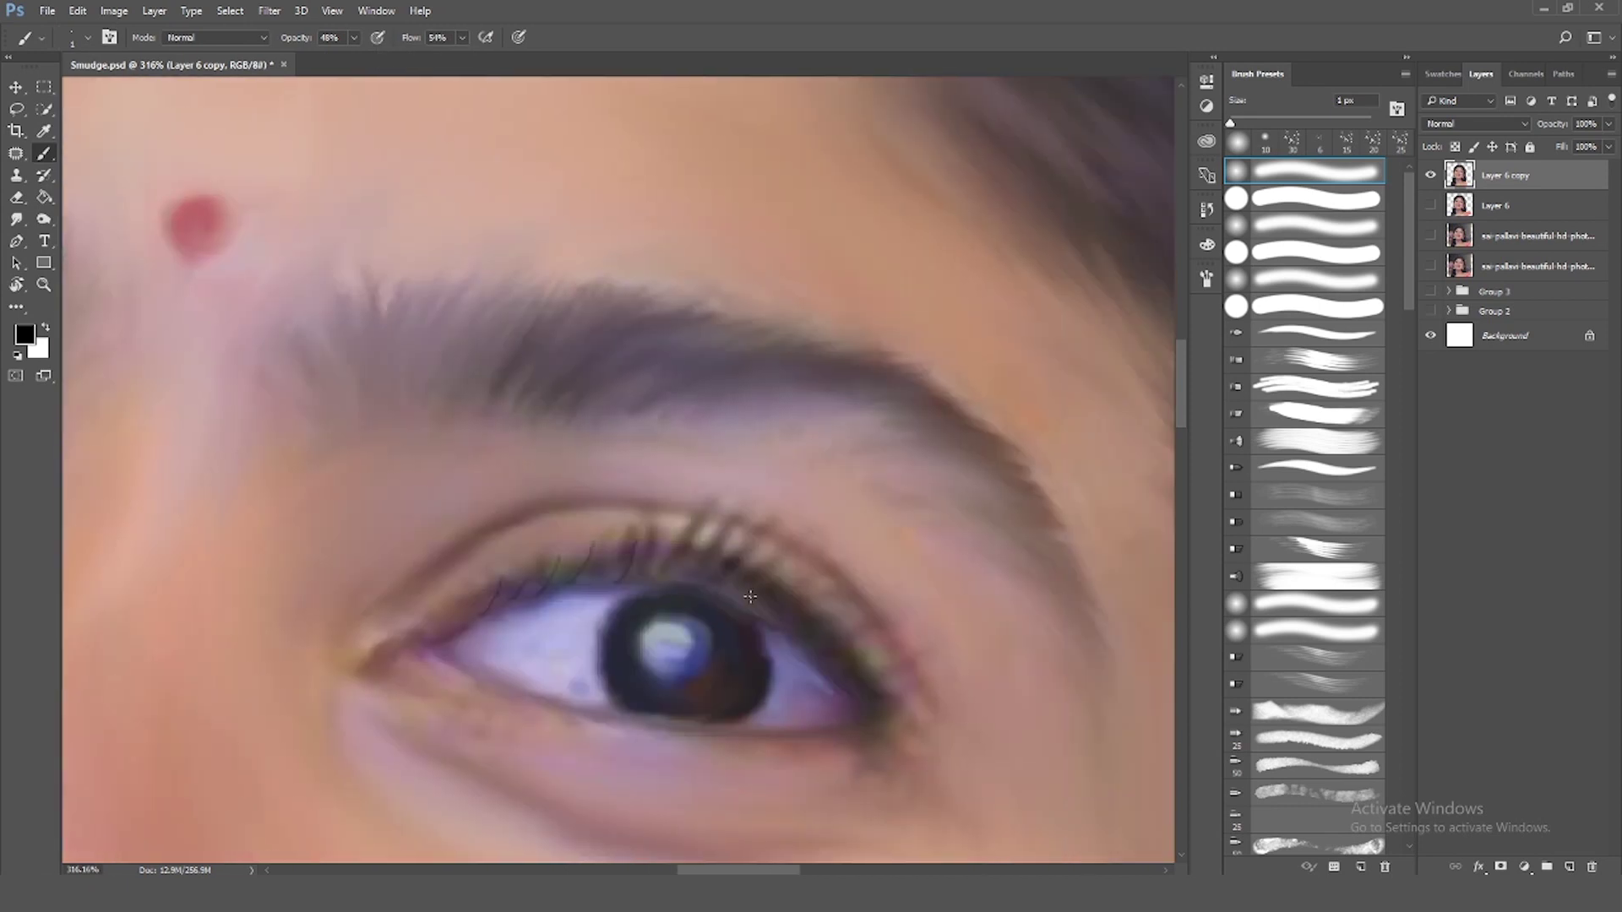
scroll(707, 587, "left", 1)
scroll(706, 587, "up", 1)
scroll(427, 609, "up", 1)
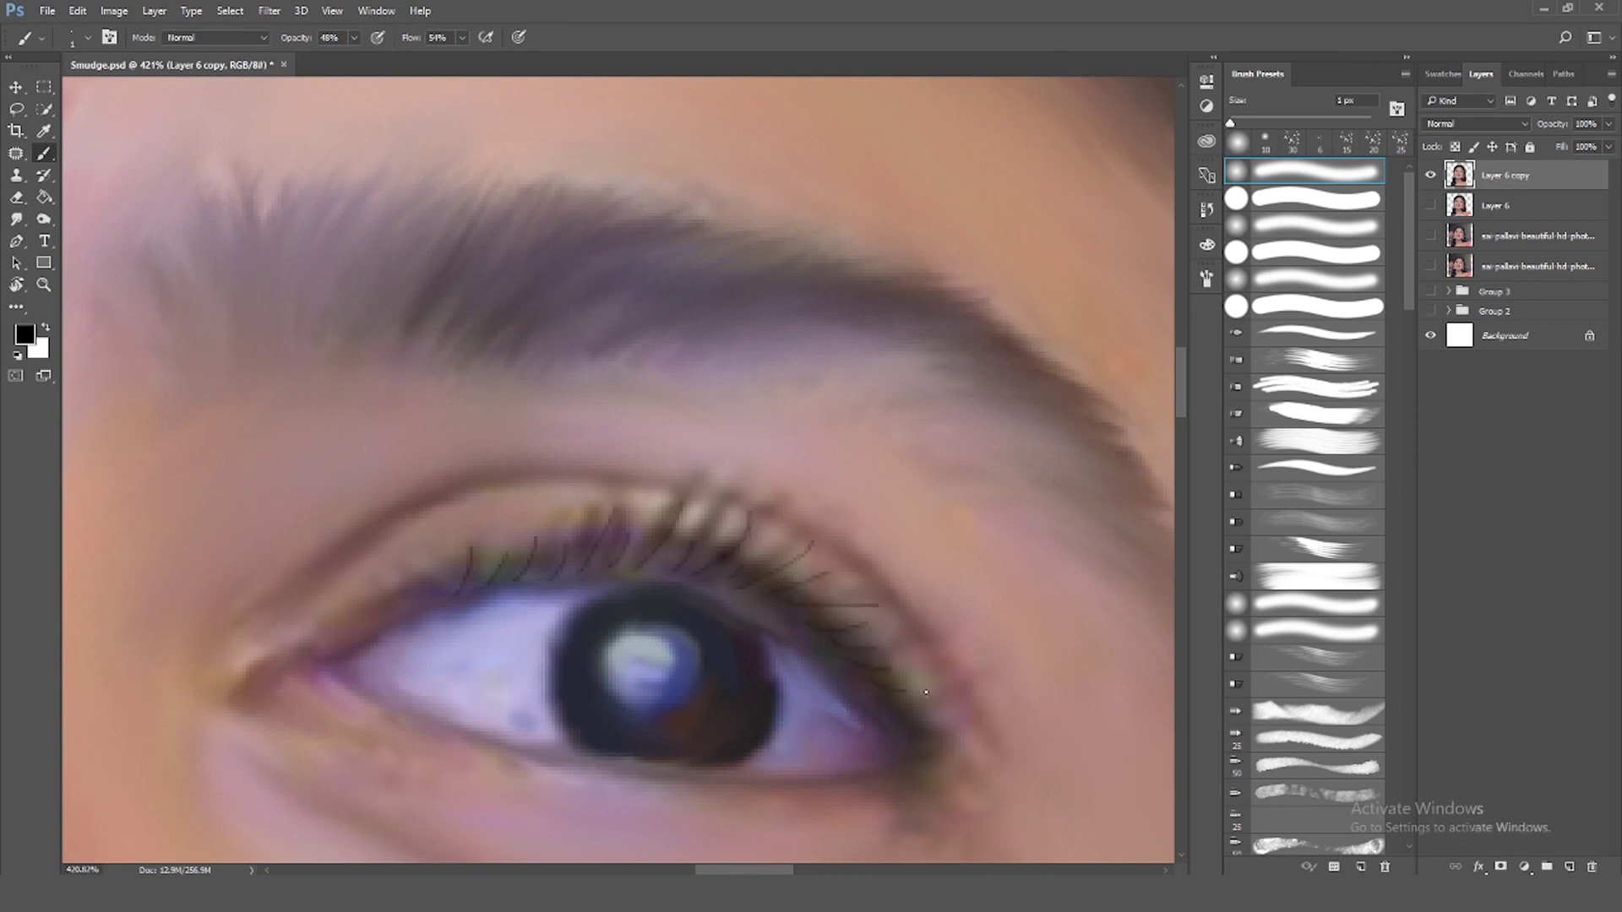
scroll(538, 580, "down", 3)
scroll(474, 566, "down", 4)
scroll(406, 545, "up", 1)
scroll(405, 544, "up", 2)
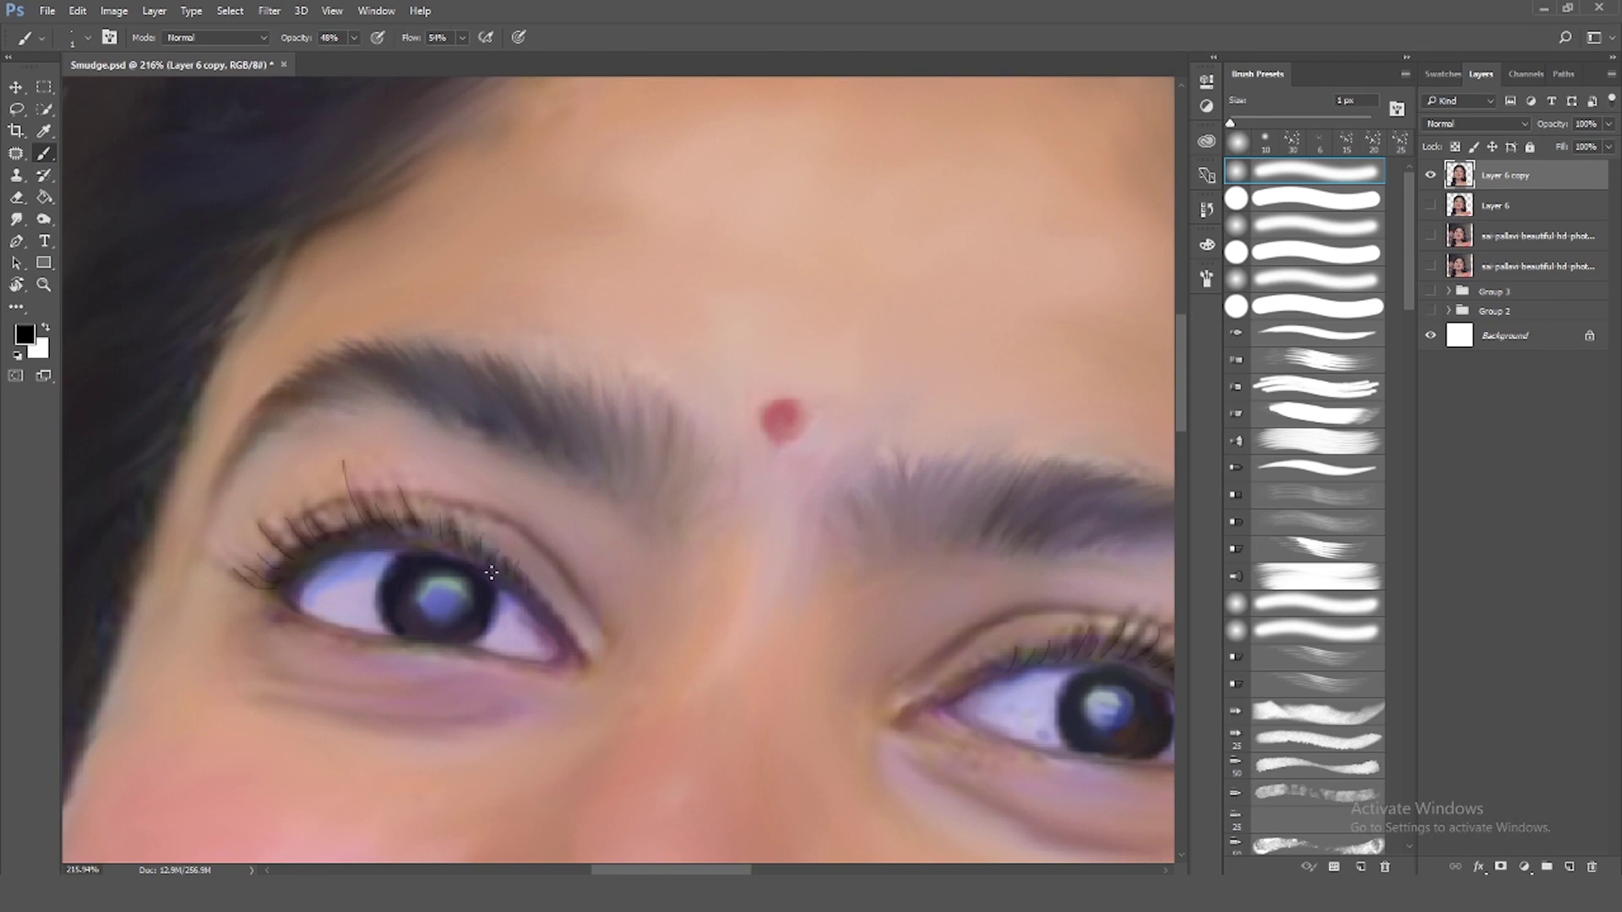
scroll(408, 538, "up", 2)
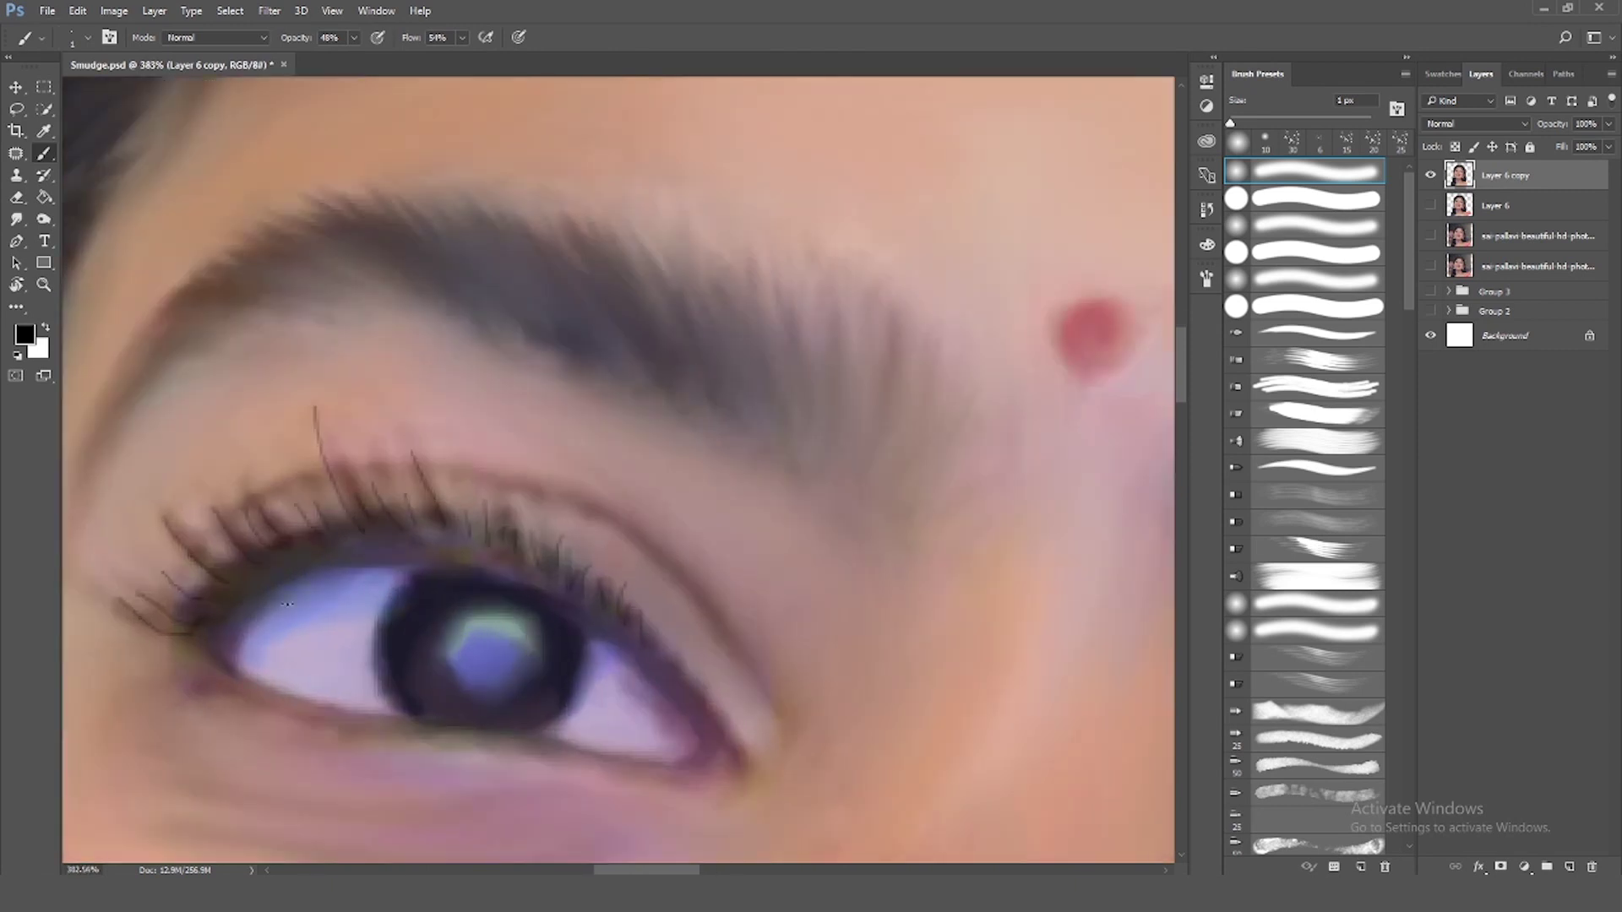
scroll(244, 716, "down", 1)
left_click(462, 37)
left_click_drag(464, 57, 441, 59)
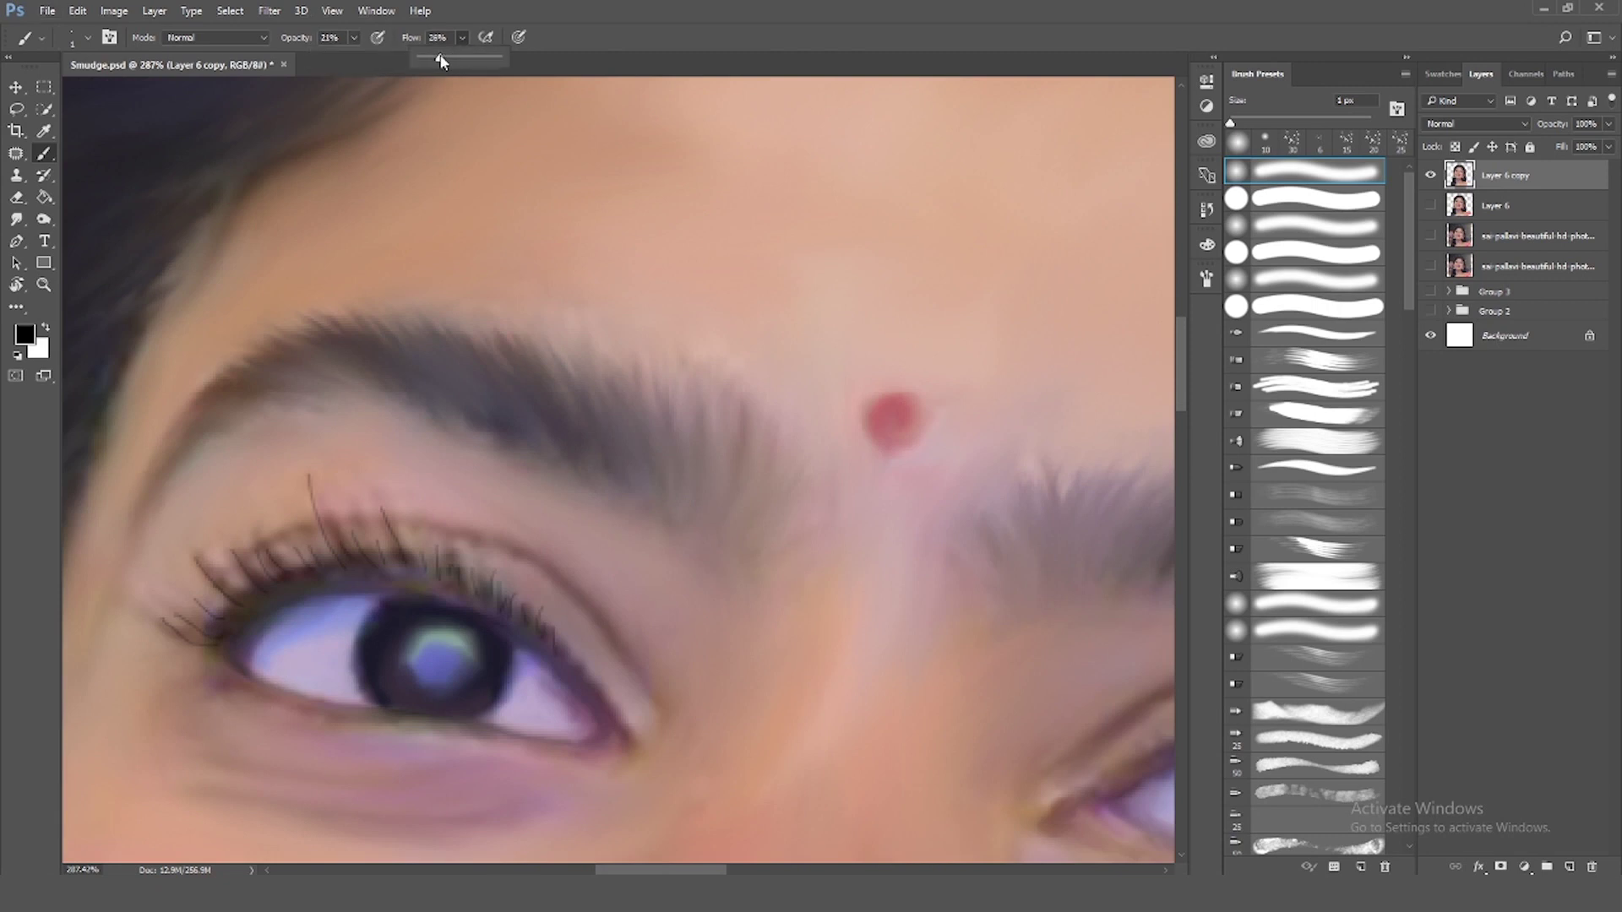
left_click(232, 671)
scroll(583, 771, "down", 5)
scroll(1068, 815, "up", 3)
scroll(1068, 814, "up", 2)
left_click(354, 37)
left_click_drag(352, 57, 365, 59)
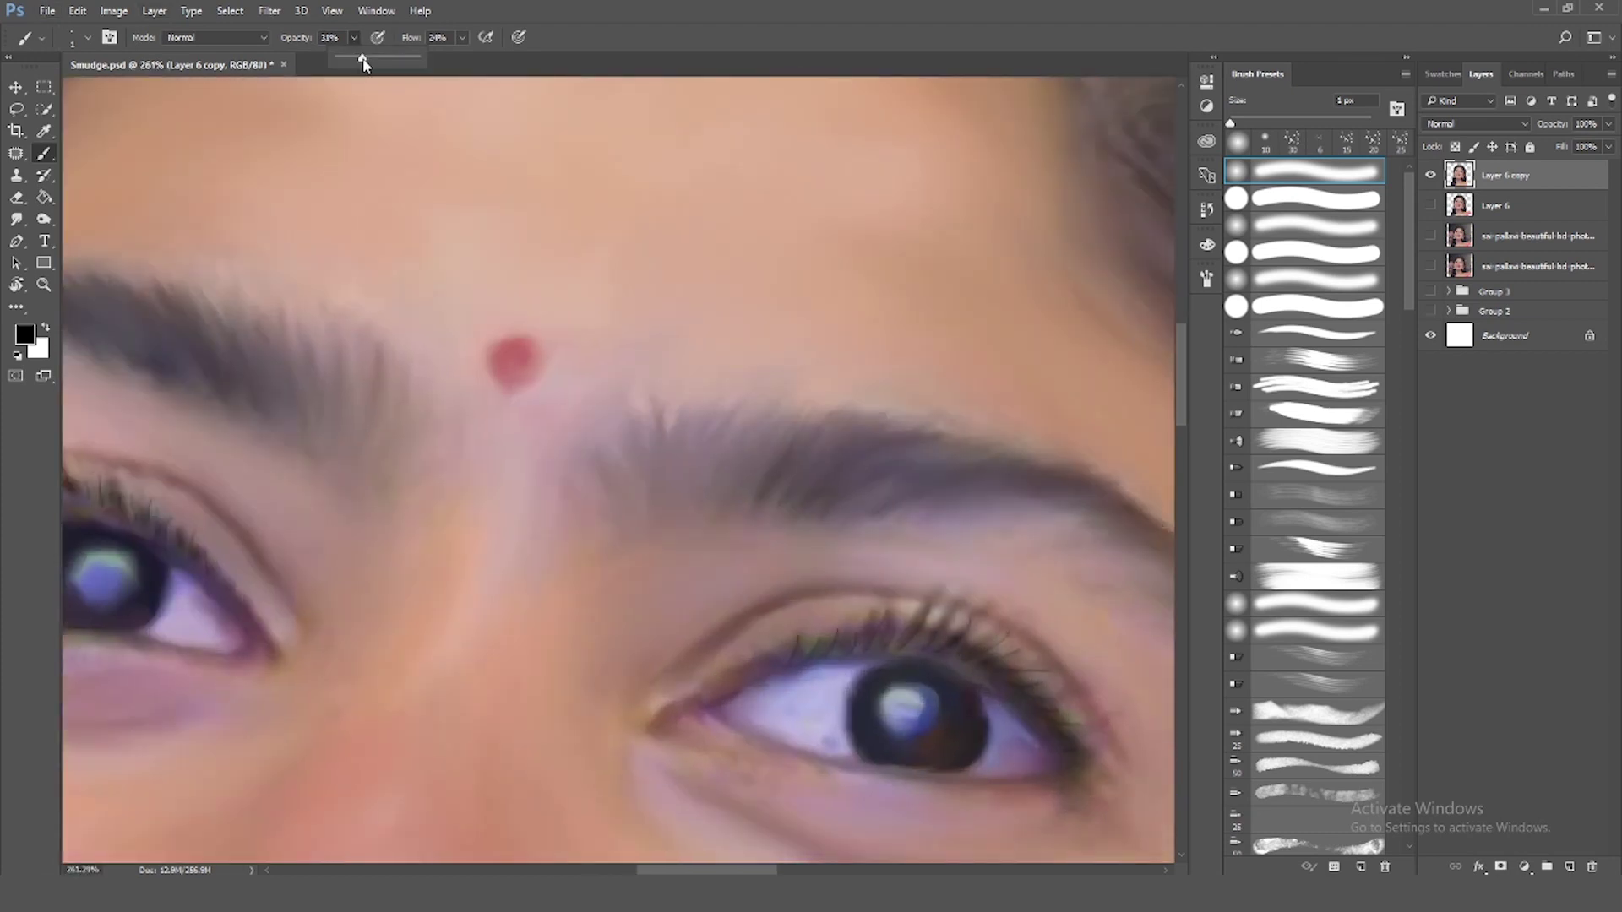
left_click(728, 744)
Paint thin, semi-transparent lash strokes along the upper and lower lids of both eyes
scroll(768, 855, "right", 3)
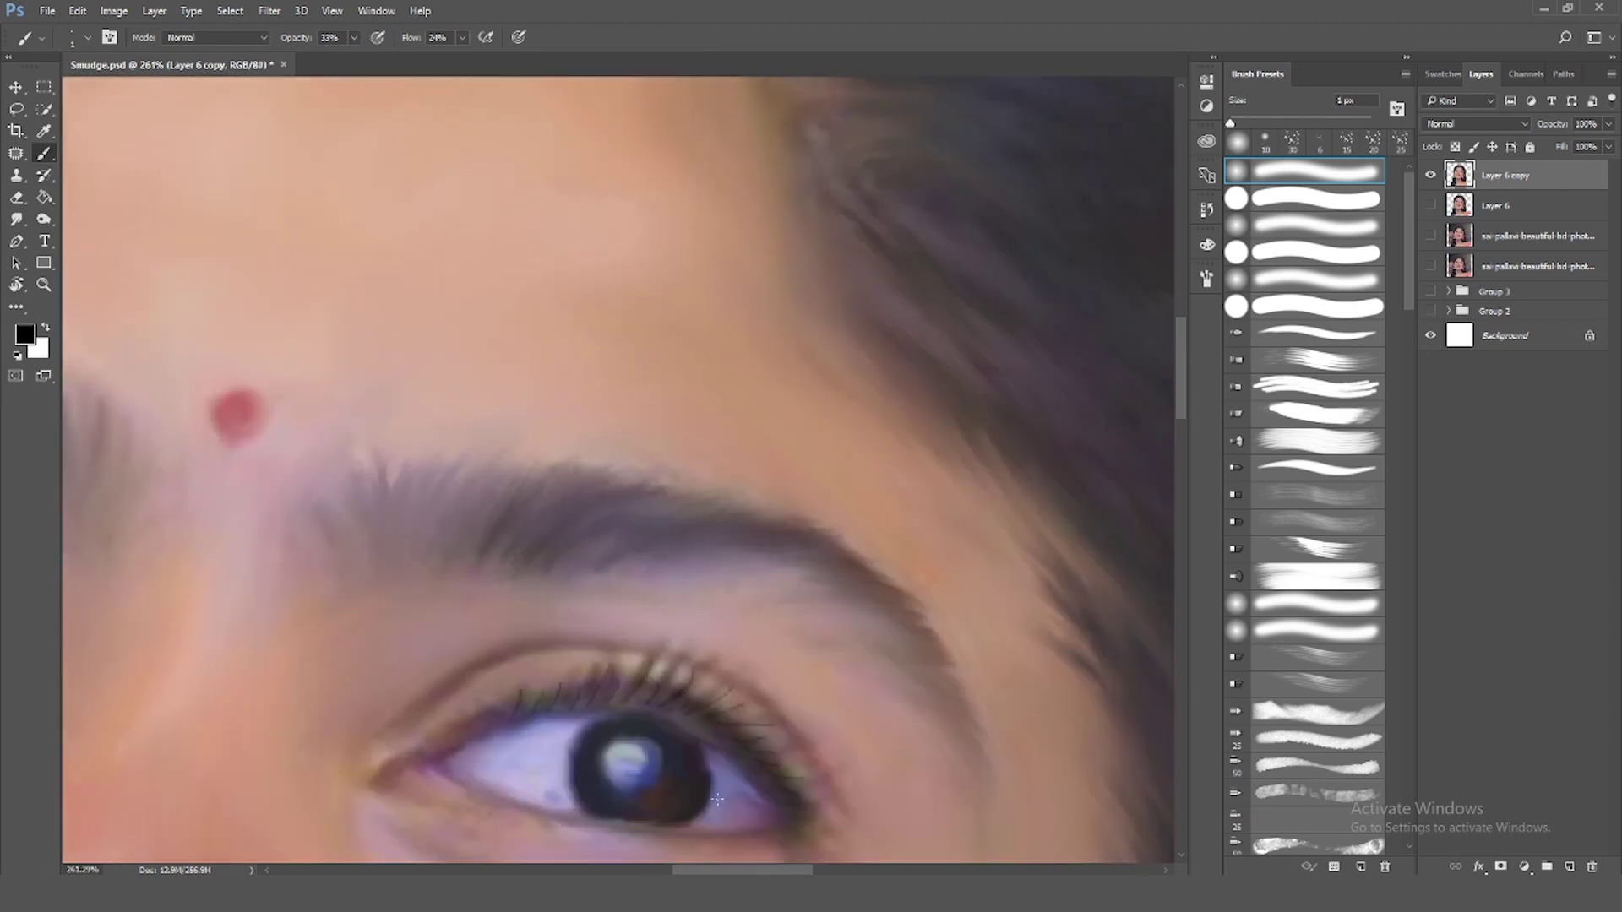
scroll(629, 665, "up", 2)
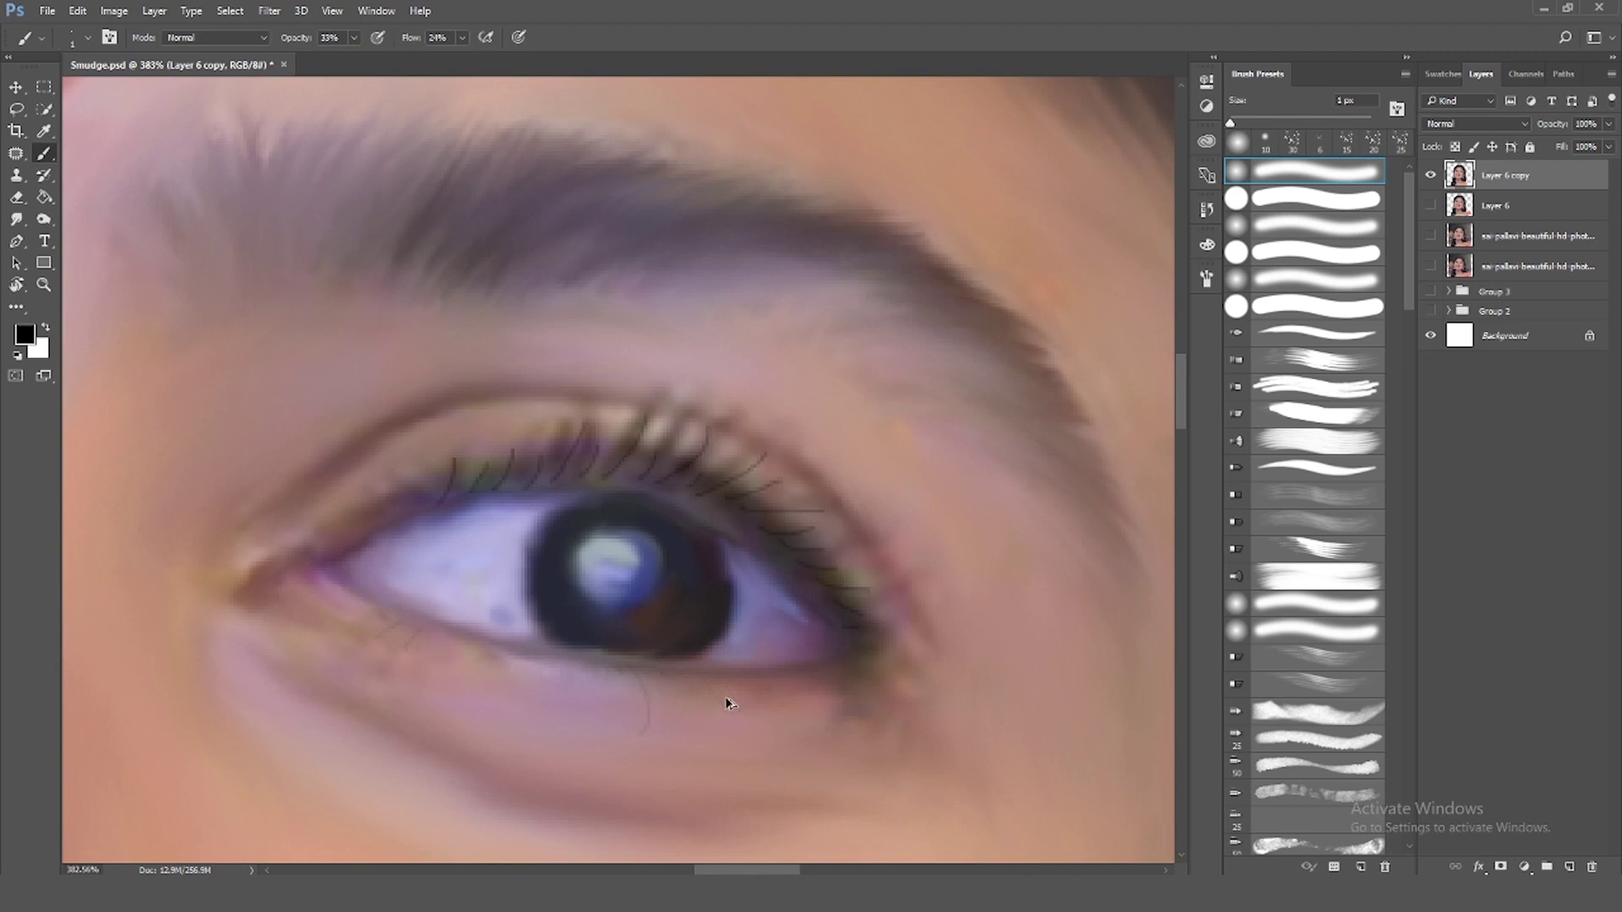
scroll(648, 678, "up", 1)
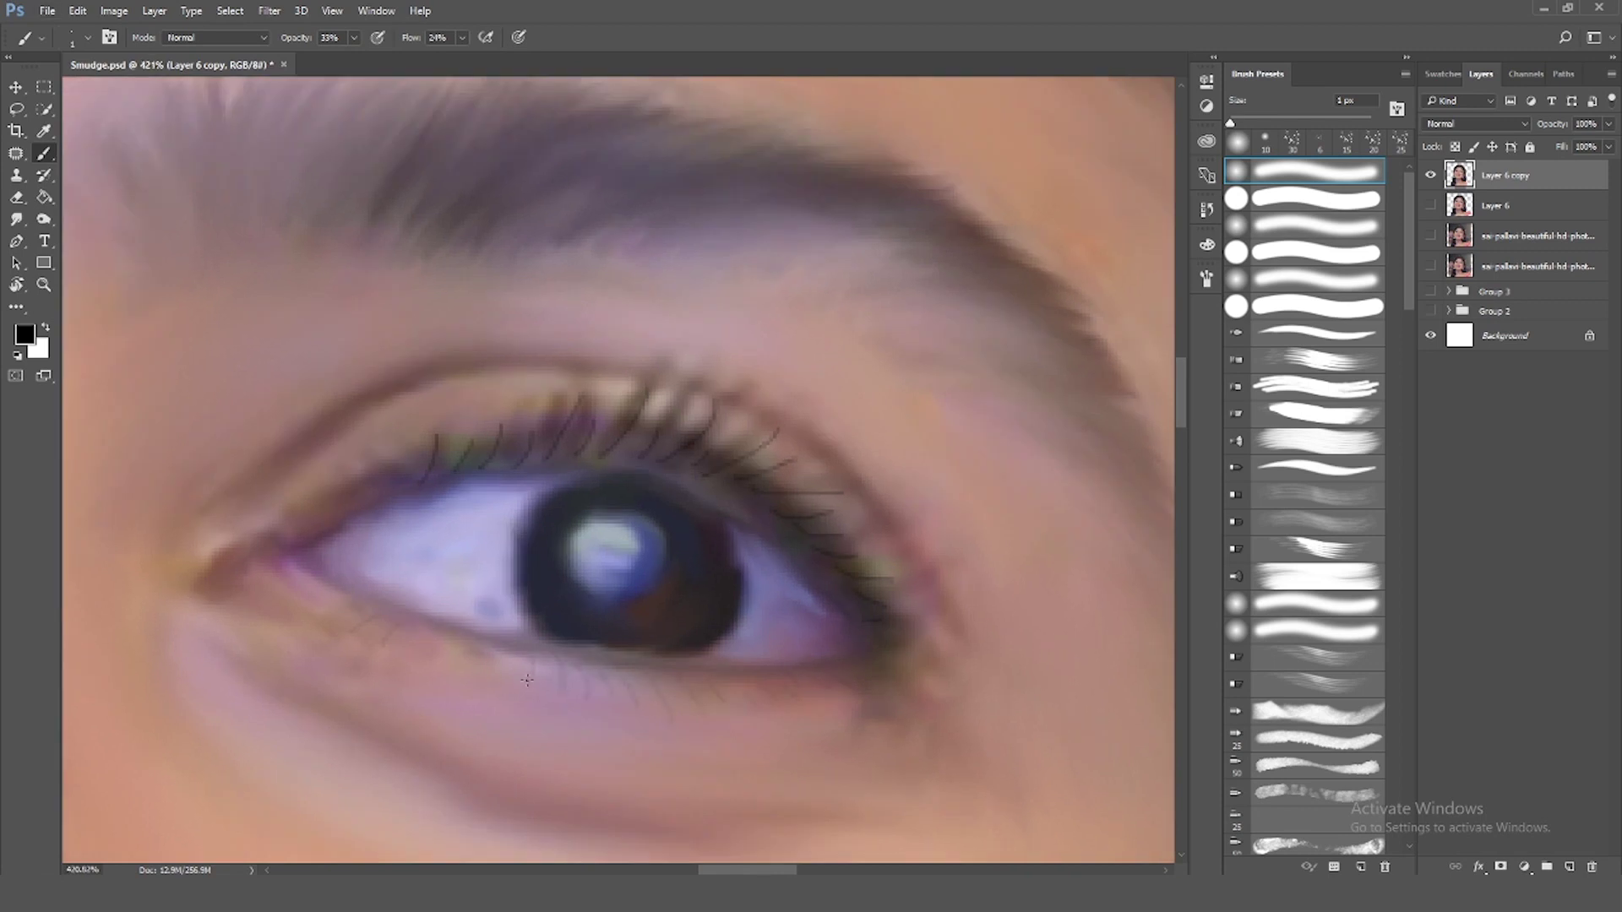
scroll(384, 619, "down", 3)
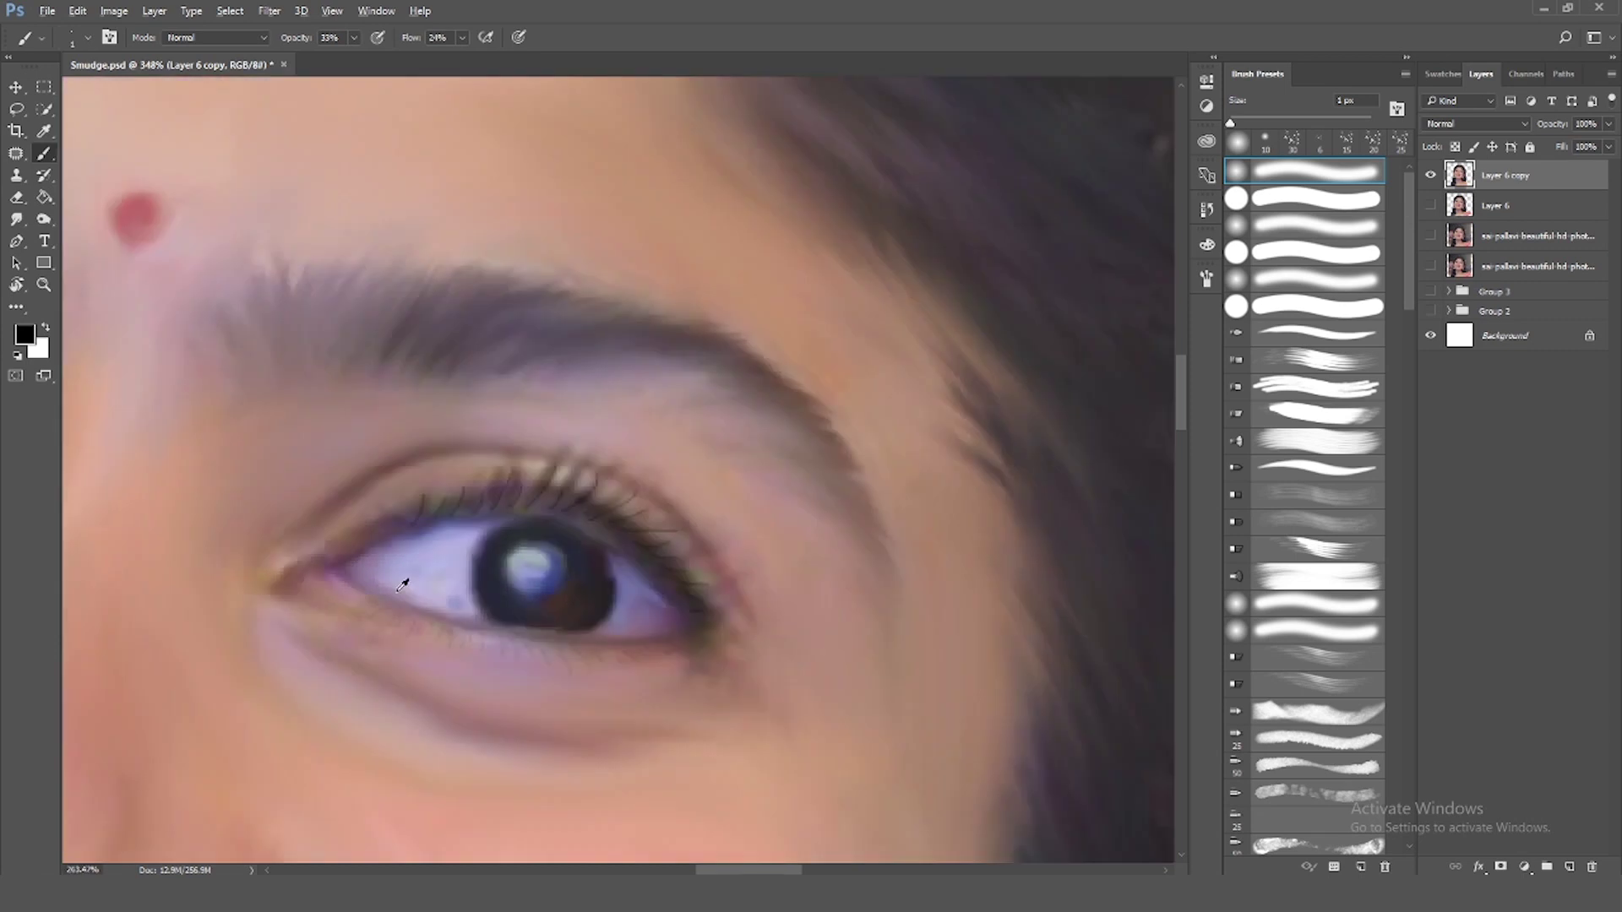
scroll(384, 619, "down", 2)
scroll(107, 550, "up", 5)
left_click_drag(638, 872, 607, 872)
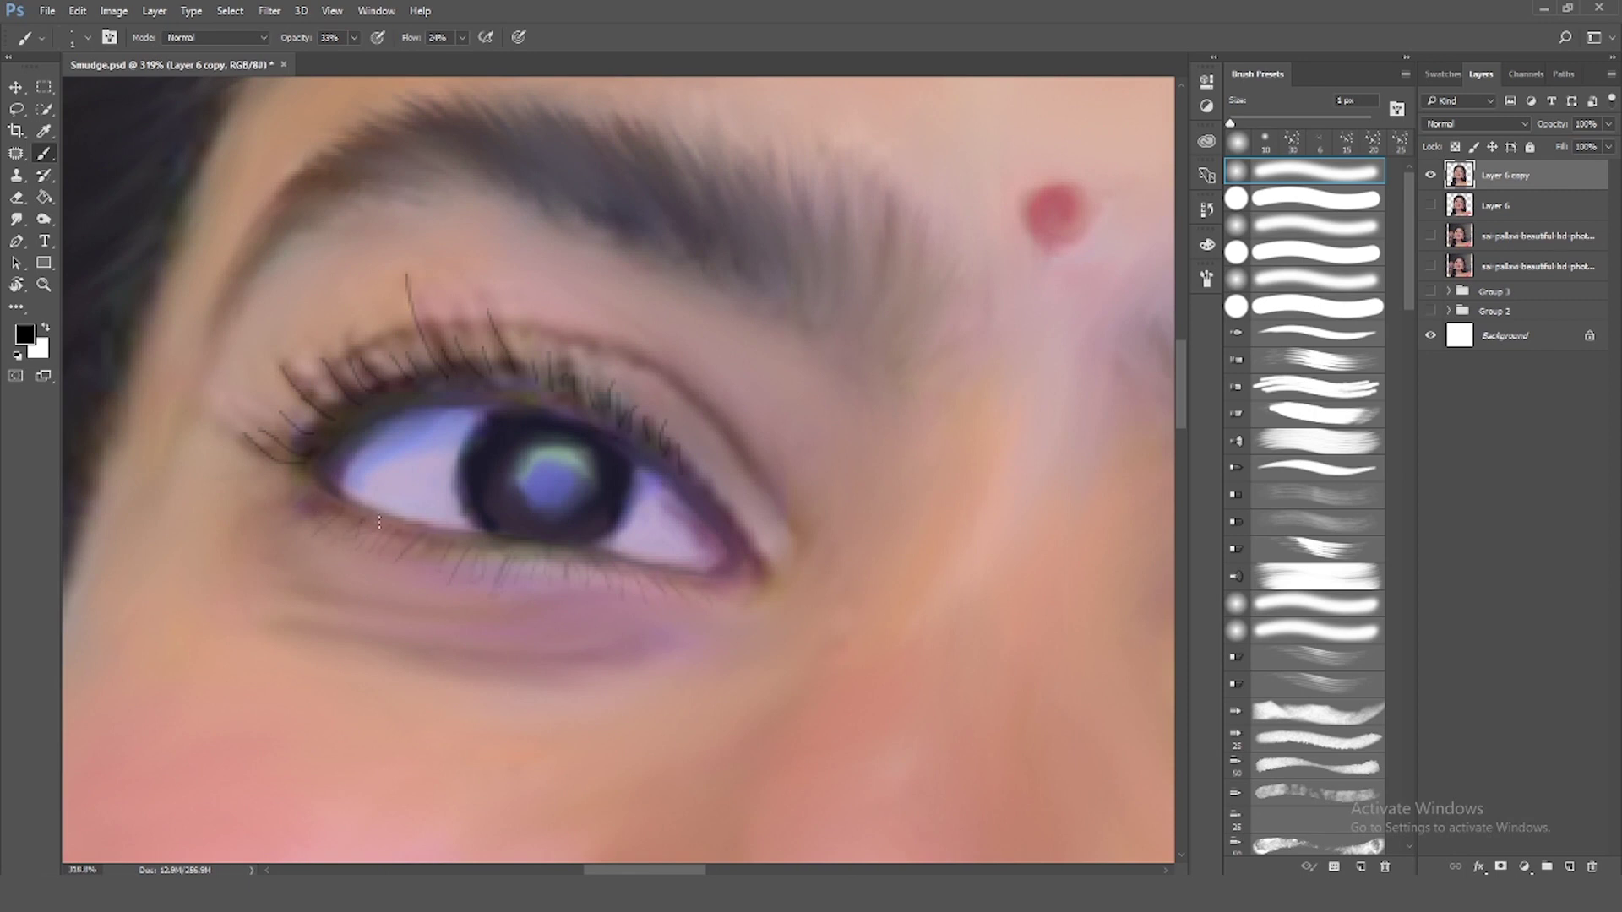
scroll(595, 569, "down", 3)
scroll(777, 581, "up", 3)
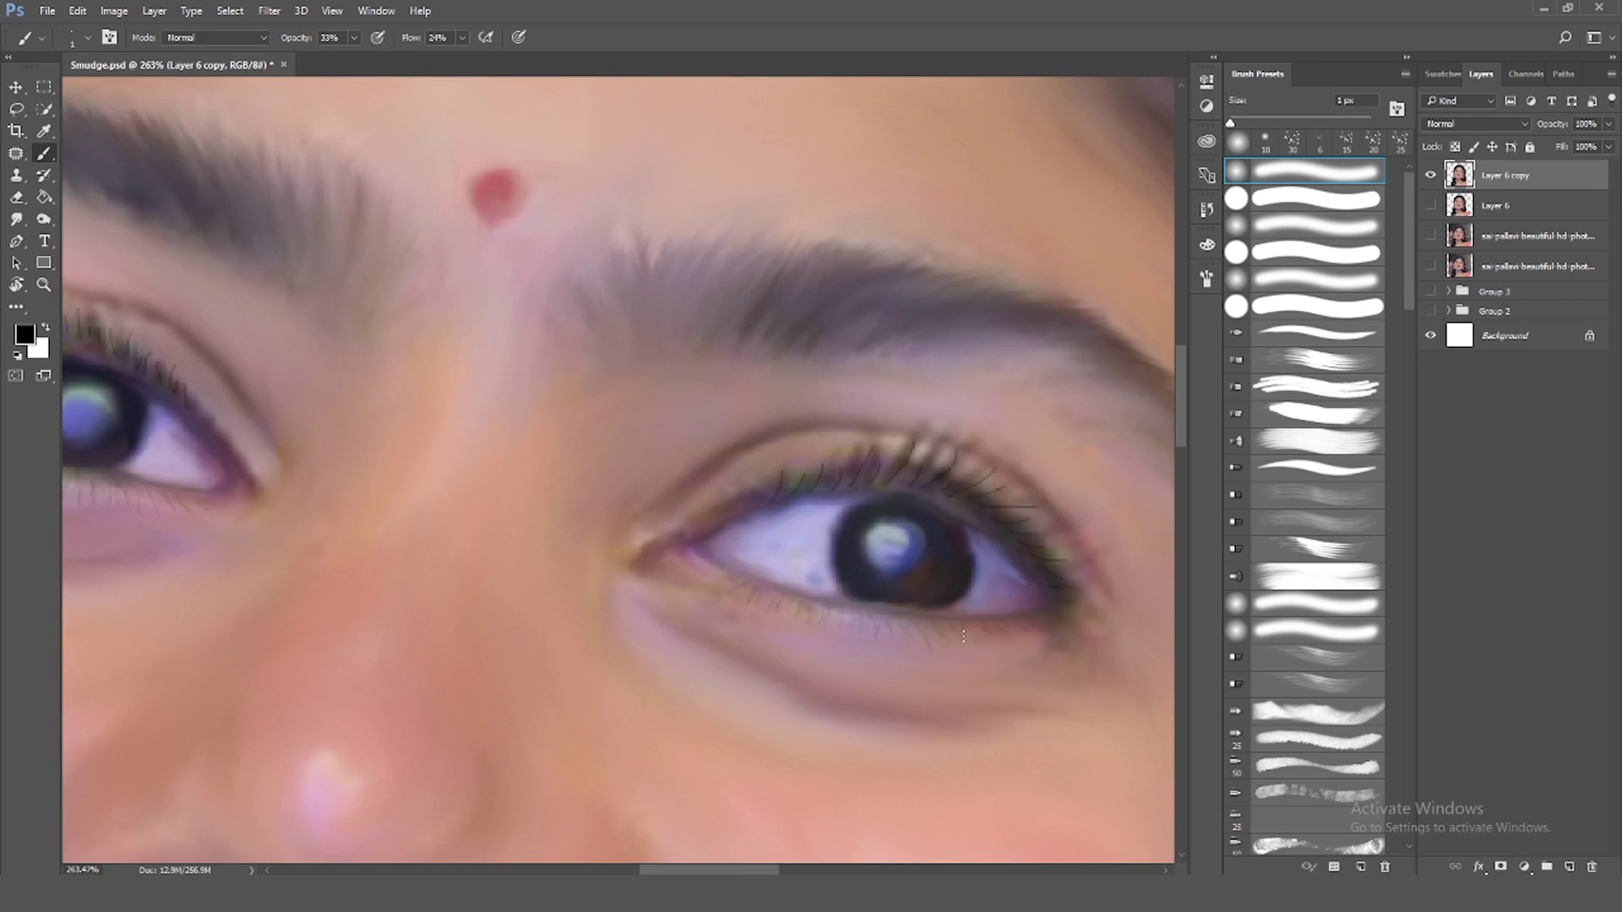
scroll(721, 577, "down", 3)
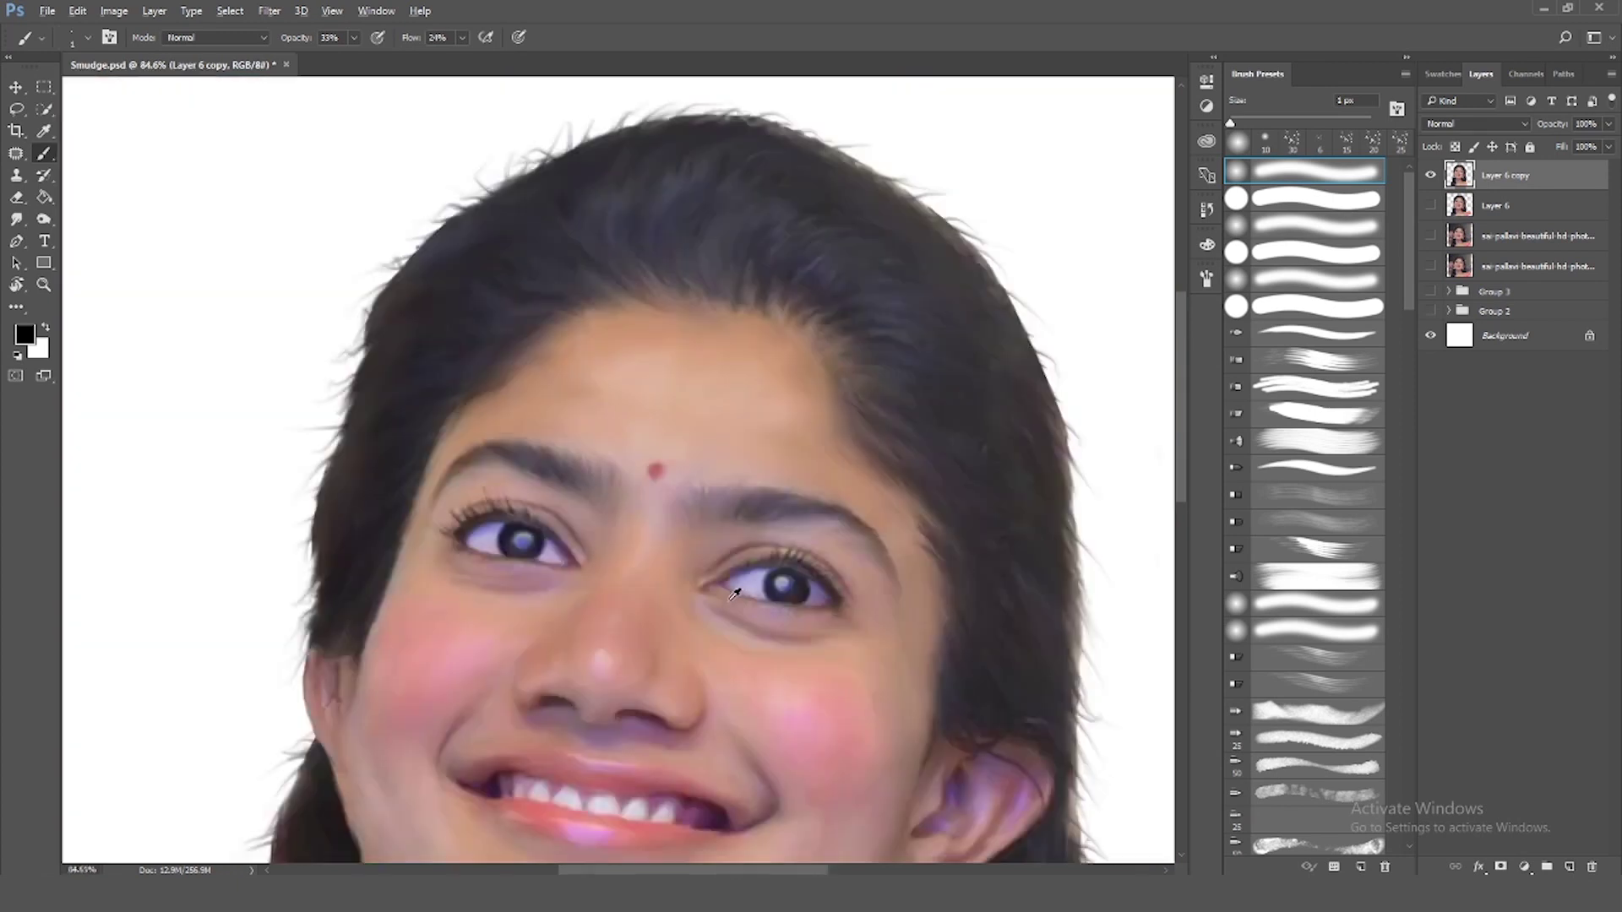
scroll(676, 609, "down", 1)
scroll(644, 645, "up", 2)
scroll(649, 632, "up", 1)
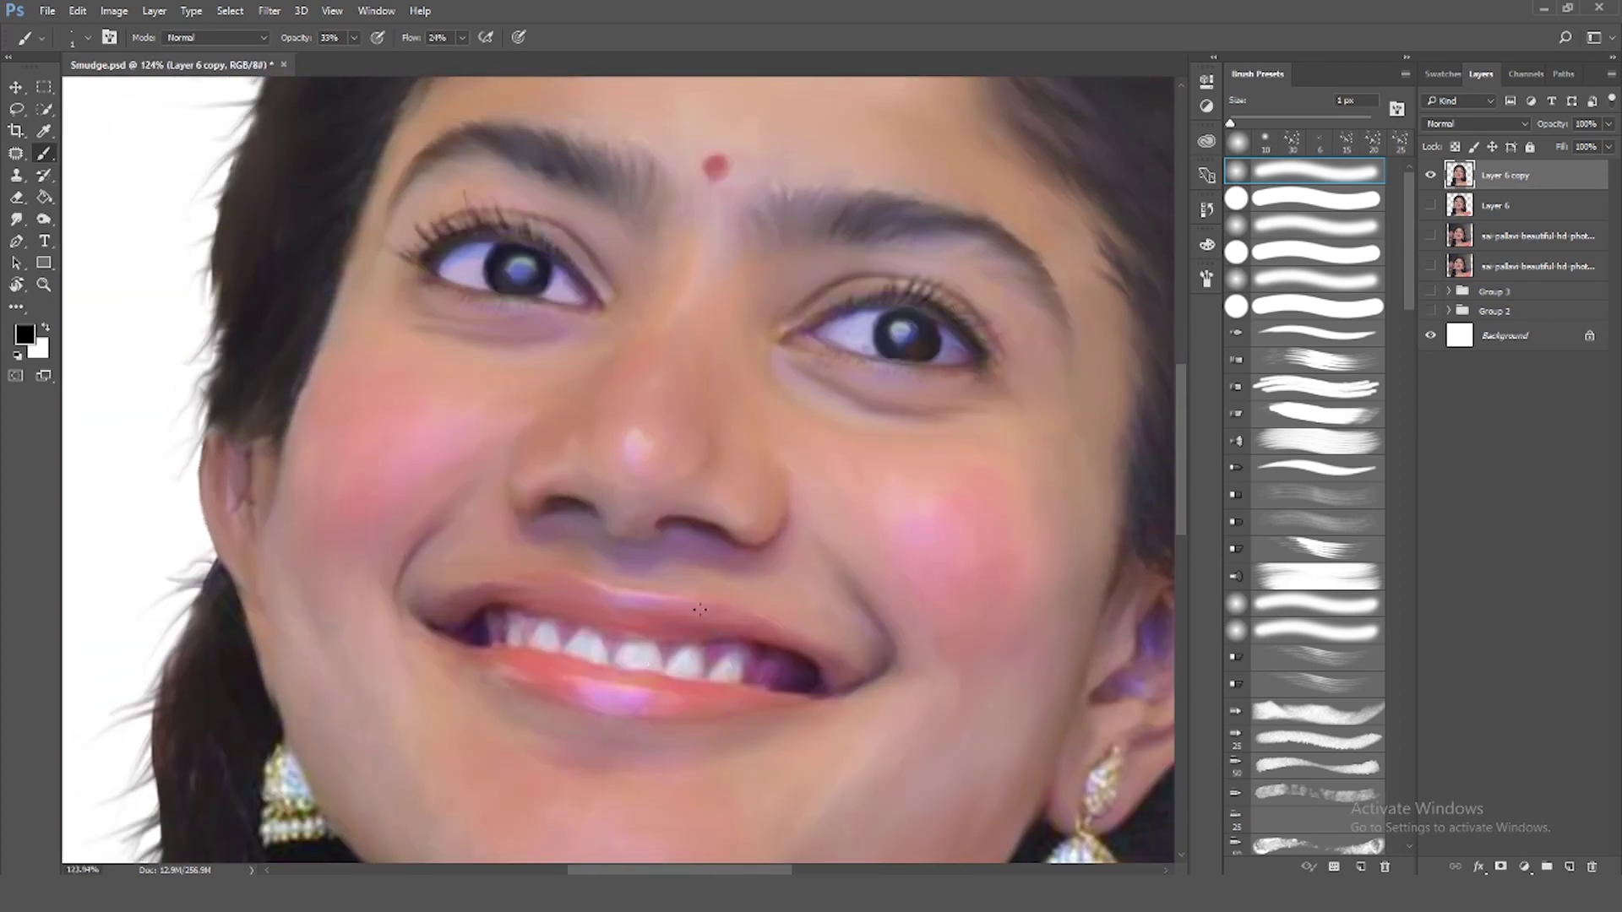
Add a new empty layer, then return to working on Layer 6 copy
key("ctrl+shift+alt+n")
scroll(649, 632, "down", 3)
scroll(592, 592, "up", 3)
left_click(1504, 205)
scroll(1014, 777, "up", 2)
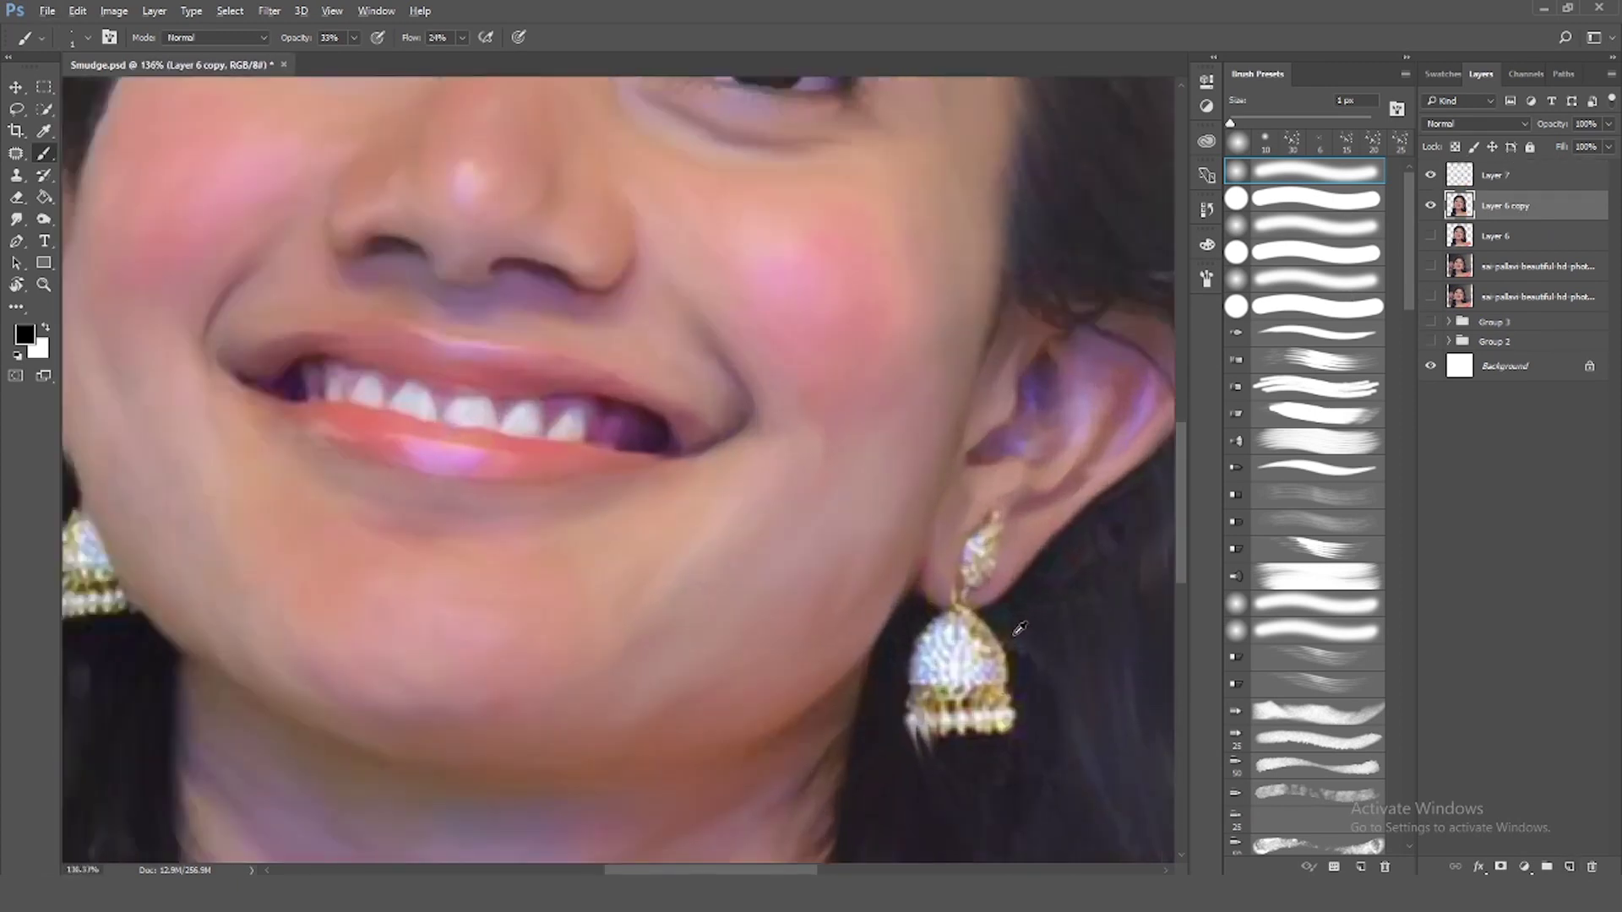
scroll(1014, 777, "up", 2)
Smudge the first earring's gold fringe and pearls into the surrounding hair
key("r")
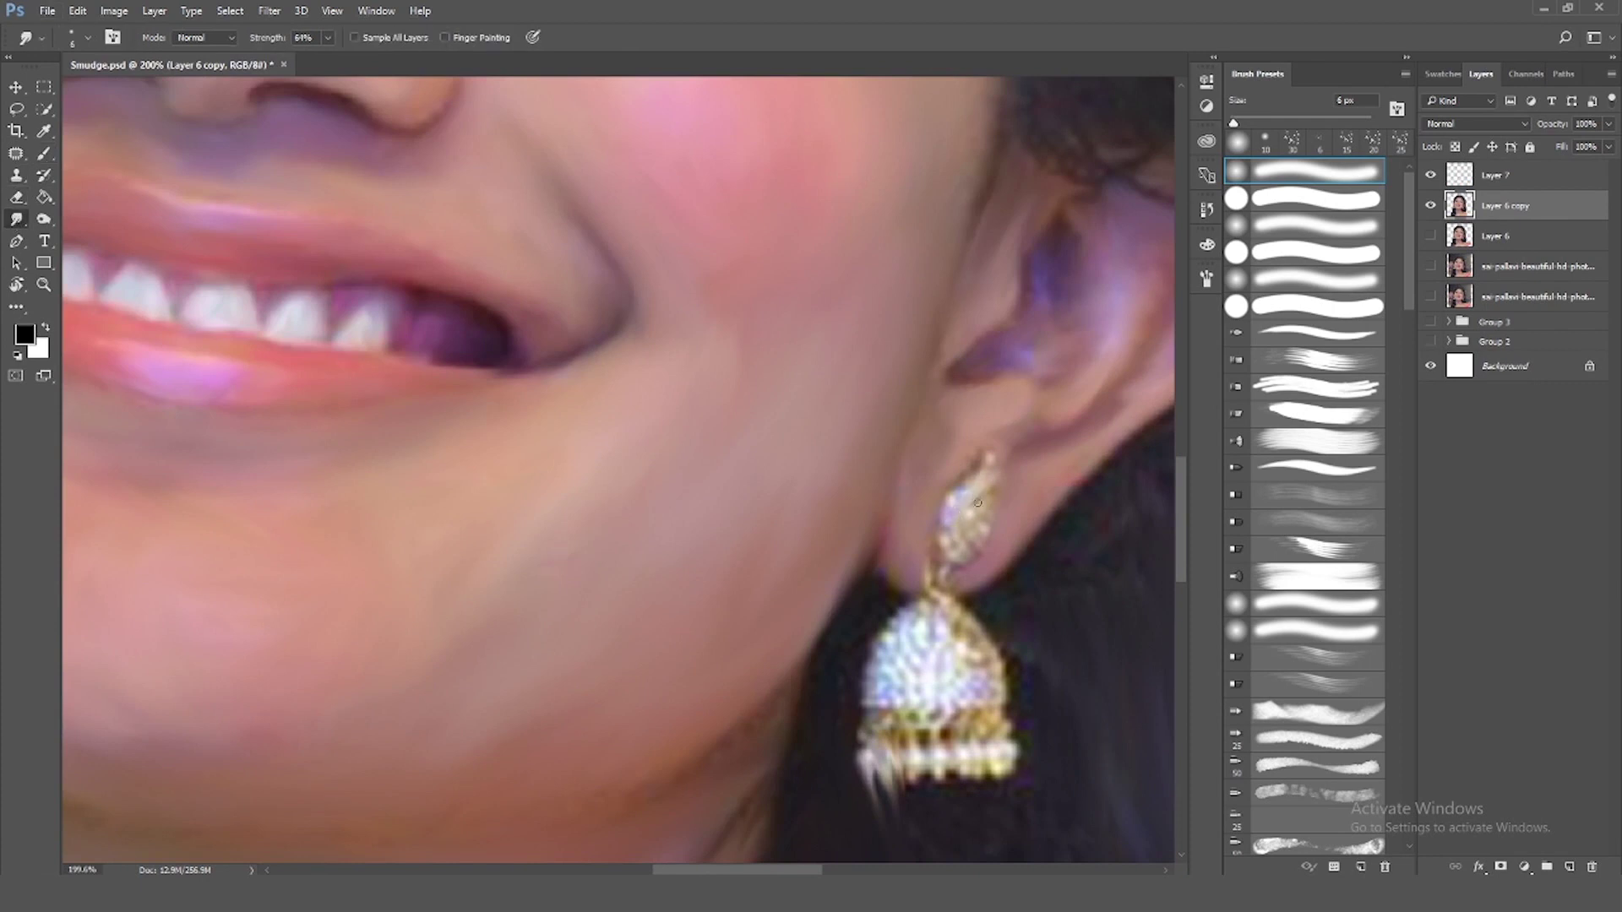
mouse_move(898, 655)
left_mouse_down()
mouse_move(875, 676)
mouse_move(1000, 684)
mouse_move(955, 646)
mouse_move(950, 672)
mouse_move(939, 556)
left_mouse_up()
key("bracketright")
key("bracketright")
key("bracketright")
key("bracketleft")
key("bracketleft")
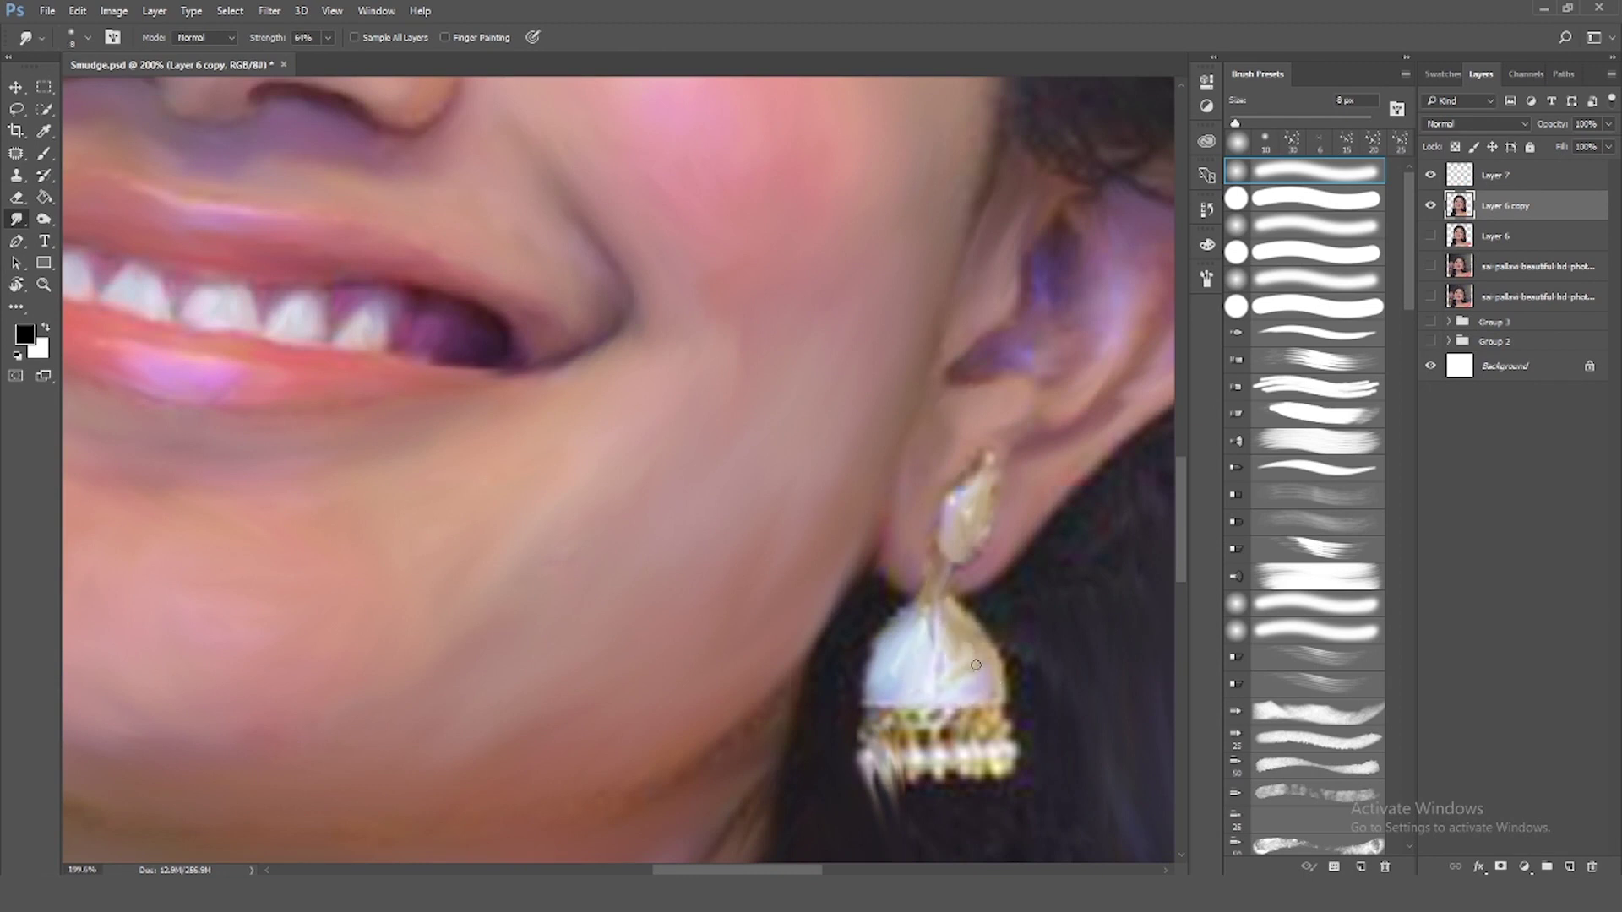
scroll(947, 710, "down", 3)
left_click_drag(877, 619, 906, 626)
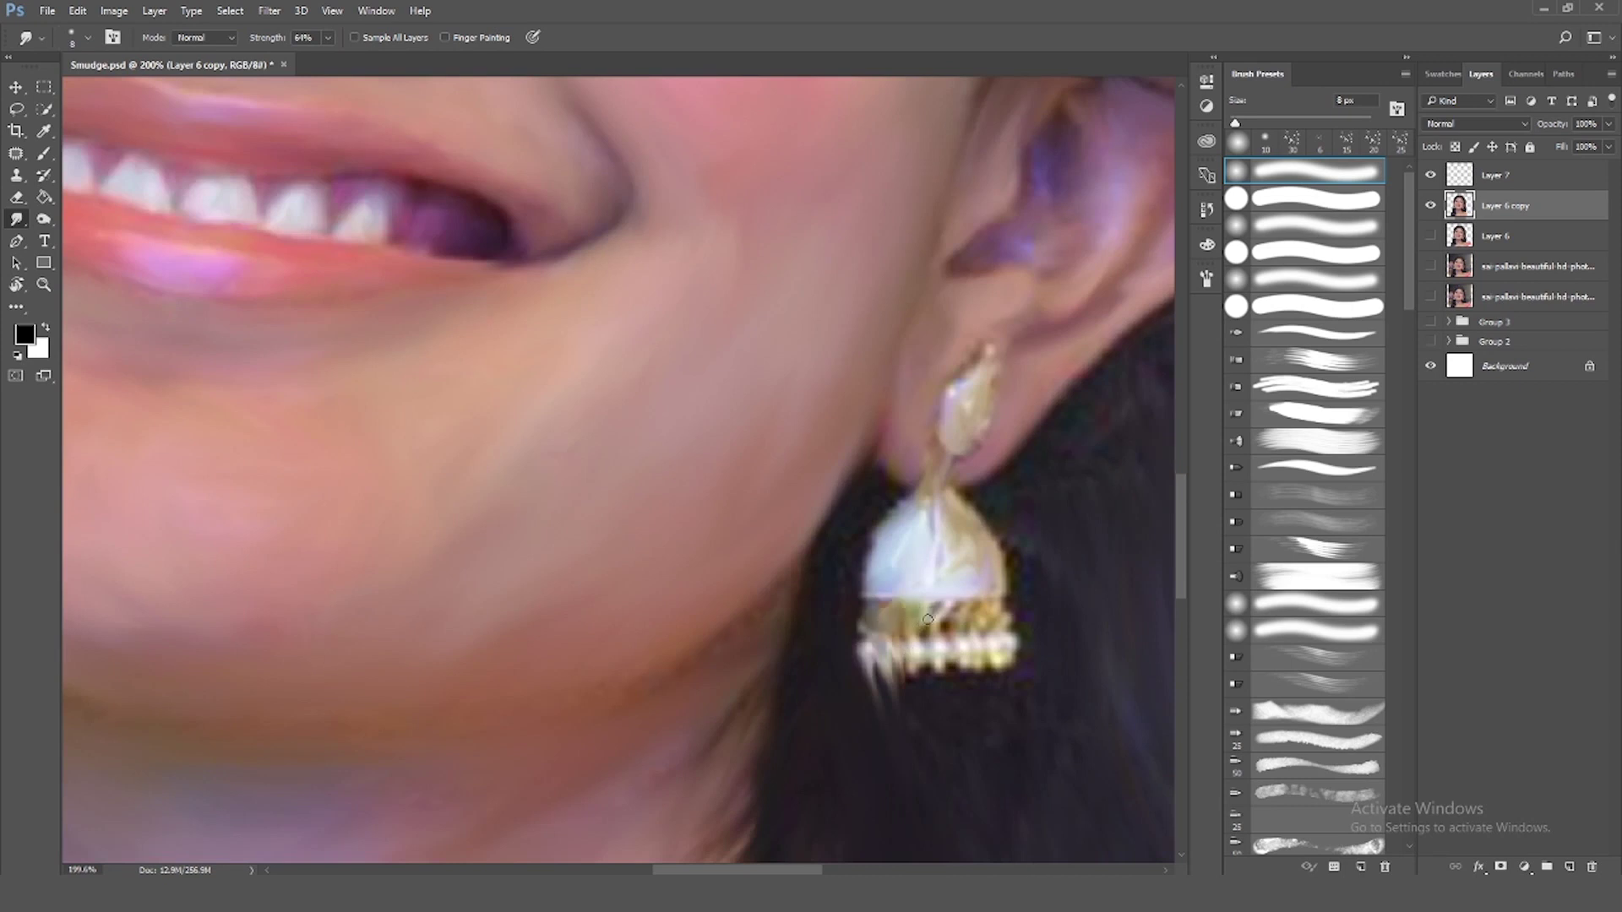
scroll(979, 647, "up", 3, "alt")
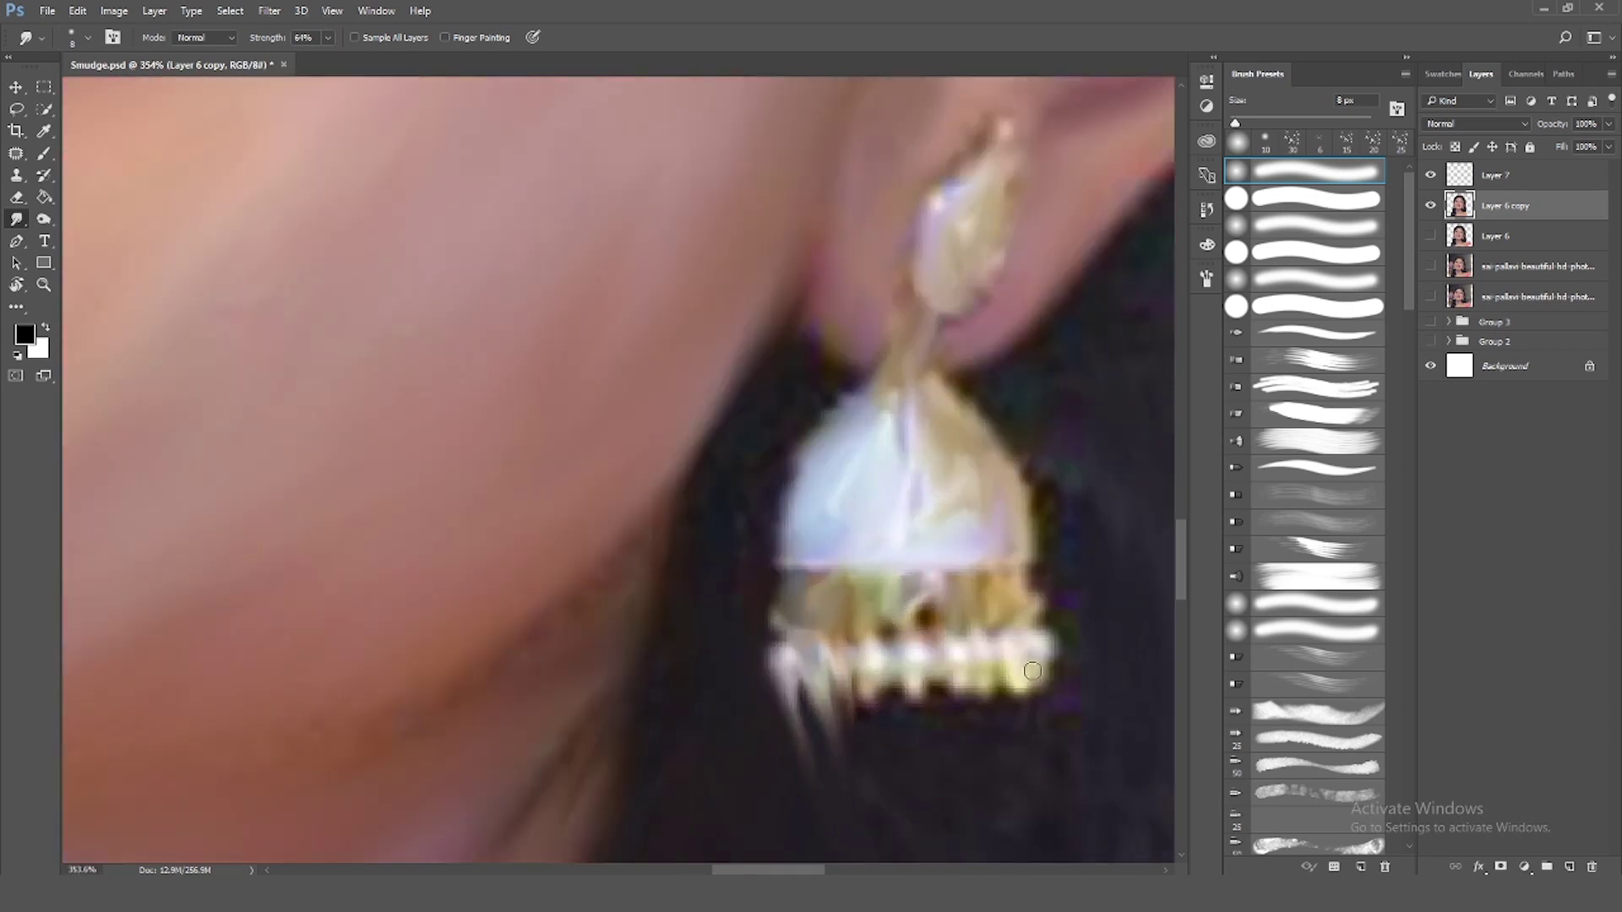
mouse_move(955, 662)
left_mouse_down()
mouse_move(887, 685)
mouse_move(798, 683)
mouse_move(775, 658)
left_mouse_up()
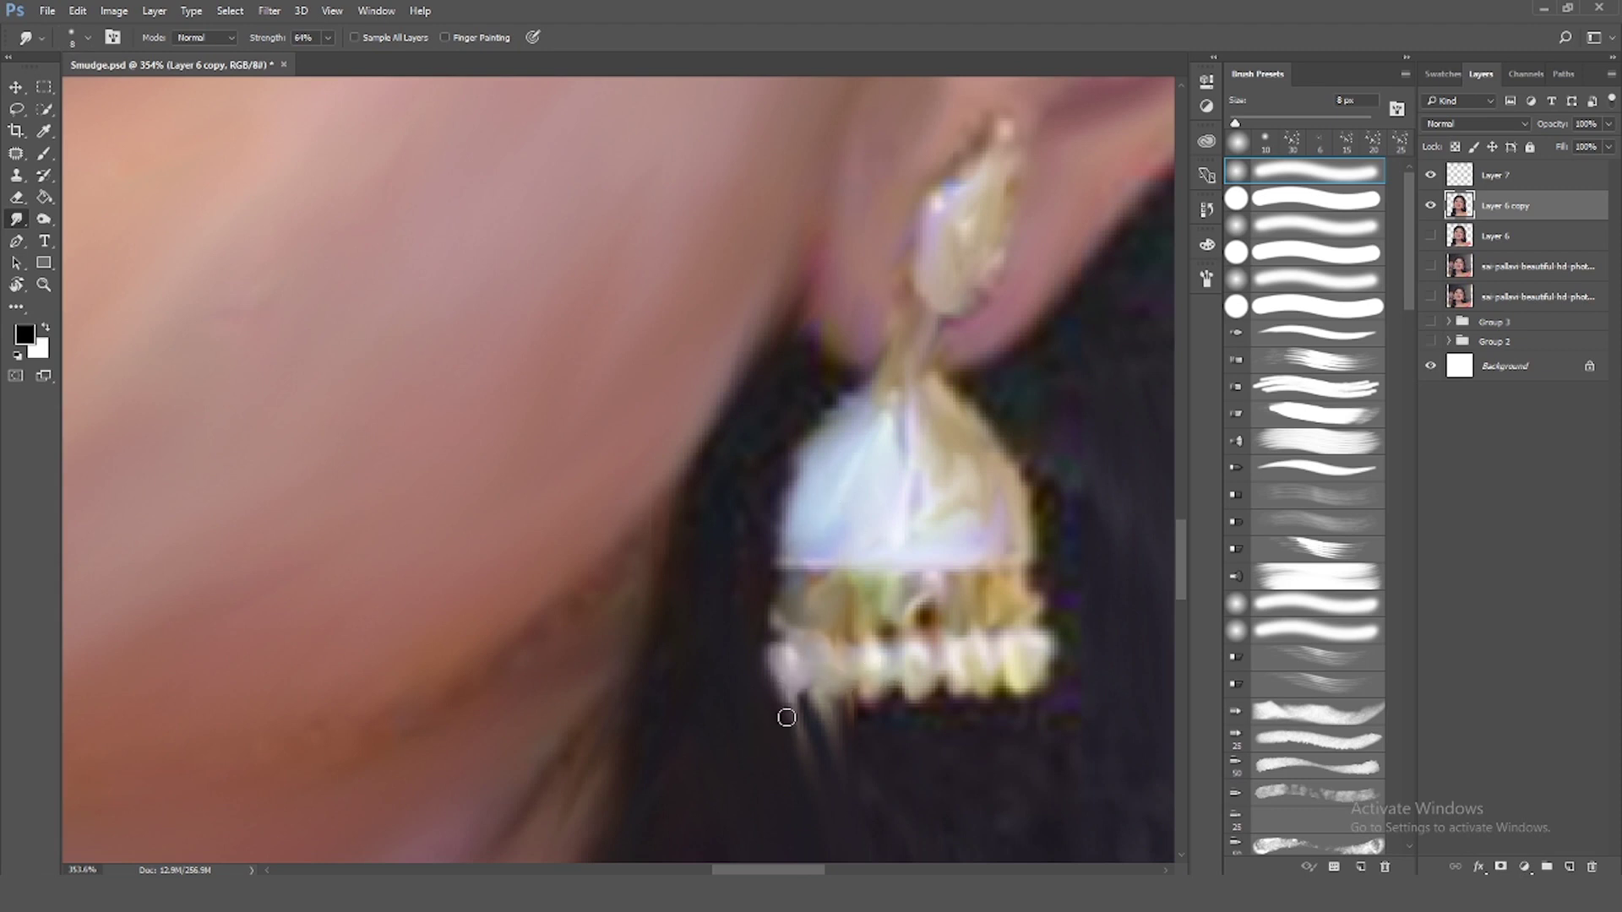
mouse_move(803, 760)
left_mouse_down()
mouse_move(850, 705)
mouse_move(805, 695)
left_mouse_up()
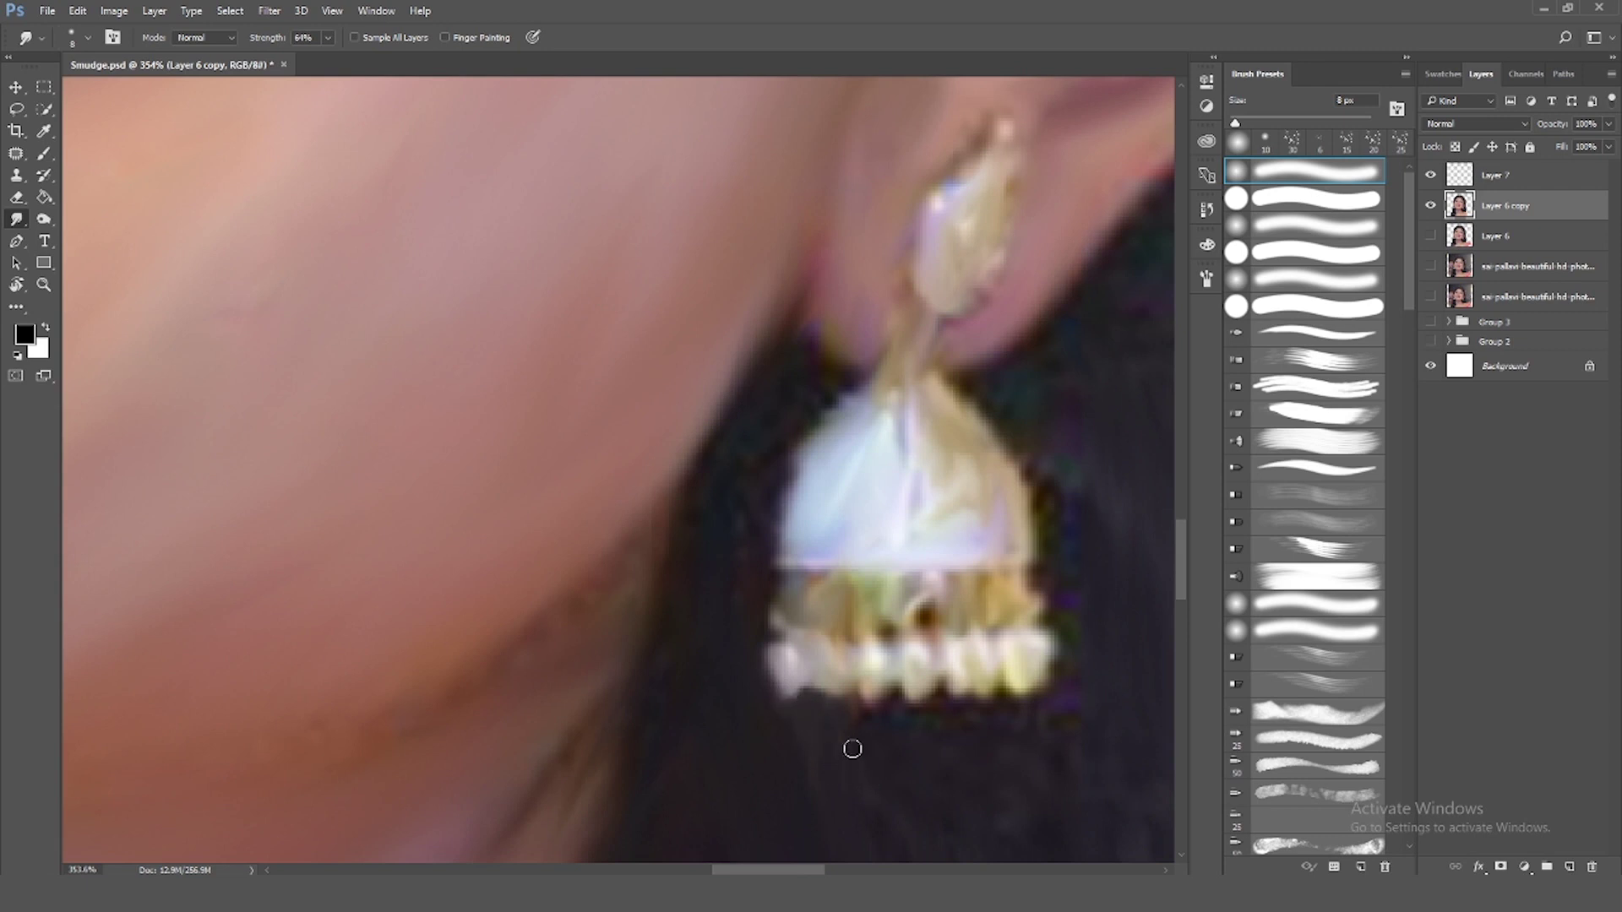
Smear the other earring's sparkly top into soft painterly strokes
scroll(844, 727, "down", 8)
scroll(350, 625, "up", 2)
scroll(350, 625, "up", 4)
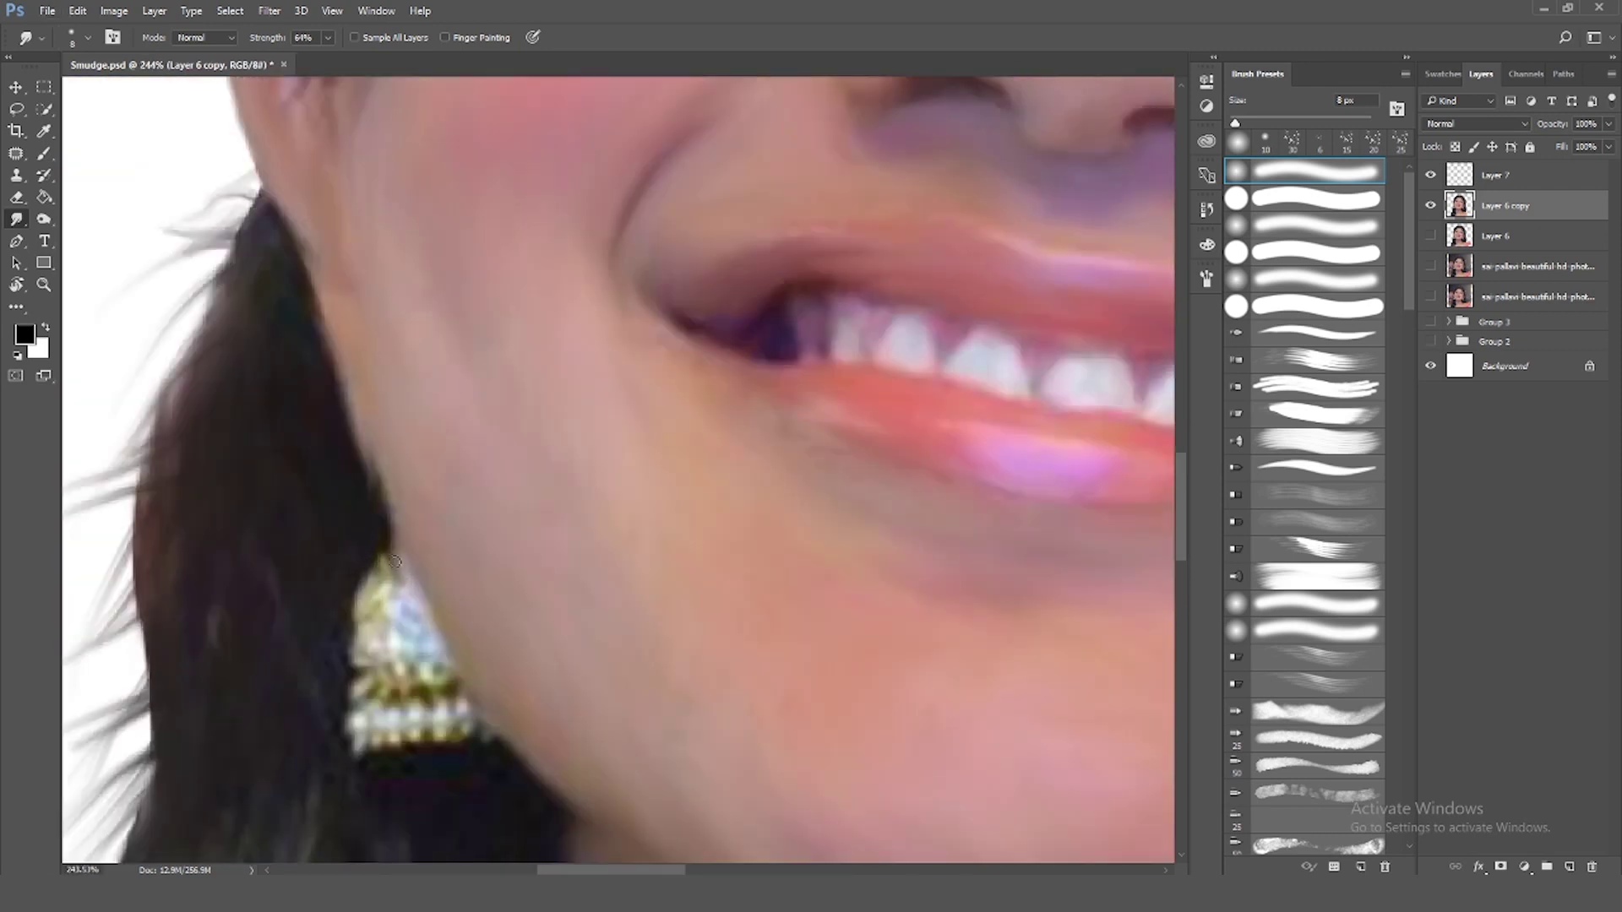
mouse_move(392, 550)
left_mouse_down()
mouse_move(368, 642)
mouse_move(410, 643)
mouse_move(389, 625)
mouse_move(397, 674)
mouse_move(471, 715)
mouse_move(372, 720)
left_mouse_up()
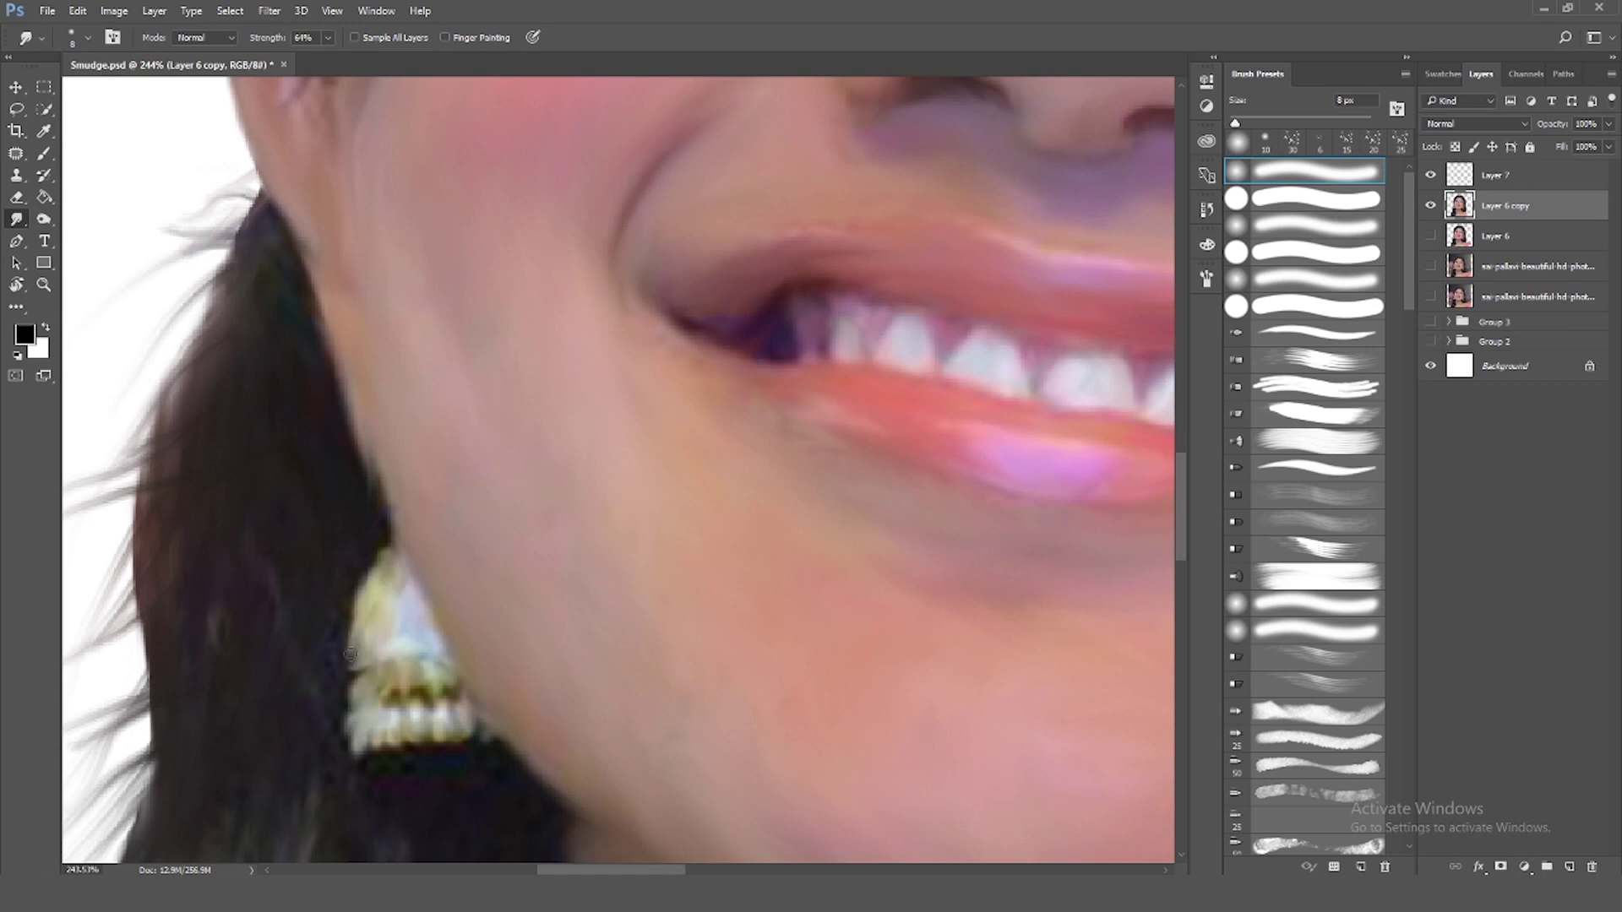
scroll(350, 731, "down", 3)
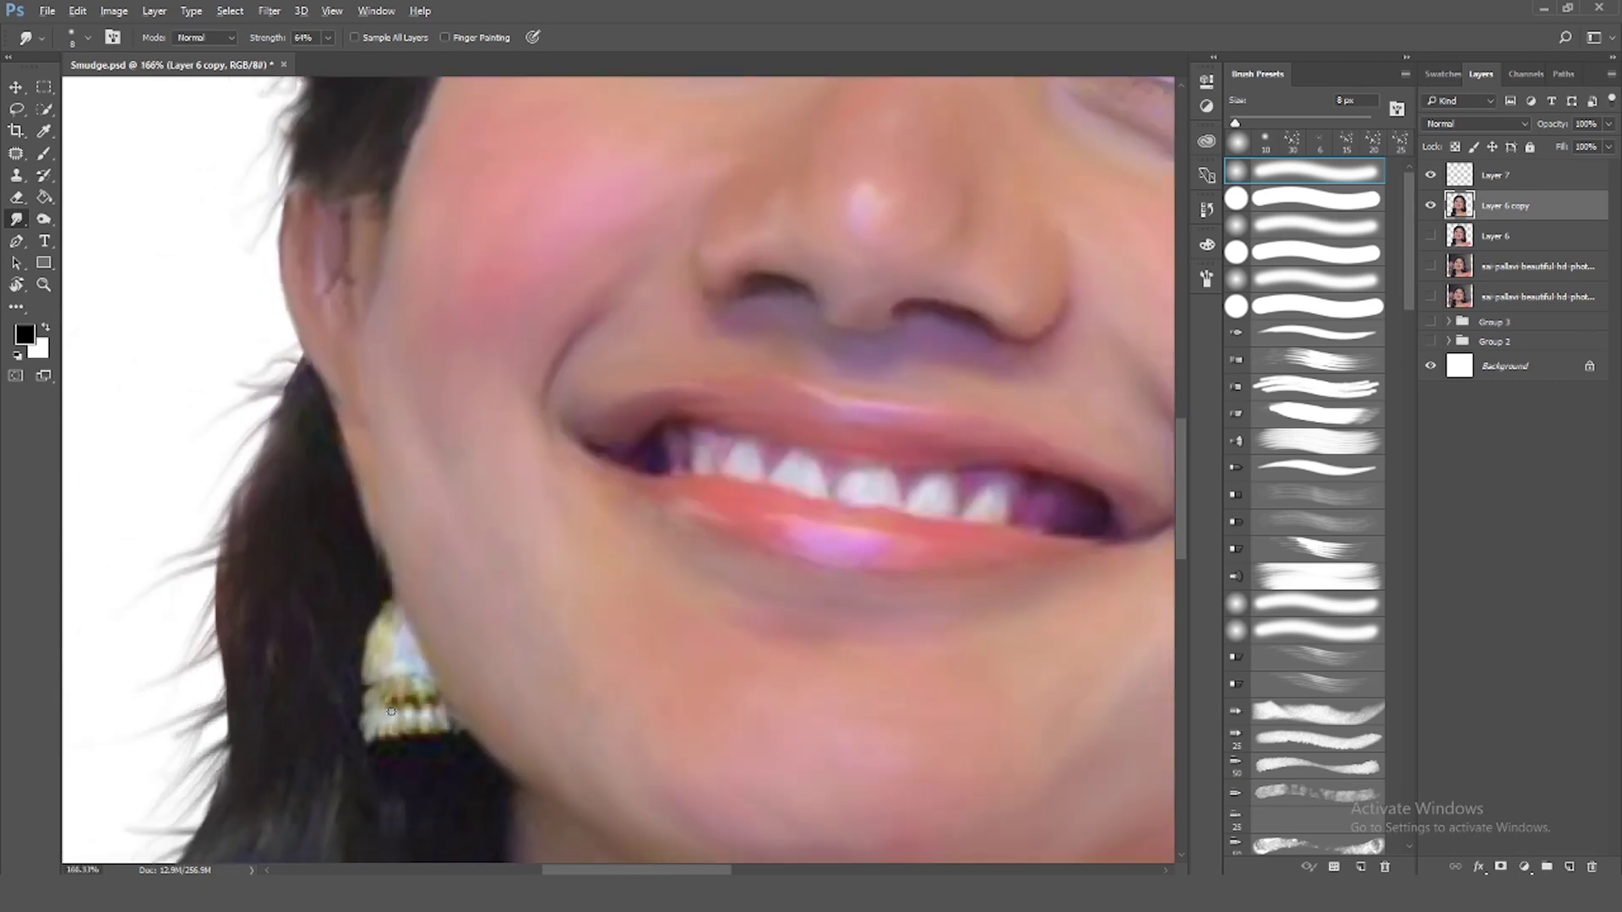
scroll(350, 731, "down", 3)
scroll(779, 511, "up", 4)
scroll(780, 511, "up", 3)
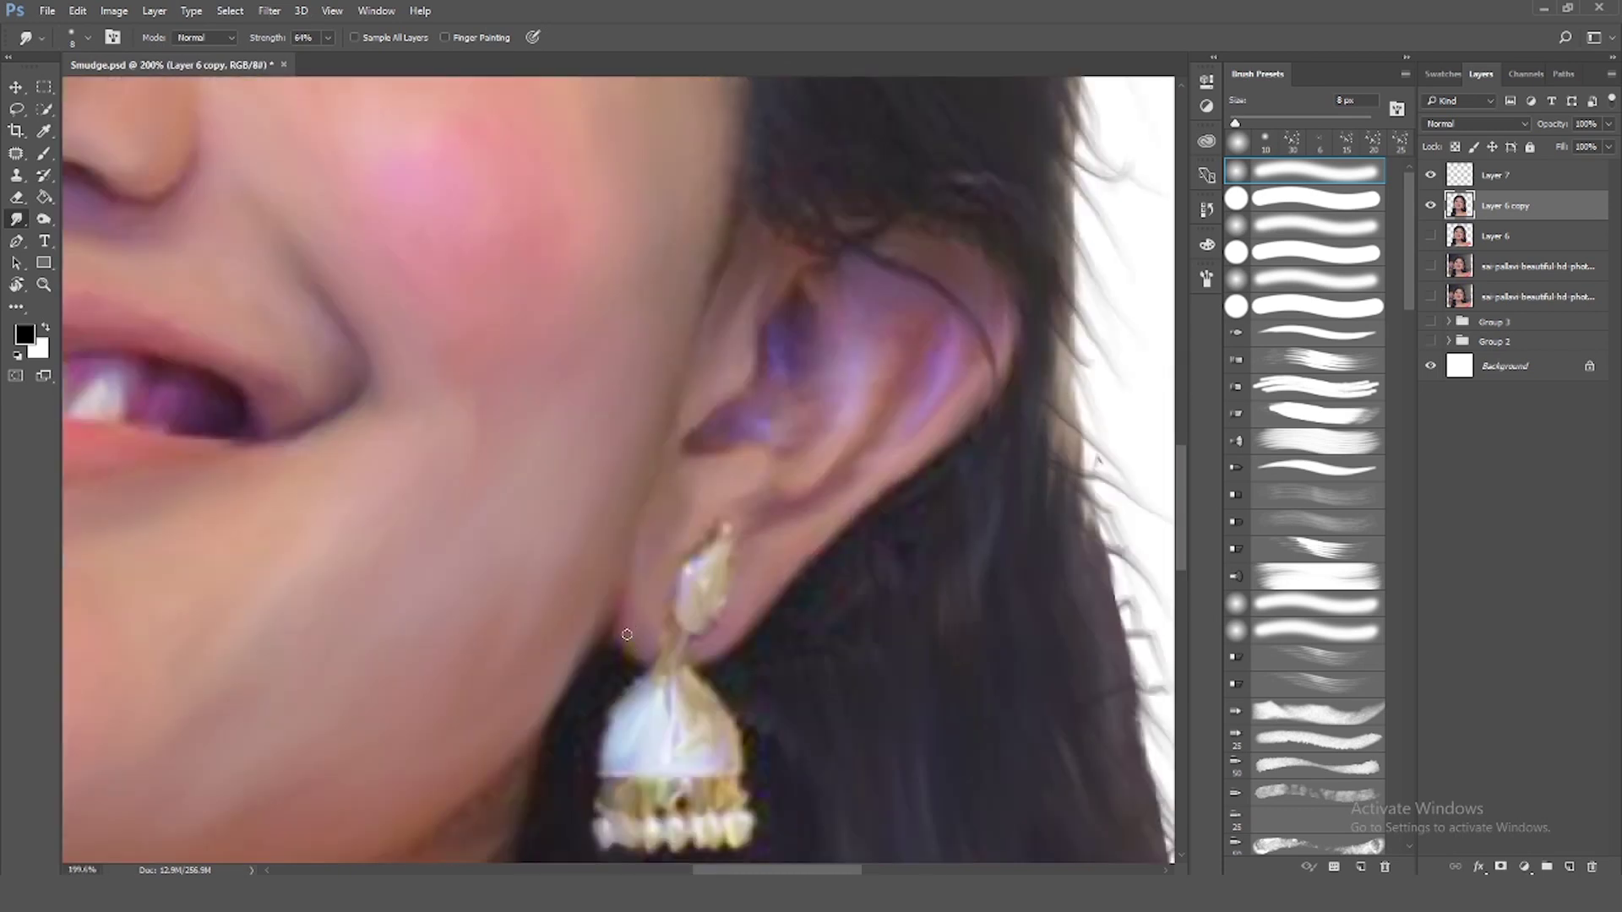
scroll(618, 624, "down", 3)
scroll(256, 512, "down", 2)
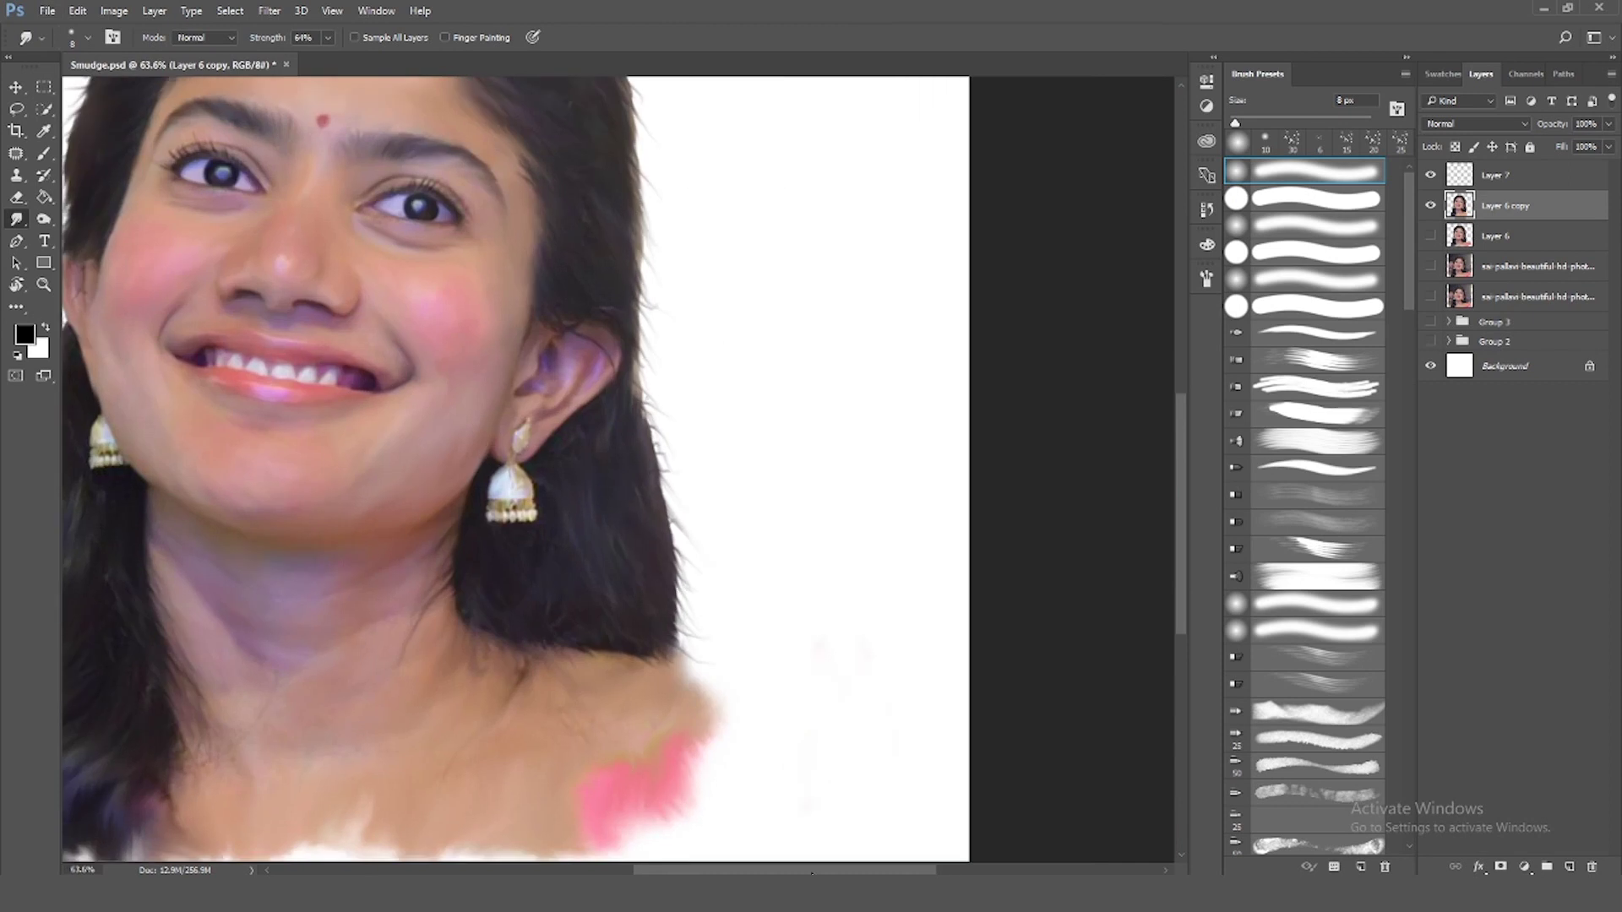
scroll(504, 507, "down", 2)
scroll(504, 507, "up", 3)
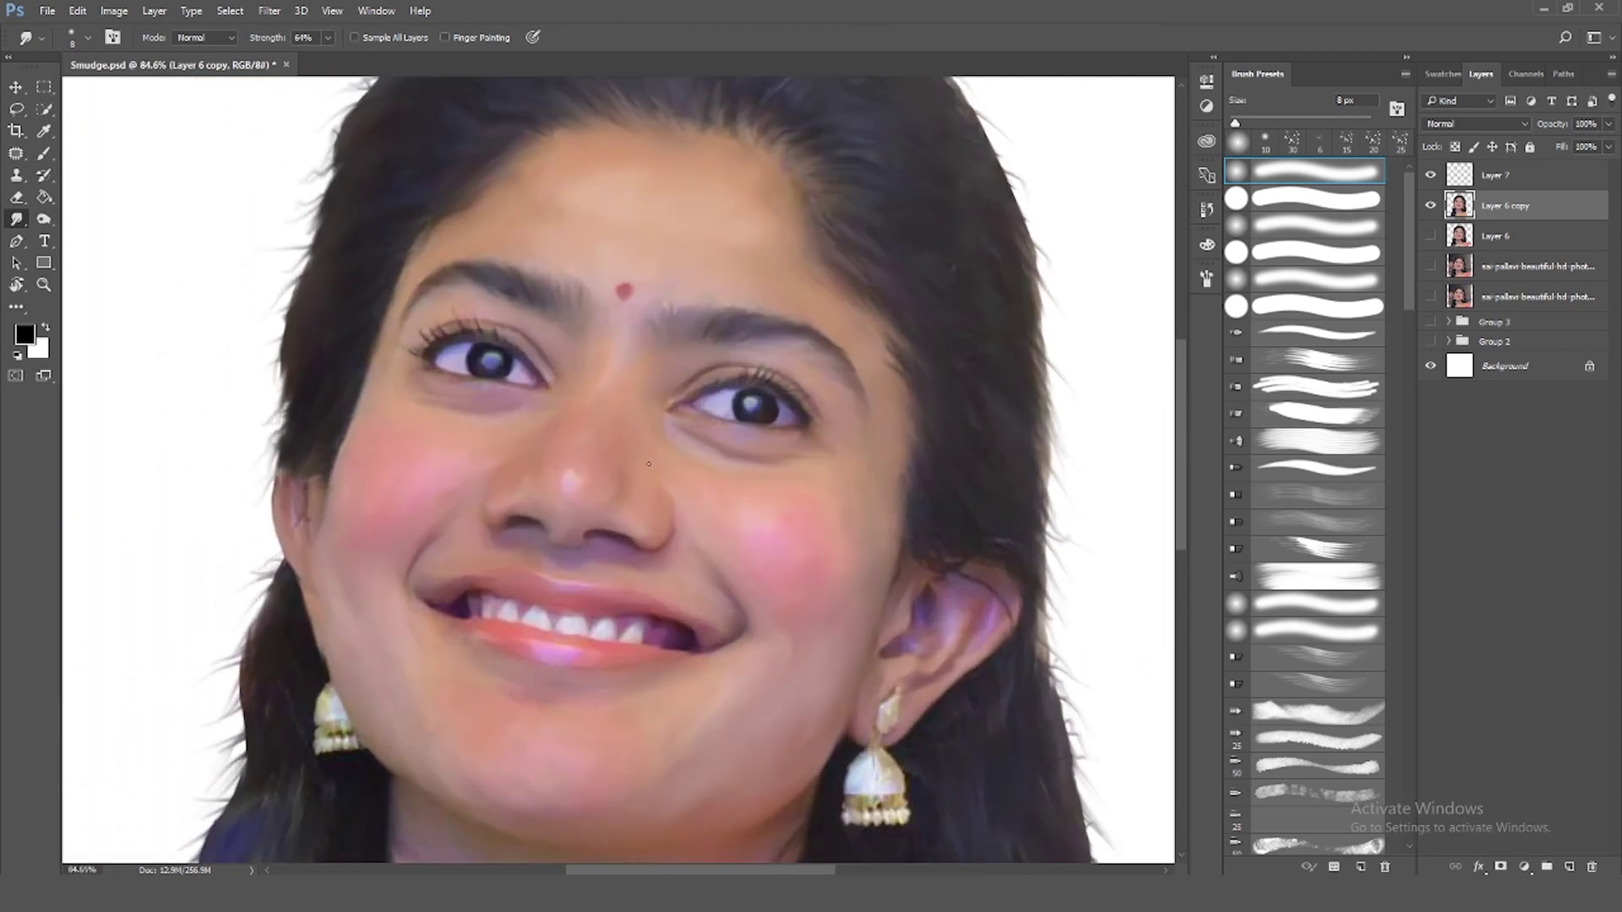
scroll(546, 638, "up", 2)
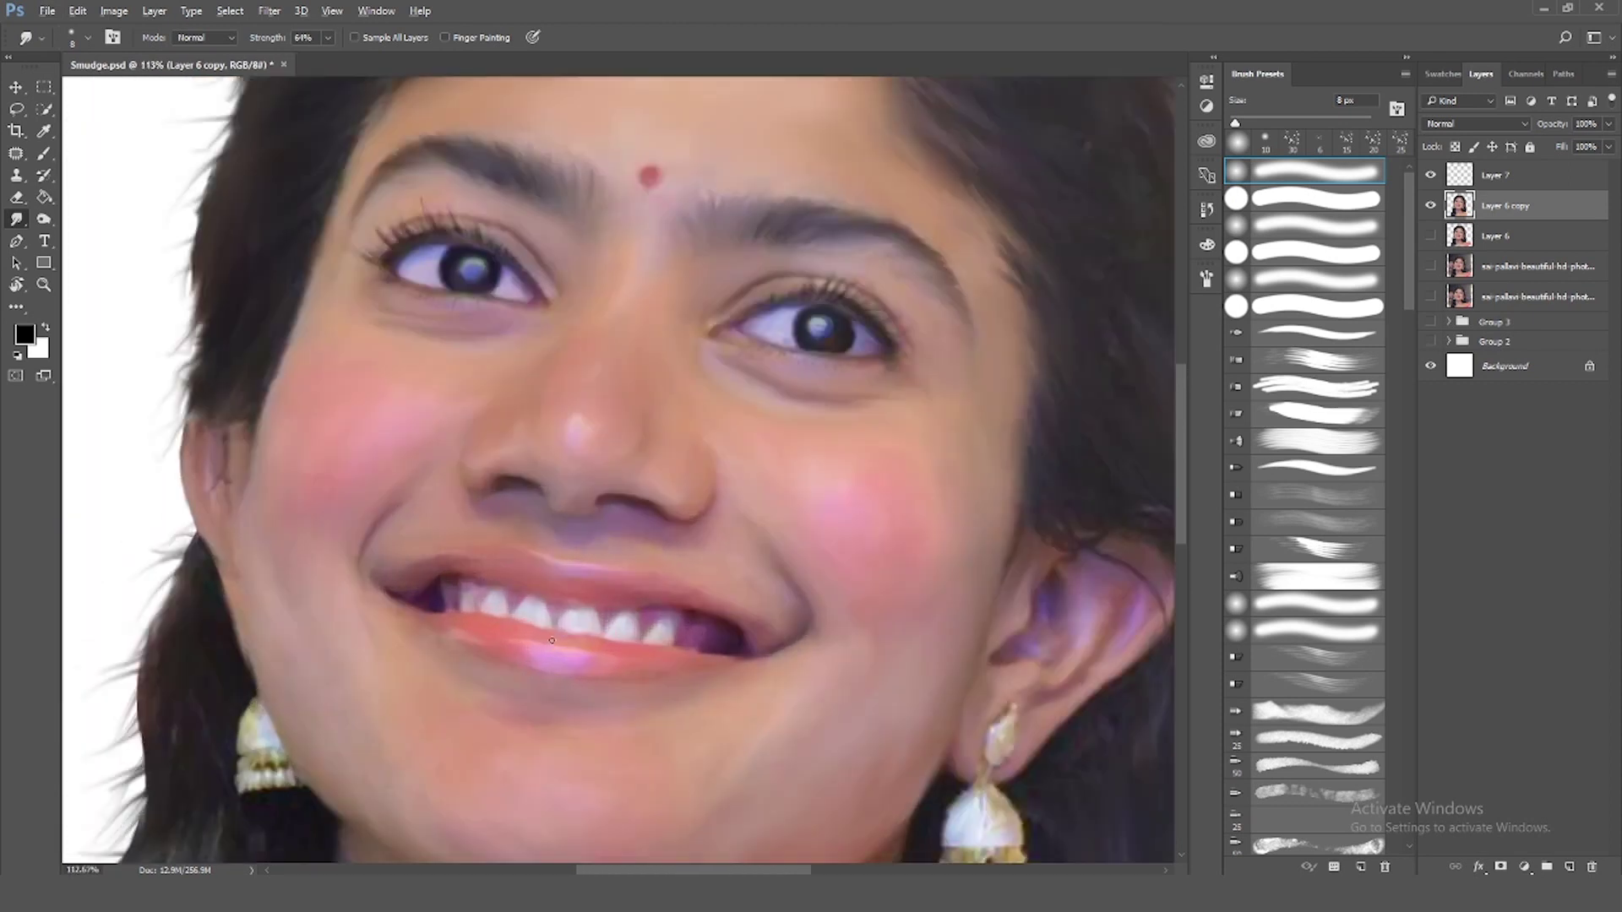
scroll(546, 639, "up", 3)
Set up a small hard round red Brush at about 59% flow on the empty top layer
key("alt+bracketright")
key("b")
left_click(25, 334)
key("Return")
scroll(735, 535, "up", 2)
left_click(411, 551)
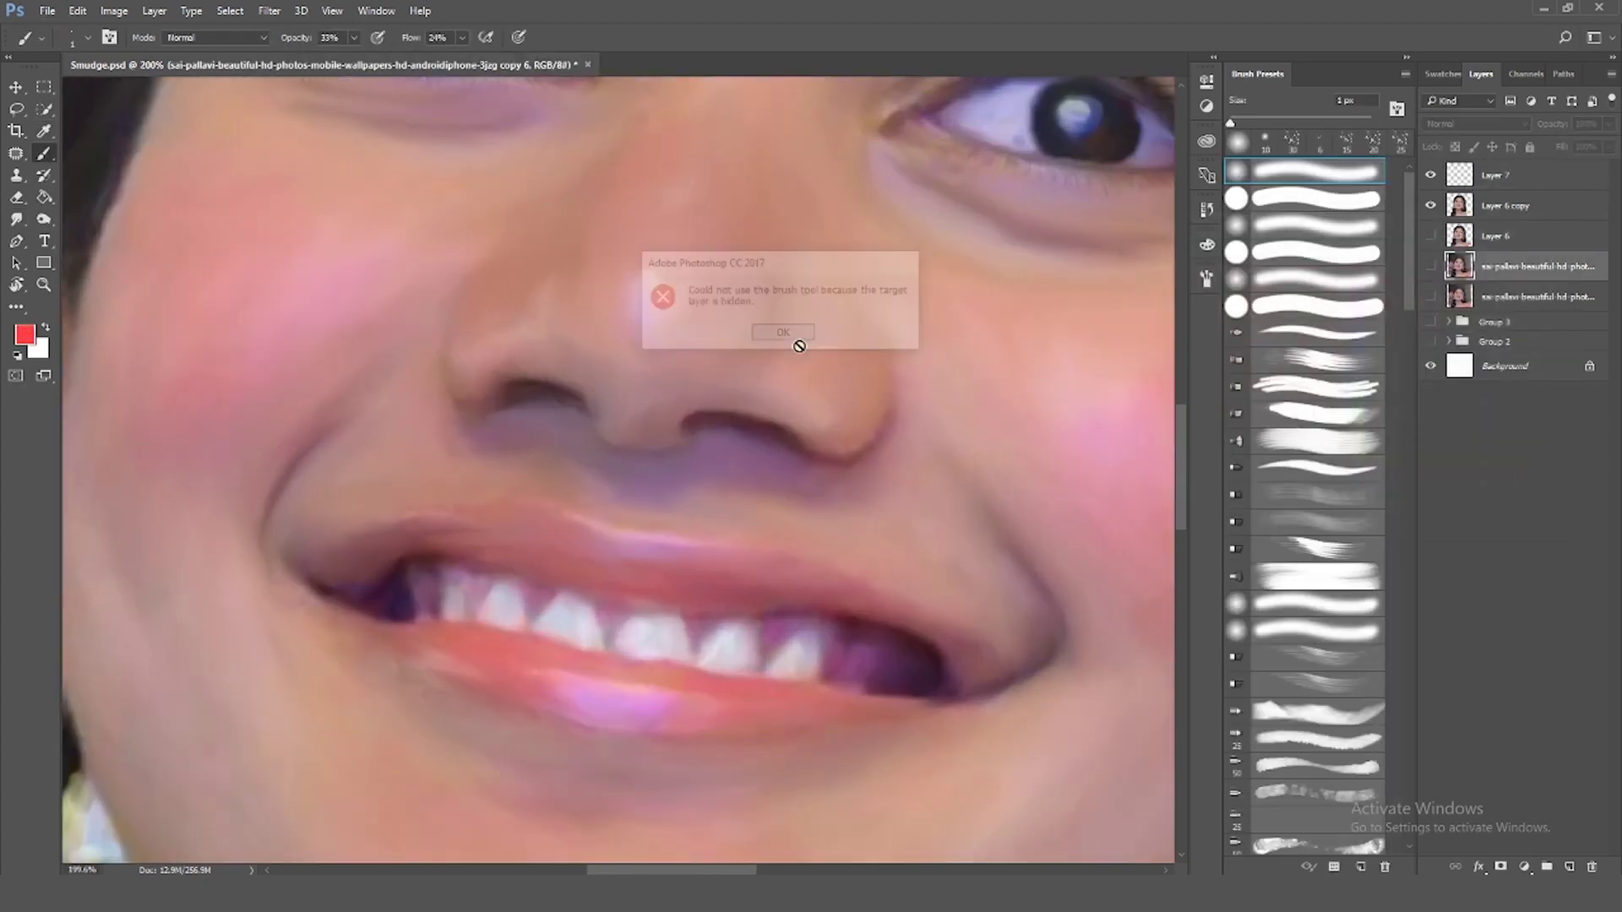
key("bracketleft")
key("bracketleft")
key("bracketleft")
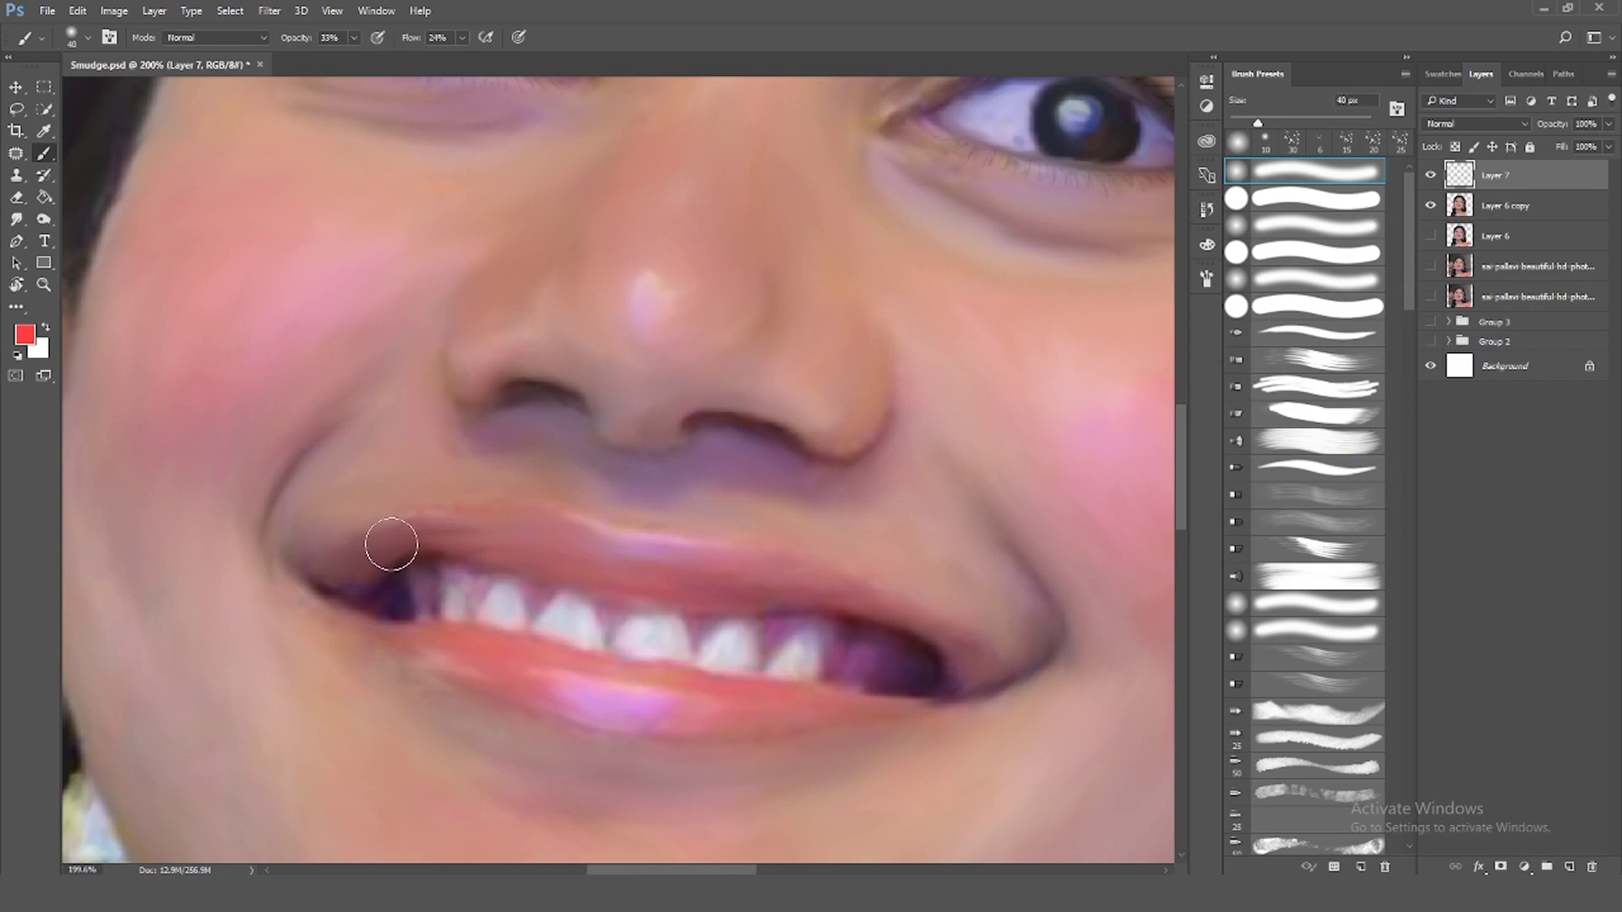
left_click(1318, 198)
left_click(462, 37)
left_click_drag(456, 57, 483, 57)
scroll(384, 549, "up", 2)
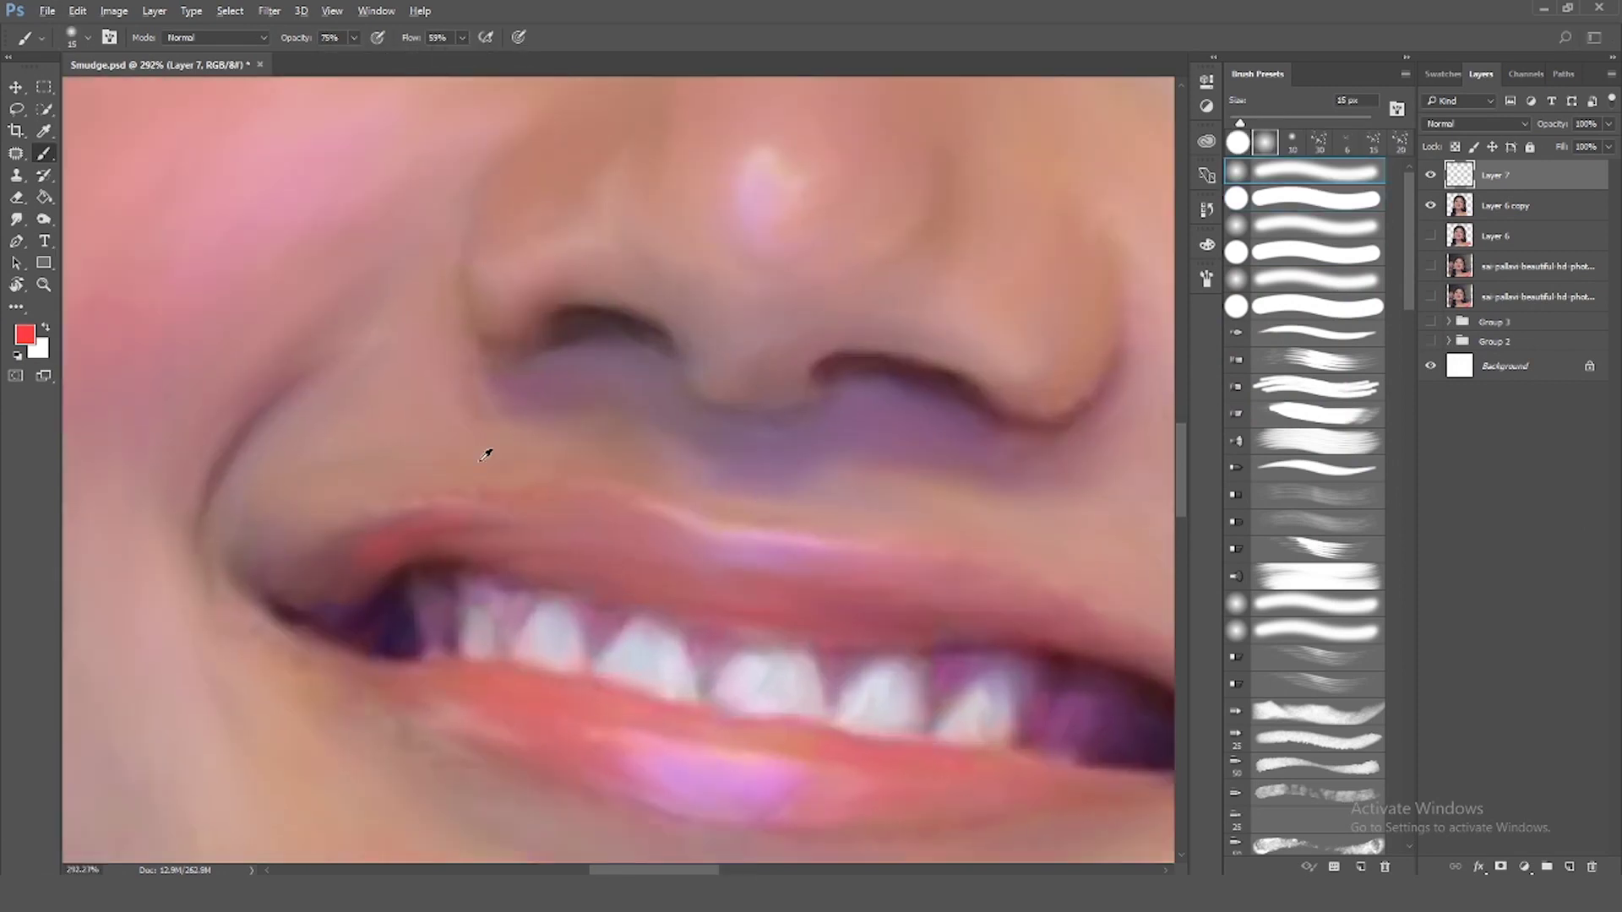
scroll(406, 516, "up", 1)
key("bracketleft")
Paint the upper lip solid bright red
mouse_move(338, 570)
left_mouse_down()
mouse_move(460, 541)
mouse_move(553, 545)
mouse_move(583, 578)
mouse_move(809, 639)
left_mouse_up()
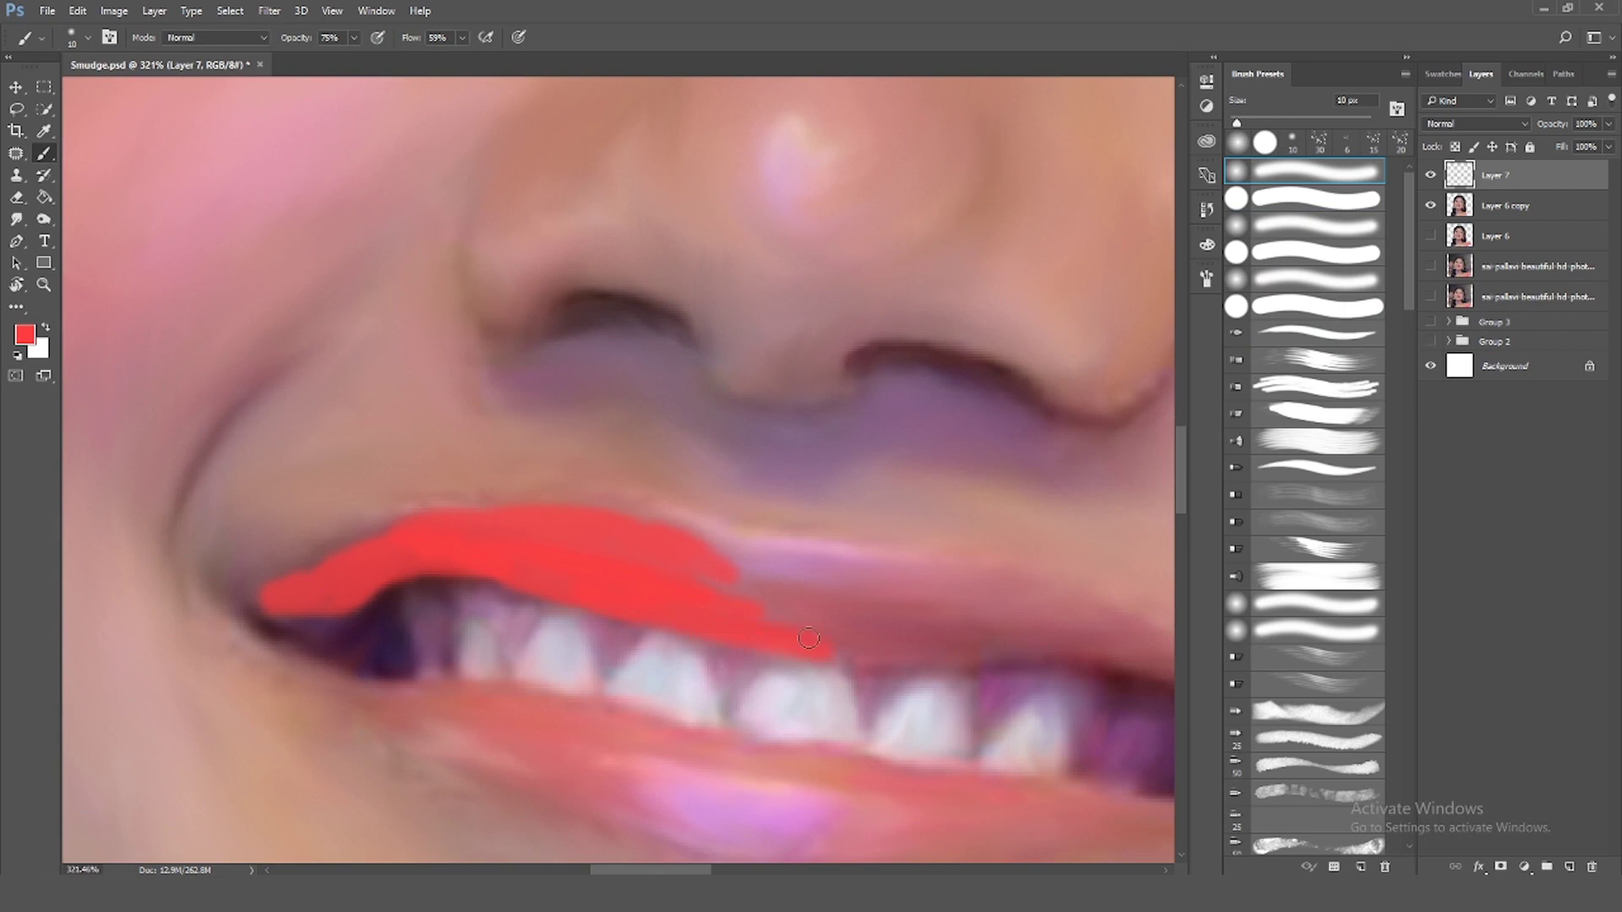
mouse_move(735, 574)
left_mouse_down()
mouse_move(837, 574)
mouse_move(929, 650)
mouse_move(1056, 642)
mouse_move(1038, 618)
left_mouse_up()
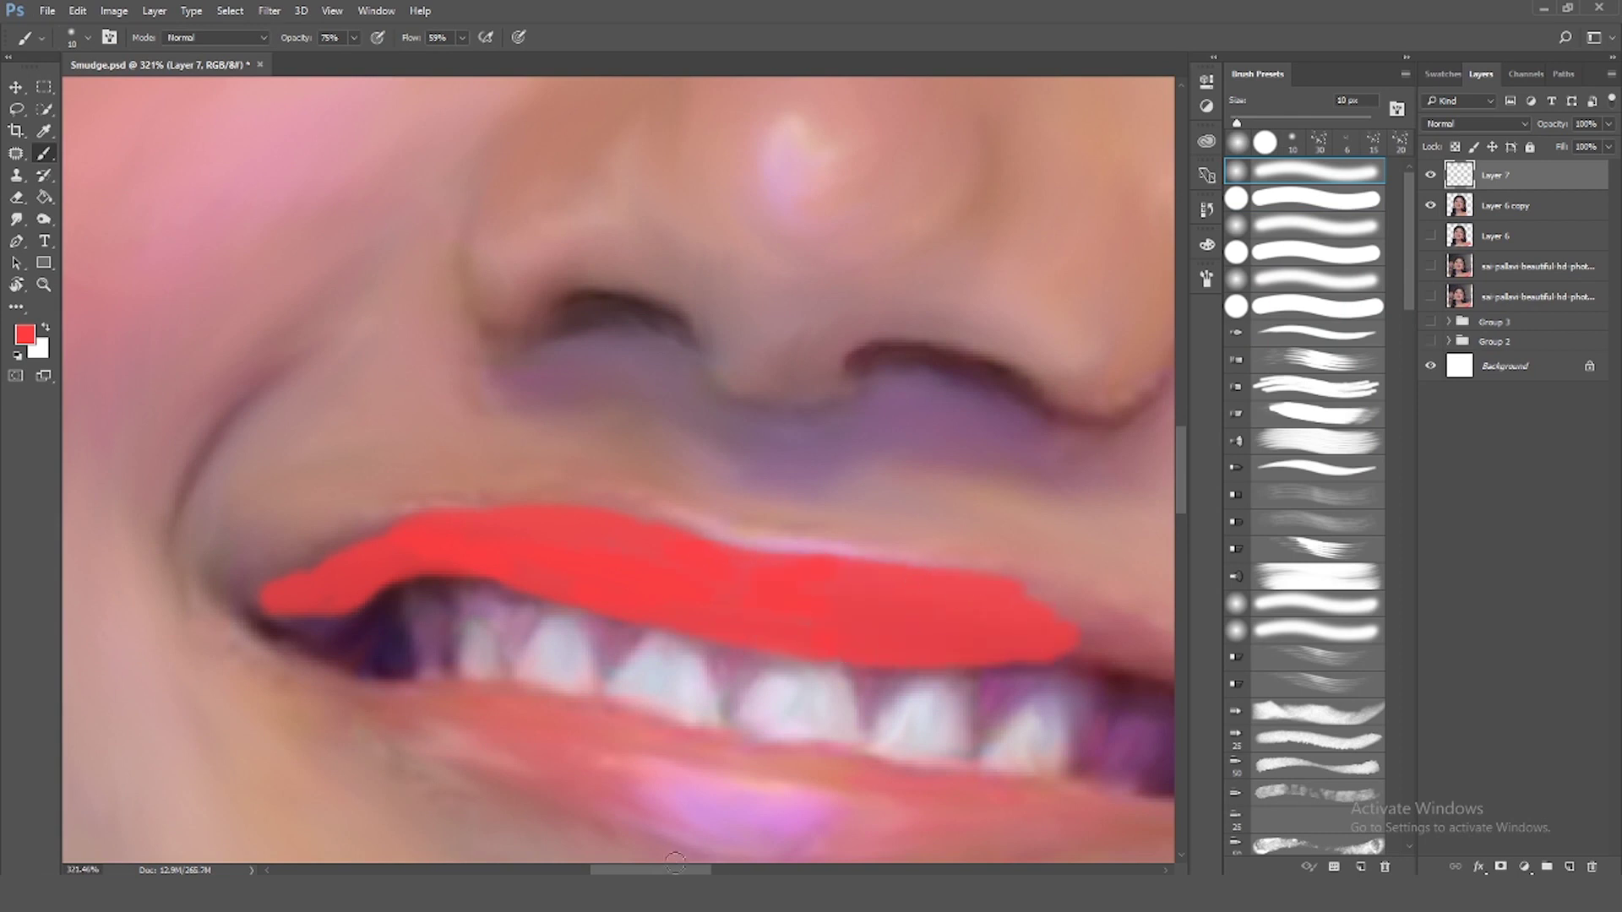
left_click_drag(674, 869, 722, 869)
mouse_move(634, 626)
left_mouse_down()
mouse_move(814, 693)
mouse_move(876, 764)
mouse_move(891, 743)
left_mouse_up()
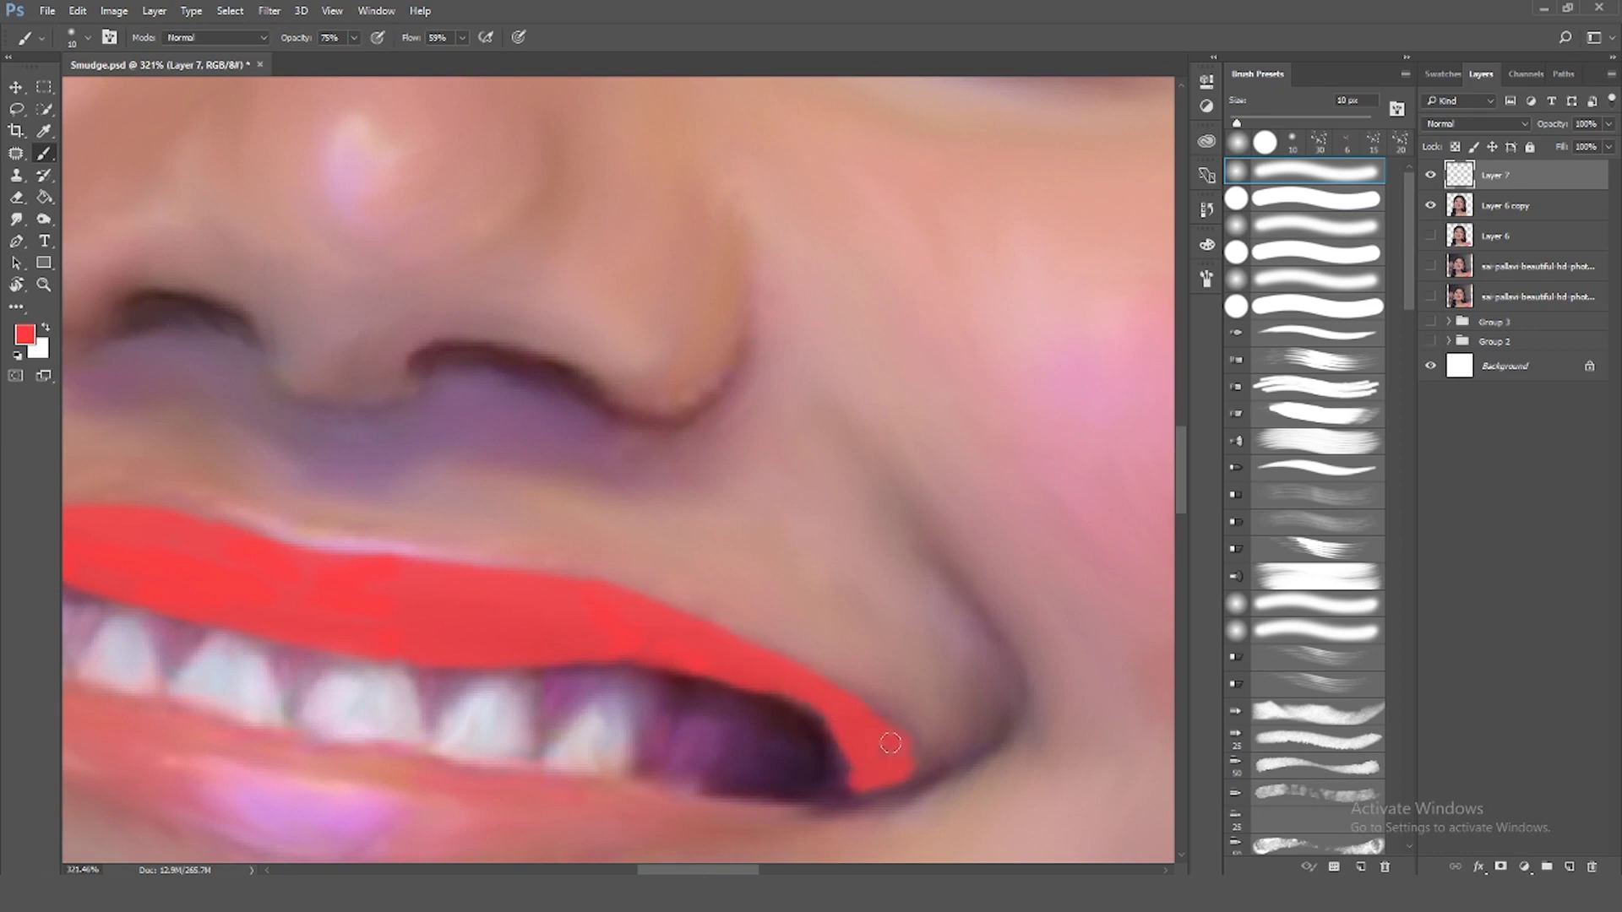
scroll(900, 765, "down", 5)
scroll(182, 642, "up", 5)
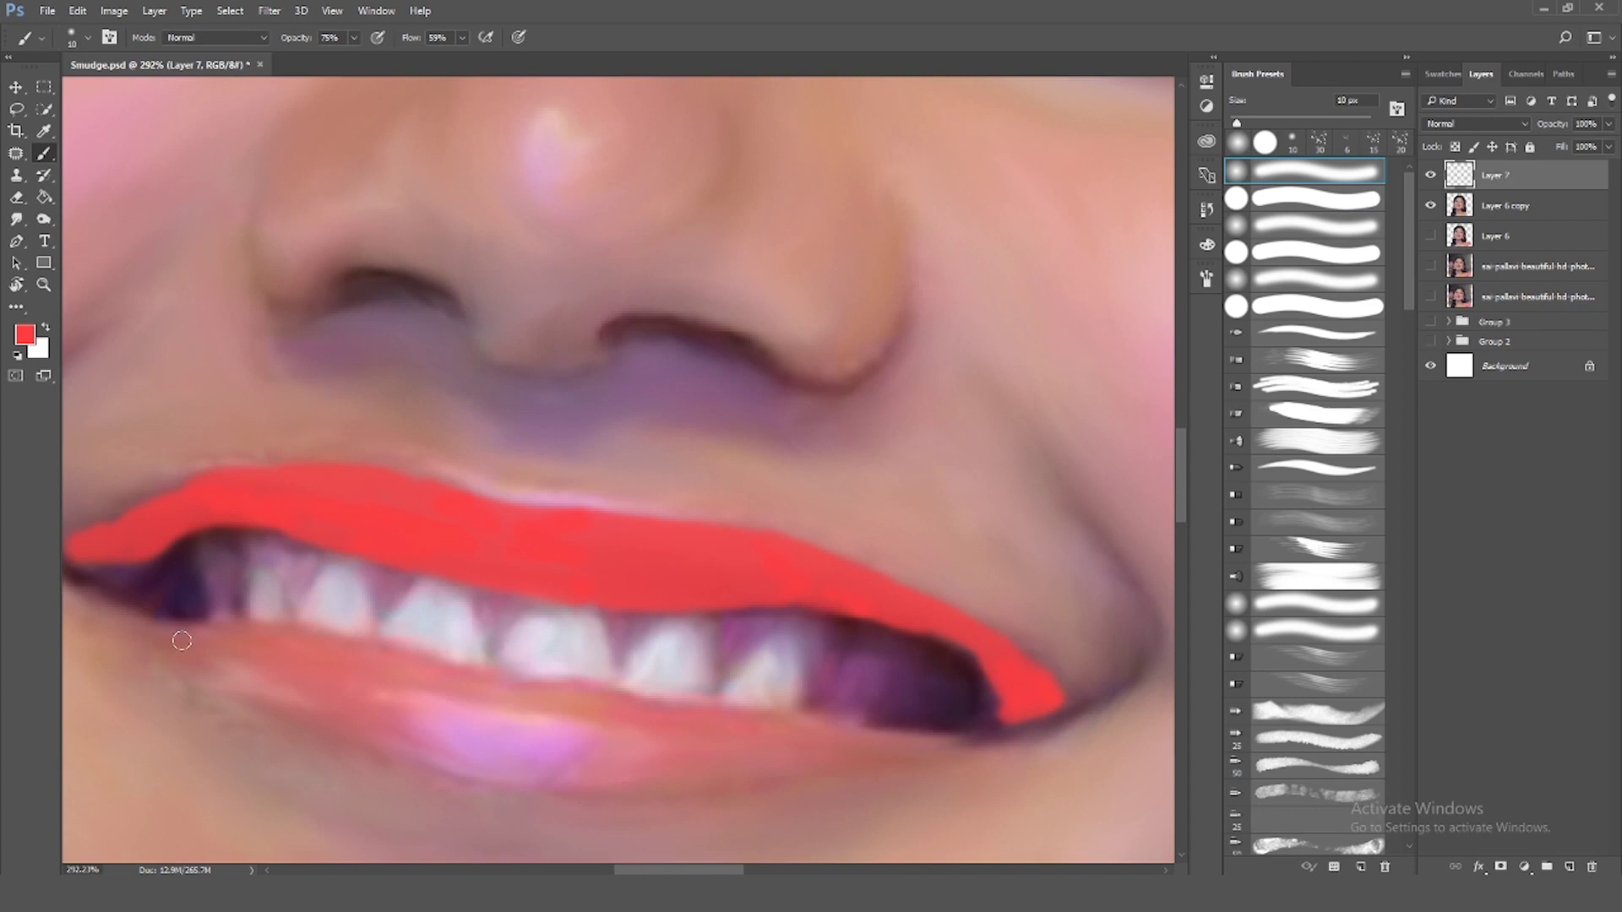
Paint the lower lip red, undoing an overspilled stroke and tidying its edges with the Eraser
mouse_move(100, 617)
left_mouse_down()
mouse_move(178, 635)
mouse_move(304, 701)
mouse_move(413, 708)
left_mouse_up()
key("bracketright")
key("bracketright")
key("bracketright")
mouse_move(283, 650)
left_mouse_down()
mouse_move(348, 657)
mouse_move(372, 726)
mouse_move(524, 769)
mouse_move(385, 701)
mouse_move(425, 686)
mouse_move(592, 744)
mouse_move(659, 710)
mouse_move(761, 735)
mouse_move(642, 766)
left_mouse_up()
key("ctrl+z")
key("ctrl+z")
key("e")
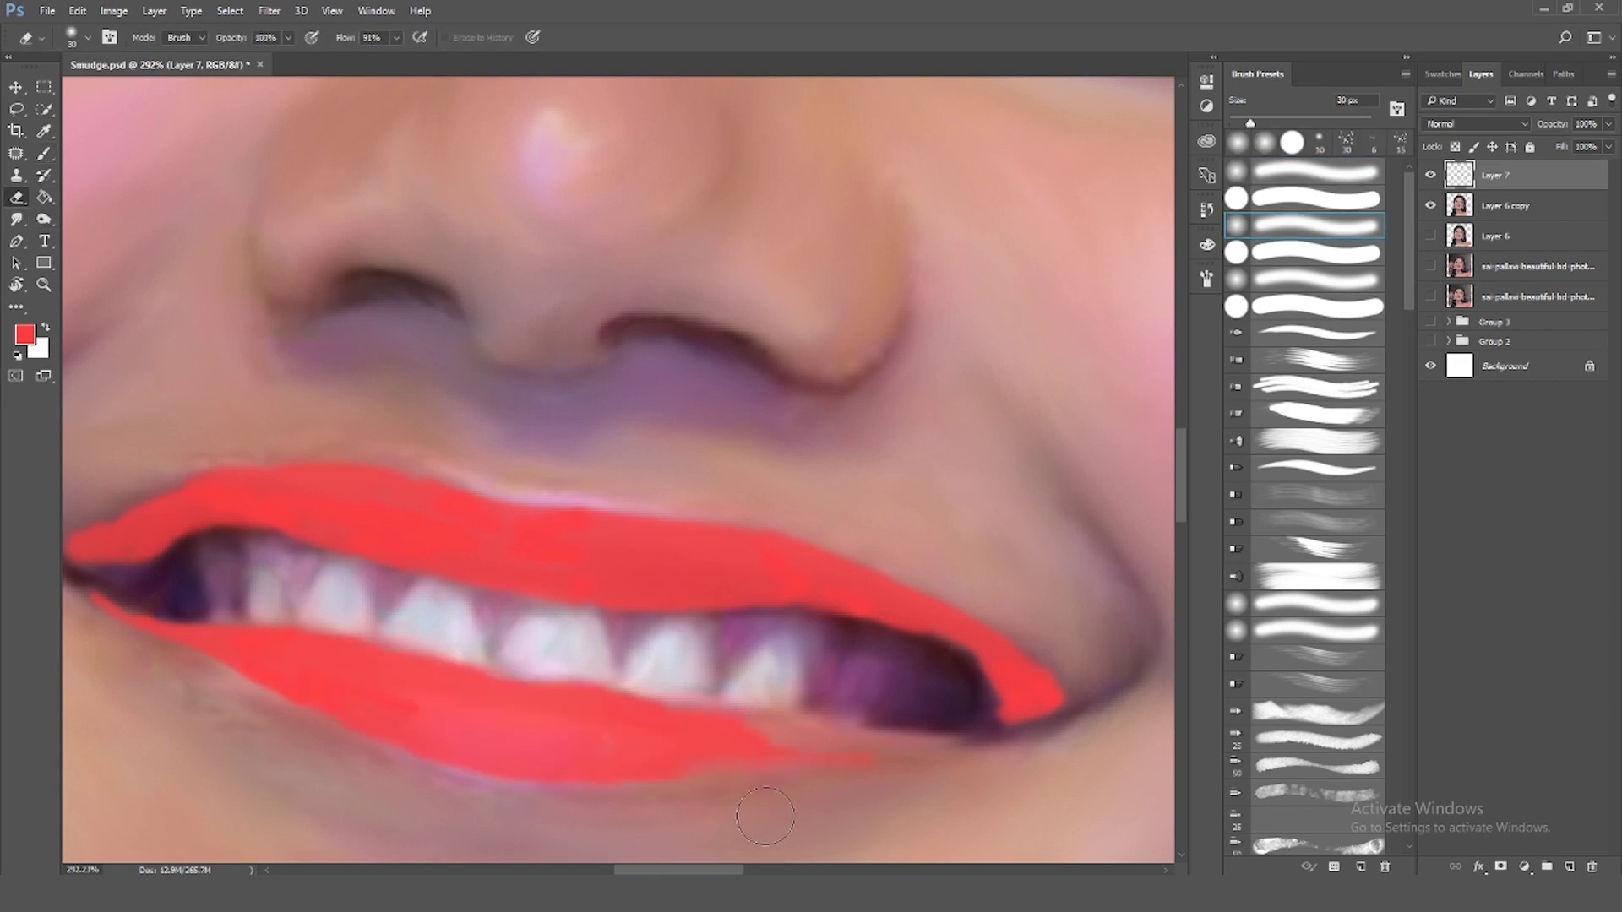
key("b")
mouse_move(756, 739)
left_mouse_down()
mouse_move(1003, 732)
mouse_move(820, 748)
left_mouse_up()
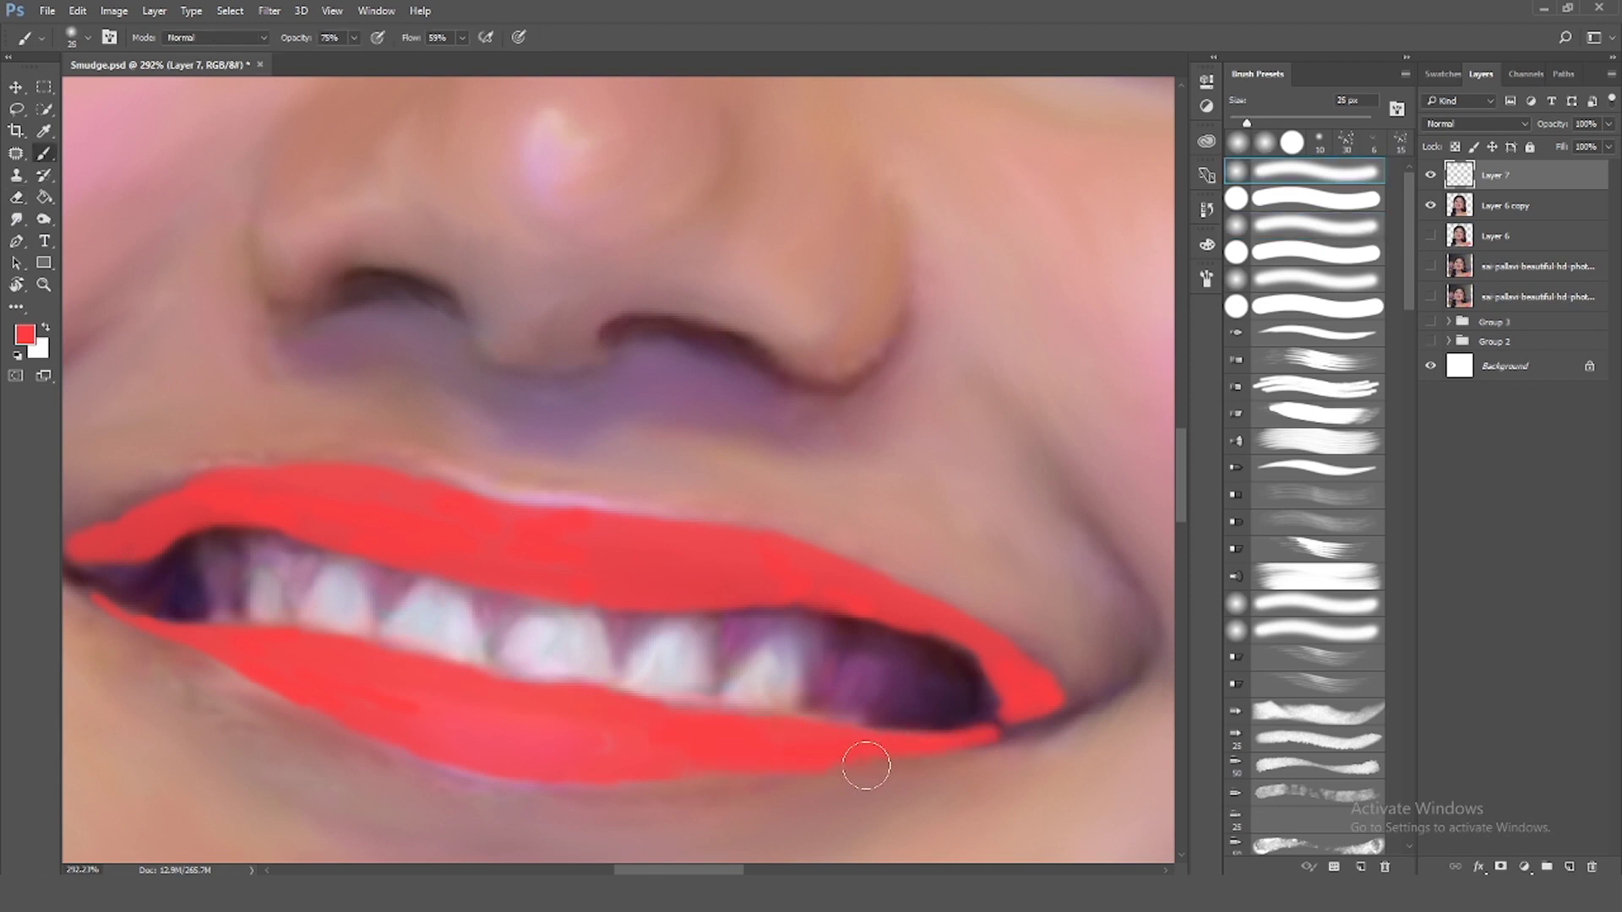
key("e")
key("bracketleft")
key("bracketleft")
key("bracketleft")
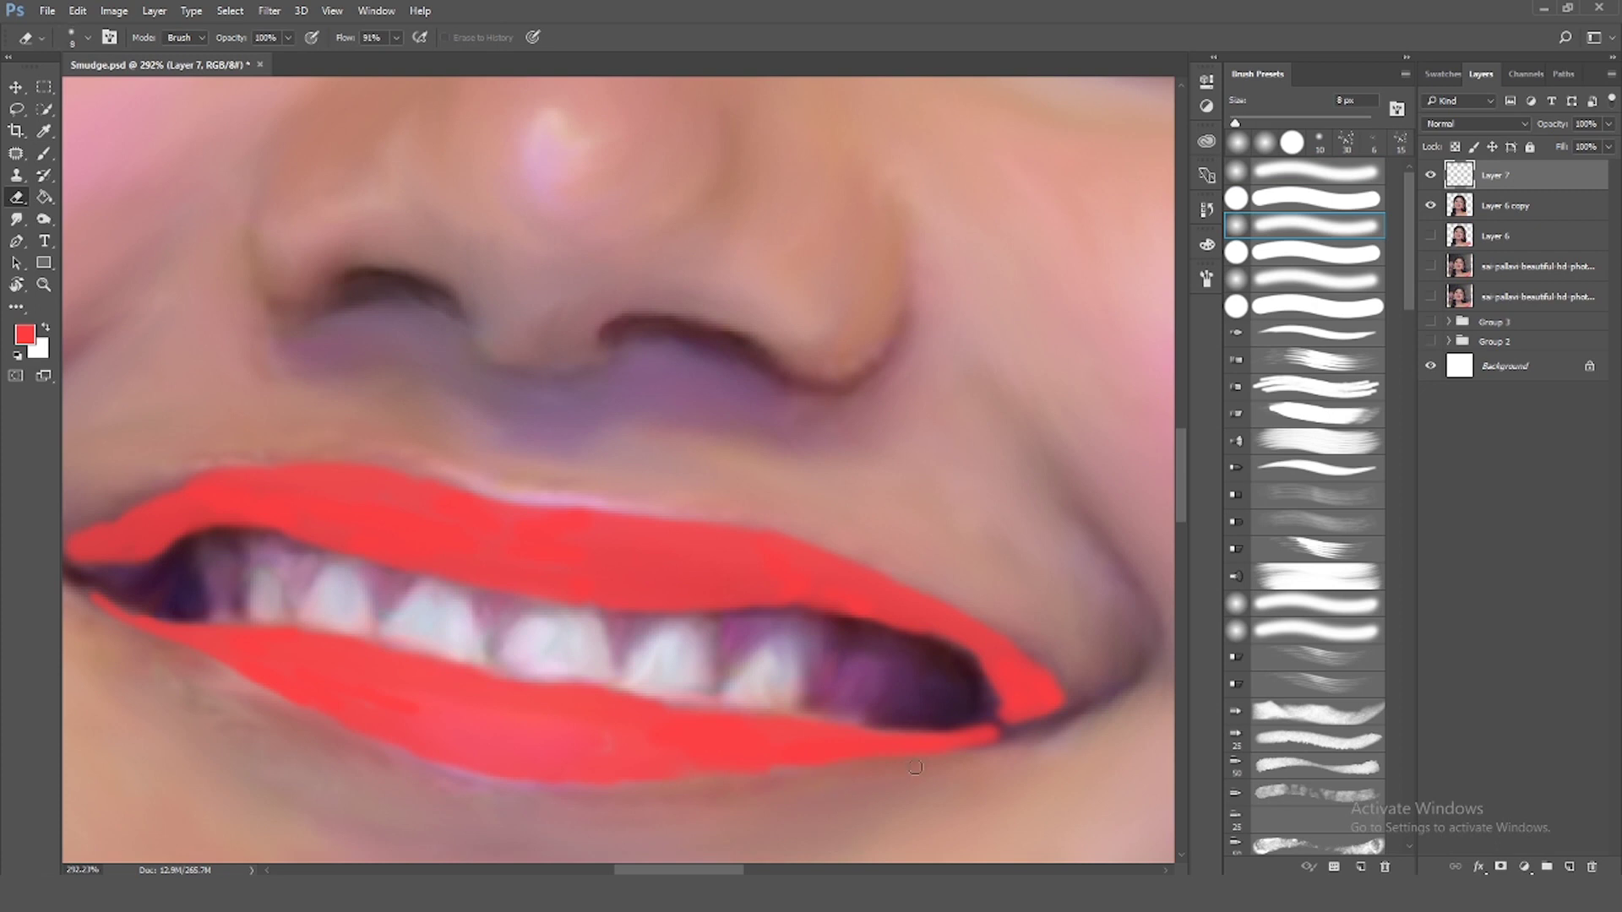
Set the red lip layer to Overlay blend mode at 63% opacity
key("ctrl+0")
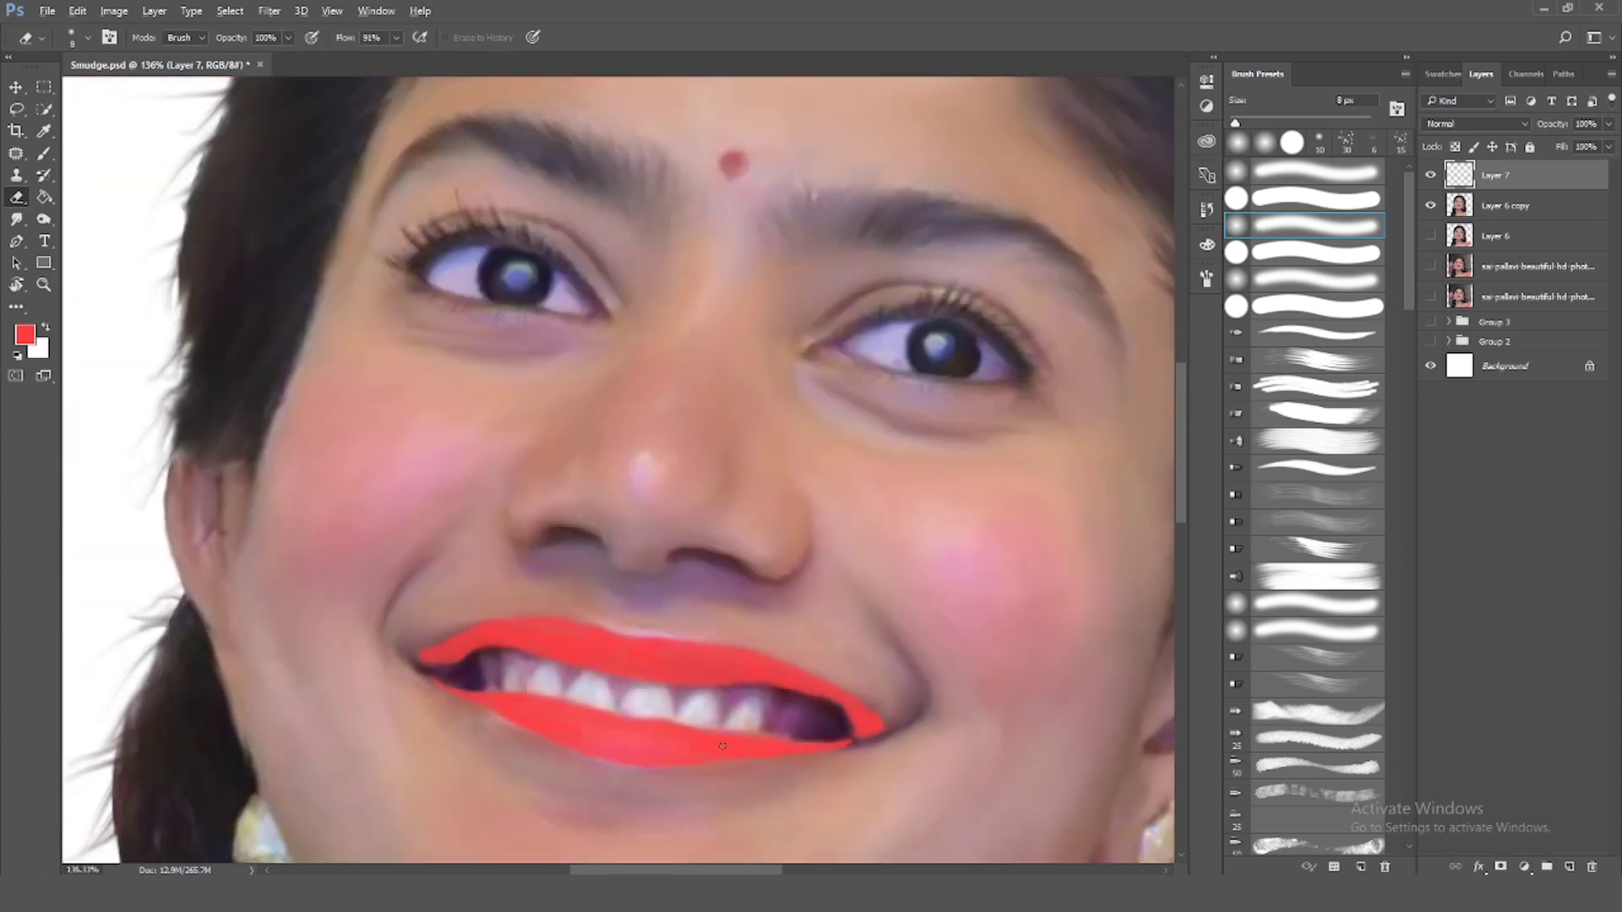
left_click(1476, 124)
left_click(1491, 153)
key("Down")
key("Down")
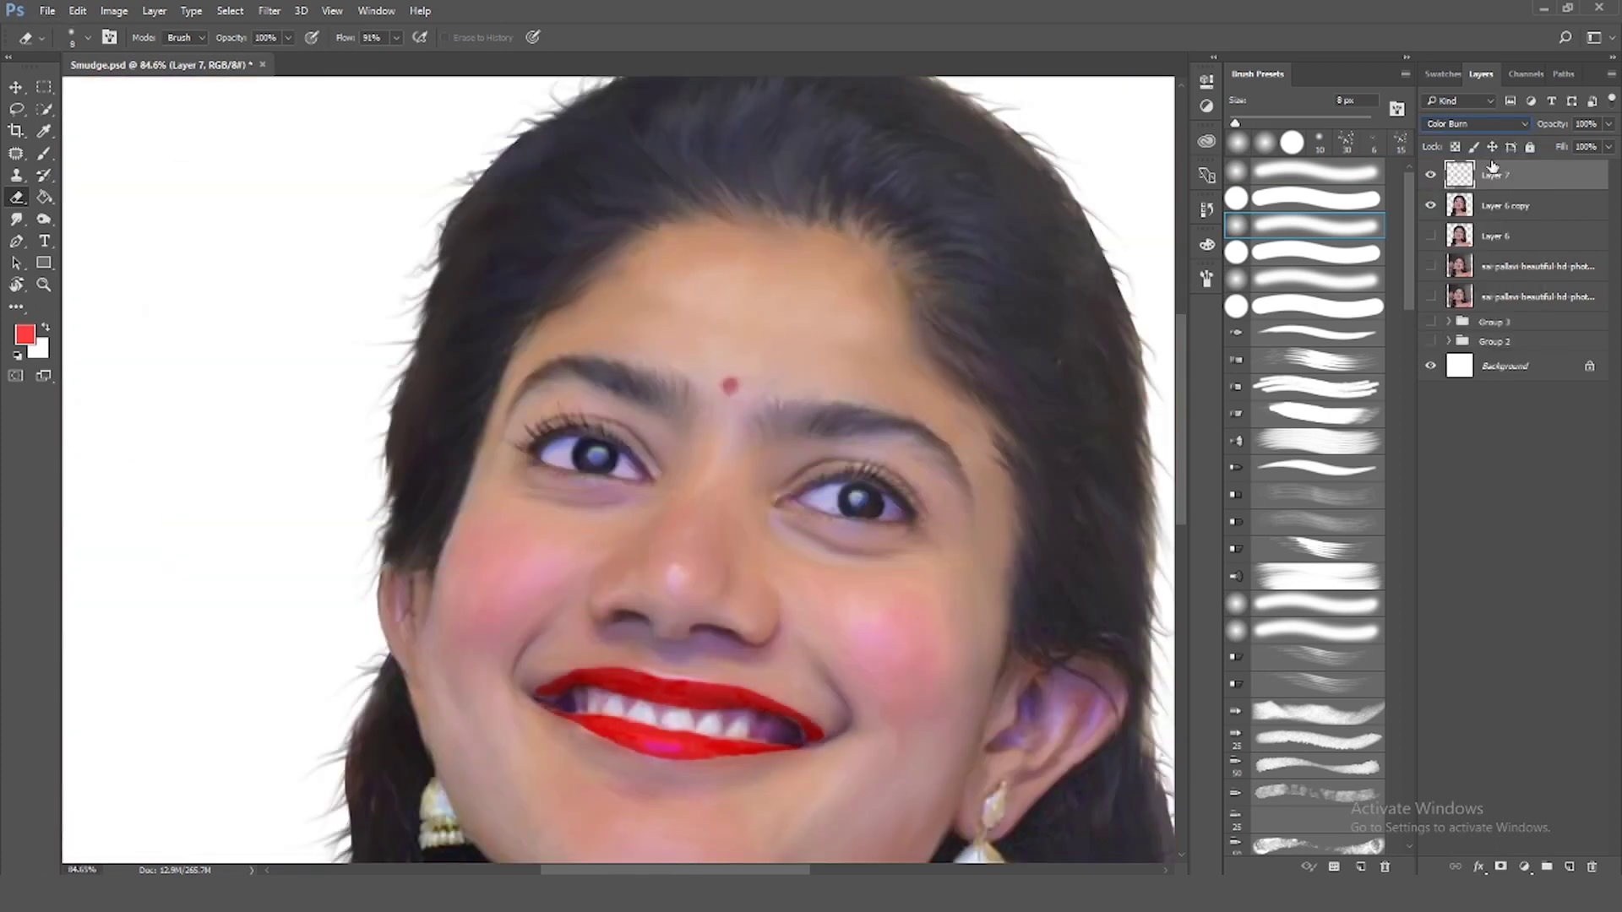
key("Down")
key("Down")
key("Down")
key("Down")
key("Down")
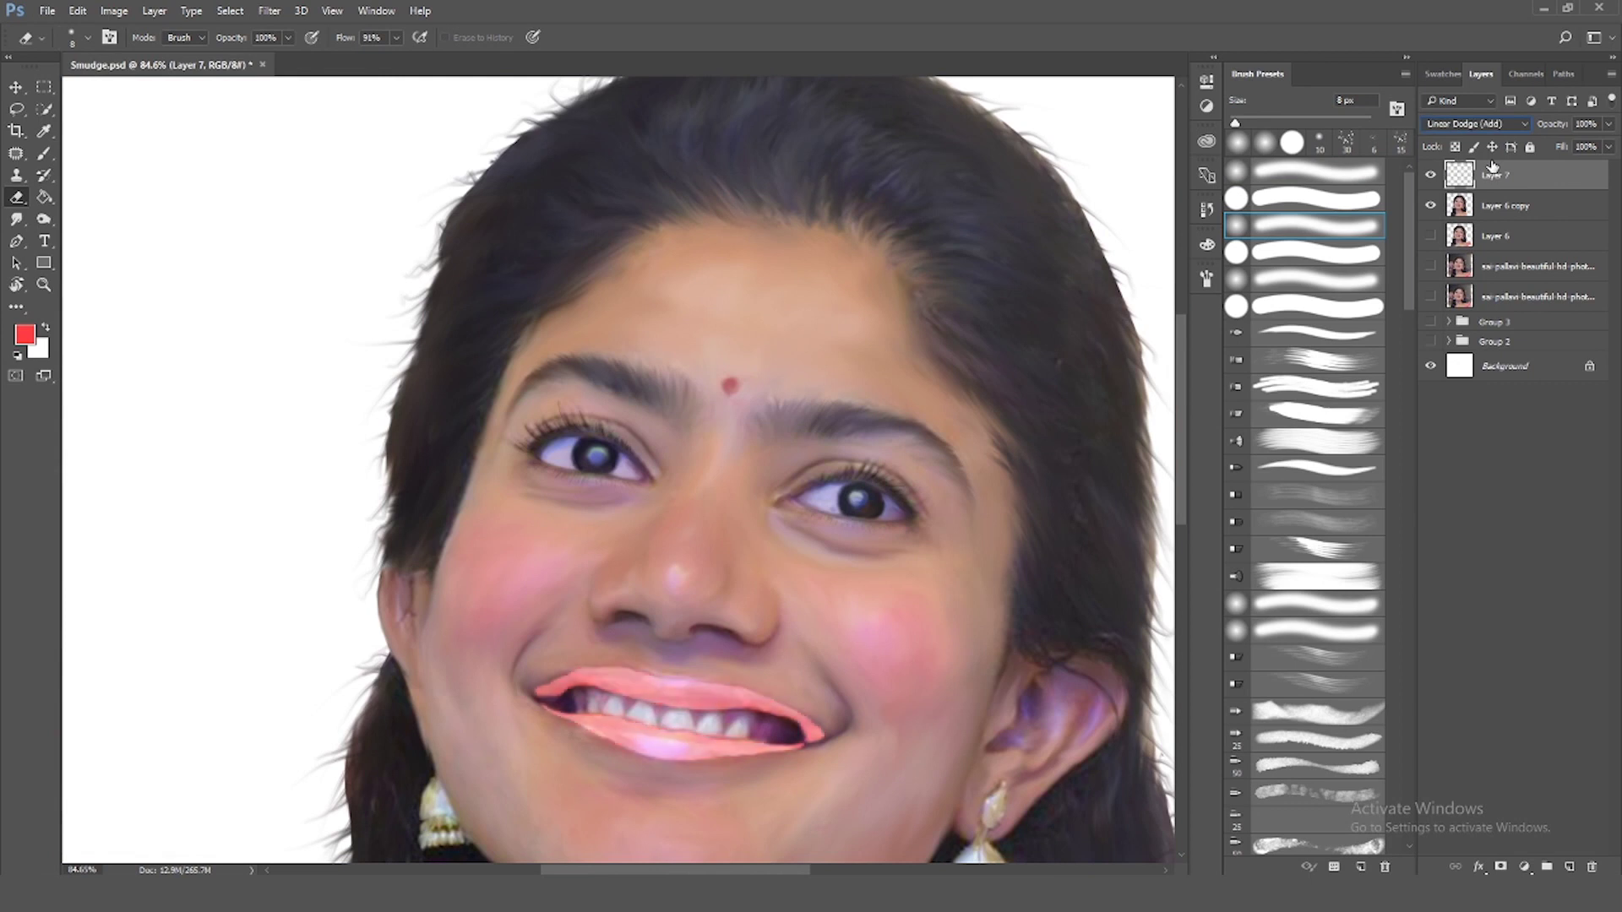
key("Down")
key("Down")
left_click_drag(1611, 125, 1578, 149)
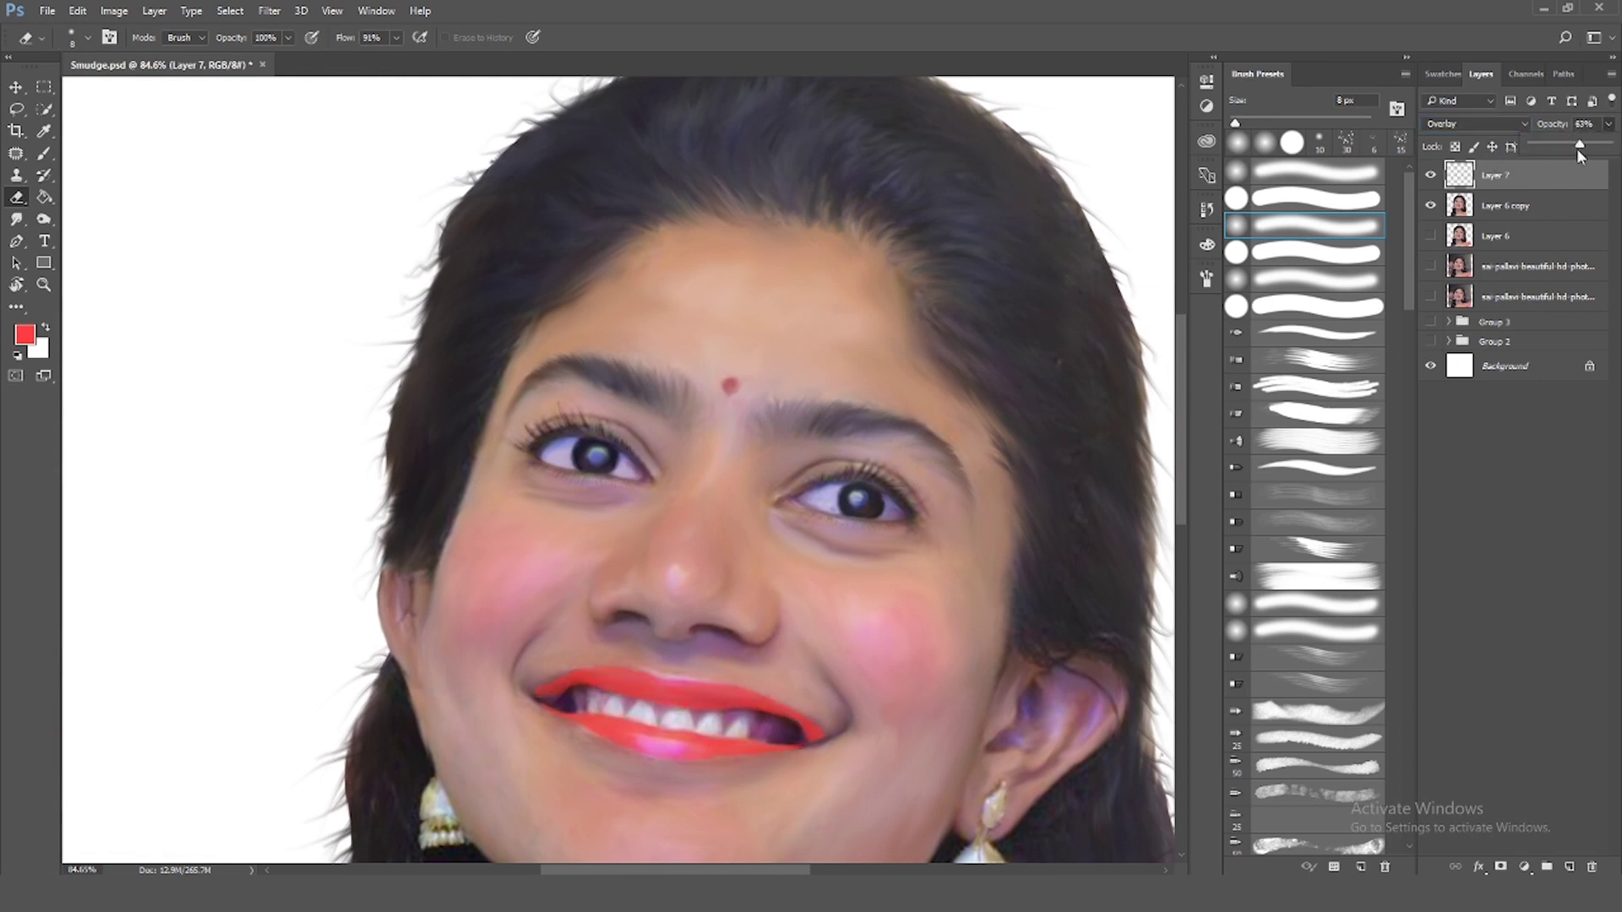
scroll(888, 705, "up", 3)
Set the Eraser to 30 px with 51% opacity and 48% flow
key("bracketright")
key("bracketright")
key("bracketright")
key("5")
key("1")
key("shift+4")
key("shift+8")
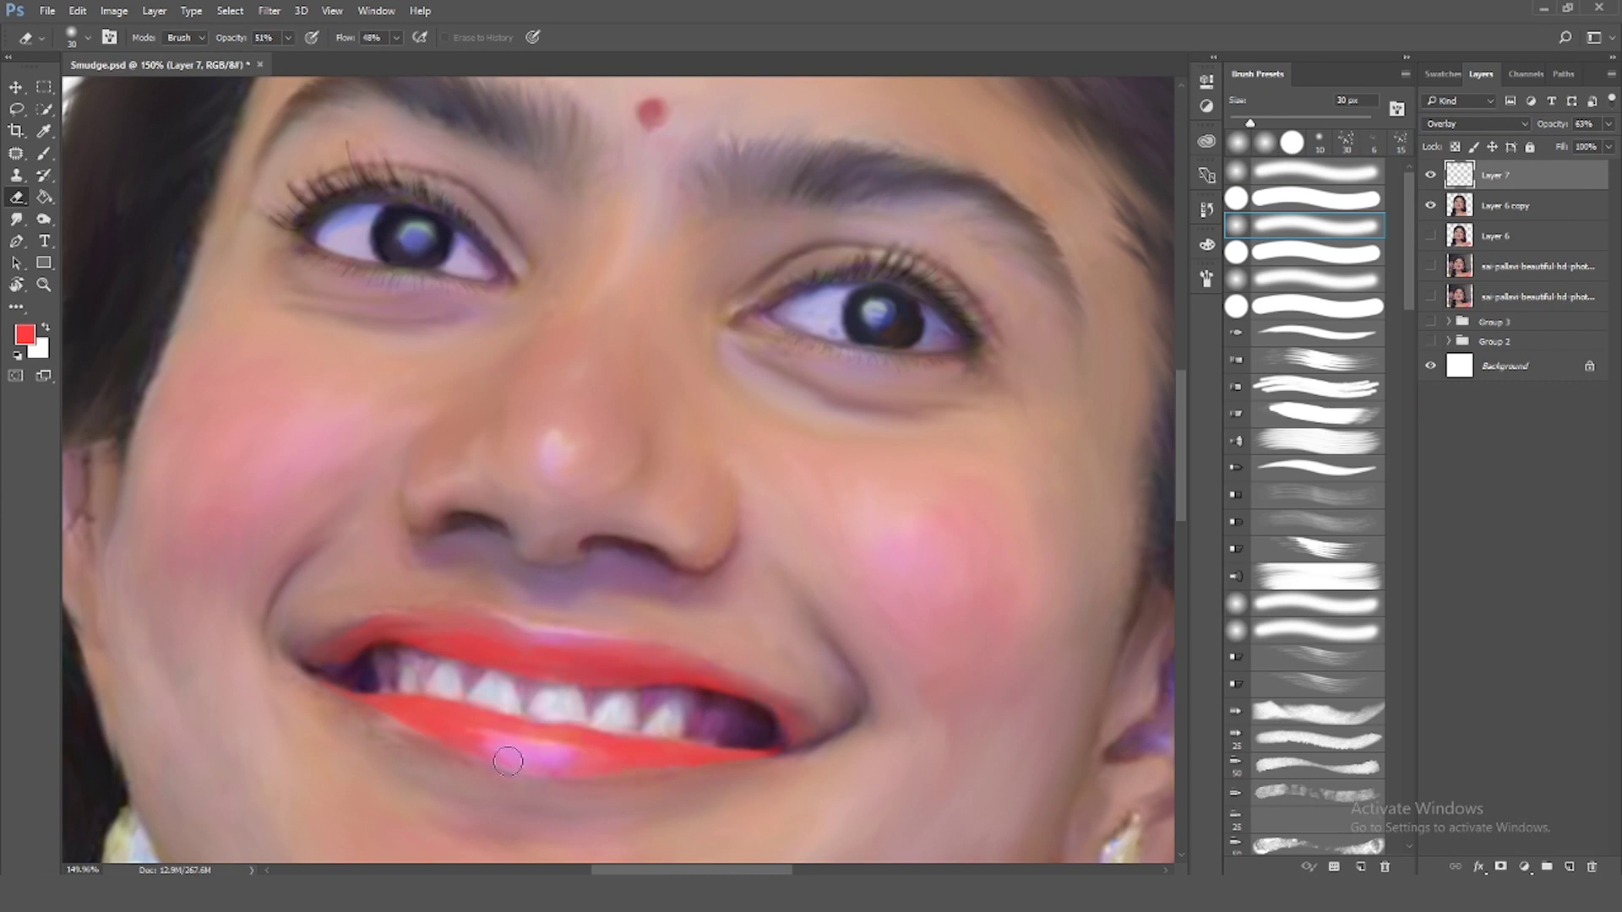
Review the whole portrait, then lower Layer 7's overlay opacity to about 64%
scroll(497, 778, "down", 2)
scroll(496, 778, "down", 3)
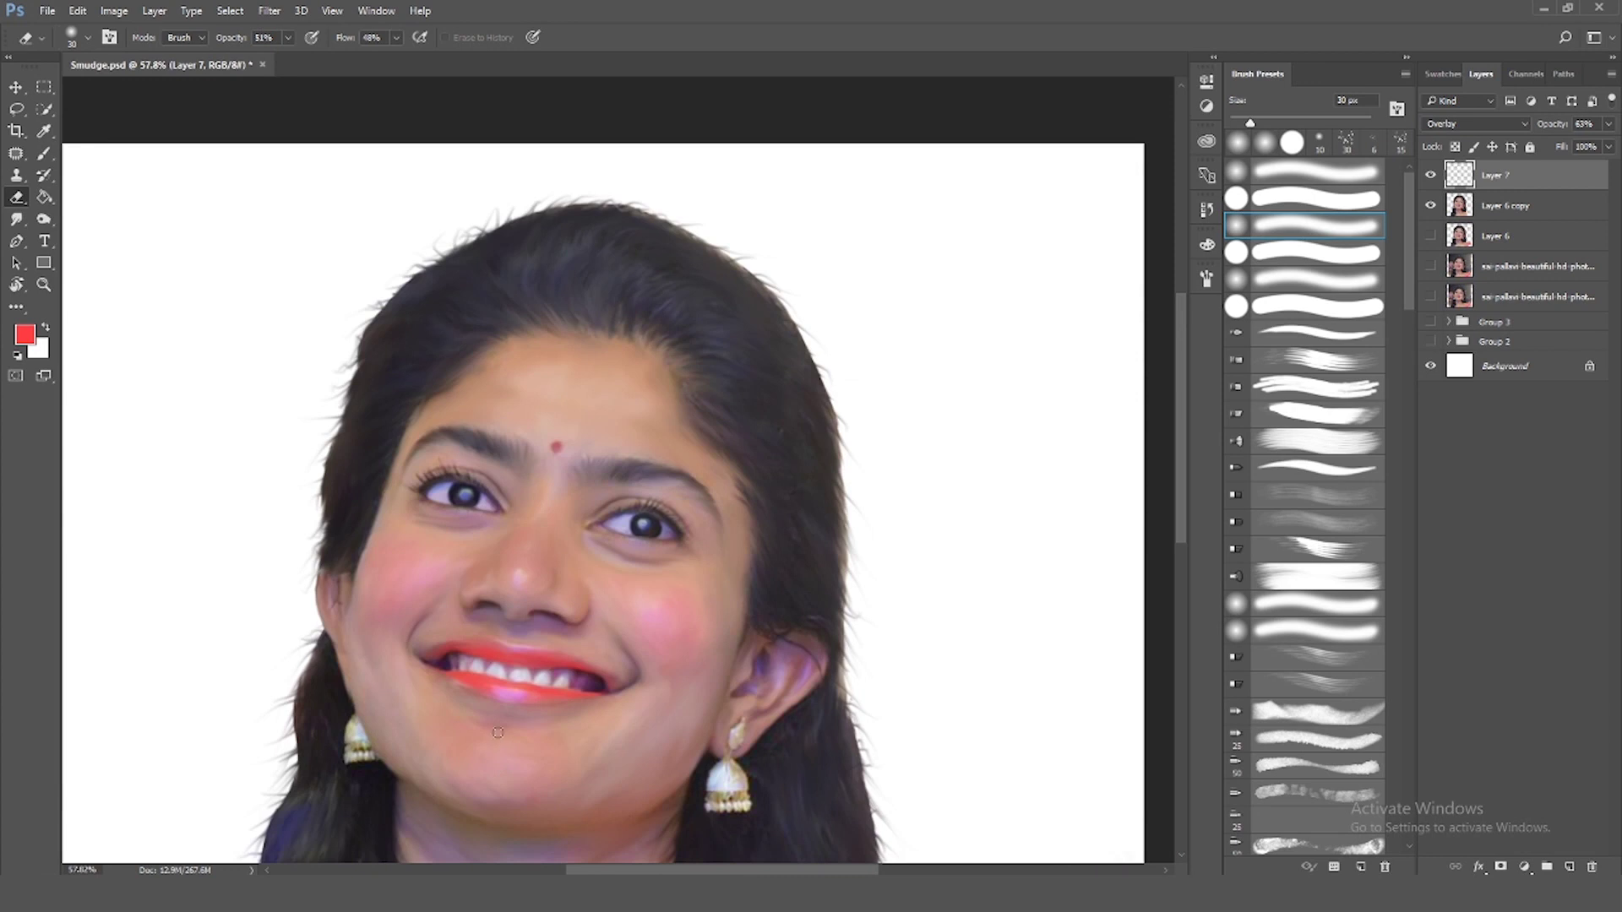
scroll(540, 712, "up", 2)
scroll(558, 667, "down", 3)
scroll(571, 642, "down", 1)
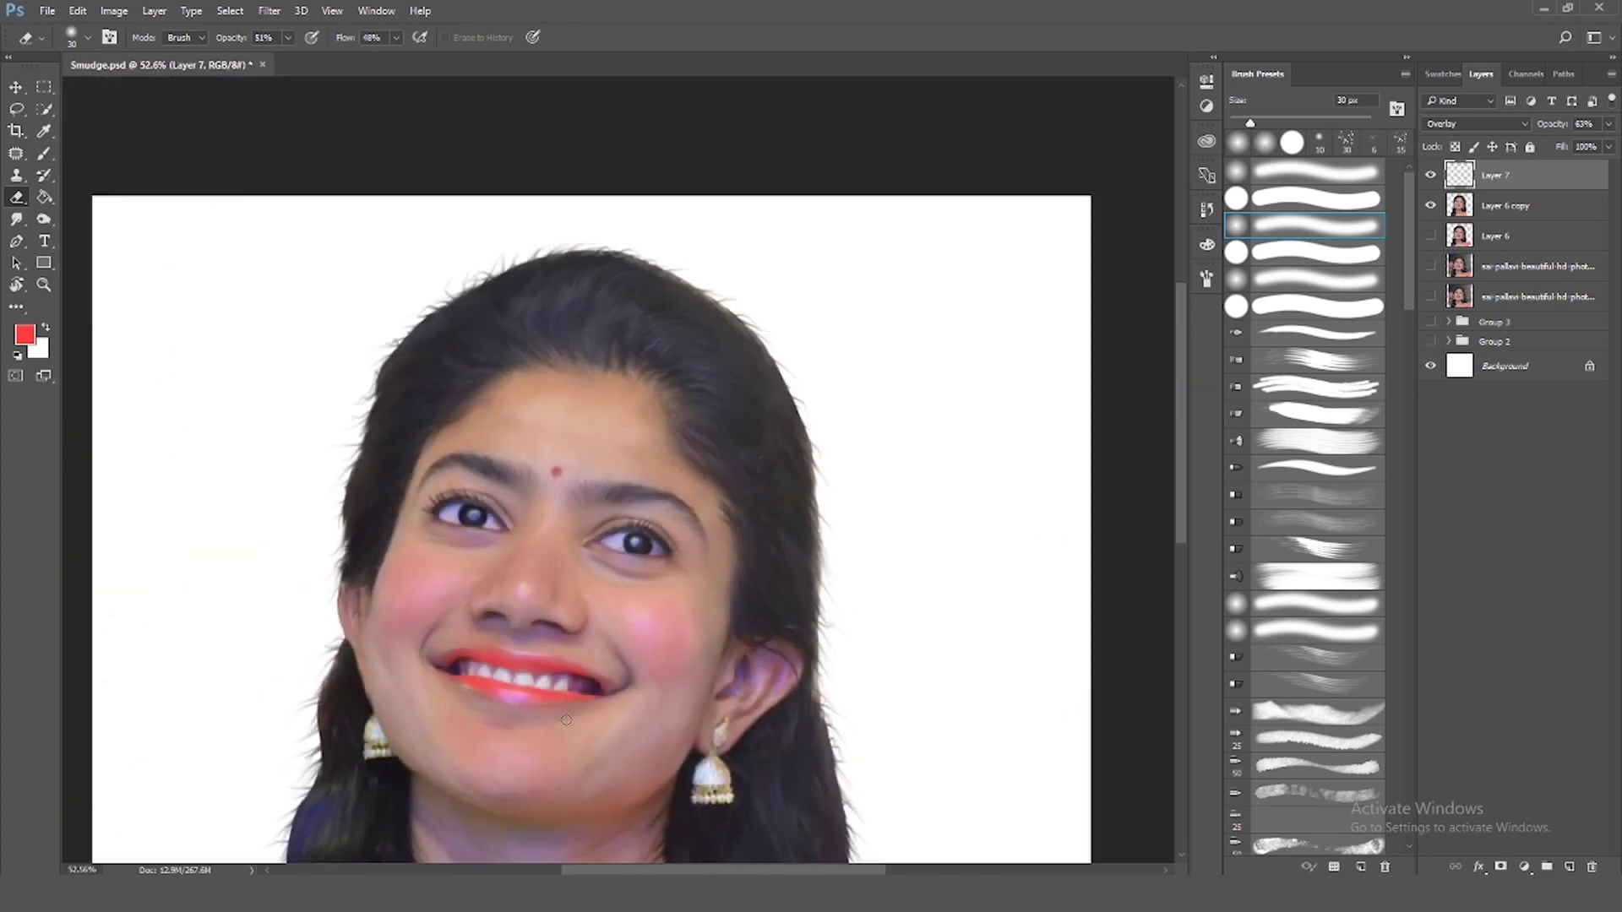
scroll(577, 619, "down", 1)
scroll(577, 619, "up", 3)
scroll(561, 572, "up", 2)
left_click(1609, 123)
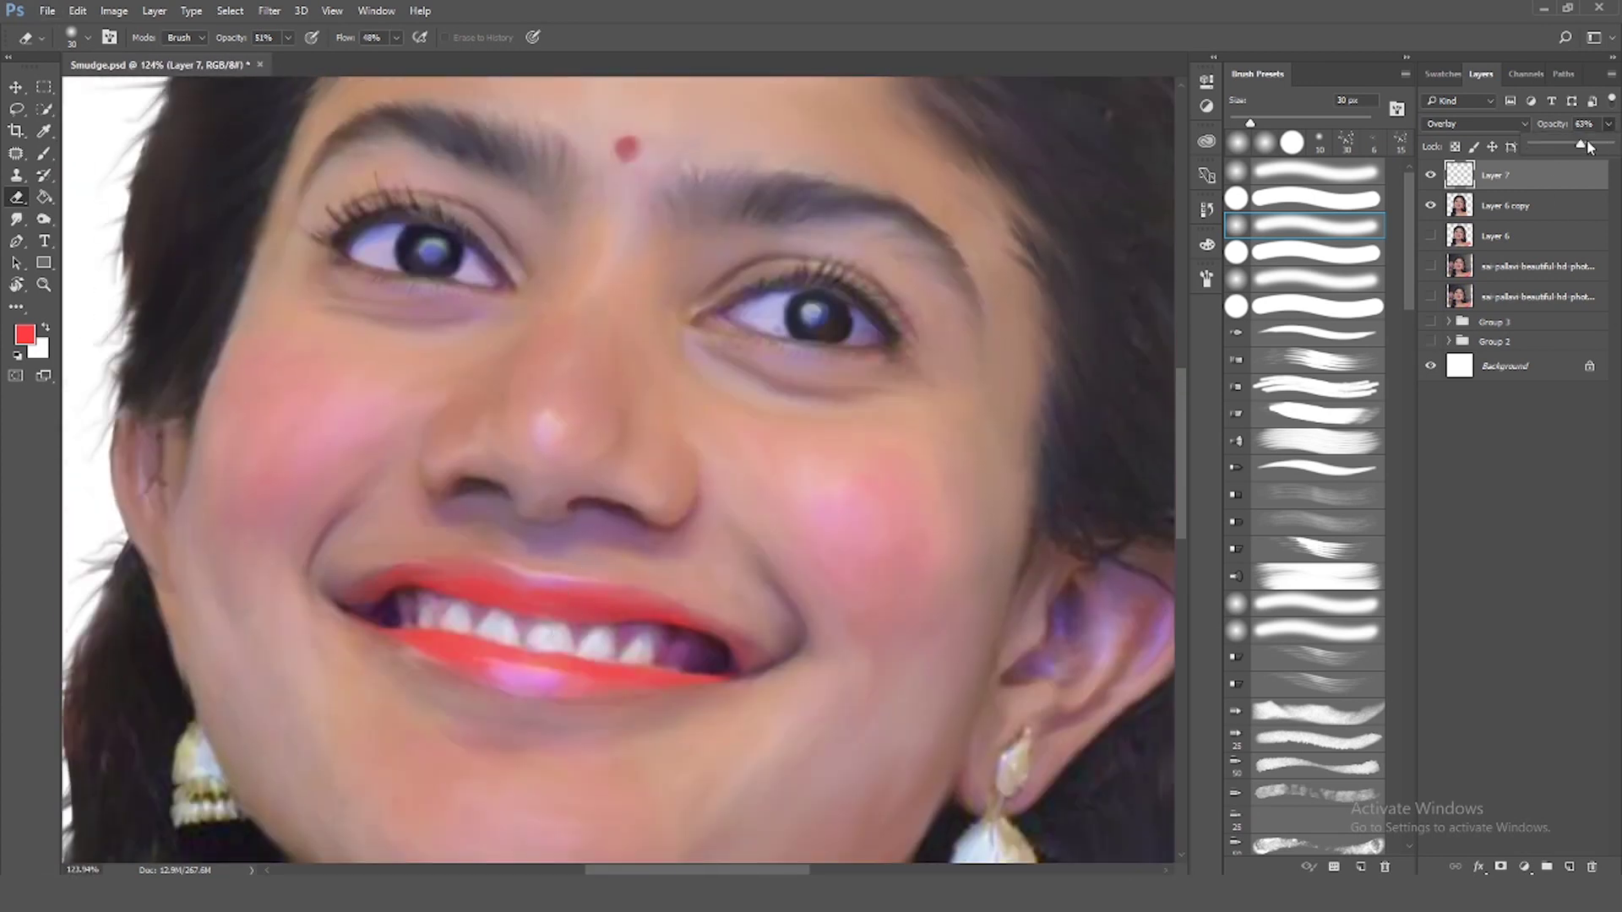
left_click_drag(1616, 148, 1597, 149)
scroll(469, 483, "up", 3)
Paint pale highlights on the nose tip and left cheek
key("b")
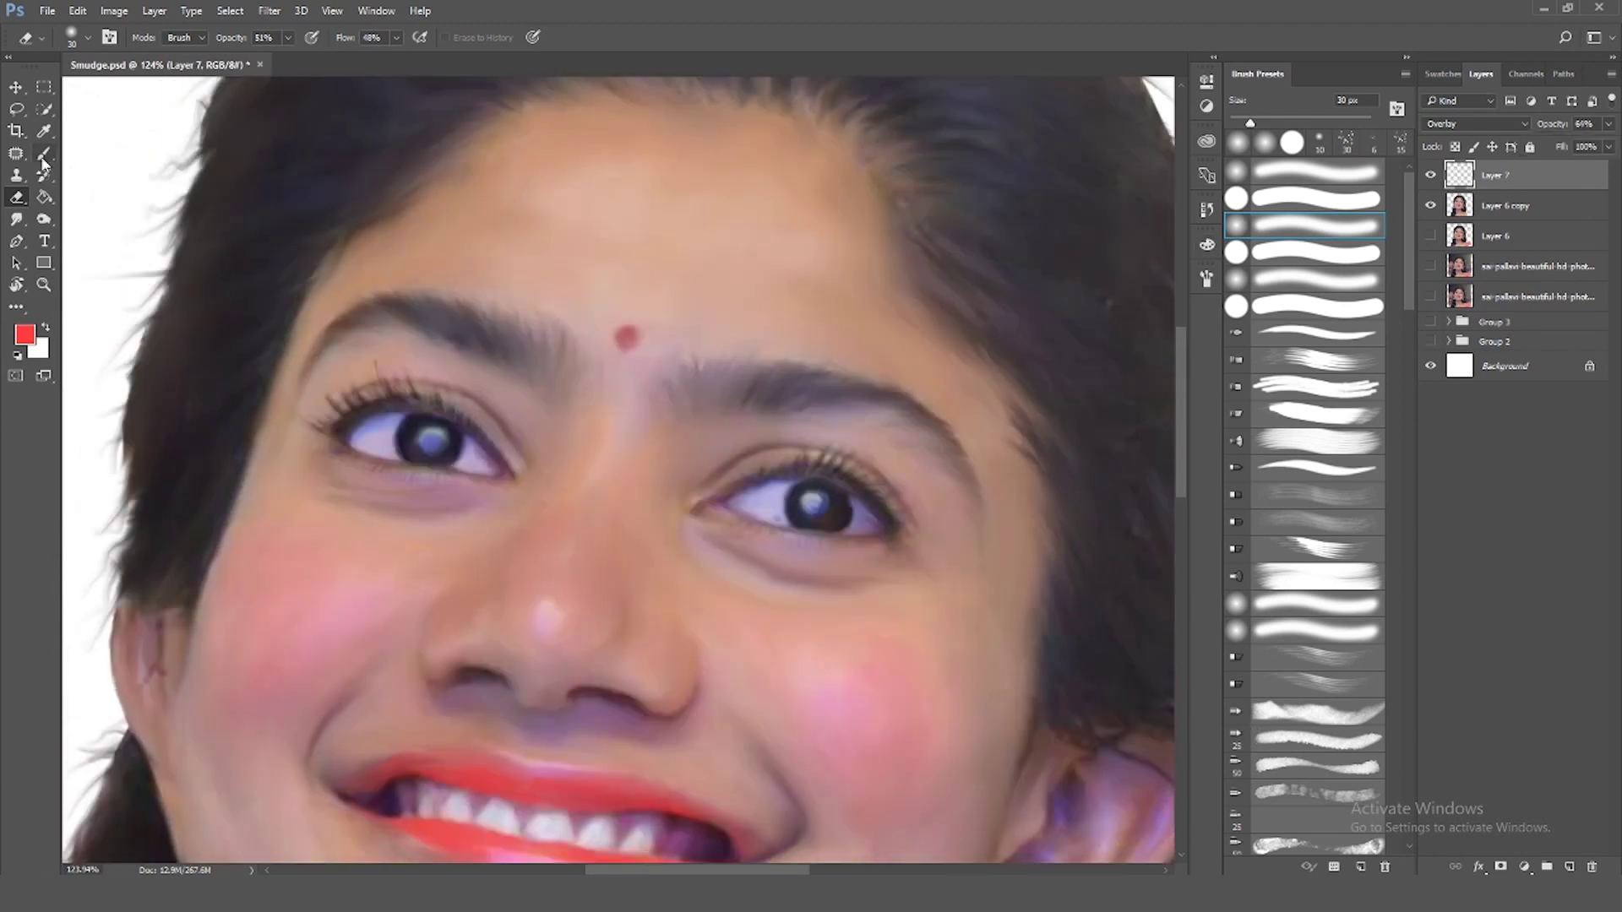
left_click(553, 617, "alt")
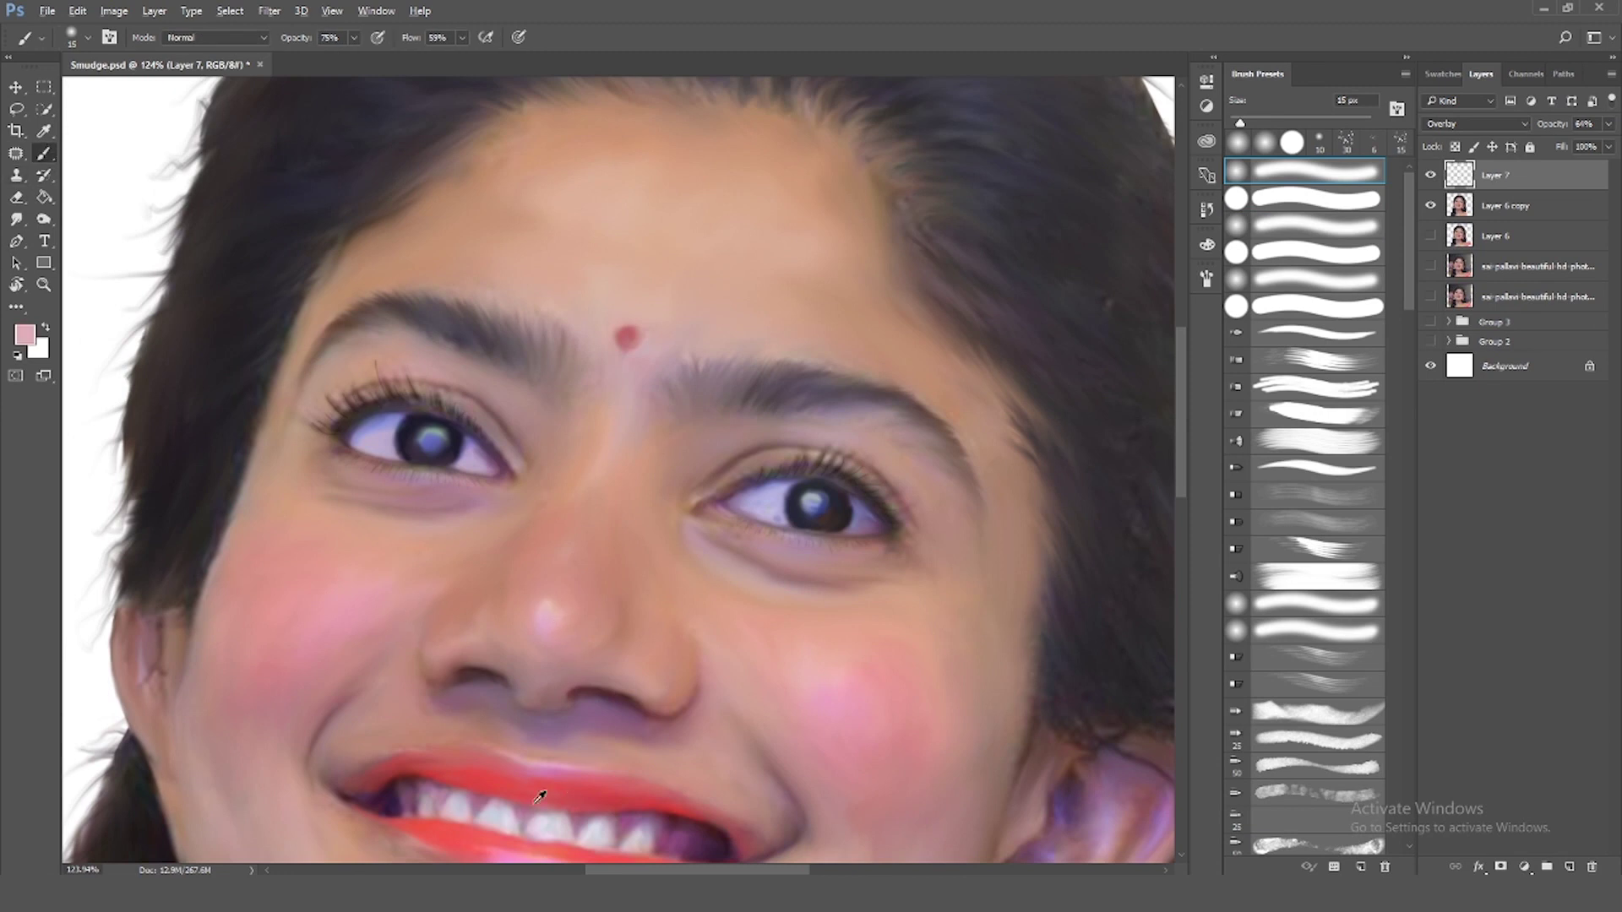
key("bracketright")
key("bracketright")
left_click(545, 621)
key("bracketright")
Paint a pale highlight across the forehead and a streak up the nose bridge
key("bracketright")
left_click_drag(312, 601, 322, 586)
left_click_drag(823, 667, 887, 735)
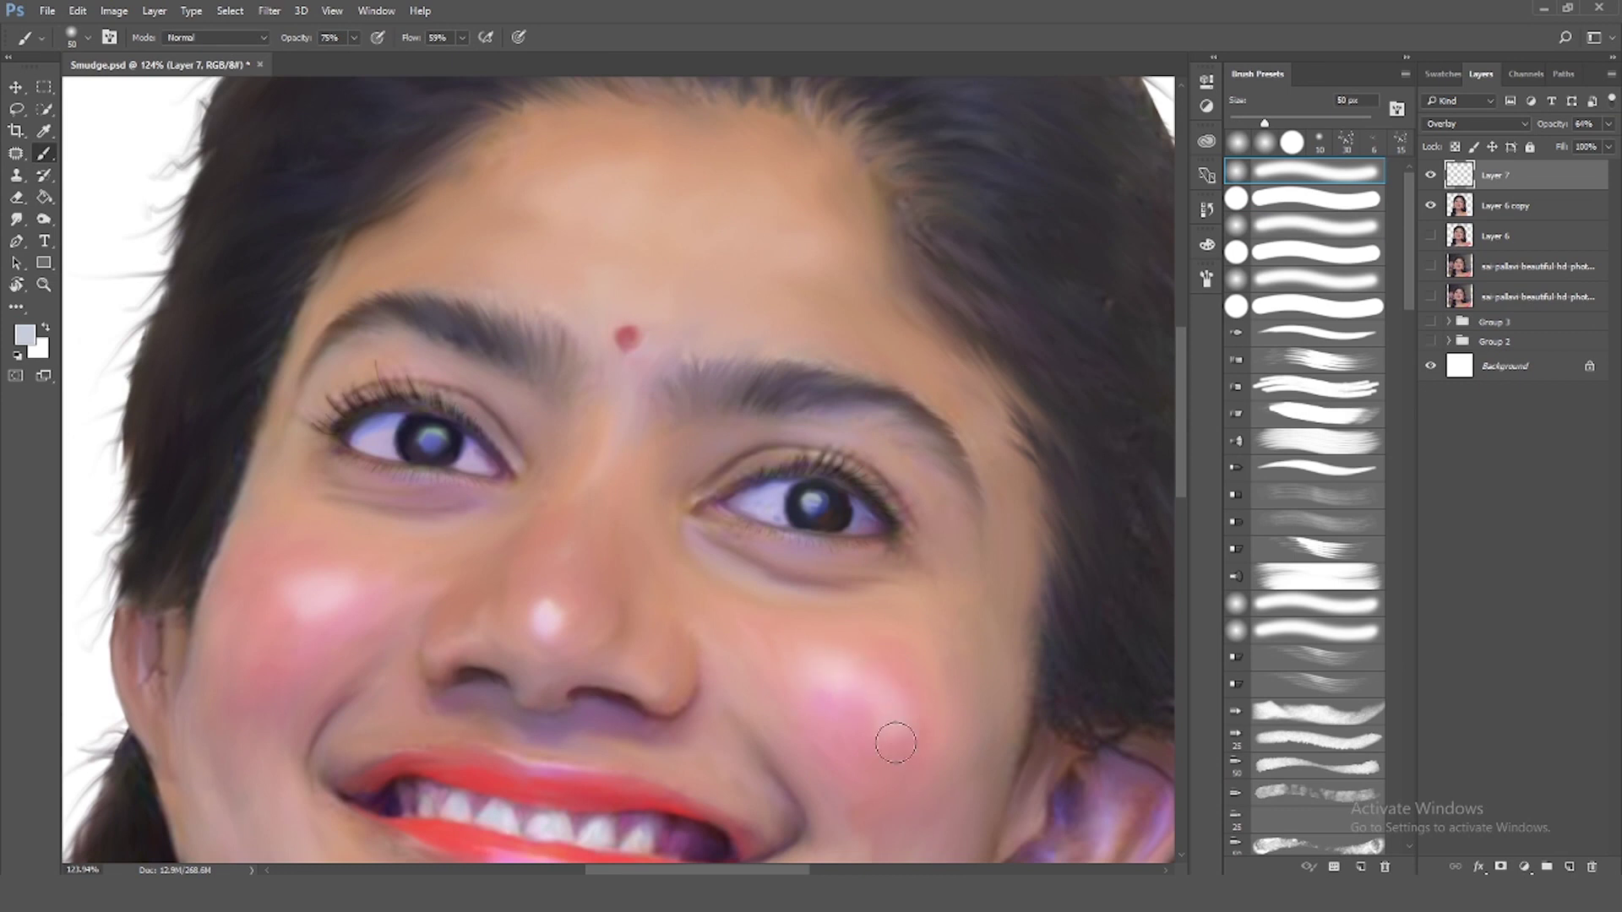
scroll(888, 735, "down", 4)
scroll(507, 676, "up", 2)
scroll(630, 221, "up", 2)
key("bracketright")
key("bracketright")
key("bracketright")
left_click_drag(633, 236, 789, 278)
scroll(667, 610, "down", 2)
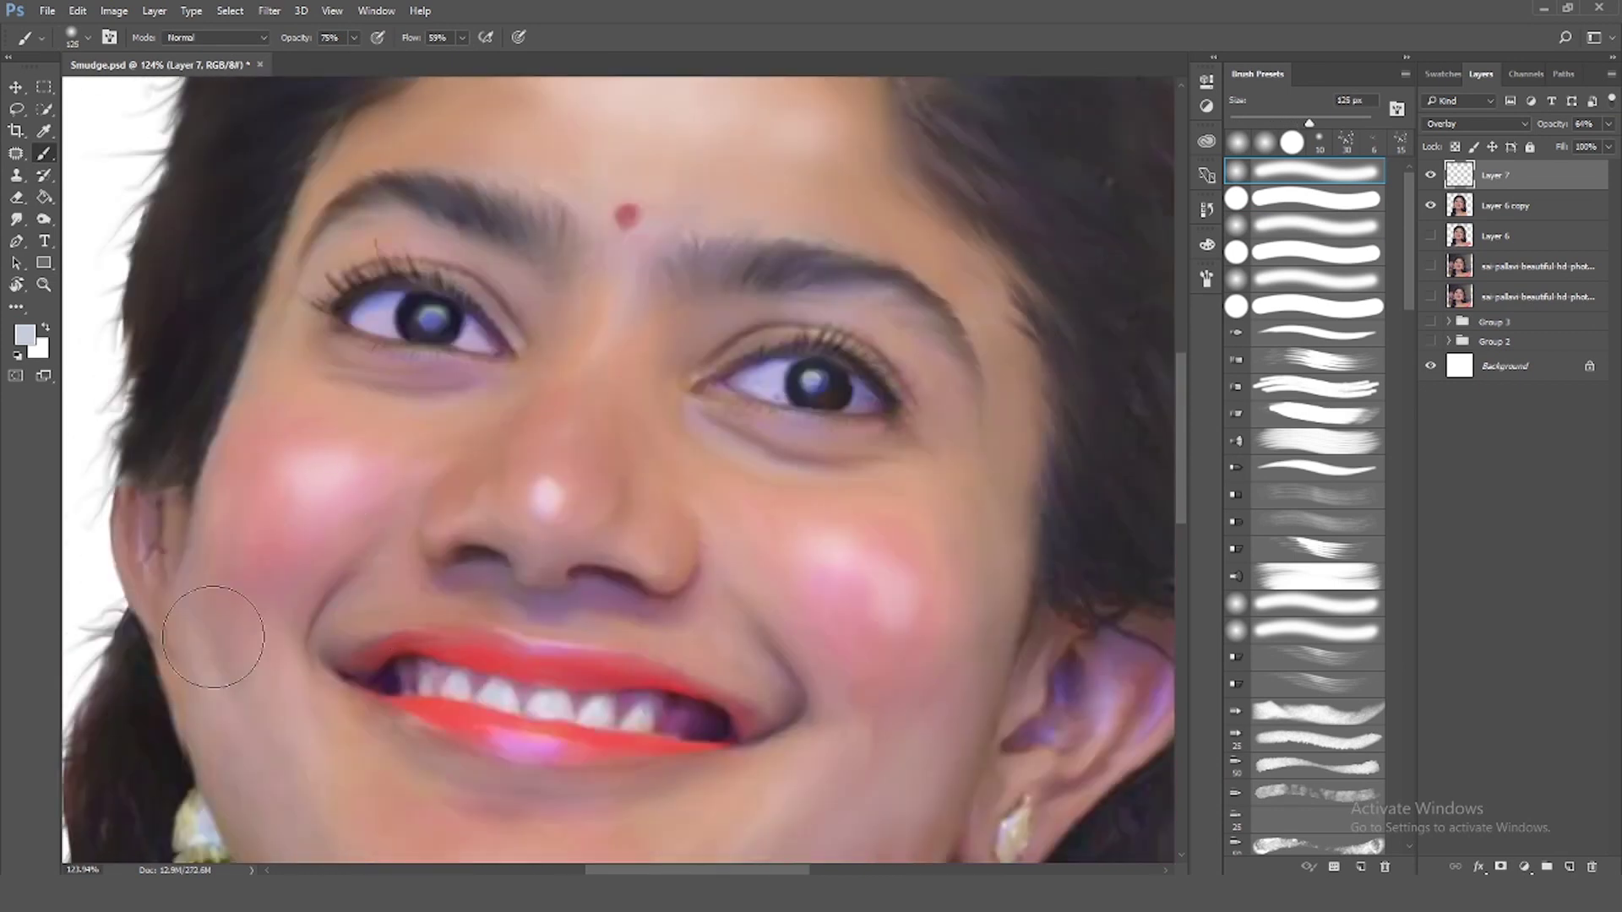
scroll(591, 743, "down", 2)
scroll(524, 822, "down", 1)
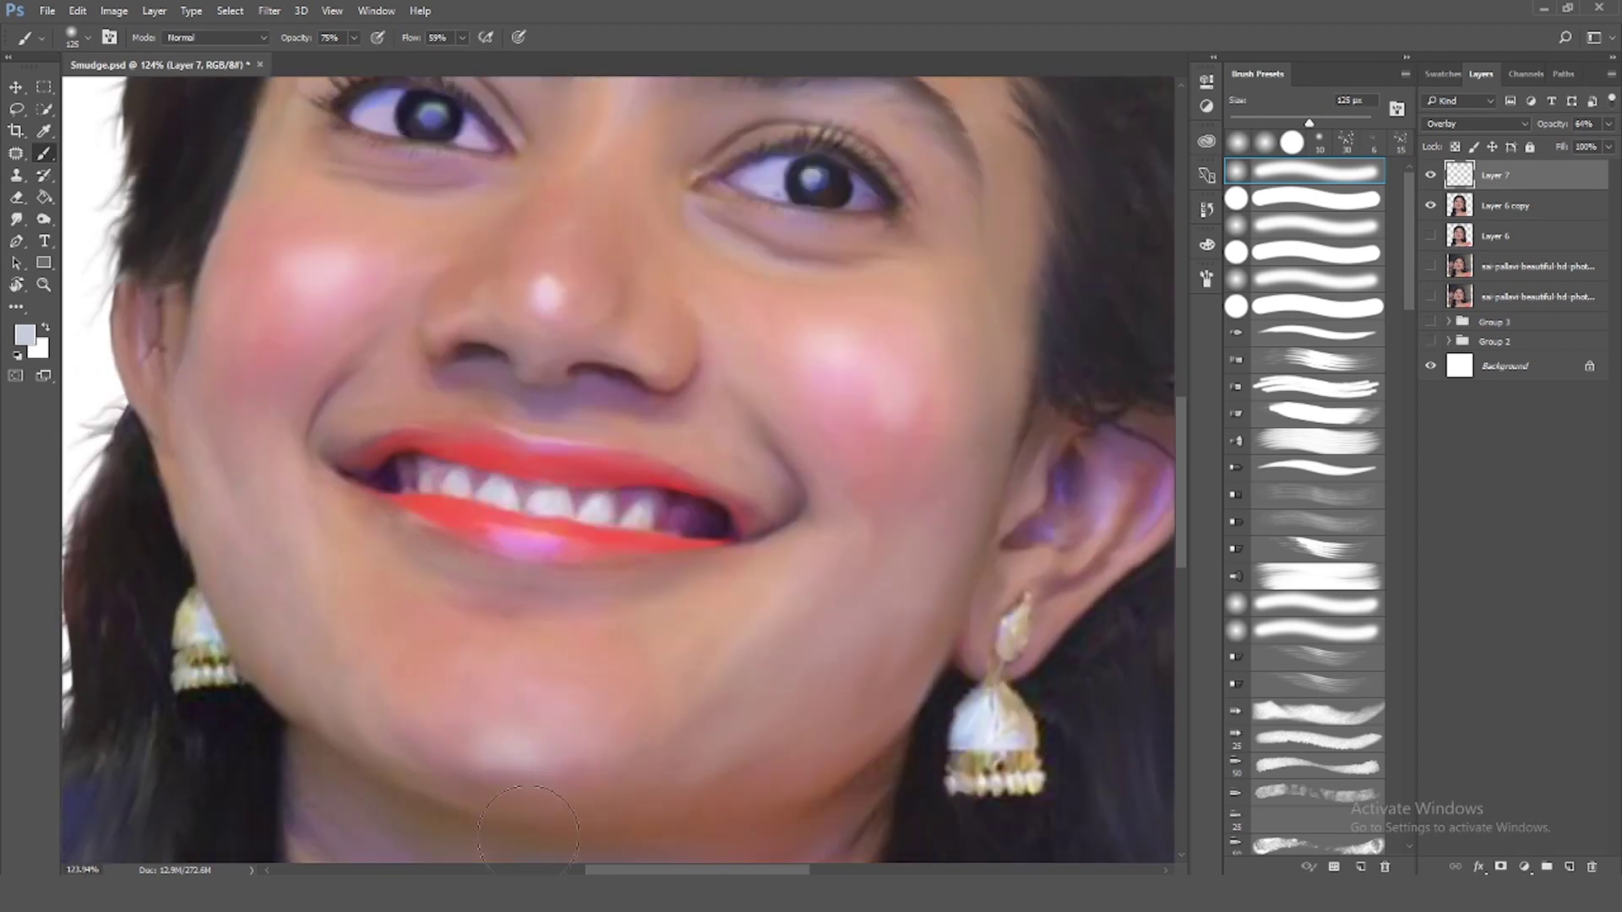
key("bracketleft")
key("bracketleft")
key("bracketleft")
key("bracketright")
key("bracketright")
left_click_drag(555, 279, 571, 218)
Erase excess highlight paint with an enlarged eraser
key("e")
key("bracketright")
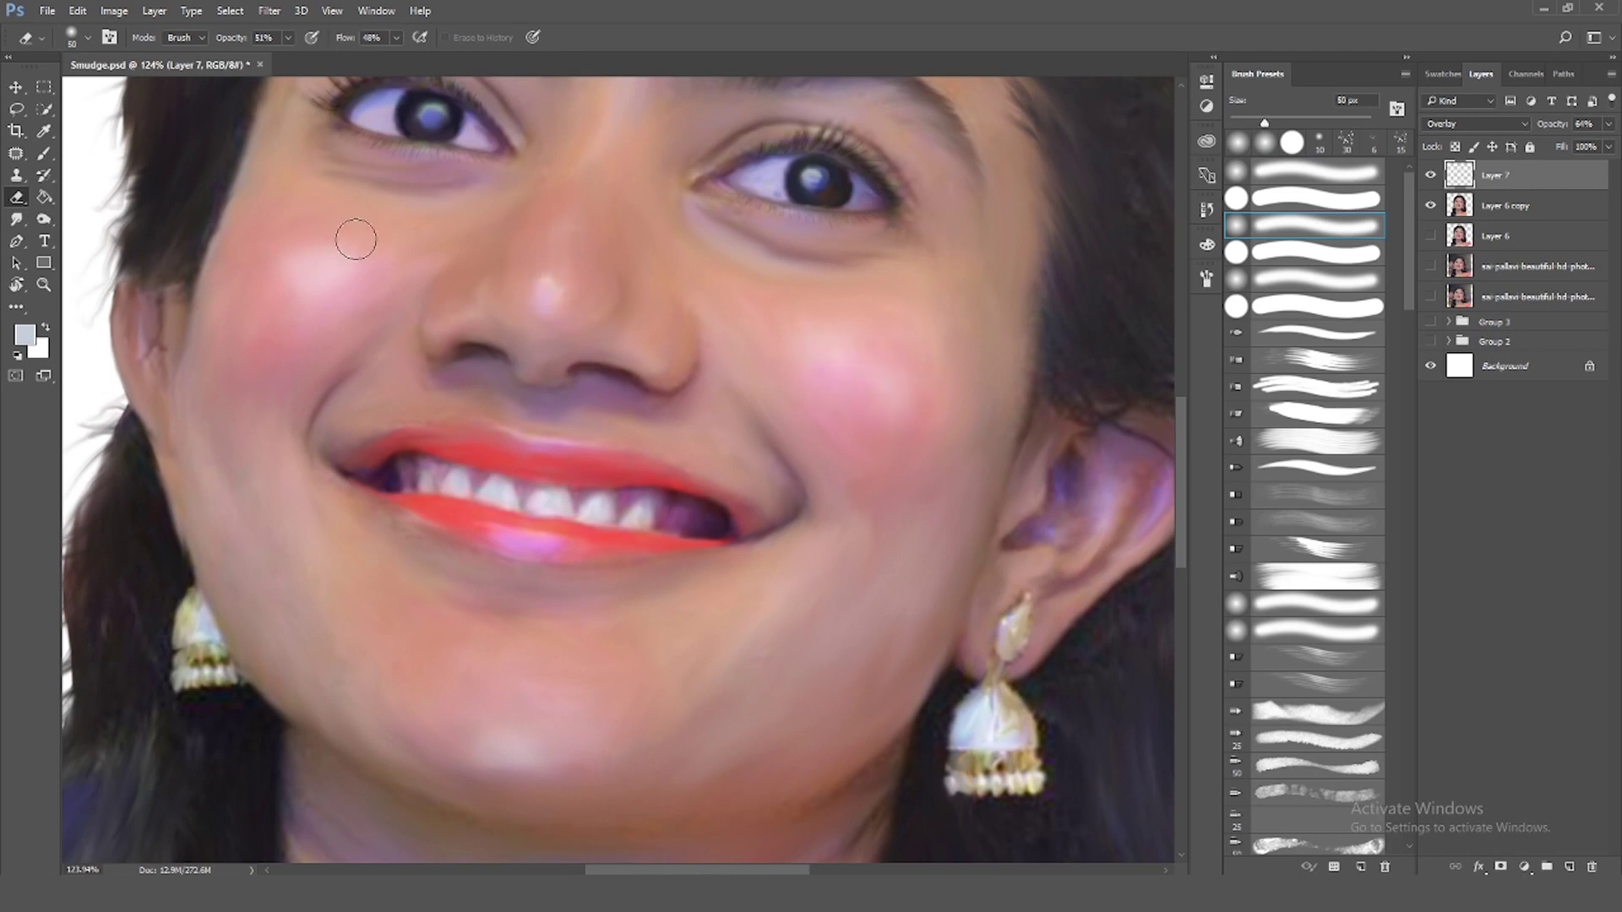
scroll(405, 423, "down", 1)
scroll(473, 626, "down", 1)
scroll(627, 594, "up", 3)
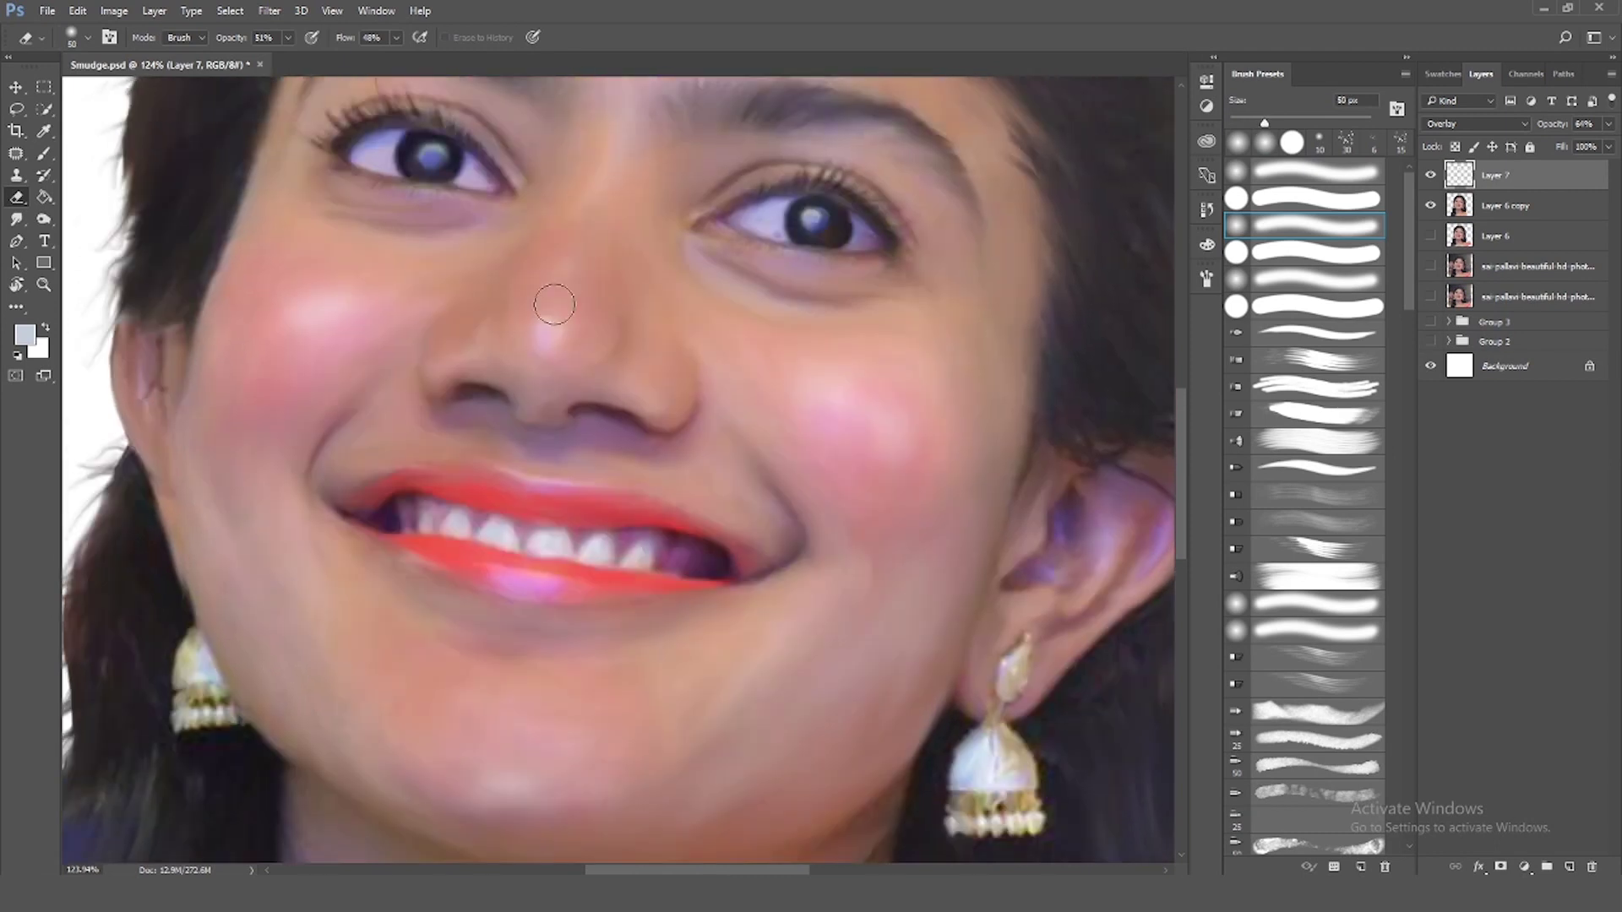
scroll(554, 304, "up", 2)
scroll(579, 326, "up", 3)
key("bracketright")
key("bracketright")
key("bracketright")
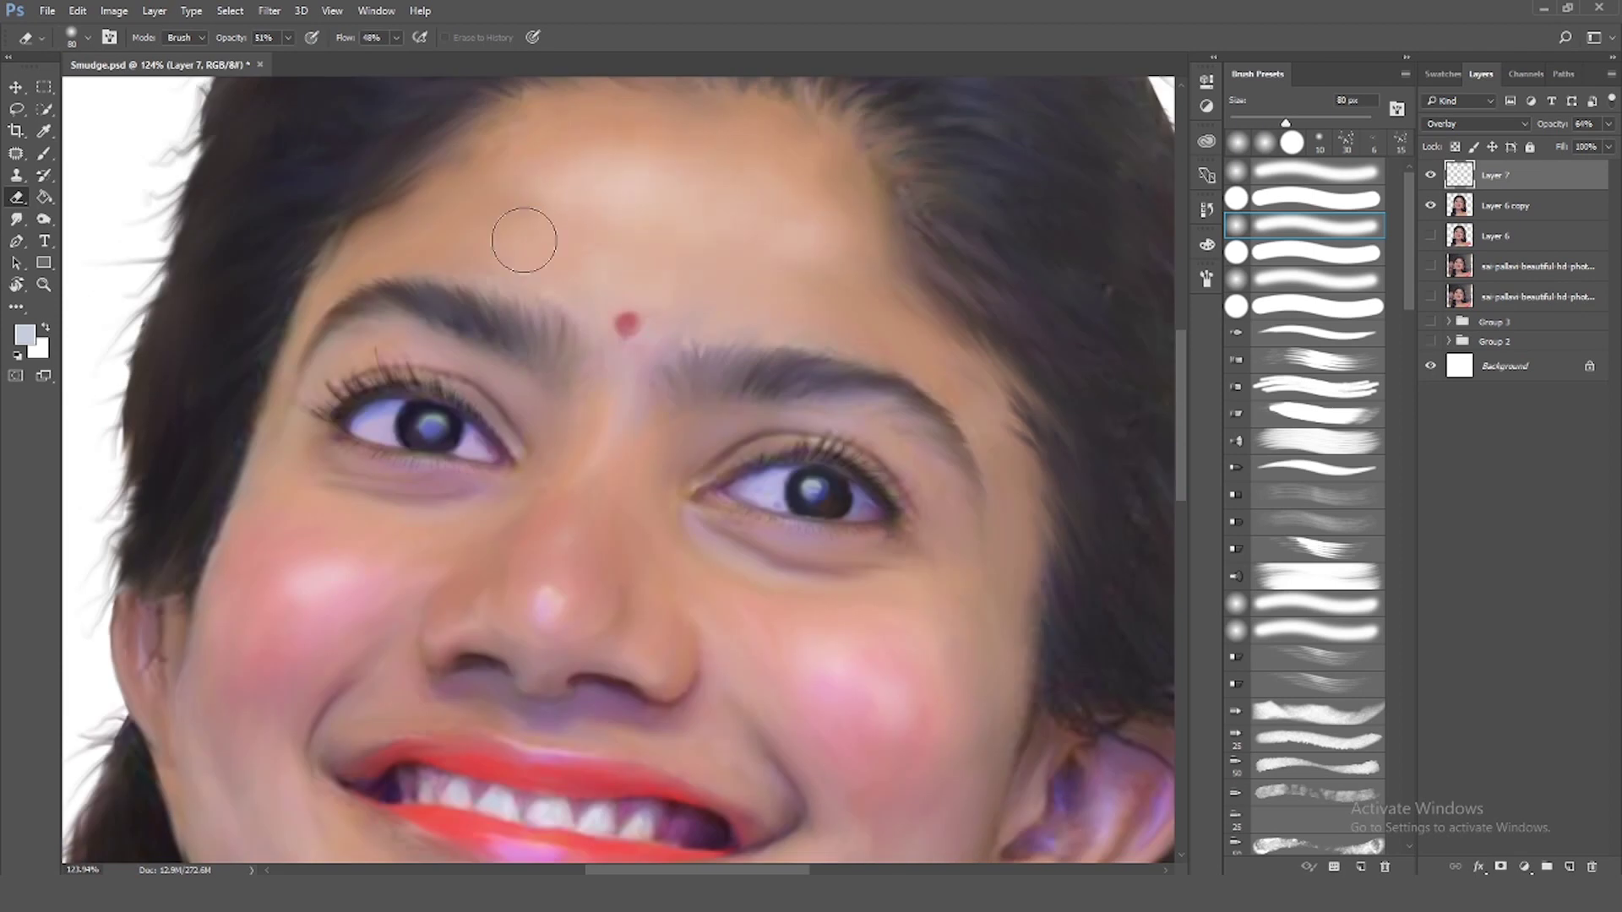
scroll(804, 270, "down", 3)
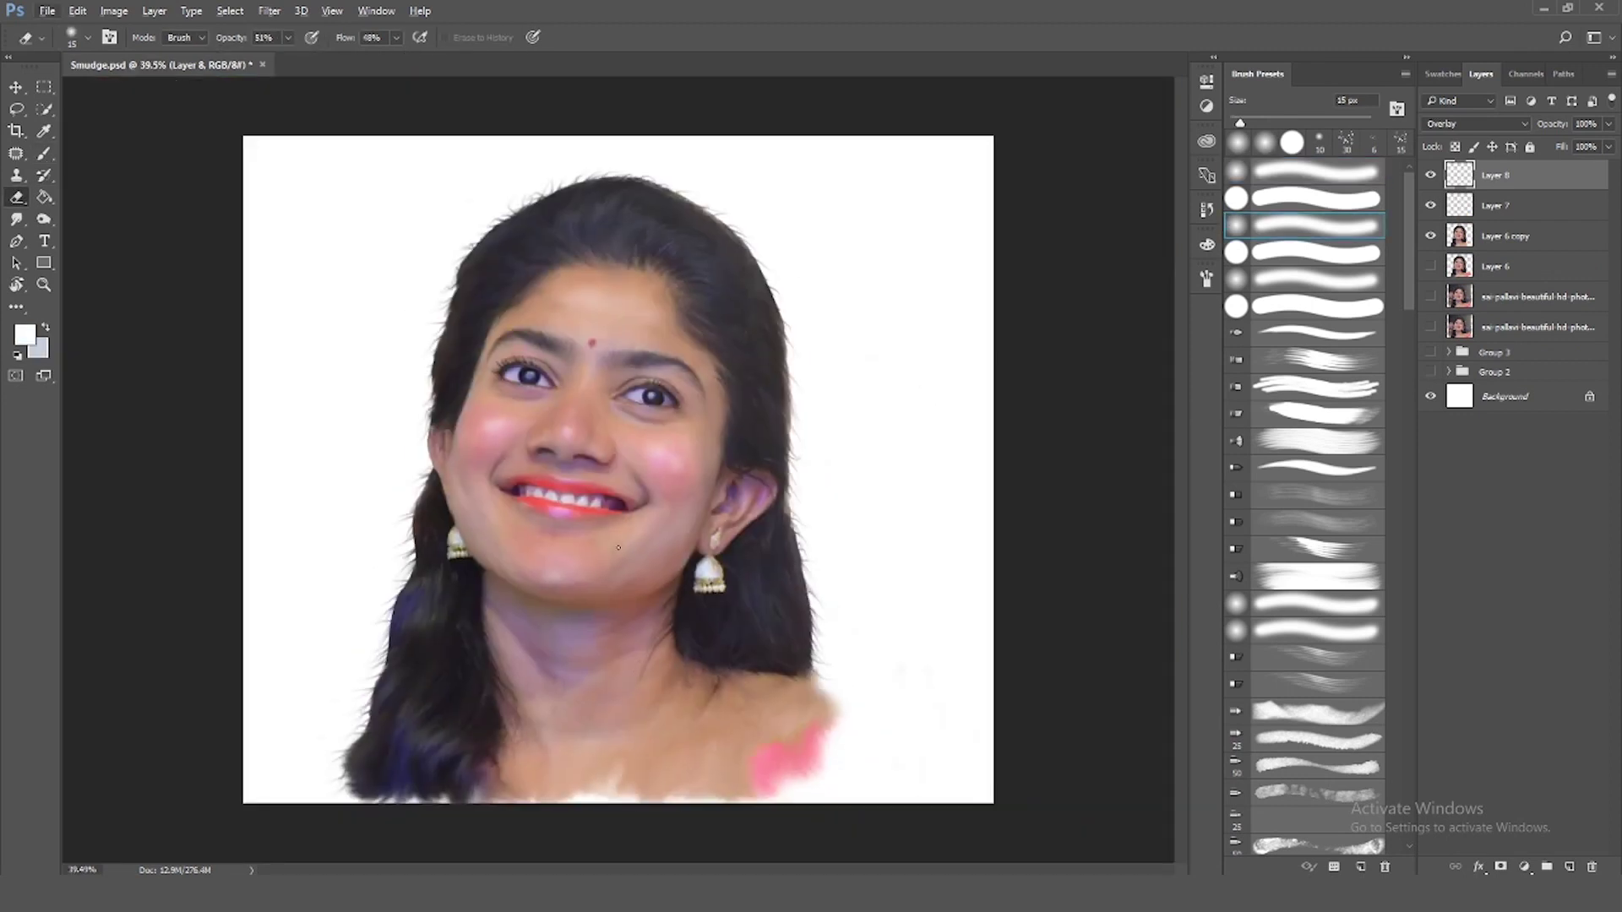
Add a new empty layer and choose a bright pink paint colour
scroll(557, 373, "up", 5)
key("ctrl+shift+alt+n")
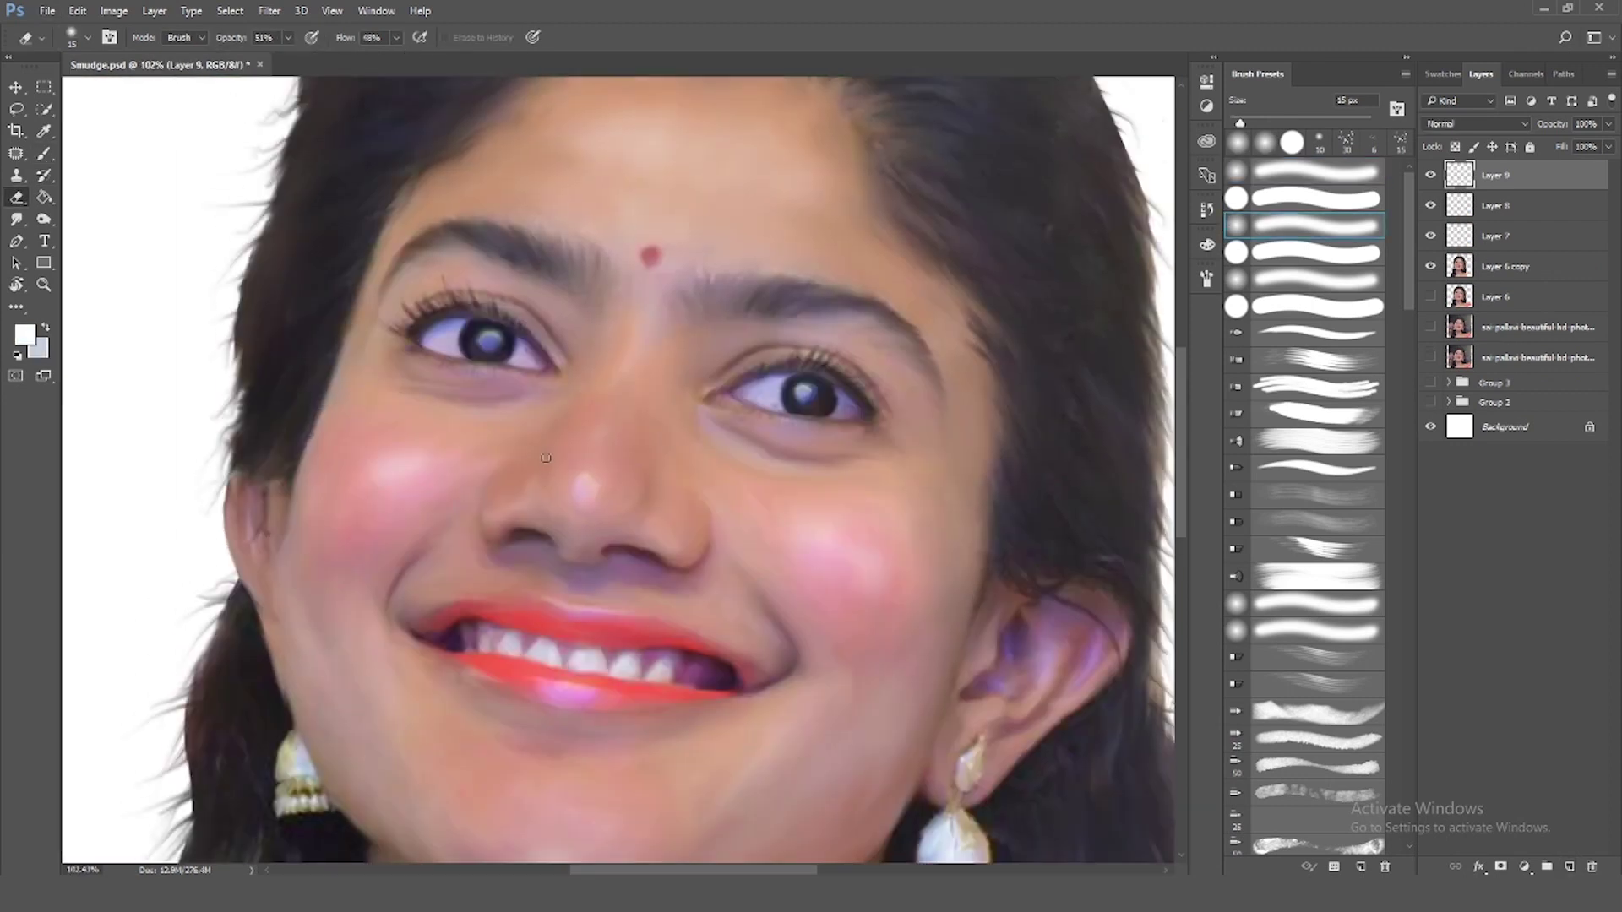
key("b")
scroll(522, 614, "down", 3)
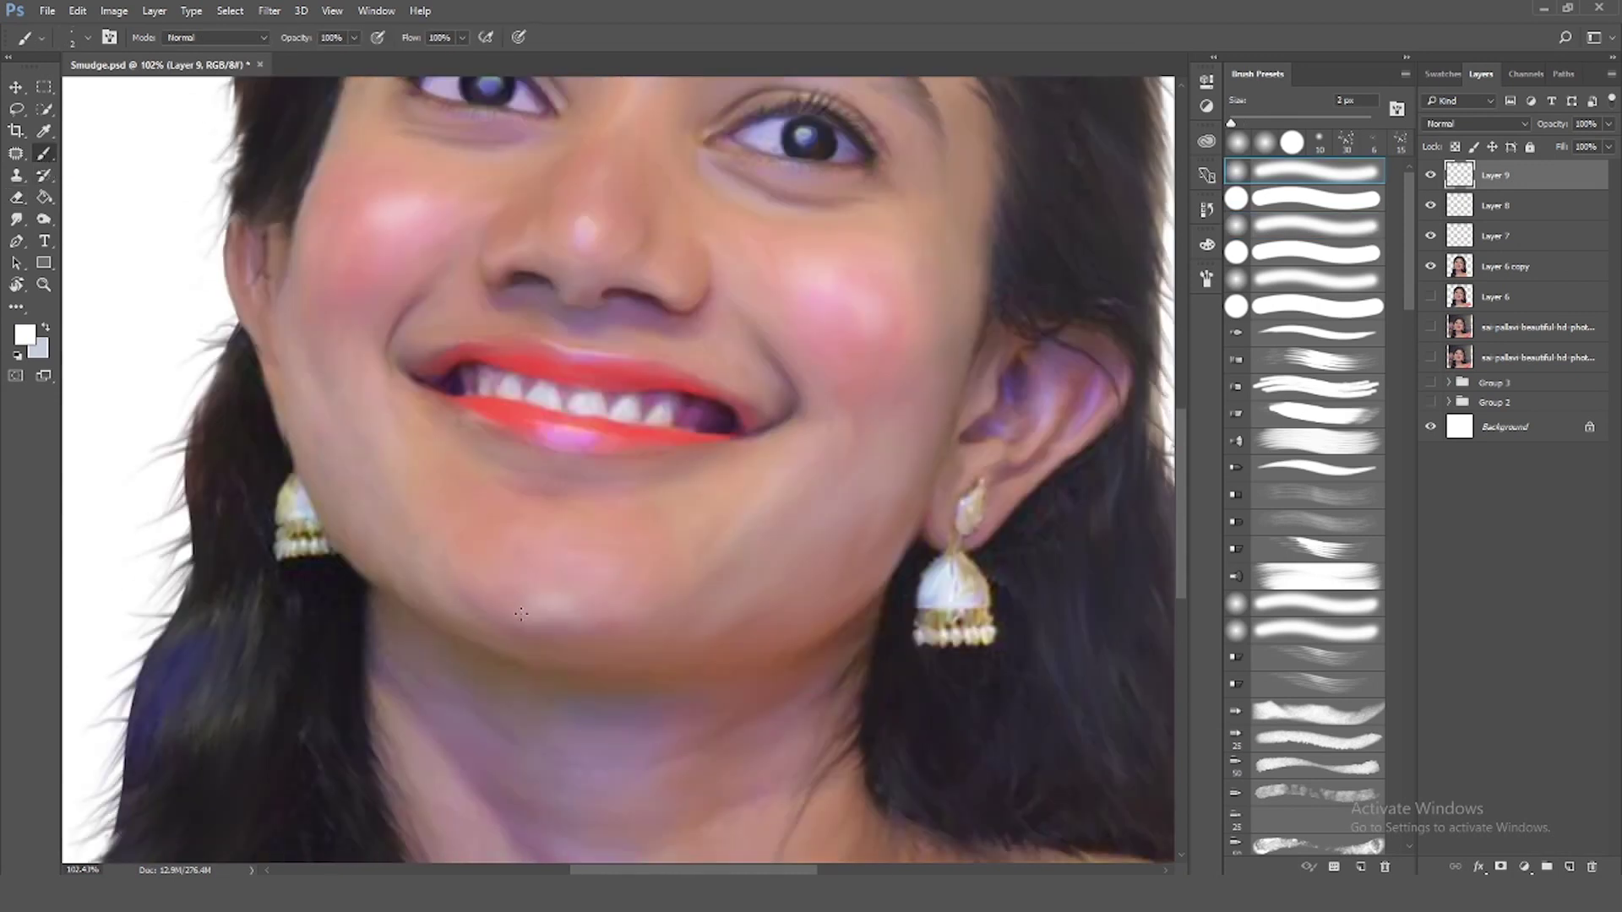
key("i")
left_click(377, 246)
left_click(24, 335)
left_click(1357, 279)
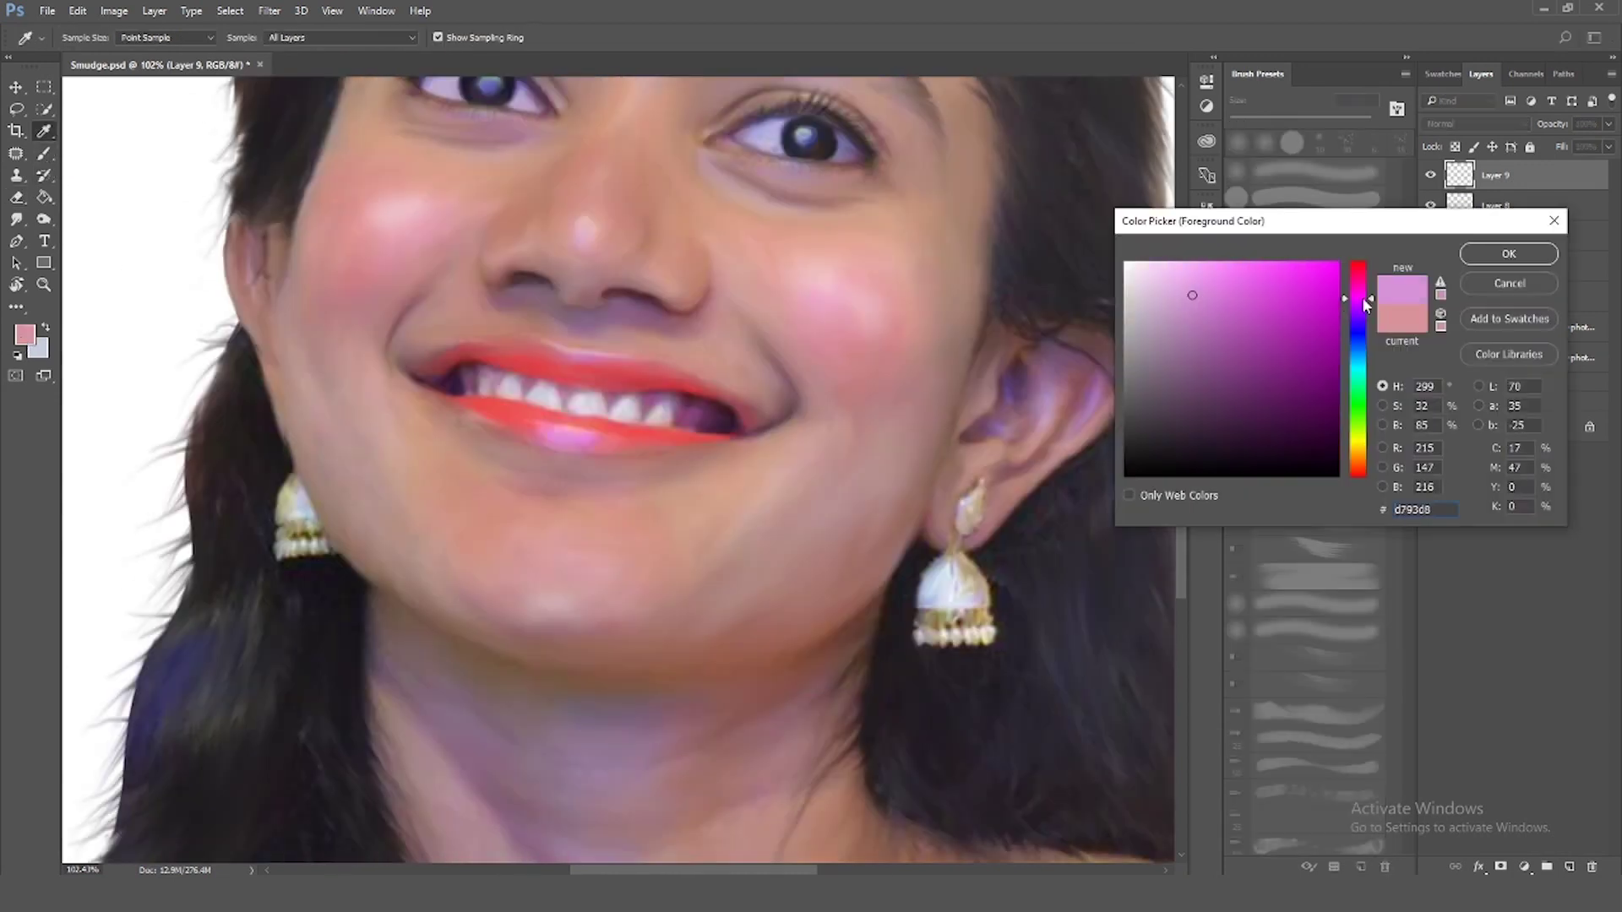
left_click(1252, 270)
left_click(1509, 254)
Brush pink blush onto the right cheek with a larger brush
key("b")
scroll(446, 429, "down", 2)
scroll(446, 429, "up", 1)
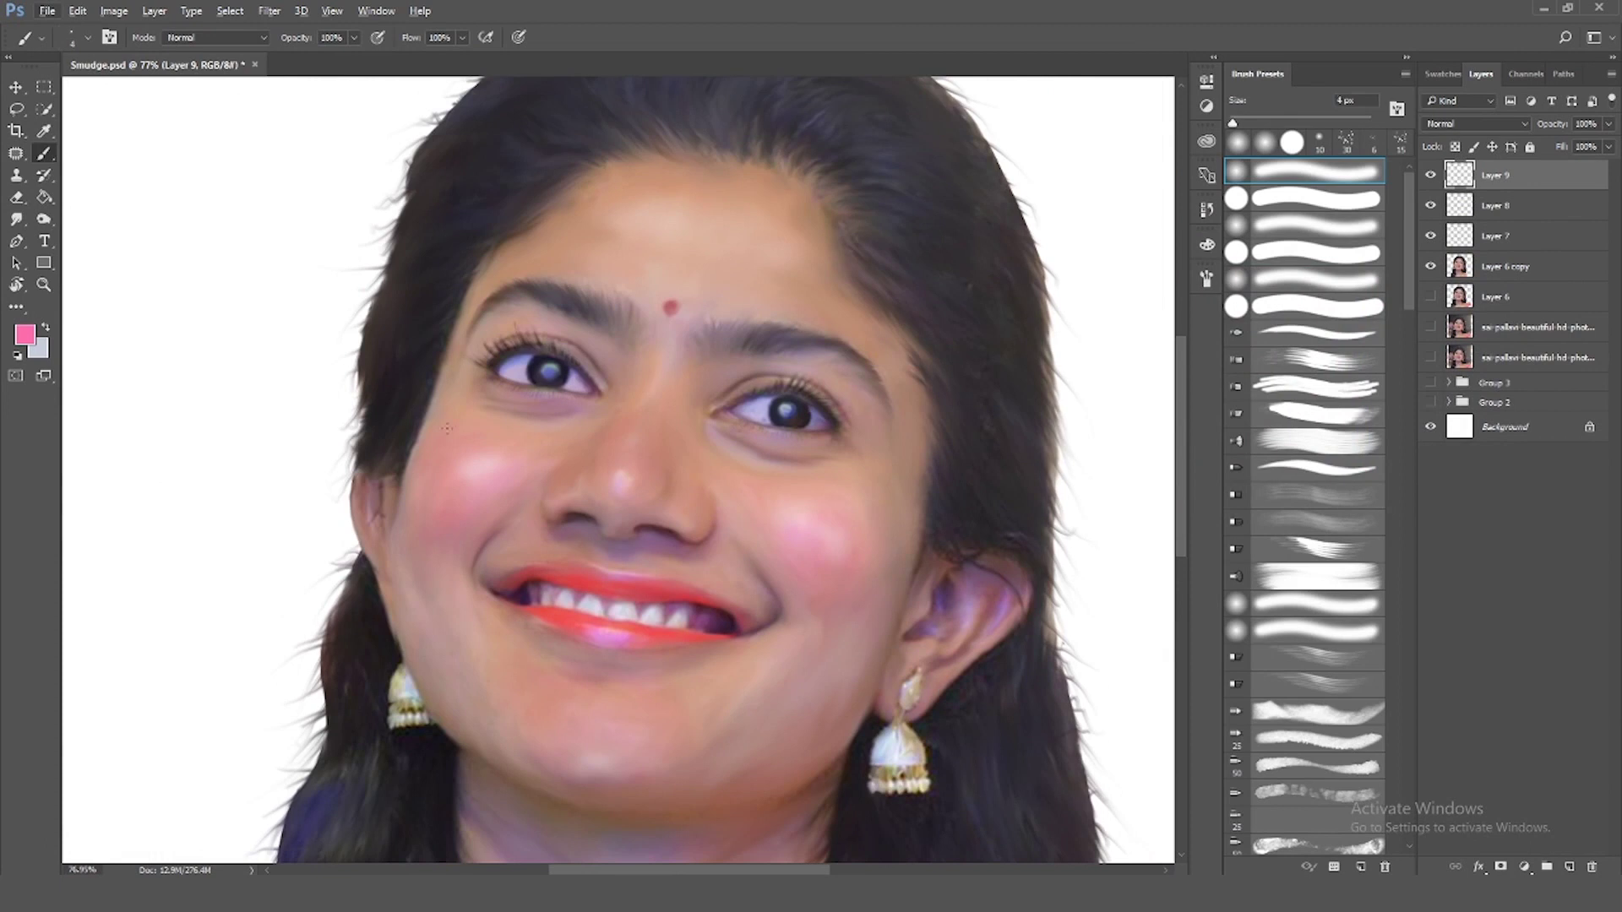
key("bracketright")
key("bracketright")
key("bracketright")
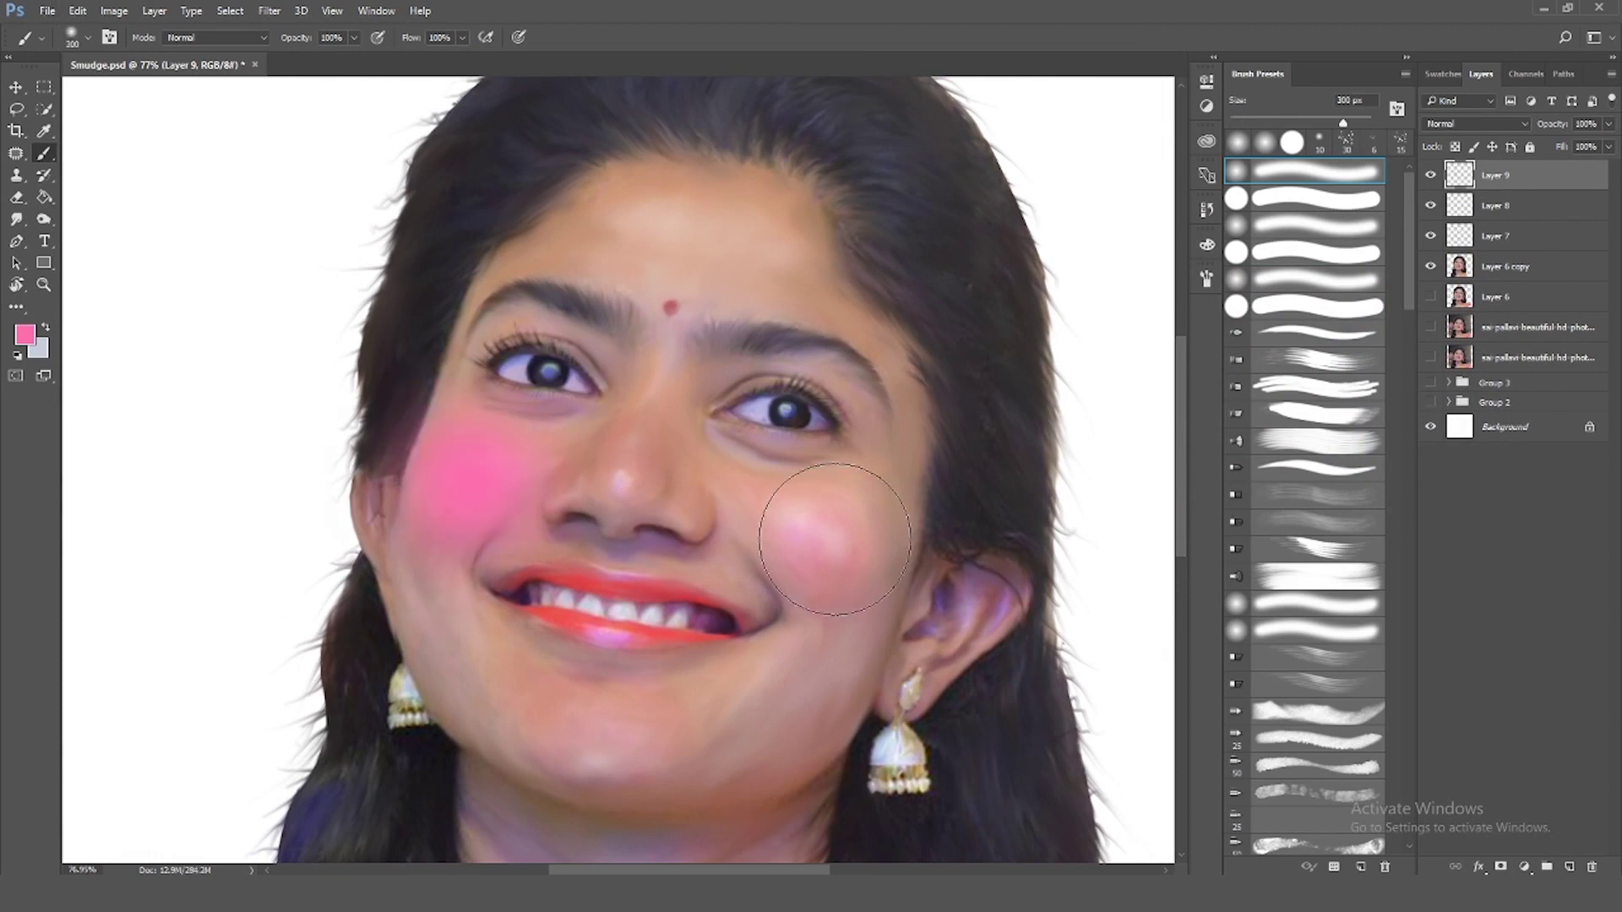
left_click(826, 533)
scroll(826, 533, "up", 2)
Dab yellow onto the forehead hairline
left_click(25, 335)
left_click(1361, 445)
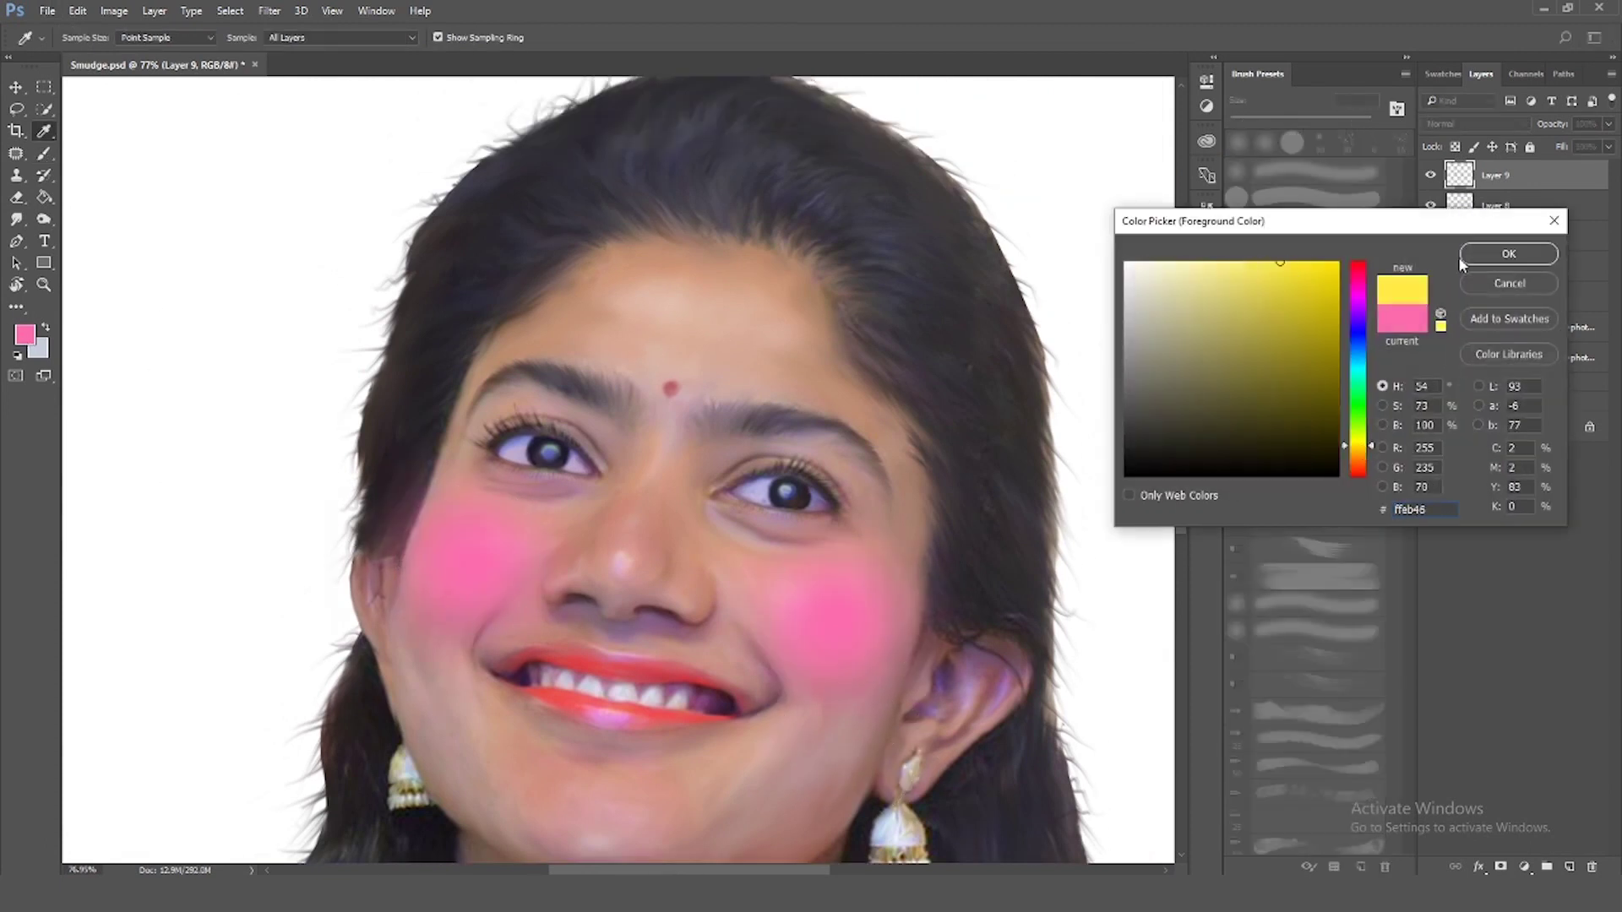
left_click(1509, 254)
left_click(662, 217)
scroll(832, 235, "down", 2)
scroll(590, 705, "down", 1)
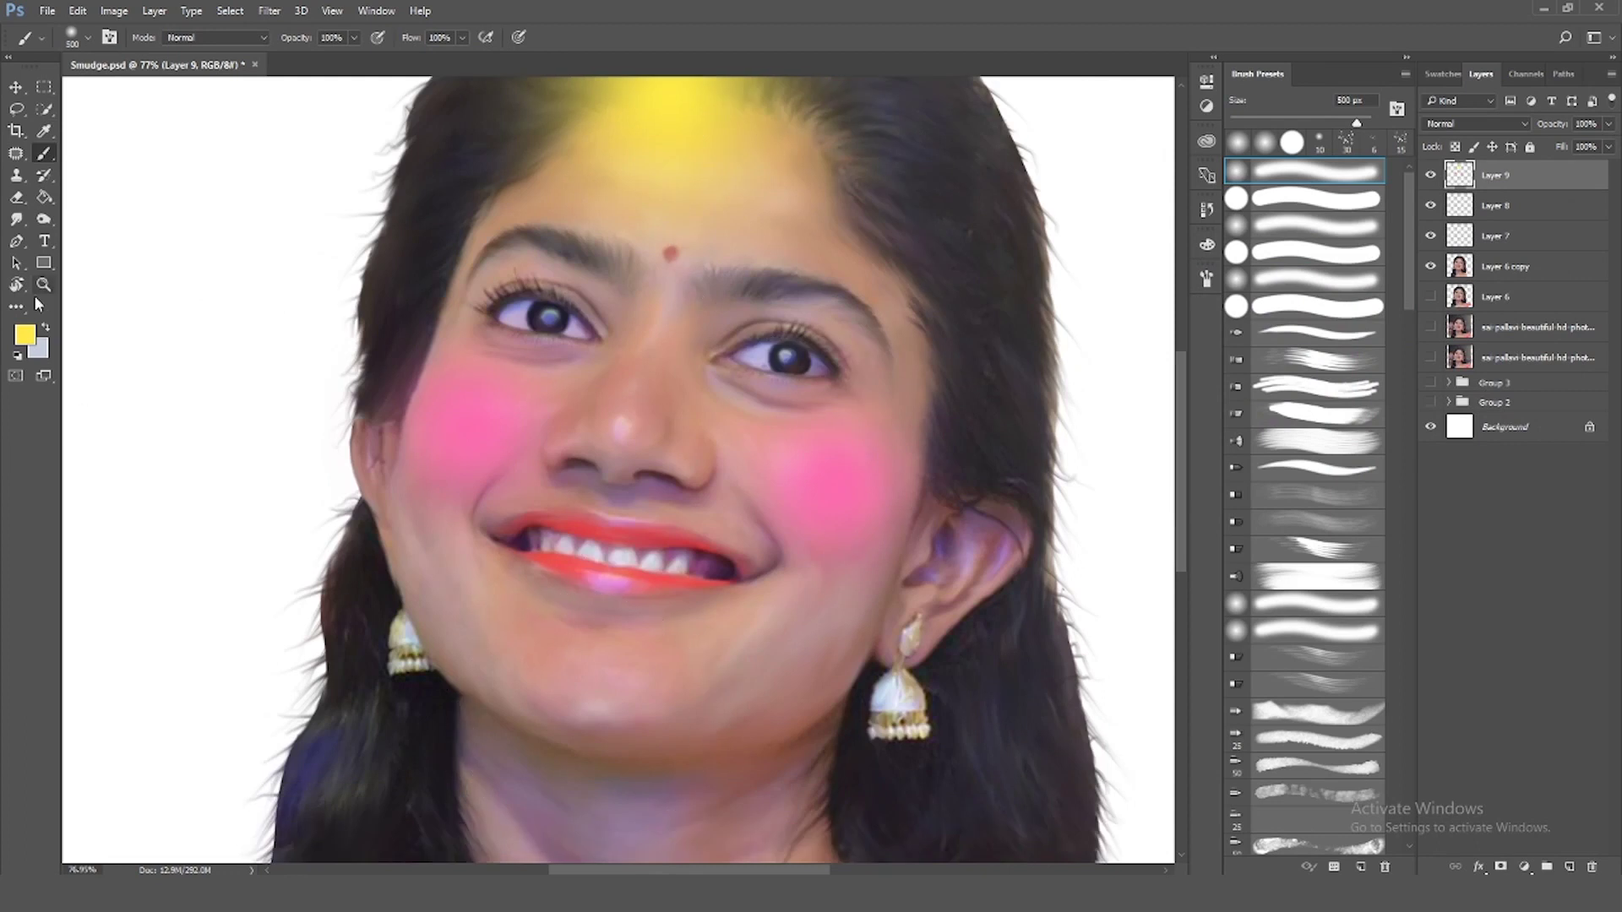
Paint purple onto the neck with a smaller brush
left_click(24, 335)
left_click(1362, 304)
left_click(1509, 254)
scroll(334, 762, "down", 2)
key("bracketleft")
key("bracketleft")
key("bracketleft")
left_click_drag(549, 668, 589, 695)
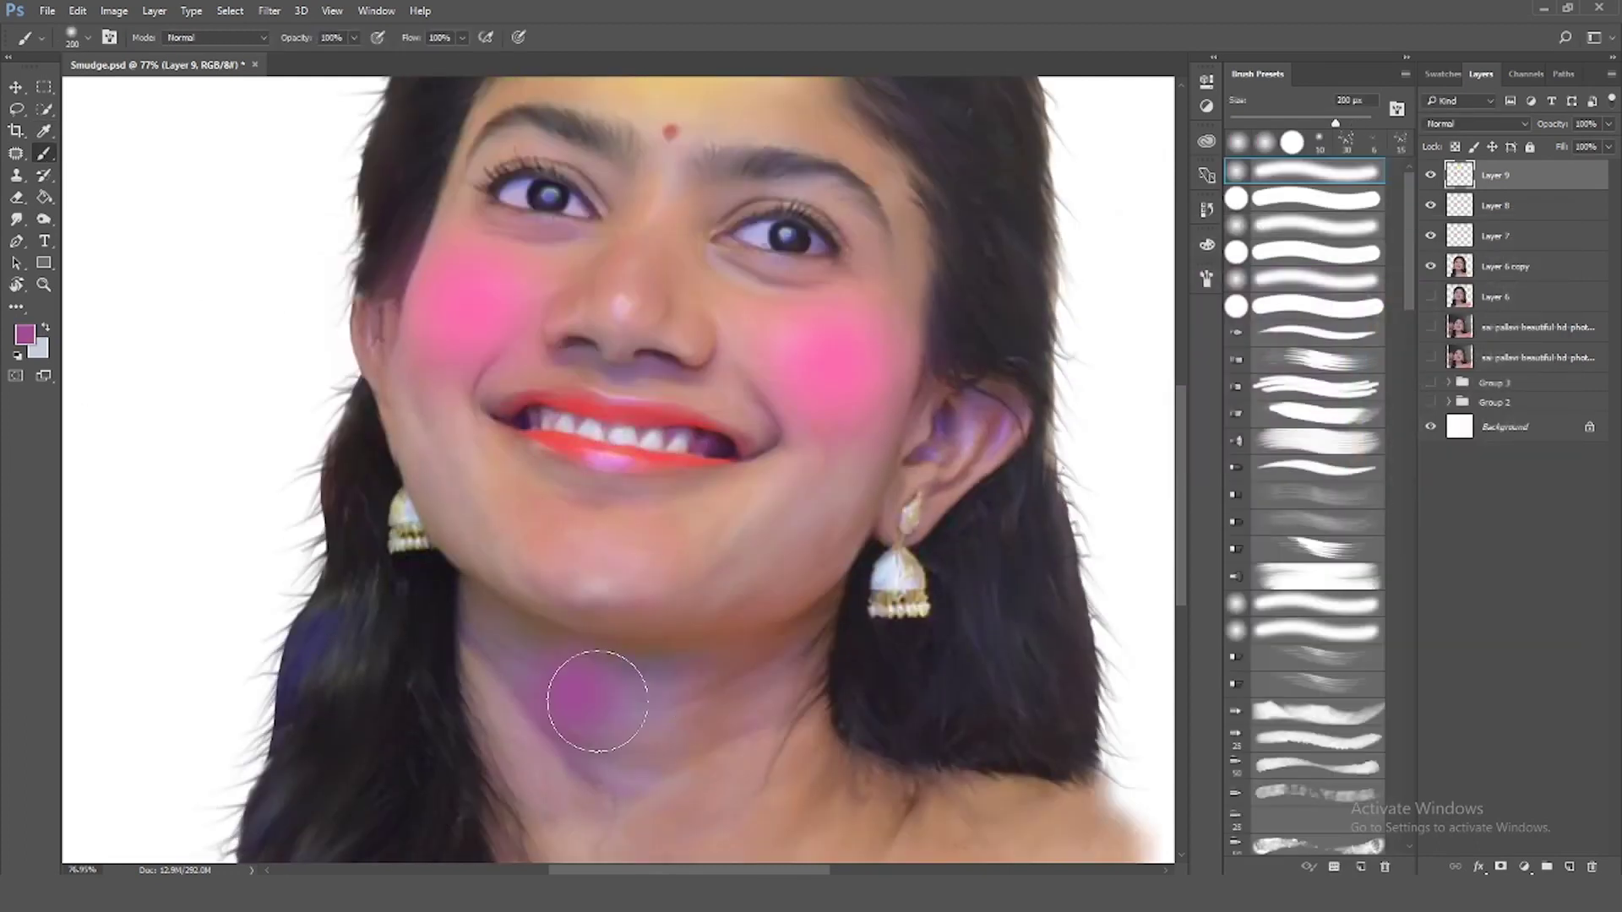
Set the colour layer's blending mode to Soft Light and fit the image on screen
left_click(1474, 124)
left_click(1453, 149)
left_click(1475, 148)
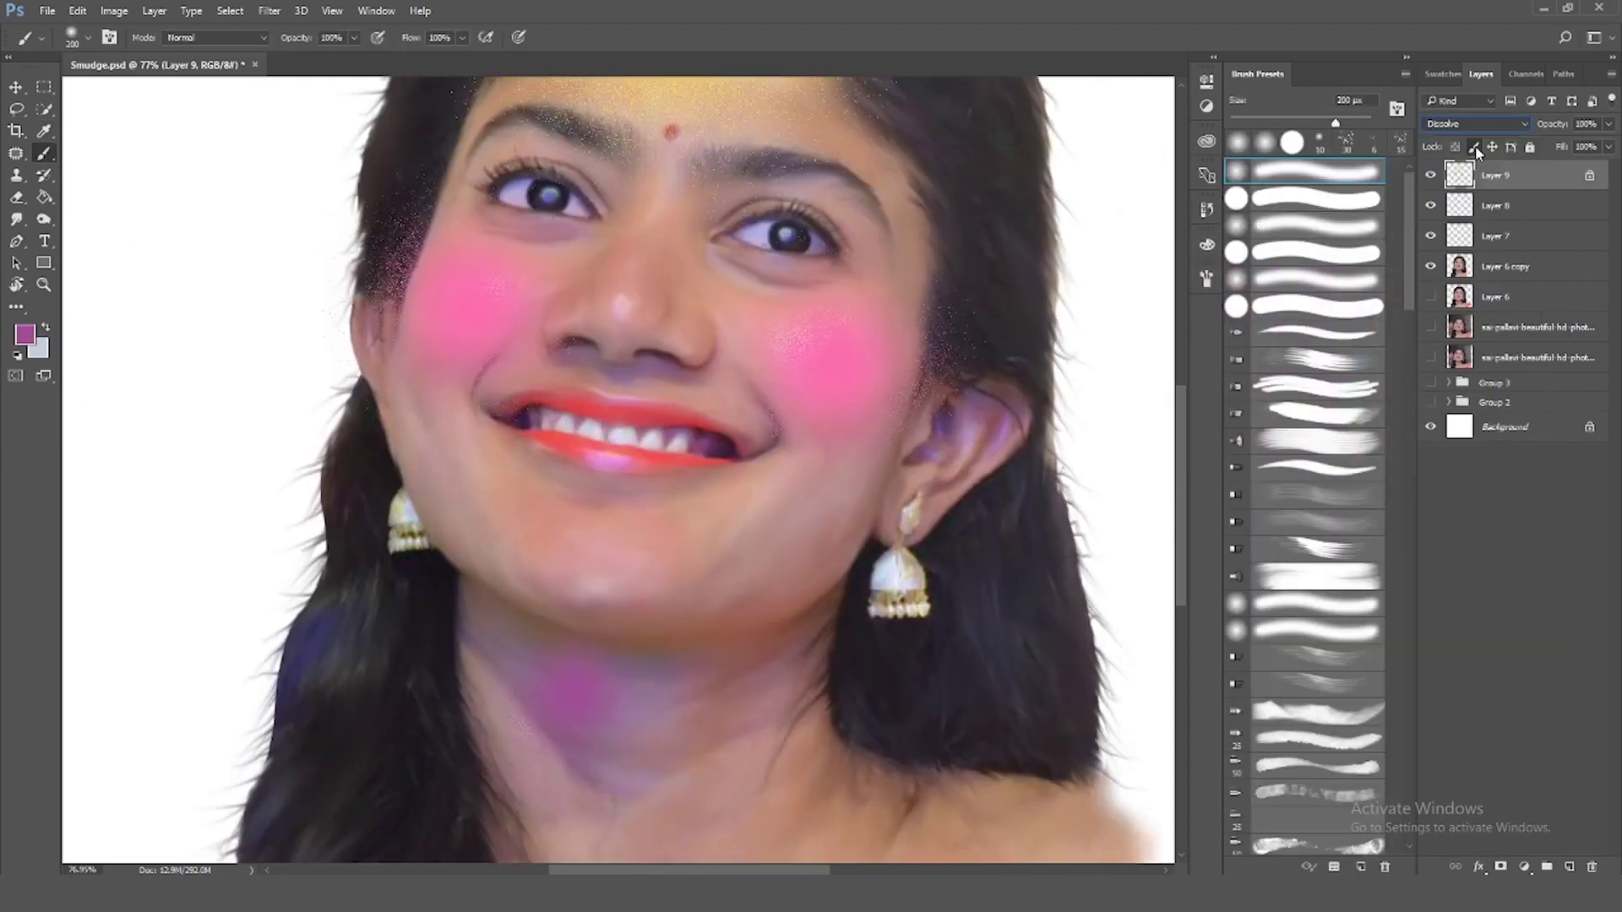
key("Down")
key("Down")
key("Down")
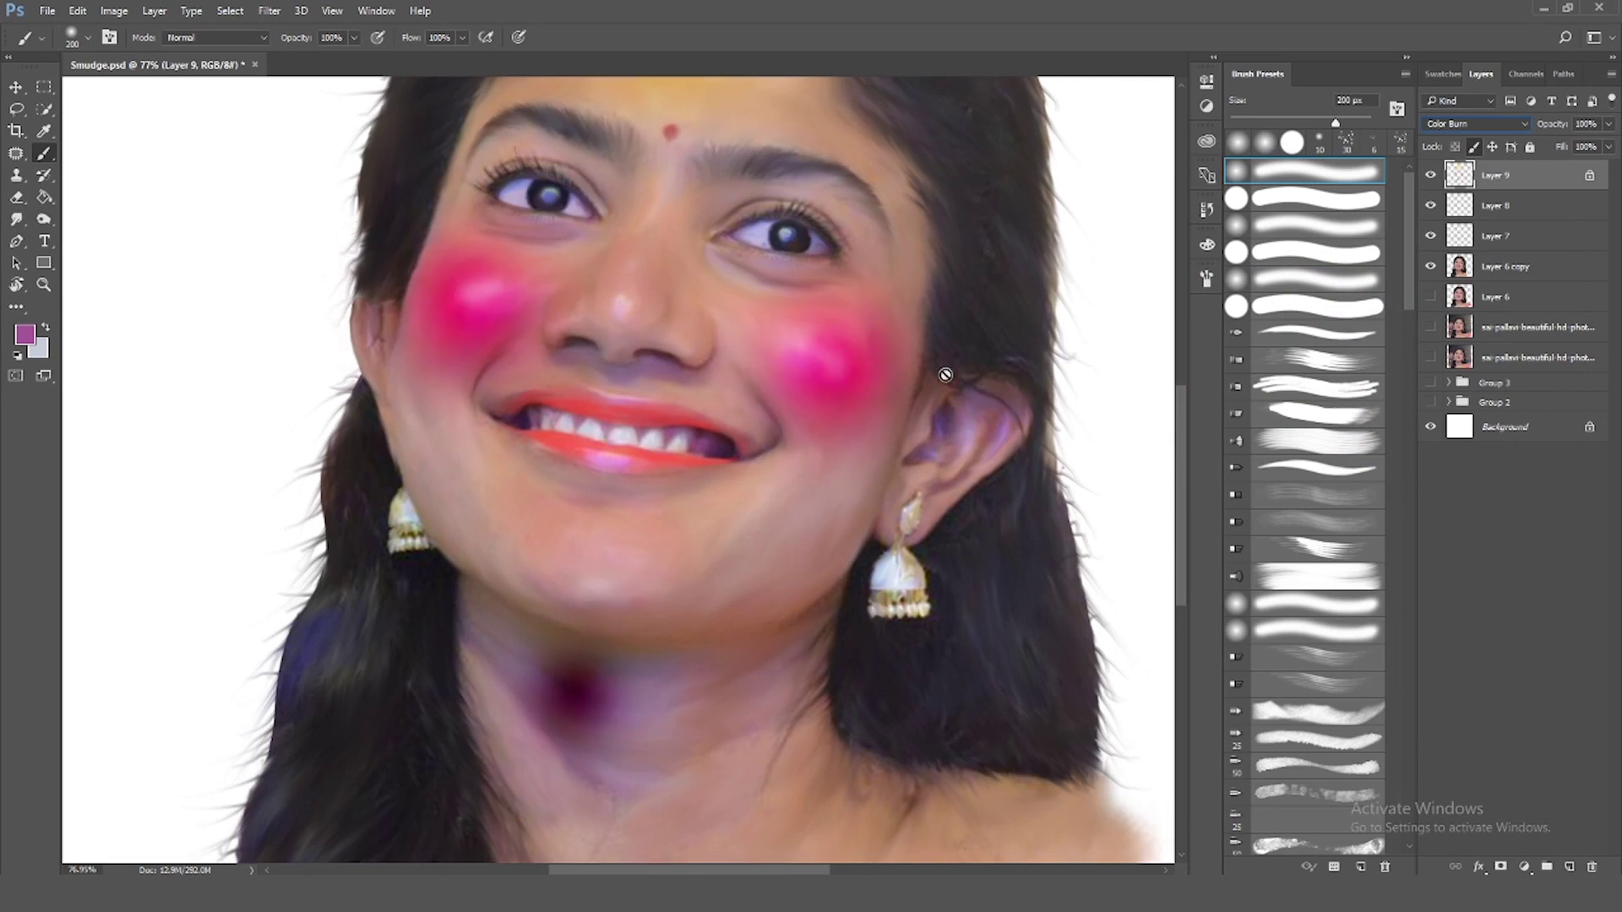
key("Down")
key("Down")
key("Down")
key("Down")
key("Down")
key("Down")
key("Down")
key("Down")
scroll(932, 373, "up", 3)
key("Down")
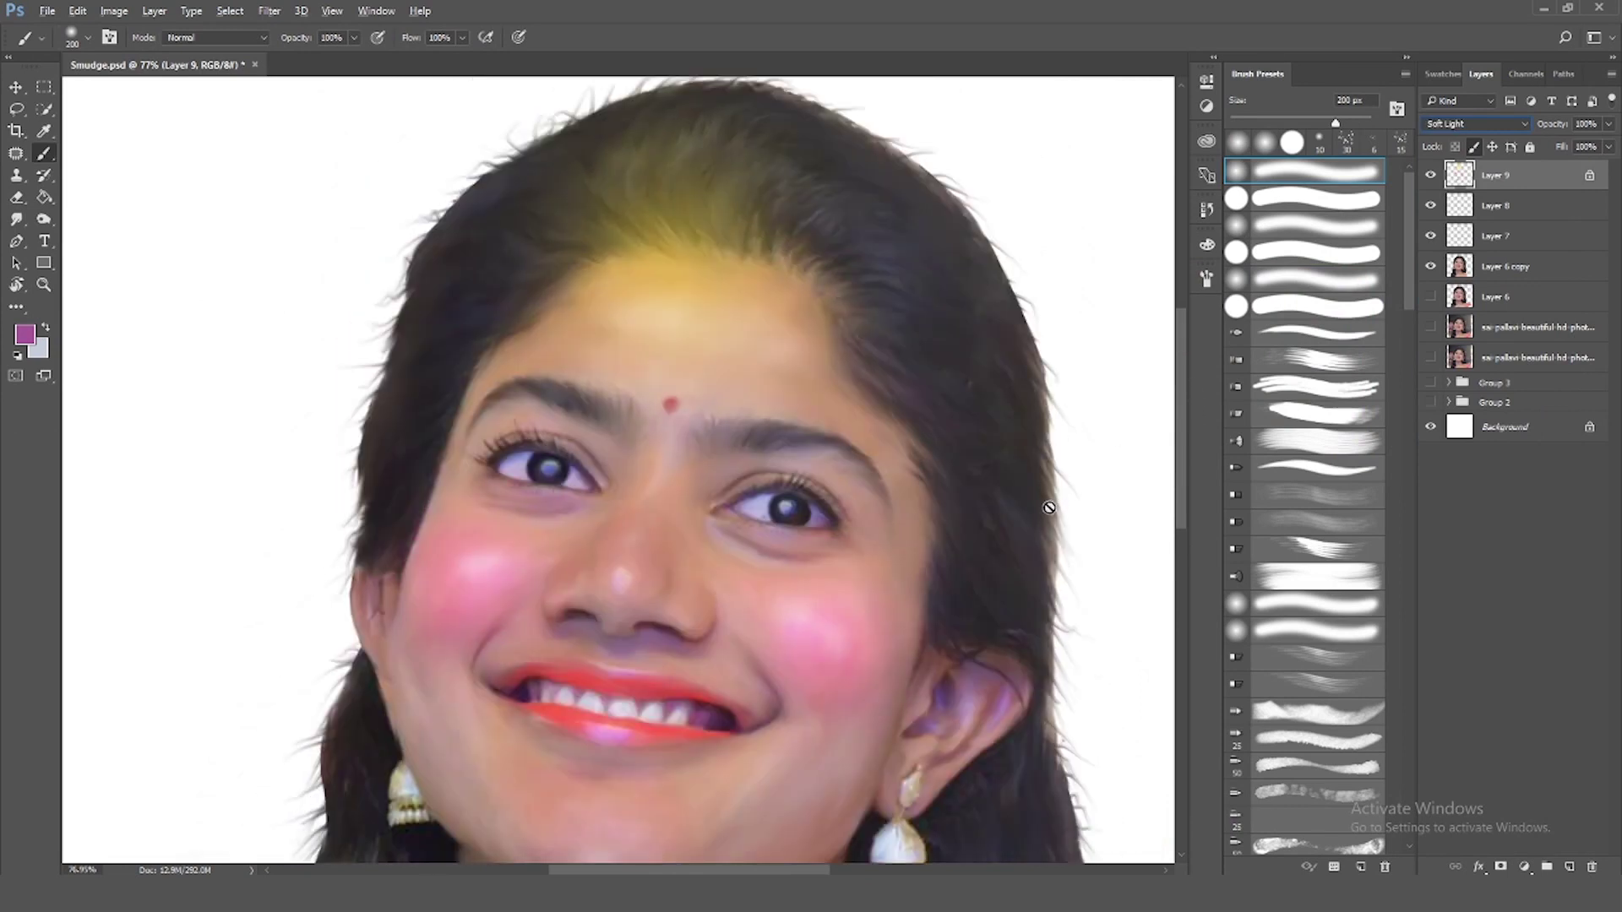
key("v")
key("ctrl+0")
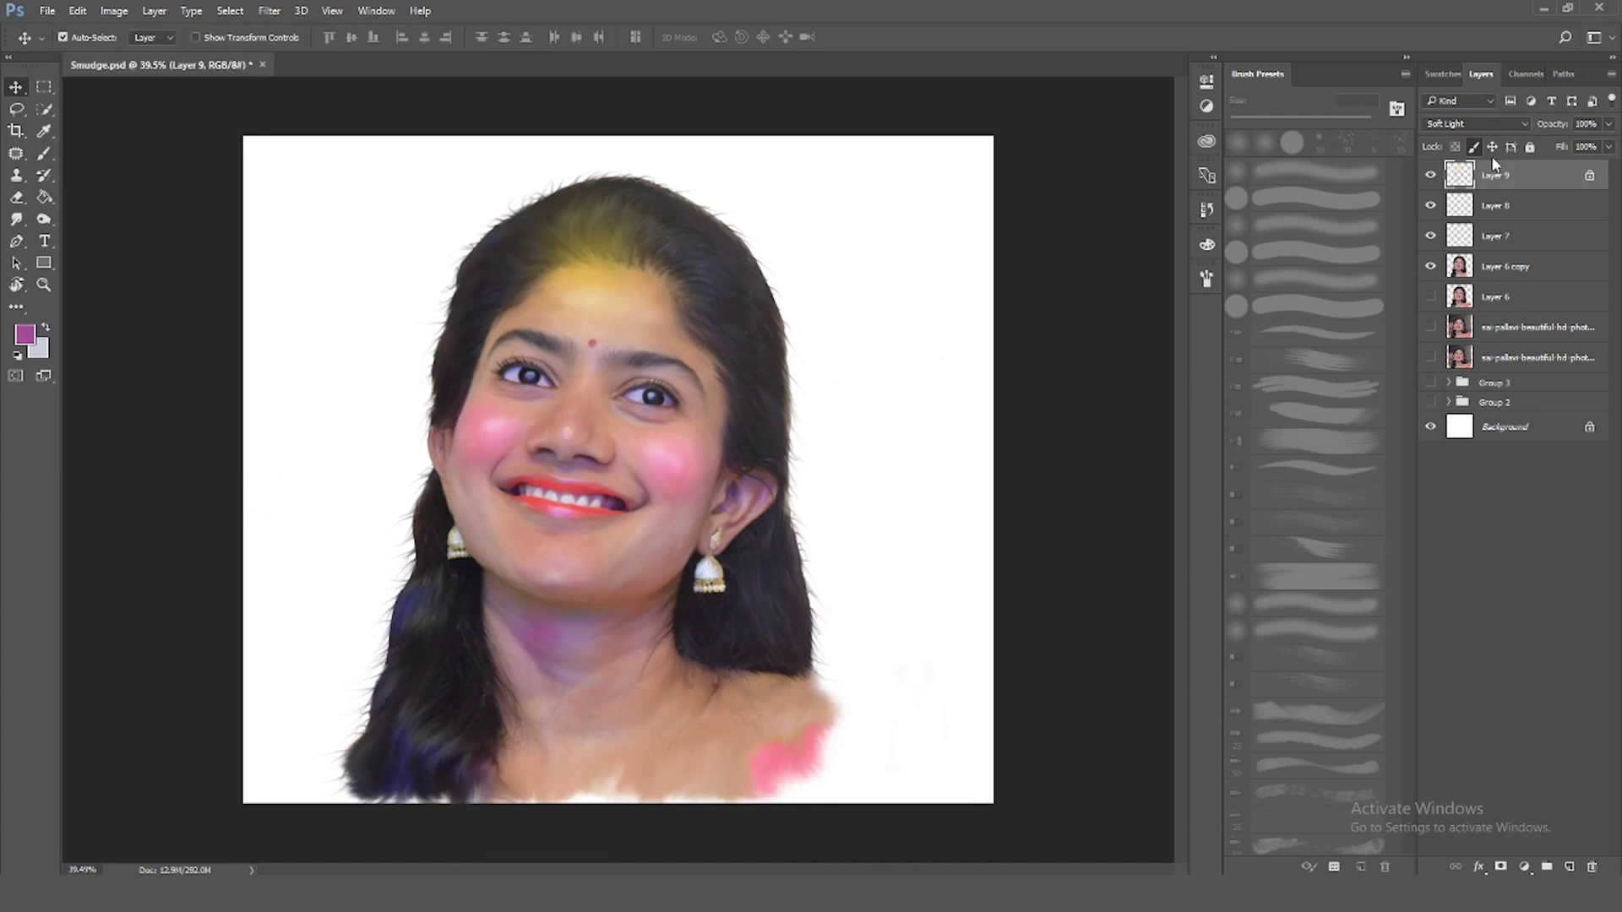
key("Down")
key("Down")
key("Down")
key("Down")
key("Down")
Erase excess yellow from the top of the forehead
key("e")
left_click_drag(558, 228, 626, 217)
key("bracketright")
key("bracketright")
key("bracketright")
key("bracketright")
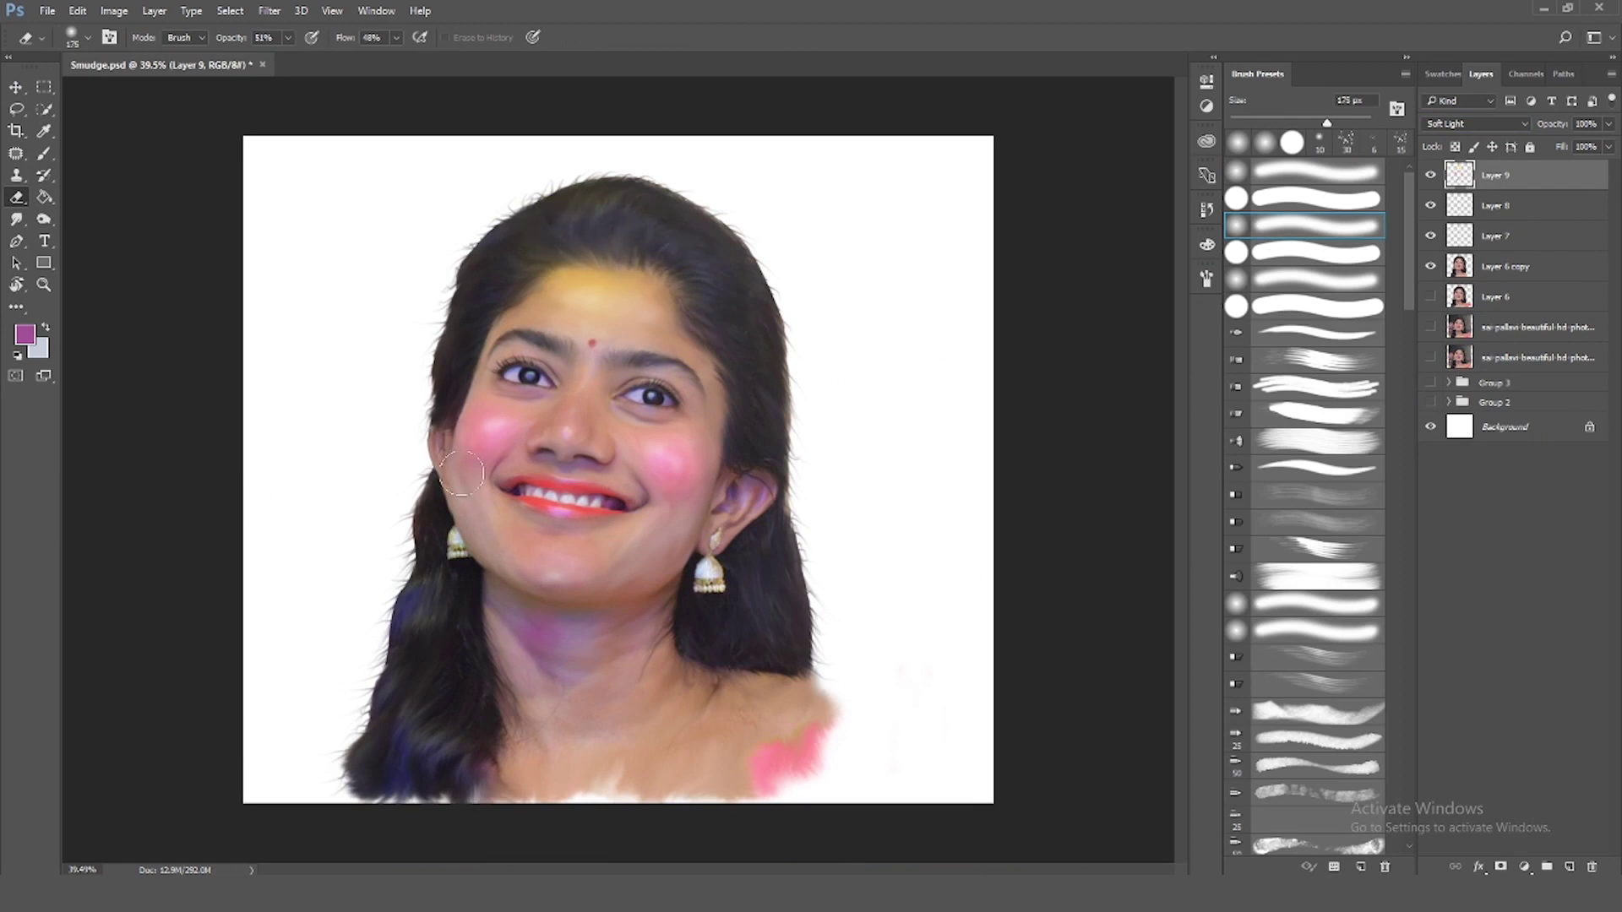
key("bracketright")
key("bracketright")
key("bracketright")
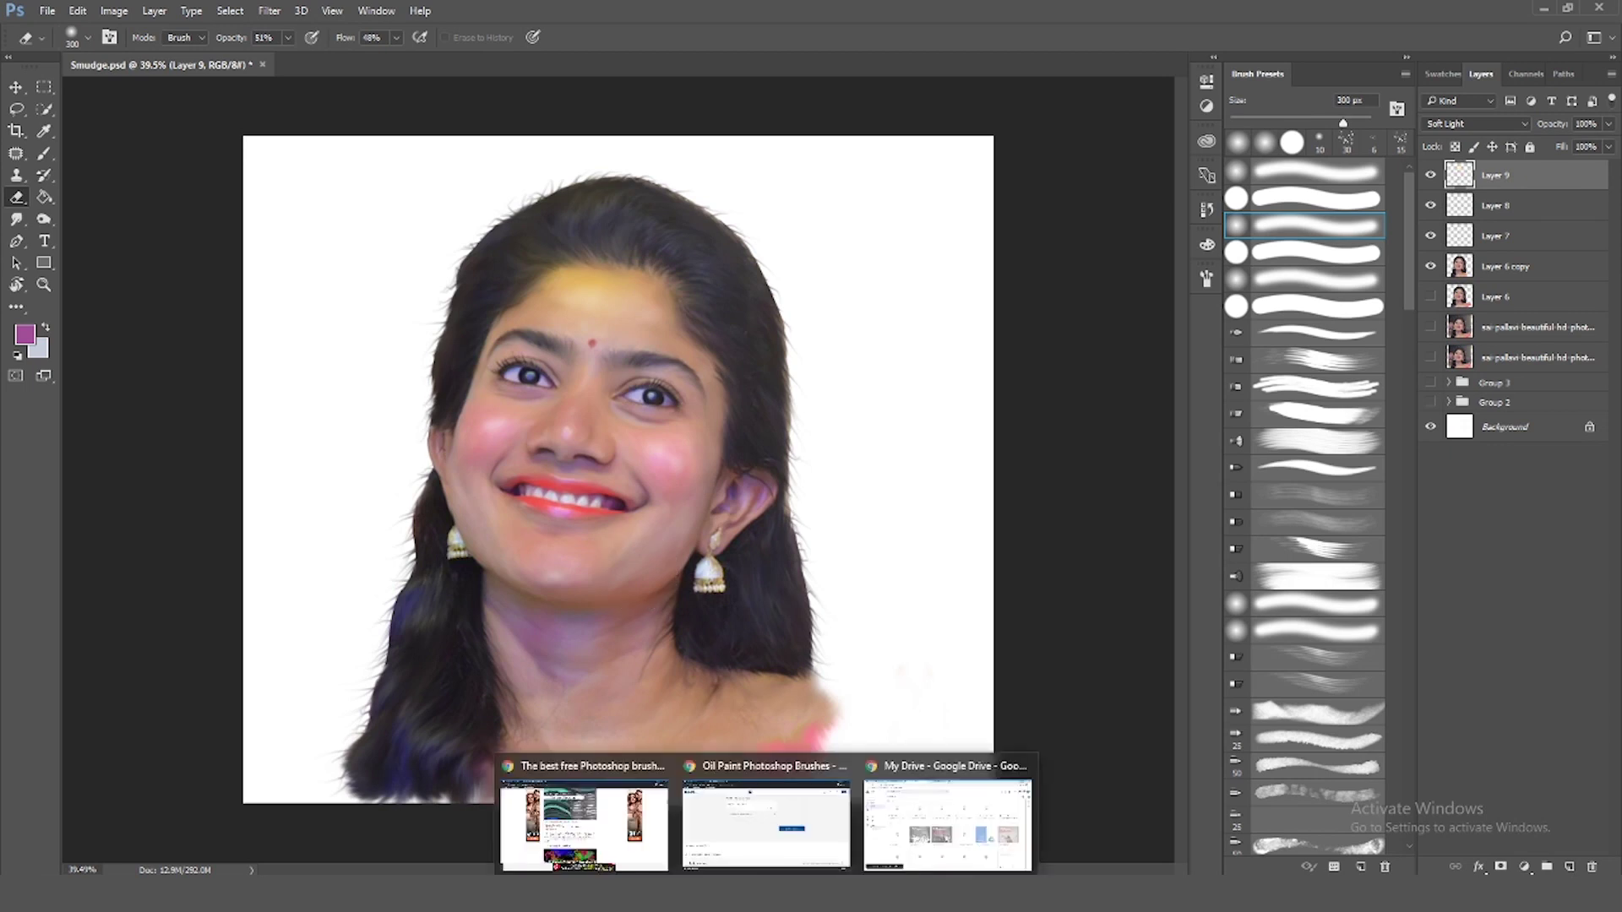
Sample a skin tone from the portrait as the brush colour
scroll(797, 544, "up", 3)
key("i")
left_click(24, 335)
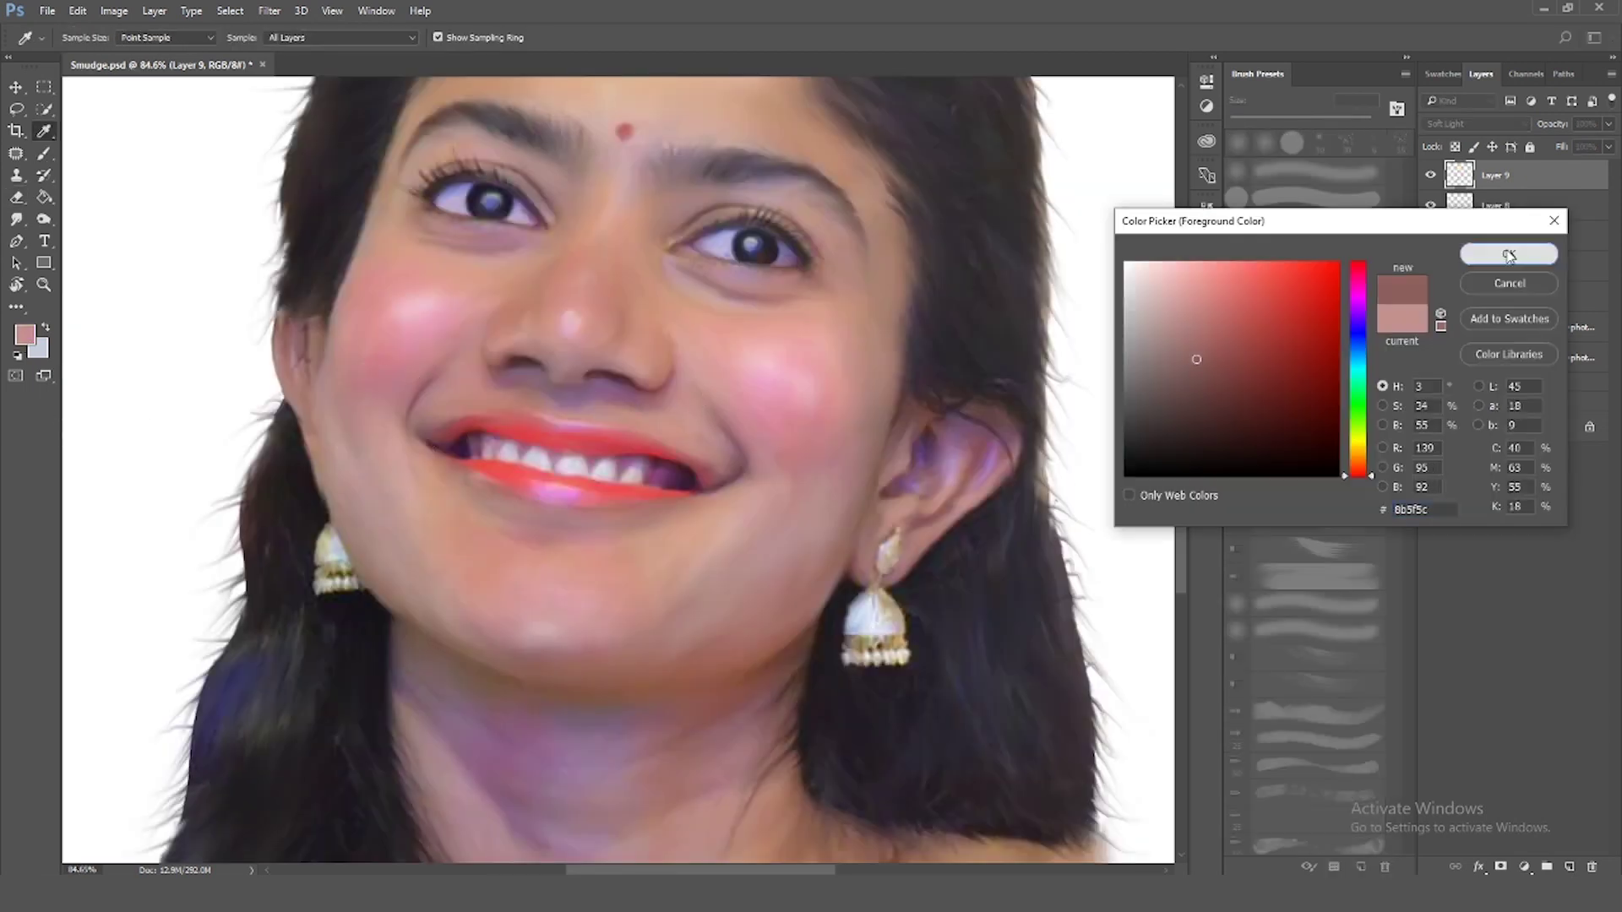
left_click(1509, 254)
key("b")
scroll(698, 423, "up", 3)
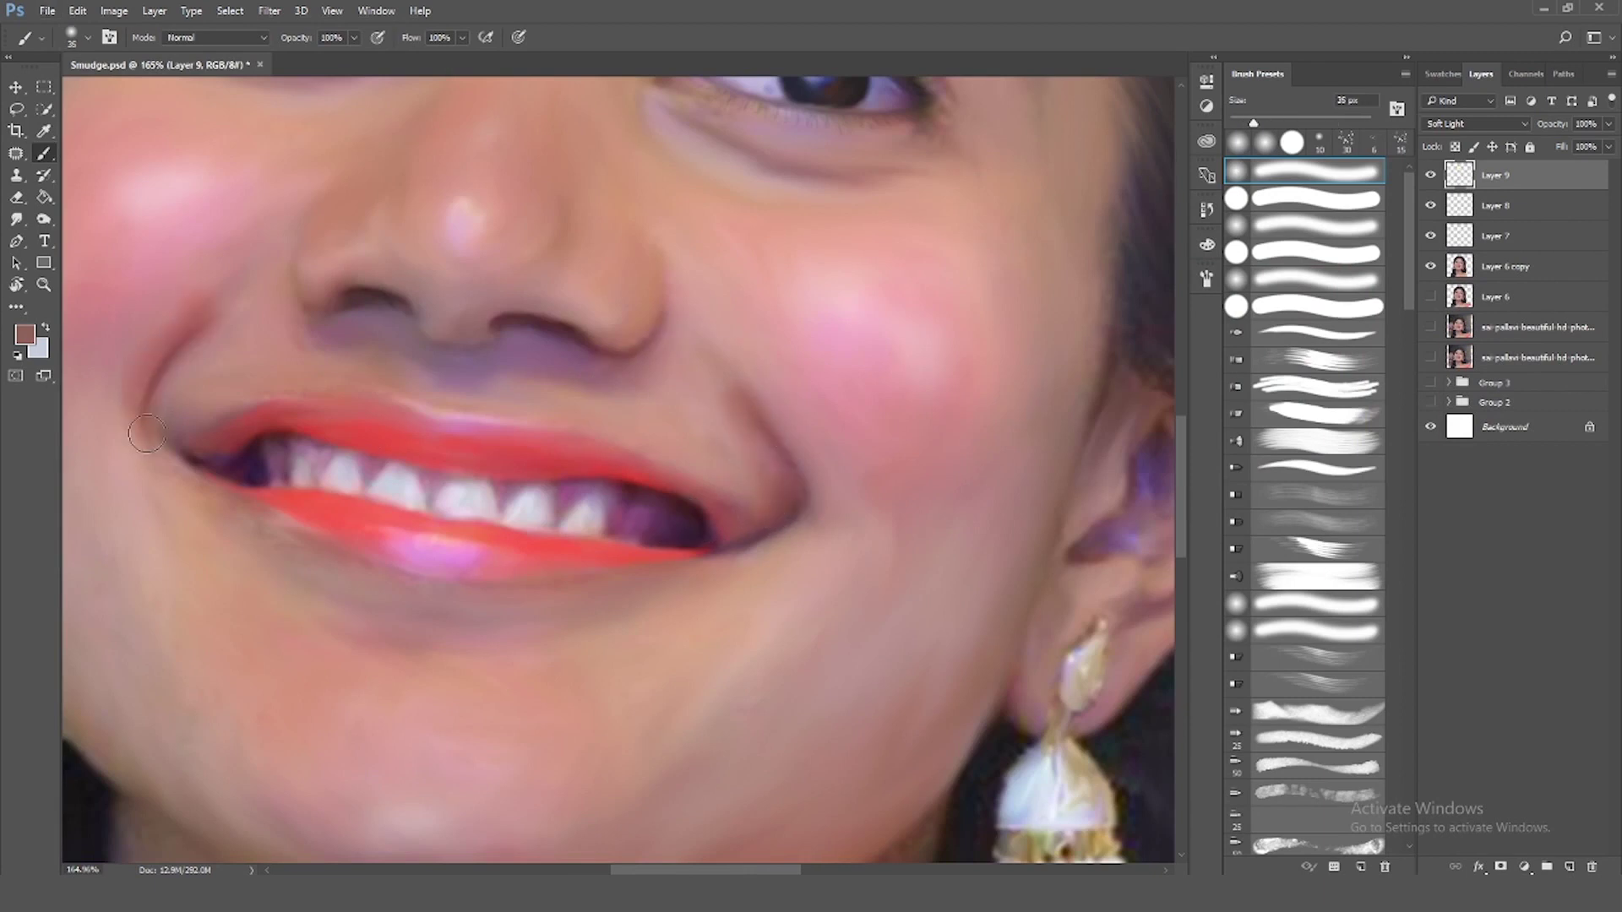
scroll(165, 336, "down", 3)
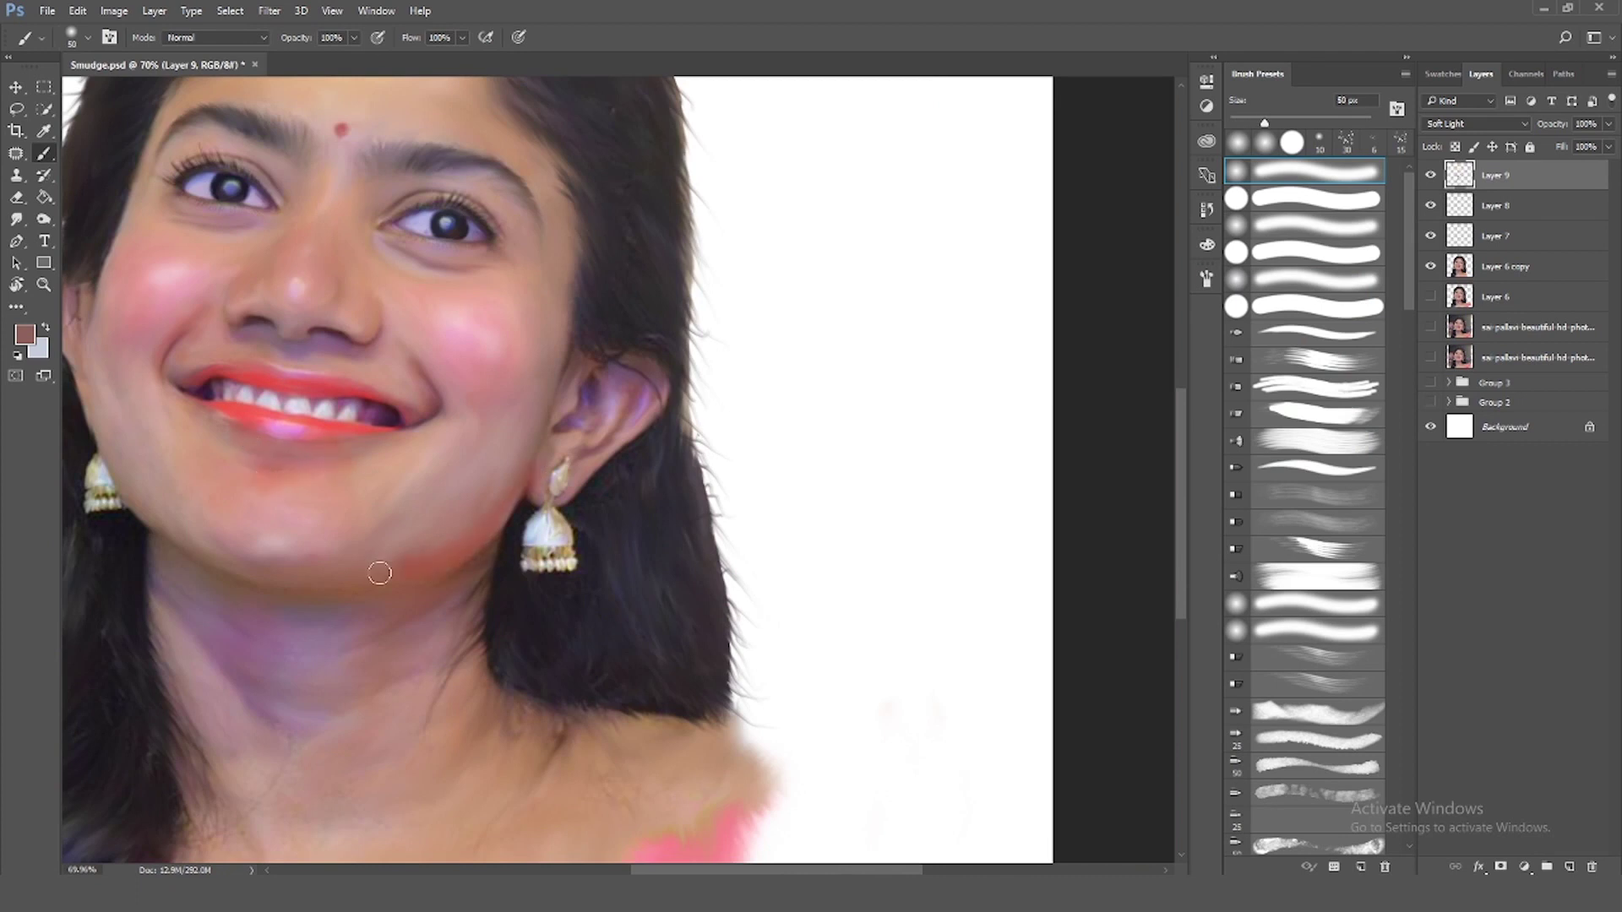
scroll(558, 350, "up", 3)
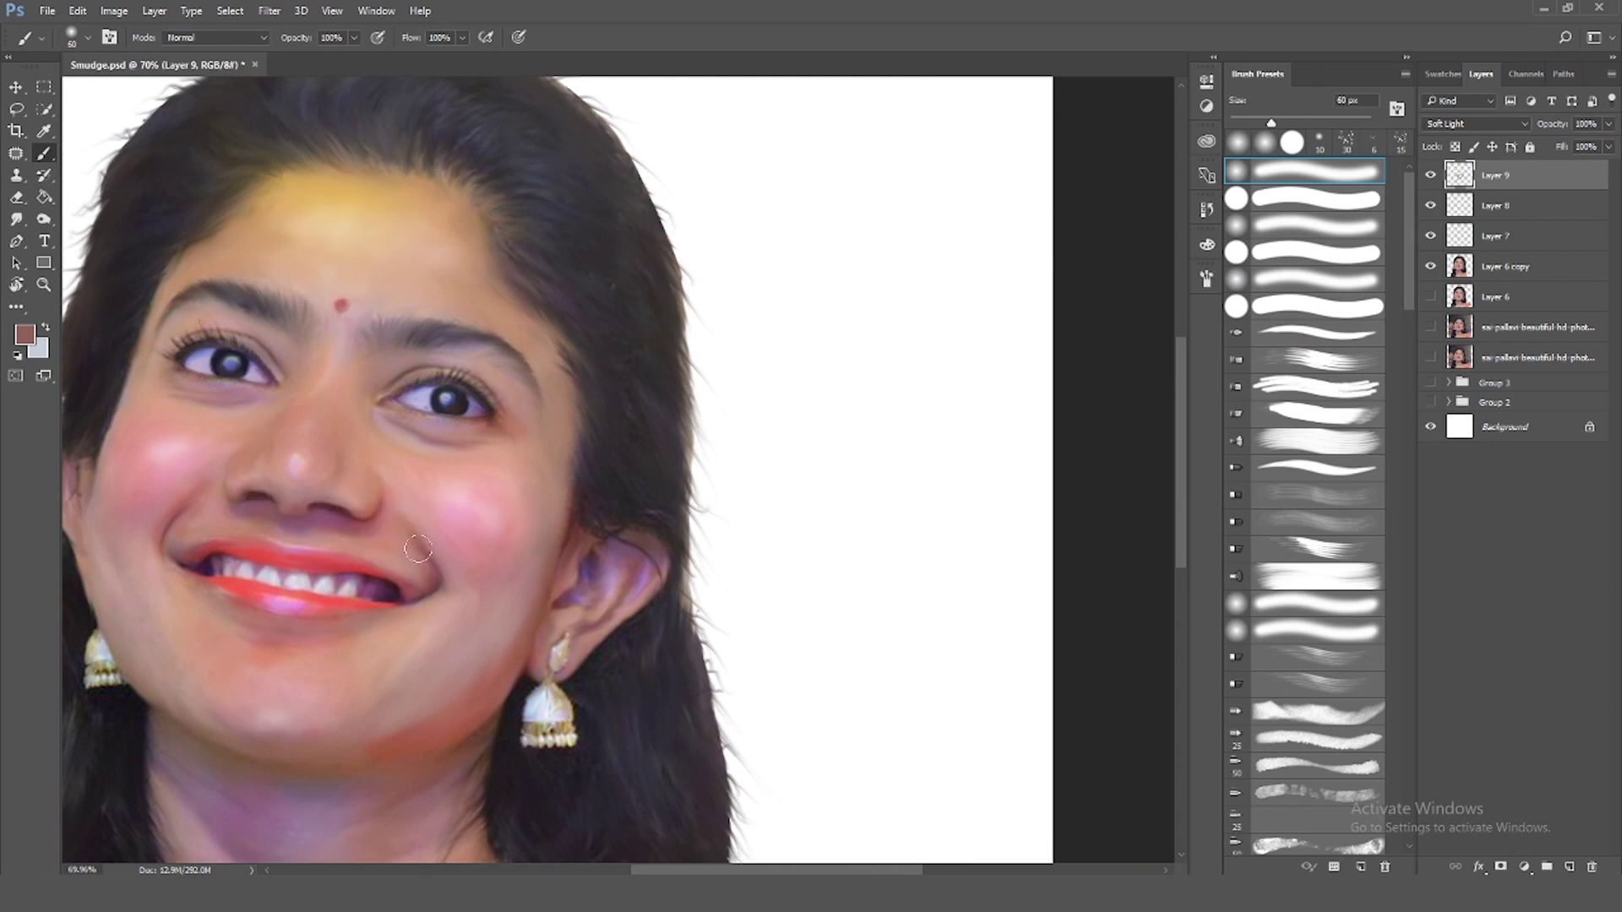
Paint the soft-light tone over the face and eye area at varying brush sizes
key("bracketright")
key("bracketright")
key("bracketright")
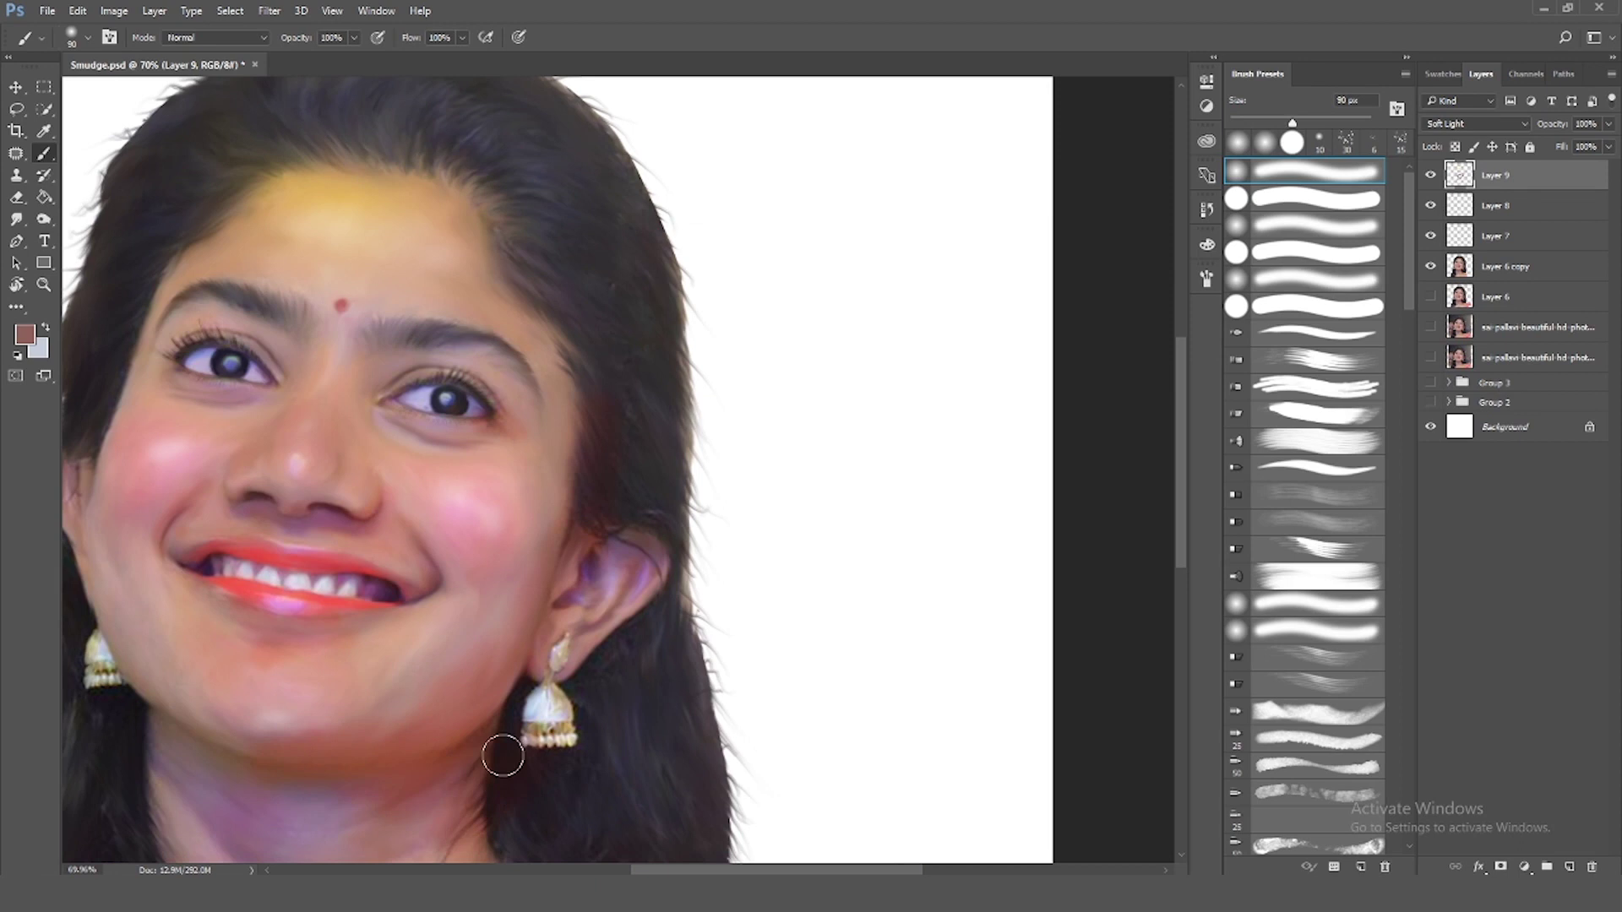
scroll(186, 507, "down", 1)
scroll(224, 444, "up", 1)
key("bracketleft")
key("bracketleft")
key("bracketleft")
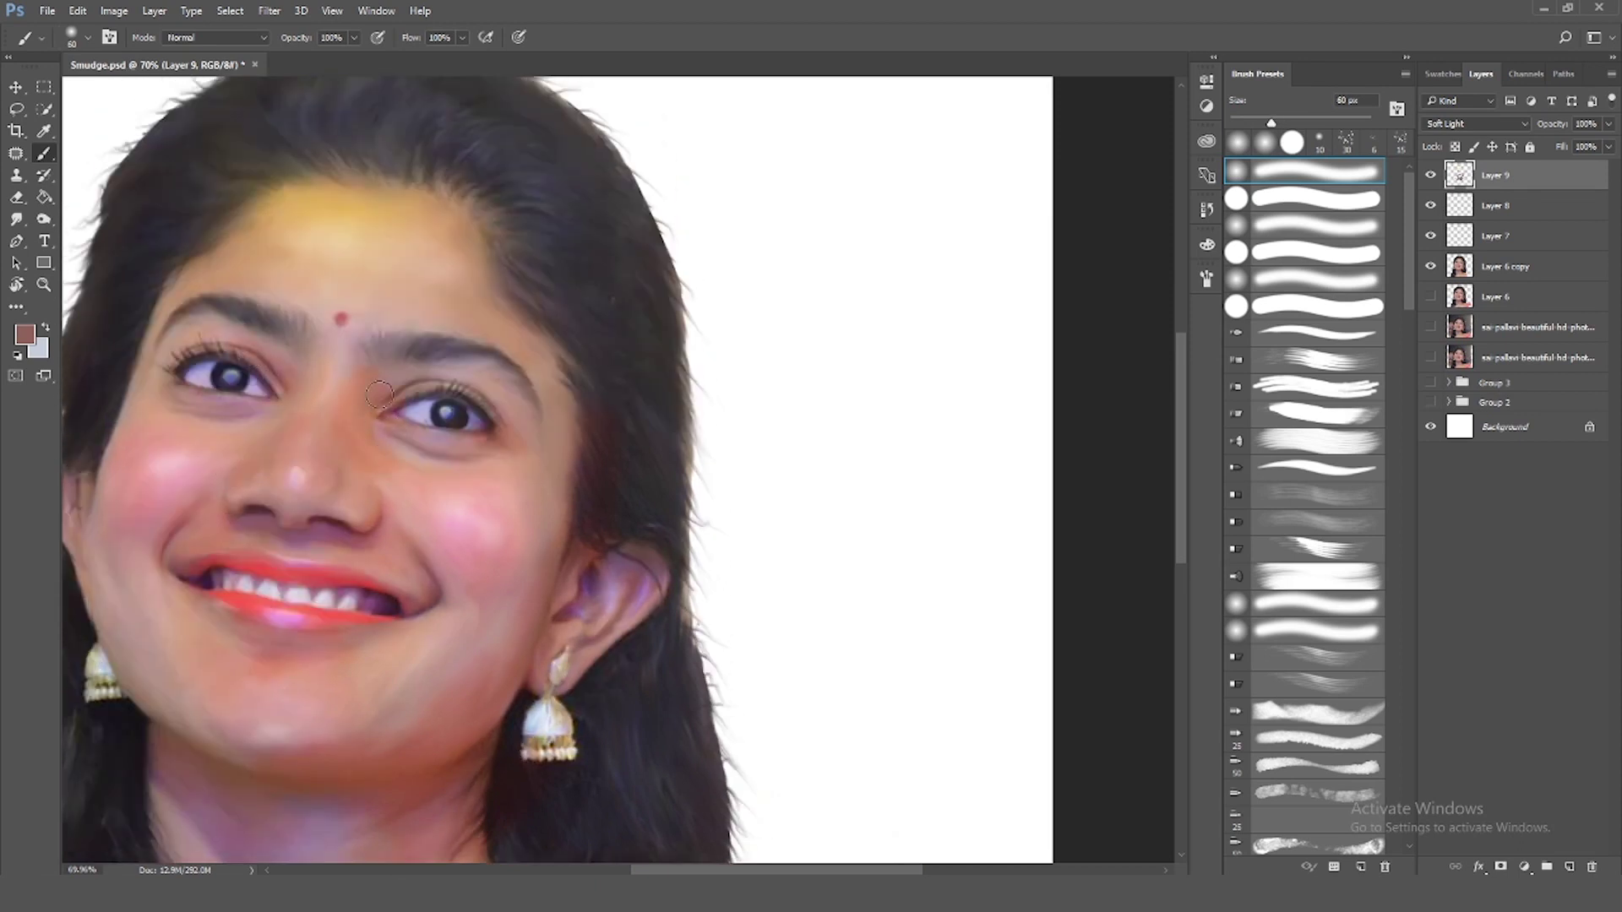
scroll(406, 376, "down", 2)
scroll(374, 398, "down", 1)
key("bracketright")
key("bracketright")
key("bracketright")
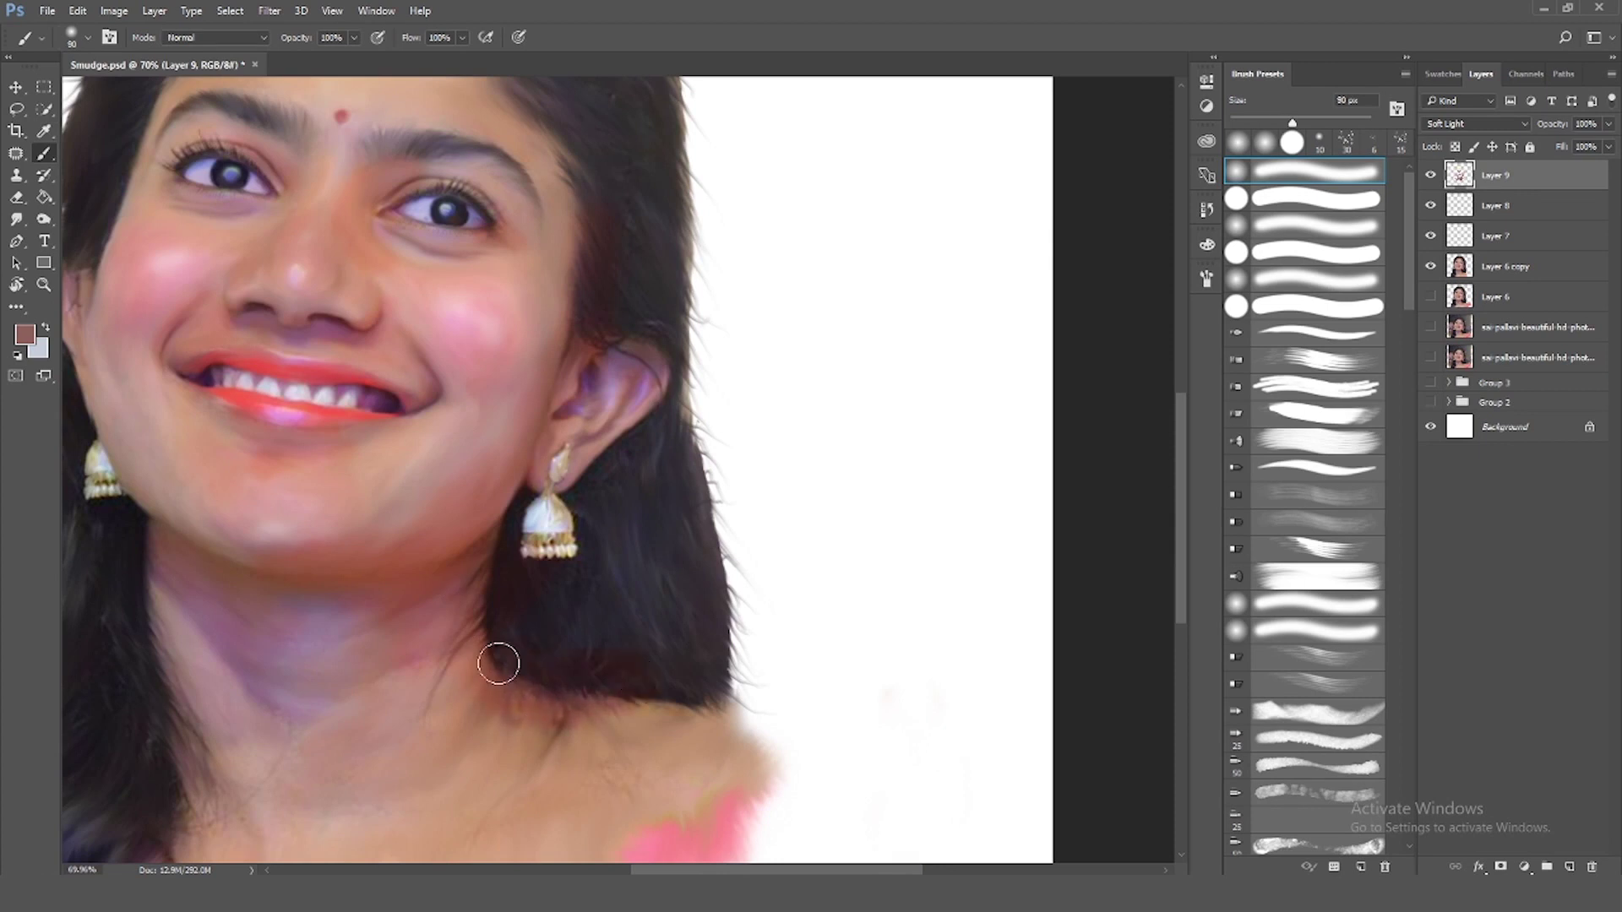
scroll(645, 685, "down", 3)
scroll(644, 684, "up", 2)
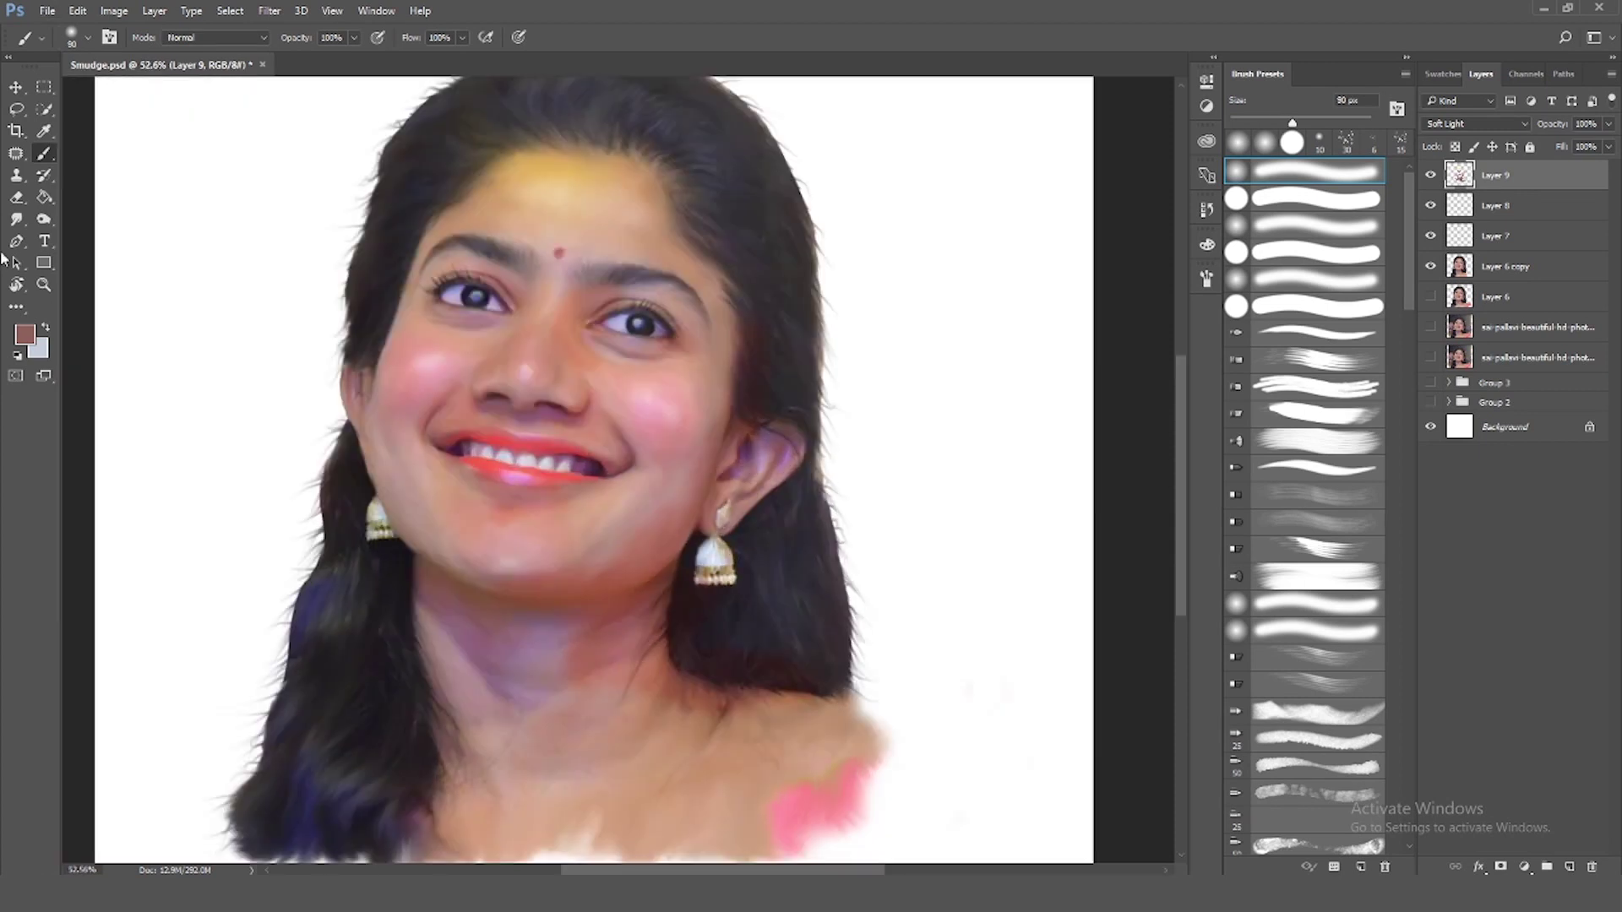
Erase excess colour around the cheeks with a smaller eraser
key("e")
key("bracketleft")
key("bracketleft")
key("bracketleft")
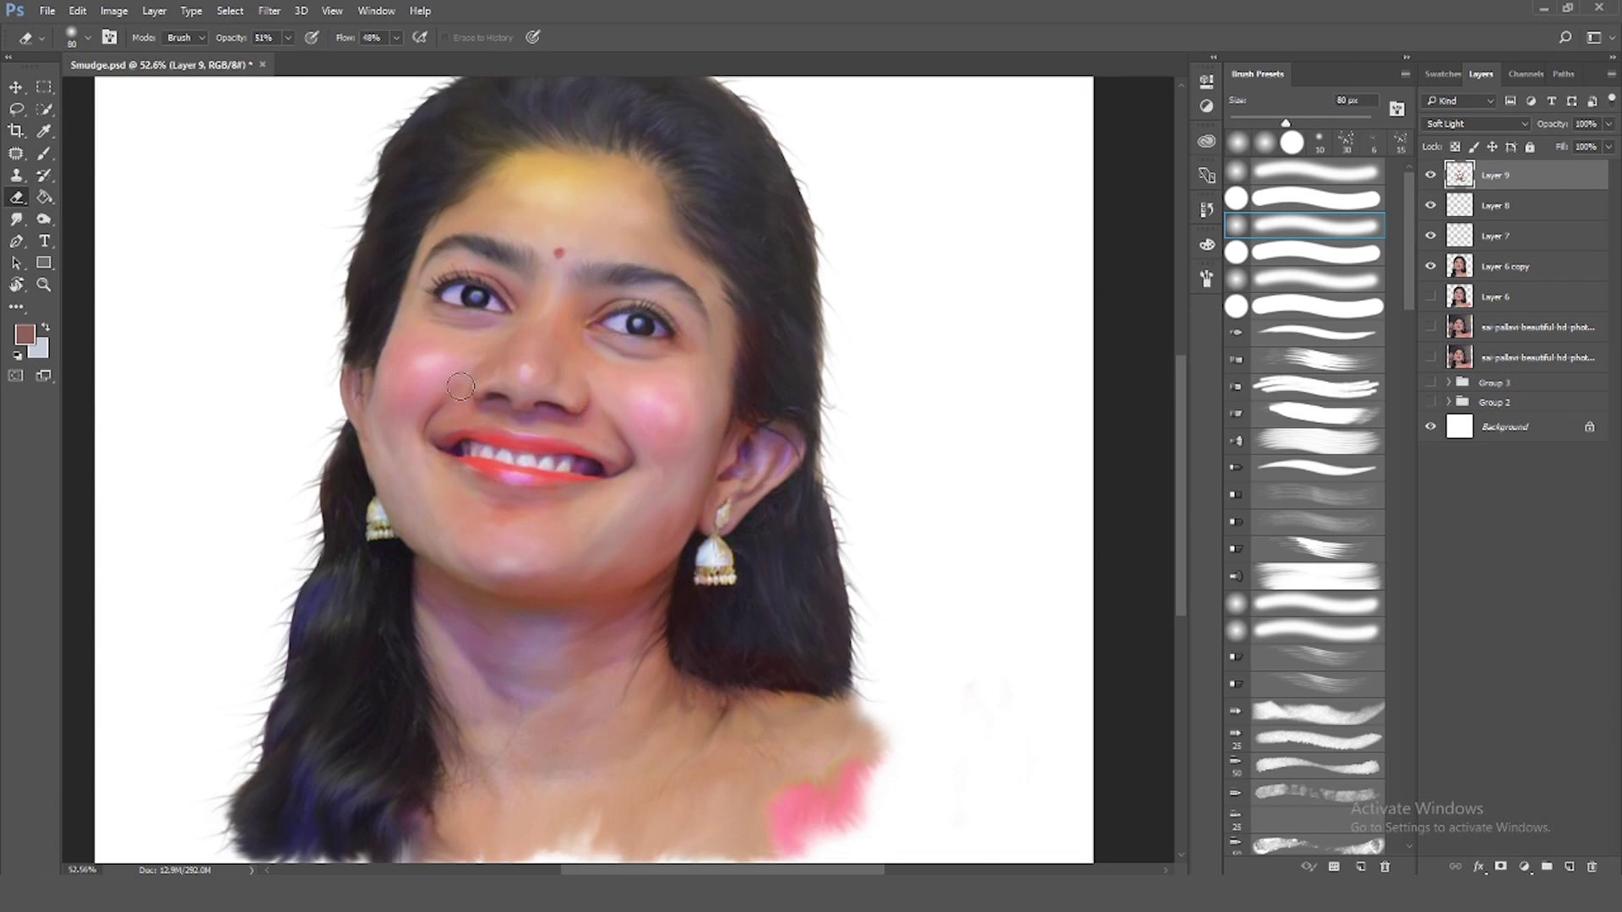
scroll(409, 440, "up", 8)
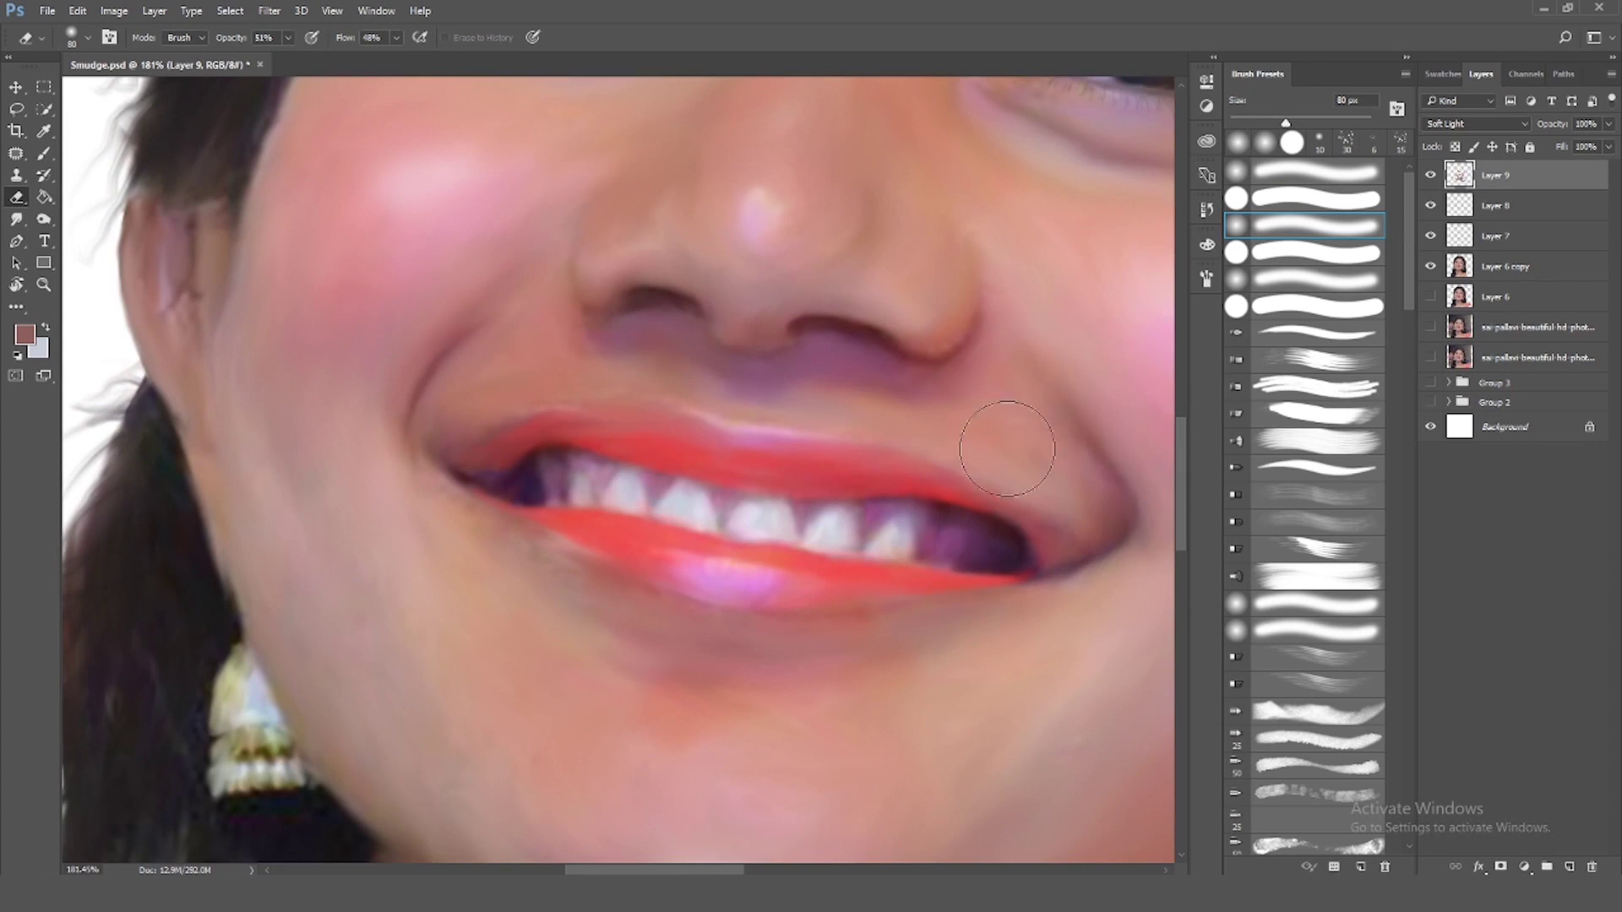
scroll(659, 726, "down", 5)
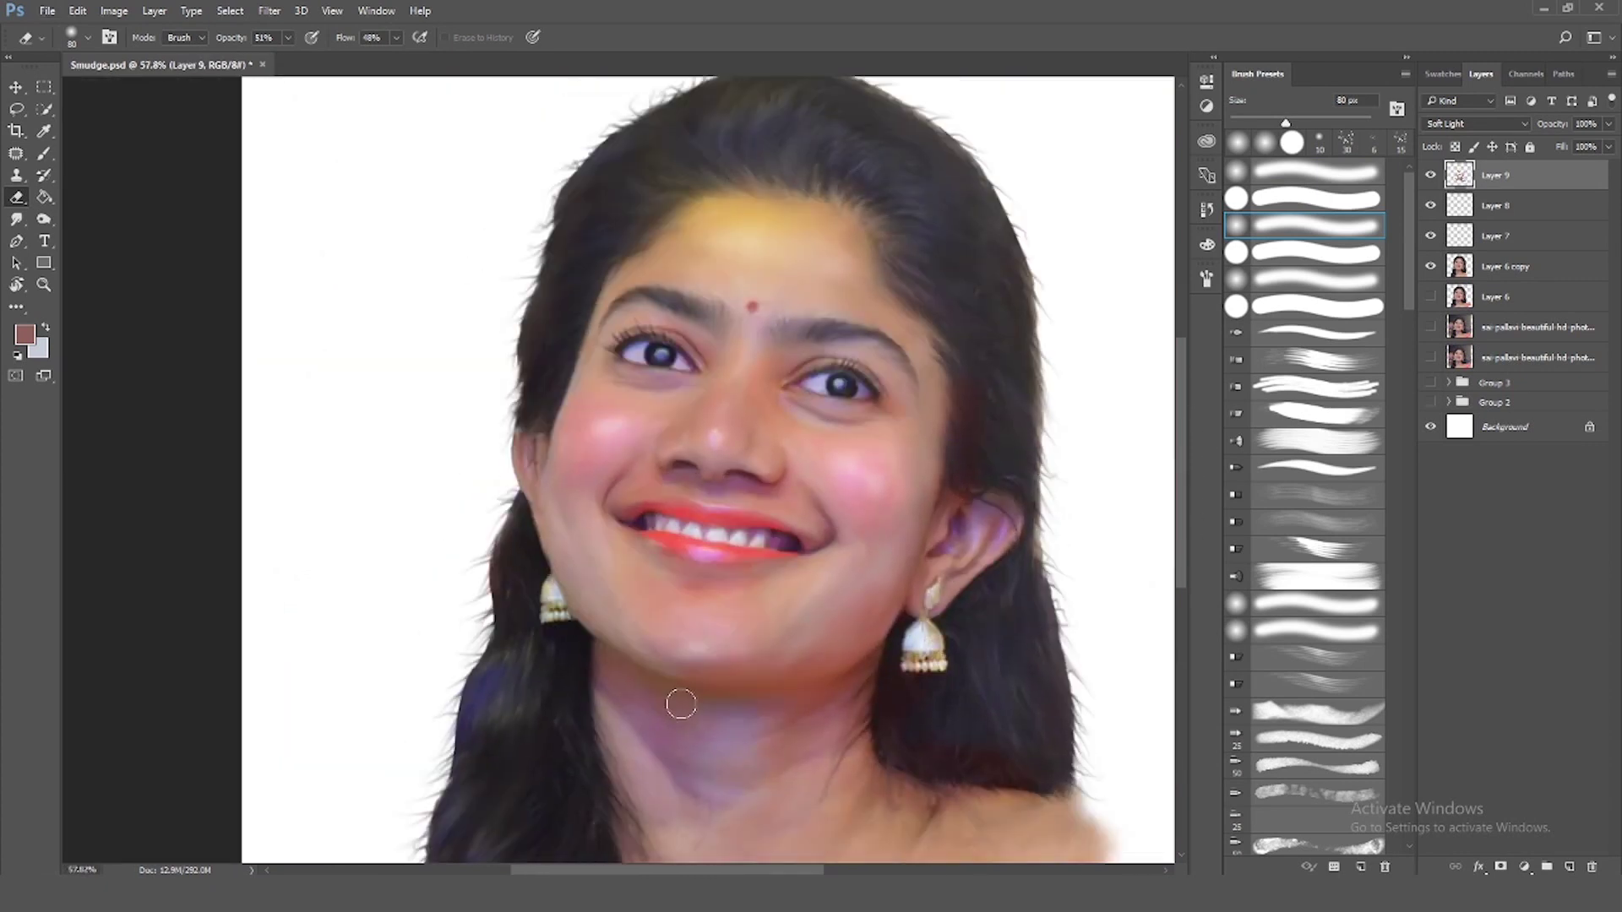
scroll(677, 700, "down", 2)
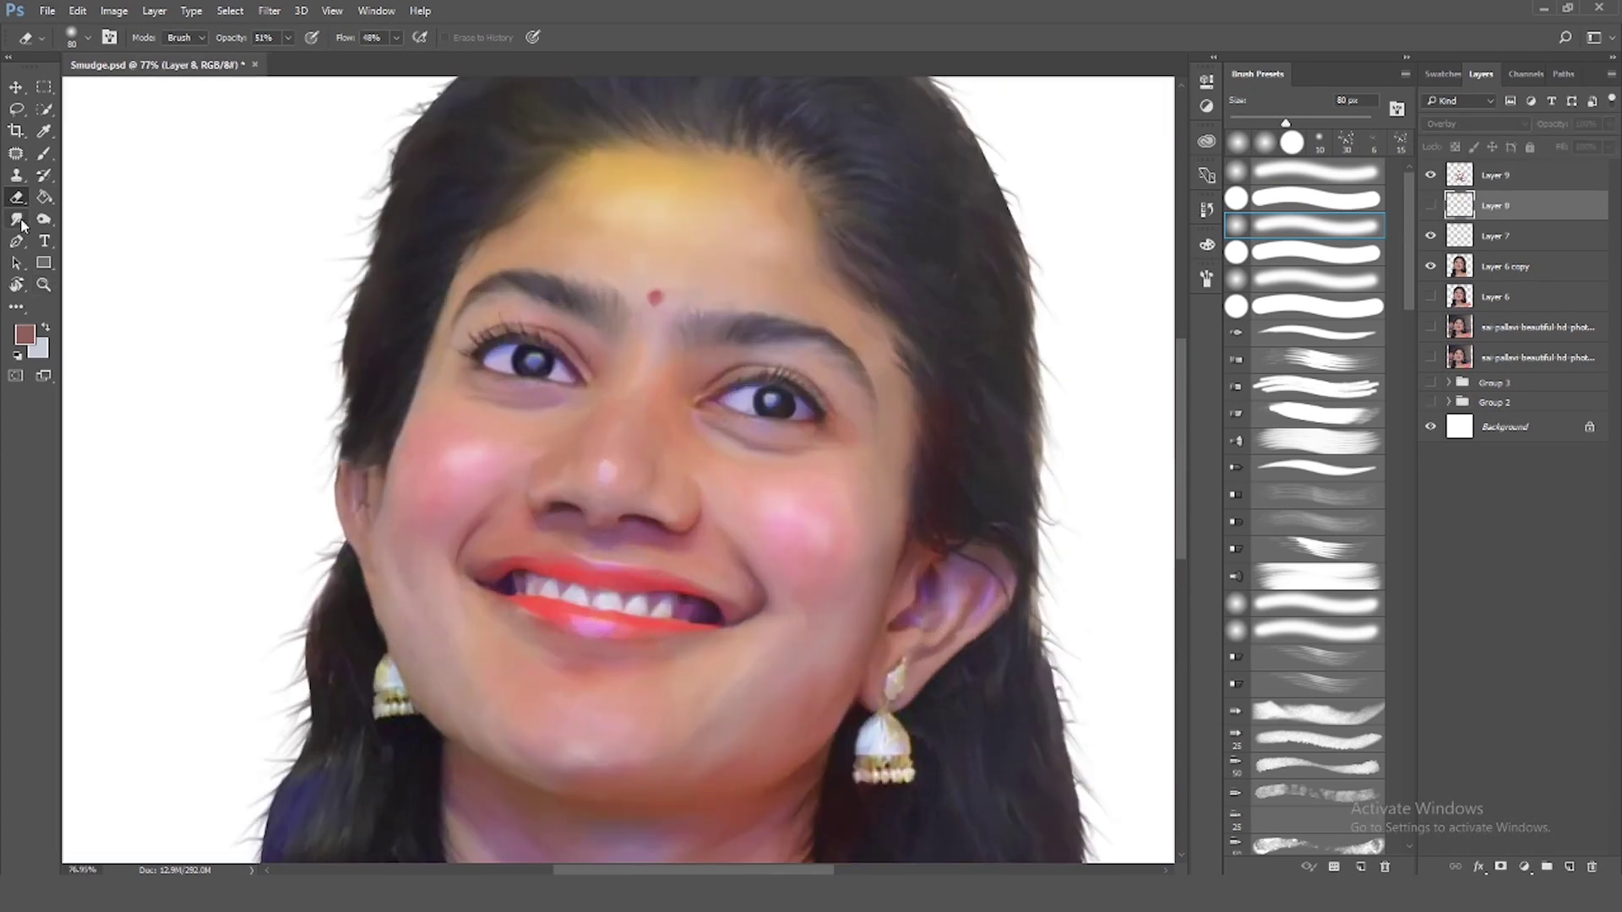
Show Layer 8 and dab a white highlight on the right cheek with a small soft brush
key("i")
left_click(24, 335)
left_click(1491, 253)
left_click(1430, 205)
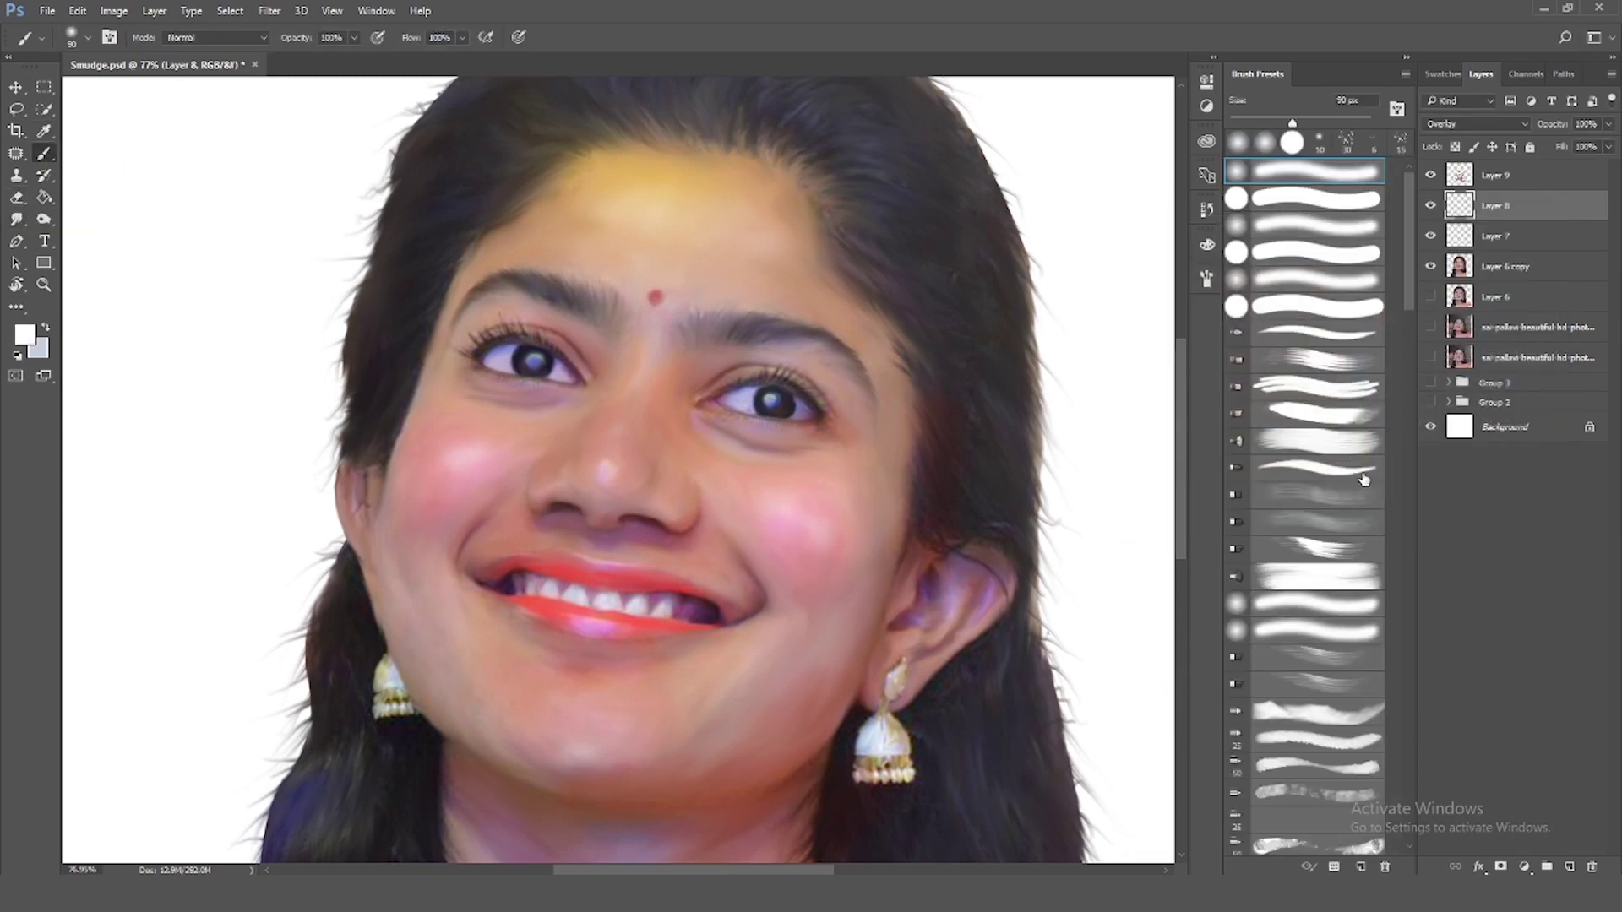
scroll(1298, 708, "down", 5)
scroll(1299, 708, "down", 5)
scroll(1298, 708, "down", 5)
left_click(1239, 629)
left_click(807, 524)
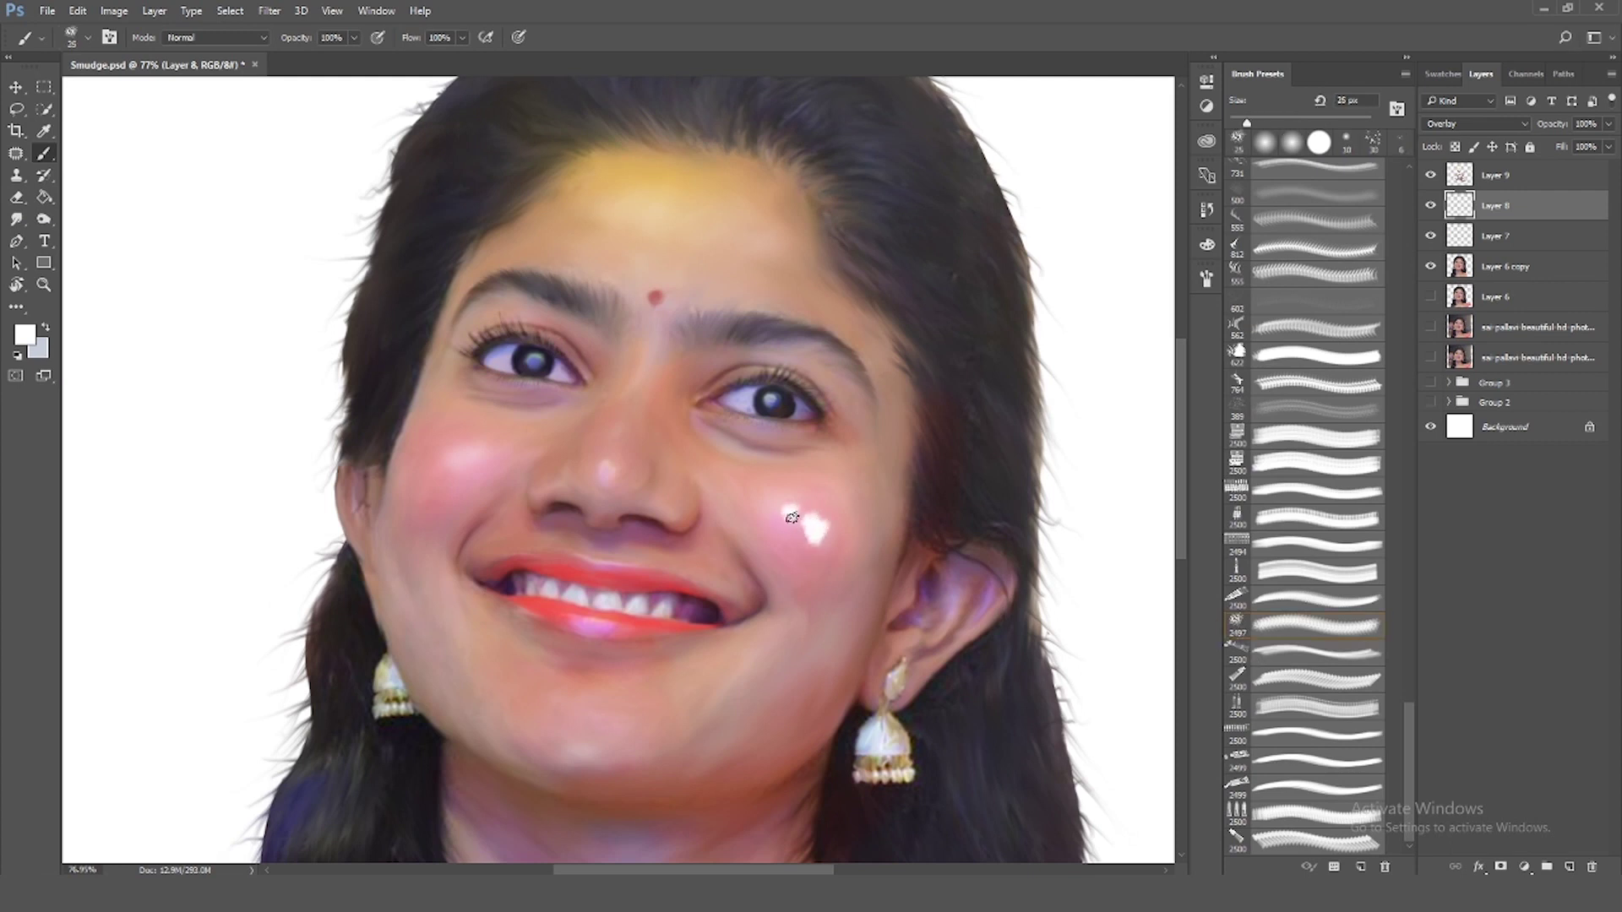
Smudge the highlights into the skin and soften them with a smaller eraser
key("r")
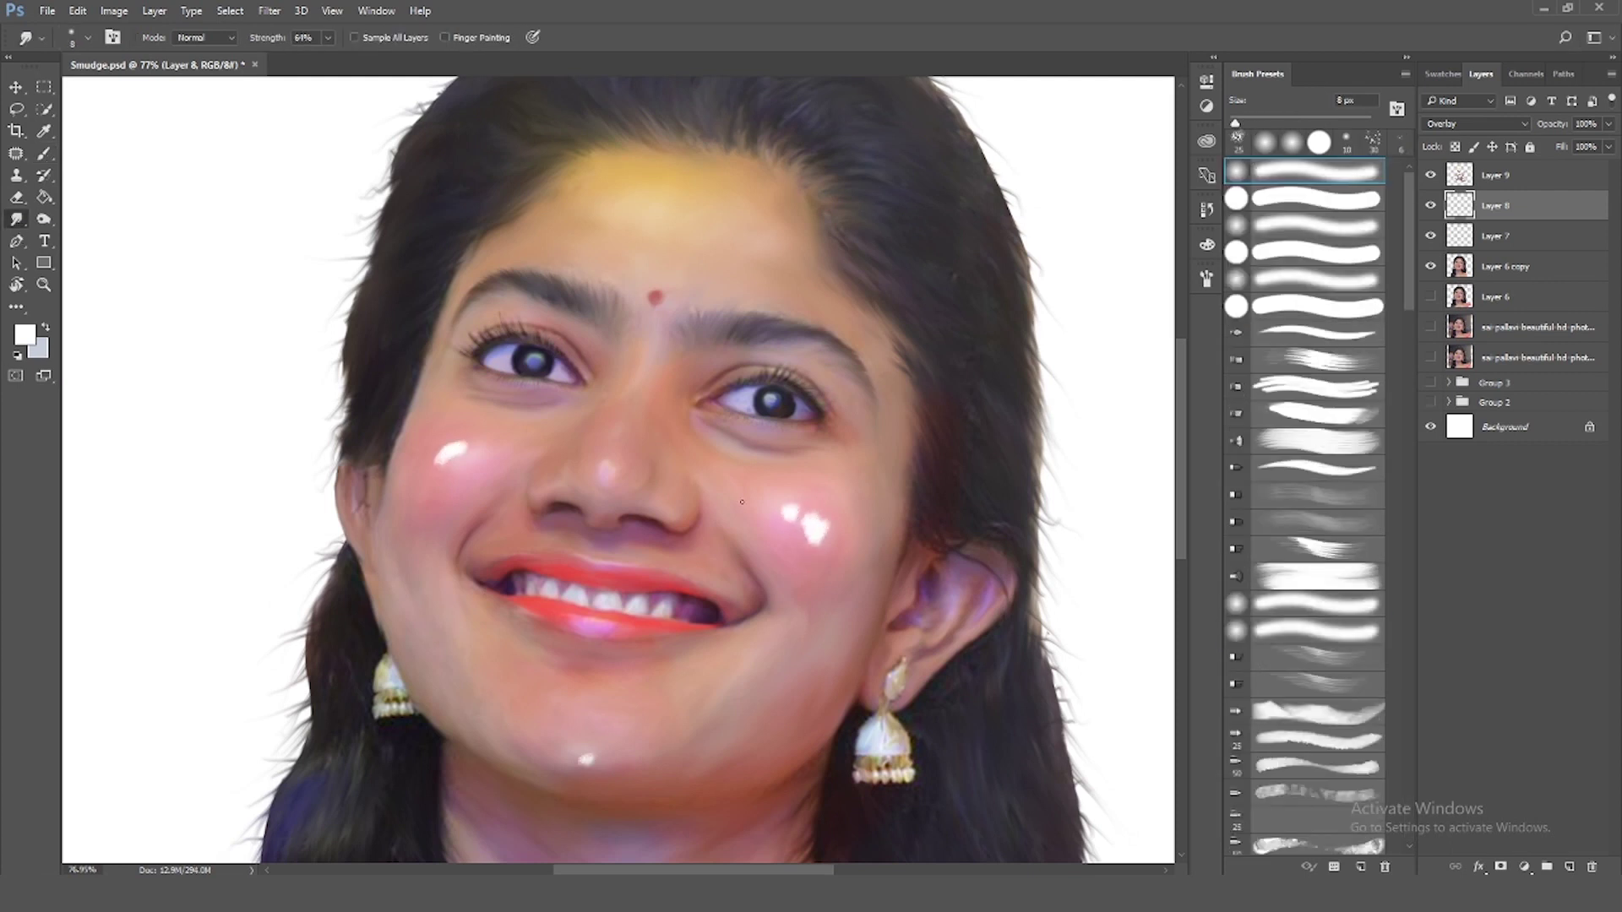
left_click_drag(806, 517, 820, 545)
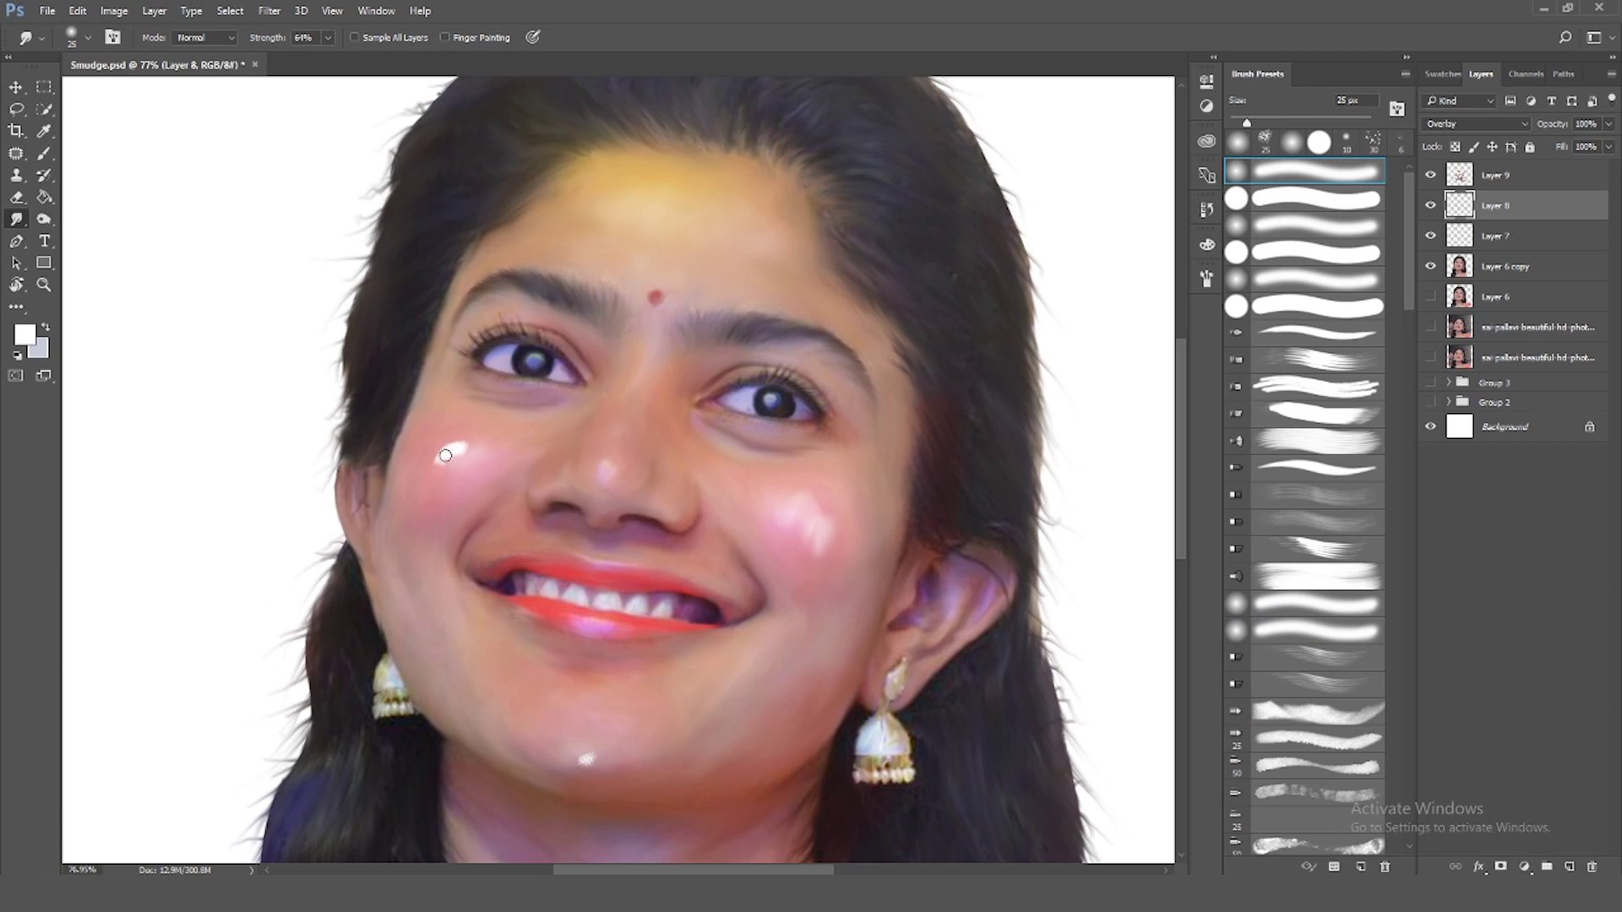
key("e")
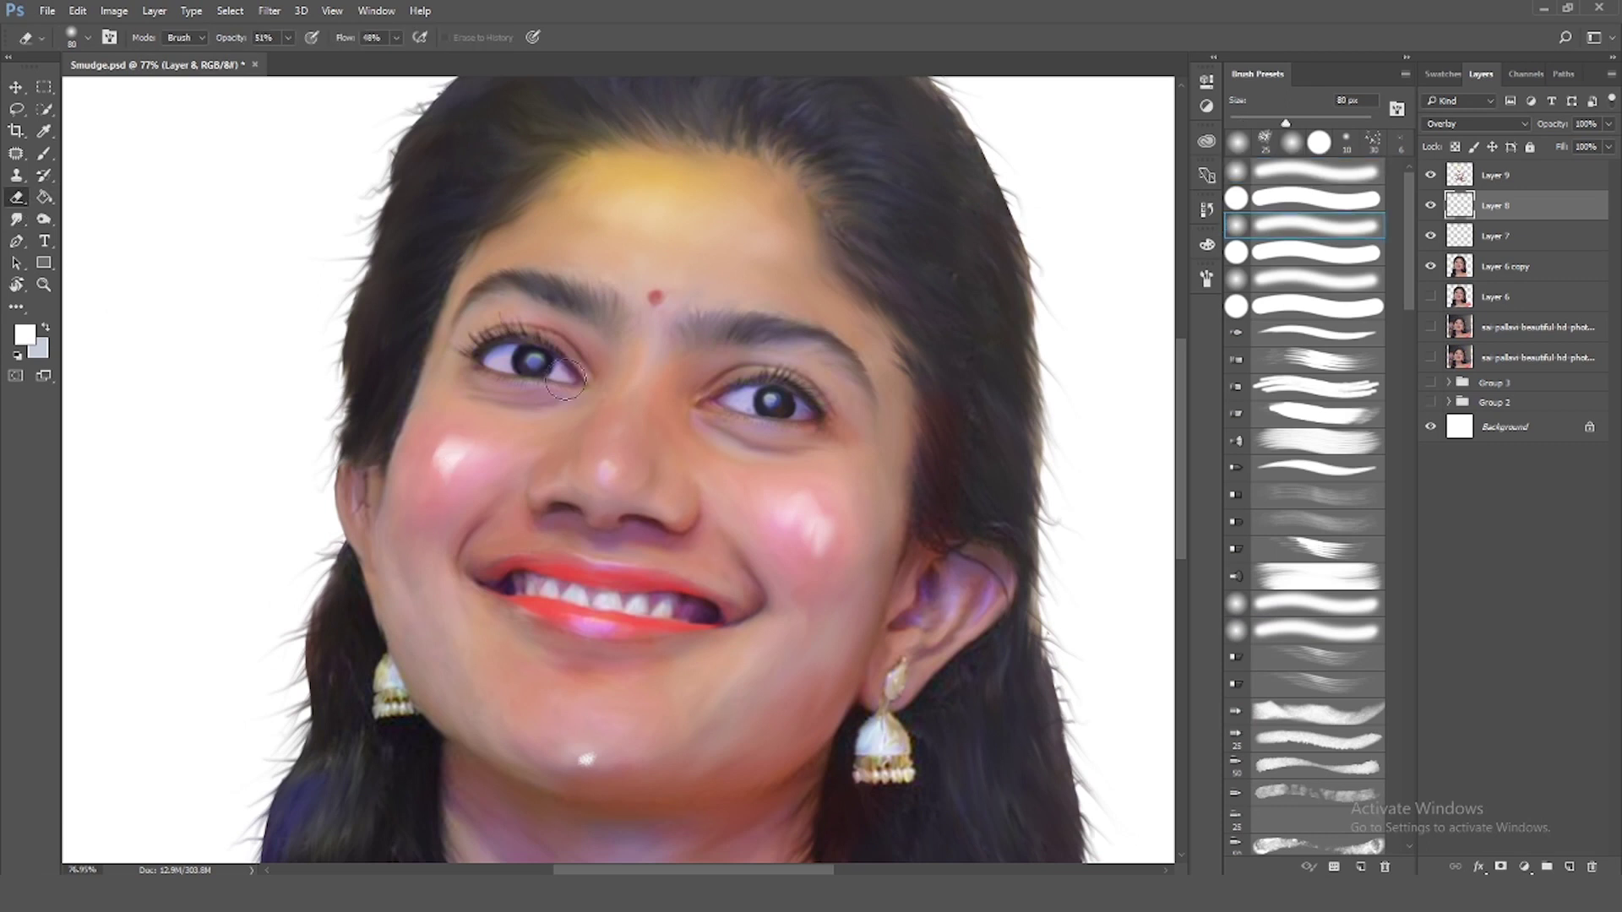
key("bracketleft")
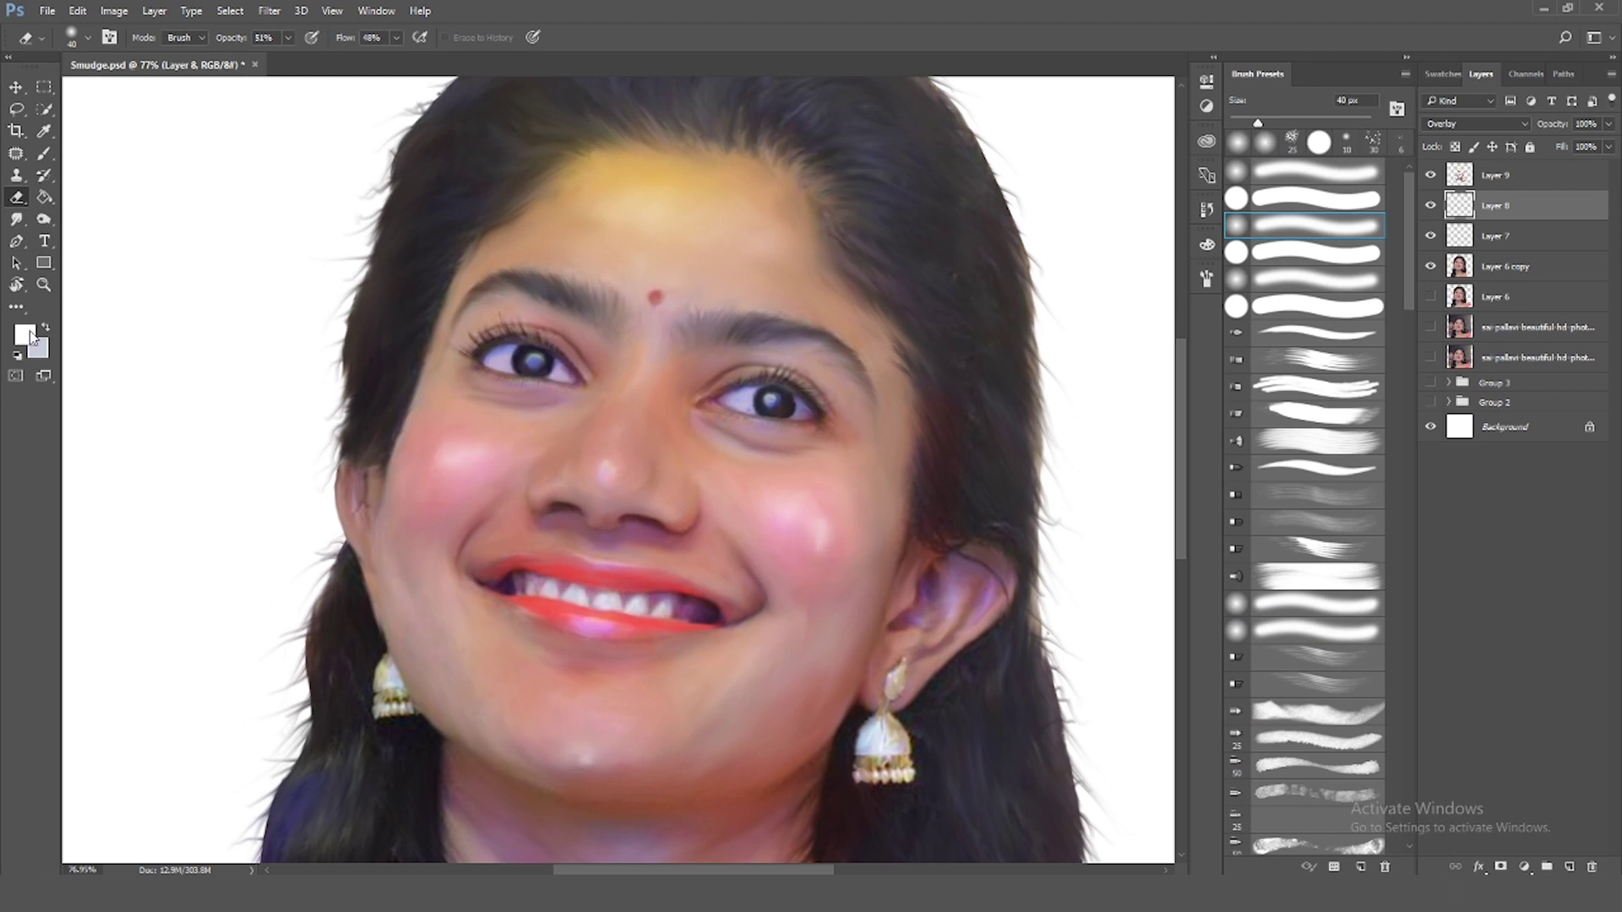
left_click(16, 218)
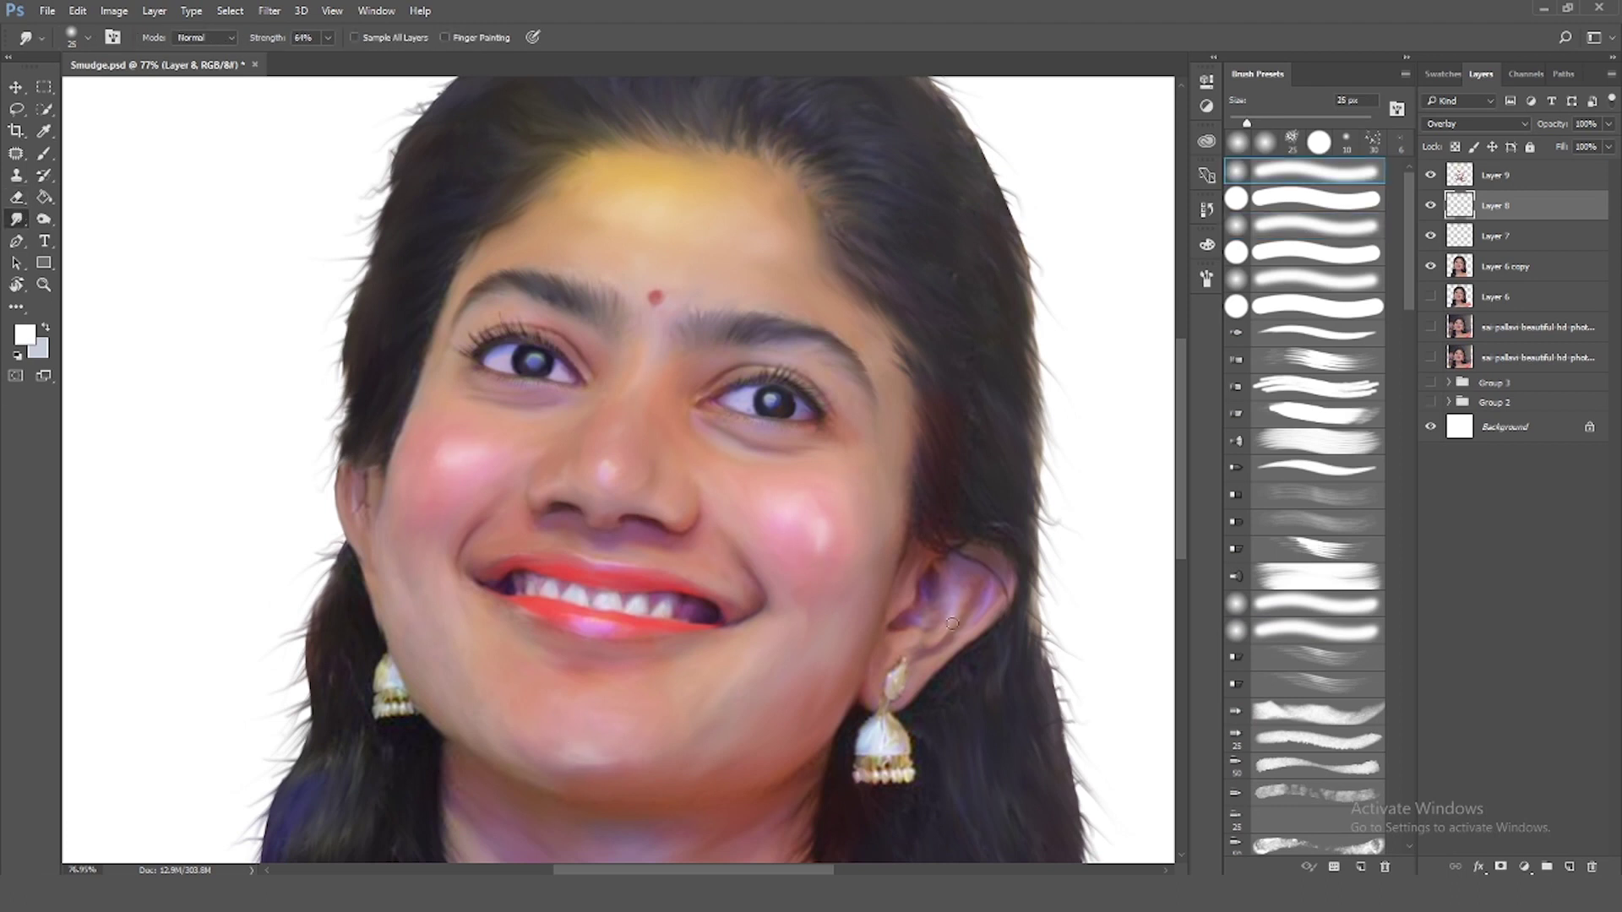
scroll(925, 614, "down", 3)
Compare Layer 9 on and off, then erase its yellow tint from the forehead
scroll(934, 603, "up", 1)
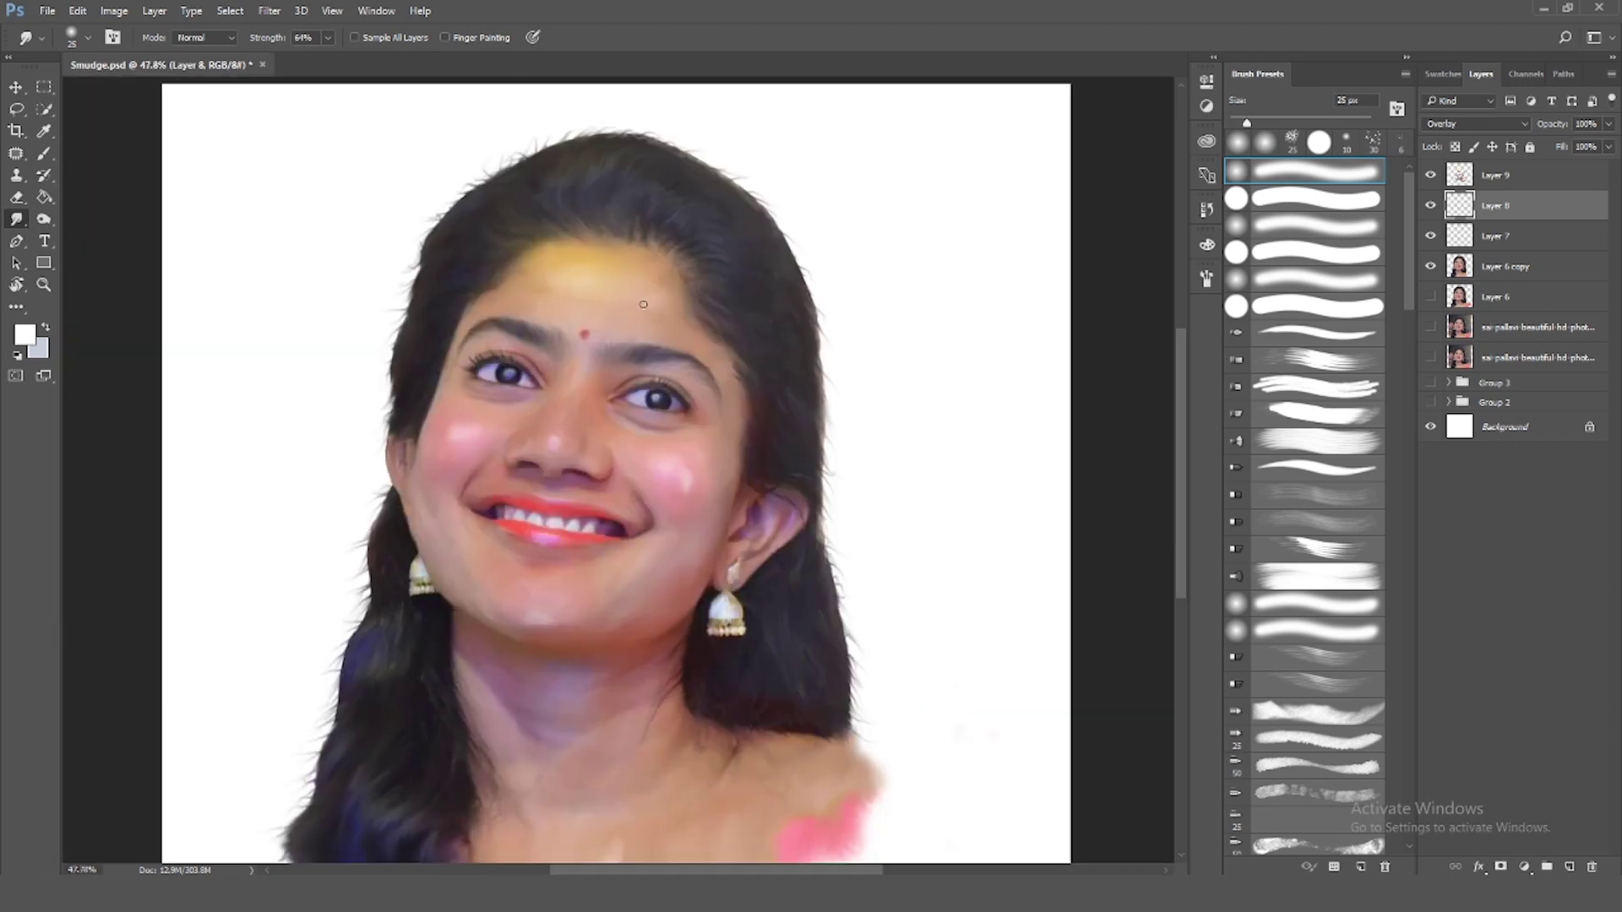
left_click(1432, 177)
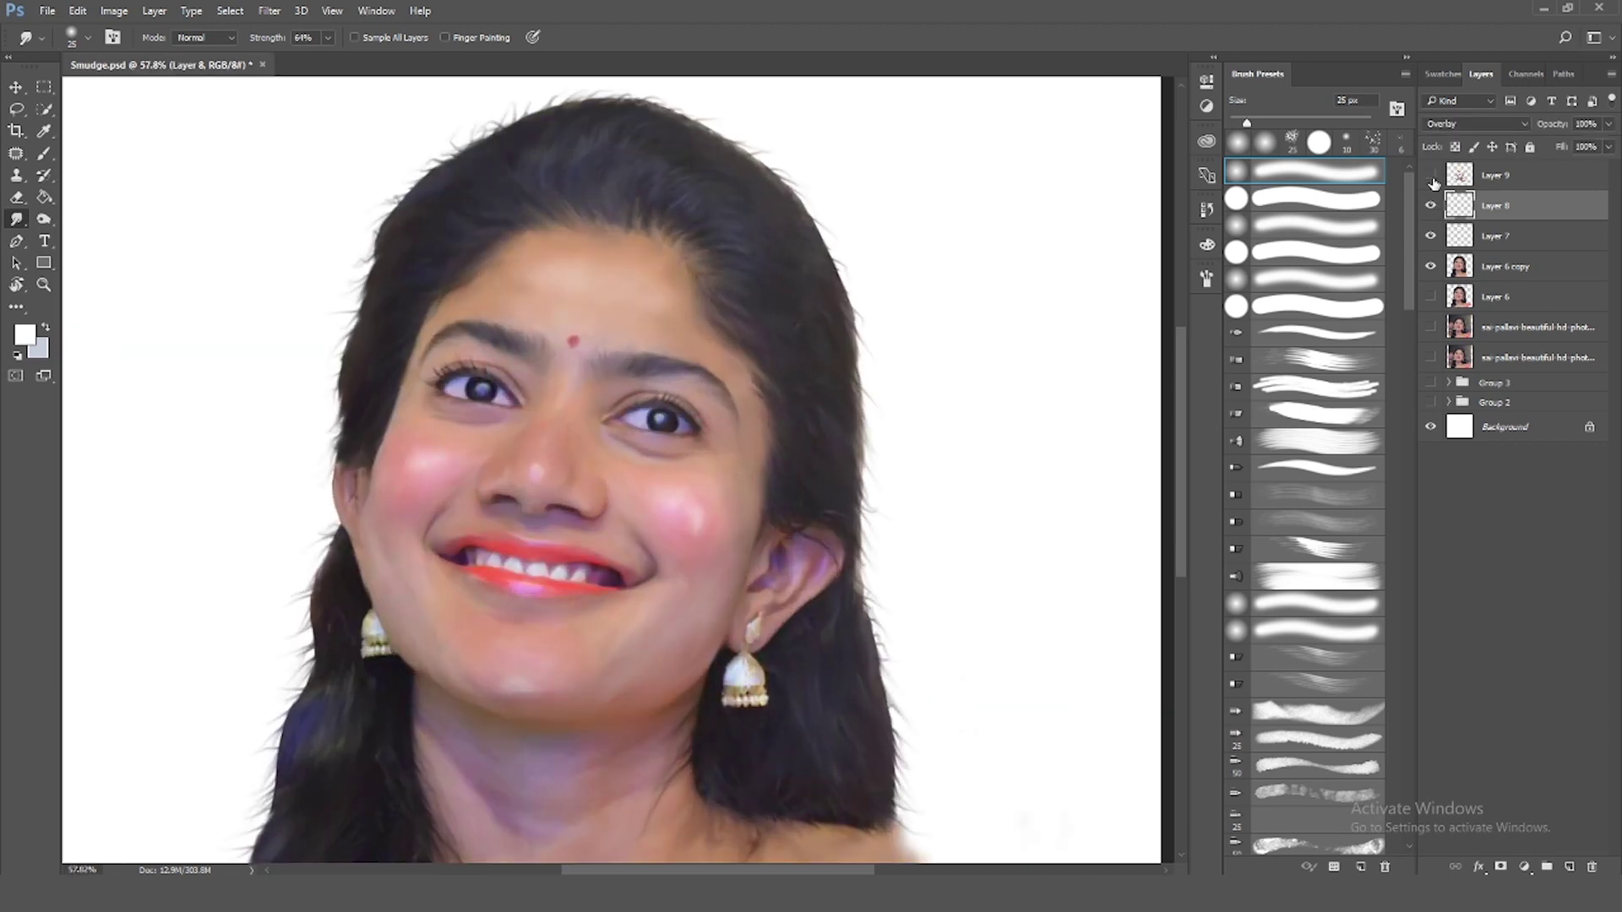
left_click(1432, 178)
key("e")
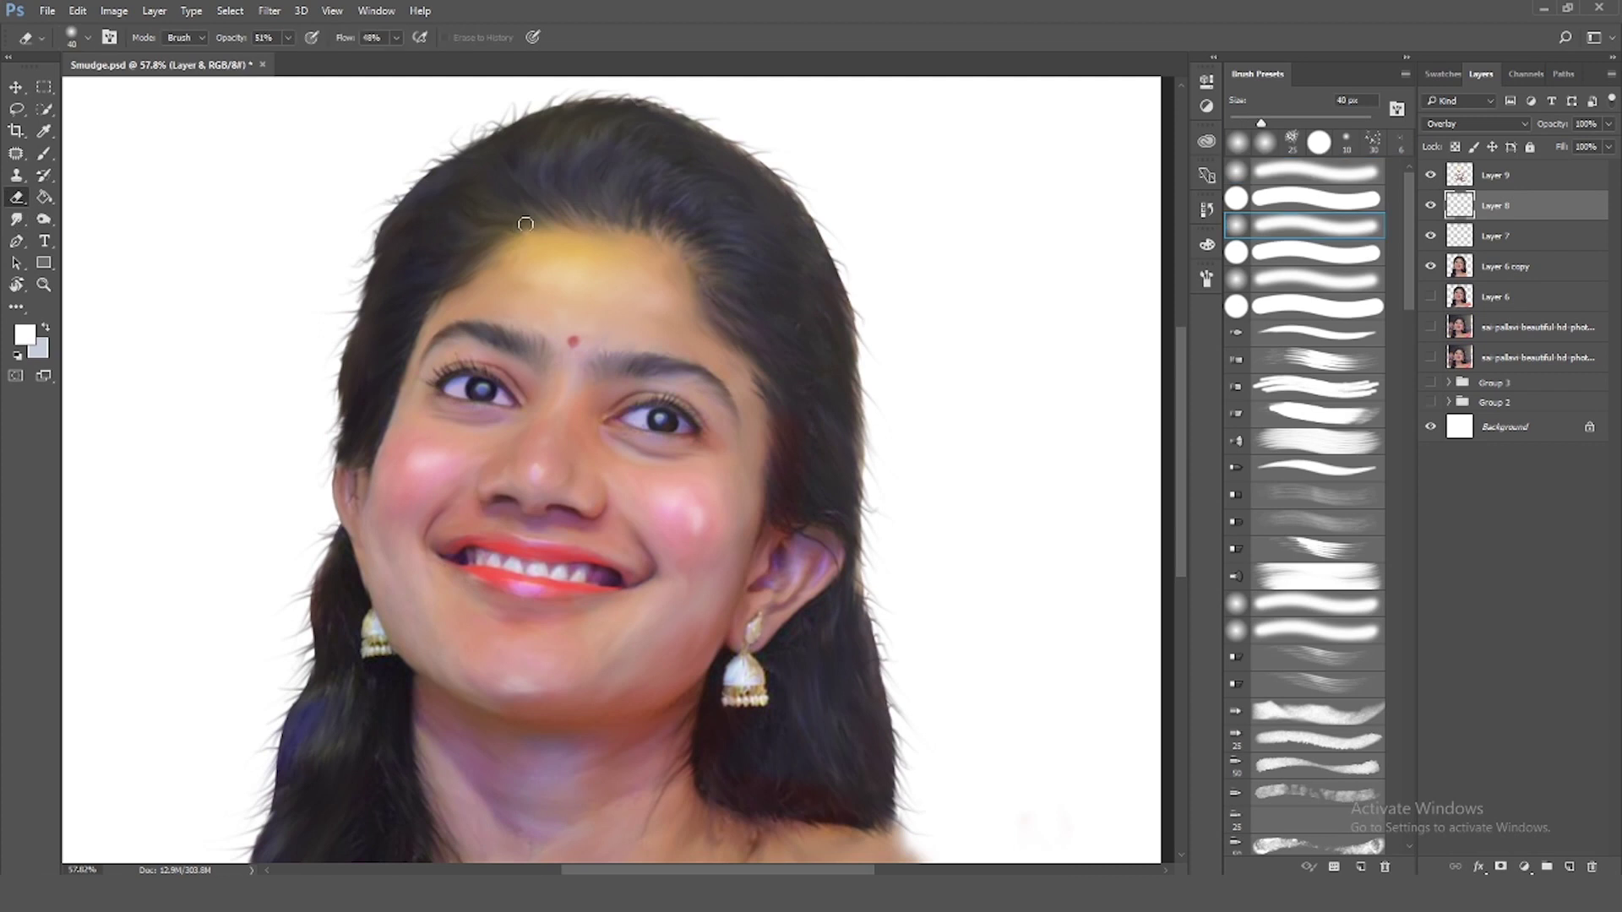
key("alt+bracketright")
key("bracketright")
key("bracketright")
key("bracketright")
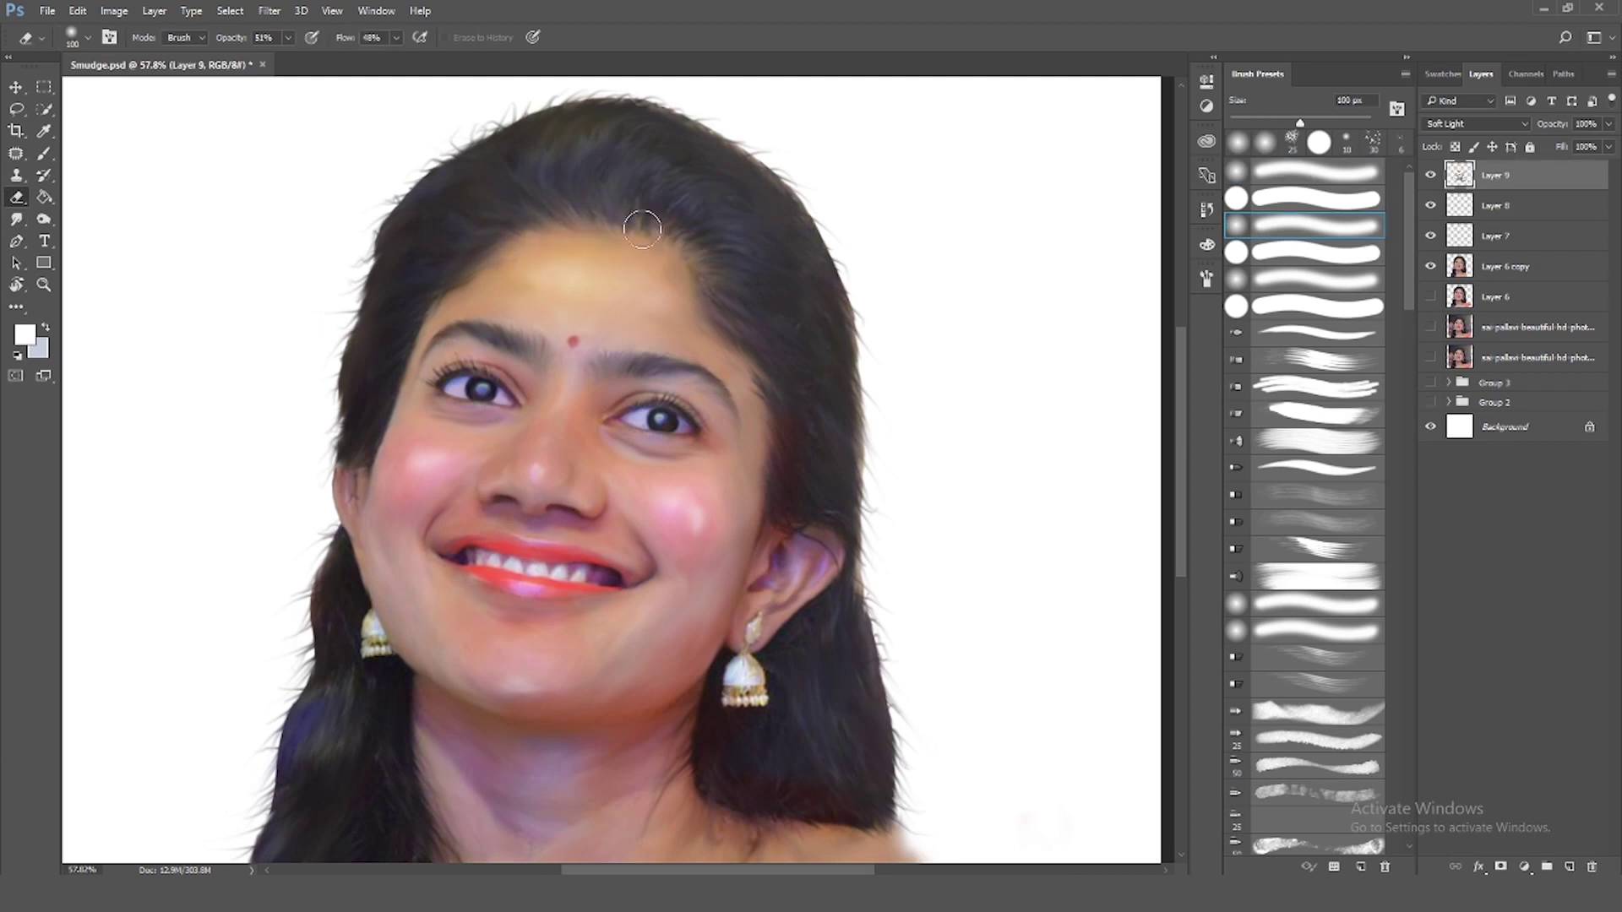
scroll(490, 268, "down", 3)
scroll(711, 514, "up", 1)
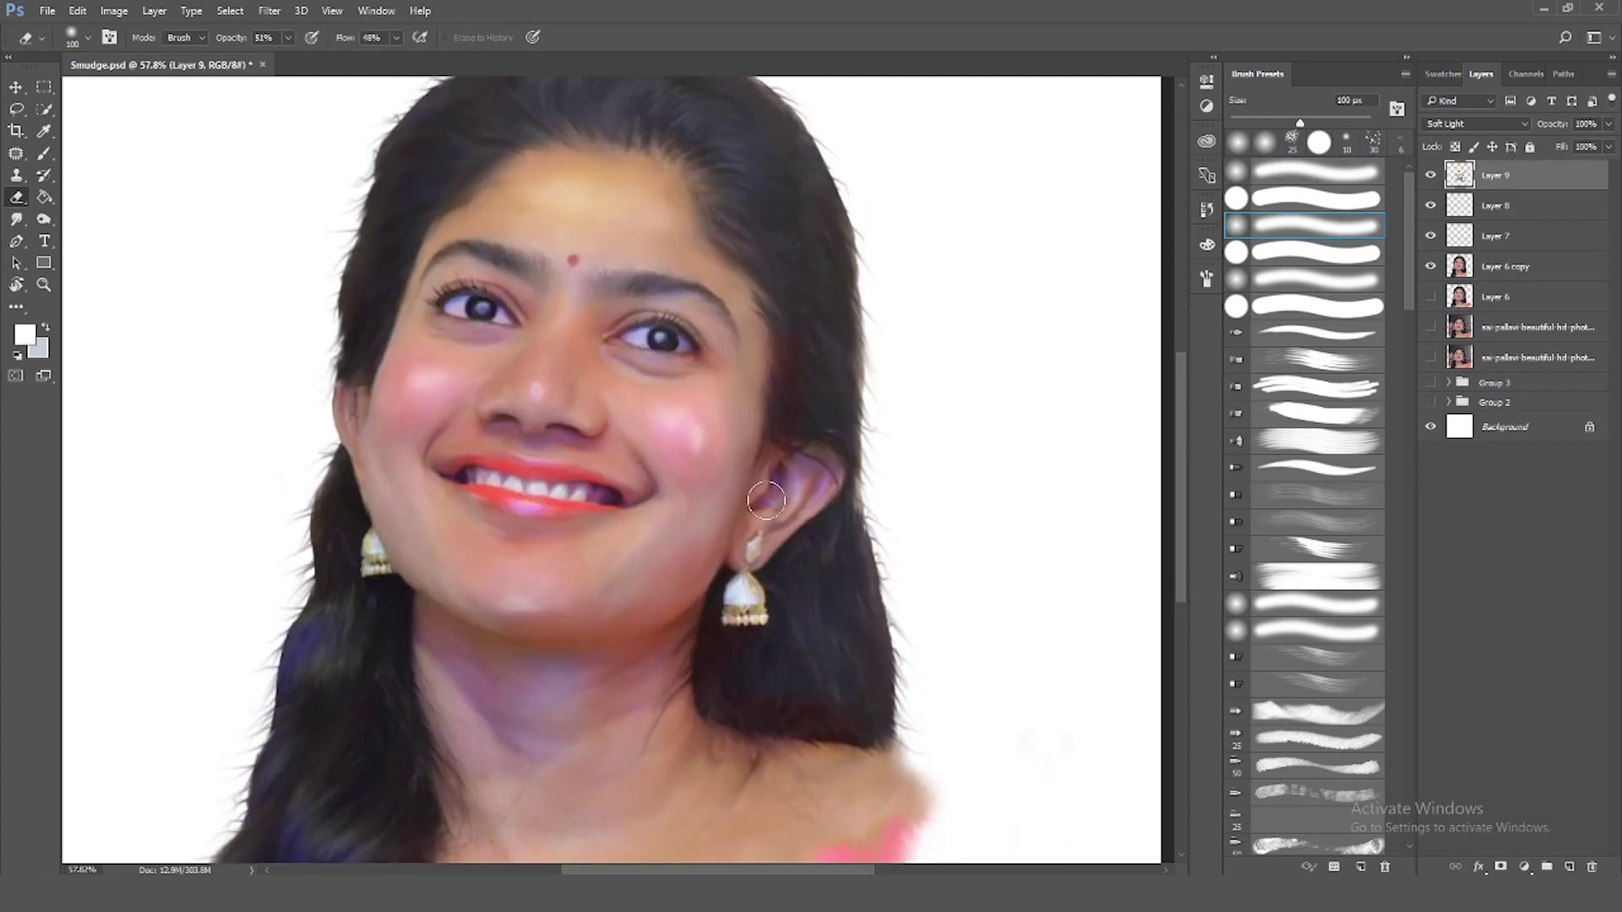
scroll(766, 501, "down", 3)
scroll(718, 503, "down", 2)
scroll(659, 505, "up", 3)
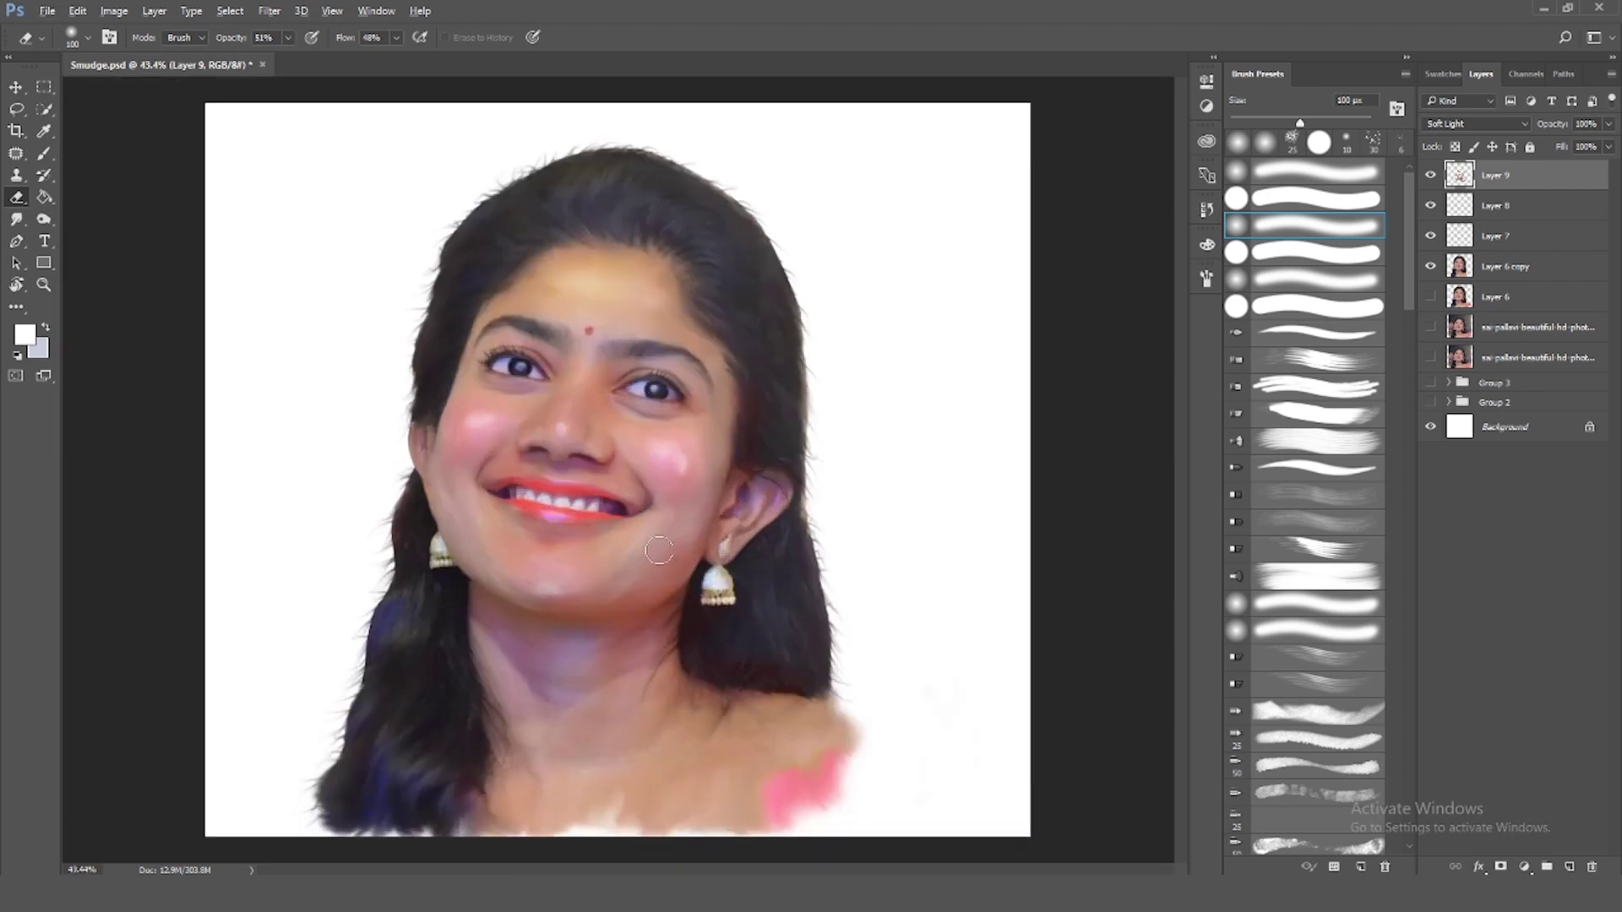
scroll(613, 508, "up", 3)
scroll(614, 508, "down", 1)
scroll(782, 543, "up", 2)
scroll(537, 347, "up", 2)
Sample the bindi's red as the paint colour and select Layer 6 copy
key("b")
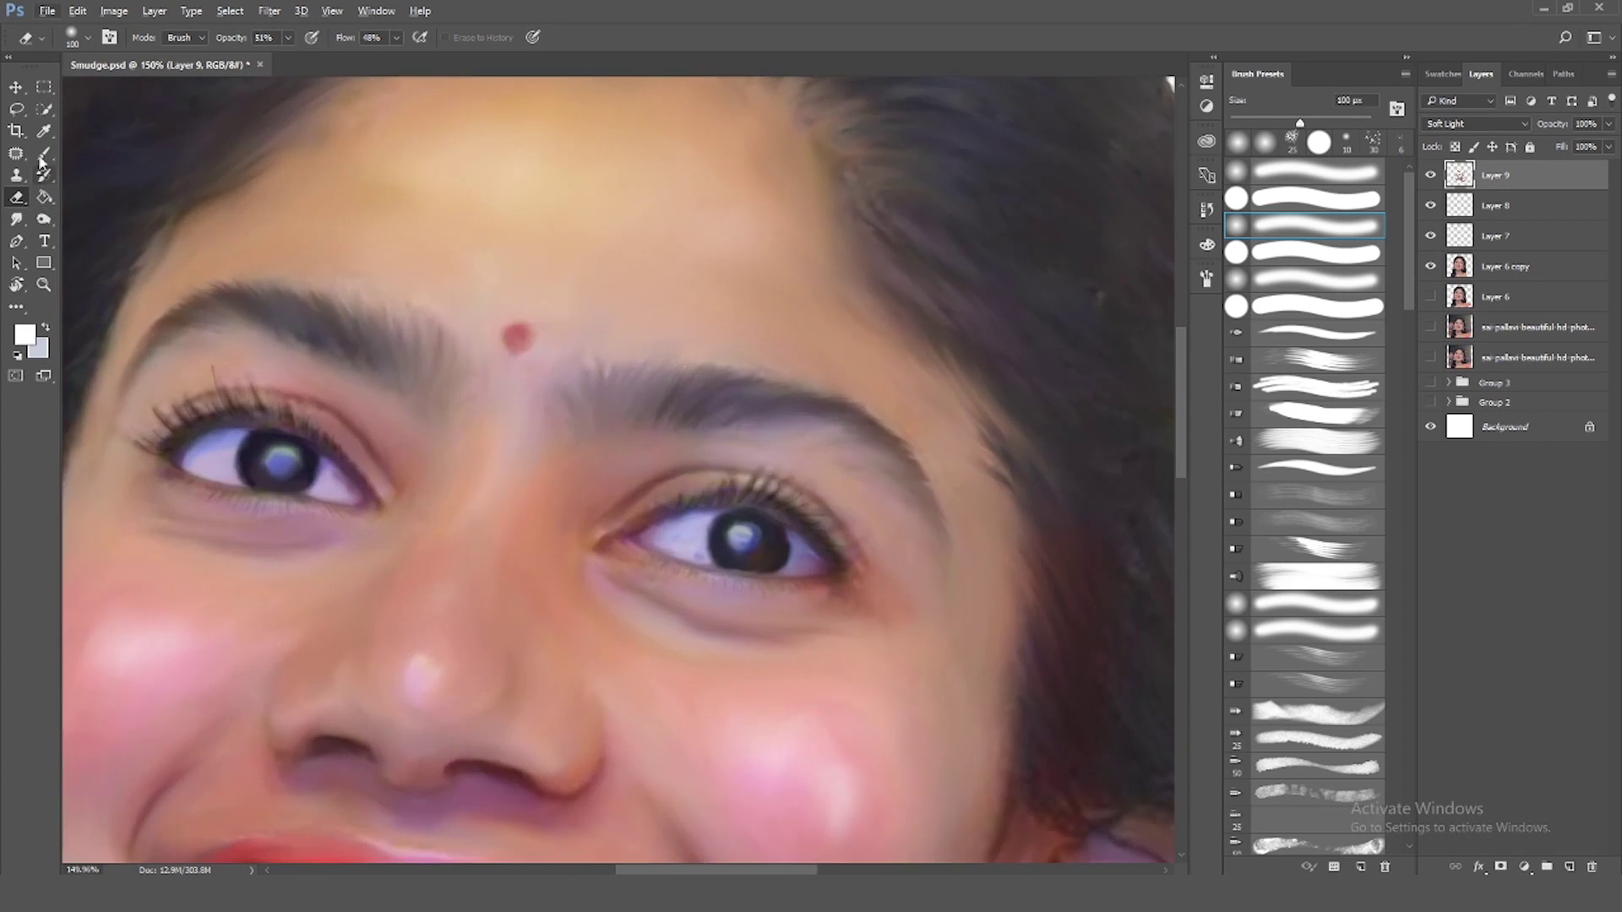
left_click(522, 338, "alt")
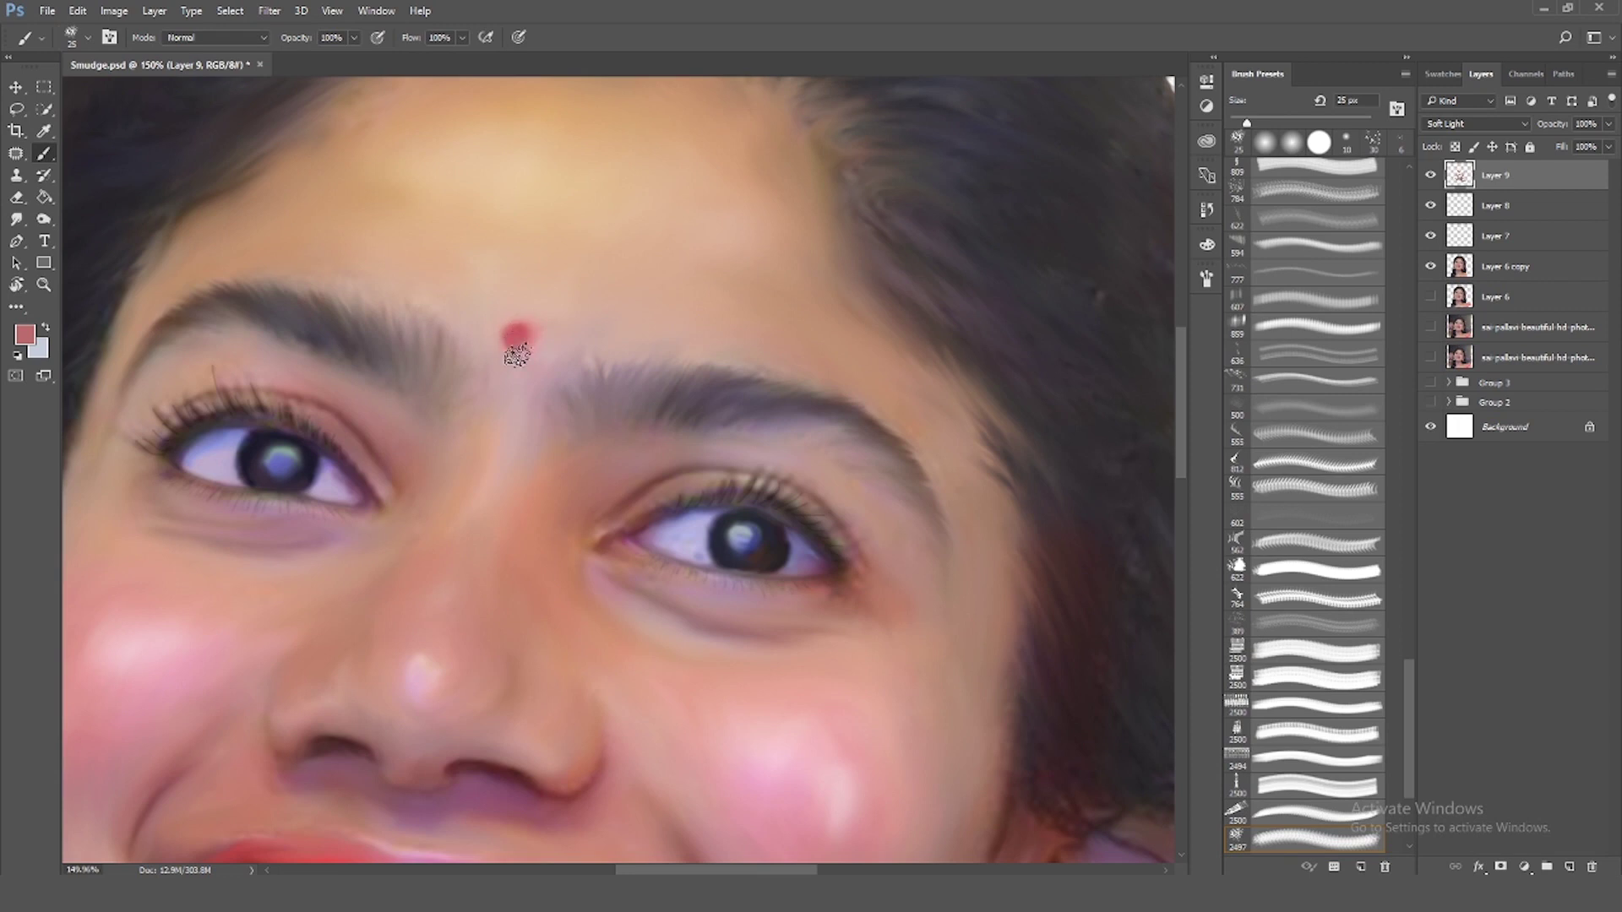
left_click(1500, 265)
key("r")
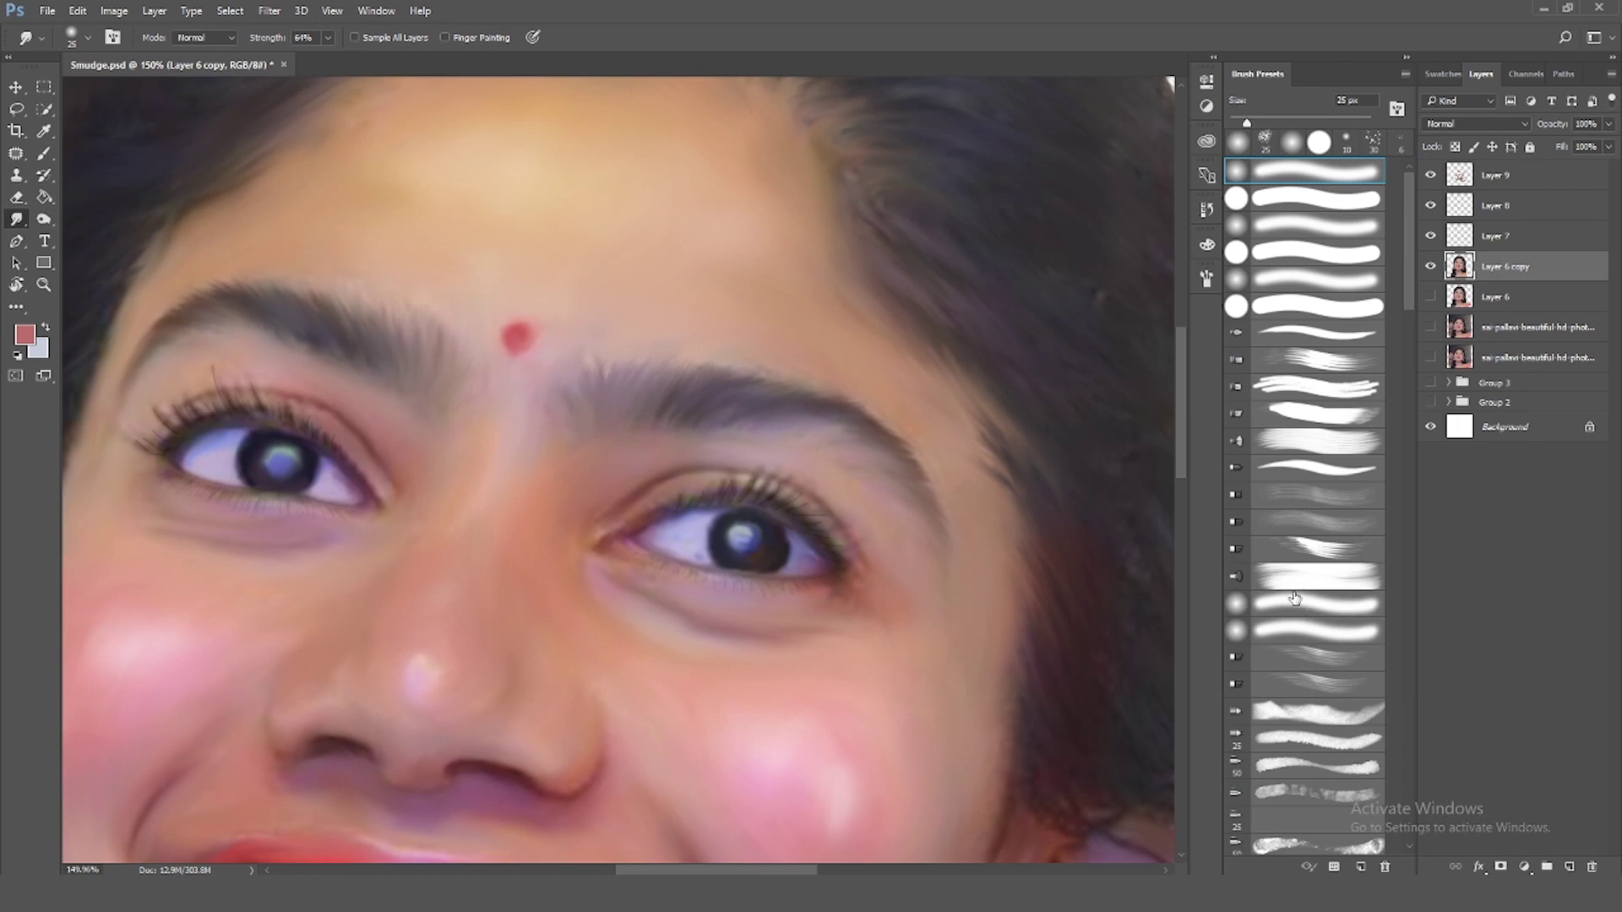
Zoom around the eyes and choose a textured brush for smudging the brows
scroll(1294, 598, "down", 3)
scroll(1294, 598, "down", 3)
scroll(1294, 598, "down", 3)
scroll(613, 435, "down", 5)
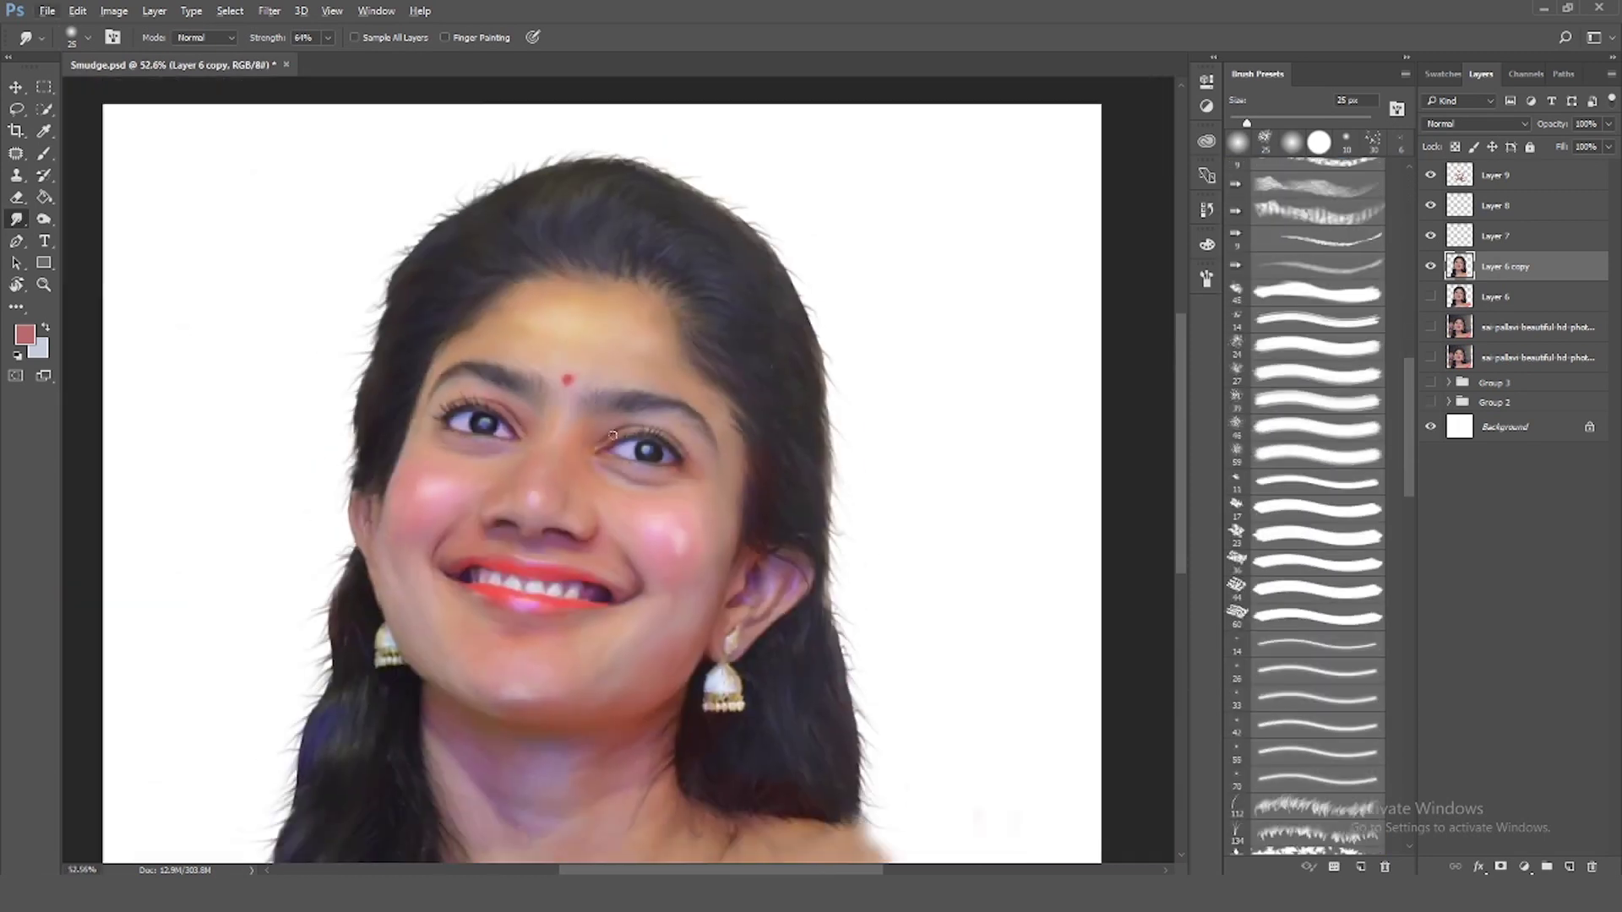
scroll(613, 435, "up", 5)
scroll(1318, 592, "down", 5)
scroll(1318, 591, "down", 5)
left_click(1305, 680)
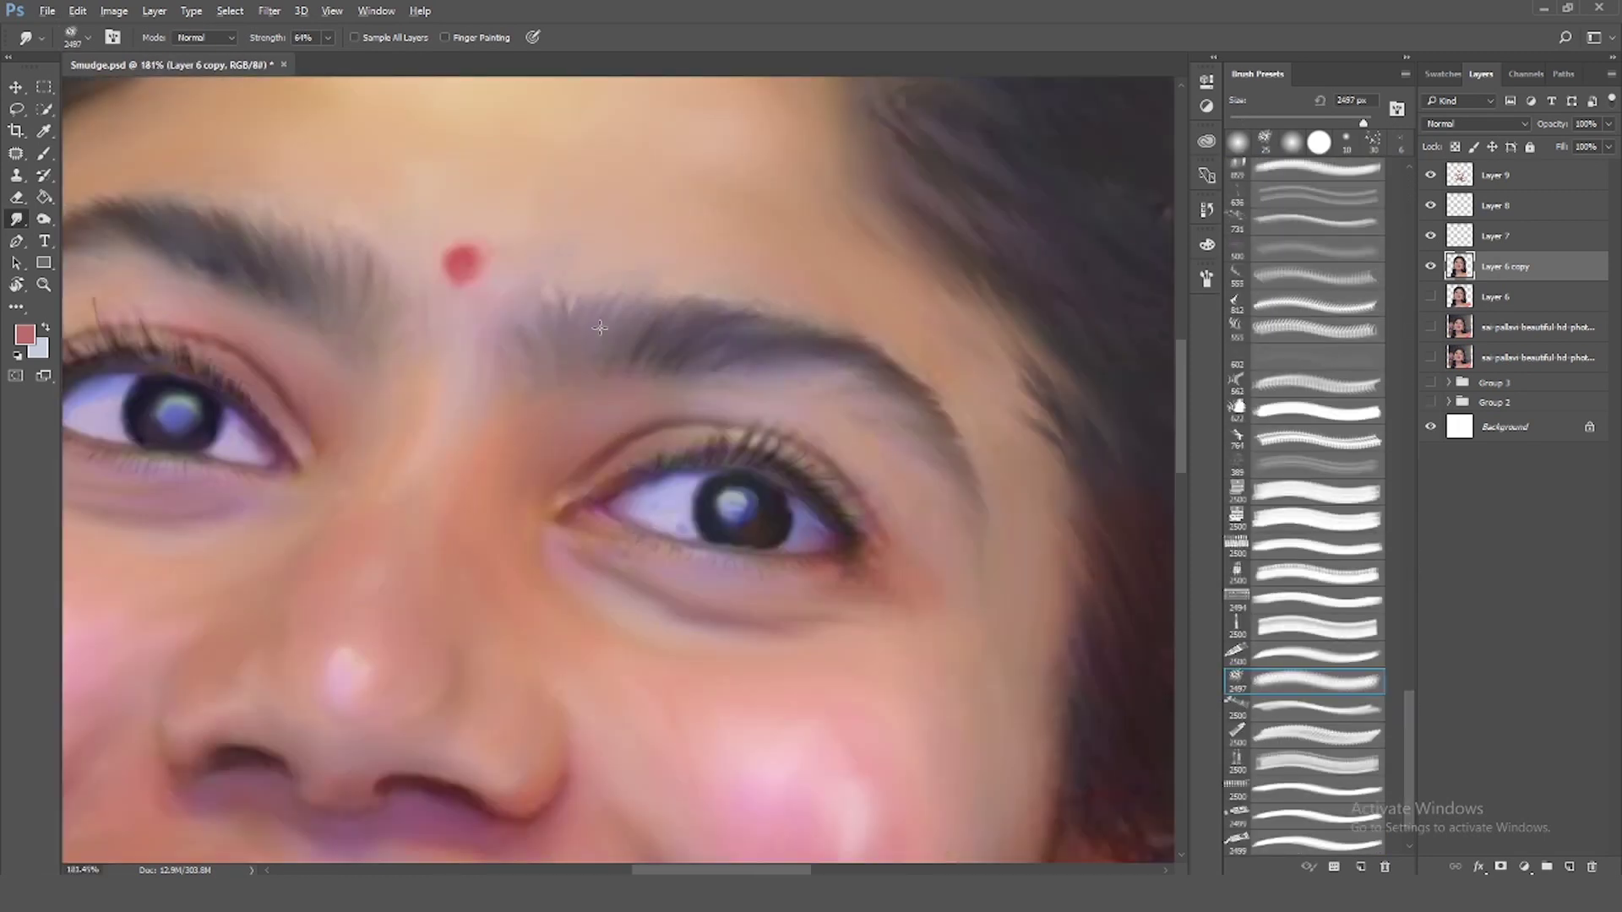
scroll(600, 327, "up", 1)
Set black as the painting colour and zoom in and out to check the softened eyes and brows
key("i")
left_click(25, 334)
key("Return")
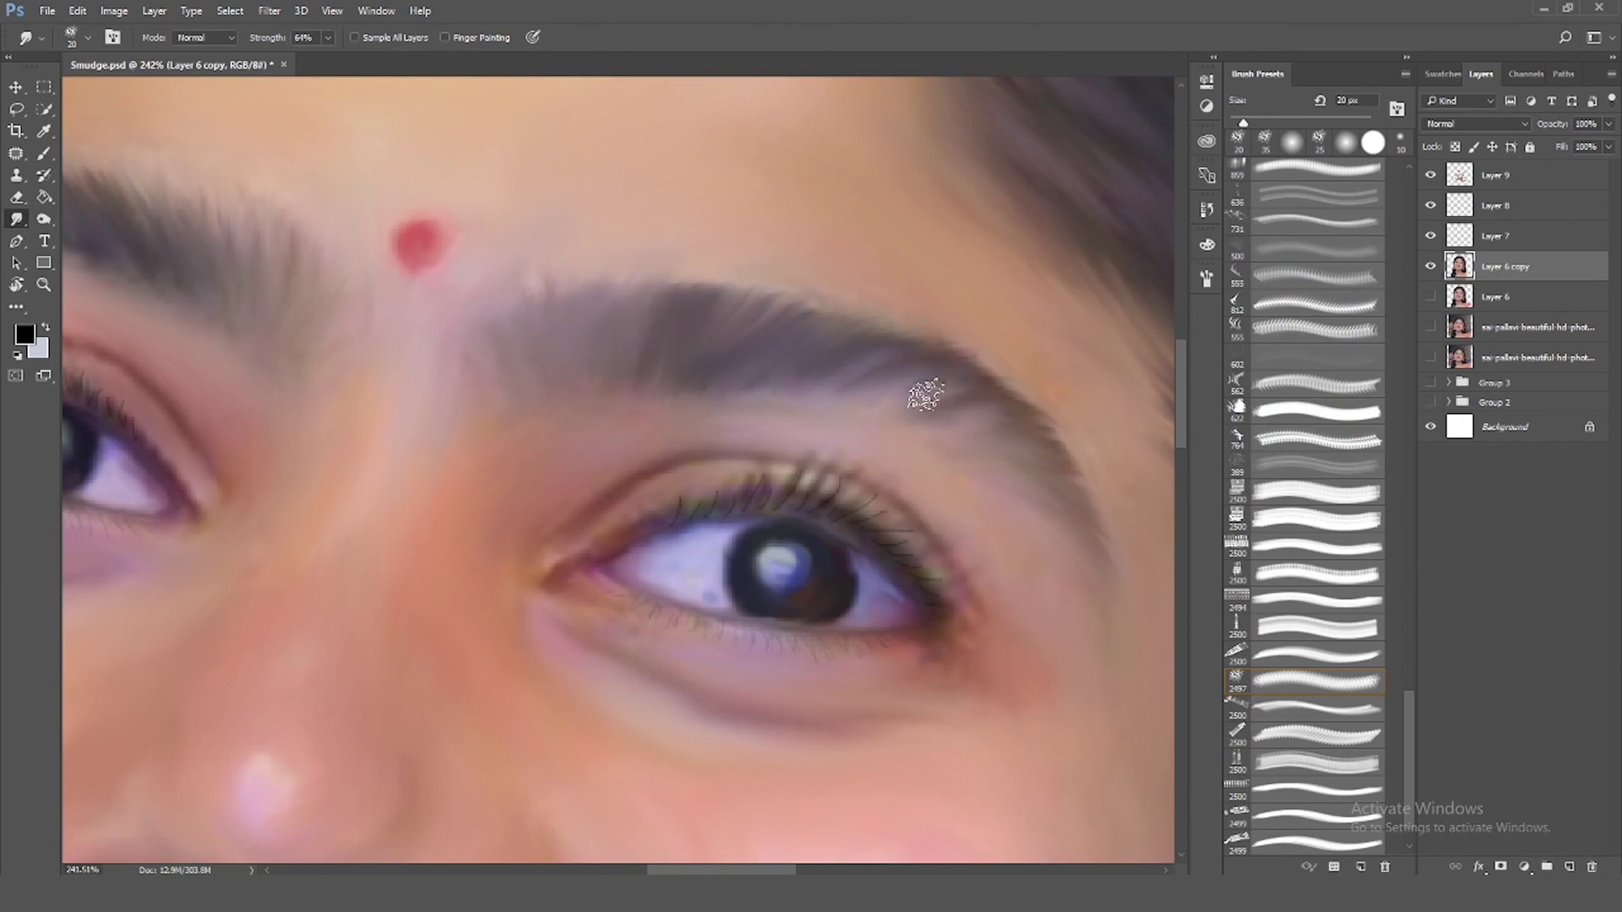
scroll(925, 395, "down", 1)
scroll(725, 363, "down", 2)
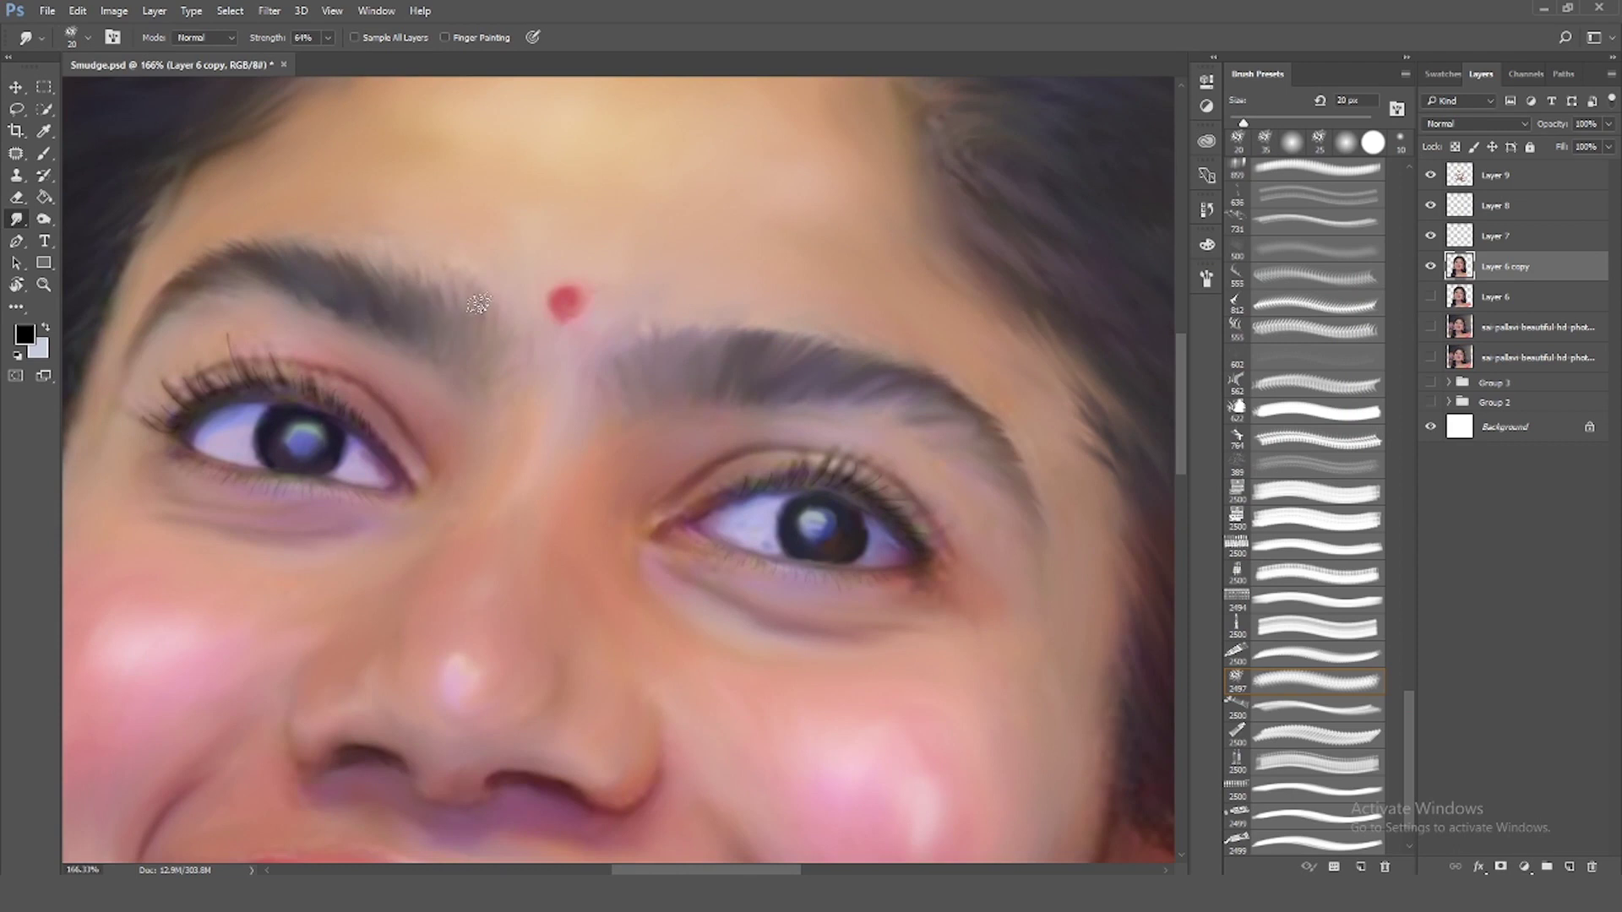
scroll(208, 267, "down", 3)
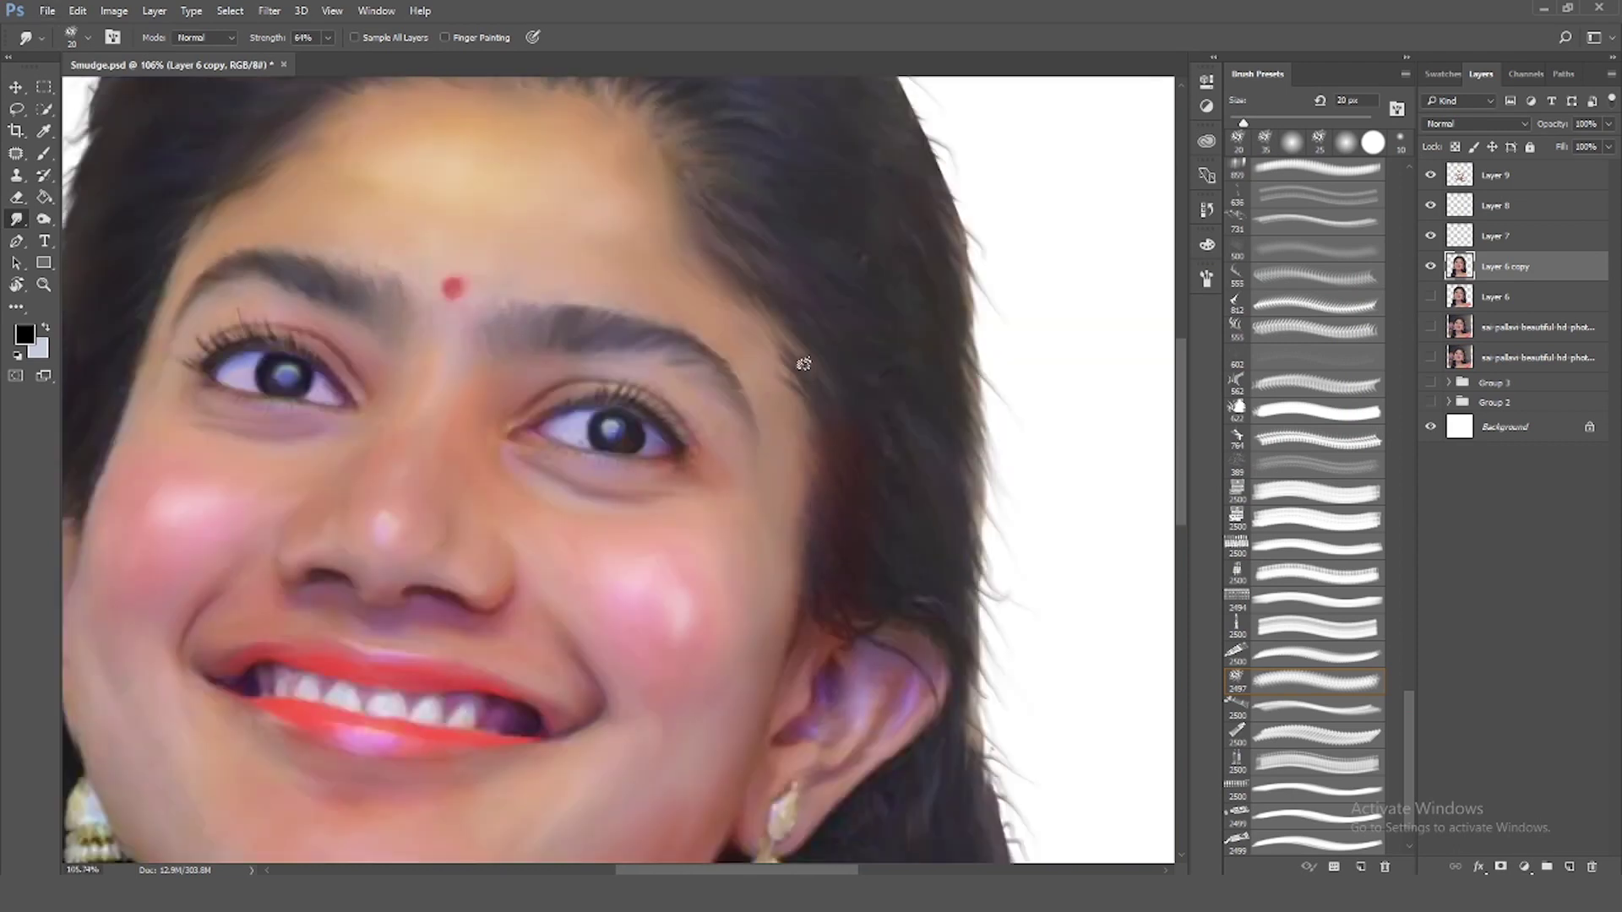
scroll(201, 252, "up", 1)
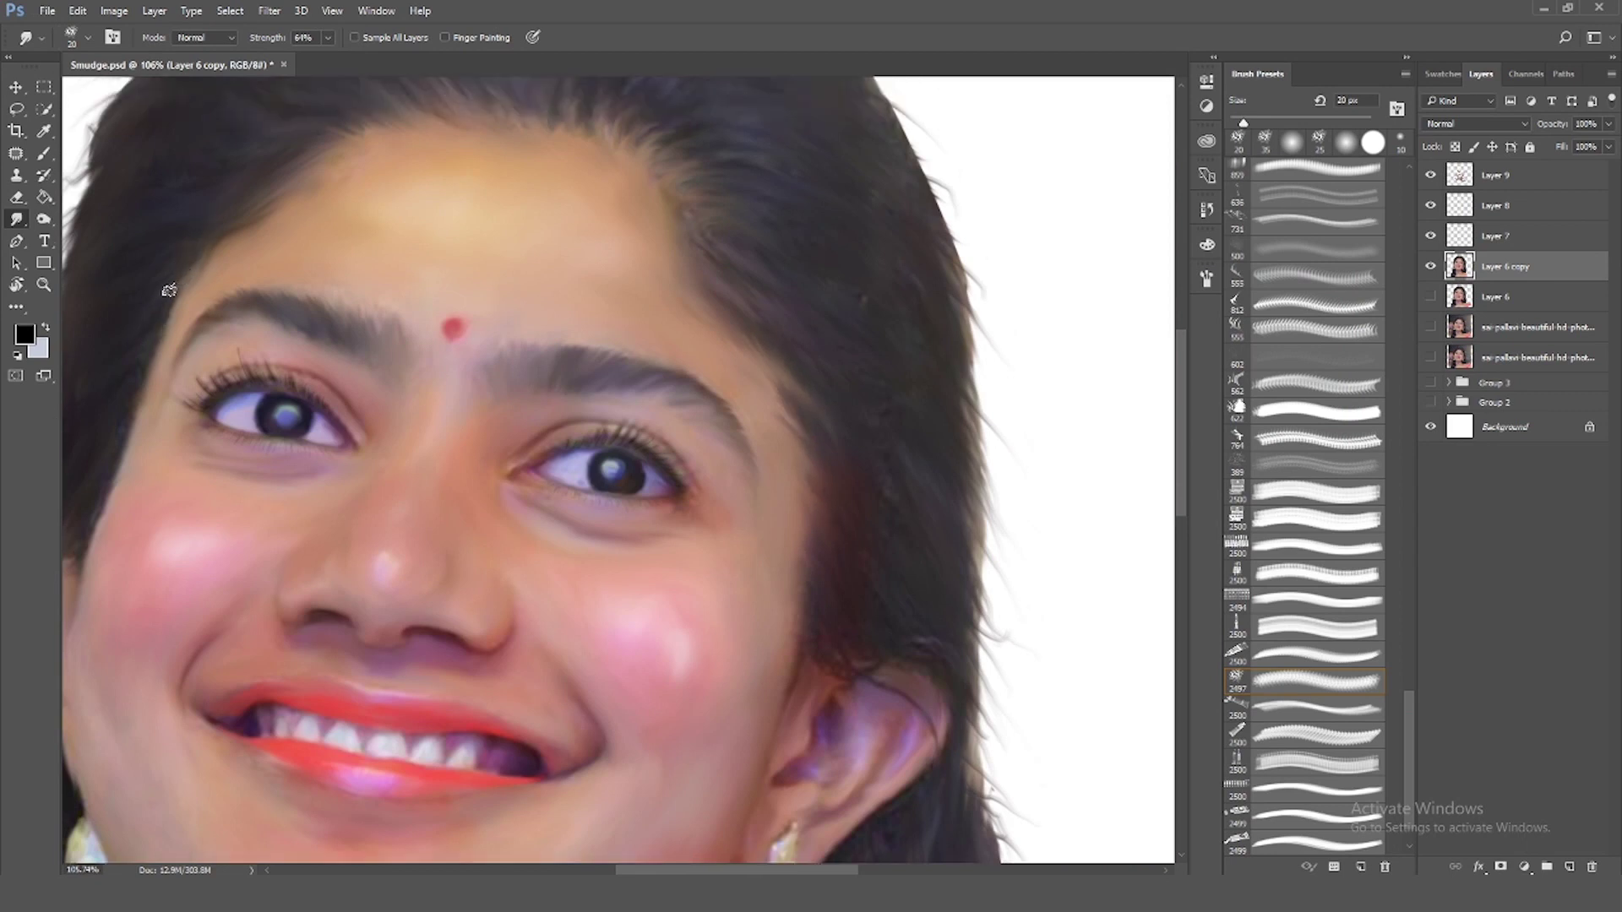
scroll(169, 289, "down", 5)
scroll(406, 321, "up", 5)
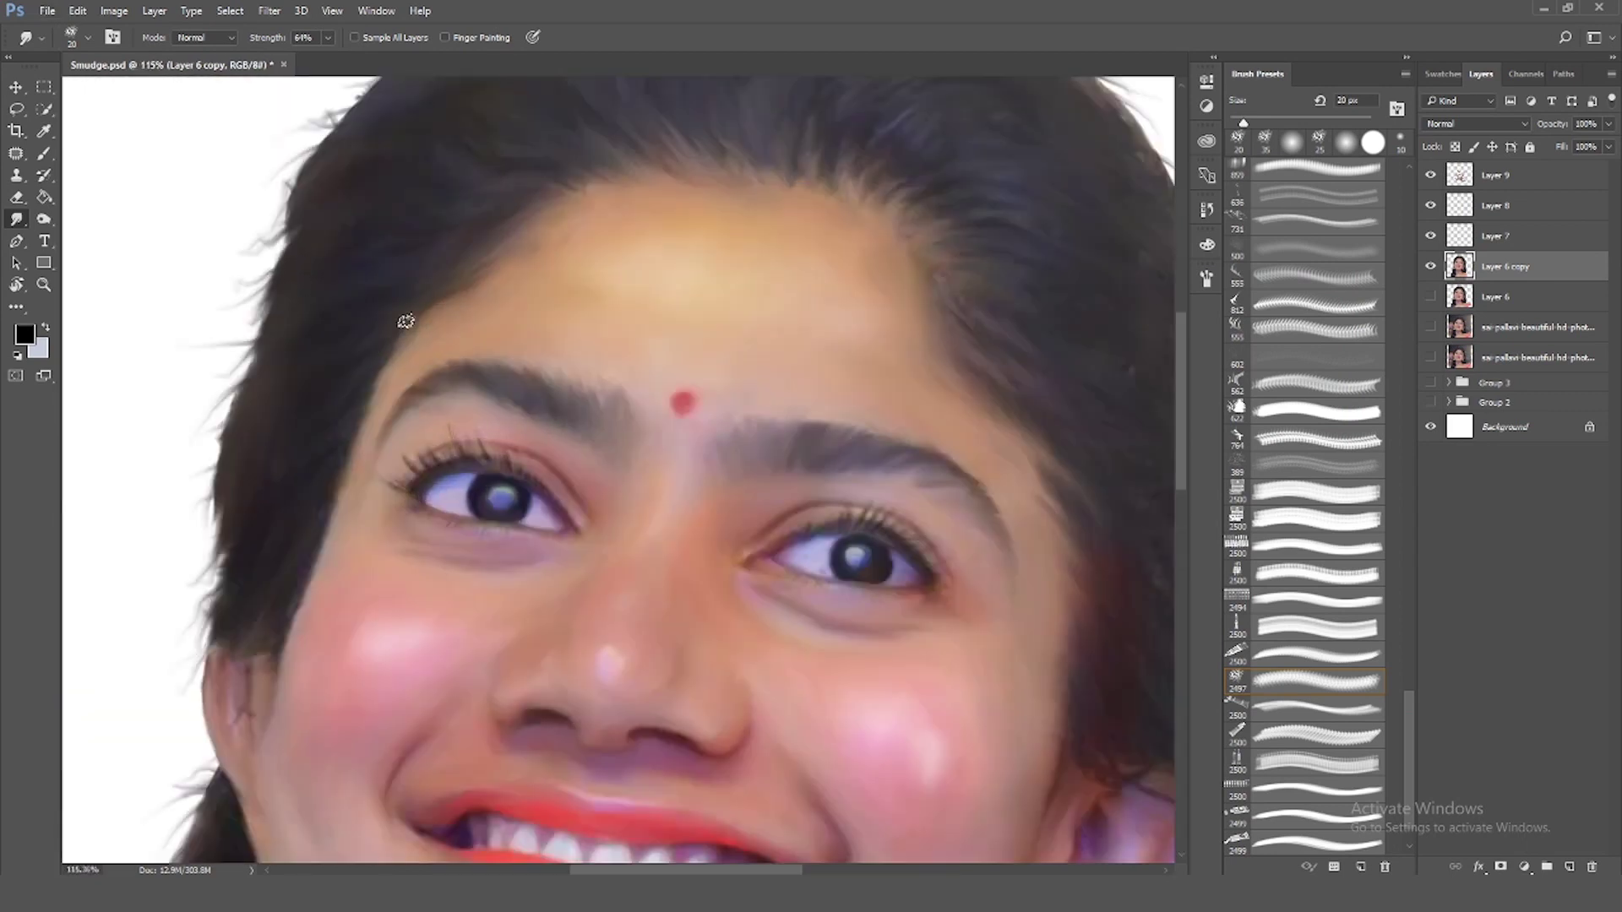
scroll(363, 384, "down", 3)
scroll(498, 431, "up", 6)
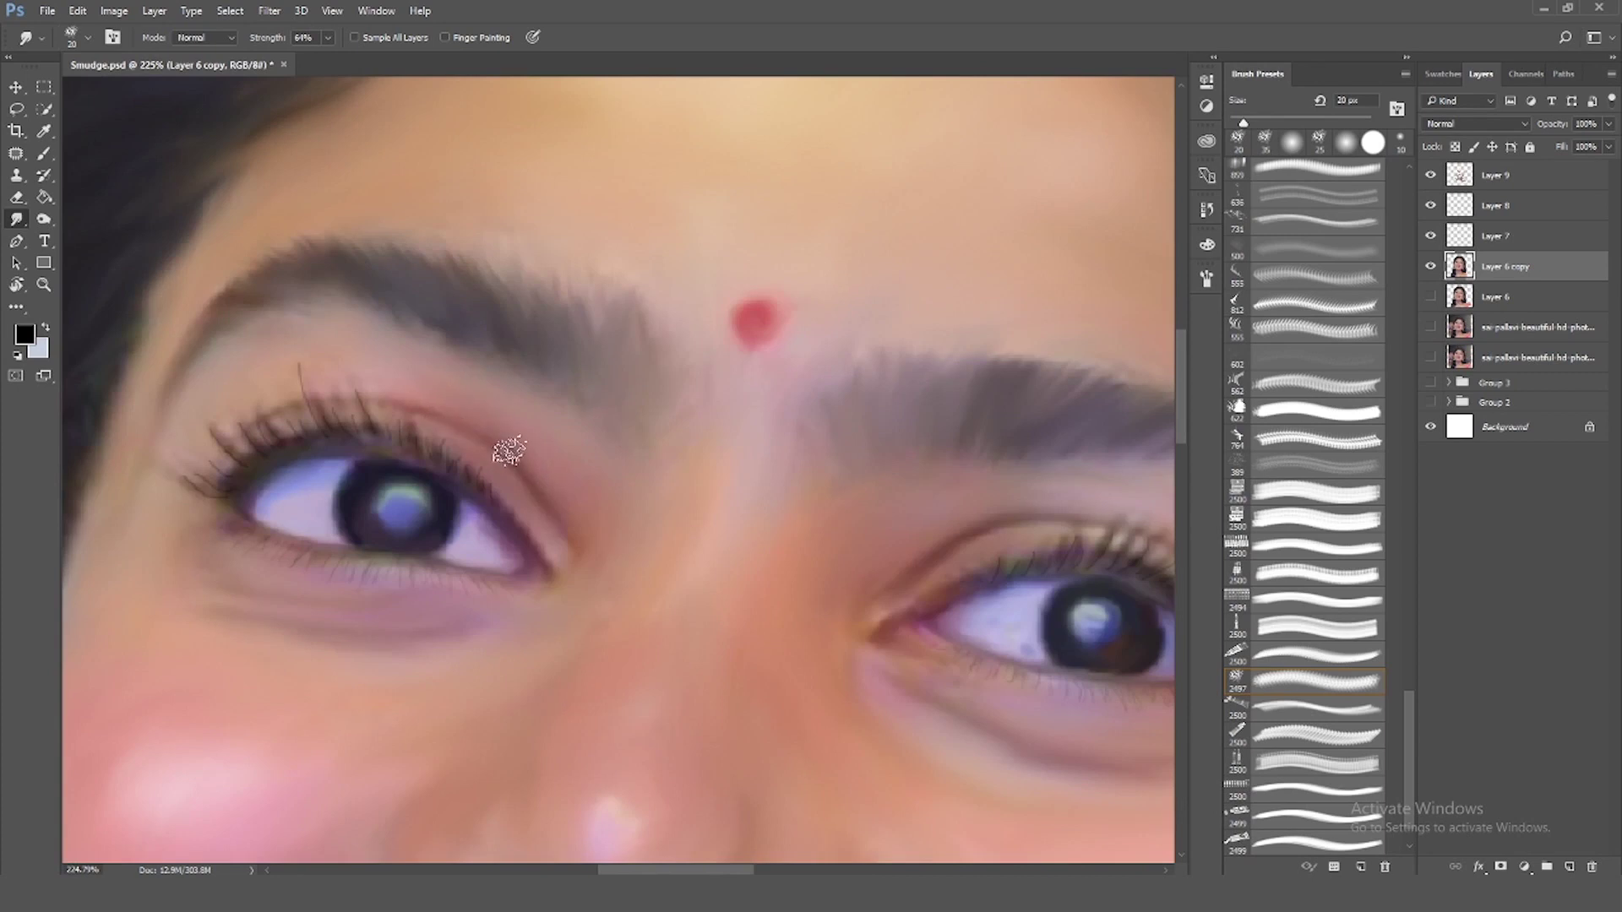
scroll(592, 473, "down", 2)
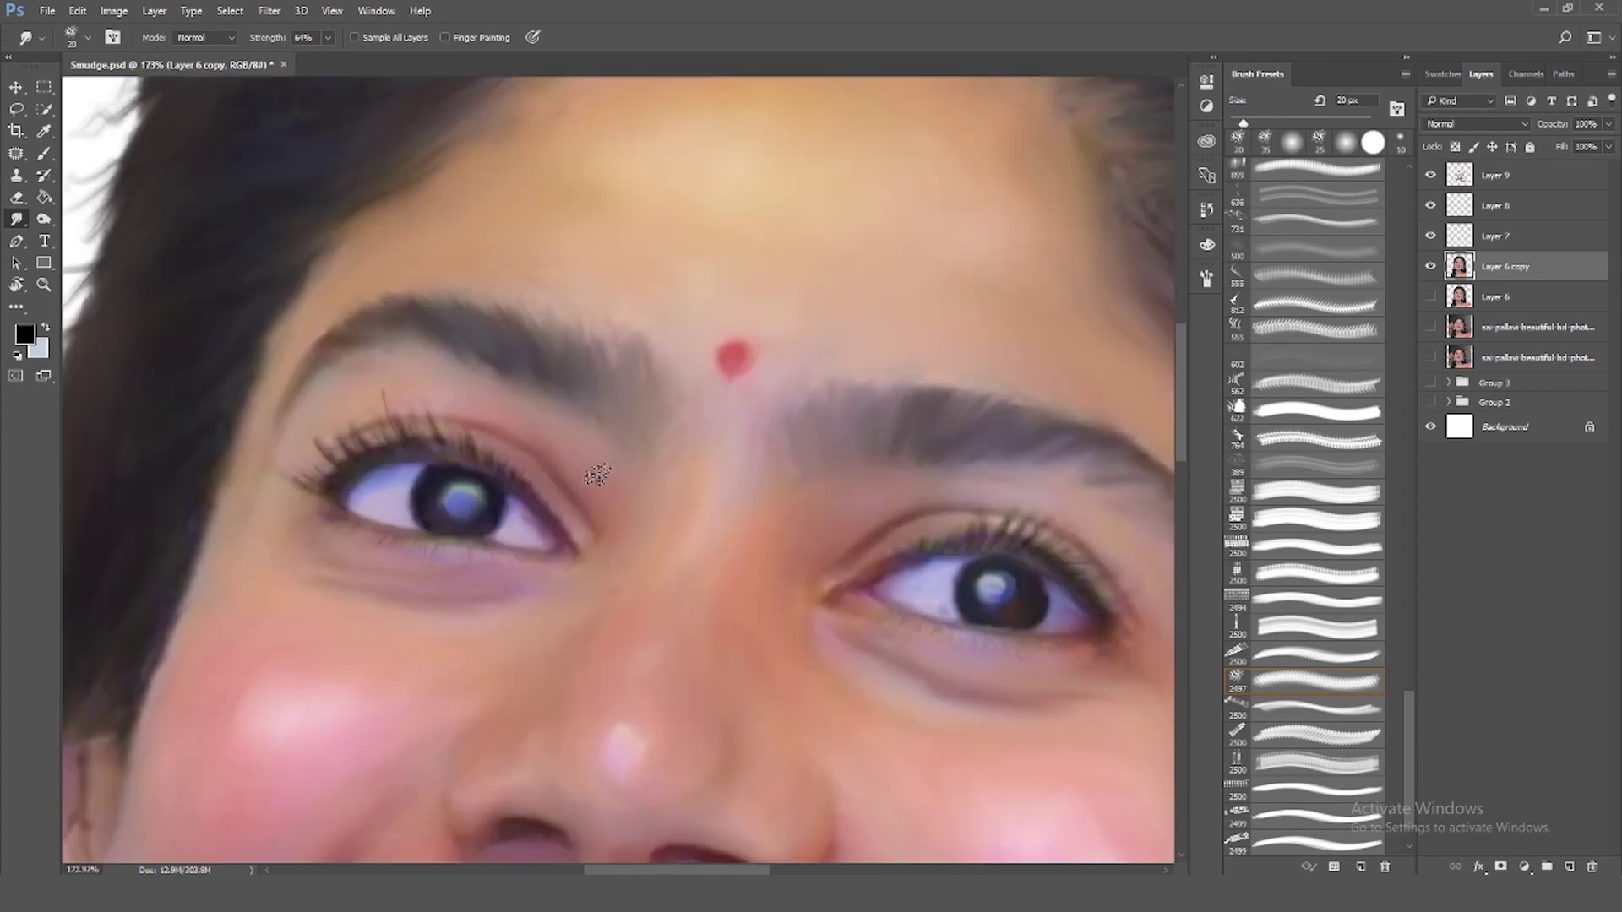
scroll(588, 502, "down", 3)
scroll(596, 532, "down", 2)
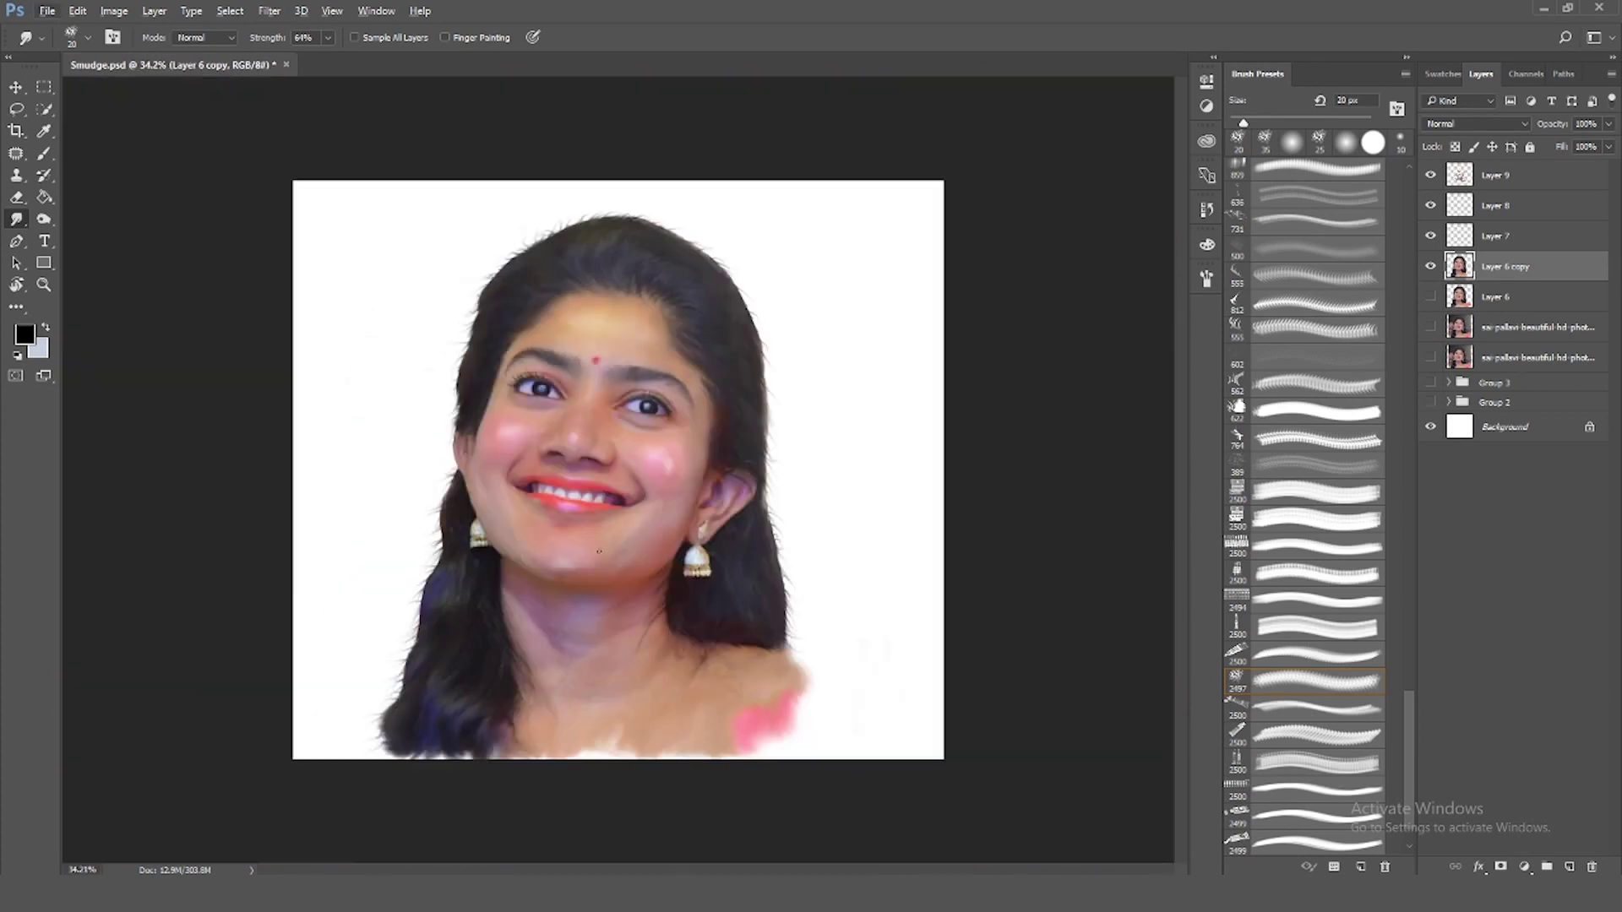
Smudge the shoulder edge, scale Layers 9–6 to about 94%, and add empty Layer 10
key("bracketright")
key("bracketright")
key("bracketright")
mouse_move(802, 738)
left_mouse_down()
mouse_move(579, 767)
mouse_move(422, 756)
mouse_move(714, 779)
left_mouse_up()
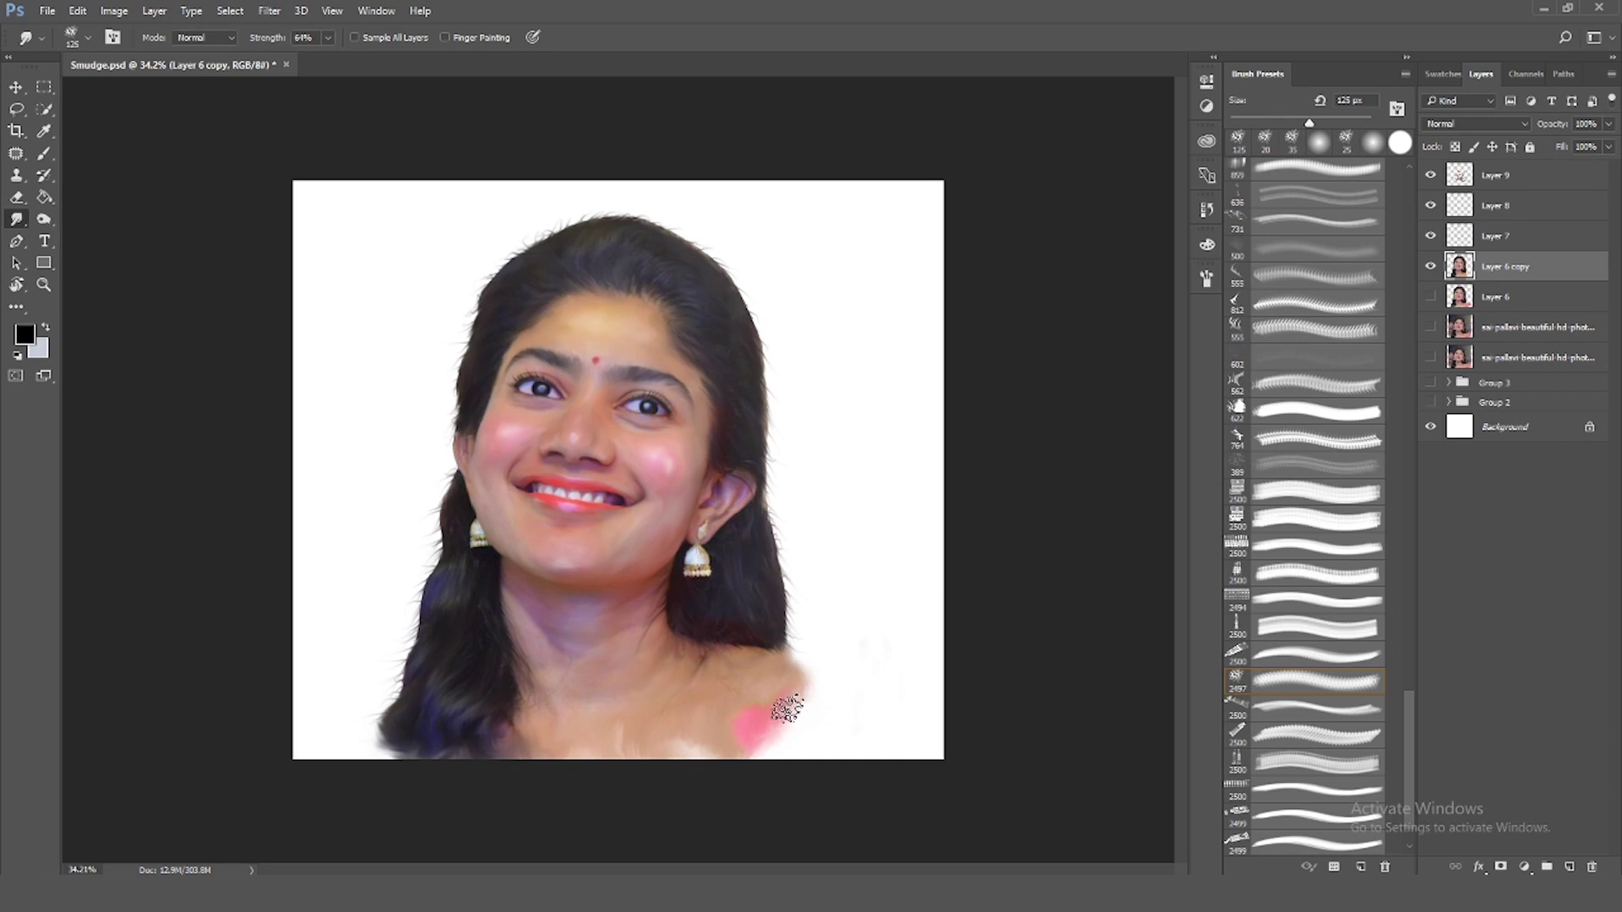
left_click(1515, 177)
left_click(1521, 294, "shift")
key("ctrl+t")
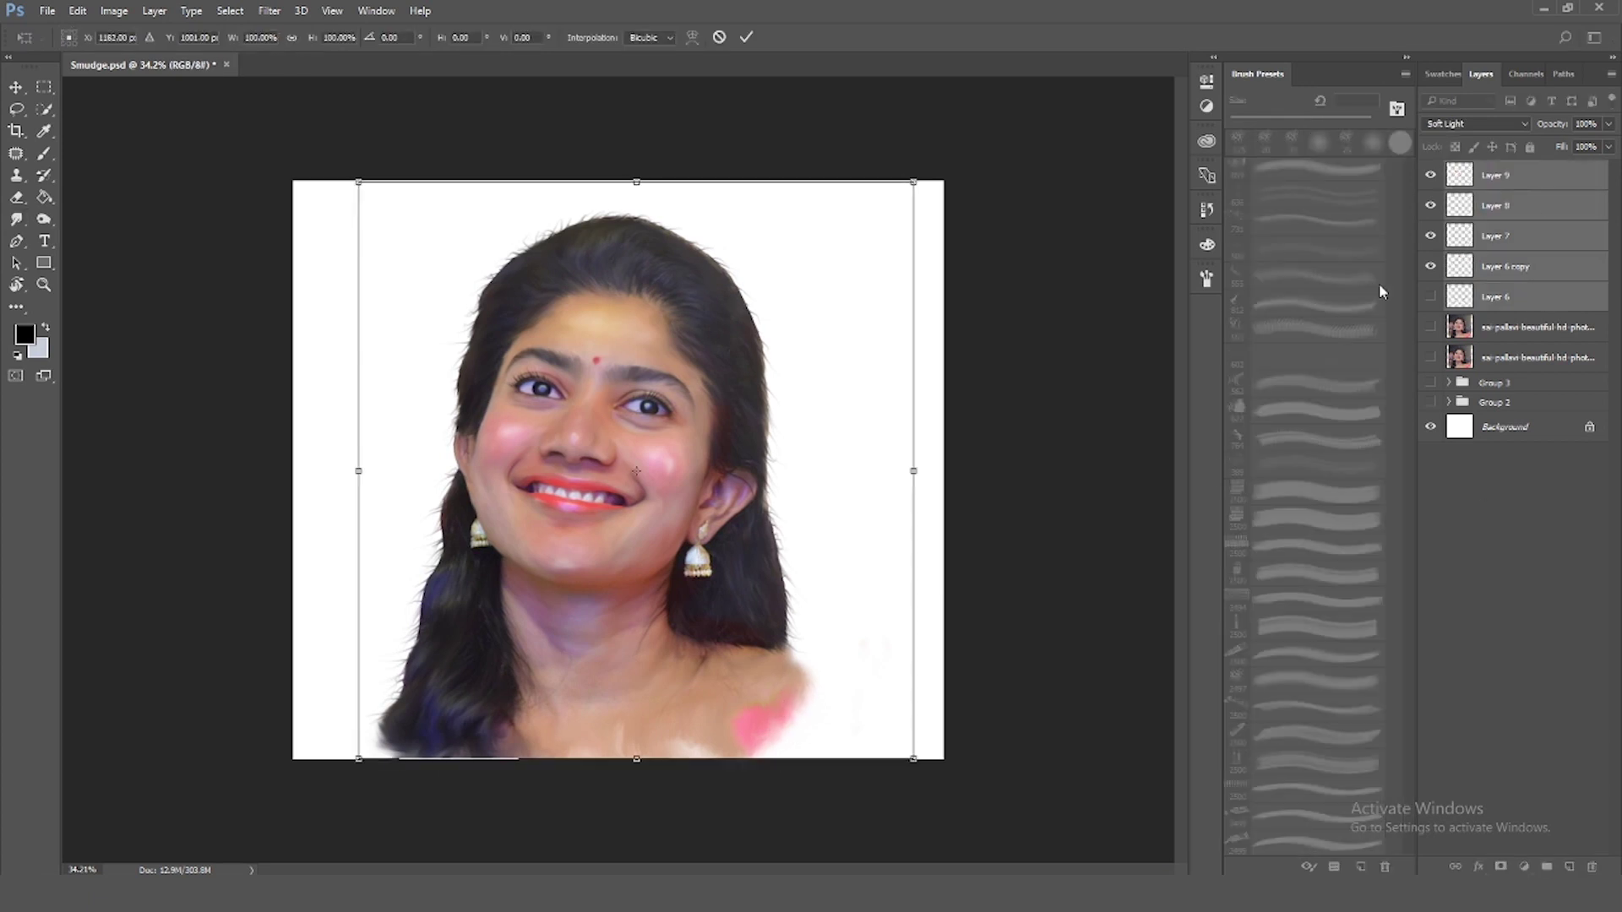
left_click_drag(922, 175, 908, 181)
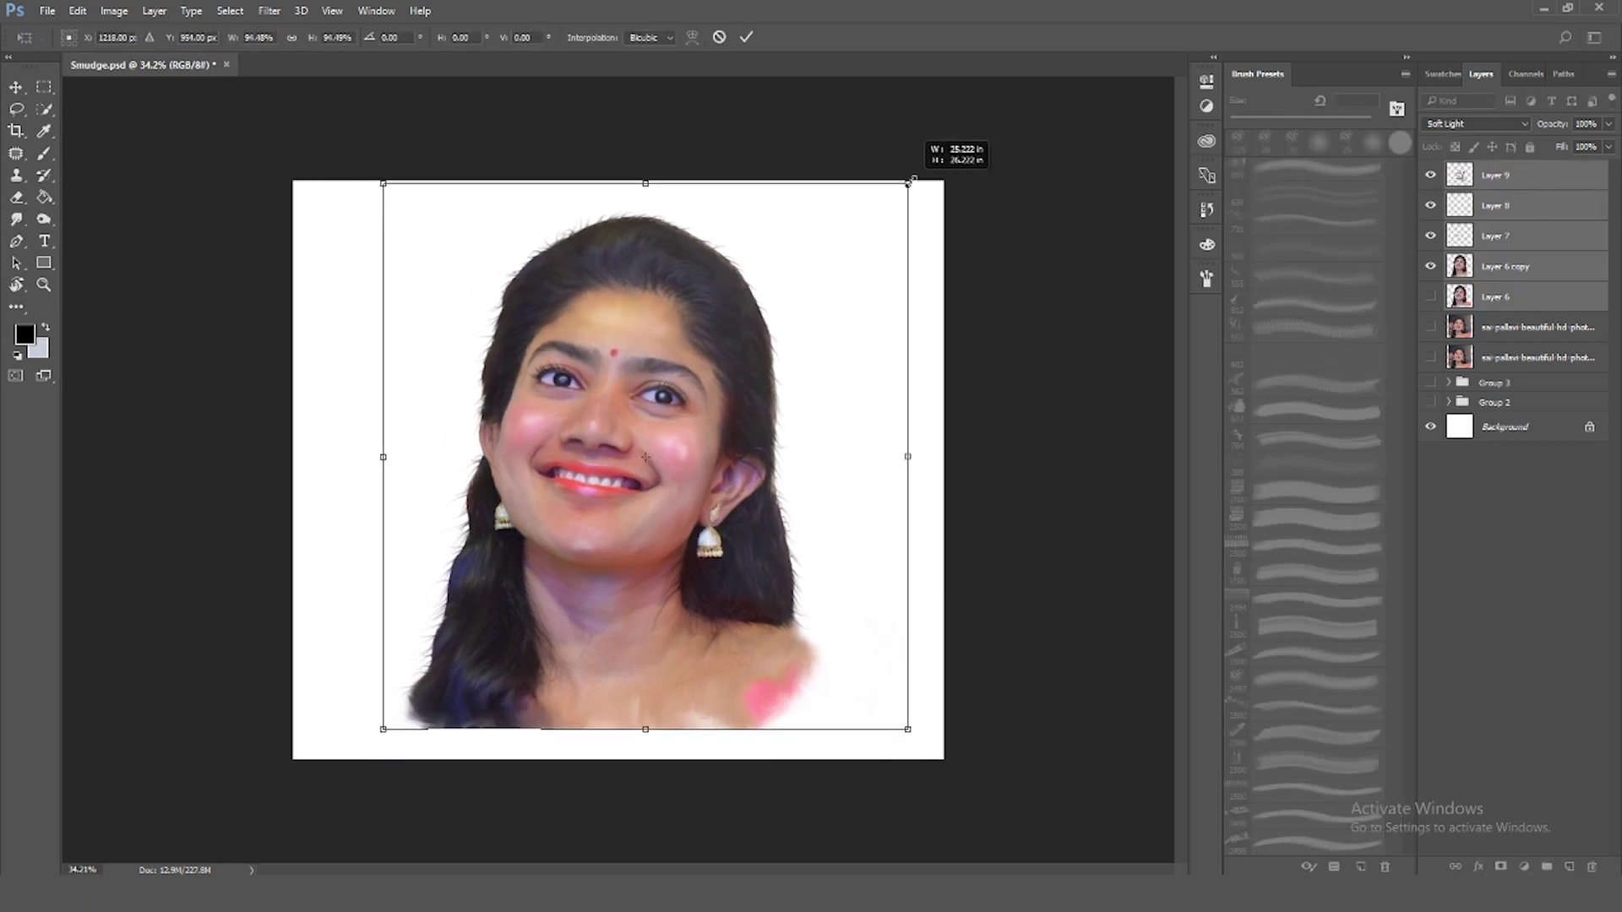
left_click(746, 36)
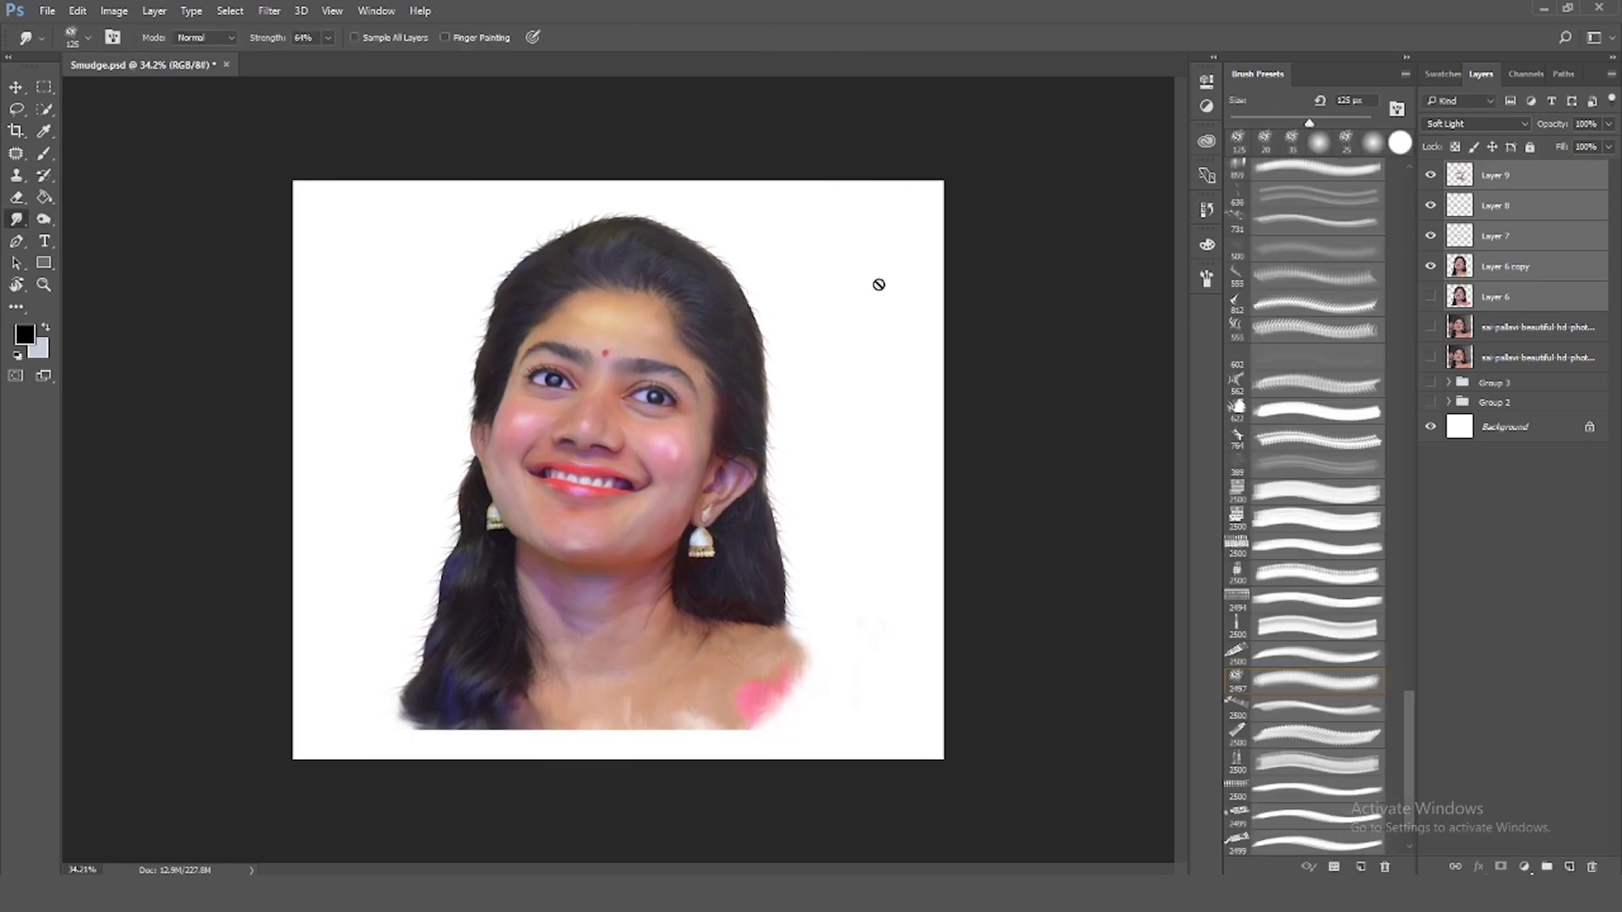
left_click(1569, 867)
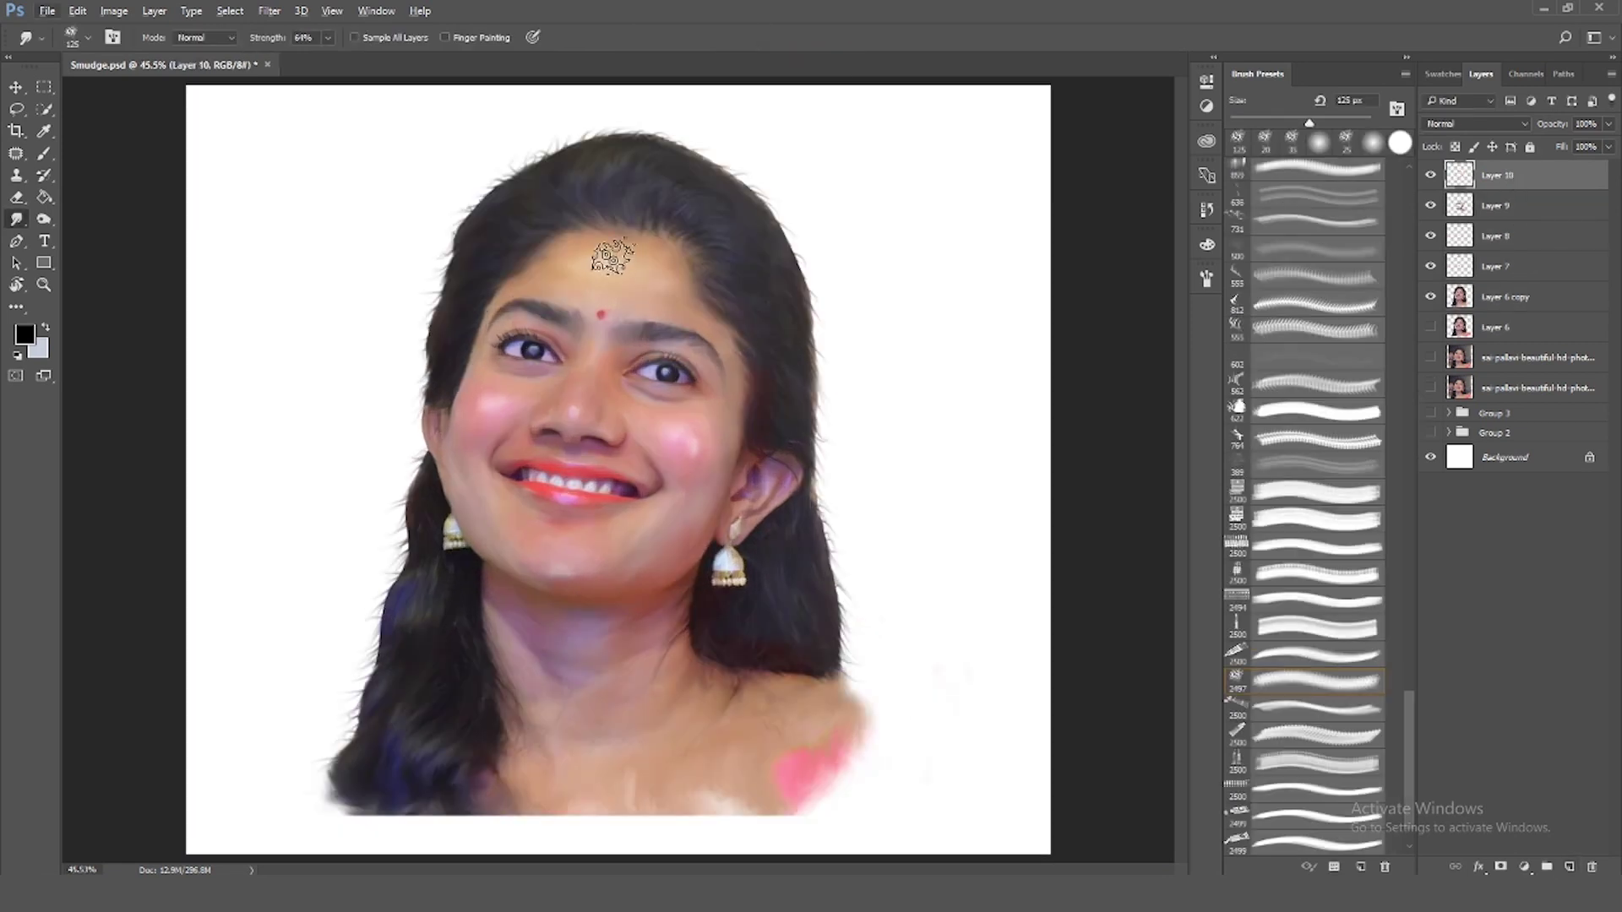
Set a bright blue foreground colour with a large soft round brush
key("ctrl+0")
key("b")
left_click(19, 336)
left_click_drag(1358, 383, 1358, 333)
left_click(1329, 268)
key("Return")
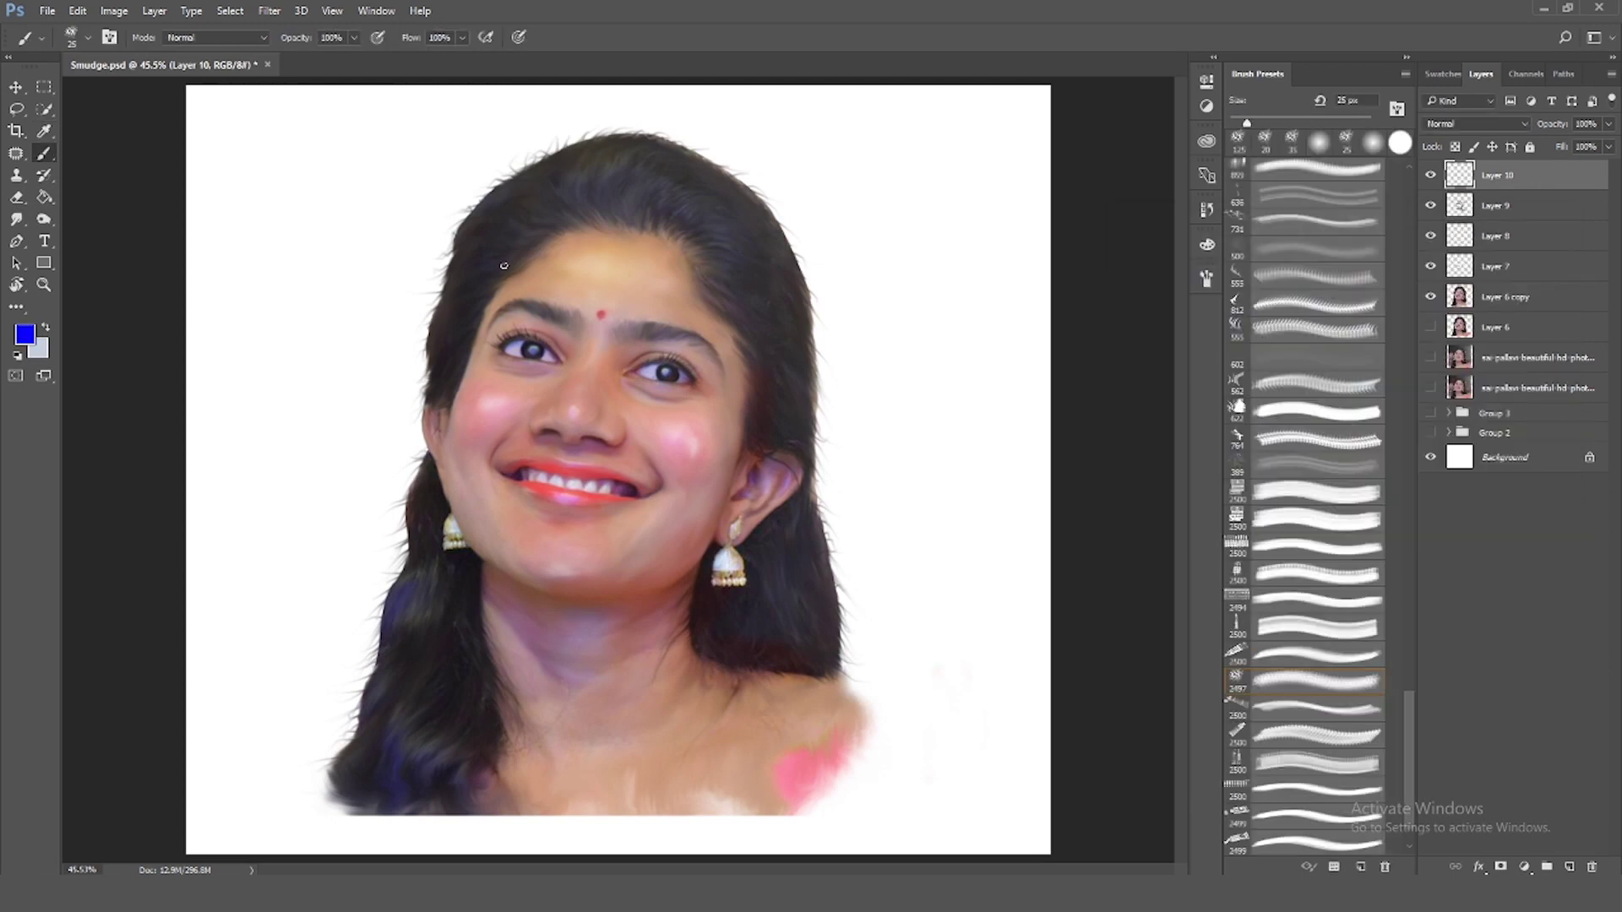
scroll(1318, 506, "up", 10)
scroll(1318, 507, "up", 10)
left_click(1316, 172)
key("bracketright")
key("bracketright")
key("bracketright")
Paint blue over the top and left side of the hair
left_click(417, 250)
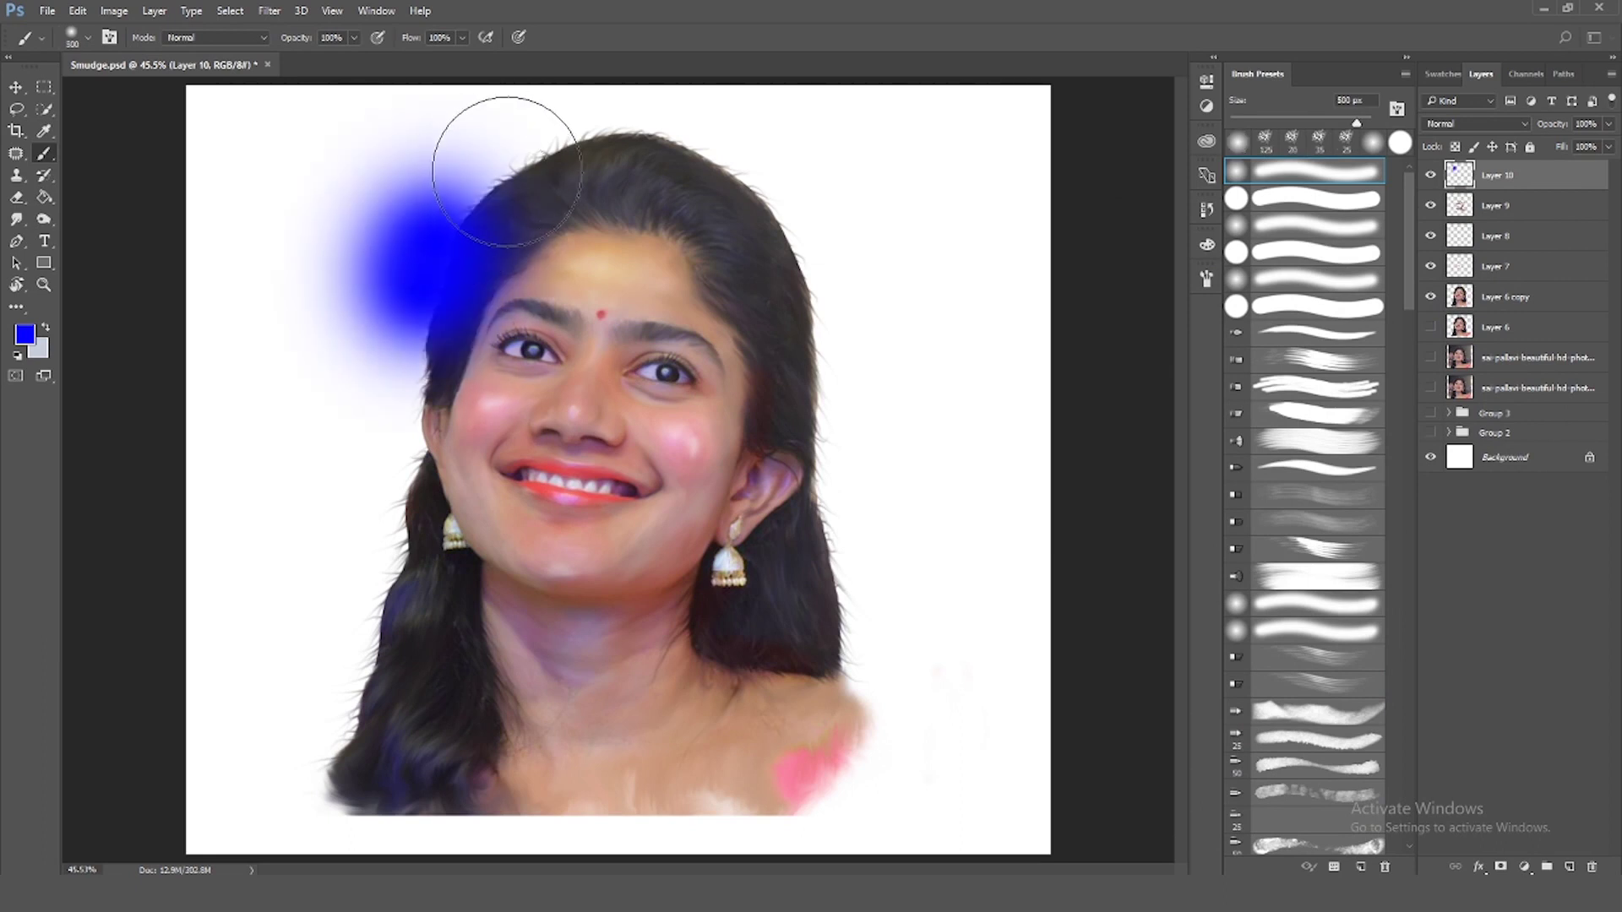
key("ctrl+z")
scroll(503, 215, "up", 3)
scroll(504, 215, "down", 3)
key("bracketleft")
key("bracketleft")
key("bracketleft")
mouse_move(477, 367)
left_mouse_down()
mouse_move(507, 245)
mouse_move(672, 237)
left_mouse_up()
key("bracketright")
key("bracketright")
key("bracketright")
mouse_move(535, 246)
left_mouse_down()
mouse_move(658, 228)
mouse_move(440, 338)
left_mouse_up()
Clip the blue layer to the portrait layer and set its blend mode to Pin Light
left_click_drag(1511, 198, 1512, 266)
right_click(1512, 267)
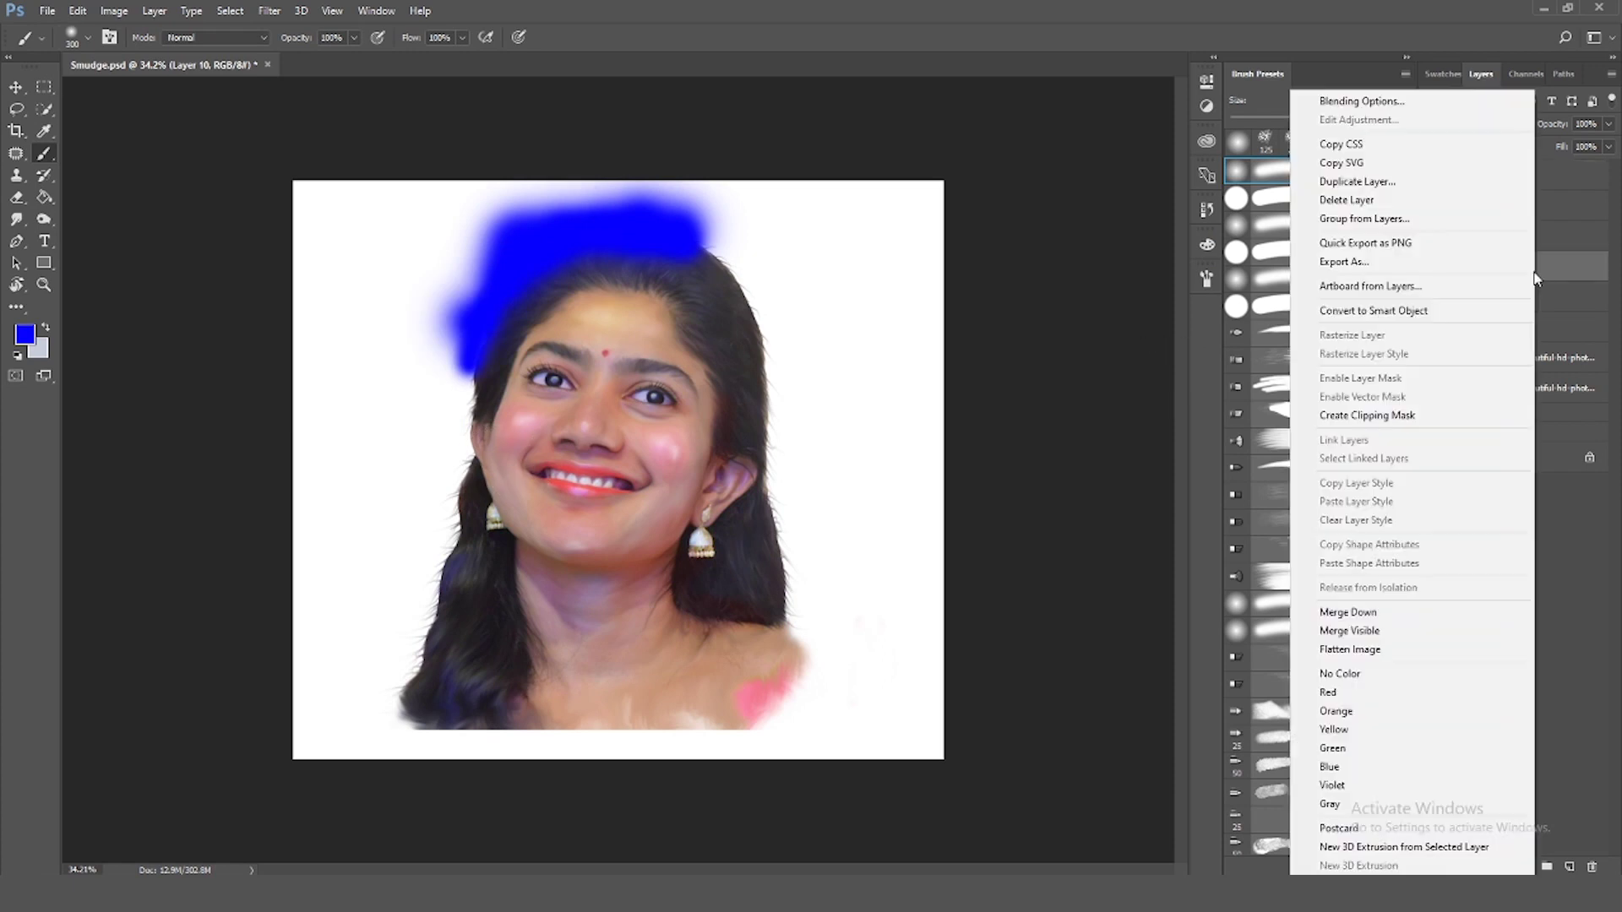
left_click(1409, 418)
left_click(1463, 124)
key("Down")
key("Down")
key("Down")
key("Down")
key("Down")
key("Down")
key("Down")
key("Down")
key("Down")
key("Down")
key("Down")
key("Down")
key("Down")
key("Down")
key("Down")
key("Down")
key("Down")
key("Down")
key("Down")
key("Down")
key("Down")
key("Return")
left_click(1483, 144)
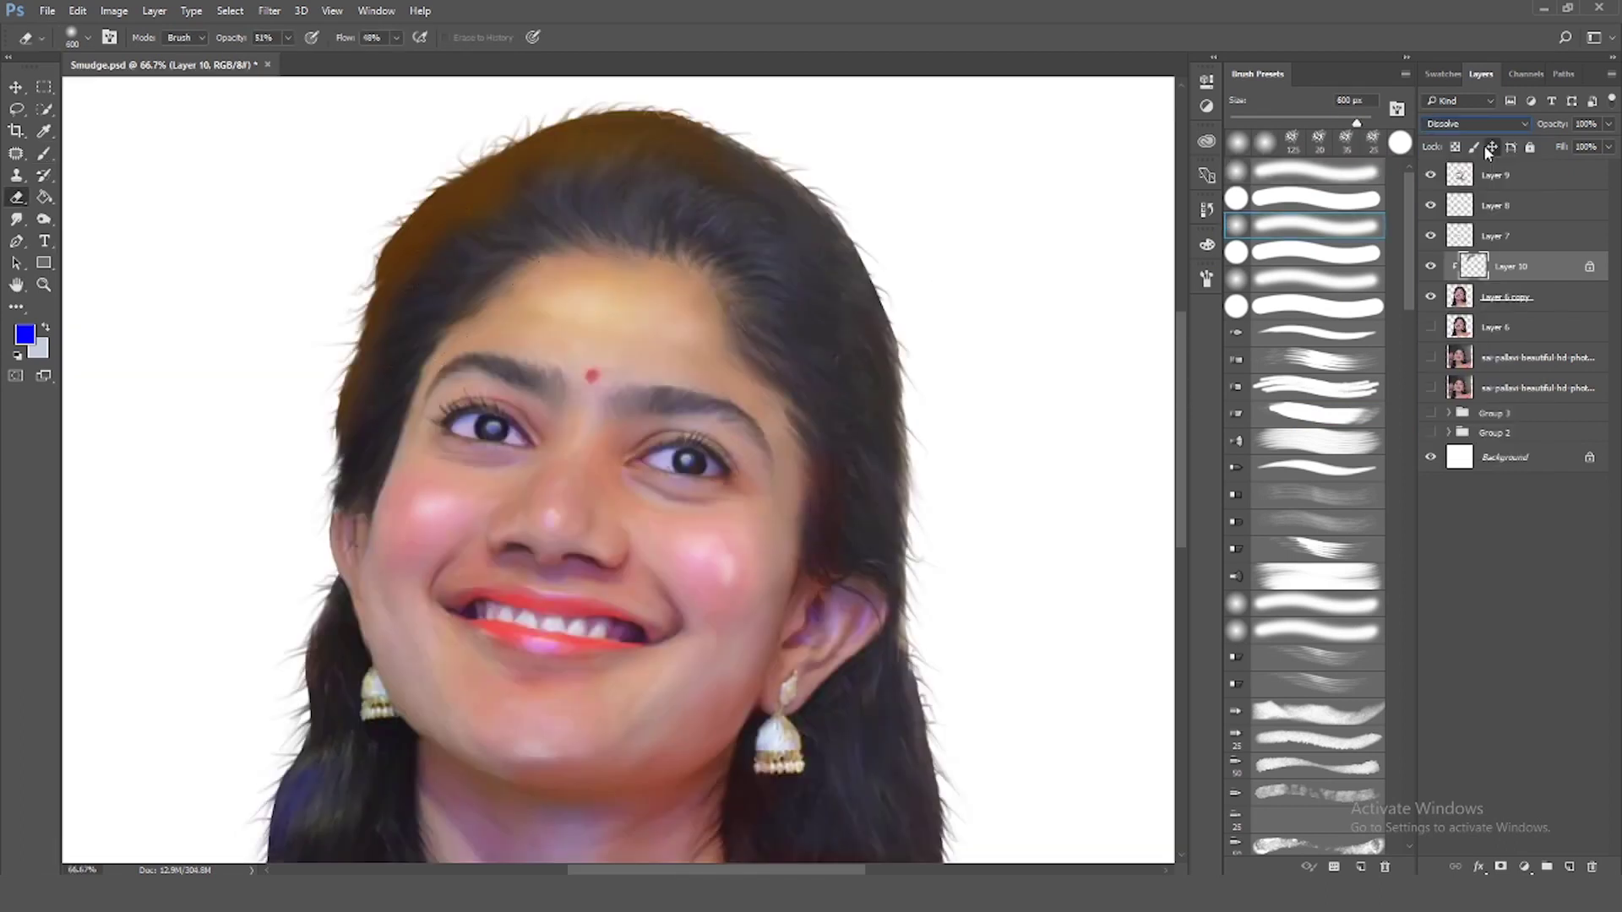
key("Down")
key("Down")
key("Down")
key("Down")
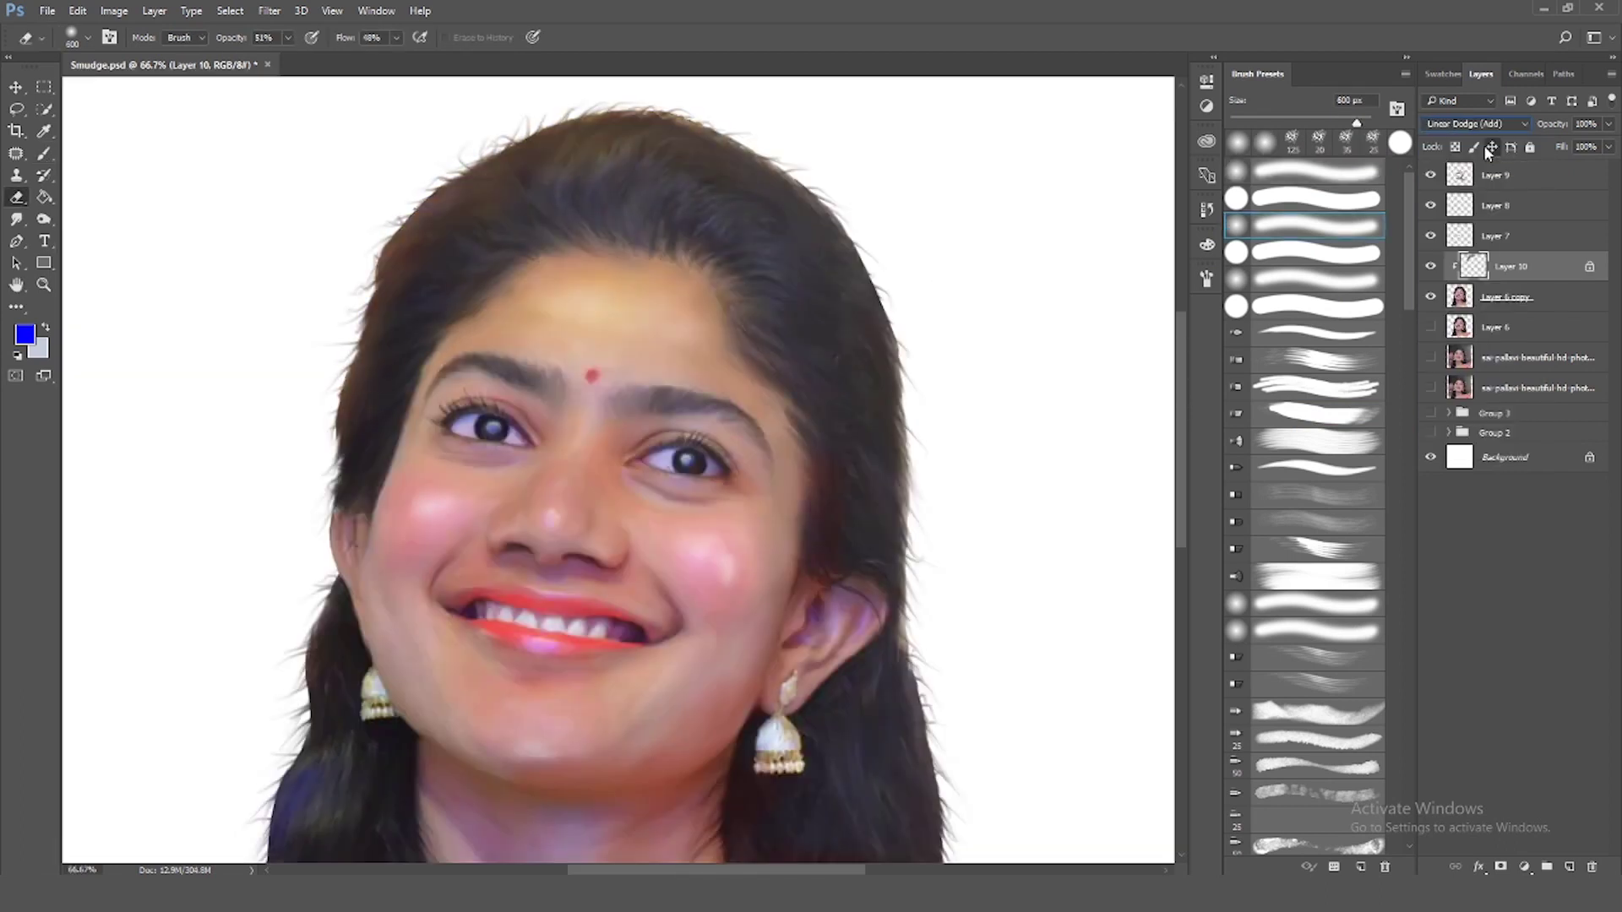
key("Down")
key("Down")
key("Down")
key("Down")
key("Down")
key("Down")
key("Down")
key("Down")
key("Down")
key("Up")
key("Up")
key("Up")
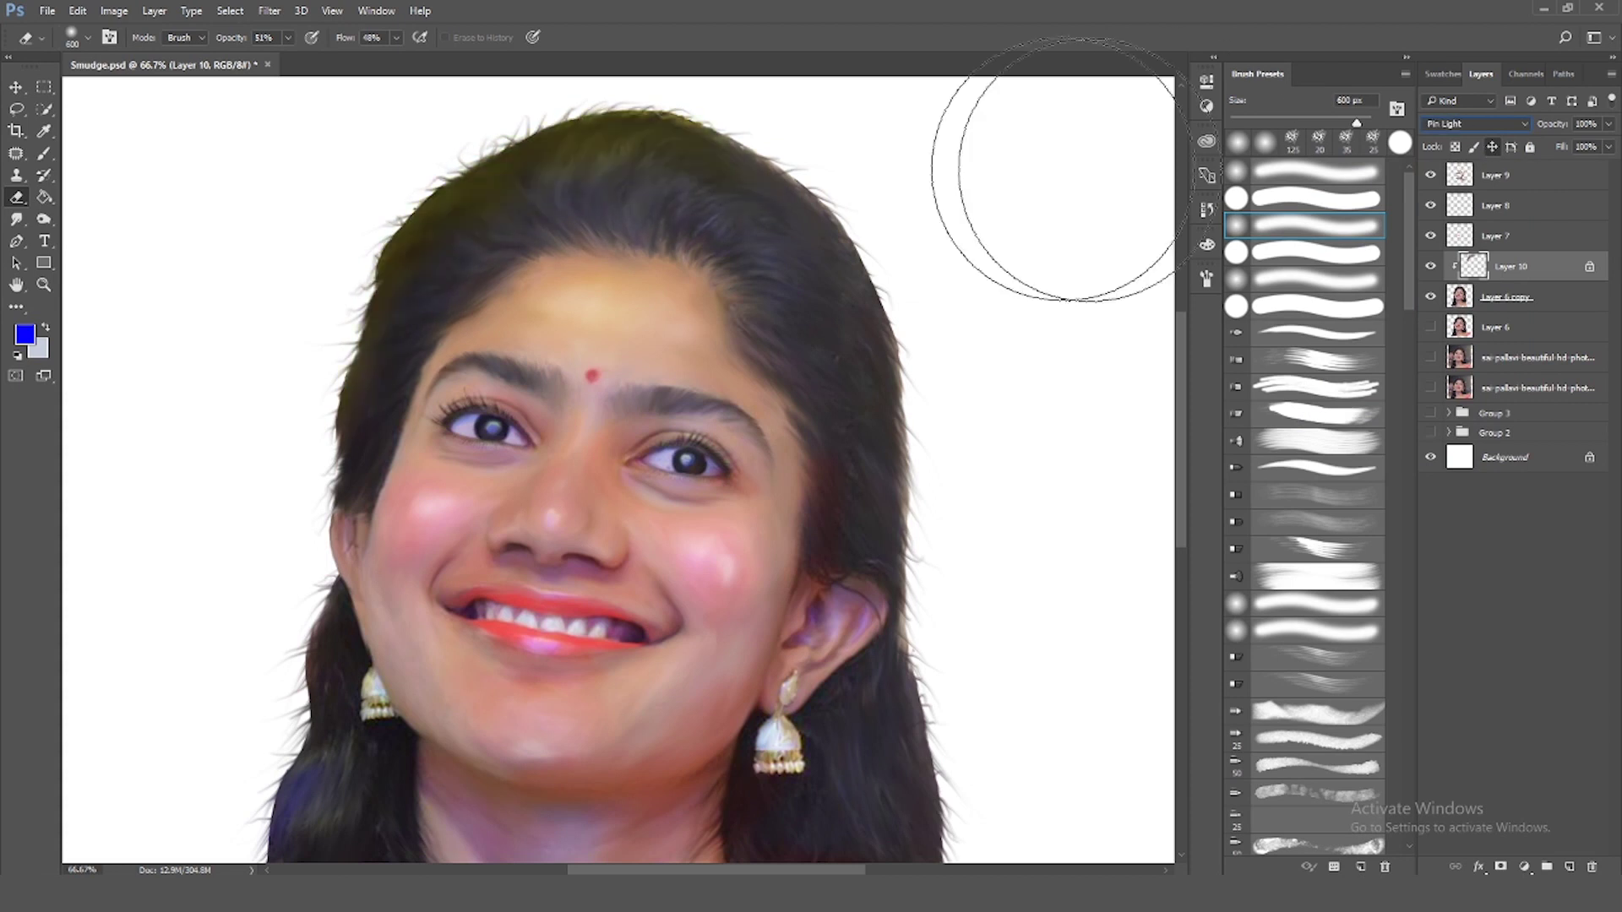
Erase some of the hair tint, then brush tan down the hair at 25% flow
key("bracketleft")
key("bracketleft")
key("bracketleft")
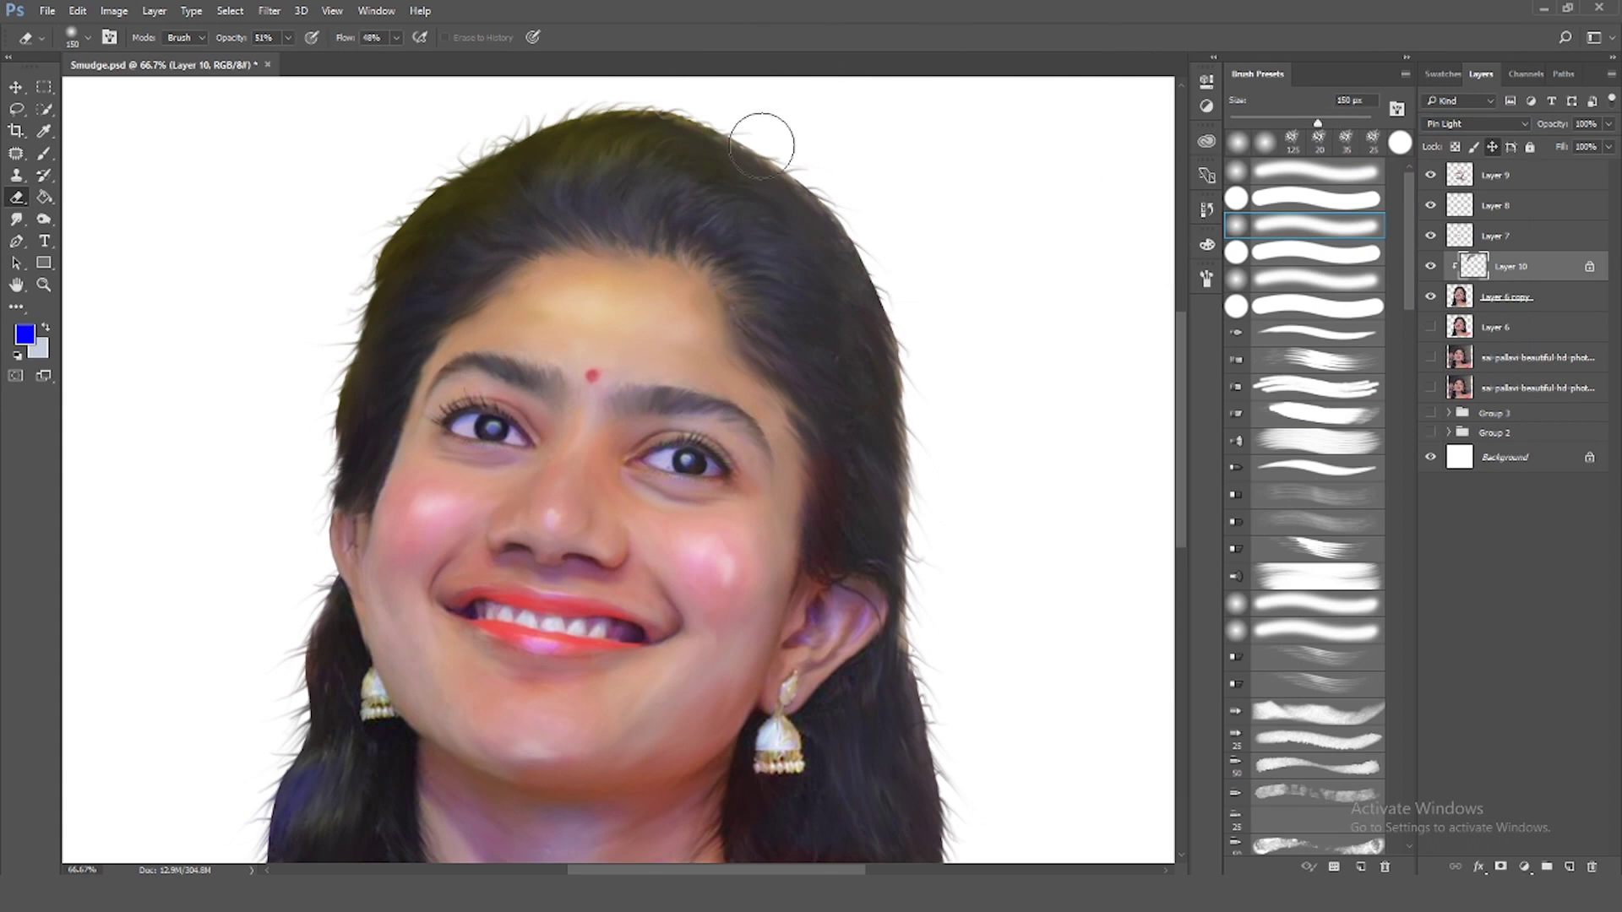
left_click_drag(395, 37, 448, 59)
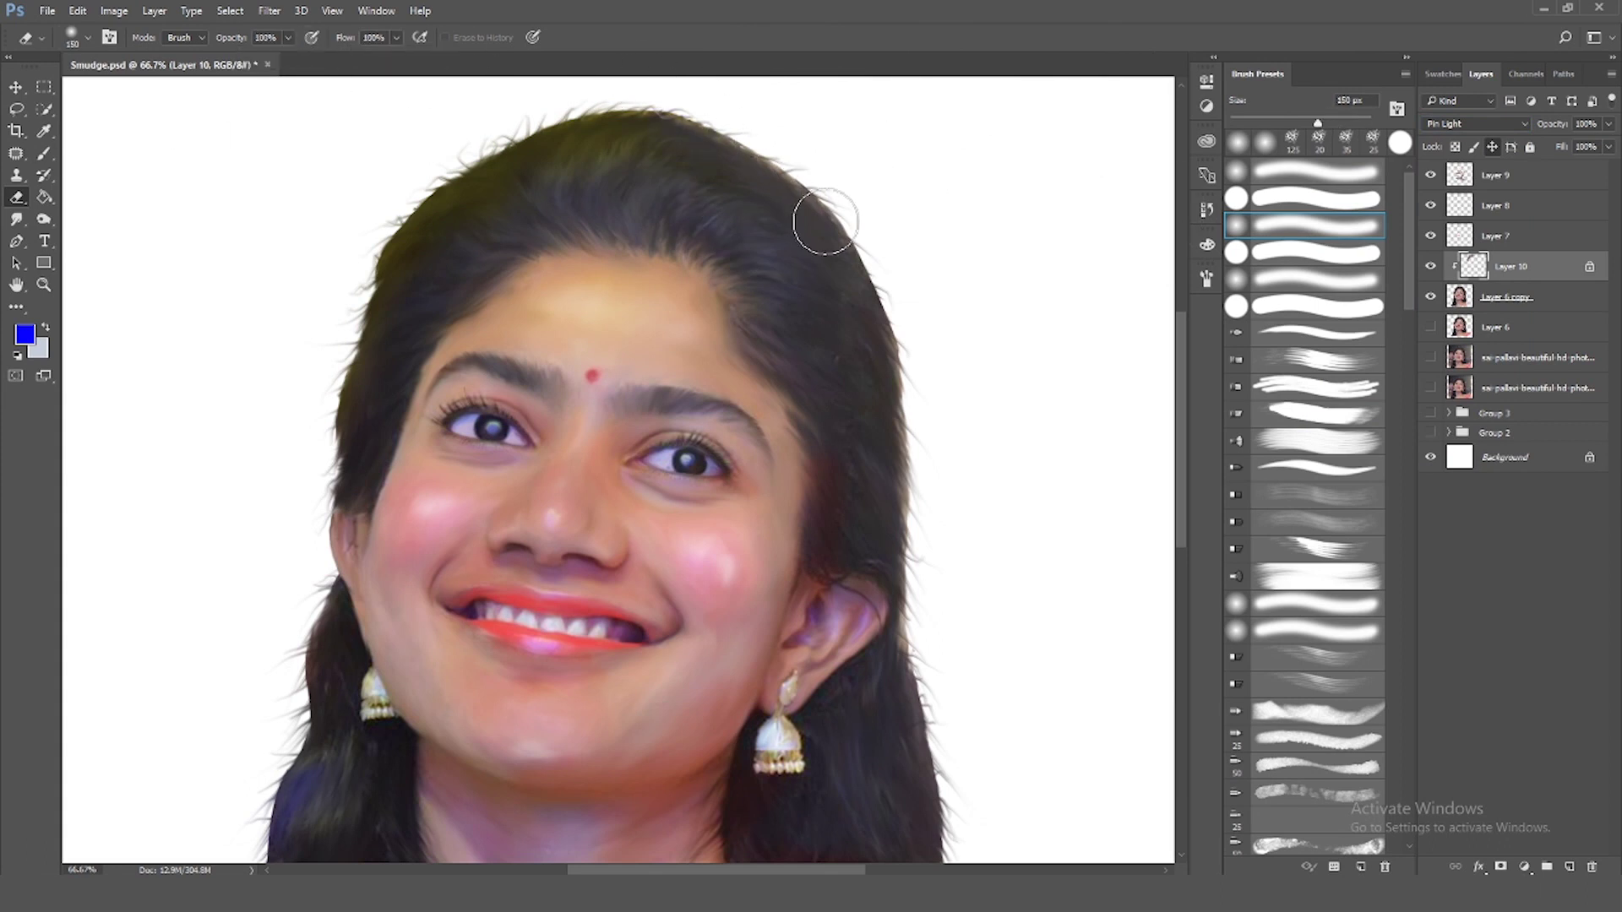
left_click_drag(754, 165, 749, 183)
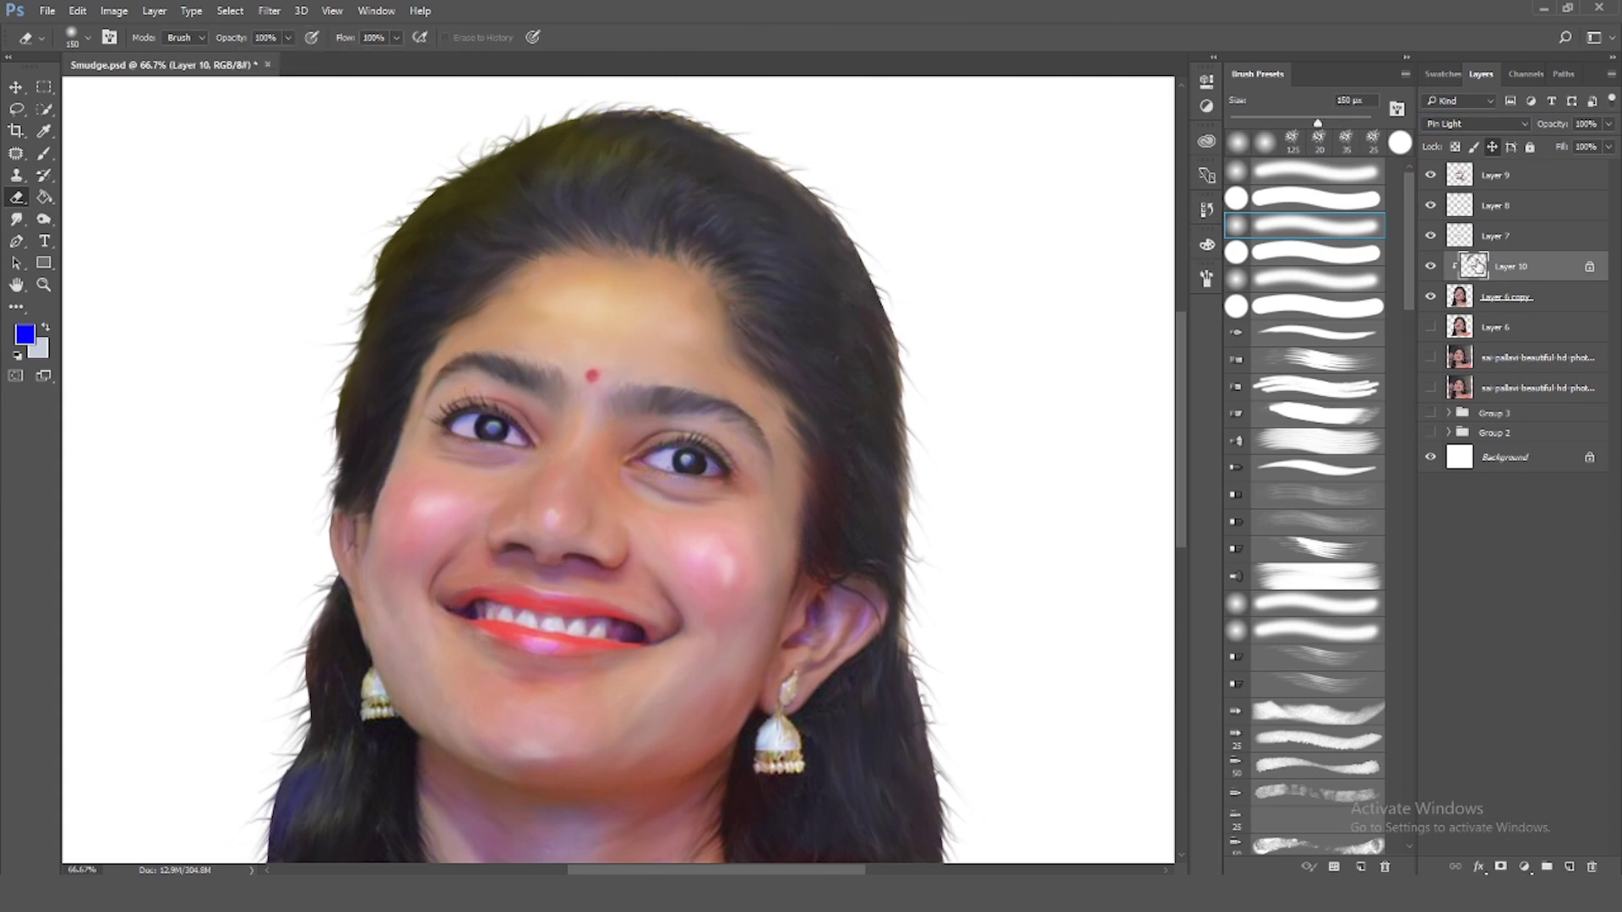
left_click(44, 153)
left_click(354, 37)
left_click_drag(463, 37, 406, 57)
left_click(626, 275, "alt")
mouse_move(570, 133)
left_mouse_down()
mouse_move(391, 174)
mouse_move(308, 362)
mouse_move(326, 251)
mouse_move(865, 351)
mouse_move(928, 428)
left_mouse_up()
Sample dark navy from the hair and set the Eraser to low opacity, about 49% flow
scroll(957, 601, "down", 2)
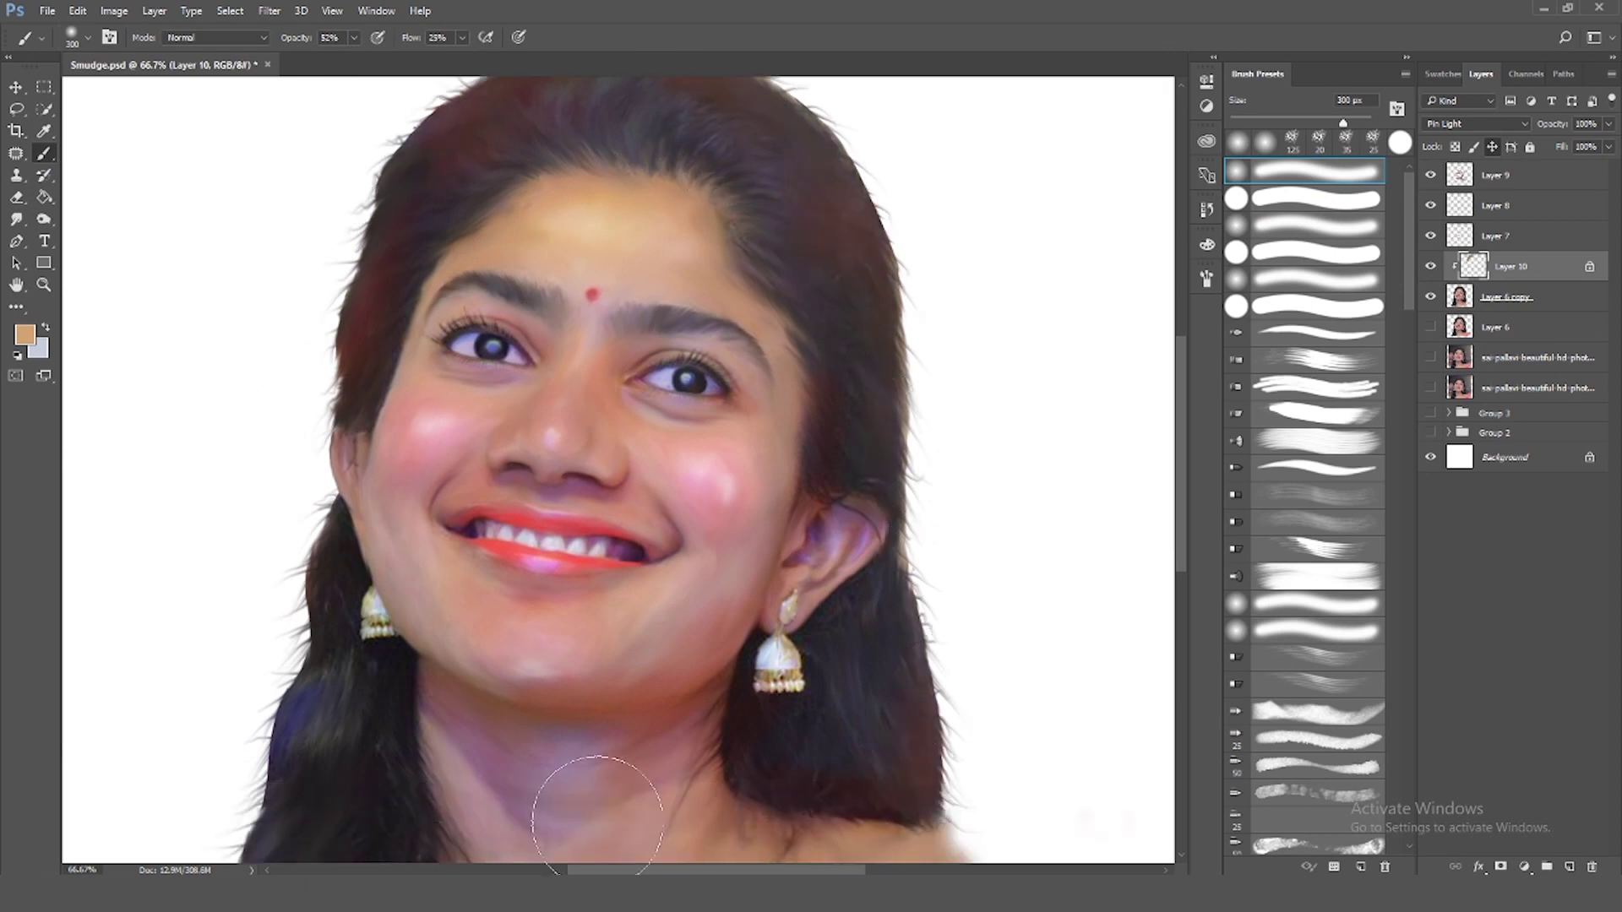
scroll(560, 778, "down", 2)
left_click(245, 676, "alt")
scroll(237, 693, "down", 1)
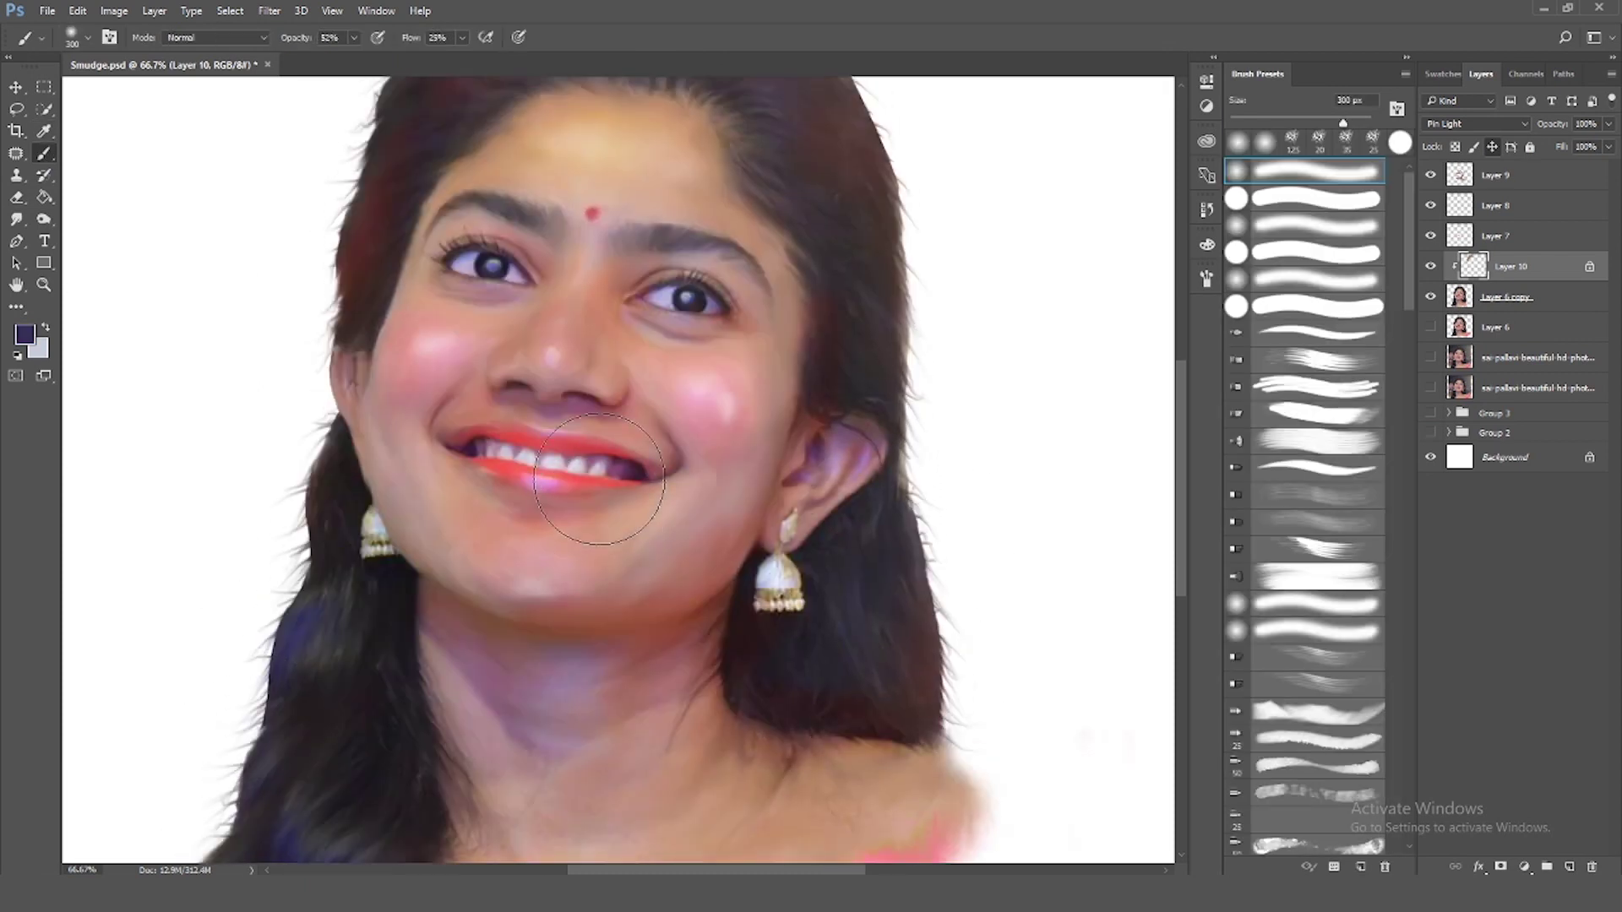
scroll(524, 338, "down", 2)
key("e")
left_click_drag(288, 37, 257, 64)
left_click_drag(395, 37, 315, 63)
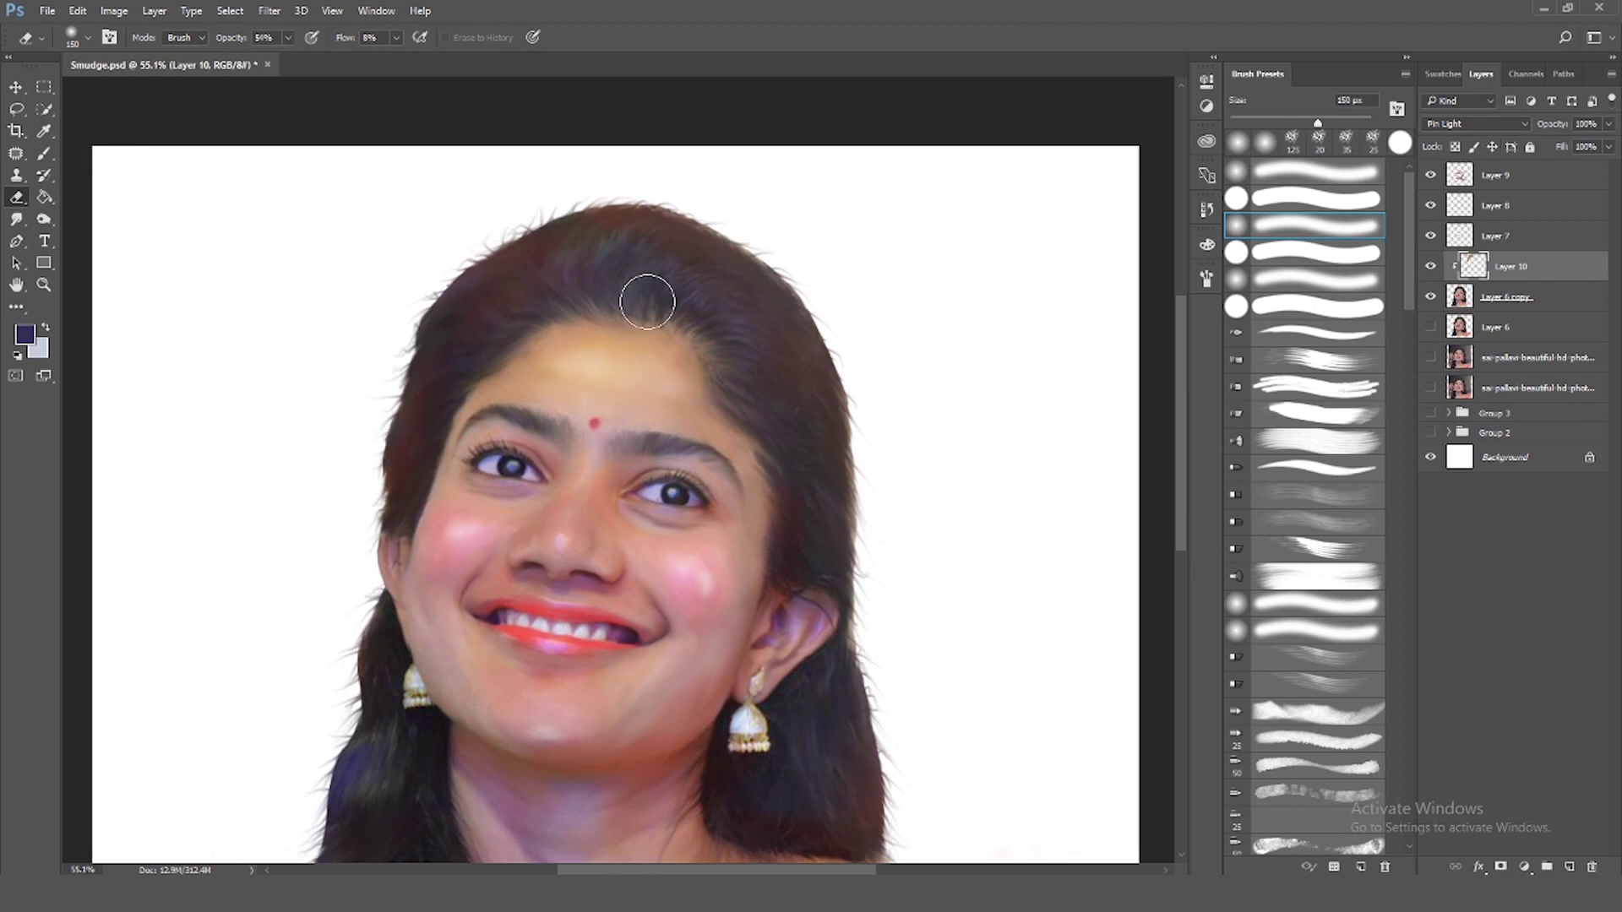
left_click_drag(396, 37, 426, 64)
left_click(392, 337)
Brush both cheeks a deeper pink with red paint
scroll(811, 765, "down", 1)
scroll(507, 418, "up", 1)
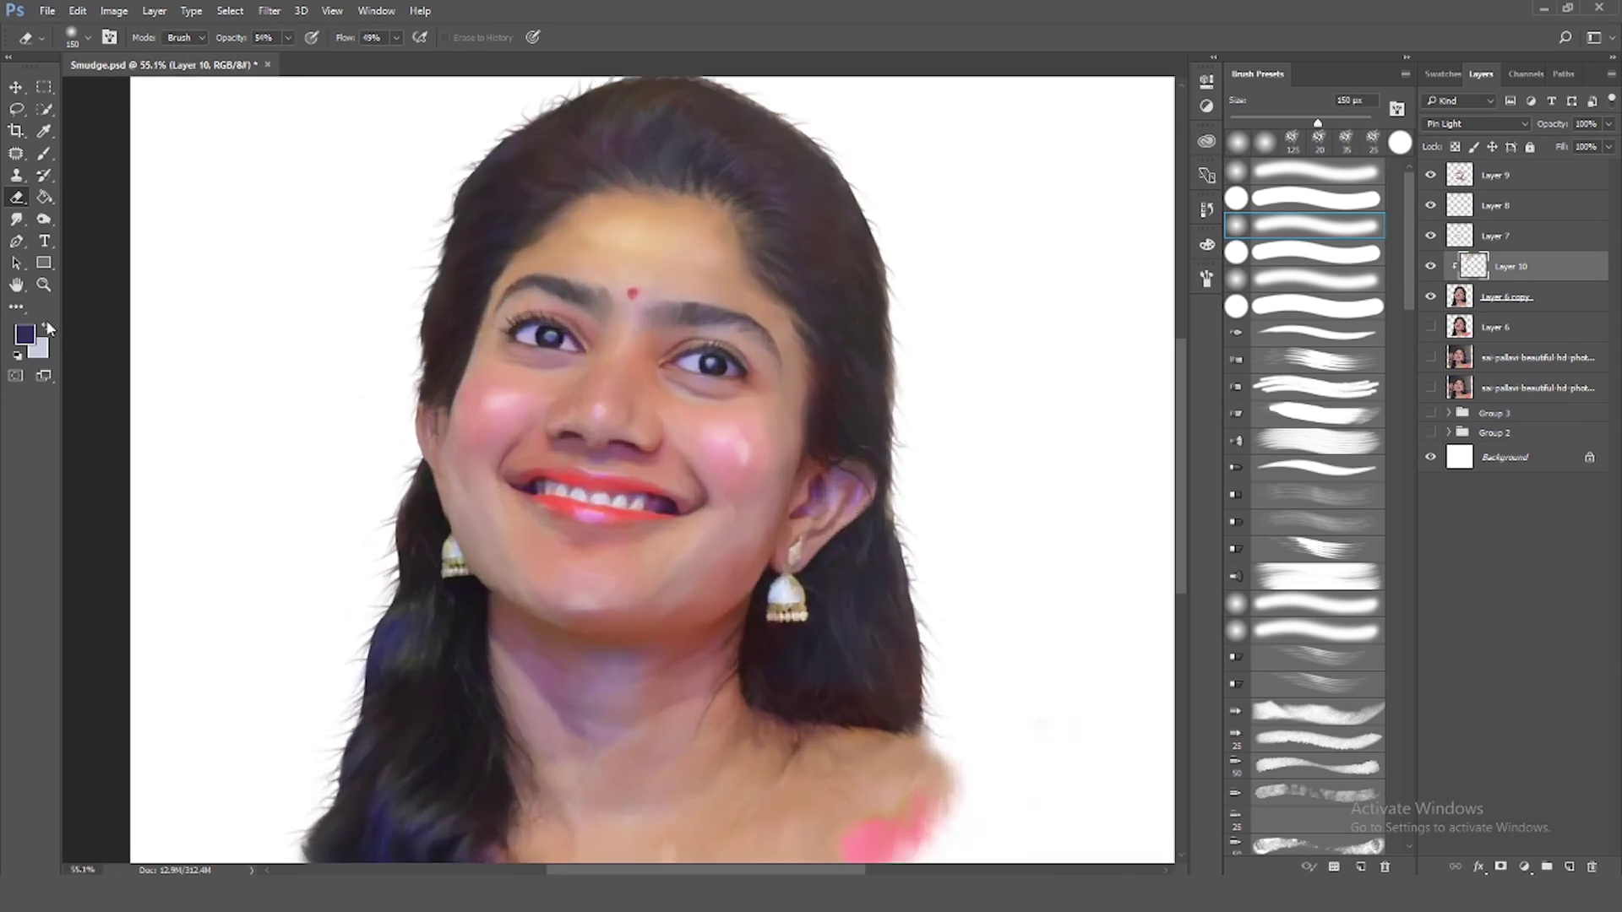
key("b")
left_click(24, 338)
left_click(1514, 254)
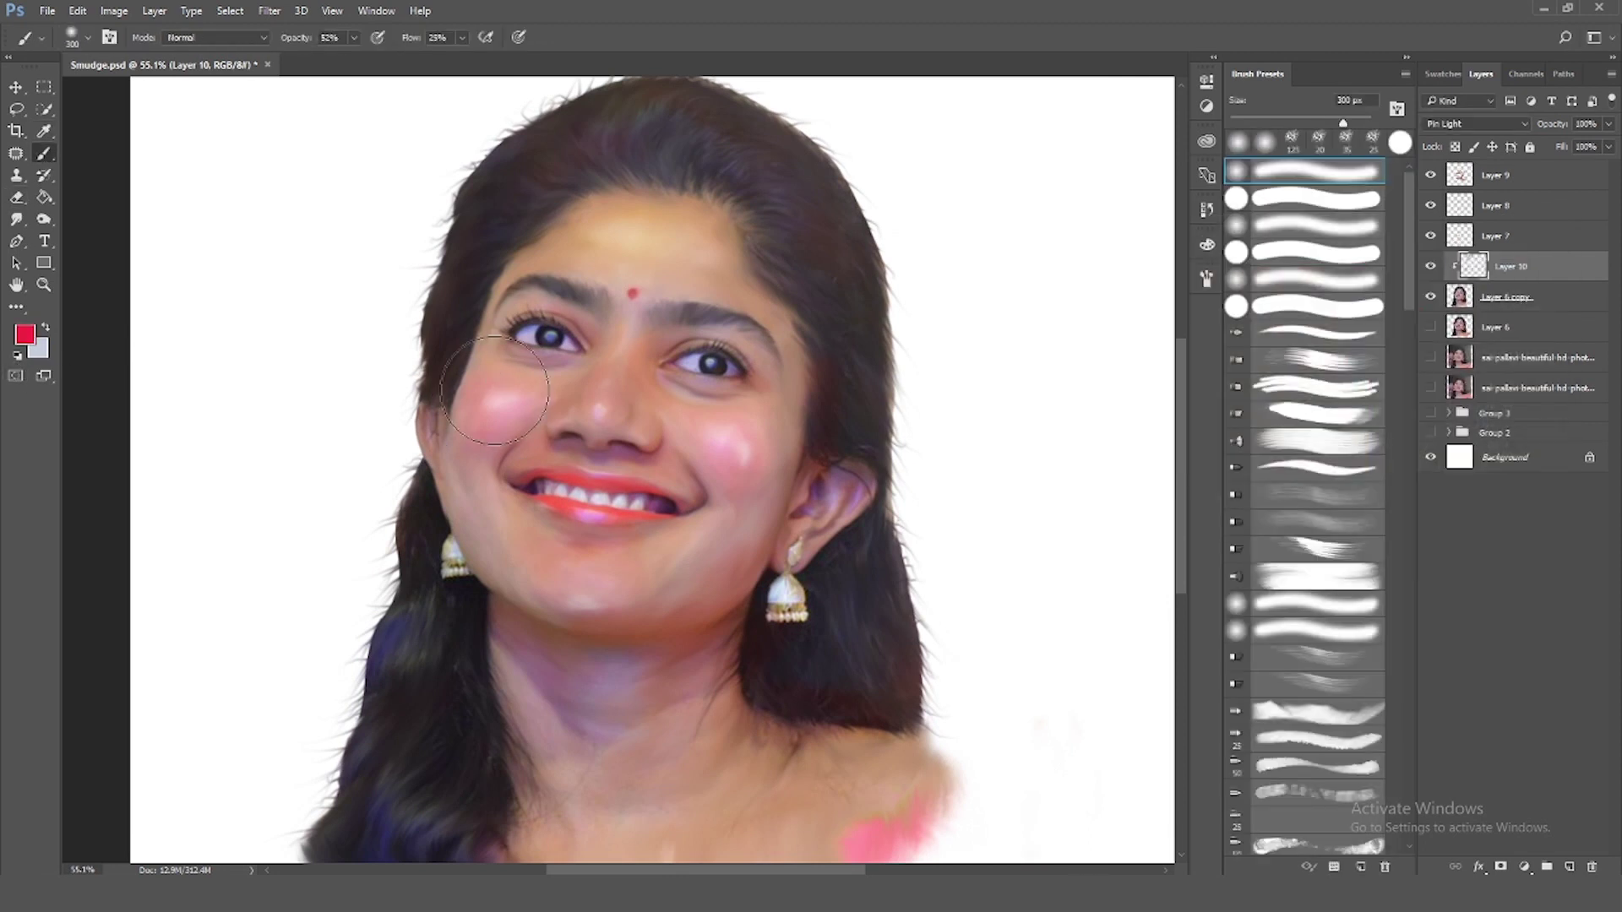
left_click_drag(473, 397, 515, 422)
left_click_drag(735, 439, 768, 467)
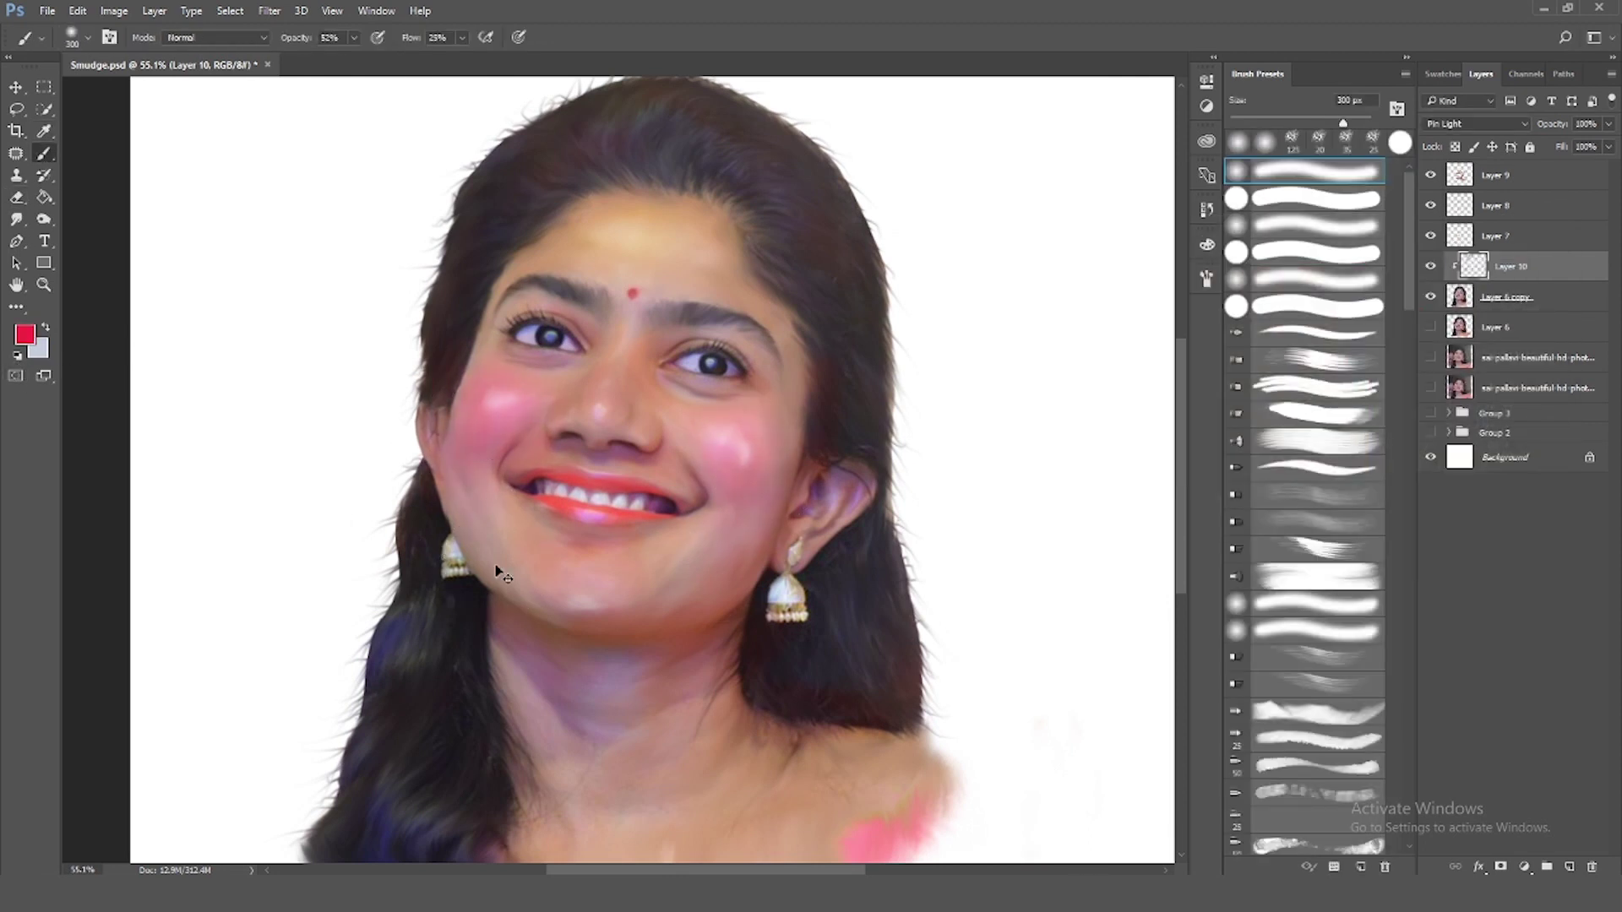
Sample the face skin tone, shift it to yellow, and glaze the forehead
key("i")
left_click(690, 251)
left_click(25, 335)
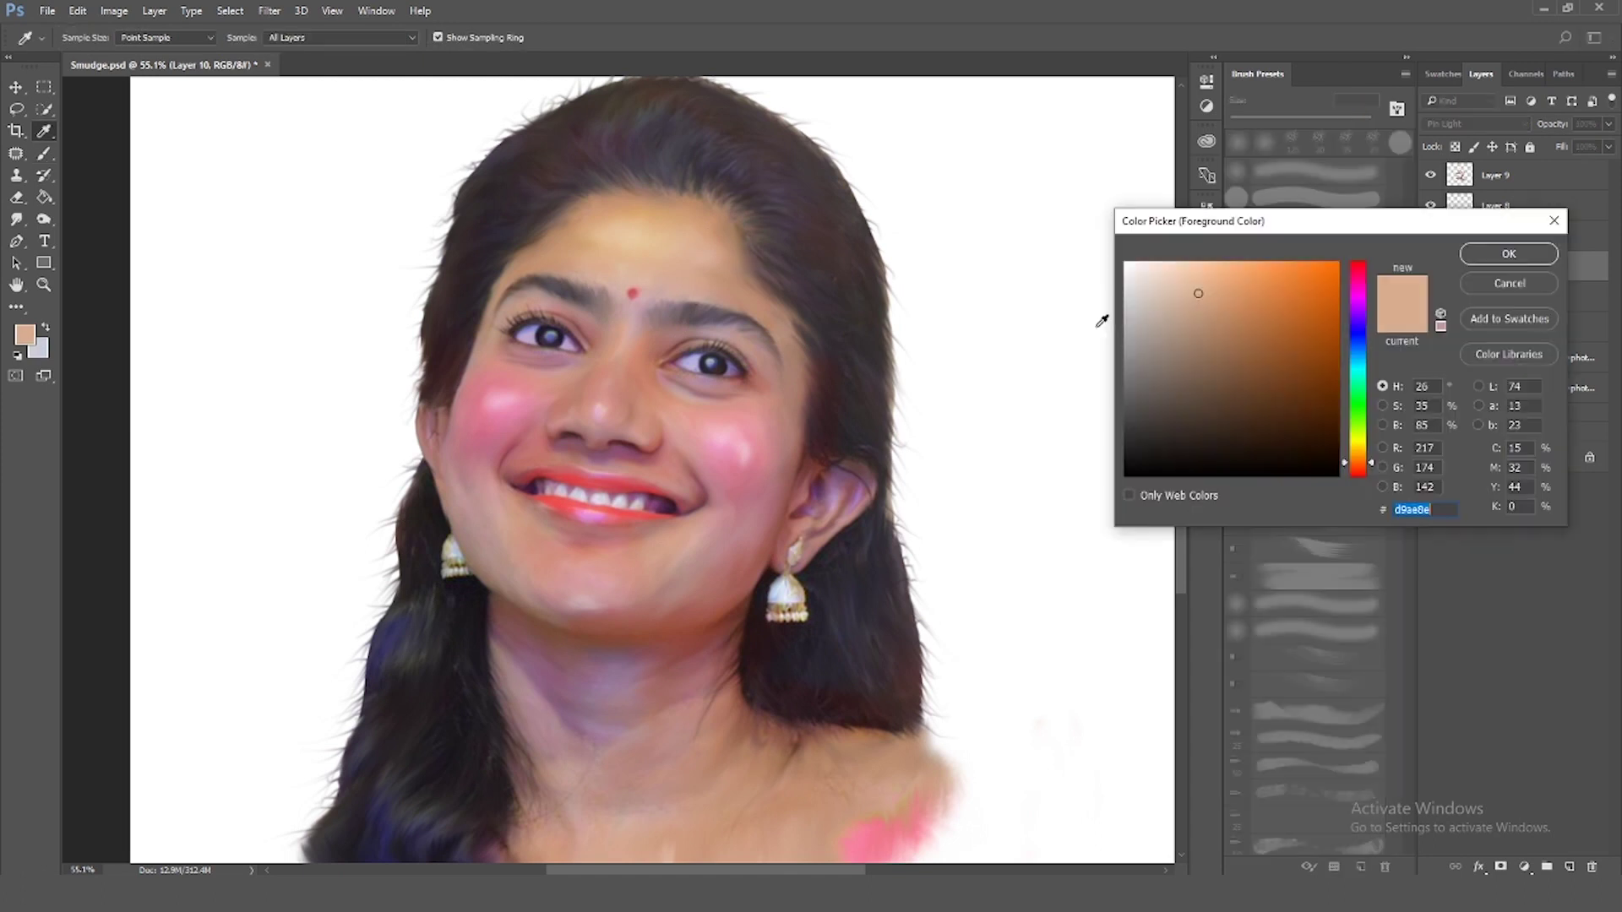
left_click_drag(1370, 451, 1370, 443)
left_click(1509, 253)
key("b")
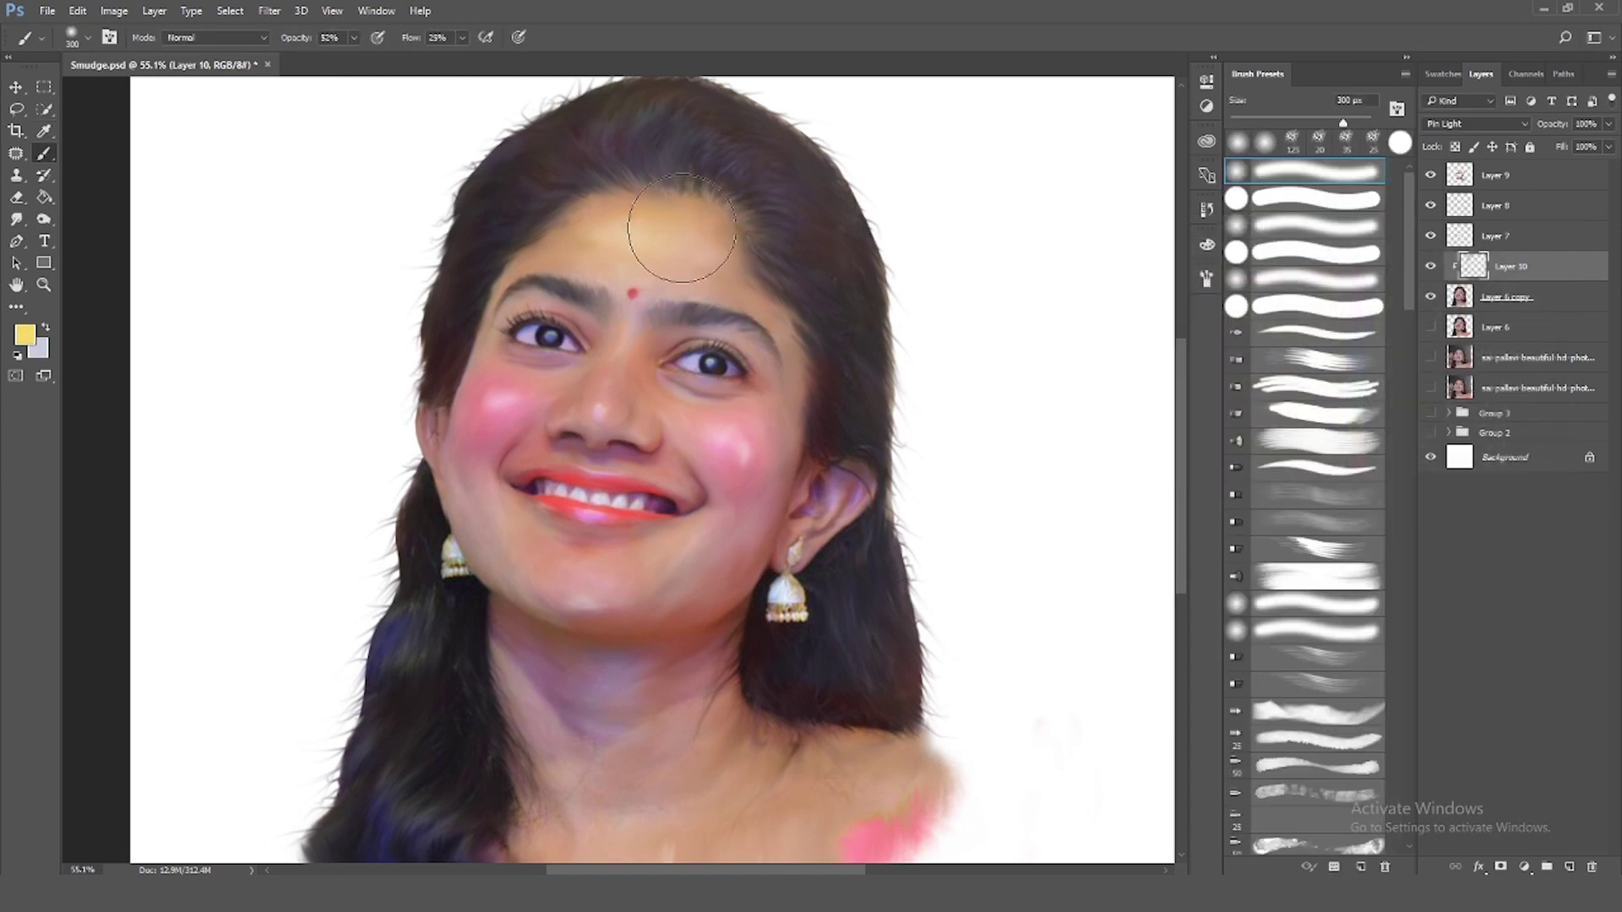
key("bracketleft")
key("bracketleft")
key("bracketleft")
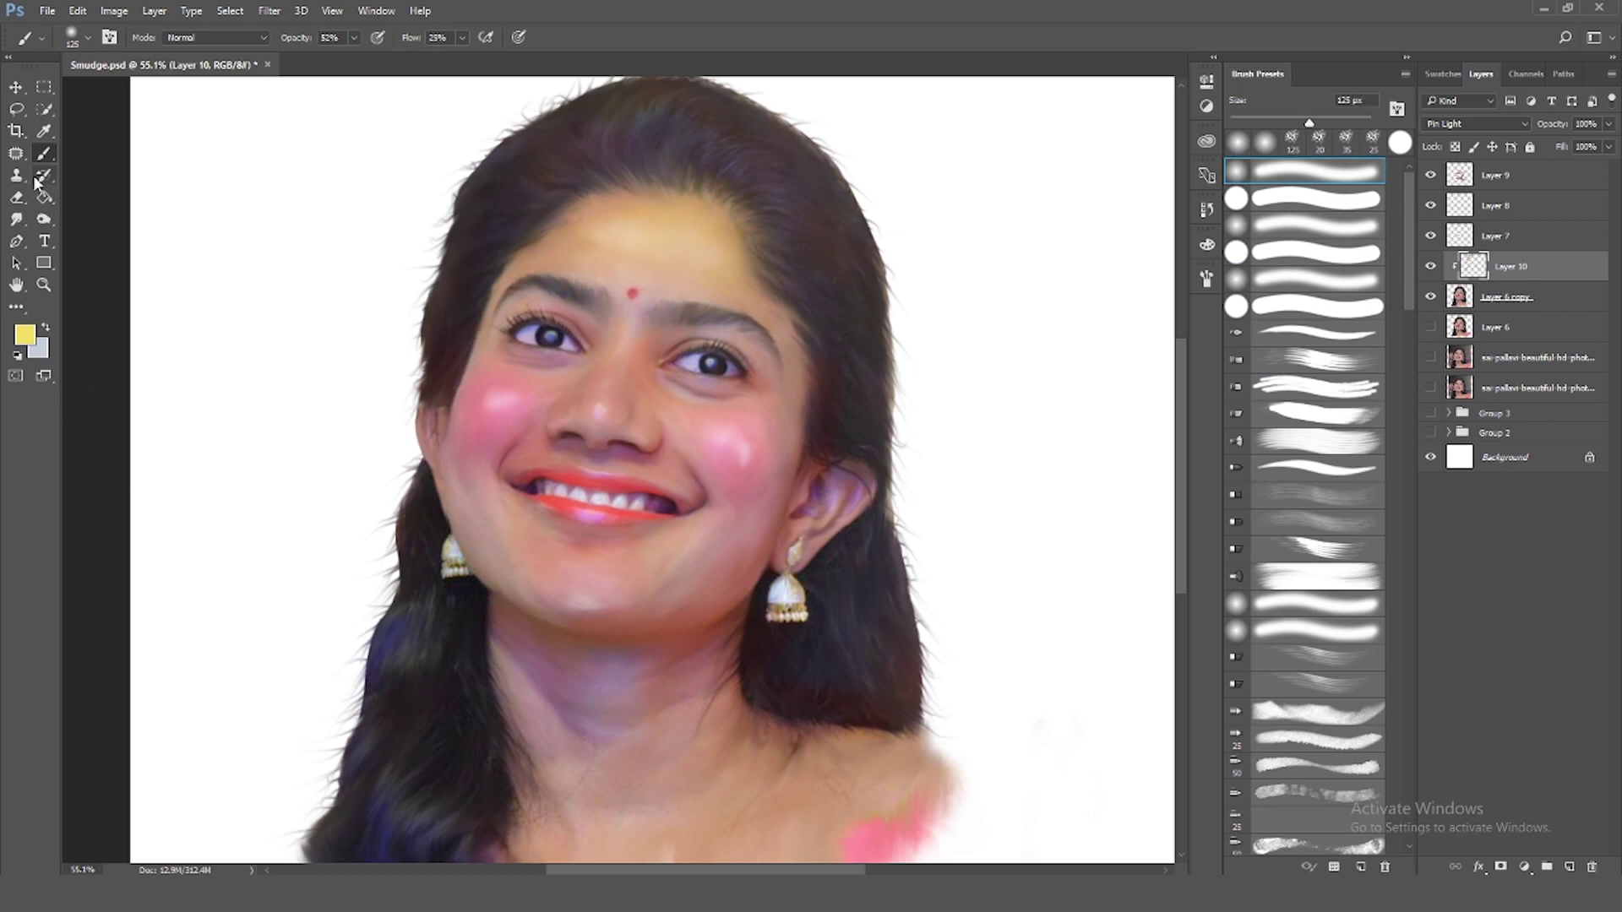
Switch to purple and brush shading over the neck and chest
key("i")
left_click(25, 335)
left_click(1351, 297)
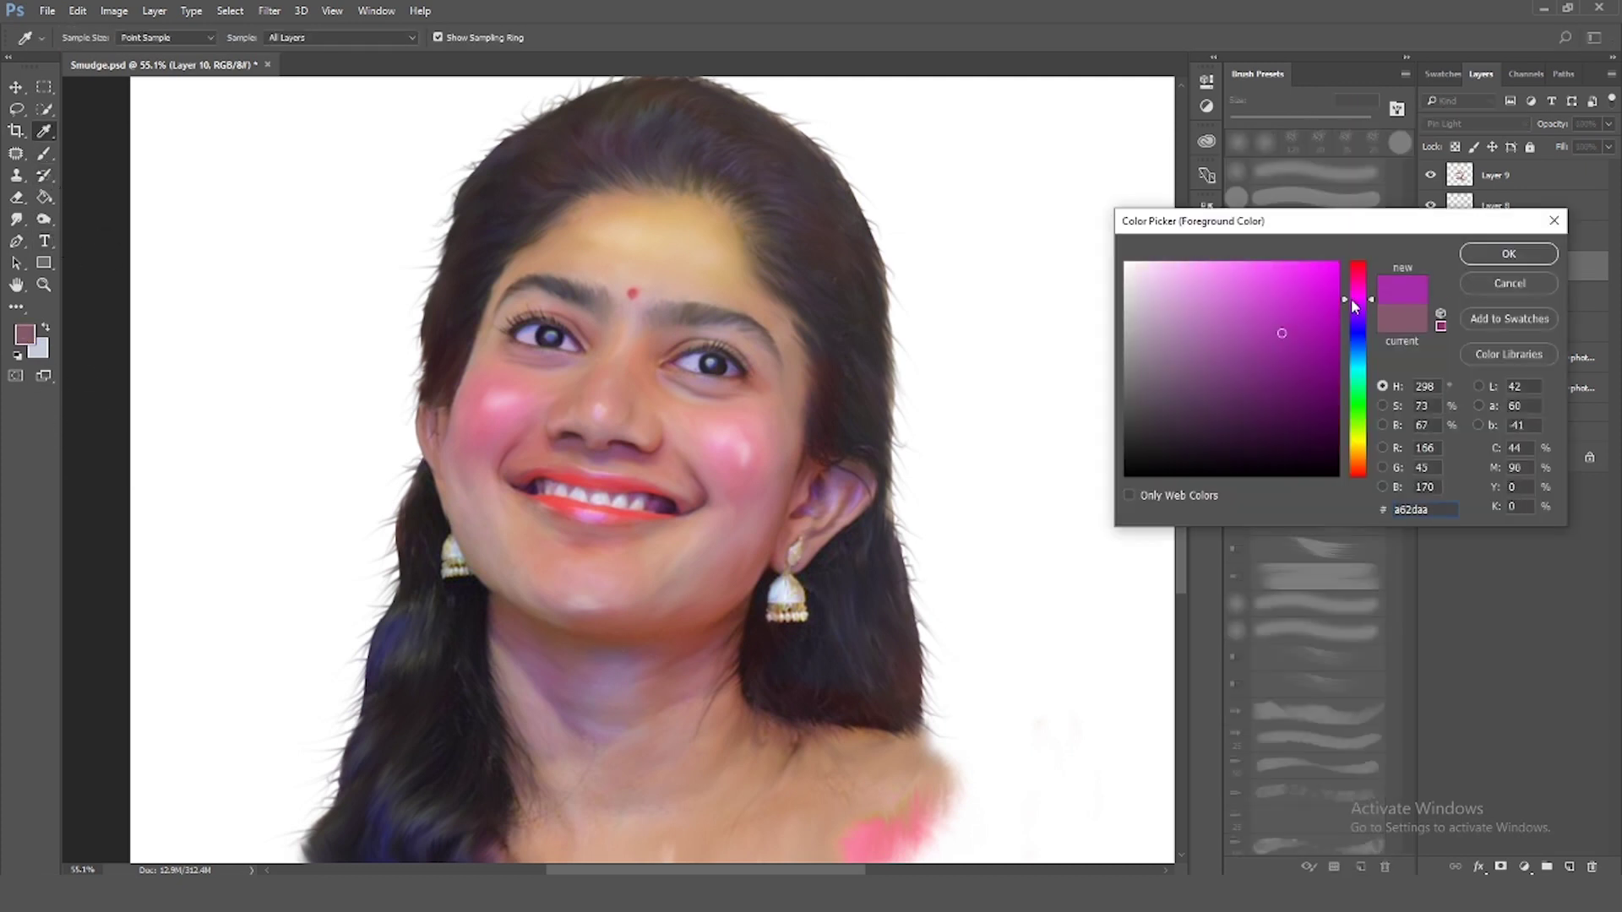
left_click(1507, 254)
key("b")
scroll(564, 702, "down", 2)
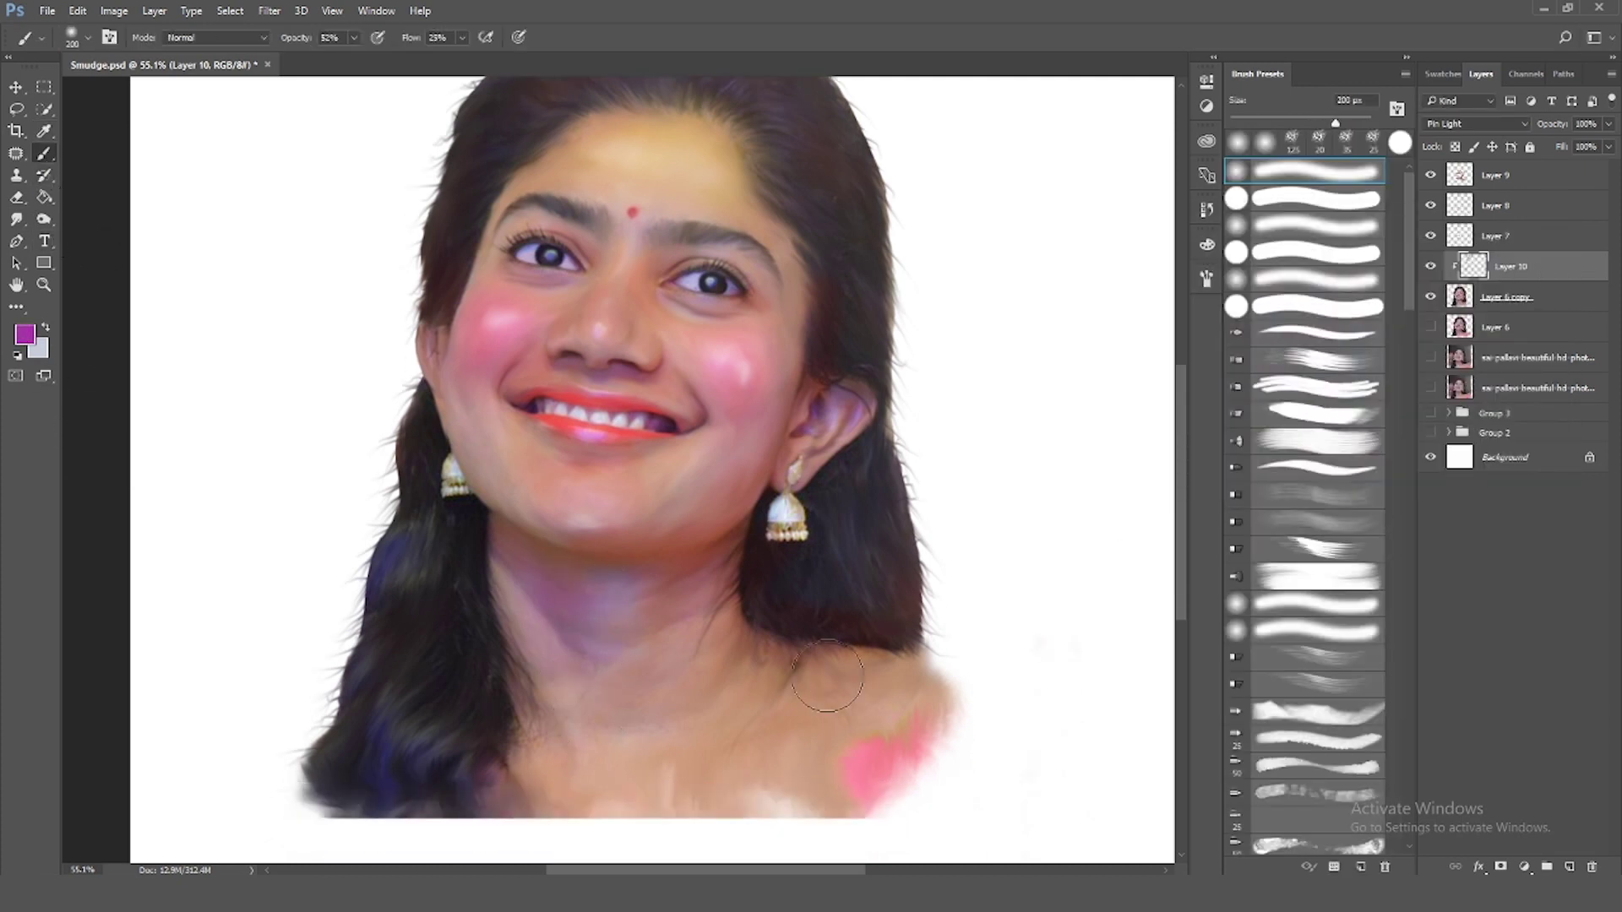
key("bracketright")
key("bracketright")
key("bracketright")
key("bracketleft")
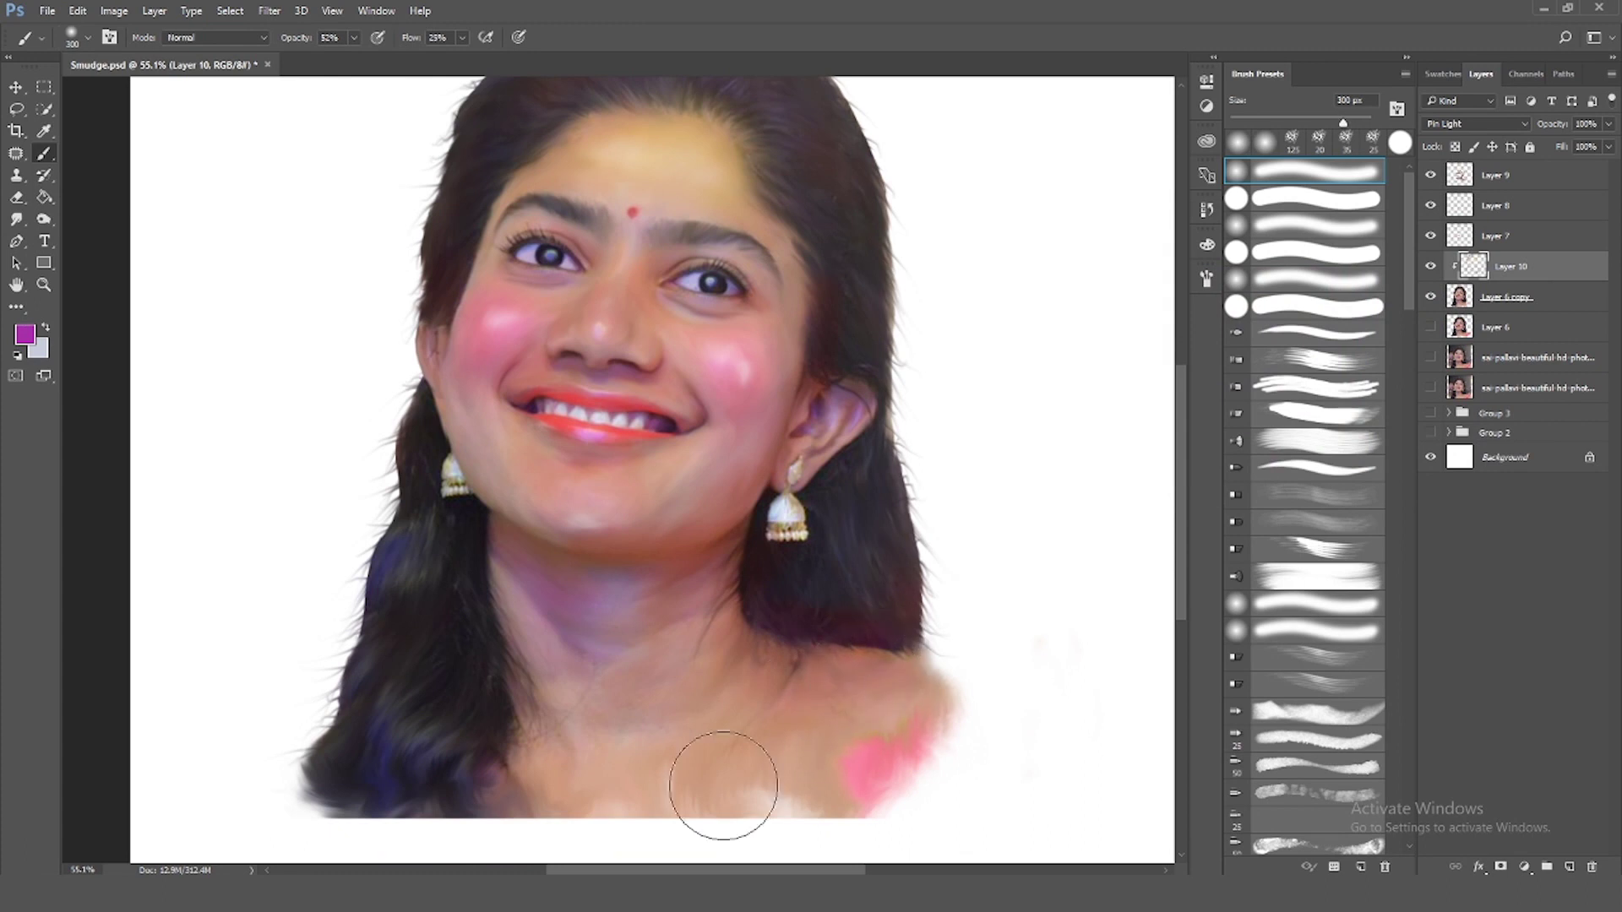
scroll(642, 748, "up", 3)
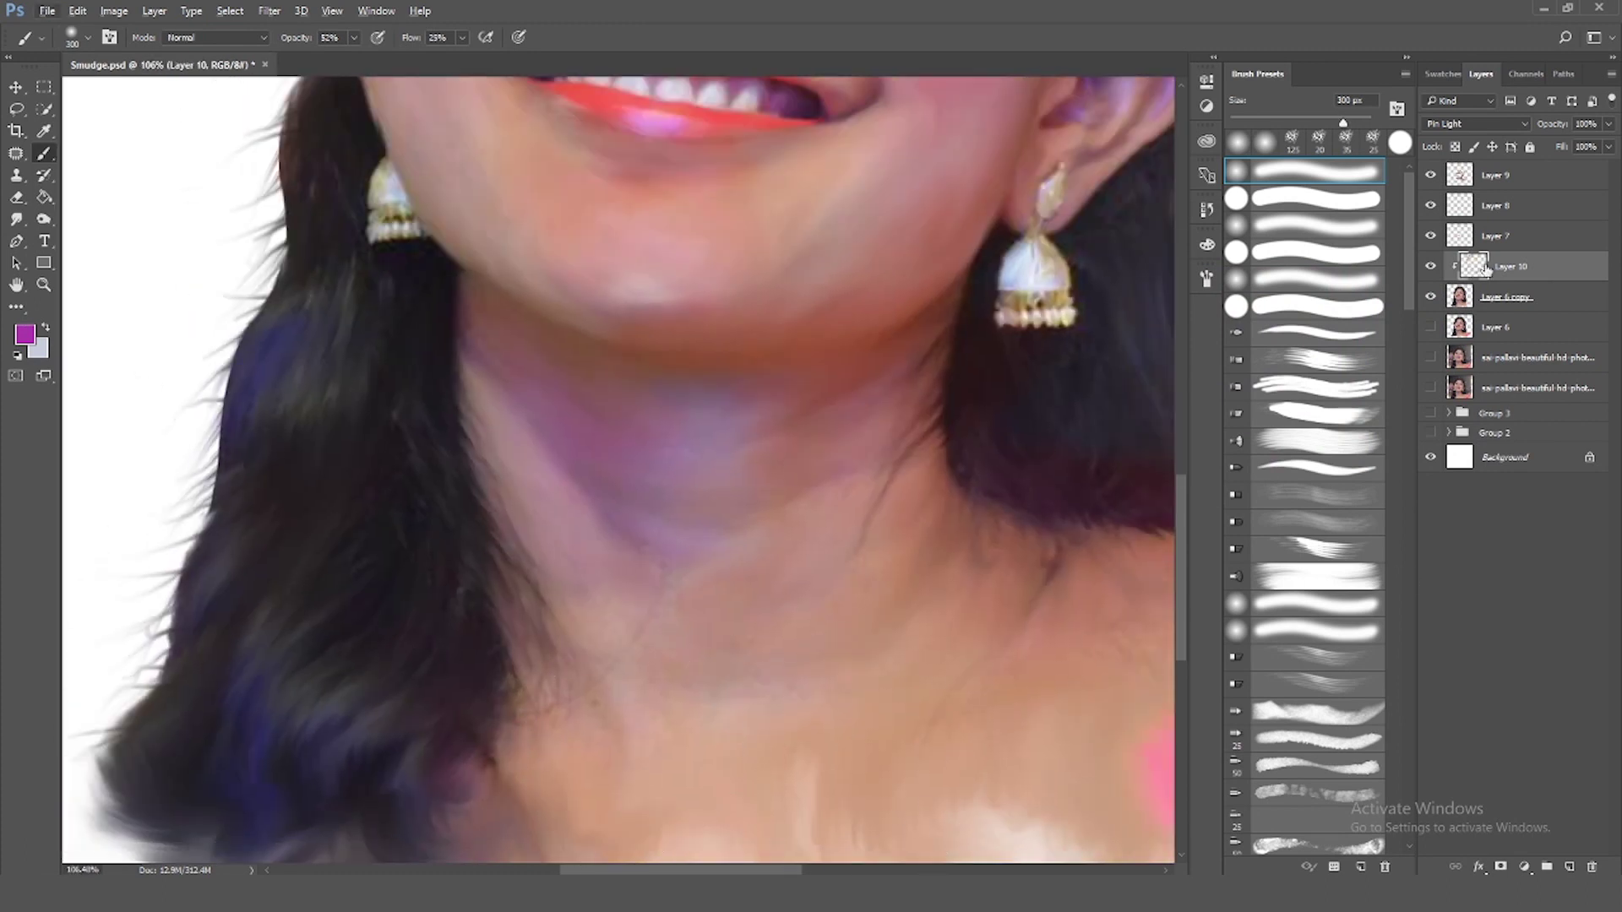
Select the portrait layer and smear its bottom edge with a large Smudge brush
key("alt+bracketleft")
key("r")
key("bracketleft")
key("bracketleft")
key("bracketleft")
key("bracketleft")
key("bracketleft")
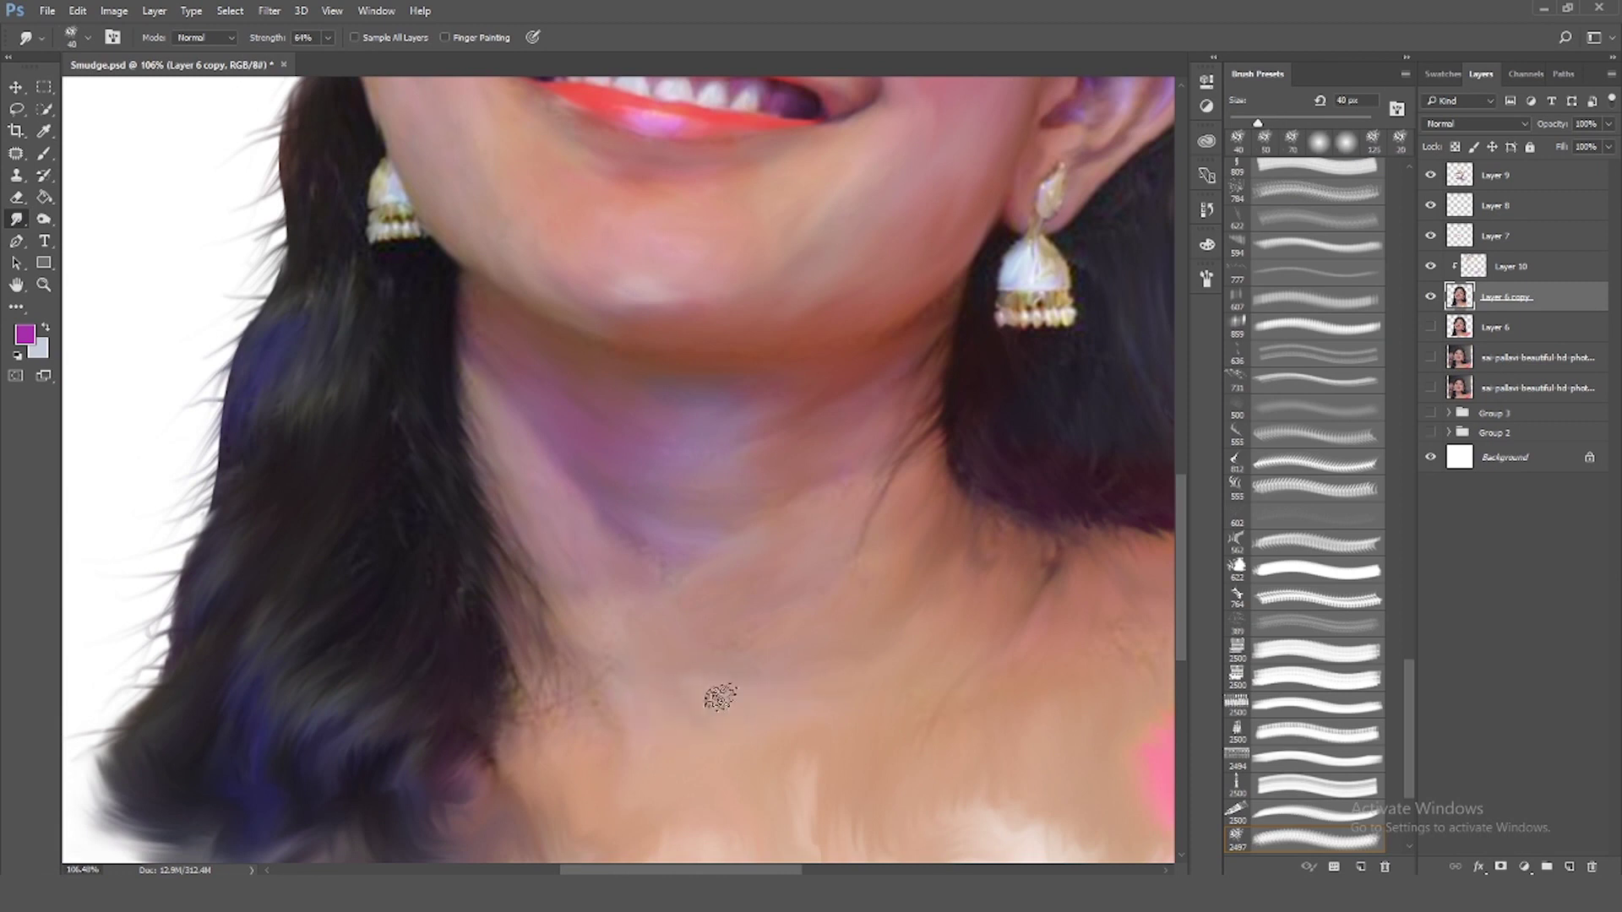
key("bracketleft")
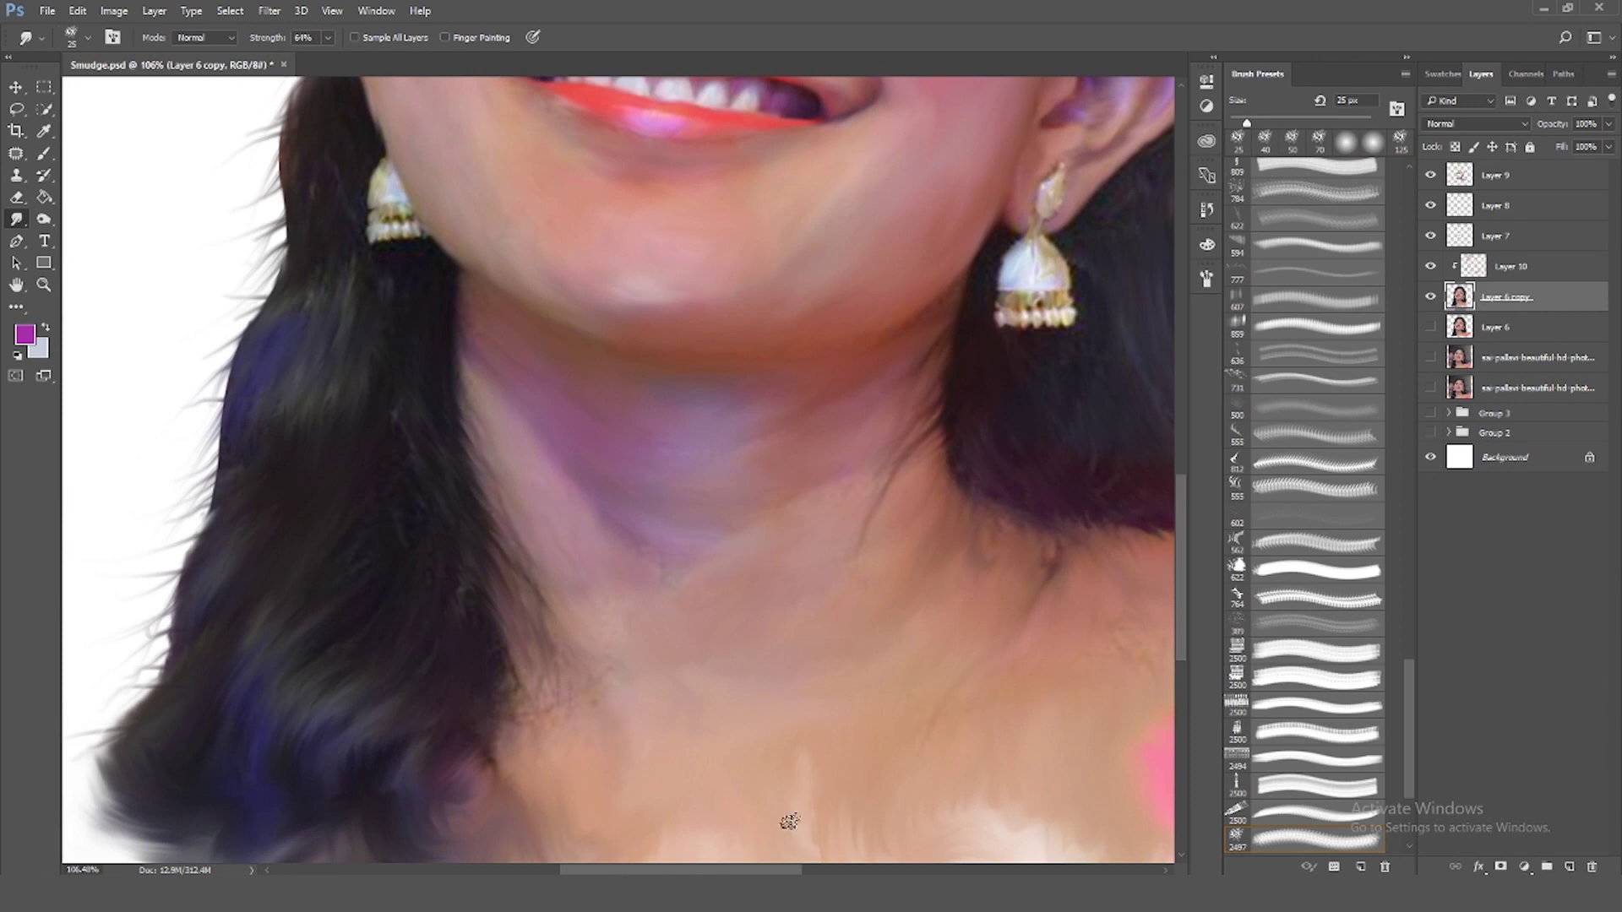
key("bracketright")
key("bracketright")
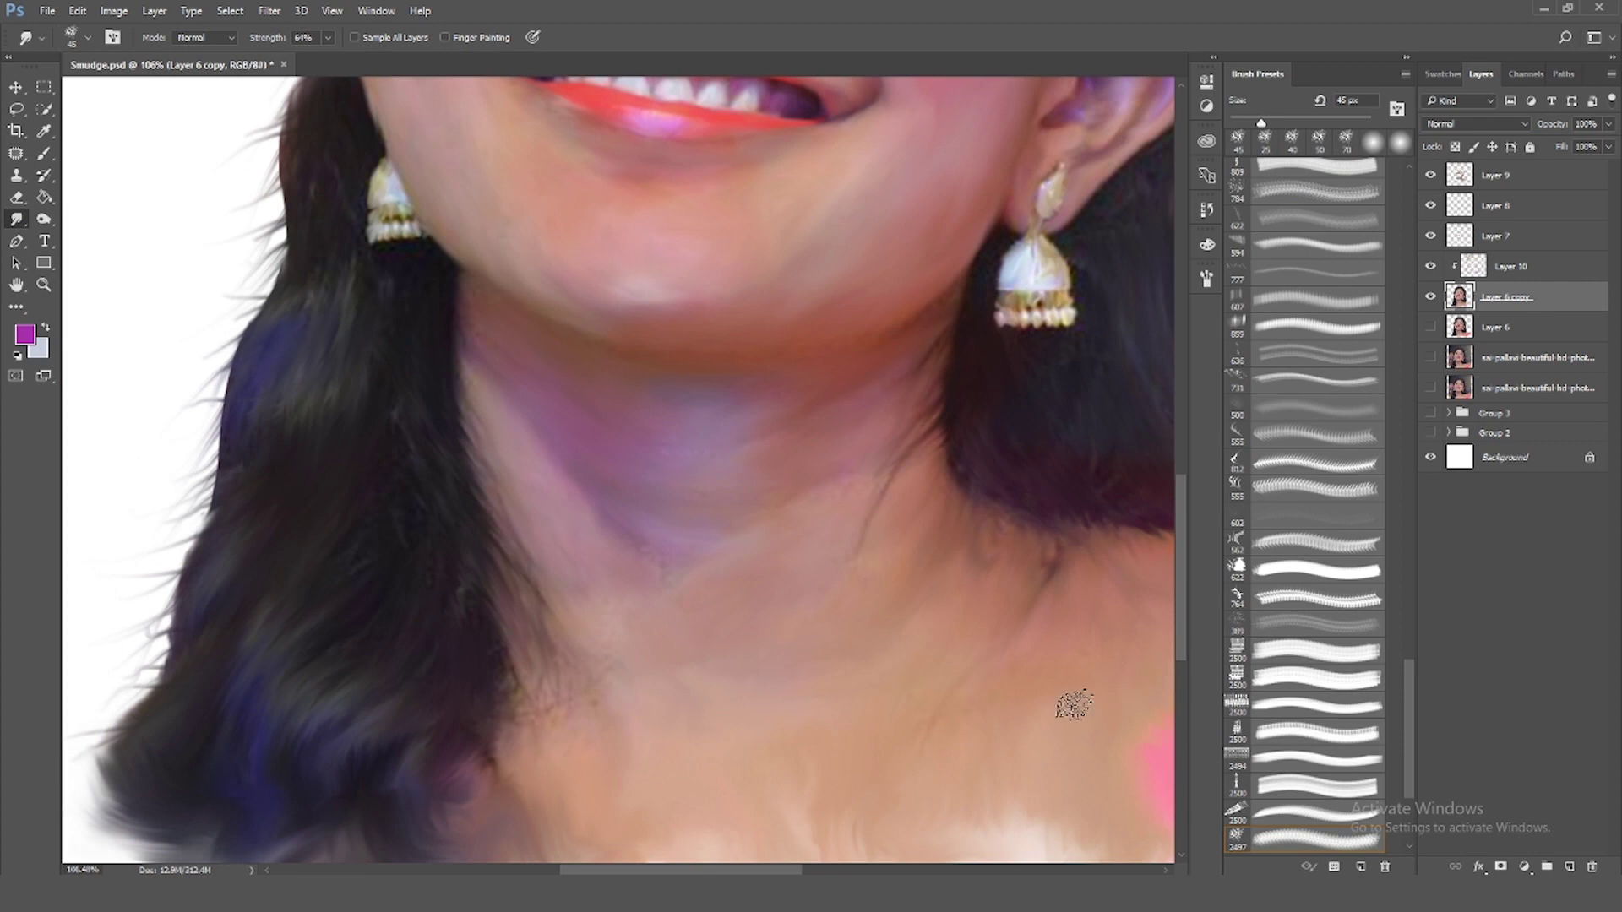
scroll(735, 681, "down", 1)
scroll(760, 616, "down", 2)
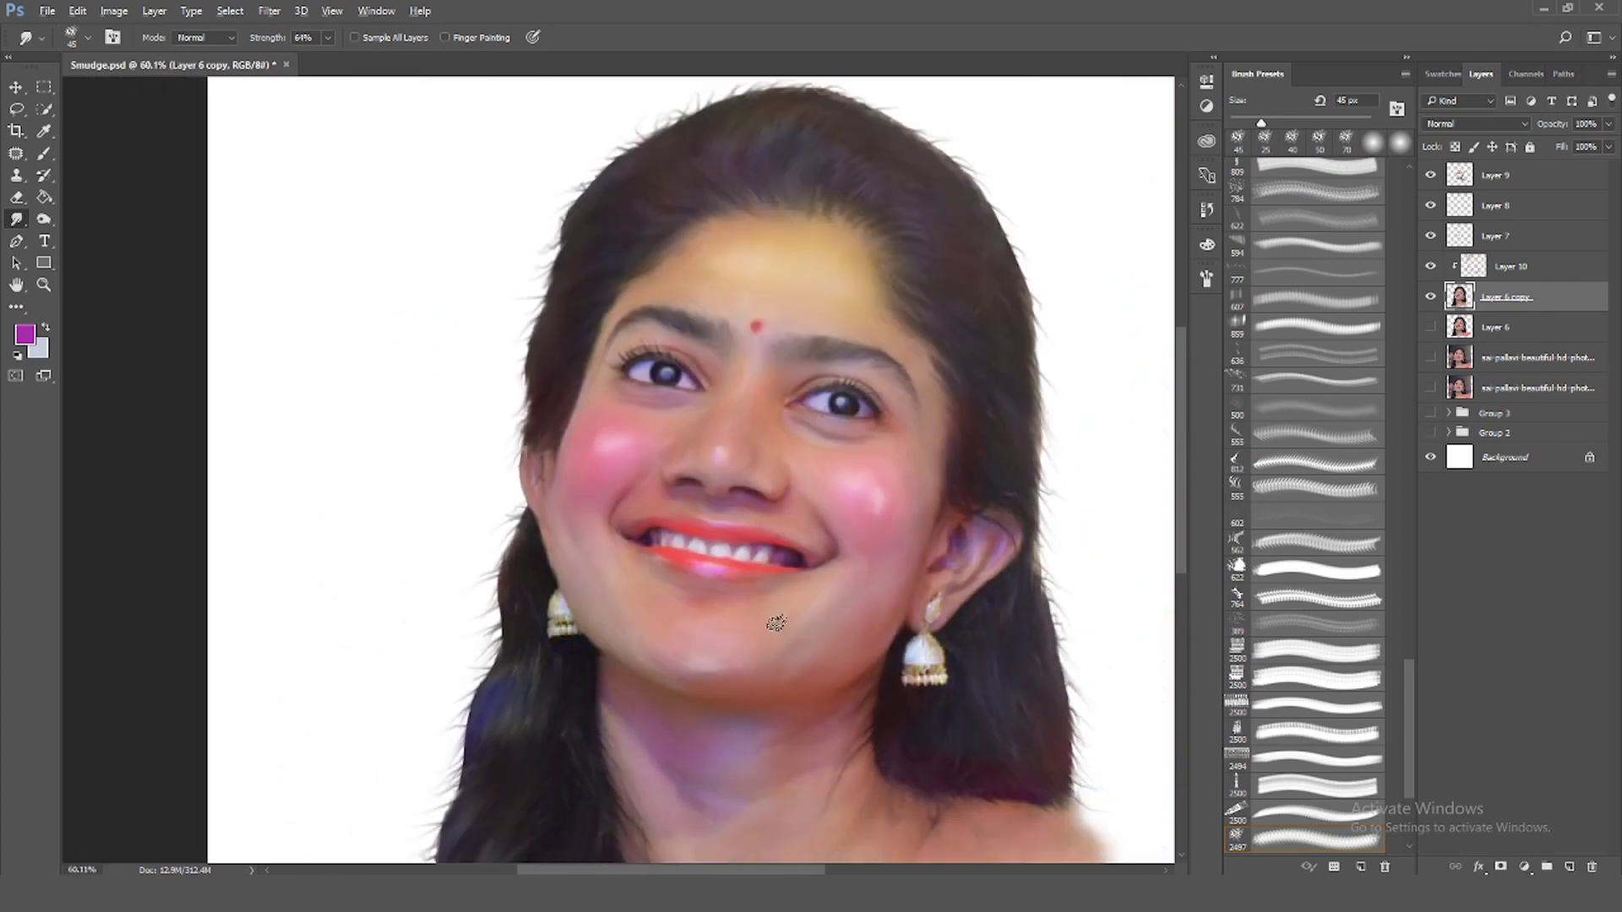
scroll(776, 623, "down", 1)
scroll(655, 788, "down", 1)
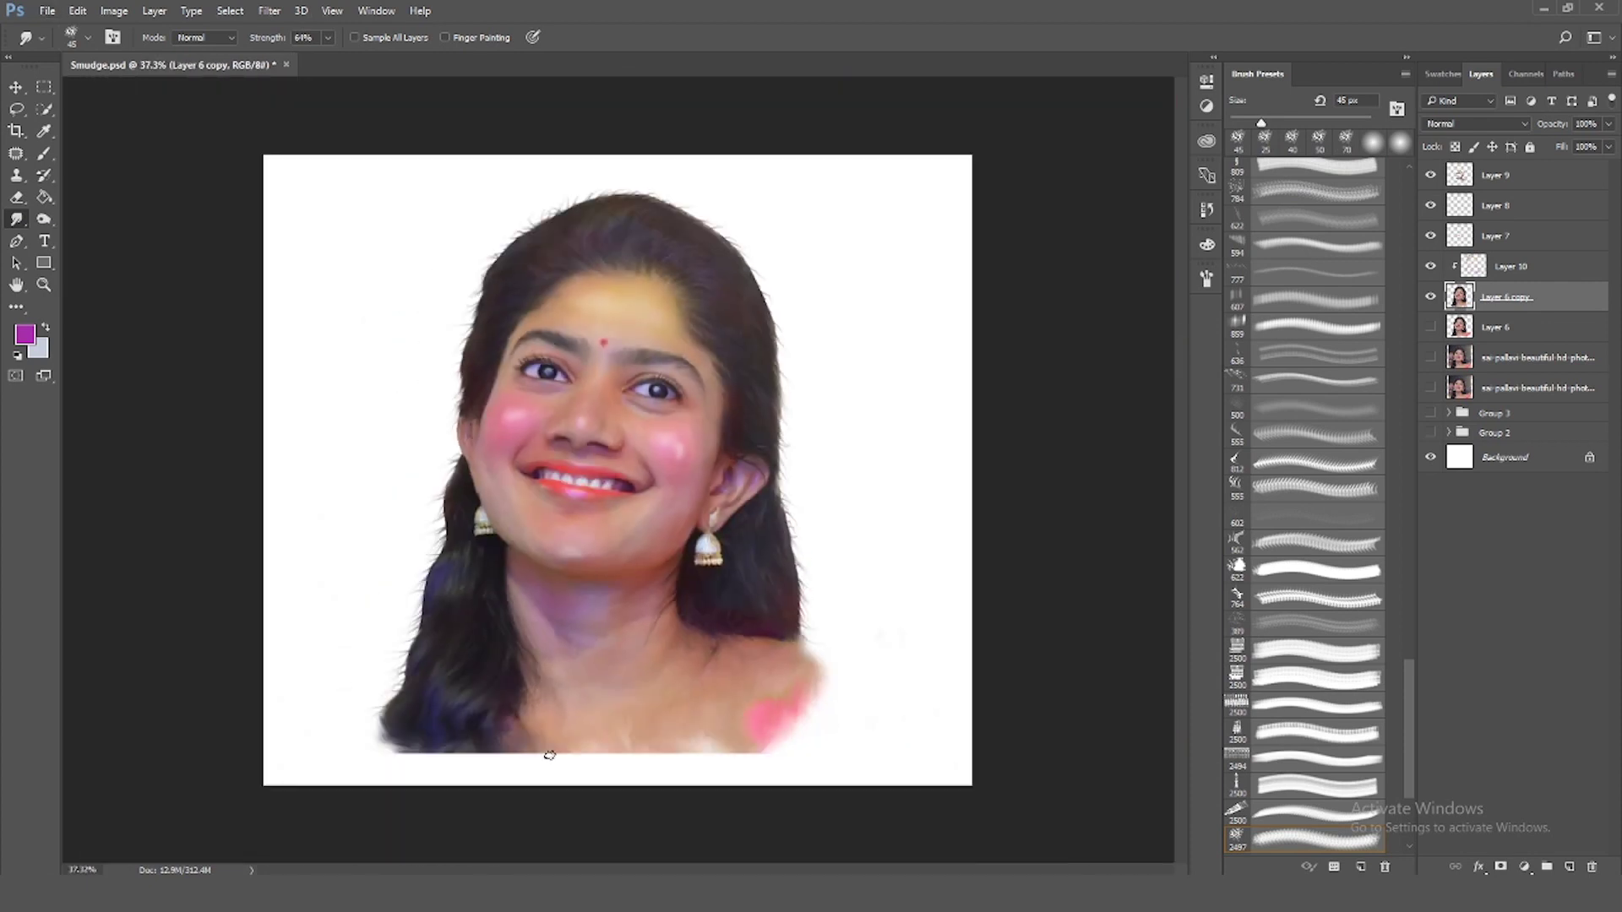
key("bracketright")
key("bracketright")
key("bracketright")
mouse_move(590, 749)
left_mouse_down()
mouse_move(480, 748)
mouse_move(724, 767)
mouse_move(499, 752)
left_mouse_up()
Smudge the pink shoulder patch, skin beside the lower hair, and lower-left hair tips
scroll(515, 786, "up", 1)
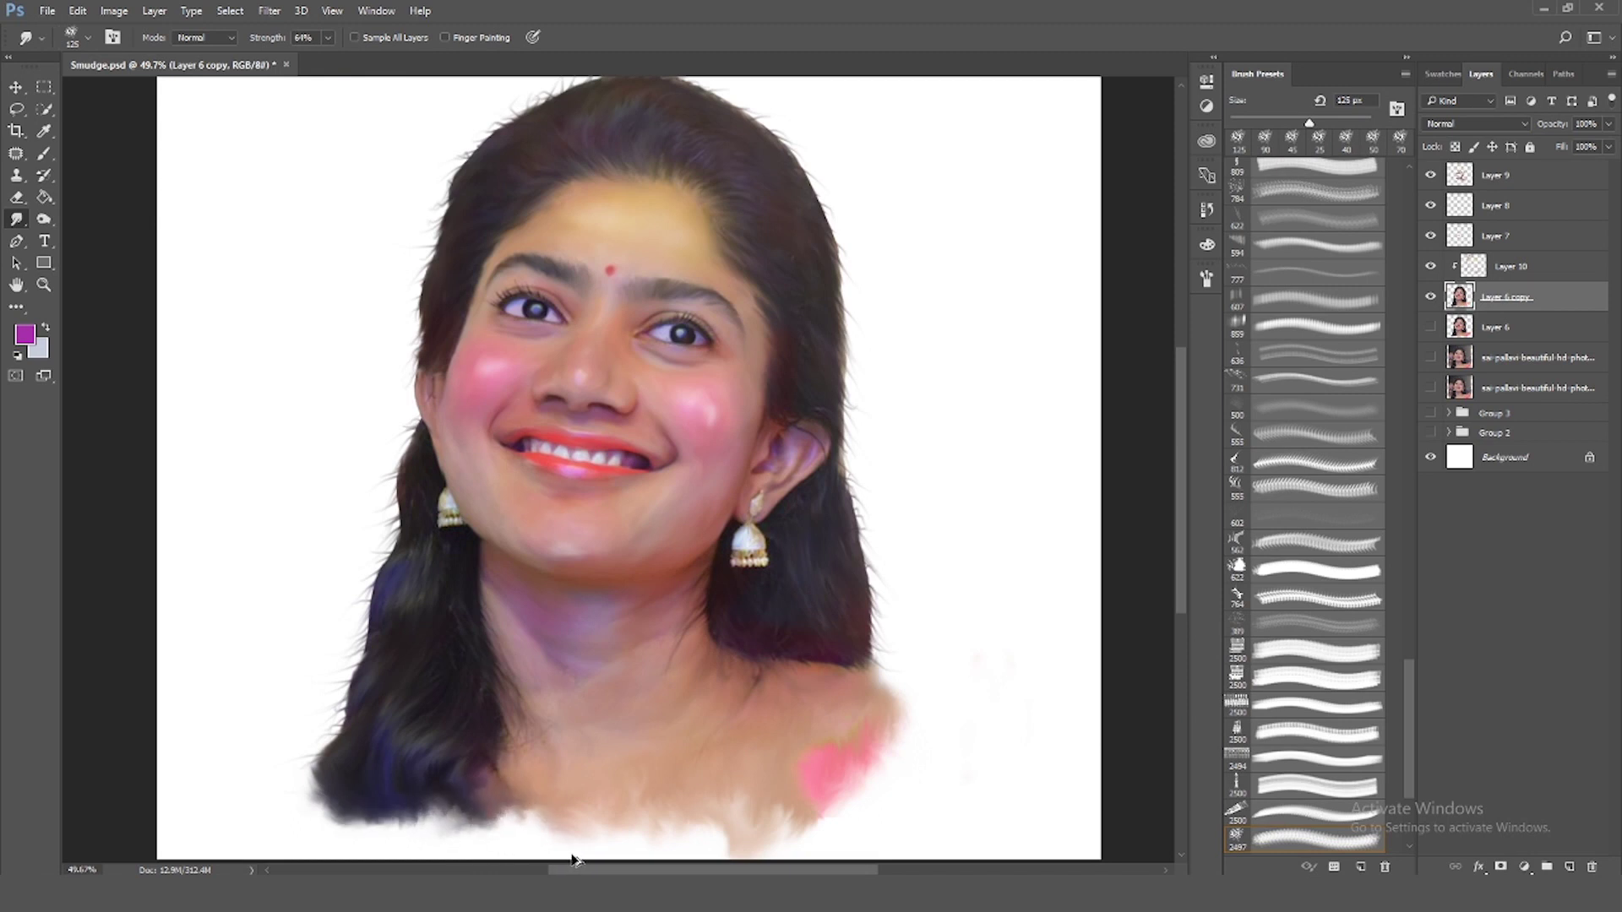
scroll(569, 855, "down", 1)
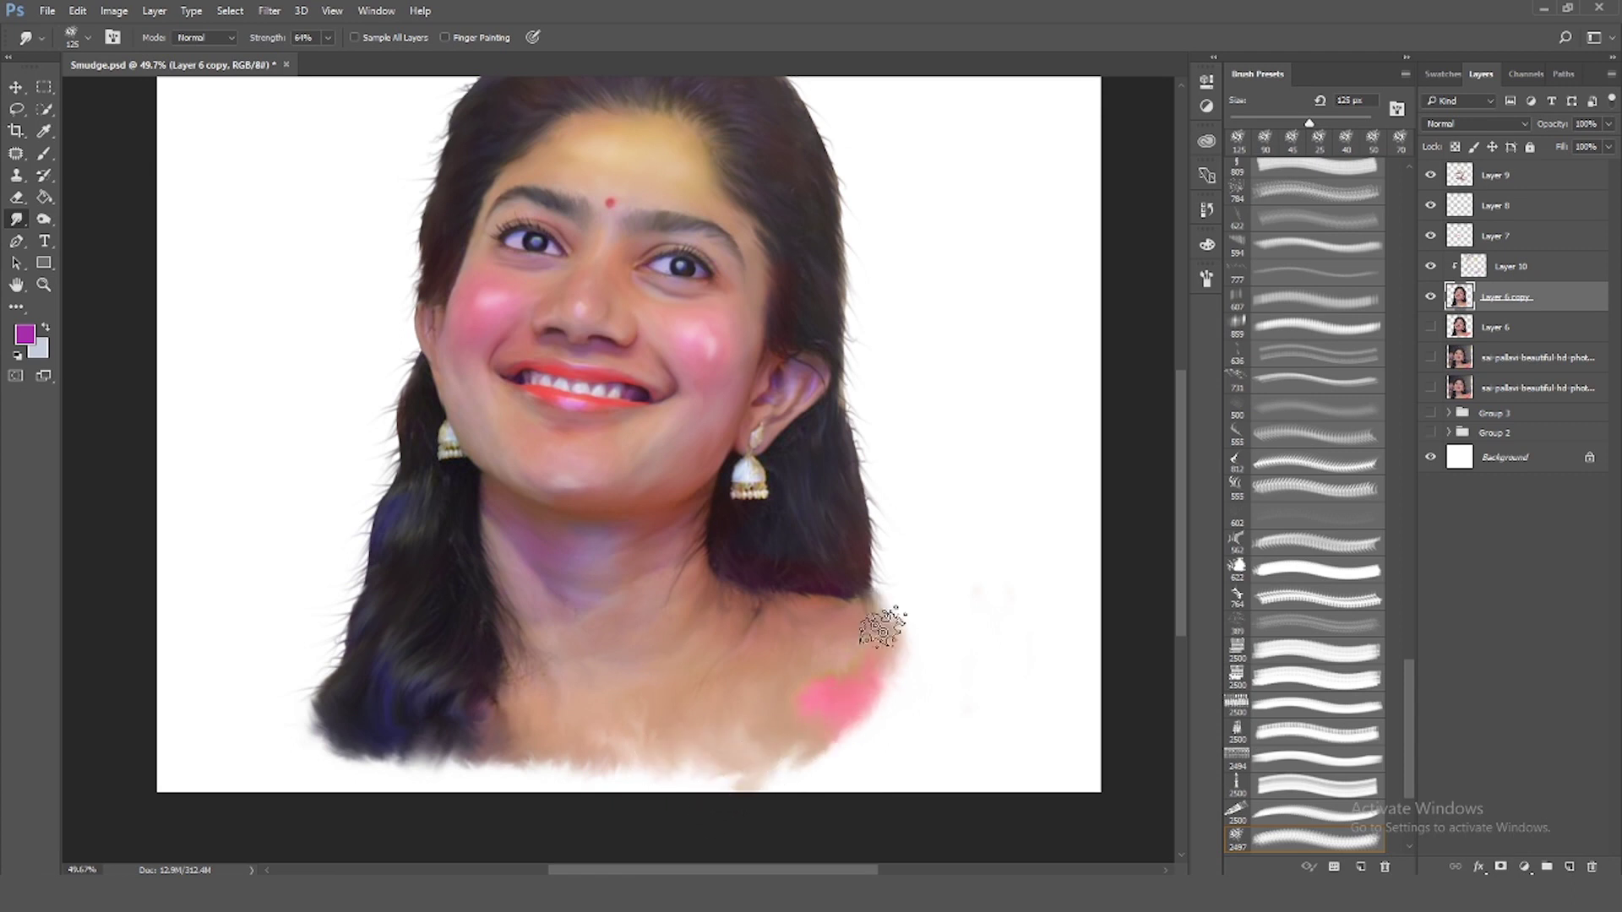
left_click_drag(879, 615, 826, 742)
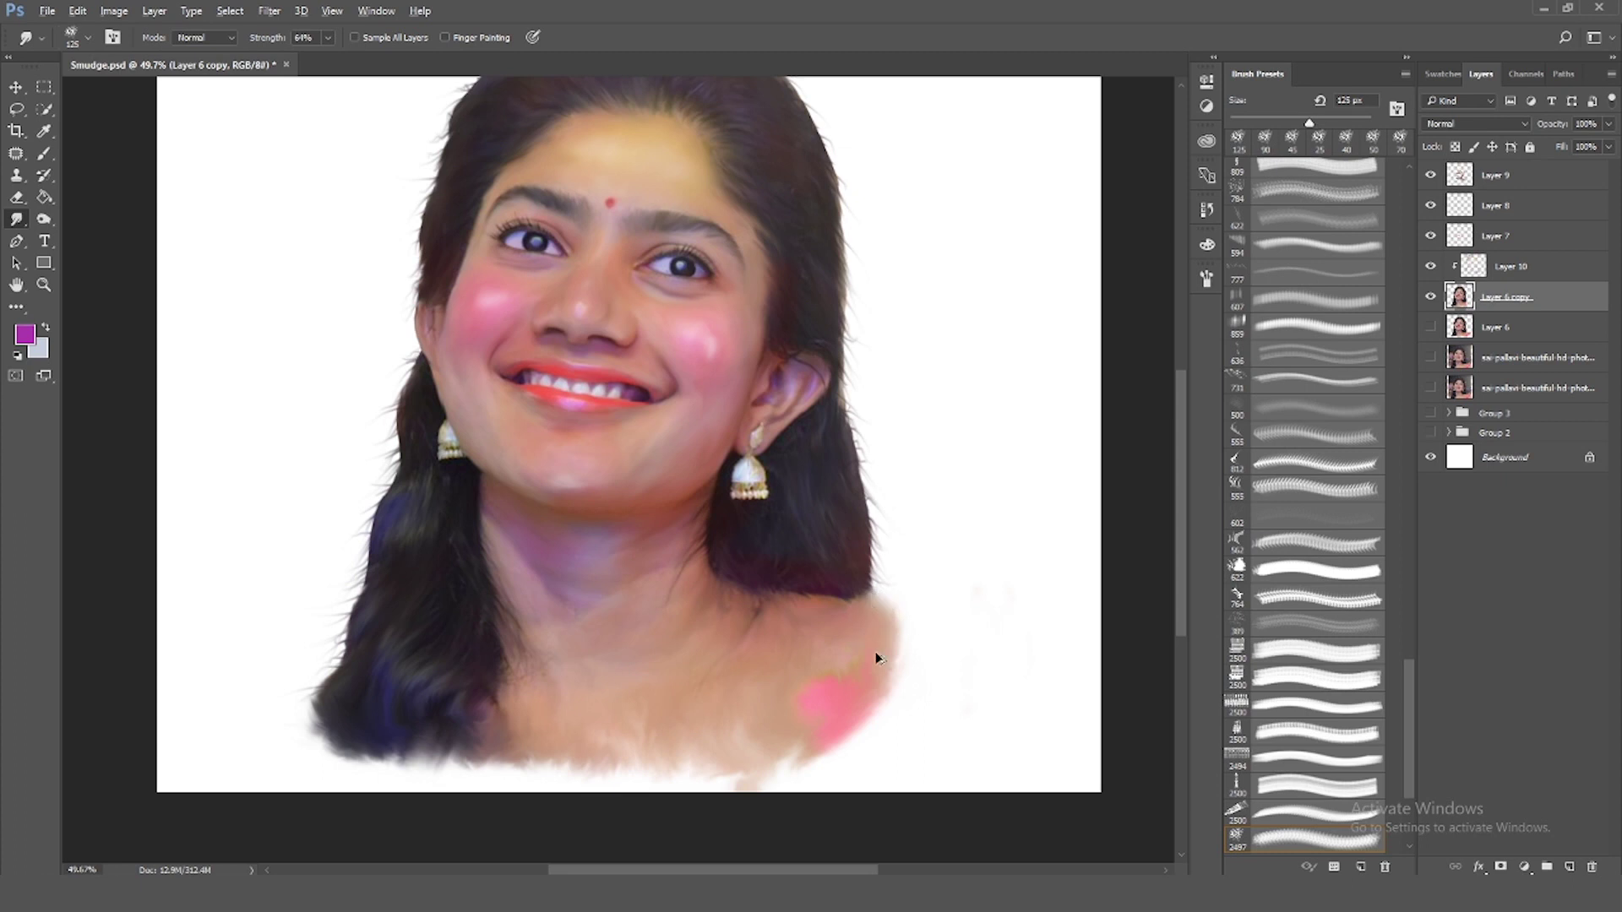
left_click_drag(874, 613, 874, 708)
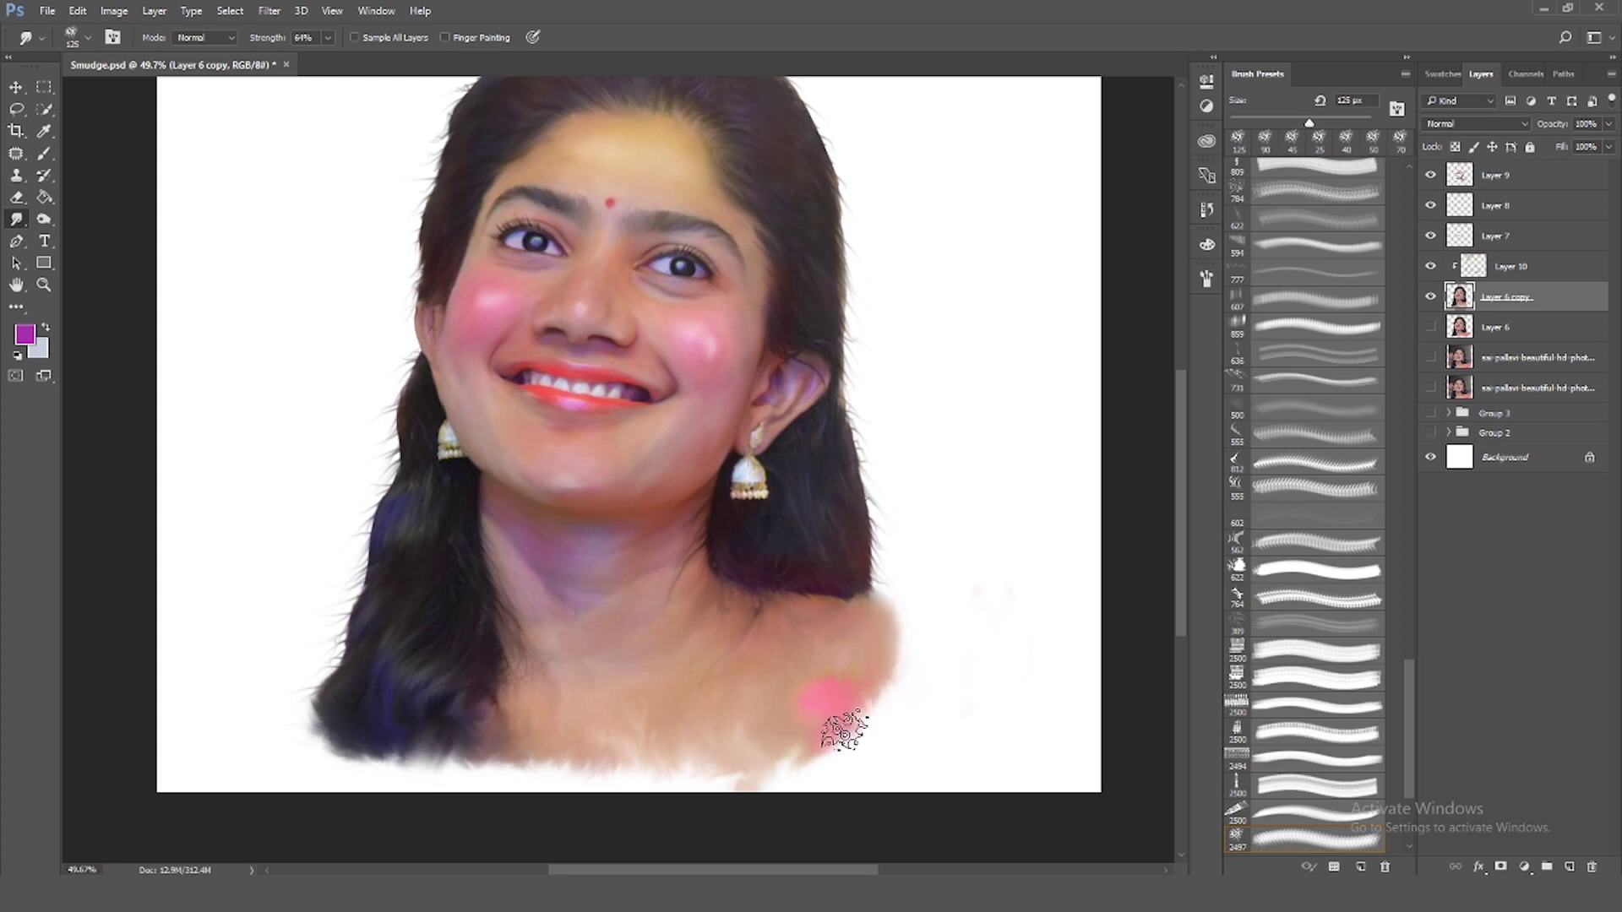
mouse_move(851, 659)
left_mouse_down()
mouse_move(825, 754)
mouse_move(789, 760)
mouse_move(846, 726)
mouse_move(905, 622)
mouse_move(862, 670)
left_mouse_up()
mouse_move(397, 760)
left_mouse_down()
mouse_move(326, 713)
mouse_move(352, 735)
left_mouse_up()
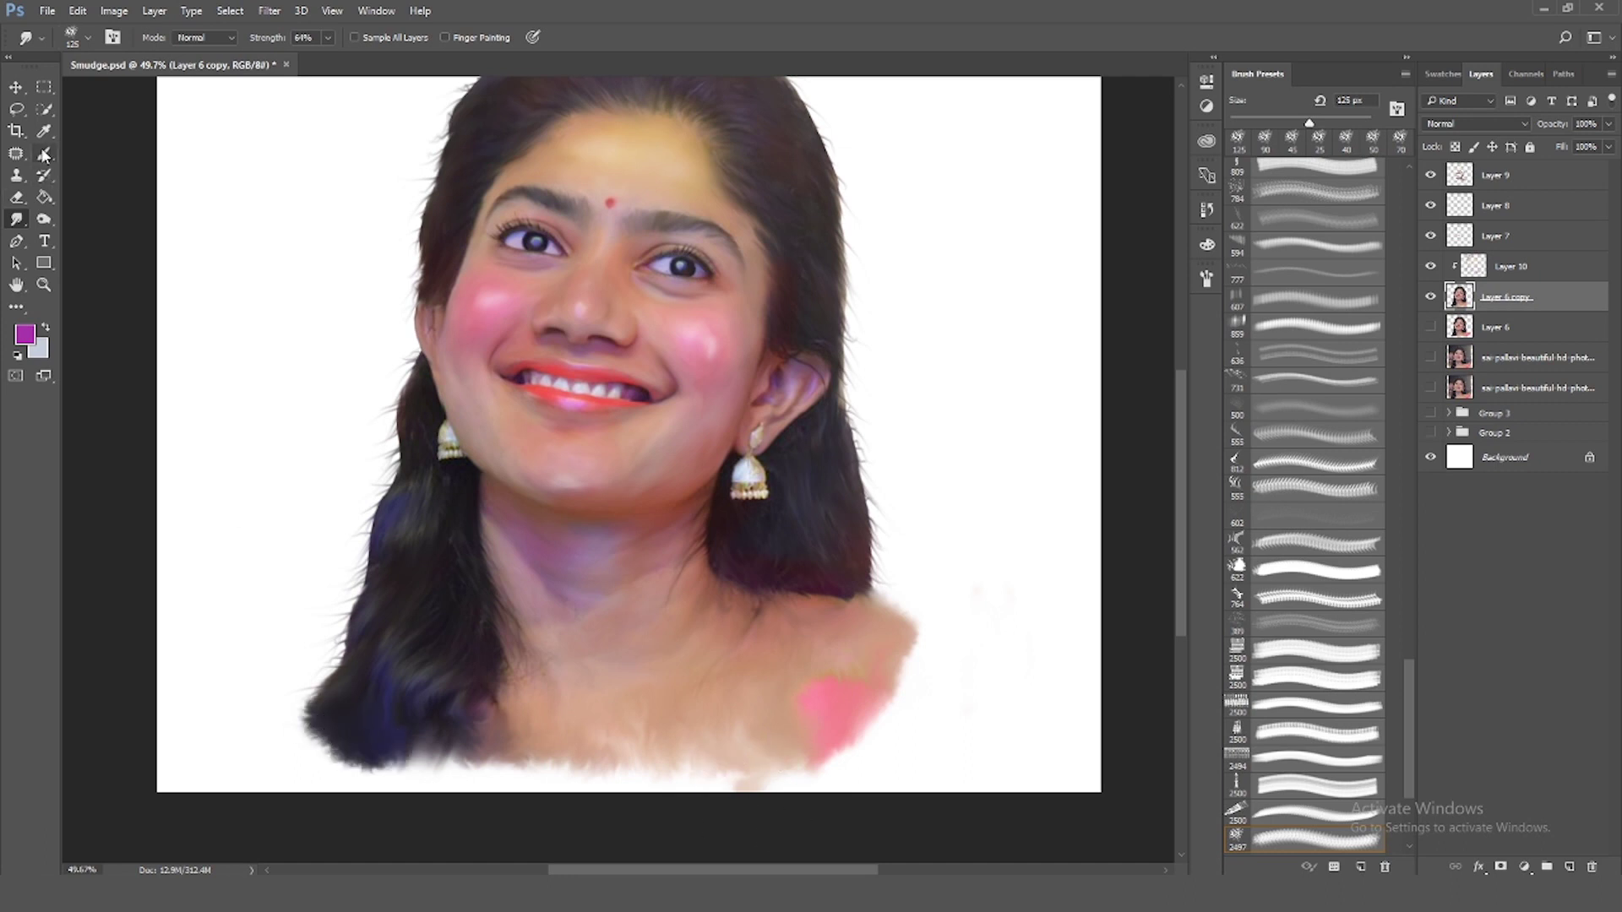
Choose white as the foreground colour for upper-lip and chin highlights
key("e")
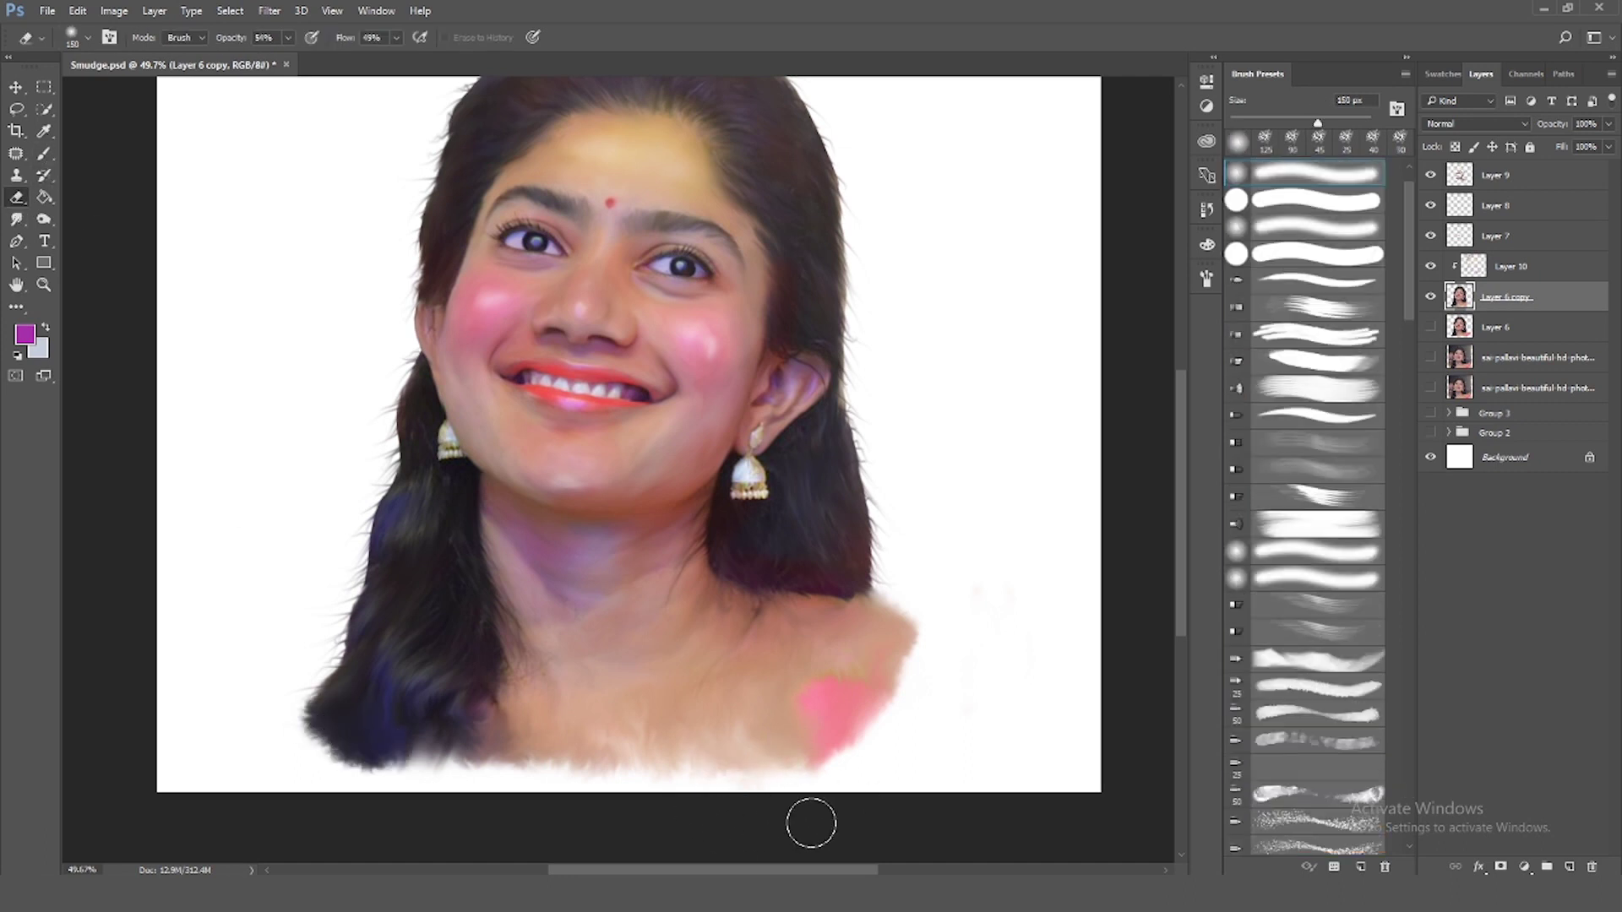
scroll(710, 625, "down", 3)
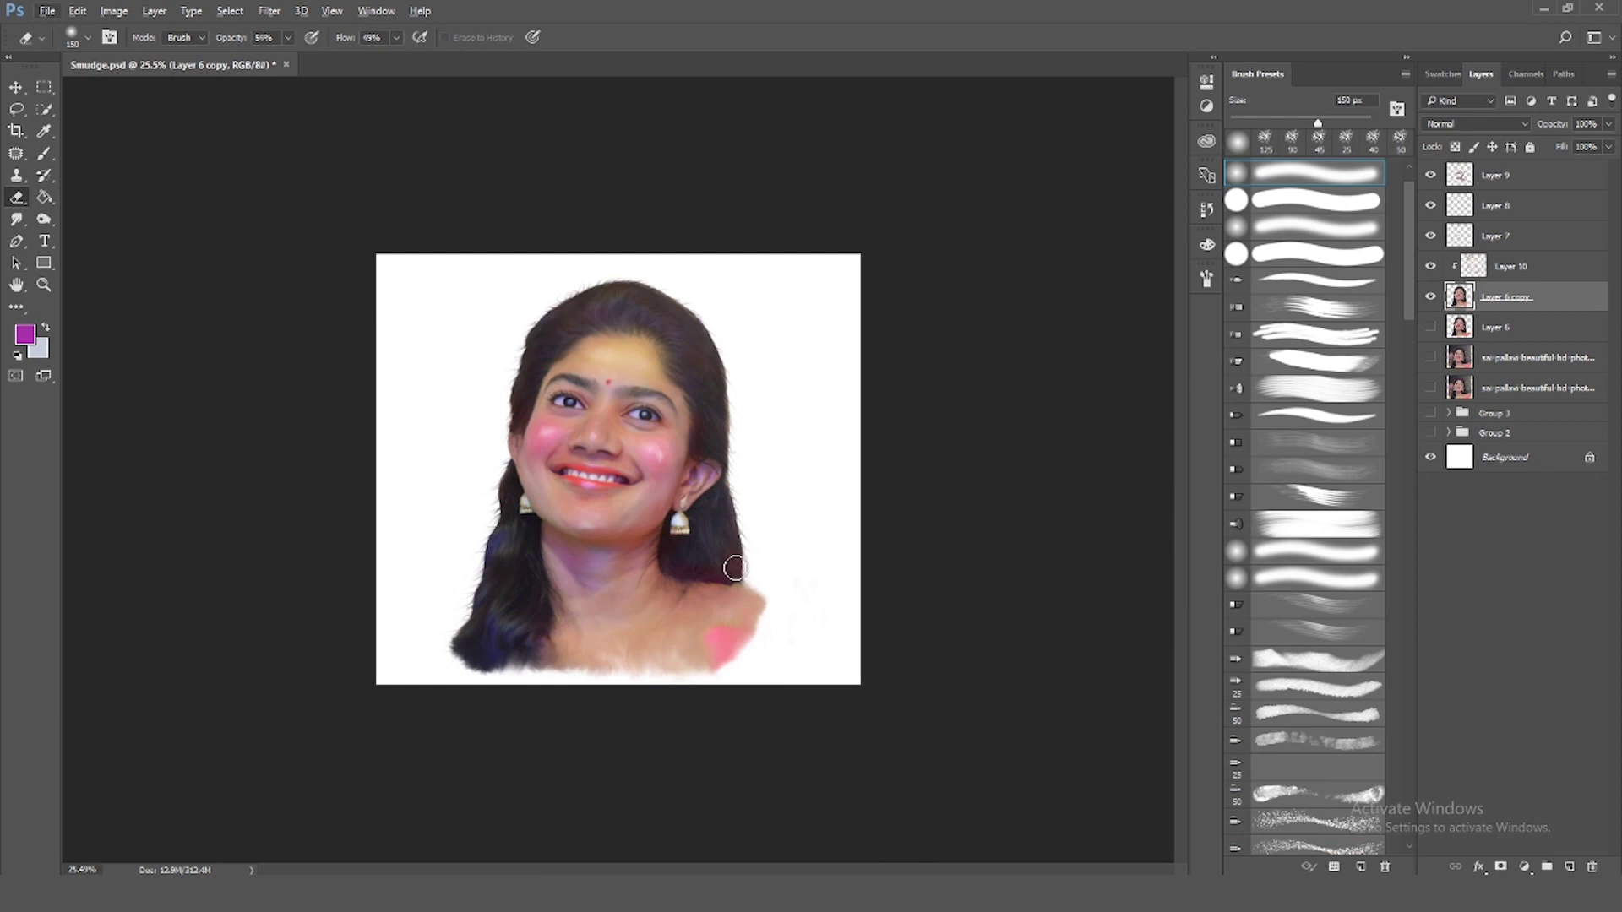
scroll(592, 431, "up", 3)
scroll(591, 431, "up", 2)
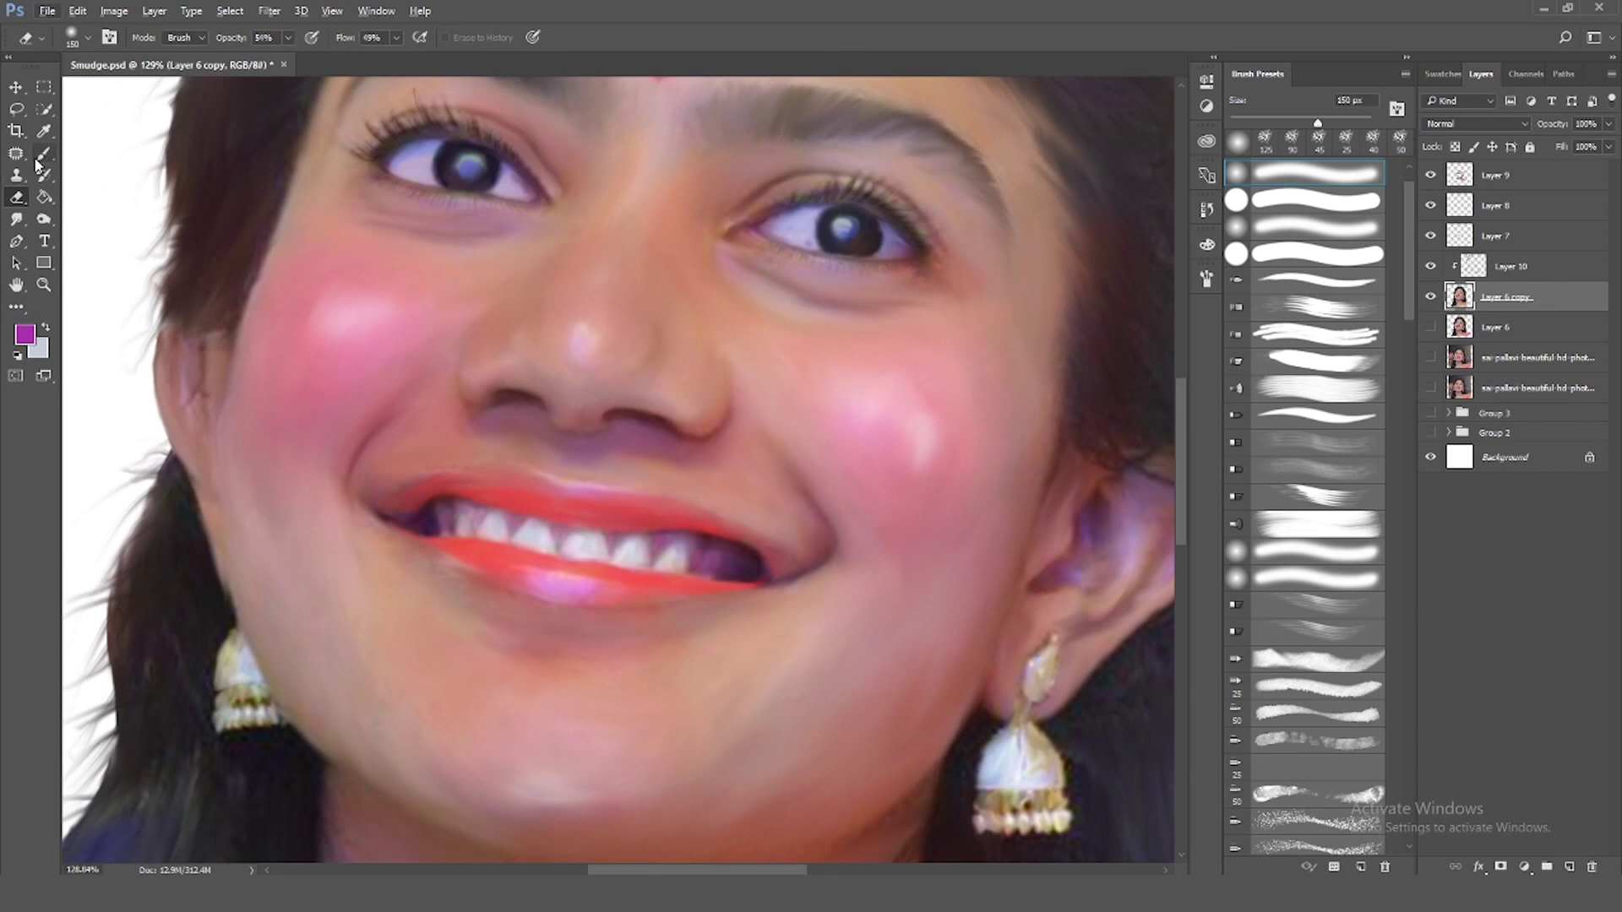
left_click(25, 335)
left_click(1128, 276)
key("Return")
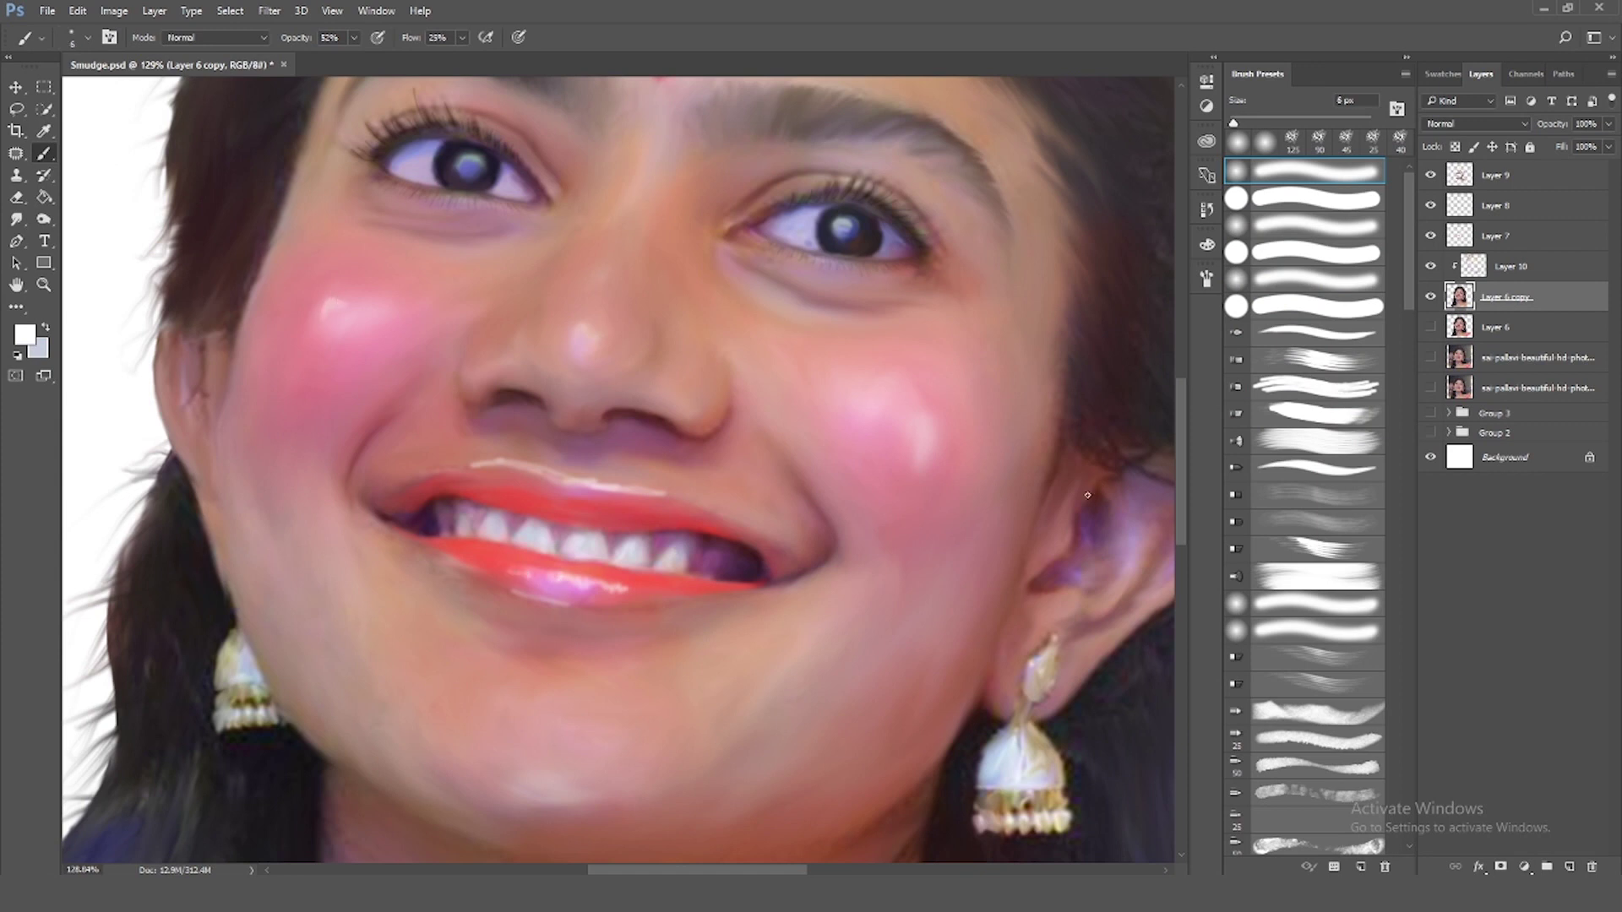
scroll(563, 743, "down", 1)
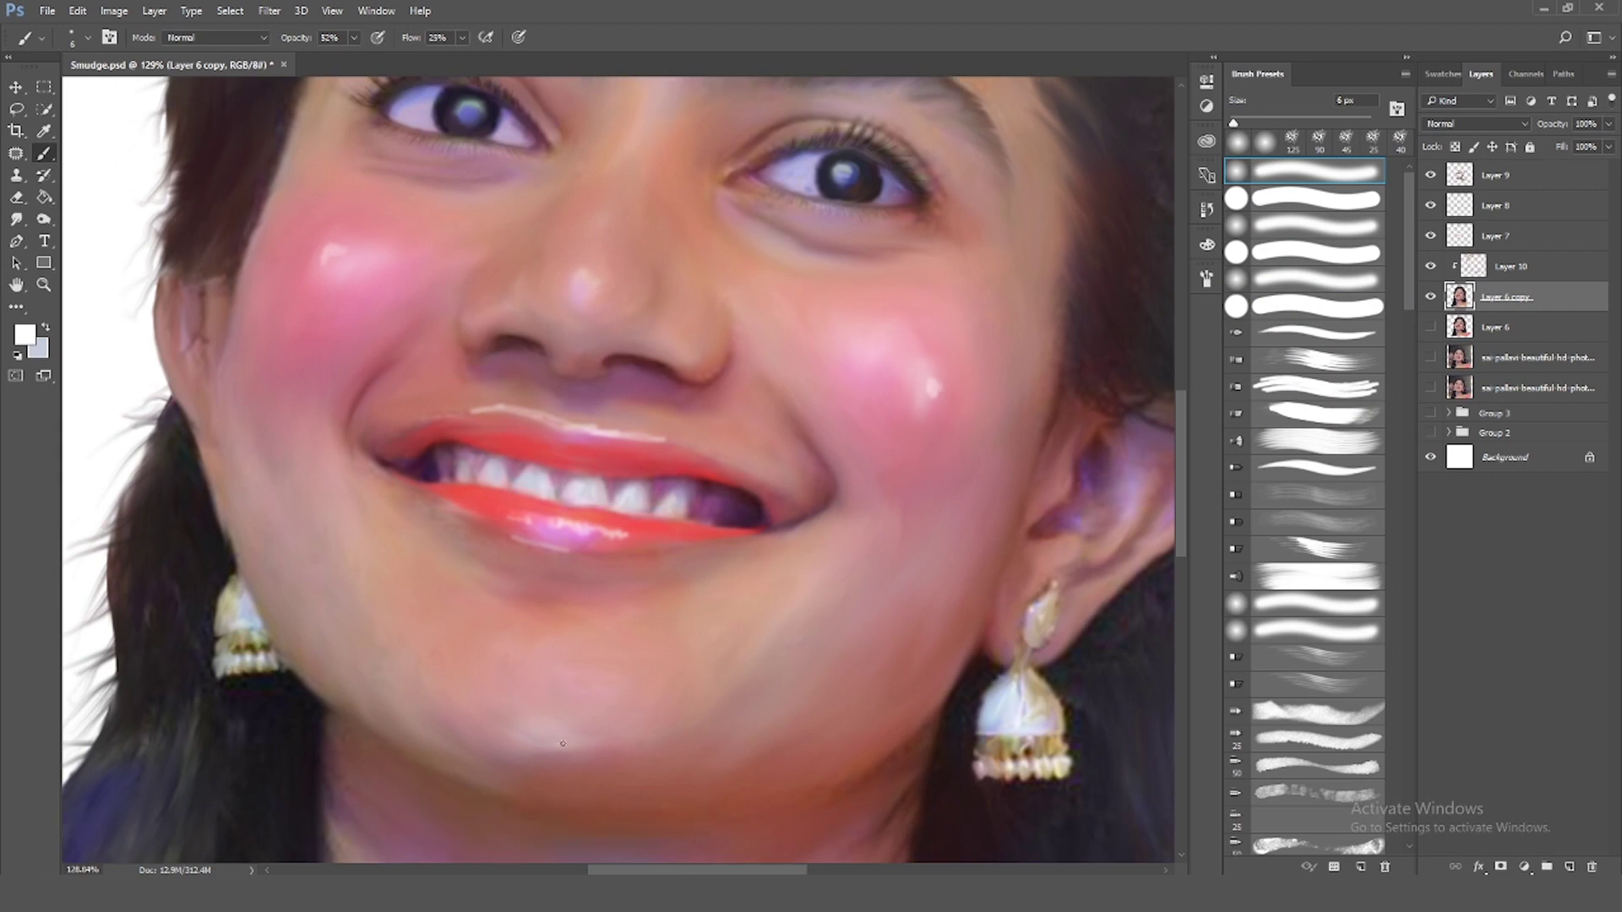
scroll(630, 404, "up", 1)
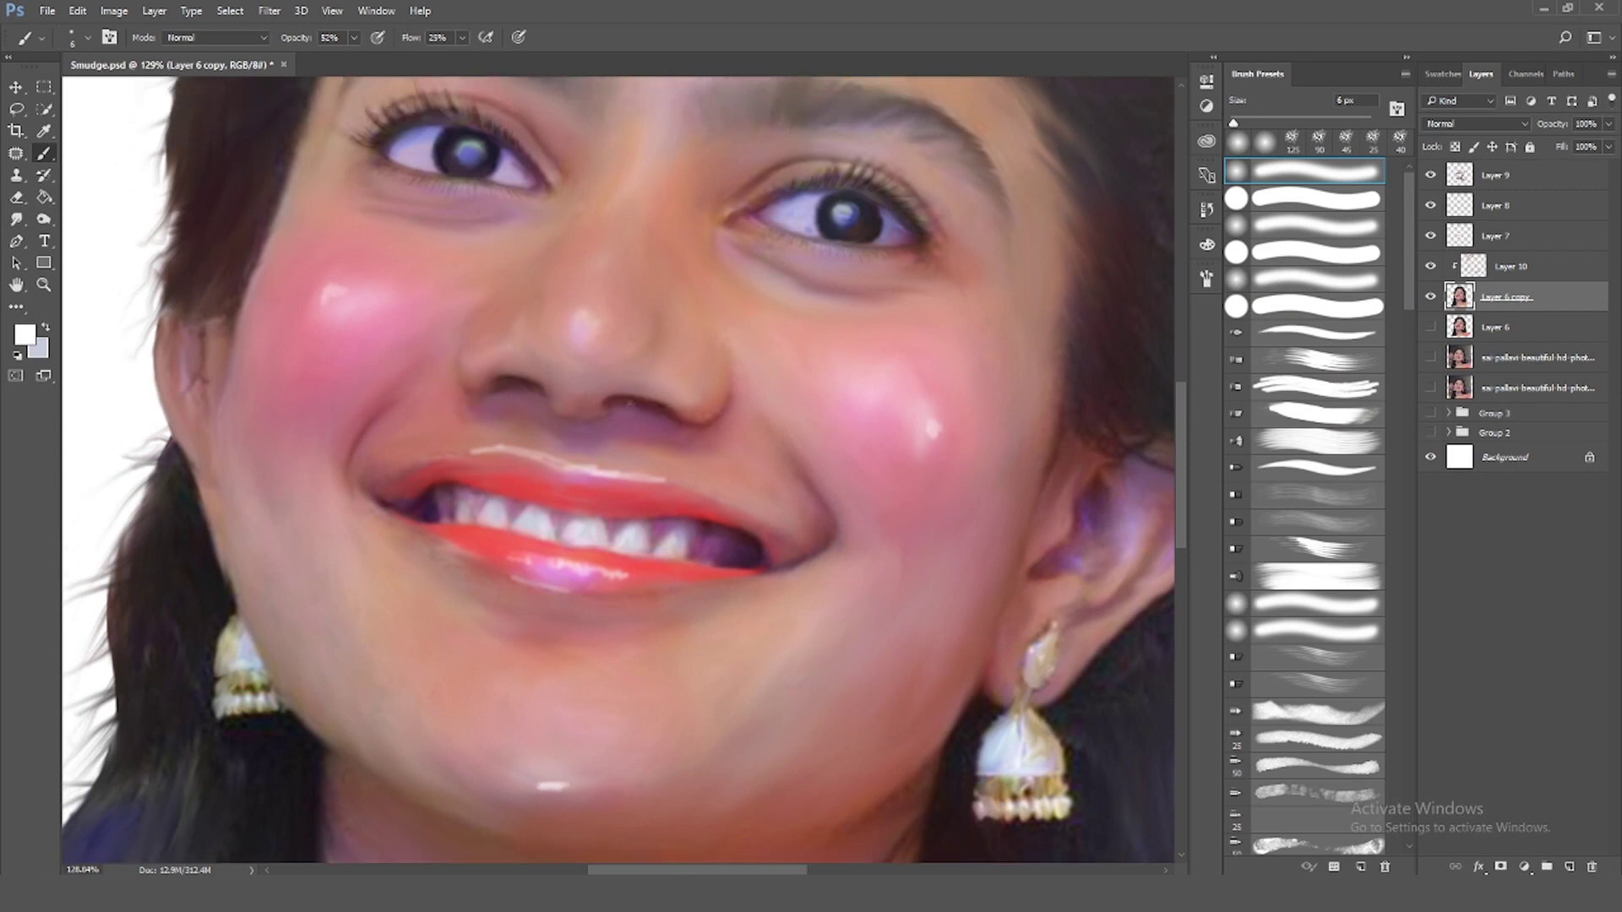
Show Layer 10, then switch to the Smudge tool with a tiny brush size
left_click(1429, 266)
key("r")
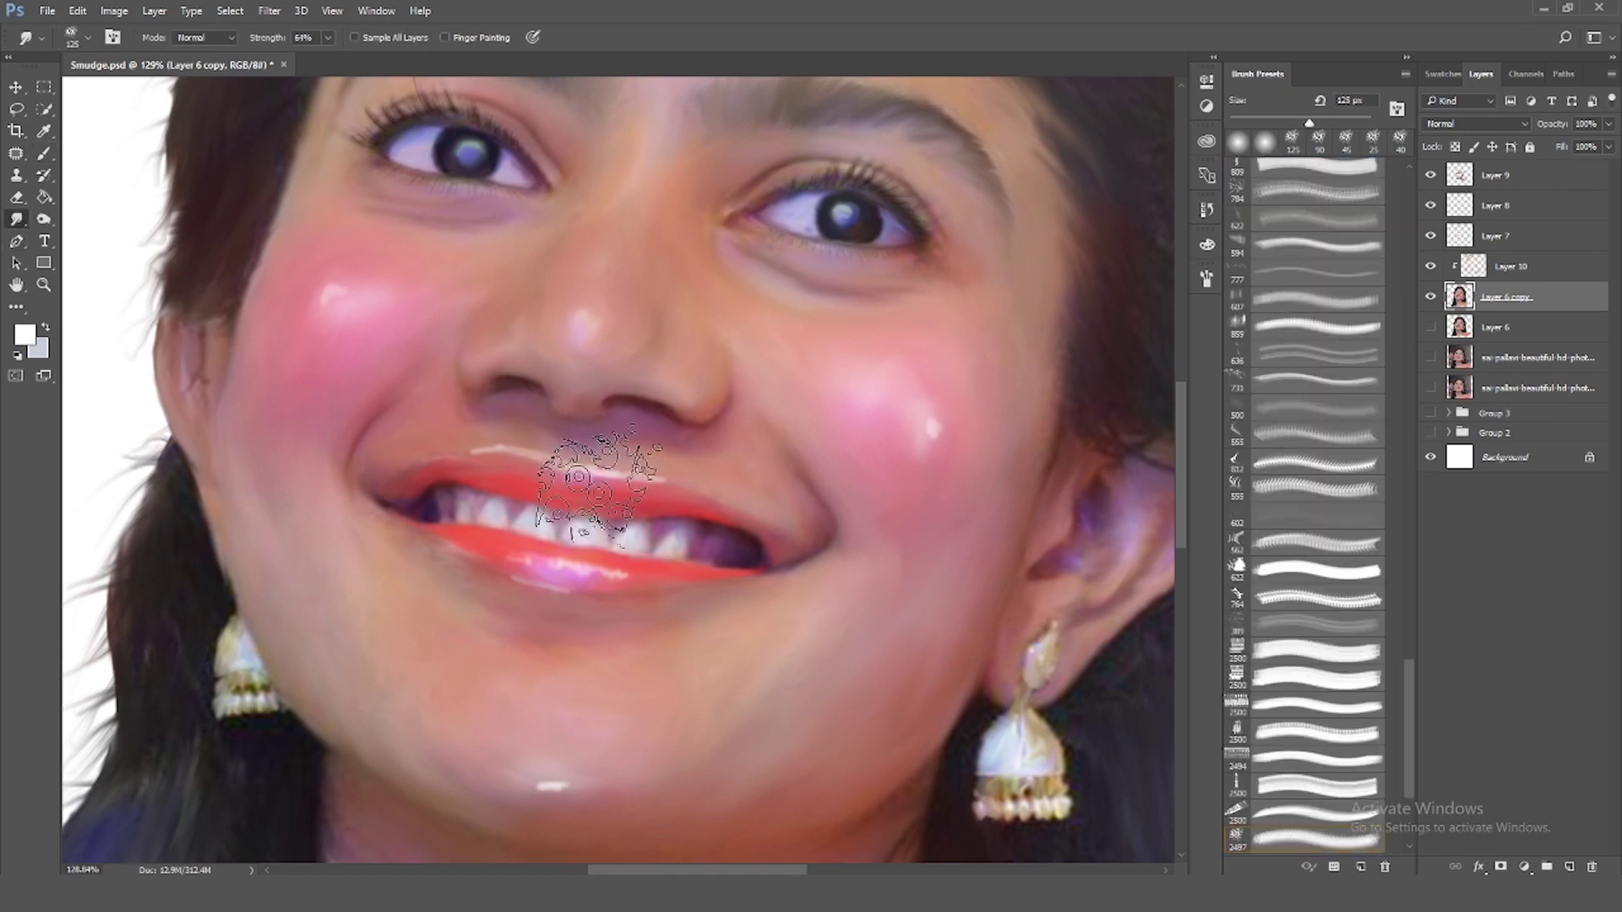
scroll(567, 481, "up", 5)
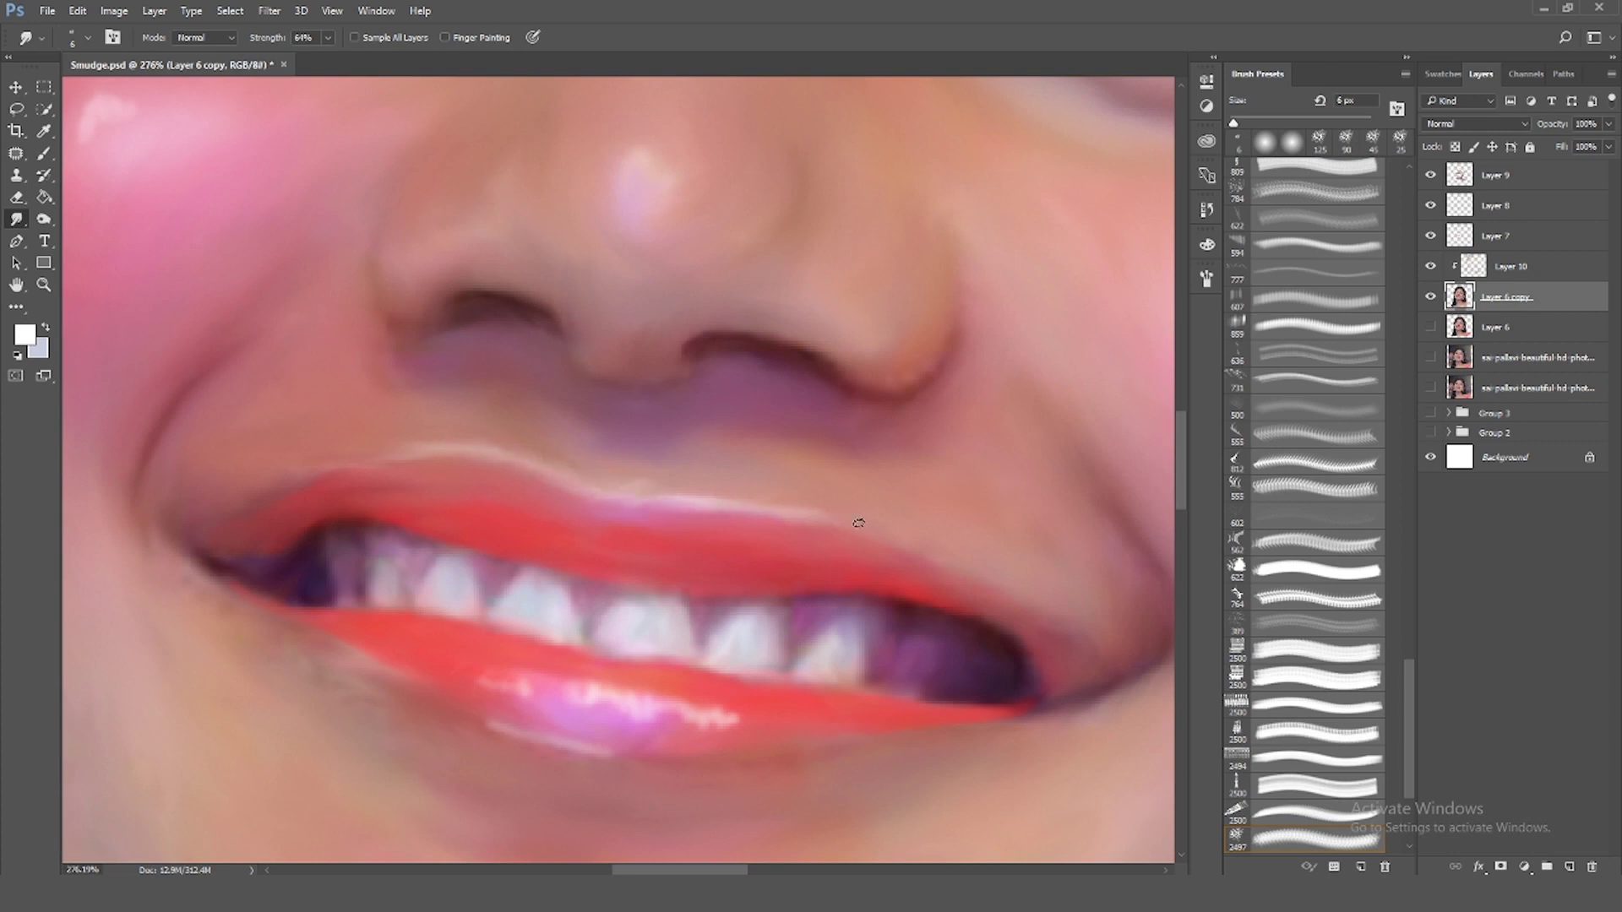
key("bracketleft")
key("bracketleft")
key("bracketleft")
key("bracketright")
key("bracketright")
key("bracketright")
scroll(595, 665, "down", 1)
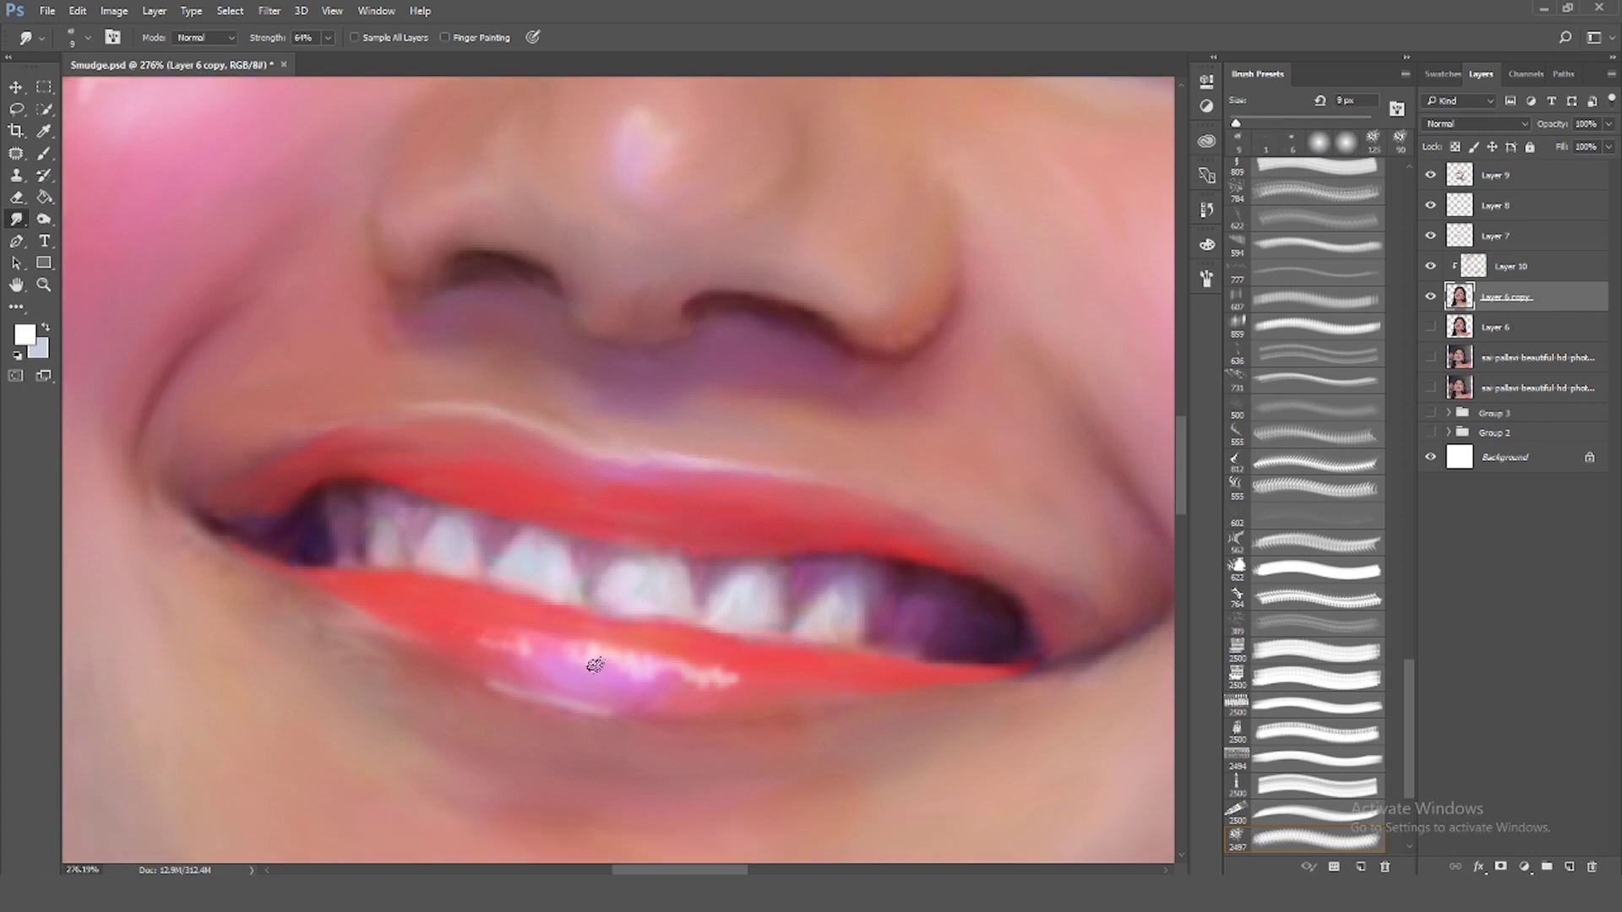
key("bracketleft")
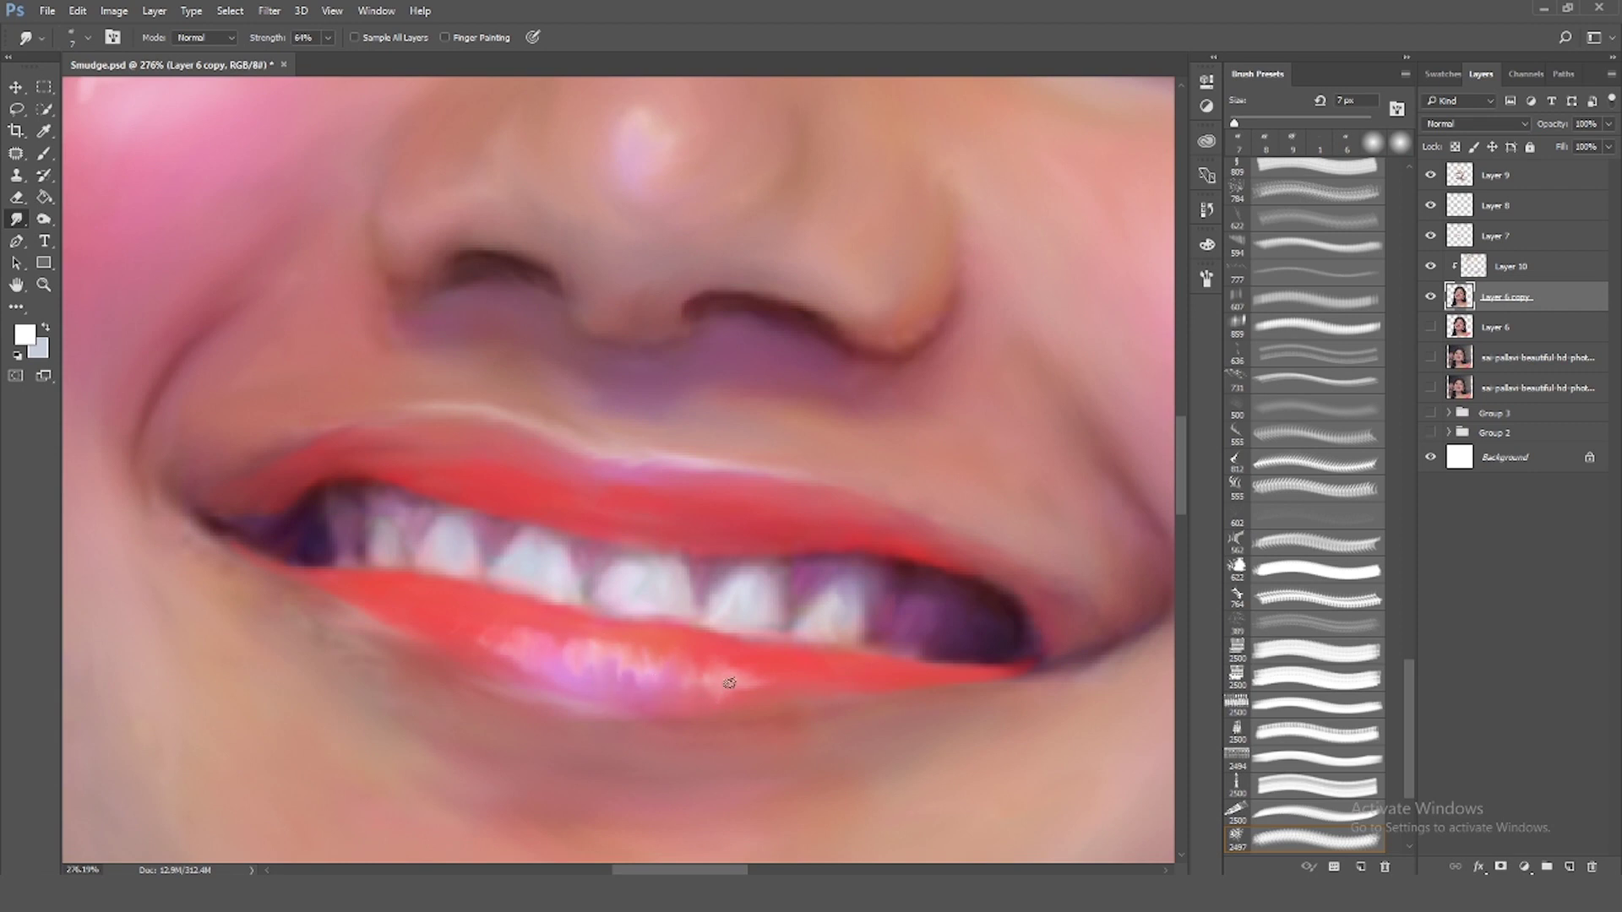
Smear the right cheek highlight into the skin with a fine brush, then fit the image
scroll(597, 616, "down", 5)
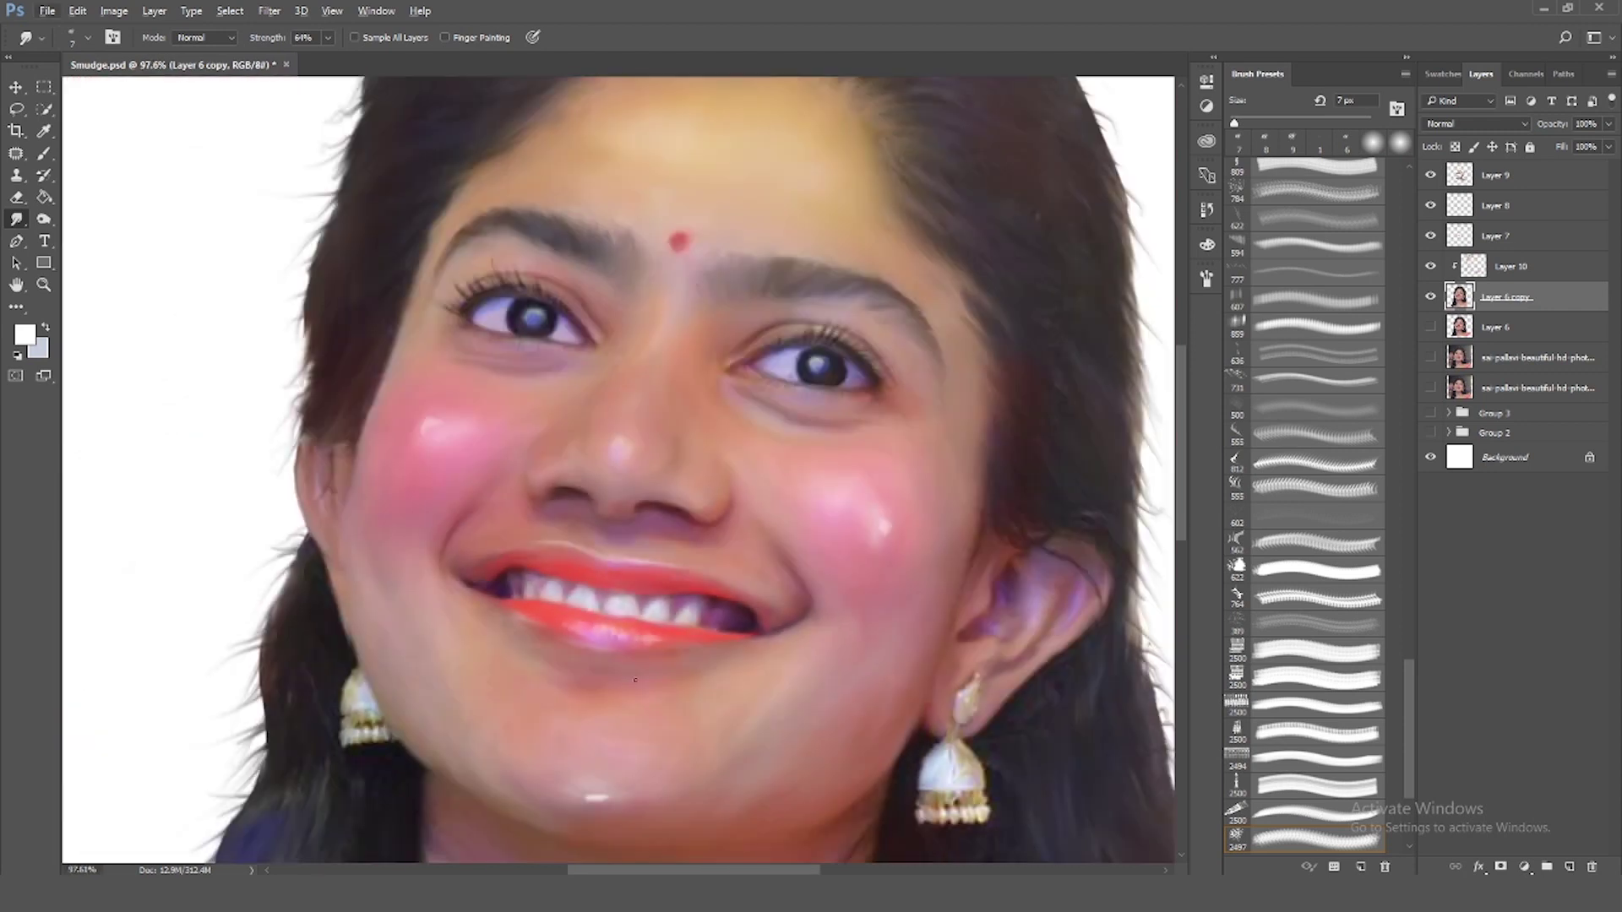
scroll(659, 650, "down", 1)
scroll(696, 683, "down", 1)
scroll(622, 610, "up", 5)
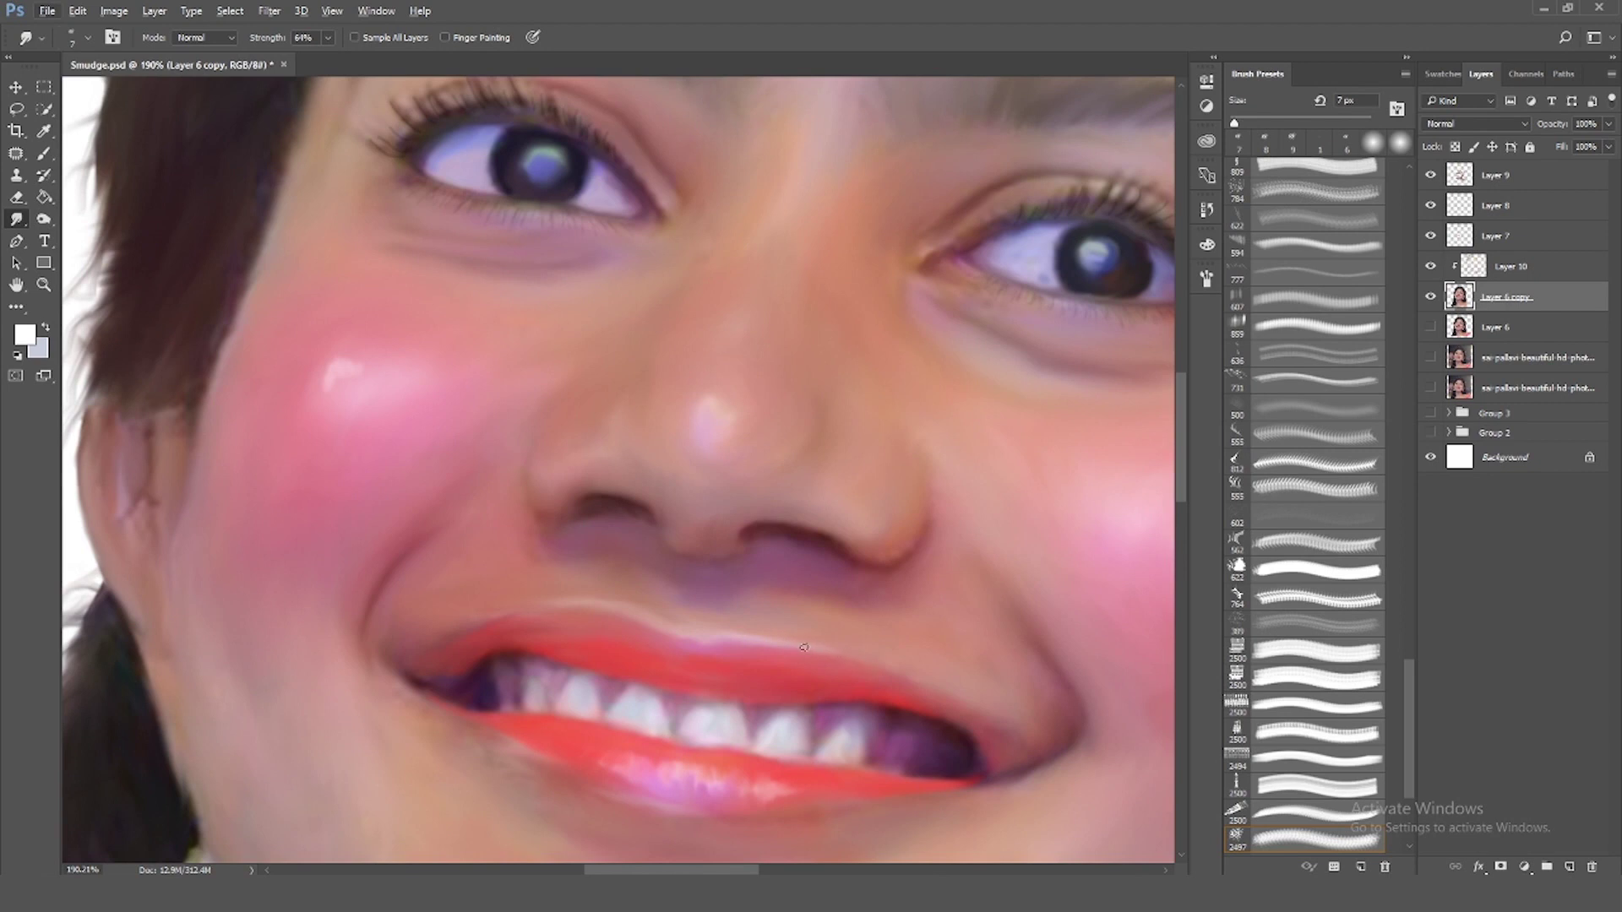
key("bracketright")
key("bracketright")
key("bracketright")
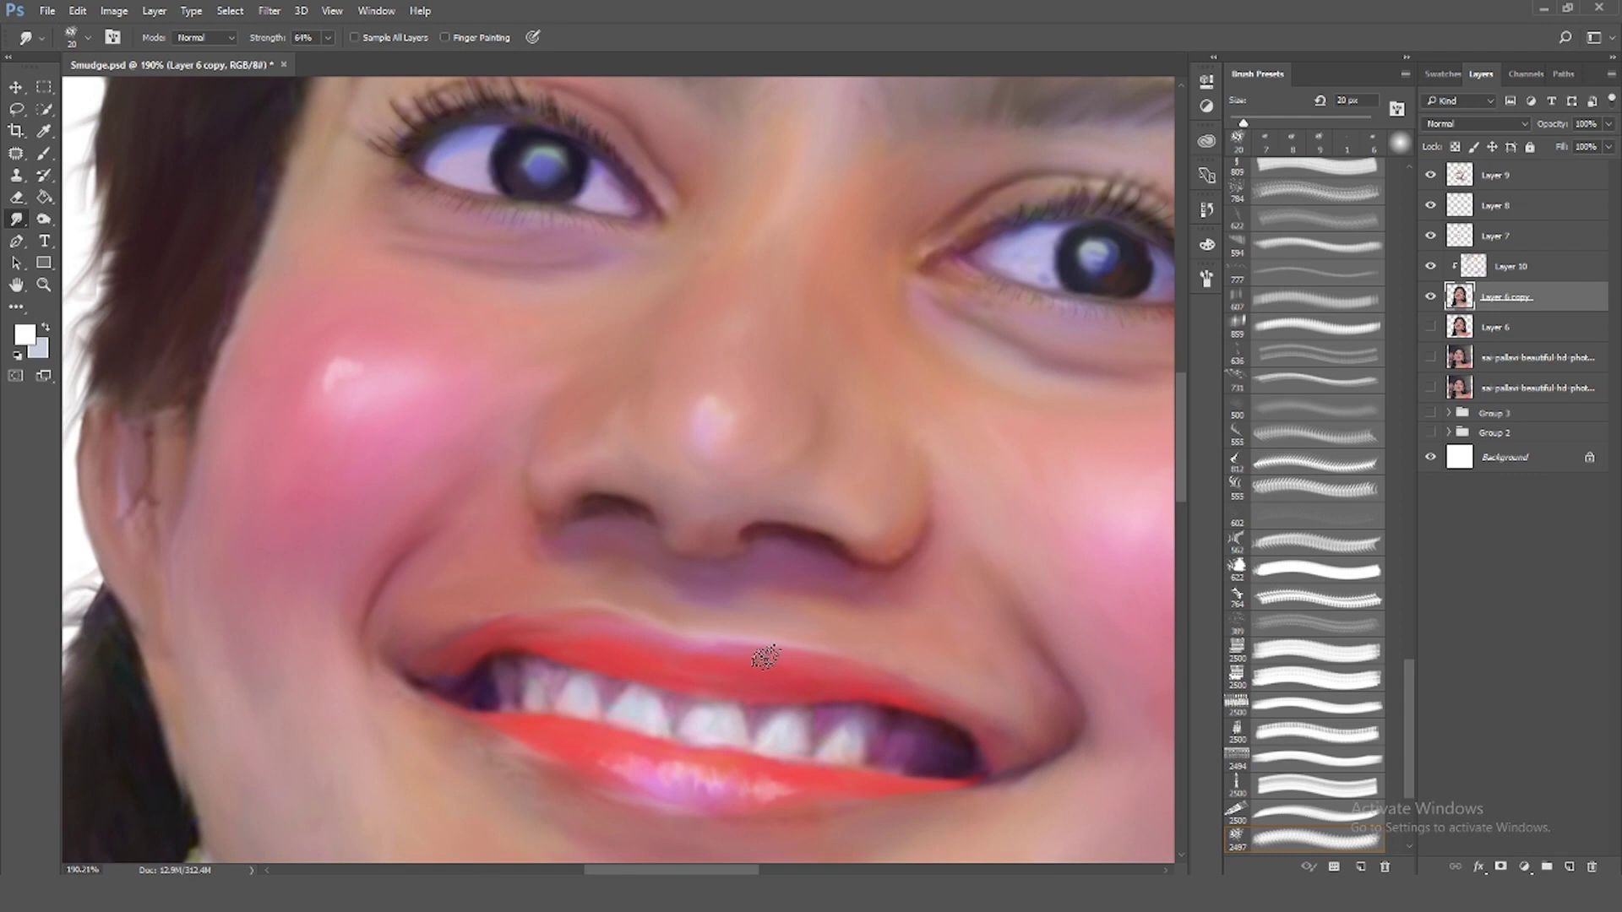
key("bracketleft")
key("bracketleft")
key("bracketleft")
key("bracketright")
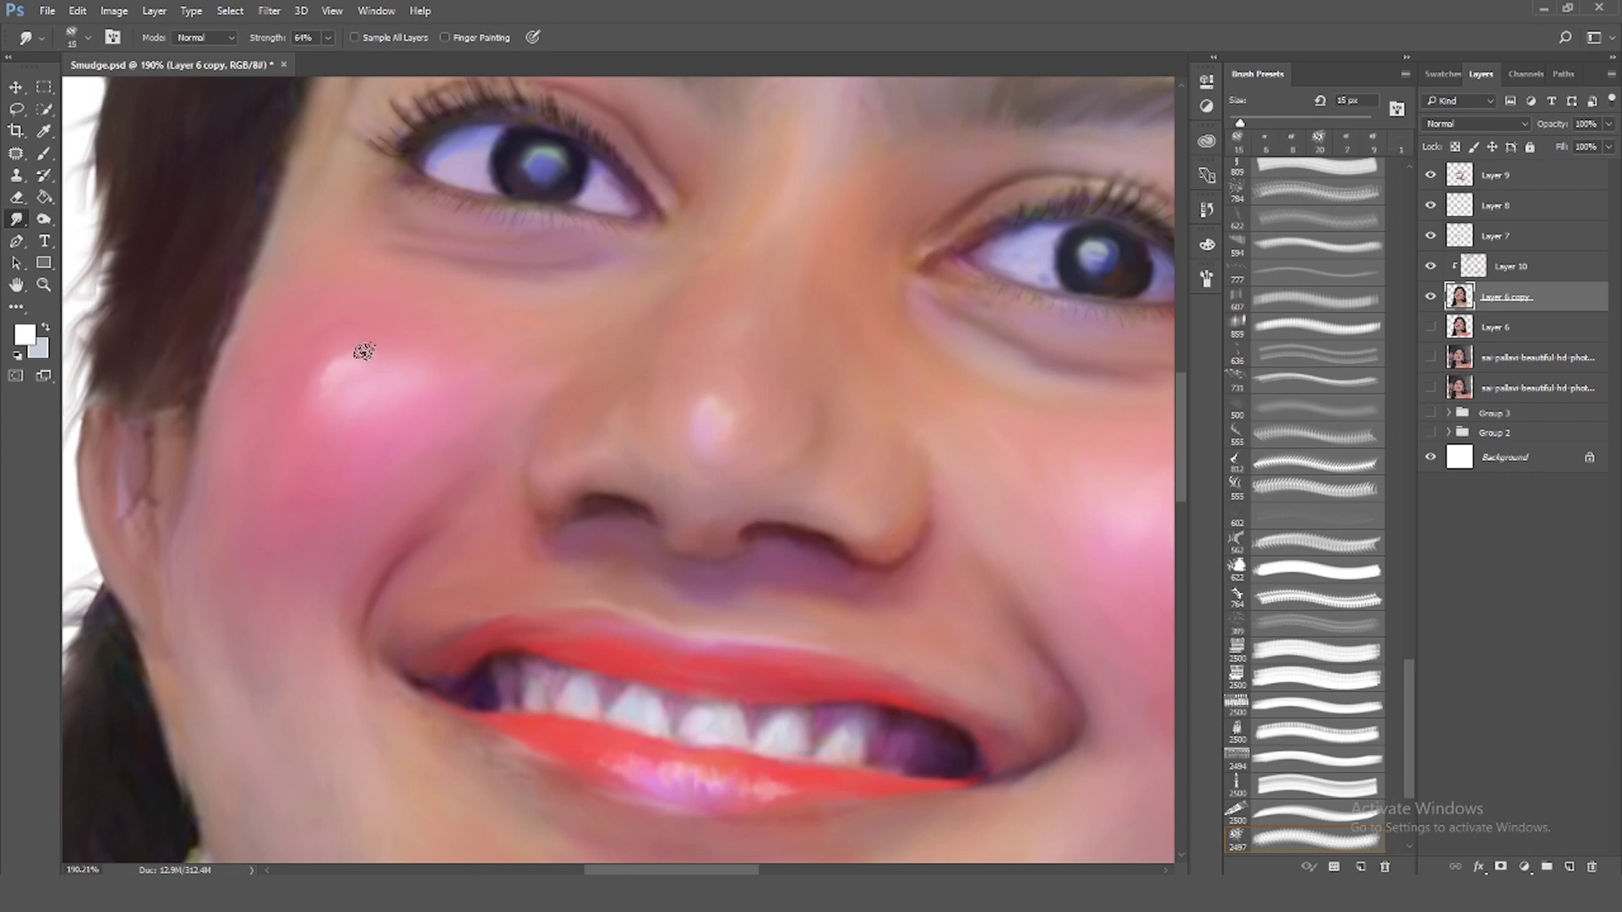
scroll(355, 348, "right", 8)
left_click_drag(790, 583, 794, 584)
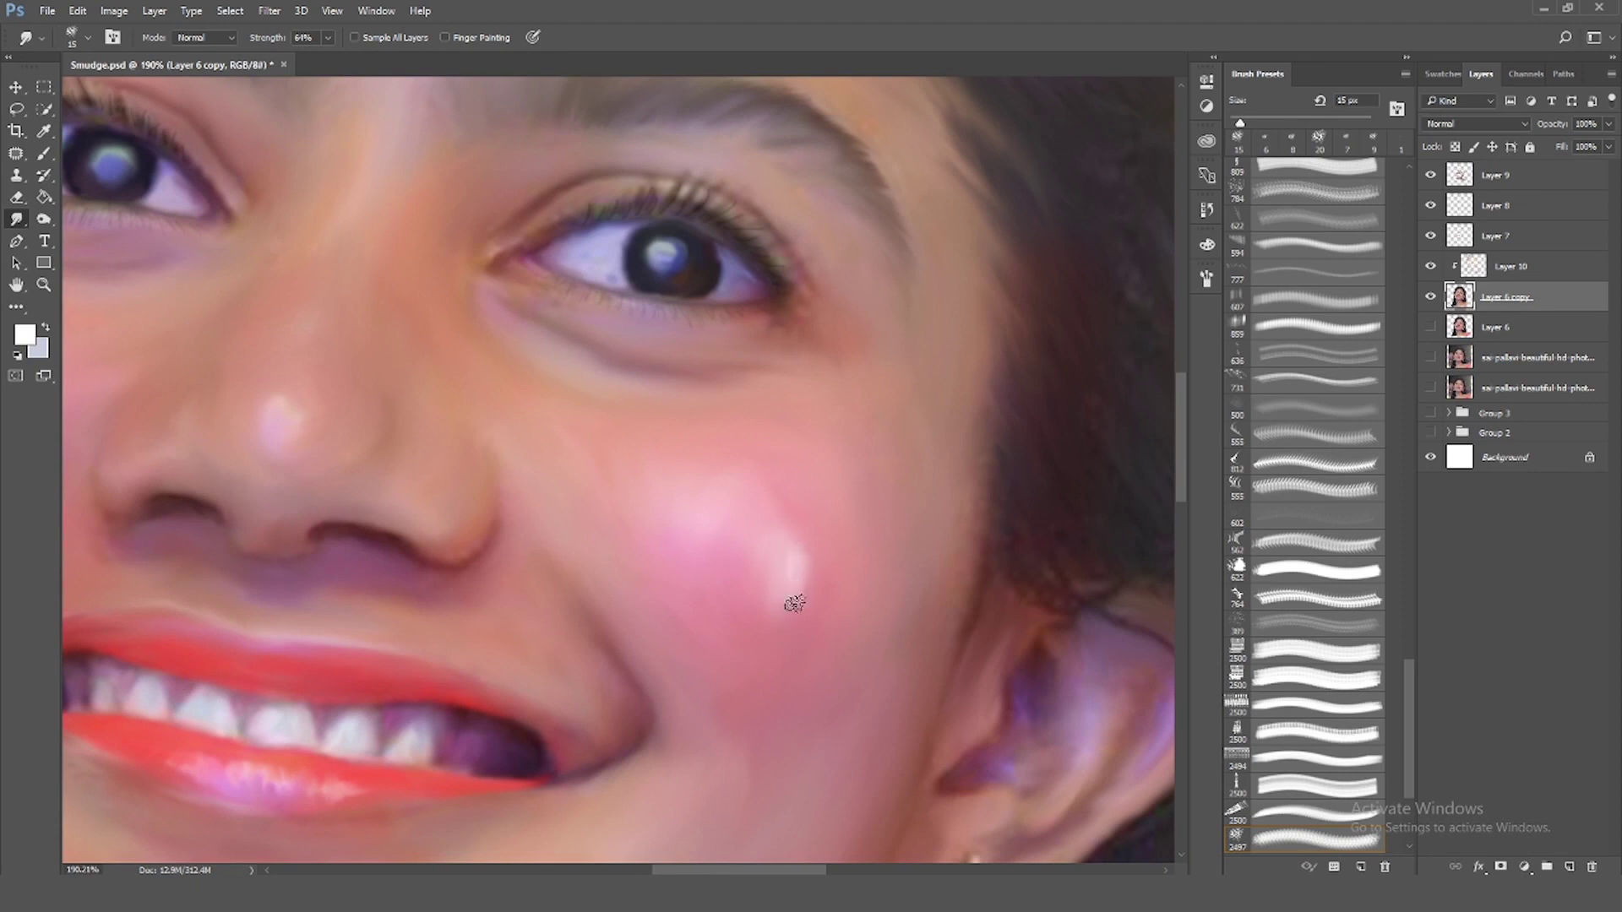
key("bracketleft")
key("bracketright")
key("bracketright")
key("bracketright")
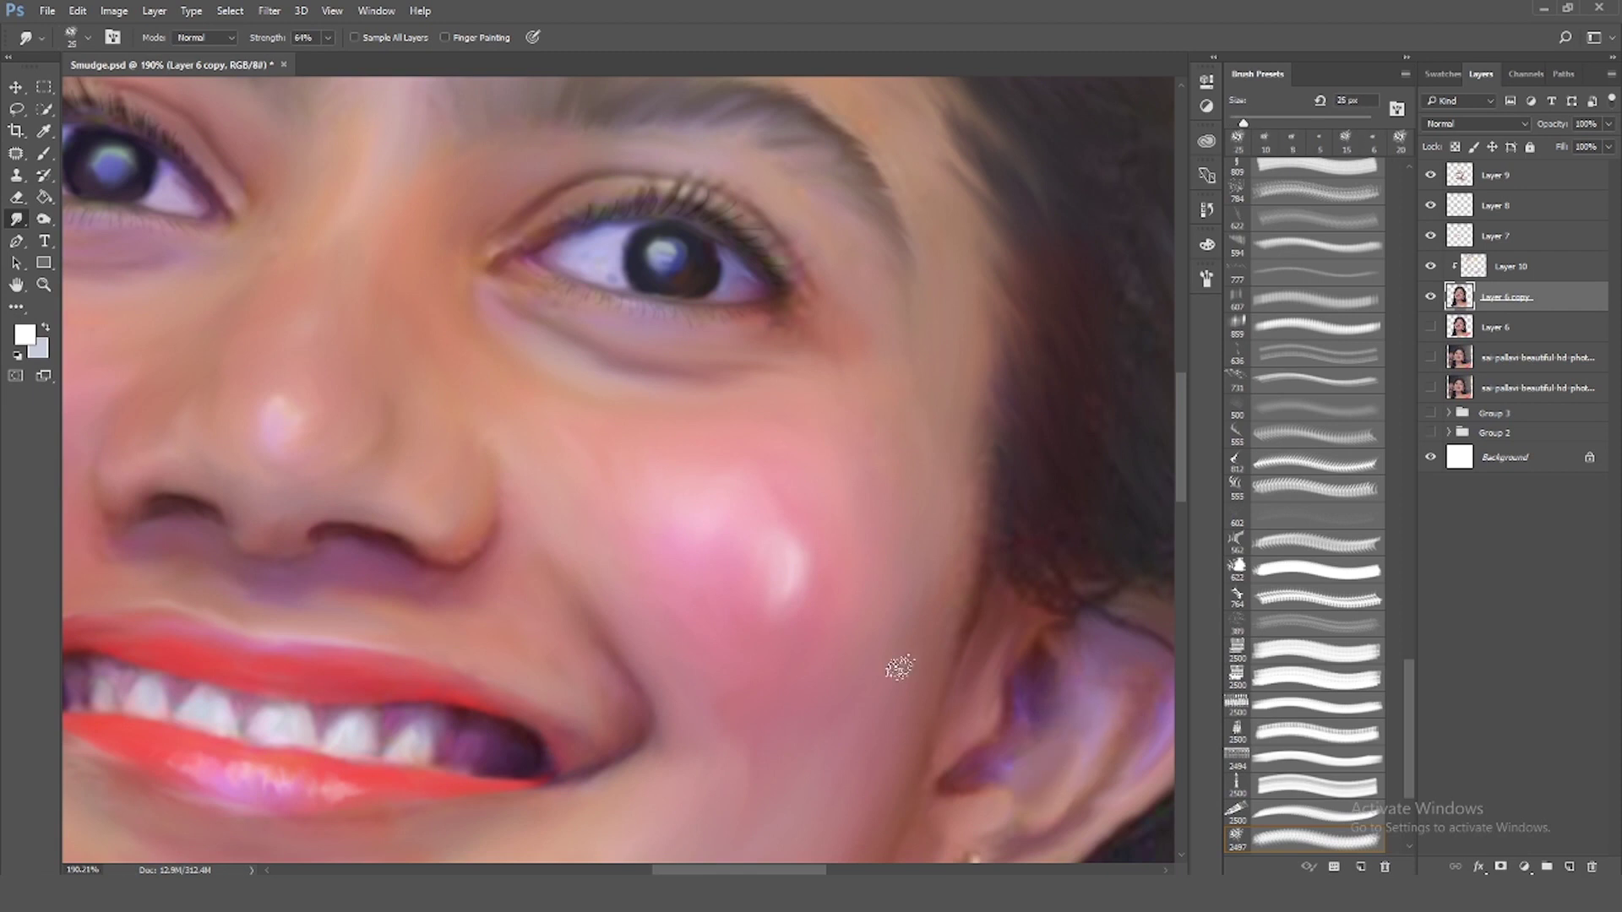
key("bracketleft")
key("bracketleft")
key("bracketleft")
key("ctrl+0")
Add a solid grey fill layer behind the portrait
left_click(1524, 867)
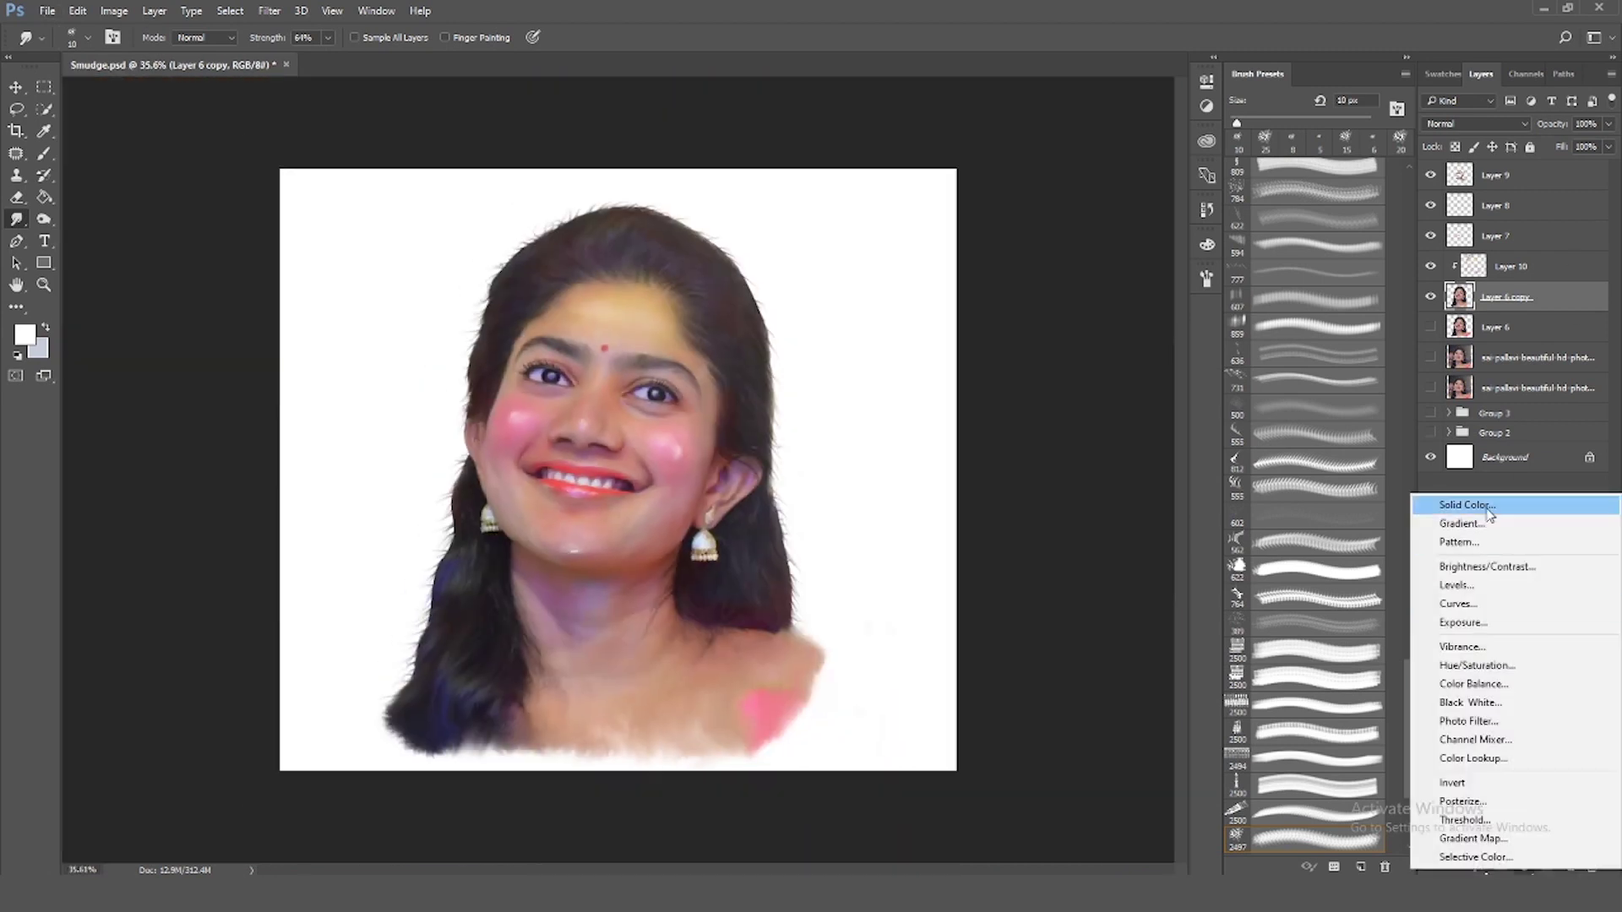
left_click(1470, 409)
scroll(770, 488, "up", 2)
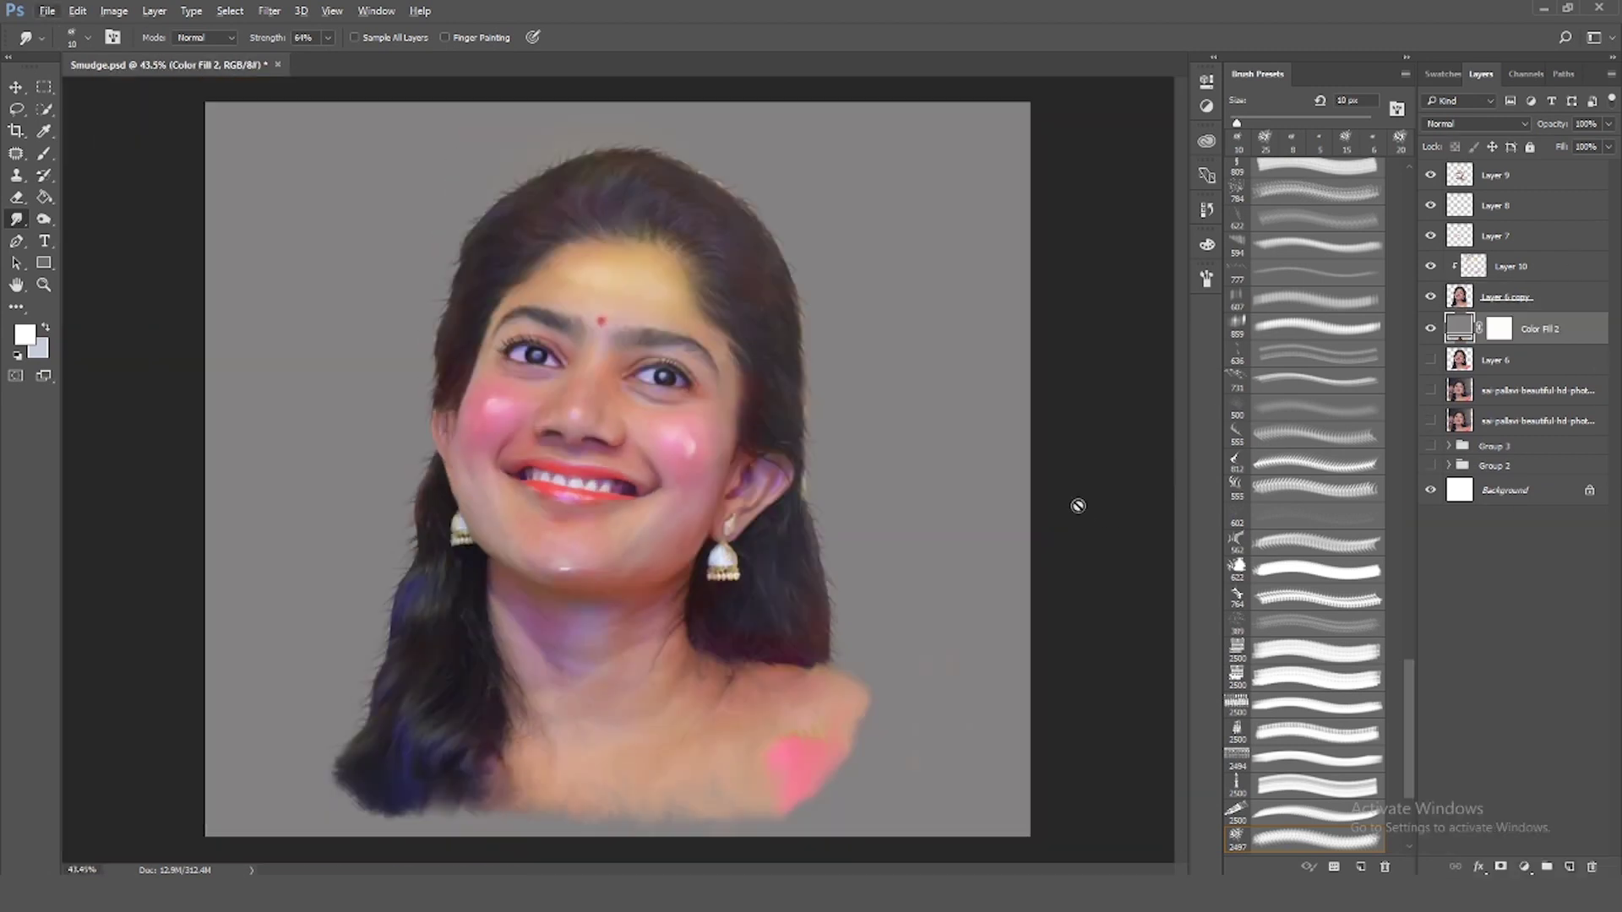
Toggle Layer 10 and its style, select the Brush with a dark colour
left_click(1430, 269)
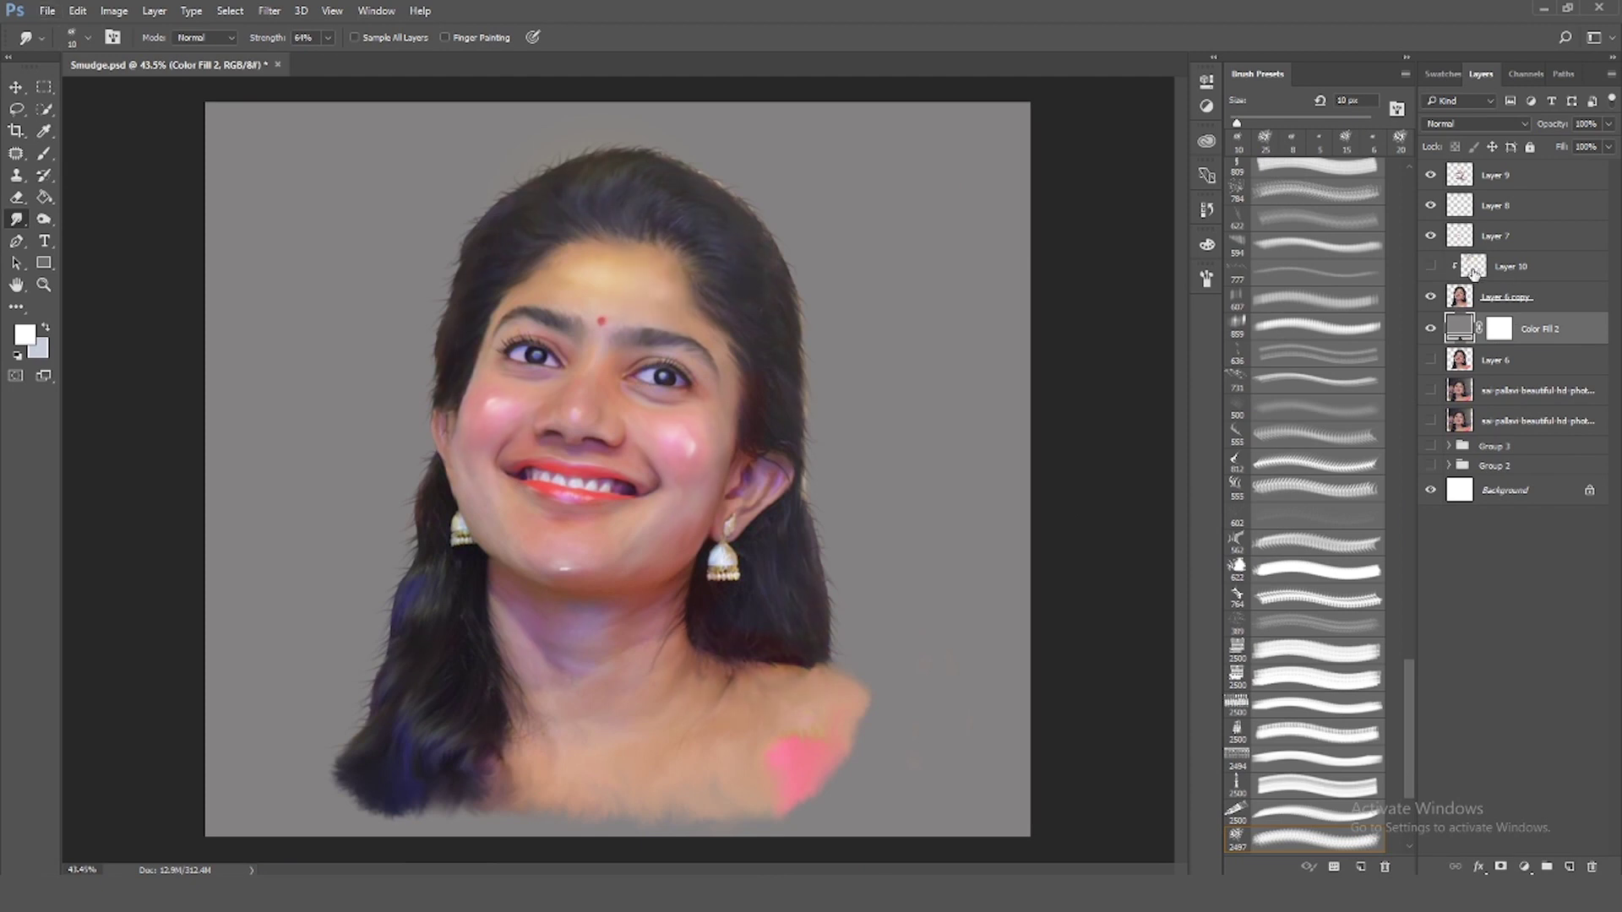
double_click(1563, 267)
left_click(1531, 401)
left_click(44, 153)
left_click(705, 189, "alt")
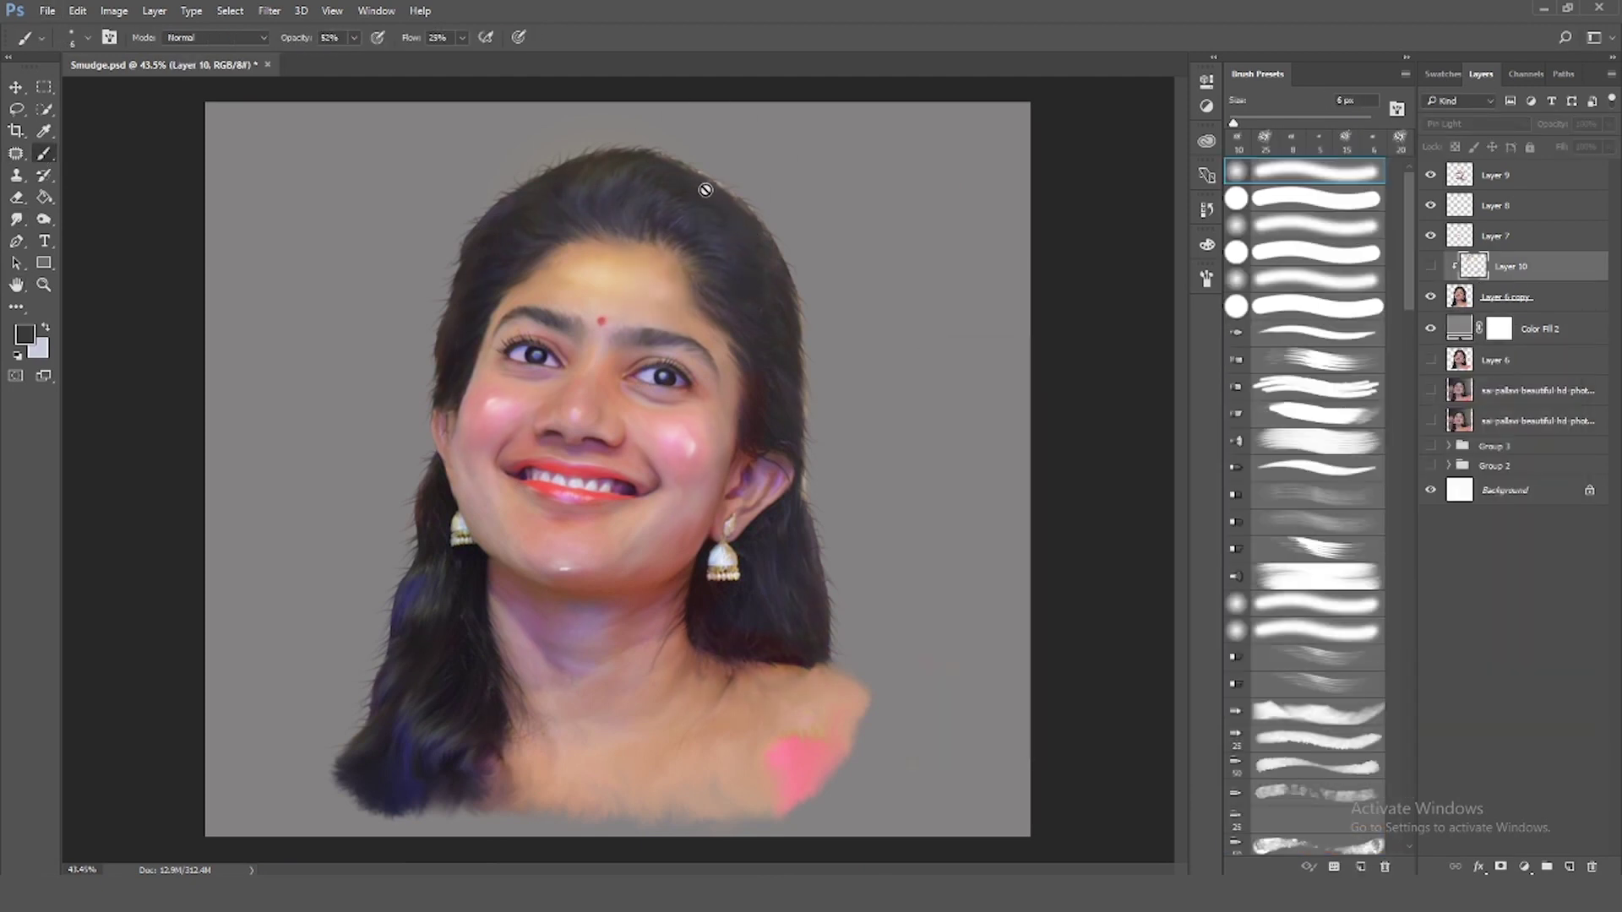
left_click(1430, 266)
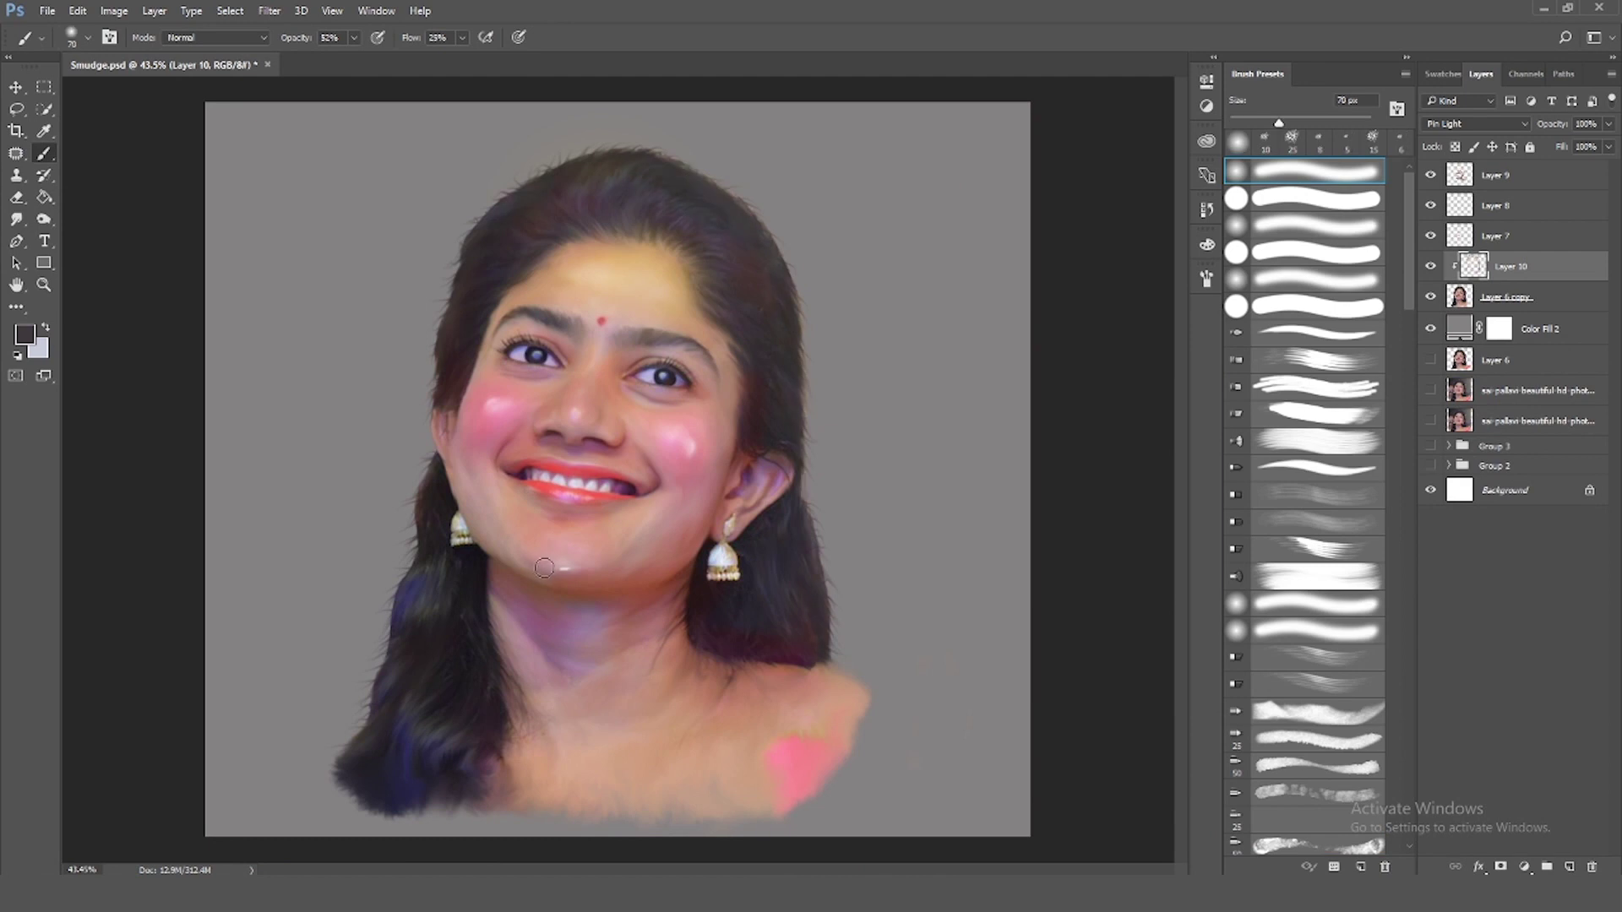
On Layer 6 copy, smudge the chin highlight leftward into the skin
scroll(579, 568, "up", 3)
scroll(579, 568, "up", 2)
left_click(1508, 296)
left_click(16, 218)
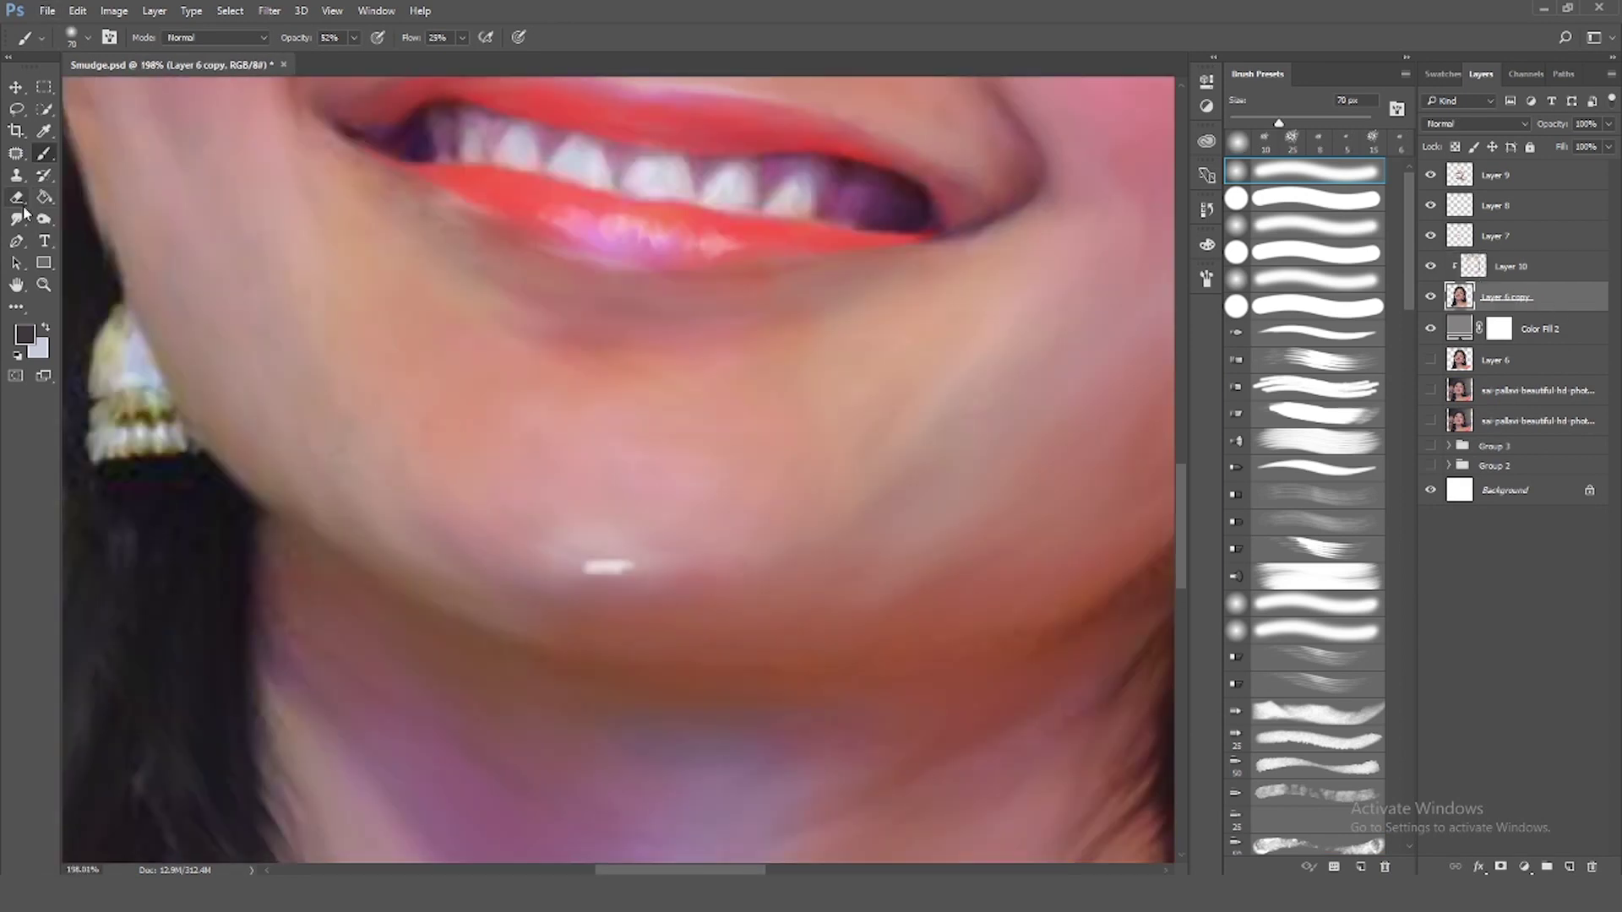
left_click_drag(625, 565, 565, 556)
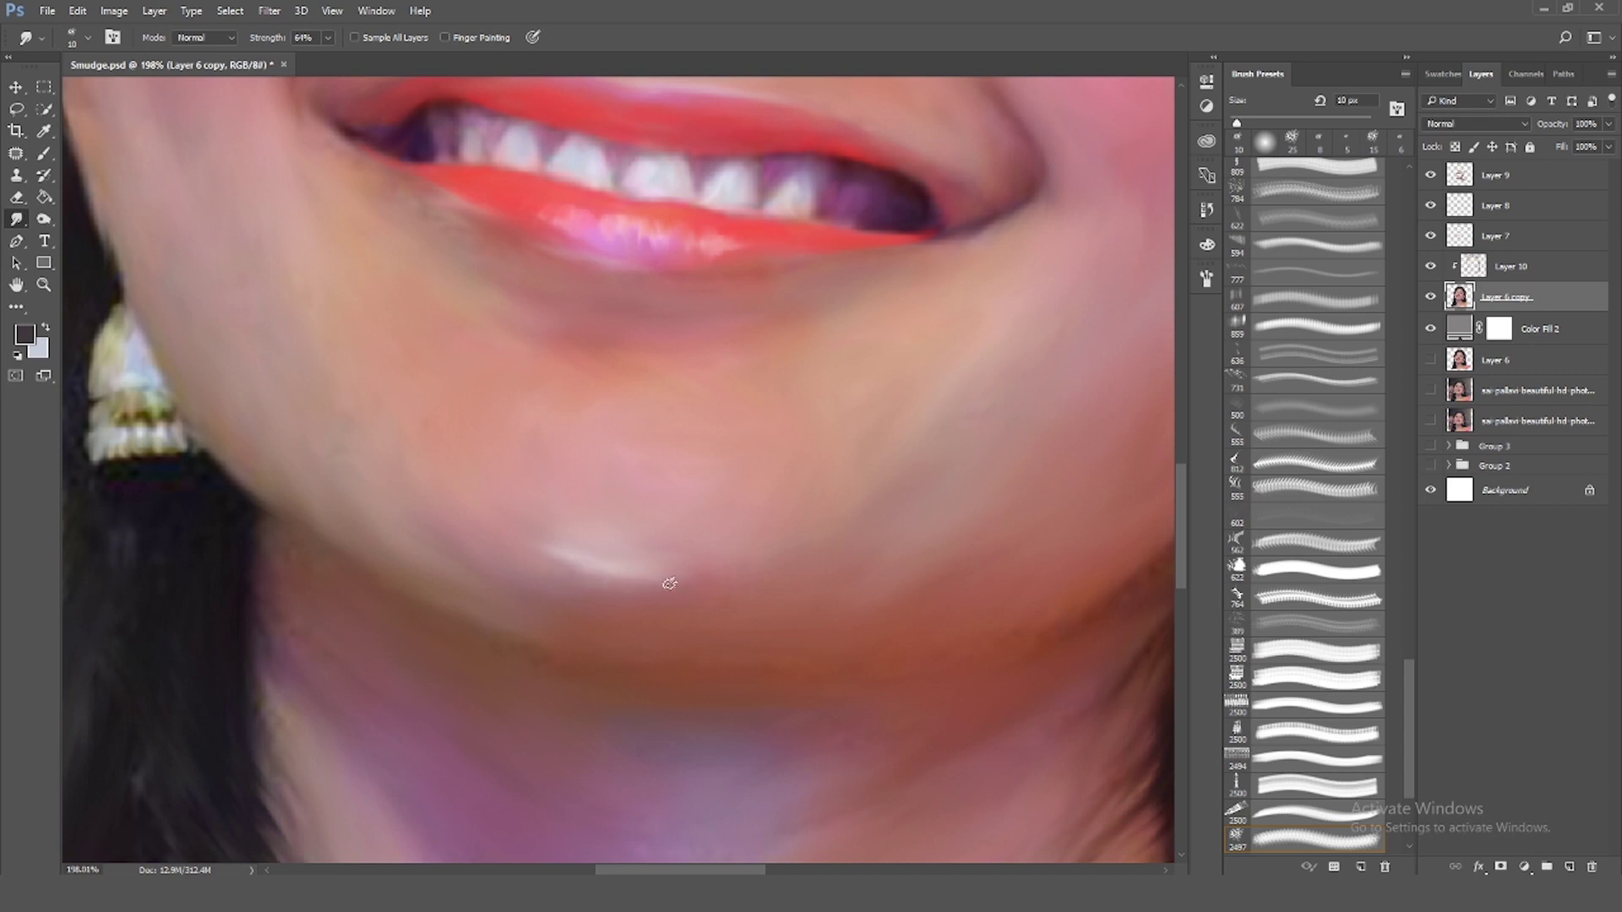
Darken the hair edges on the right and lower left with a sampled hair colour
key("ctrl+0")
scroll(562, 608, "up", 5)
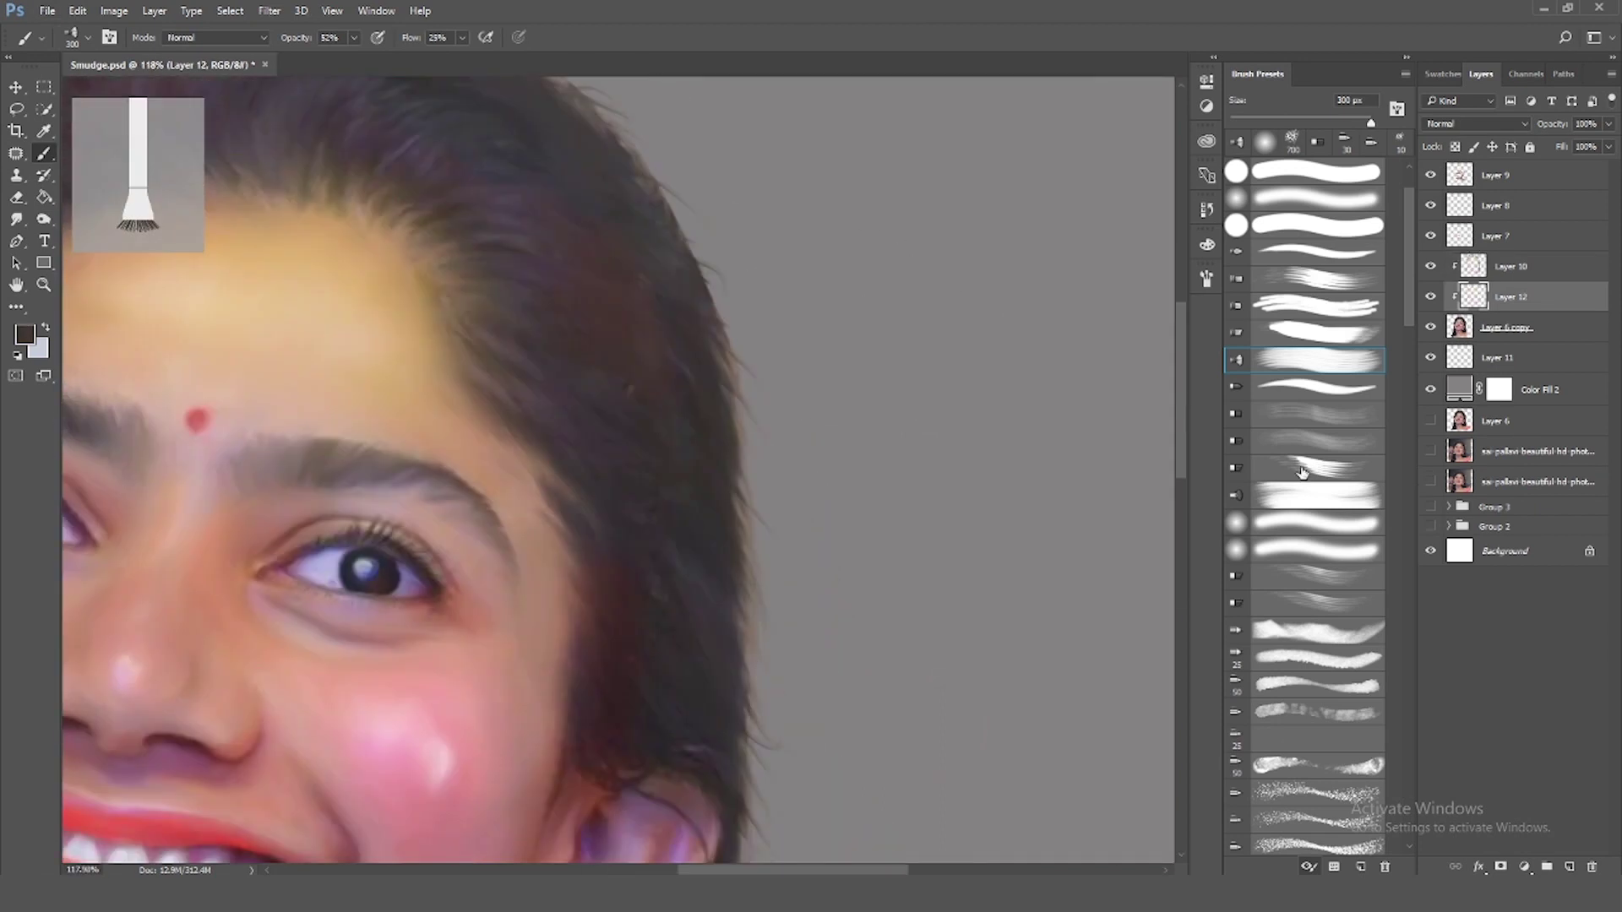
key("bracketleft")
key("bracketleft")
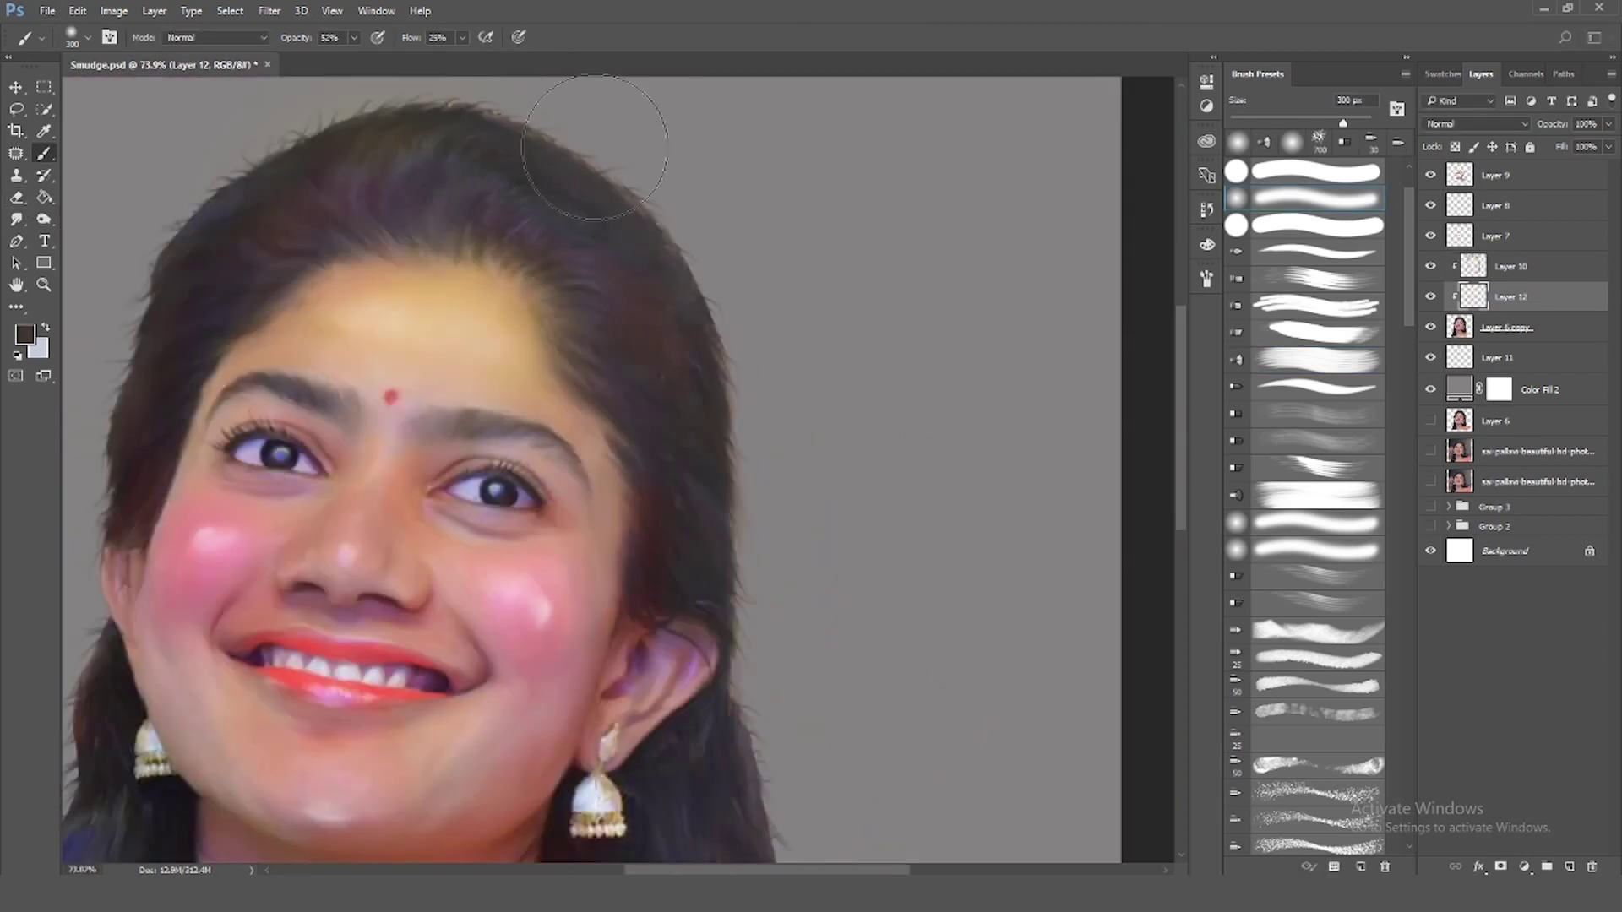
mouse_move(598, 186)
left_mouse_down()
mouse_move(695, 347)
mouse_move(724, 572)
mouse_move(739, 552)
left_mouse_up()
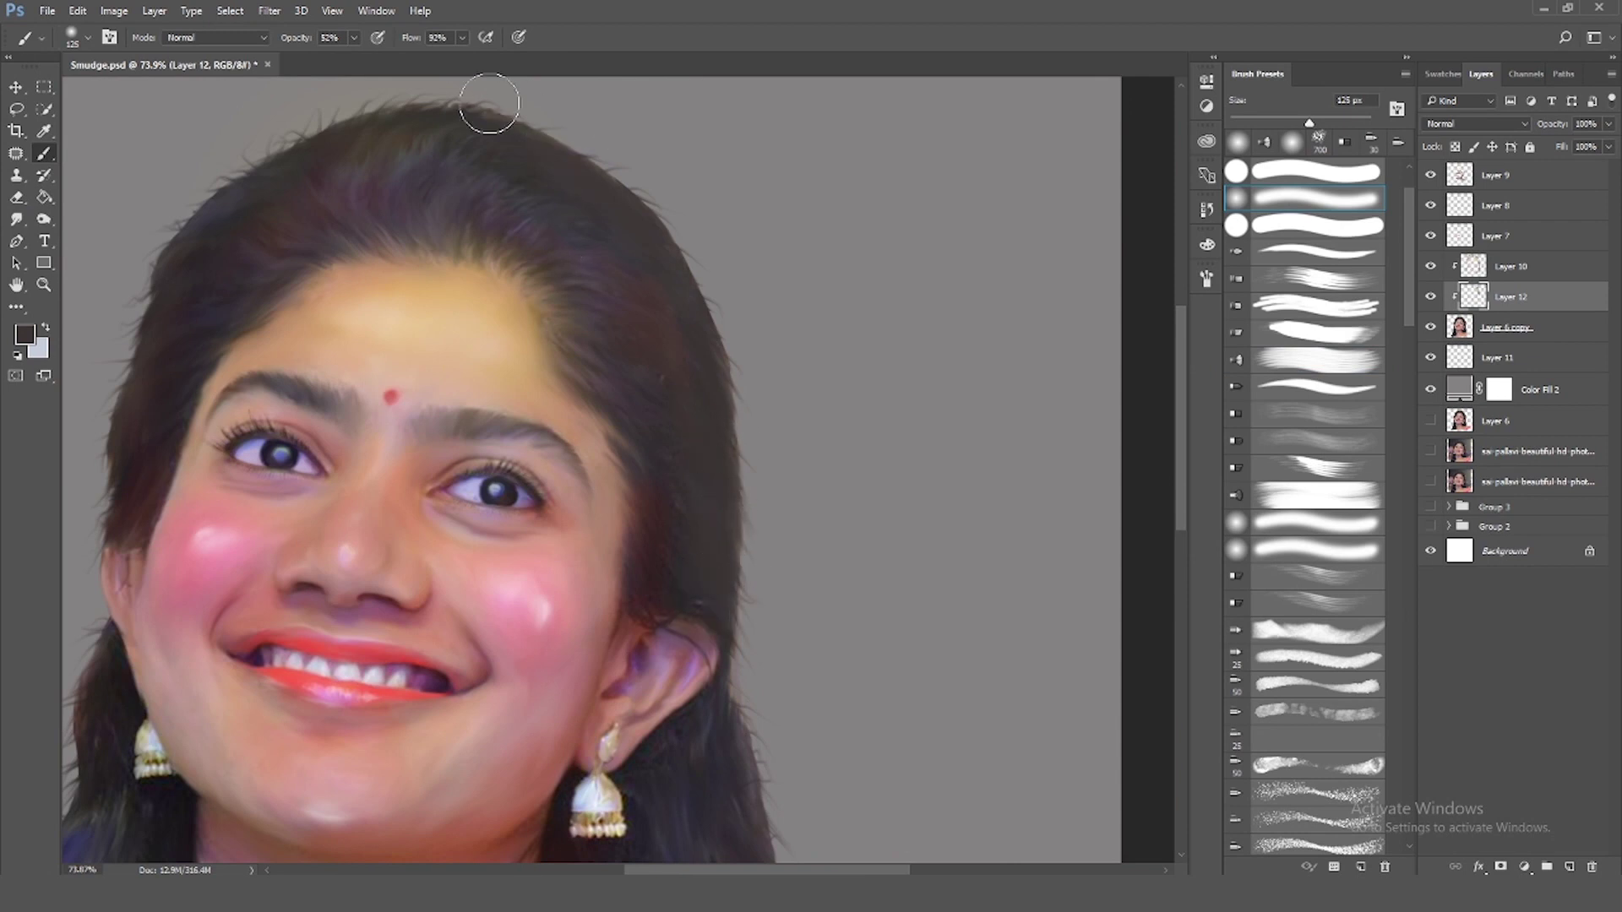
scroll(592, 397, "down", 2)
left_click(699, 695, "alt")
mouse_move(700, 695)
left_mouse_down()
mouse_move(751, 359)
mouse_move(700, 243)
mouse_move(710, 424)
mouse_move(767, 675)
left_mouse_up()
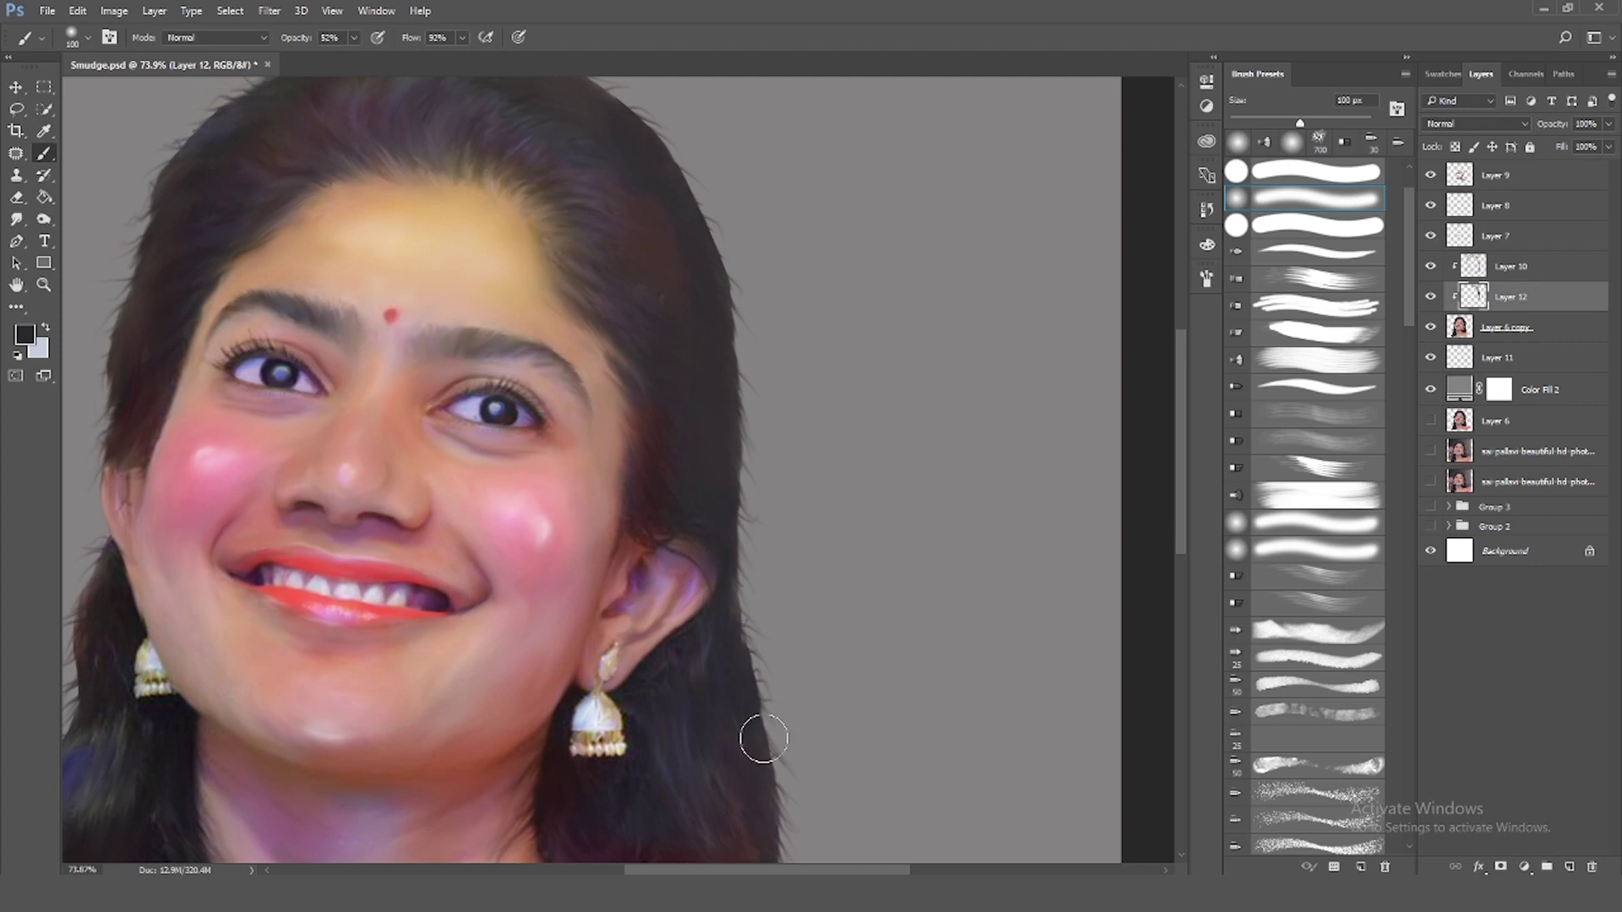
scroll(773, 299, "up", 3)
left_click_drag(109, 670, 72, 738)
Set Layer 12 to Linear Burn at lower opacity and paint a purple glow beside the head
left_click(1474, 124)
left_click(1478, 164)
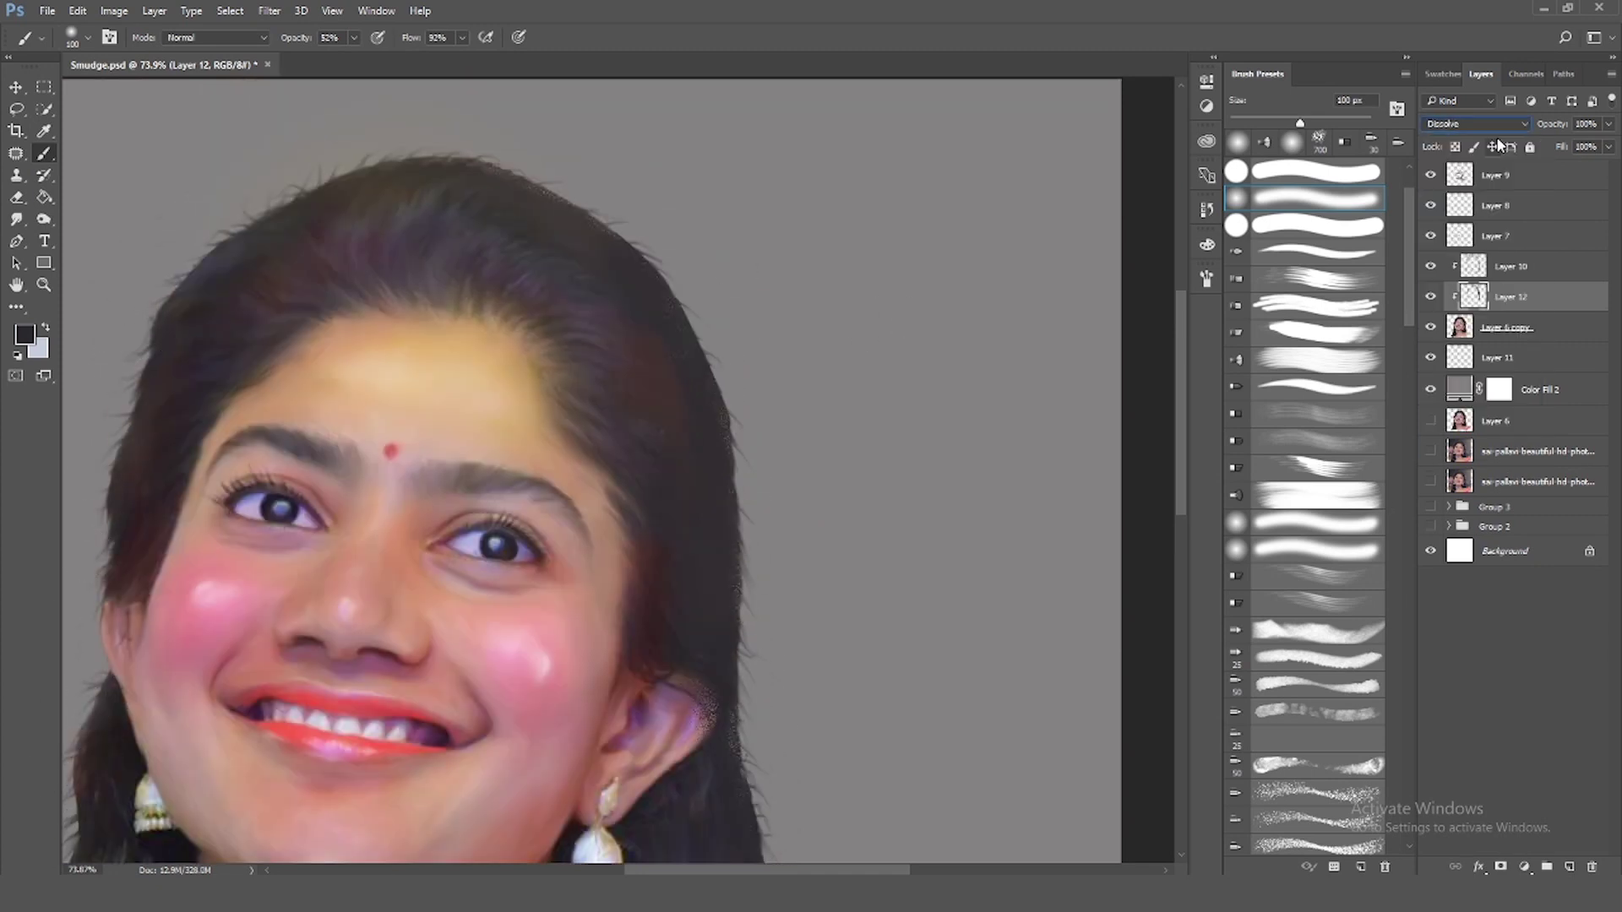
key("Down")
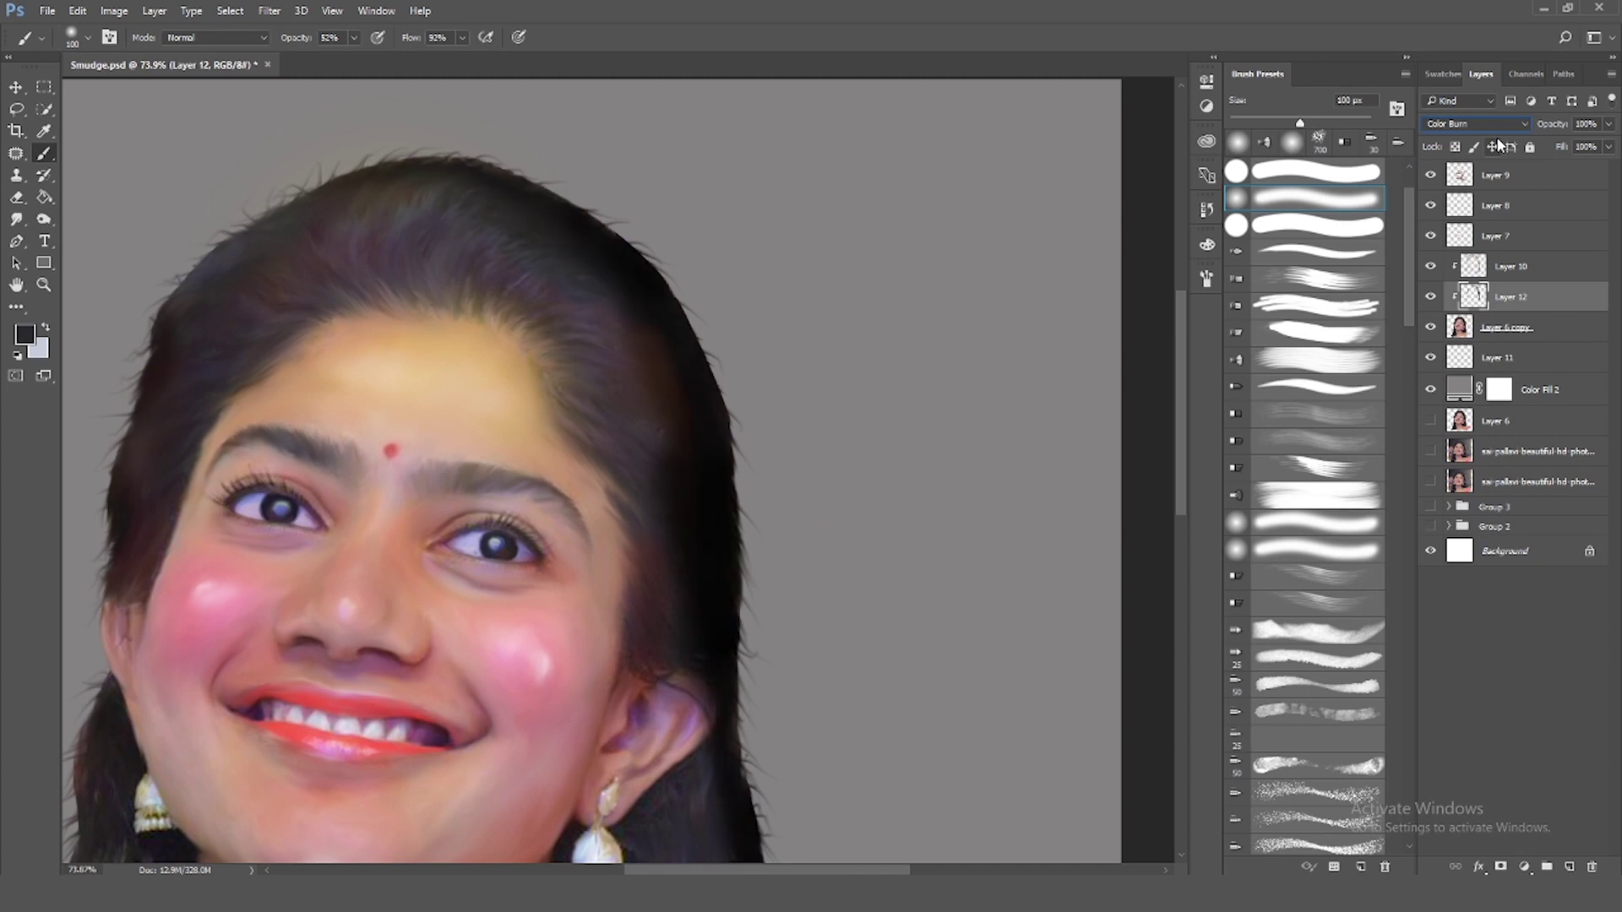
left_click_drag(1608, 123, 1582, 152)
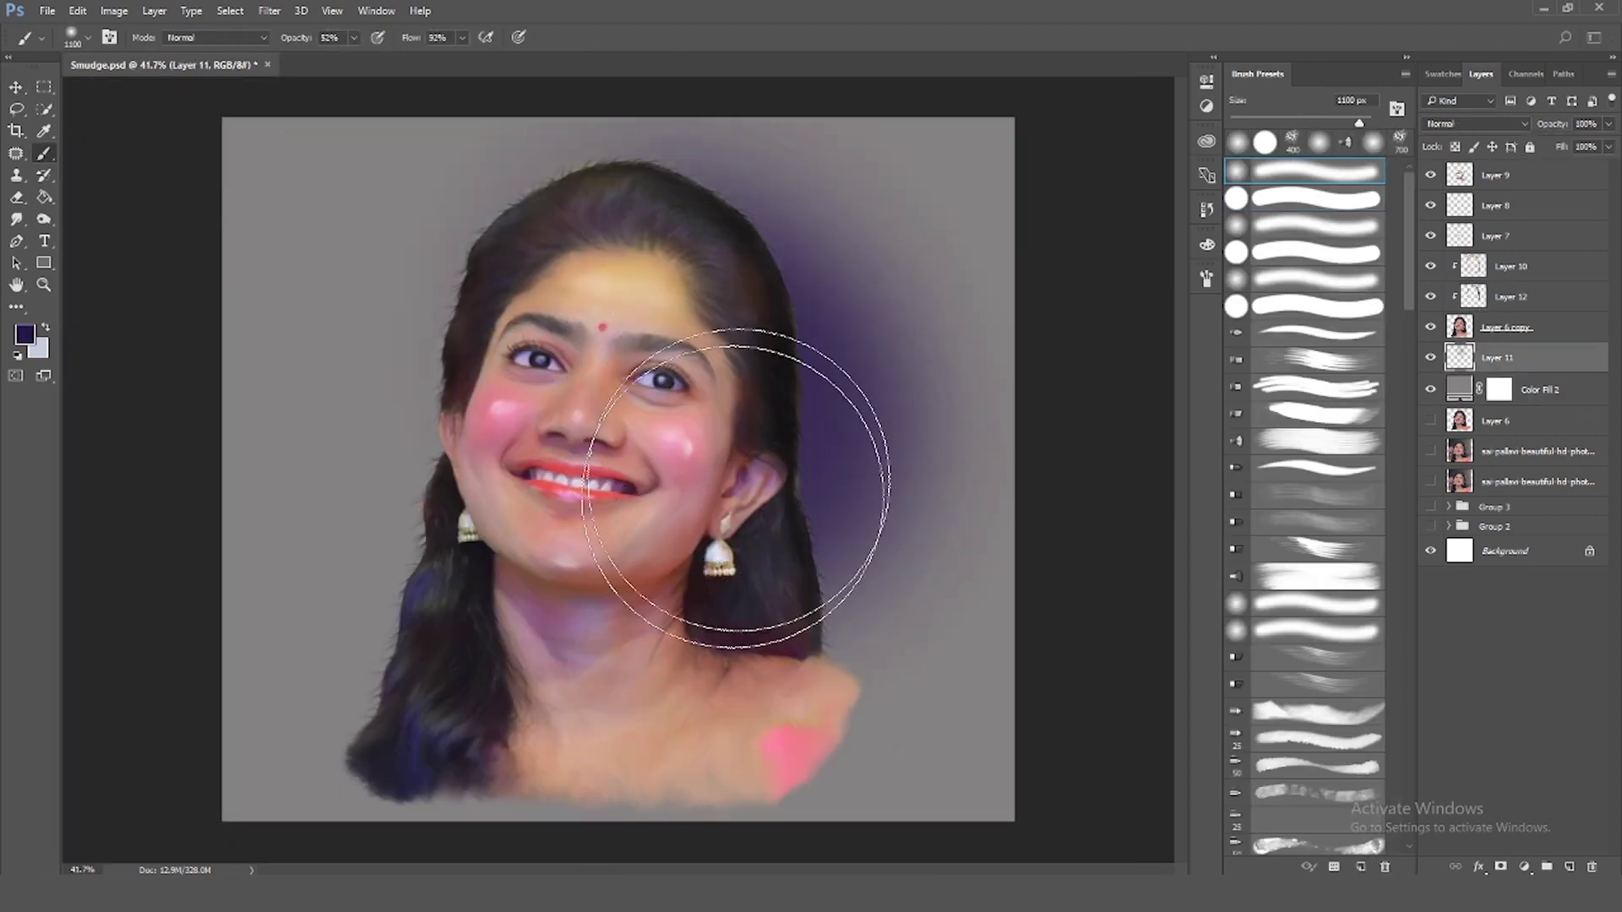
mouse_move(735, 488)
left_mouse_down()
mouse_move(676, 296)
mouse_move(406, 583)
left_mouse_up()
Paint green and olive glows across the left, right and bottom of the backdrop
left_click(25, 335)
left_click(1360, 397)
left_click(1509, 254)
mouse_move(355, 211)
left_mouse_down()
mouse_move(453, 506)
mouse_move(651, 706)
left_mouse_up()
left_click(24, 334)
left_click(1357, 443)
left_click(1504, 253)
left_click_drag(833, 428, 543, 726)
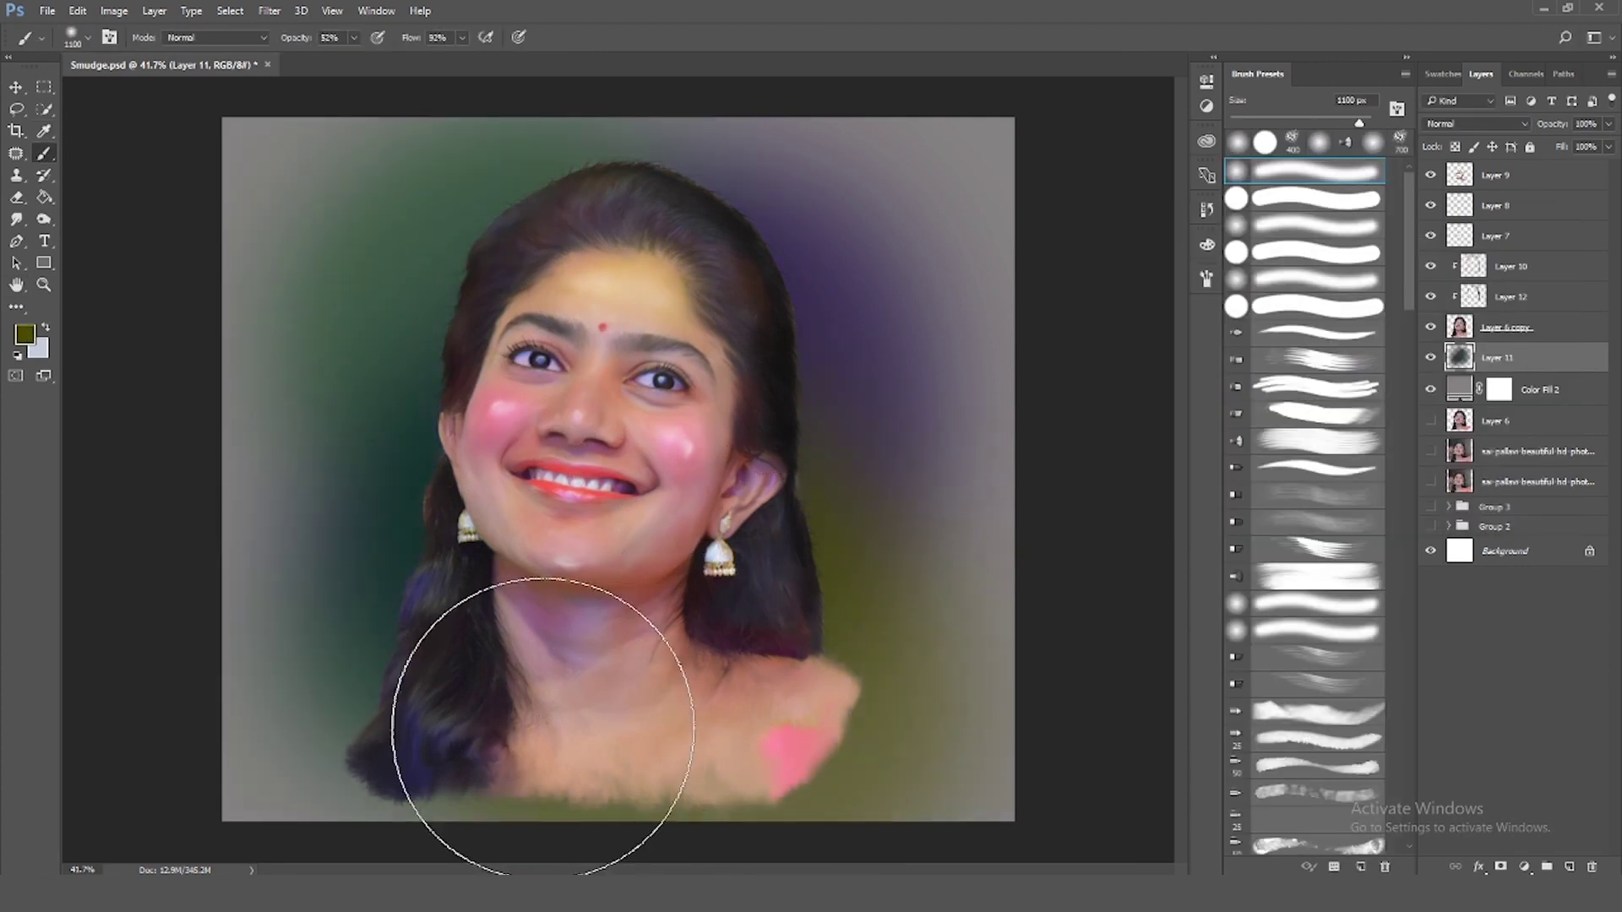
left_click_drag(489, 524, 470, 416)
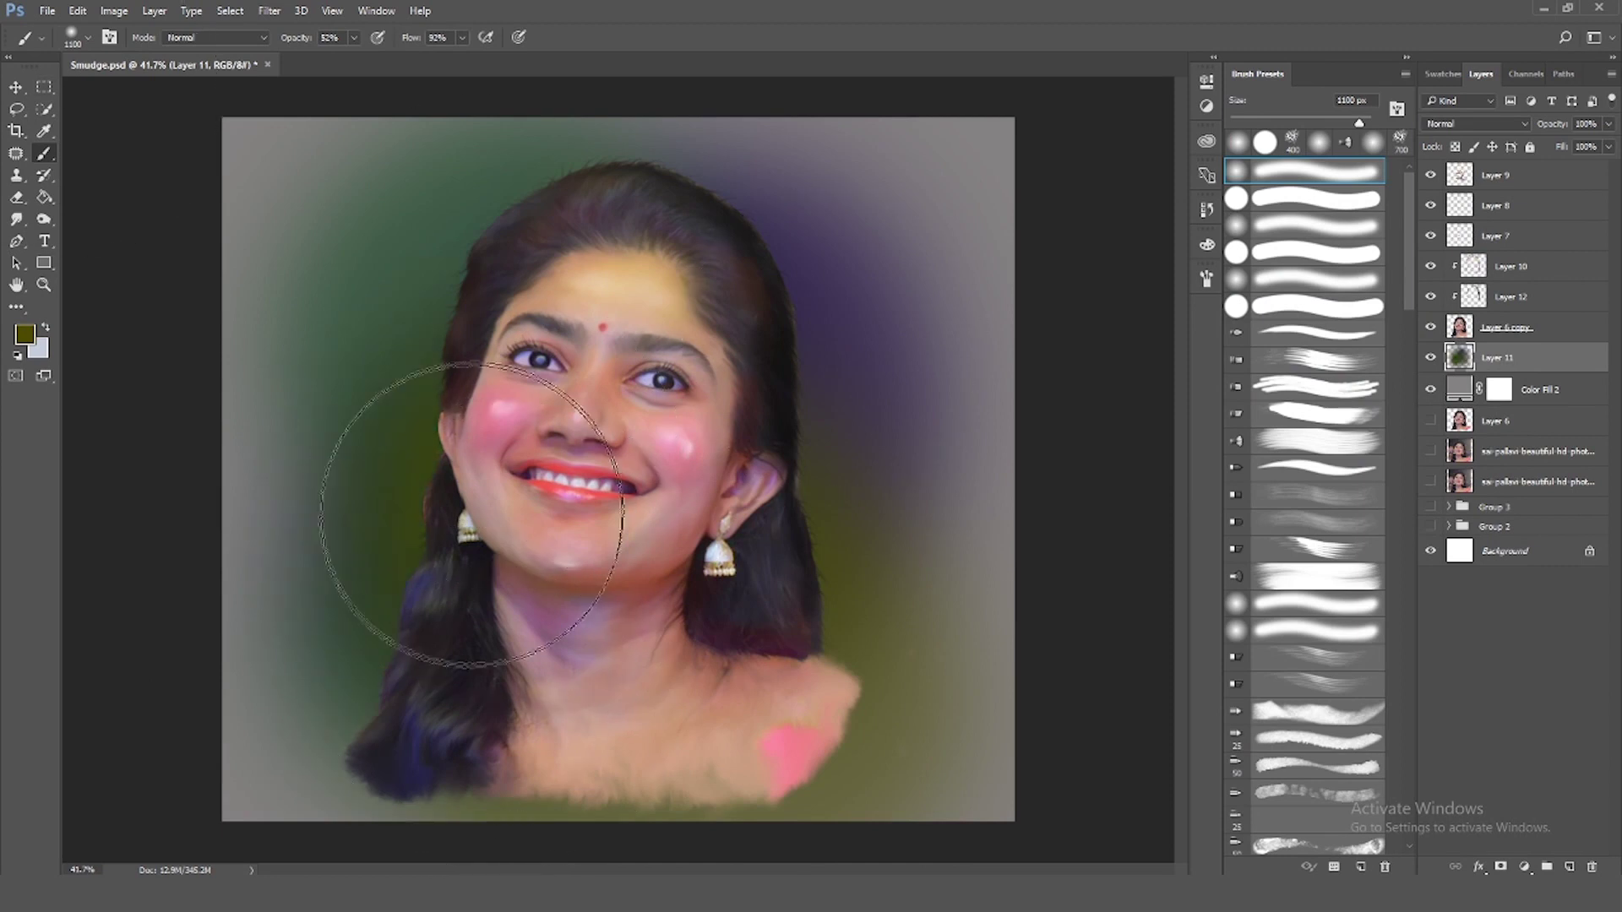
Smudge the purple, green and olive background paint into loose brushstrokes around the hair
left_click(15, 87)
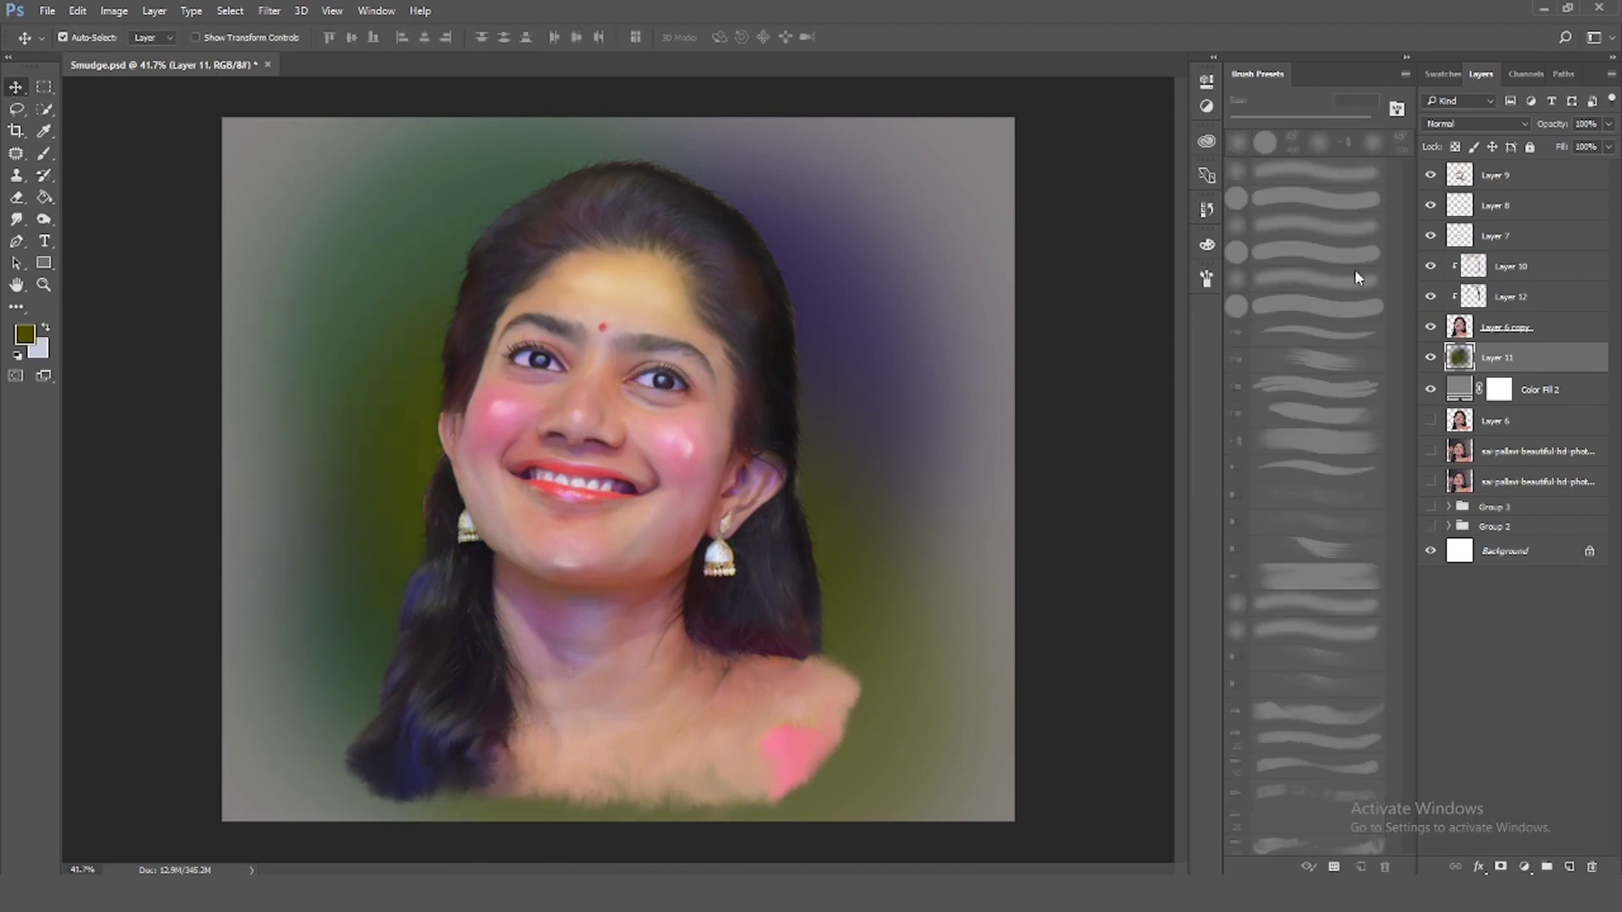
left_click(16, 219)
scroll(1399, 794, "down", 5)
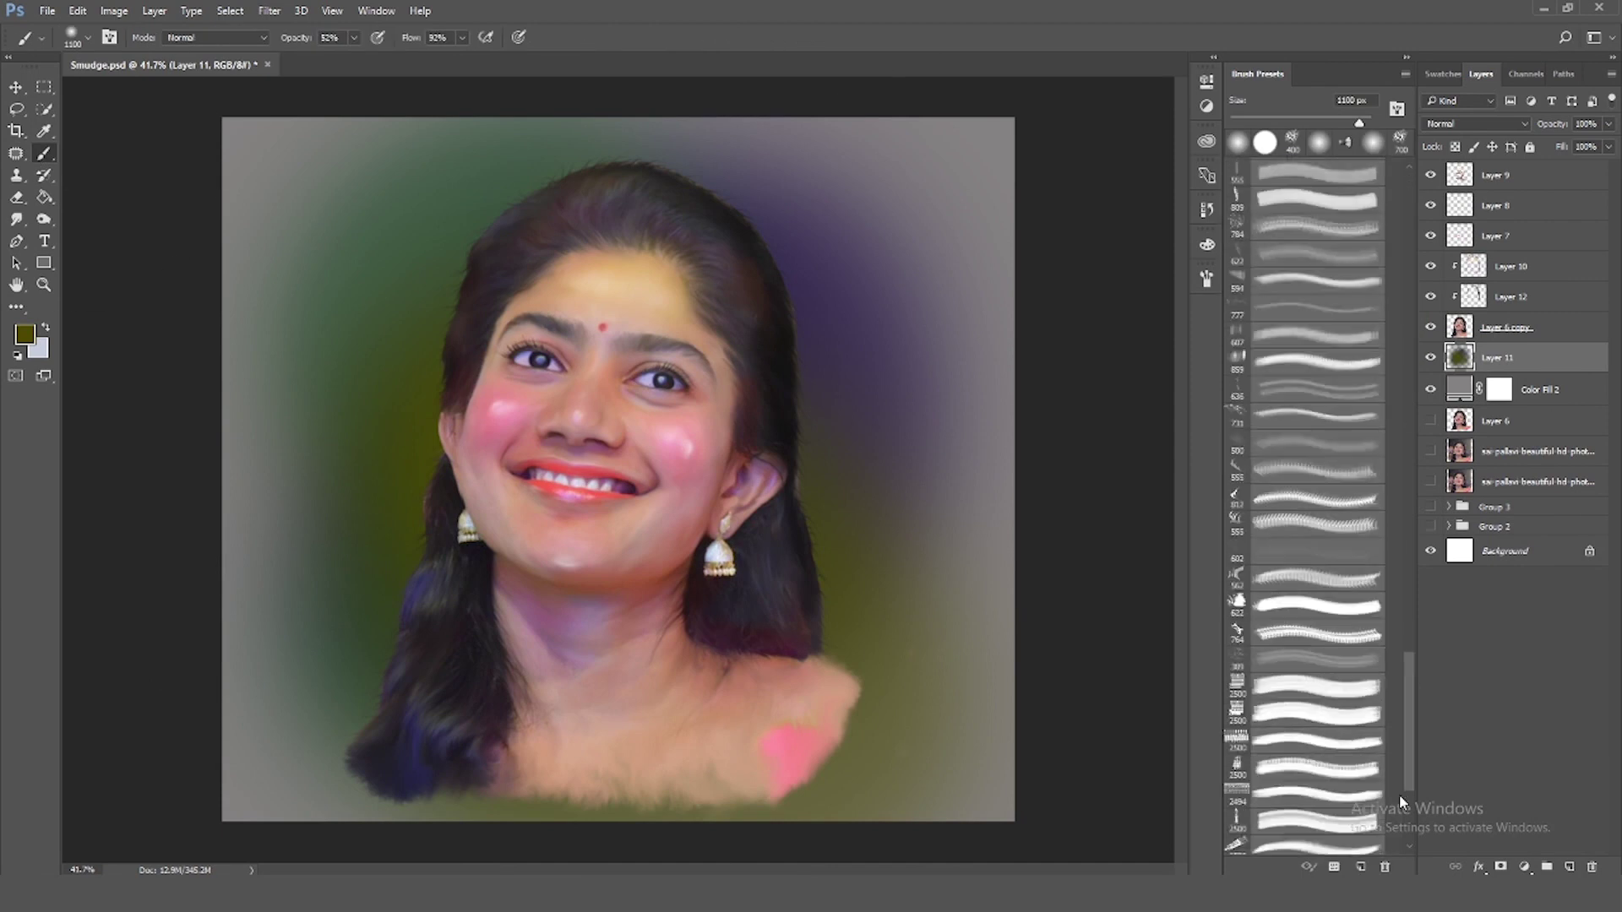
scroll(1399, 794, "down", 5)
mouse_move(836, 384)
left_mouse_down()
mouse_move(923, 463)
mouse_move(913, 442)
mouse_move(862, 644)
left_mouse_up()
mouse_move(811, 194)
left_mouse_down()
mouse_move(760, 271)
mouse_move(726, 181)
mouse_move(815, 272)
left_mouse_up()
left_click_drag(536, 217, 380, 262)
mouse_move(372, 561)
left_mouse_down()
mouse_move(279, 532)
mouse_move(344, 669)
mouse_move(326, 779)
left_mouse_up()
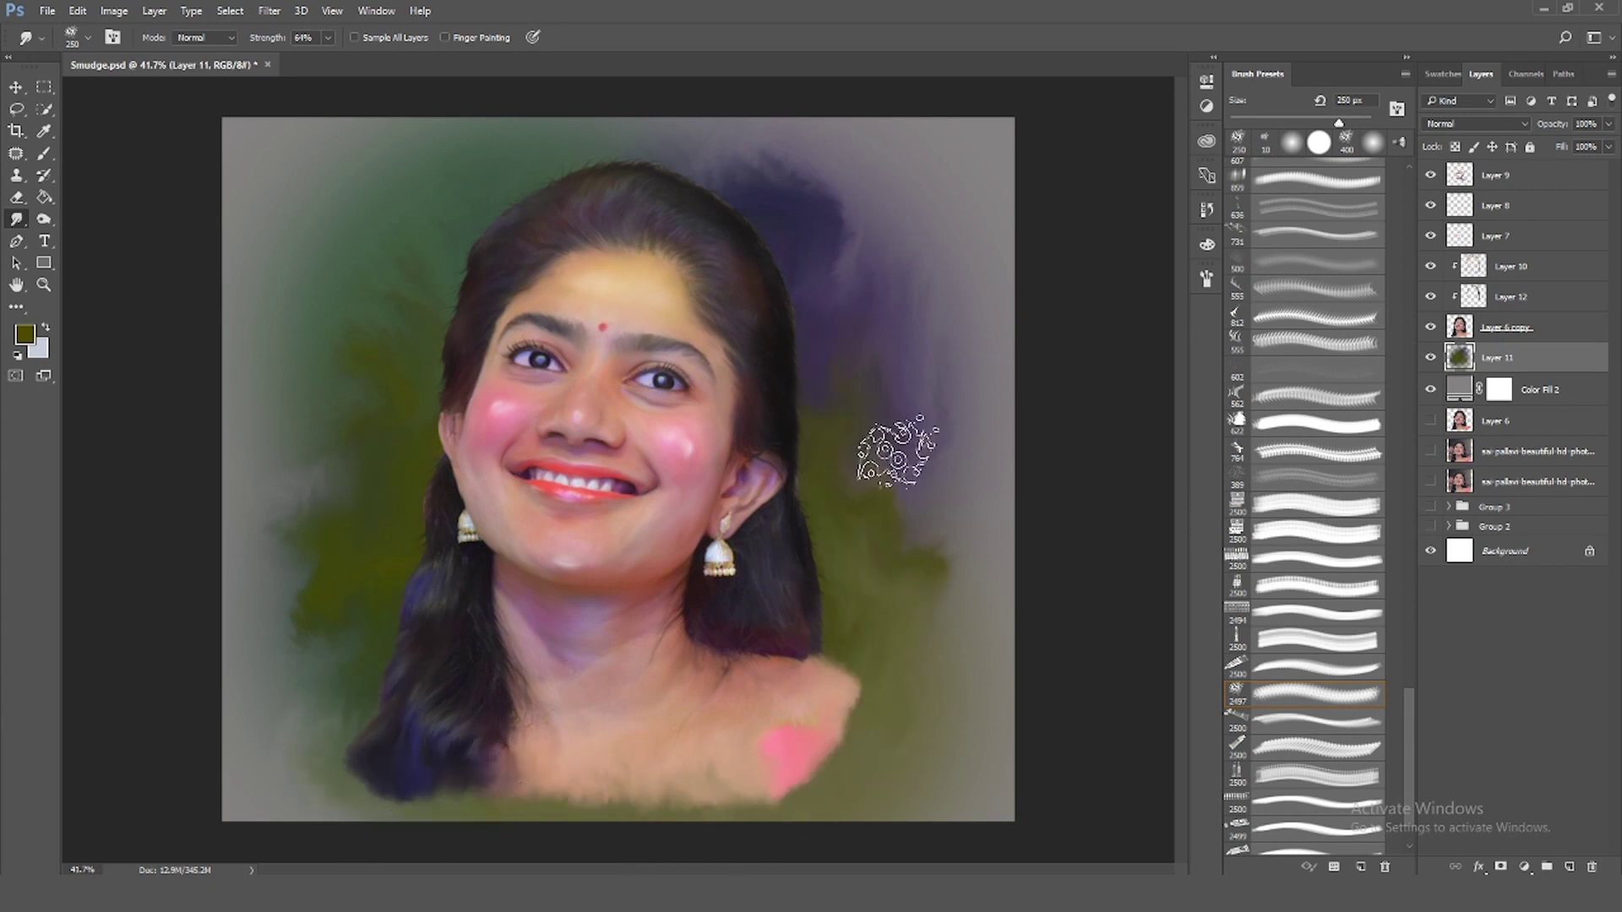
left_click_drag(916, 514, 861, 437)
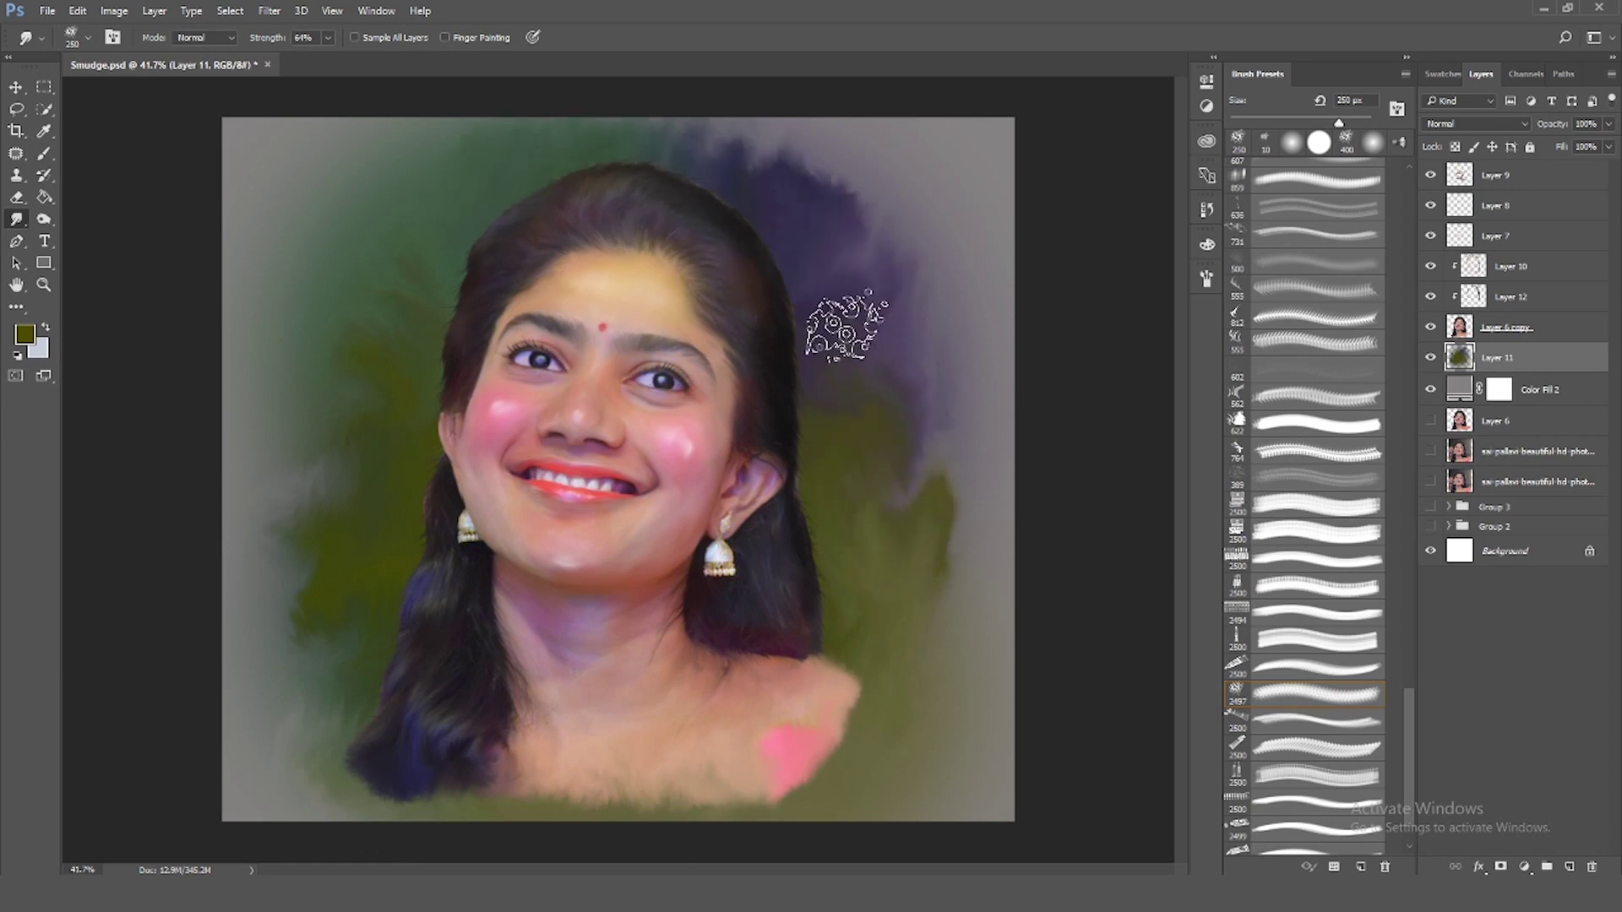
left_click_drag(461, 309, 330, 710)
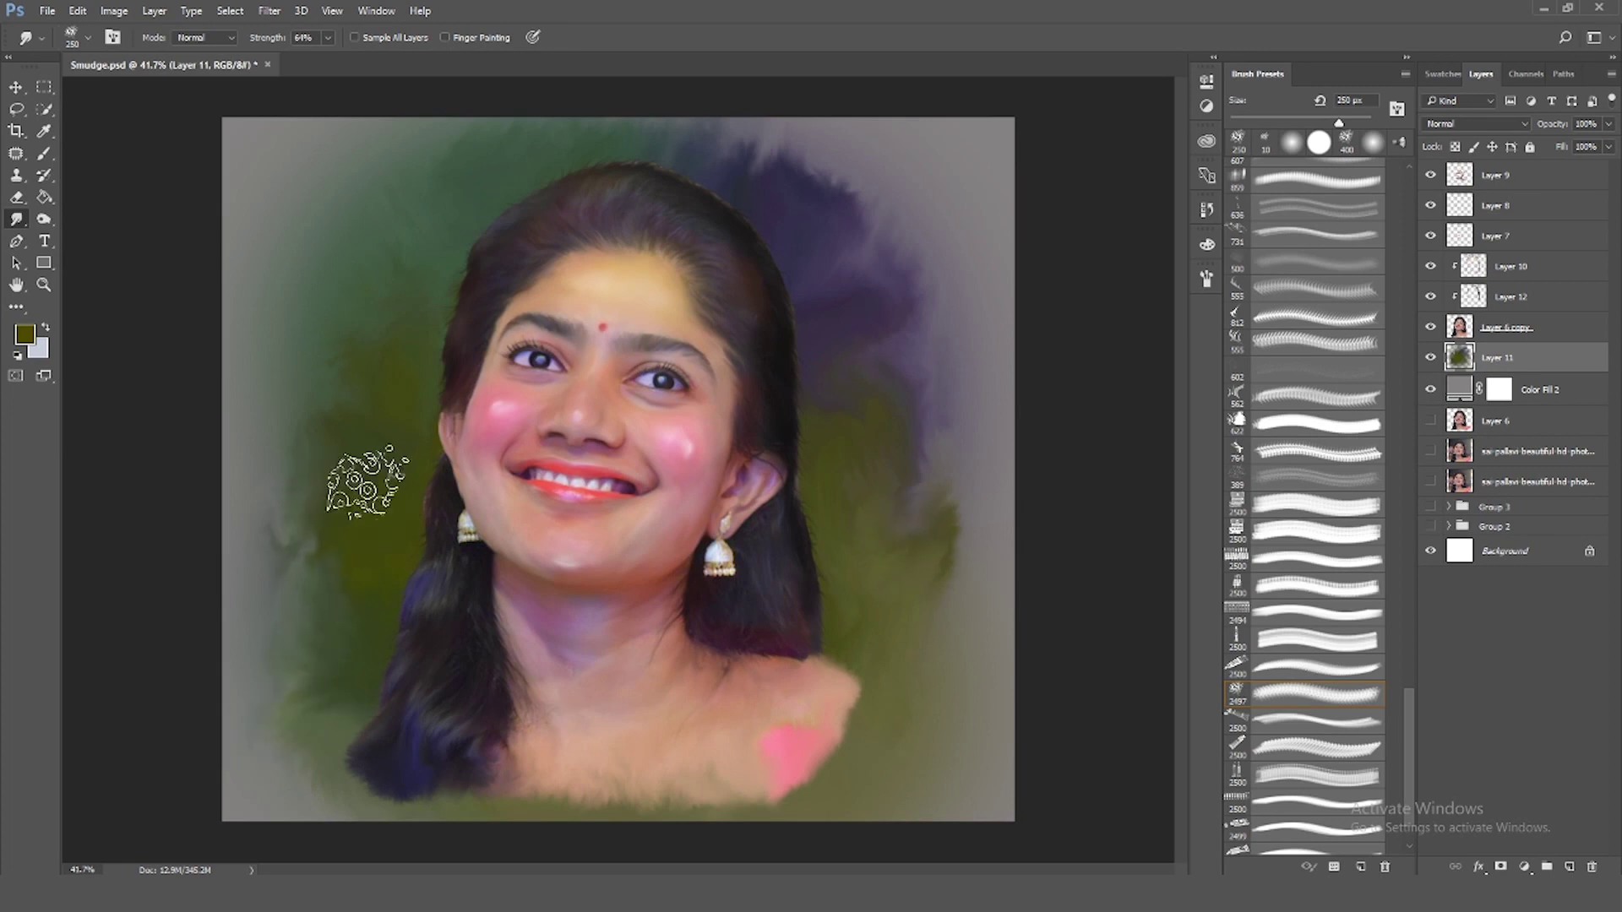
Set Layer 11 to Hard Light and slightly lower its opacity
left_click(1474, 123)
scroll(1474, 124, "down", 7)
scroll(1492, 152, "down", 2)
scroll(1491, 152, "down", 2)
scroll(1491, 152, "down", 2)
scroll(1491, 152, "down", 1)
left_click_drag(1609, 123, 1604, 147)
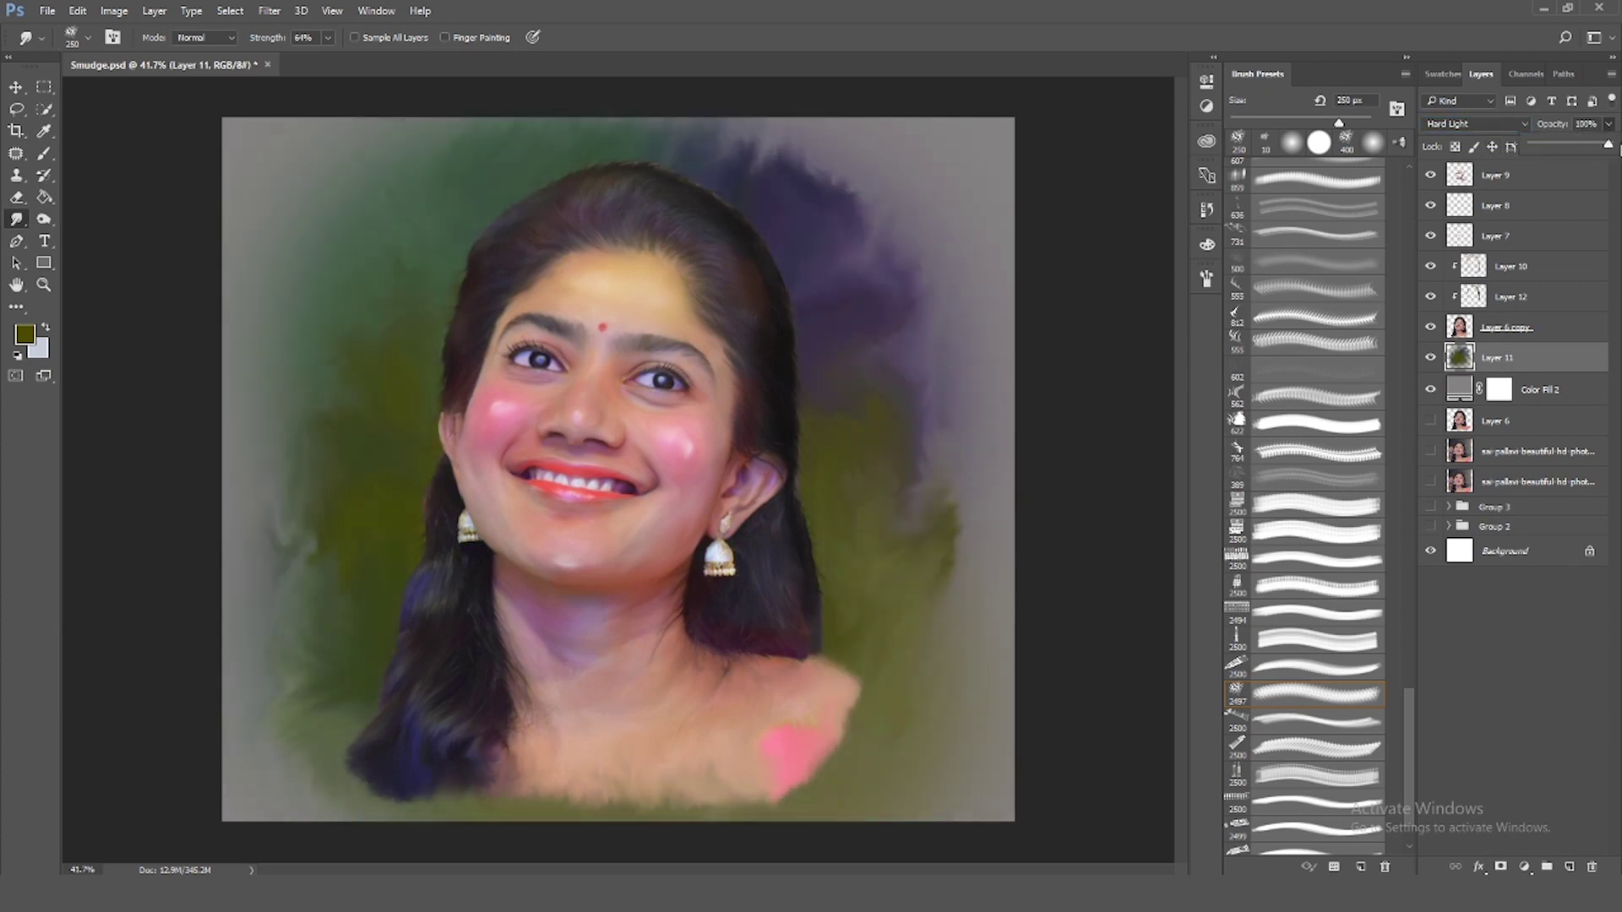
scroll(618, 469, "down", 2)
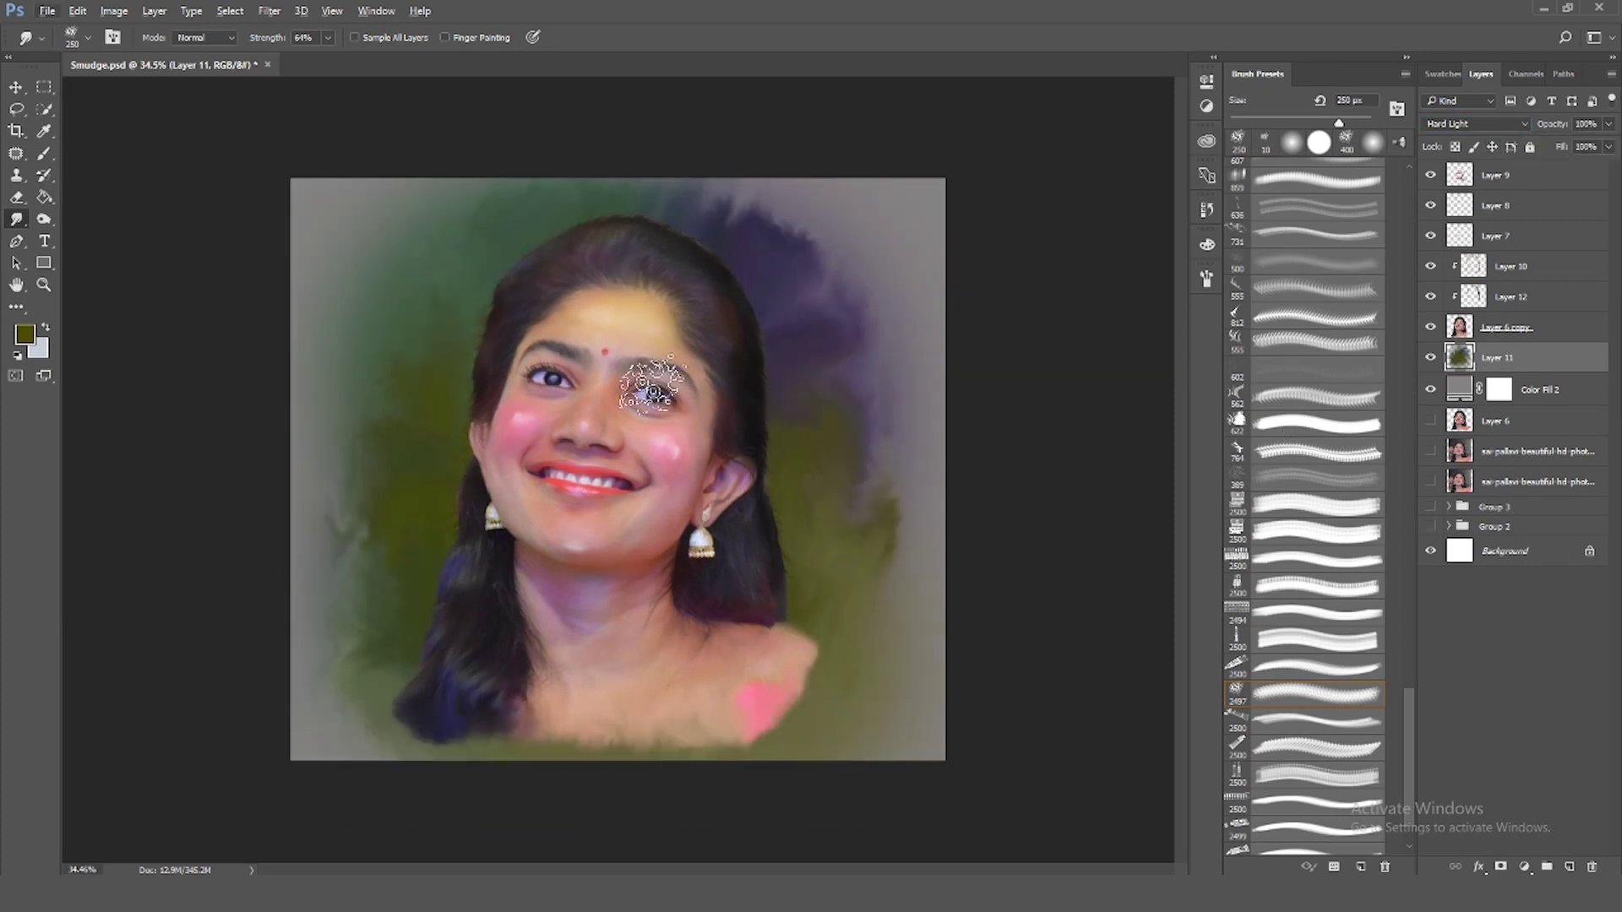
On a new layer, paint sampled purple along the right side of the hair
key("b")
left_click(25, 334)
left_click(1502, 253)
left_click(1568, 867)
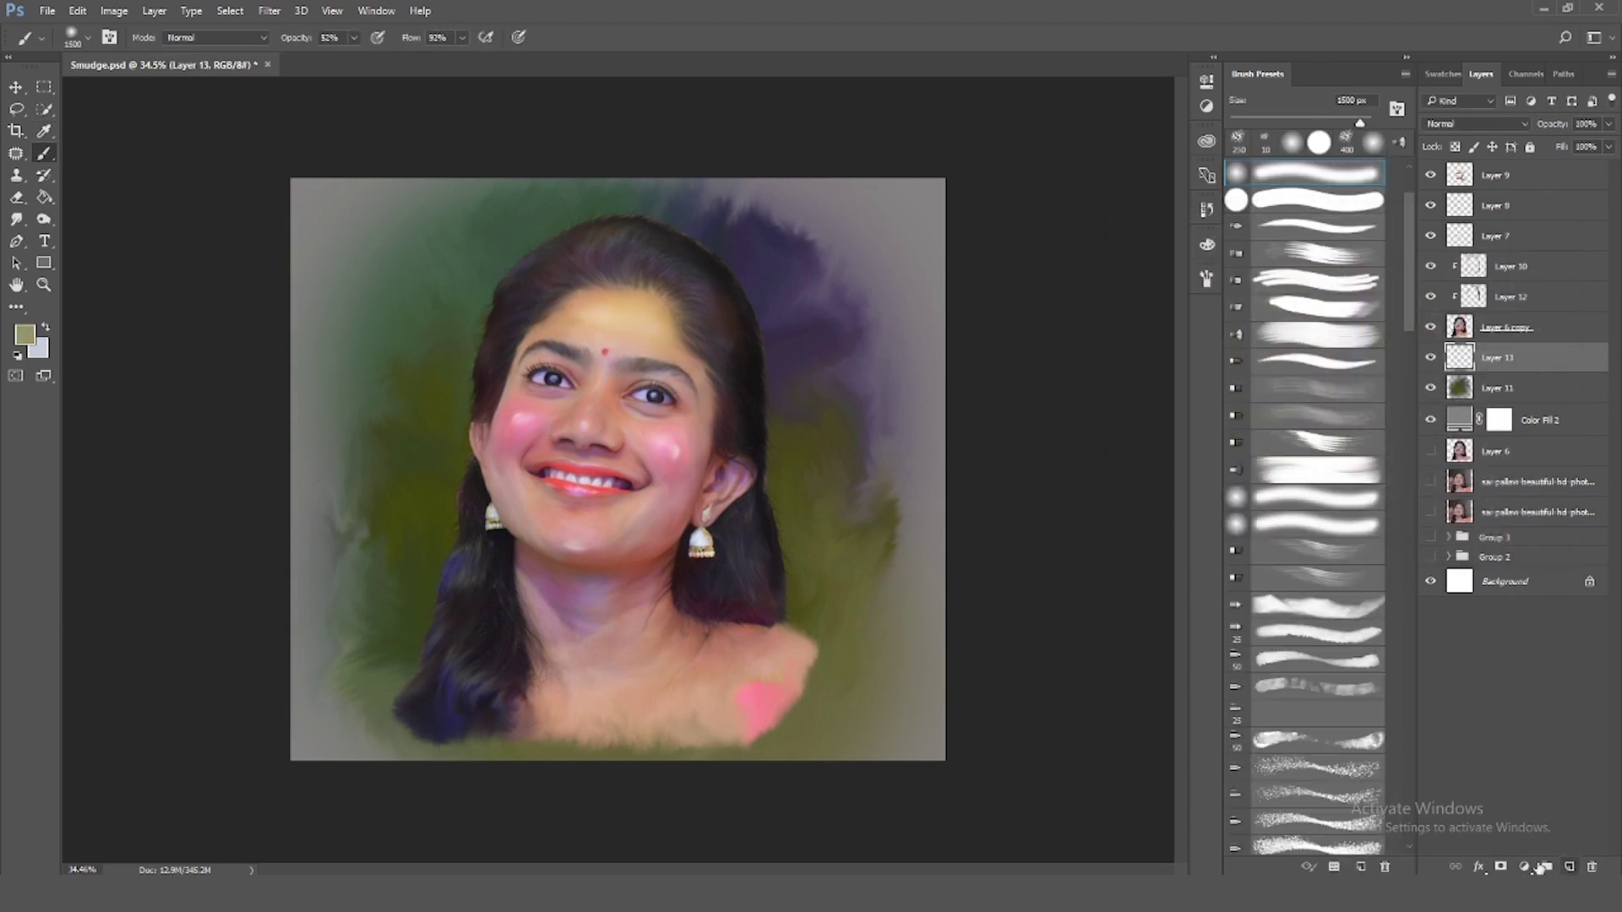
key("i")
left_click(784, 293)
key("b")
left_click(26, 335)
key("Return")
mouse_move(633, 250)
left_mouse_down()
mouse_move(743, 363)
mouse_move(724, 453)
left_mouse_up()
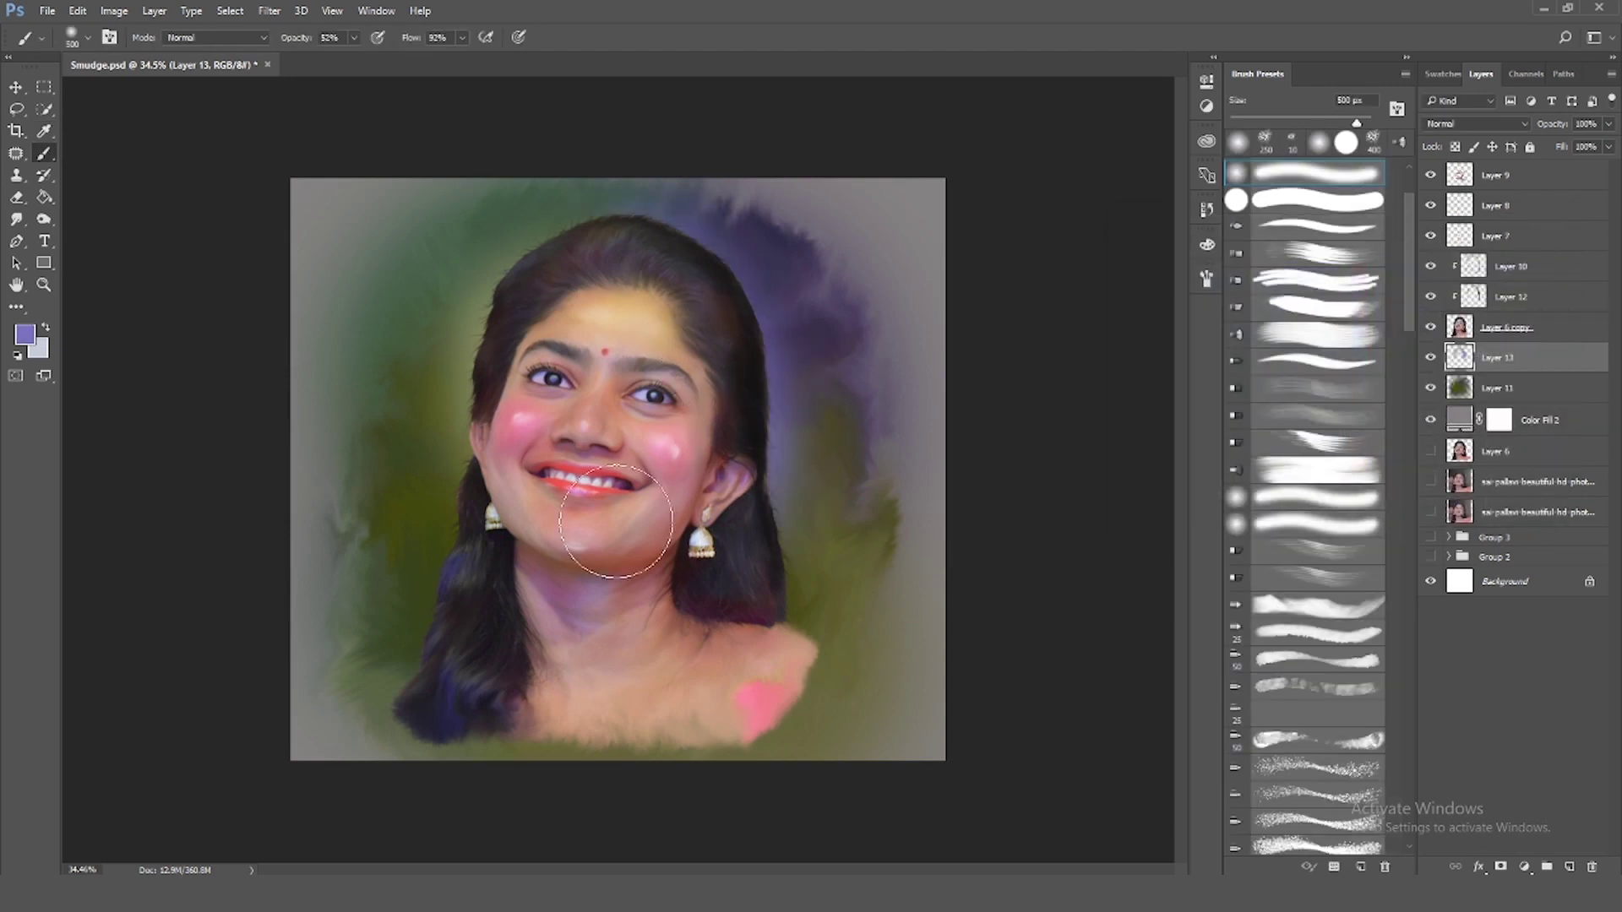
Tint the left side of the hair with olive sampled from the background
key("i")
left_click(430, 439)
left_click(26, 335)
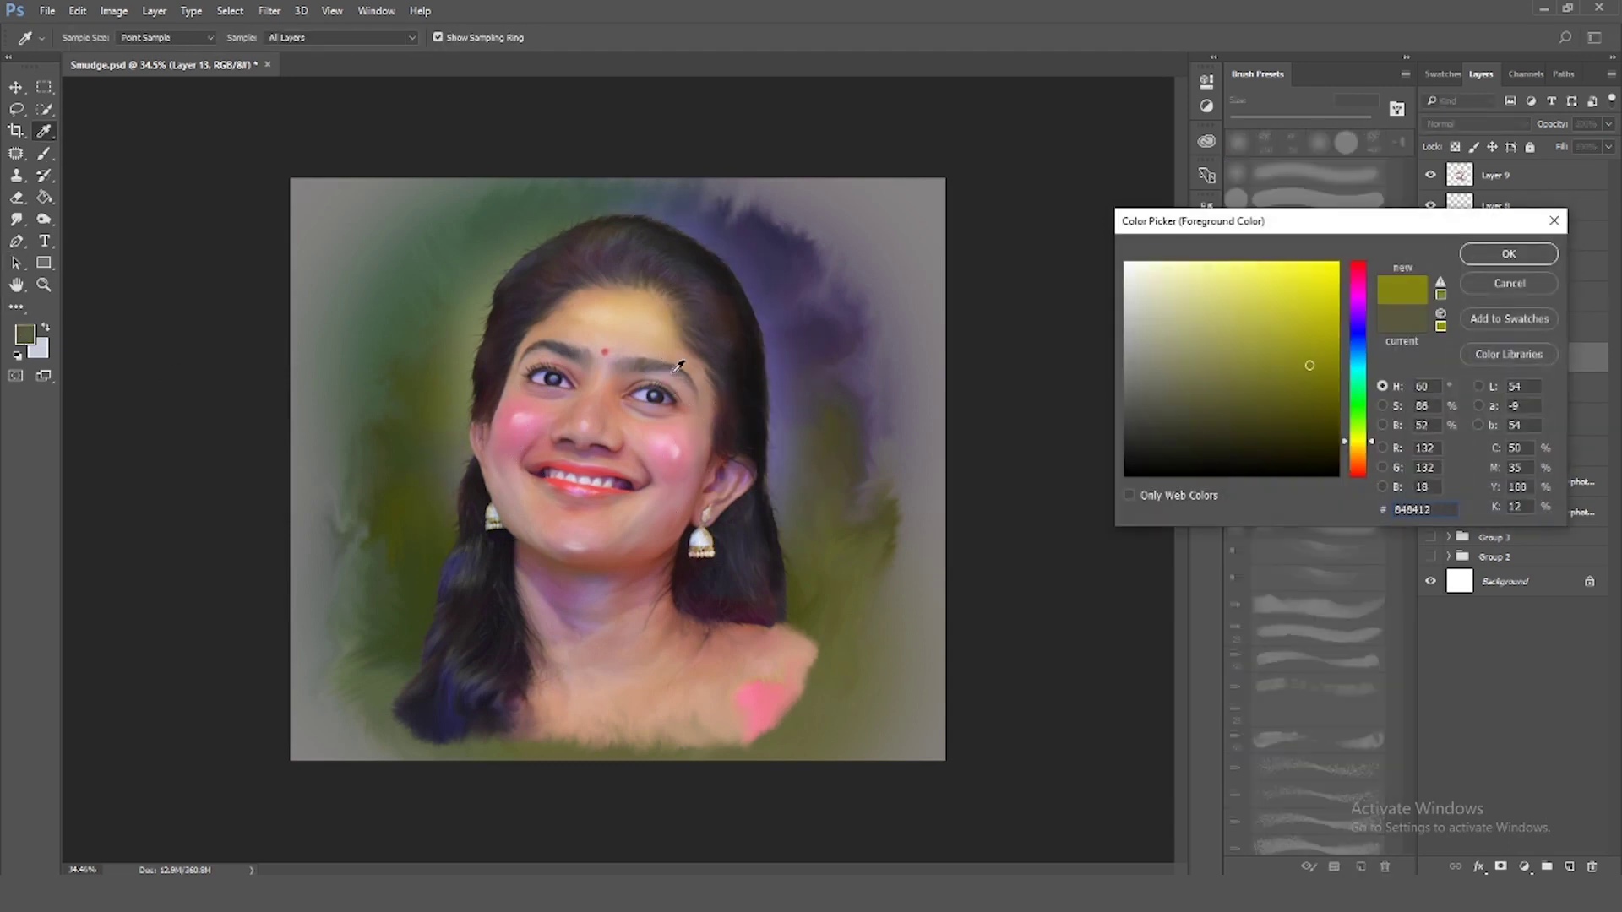
left_click(1509, 253)
key("b")
left_click_drag(466, 474, 541, 279)
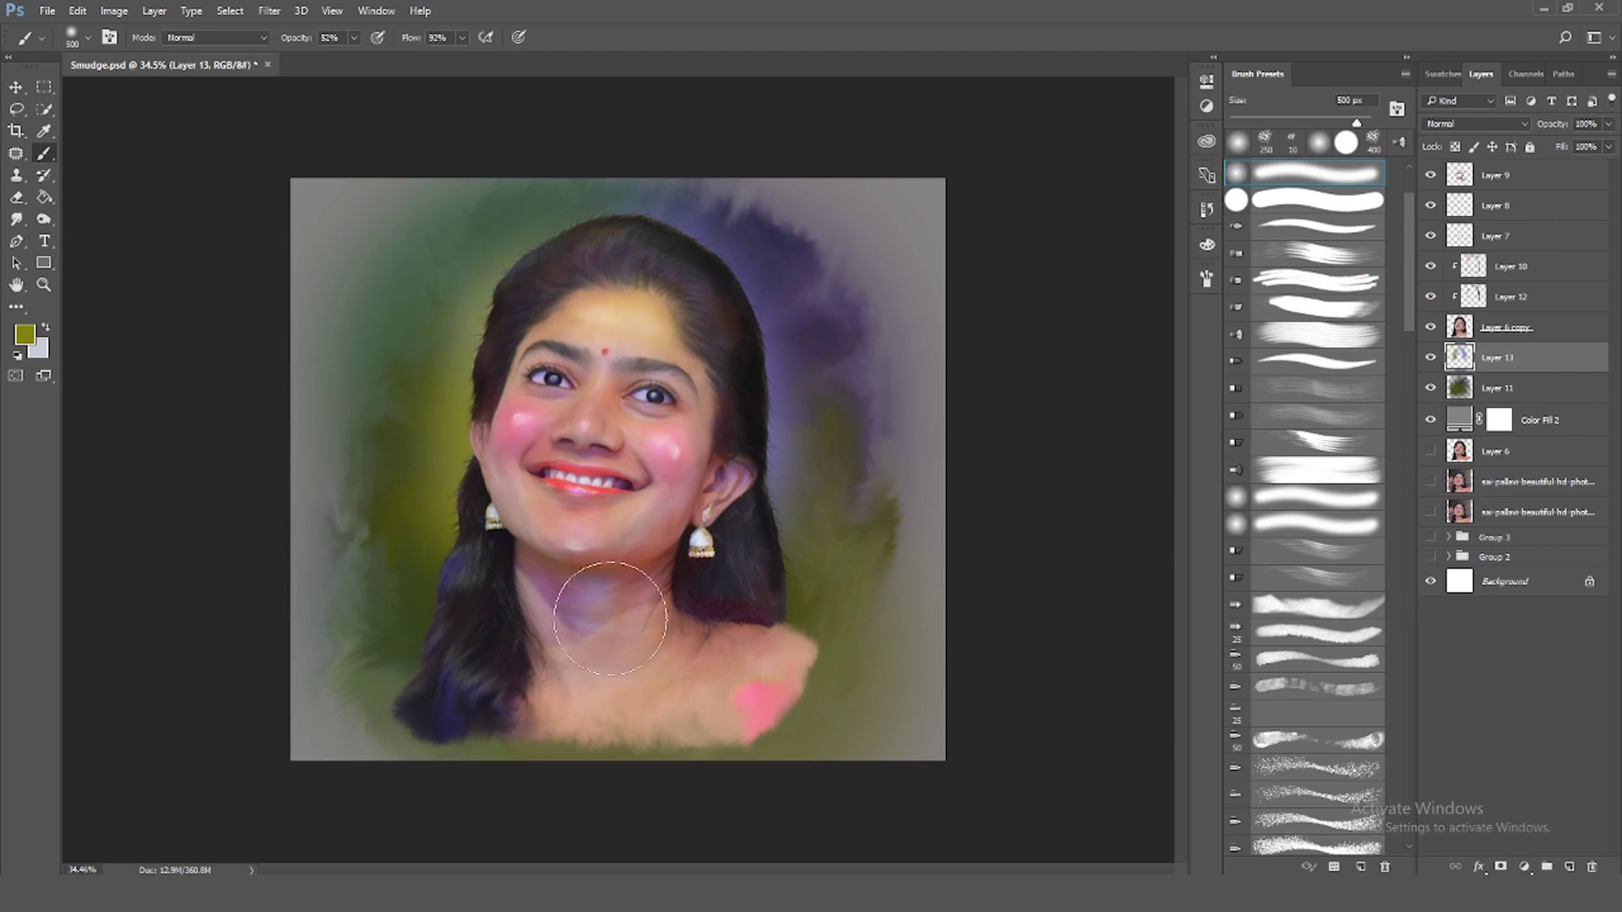
Brush bright yellow beside the earring and blue along the left of the face
left_click(25, 334)
left_click(1292, 296)
left_click(1507, 253)
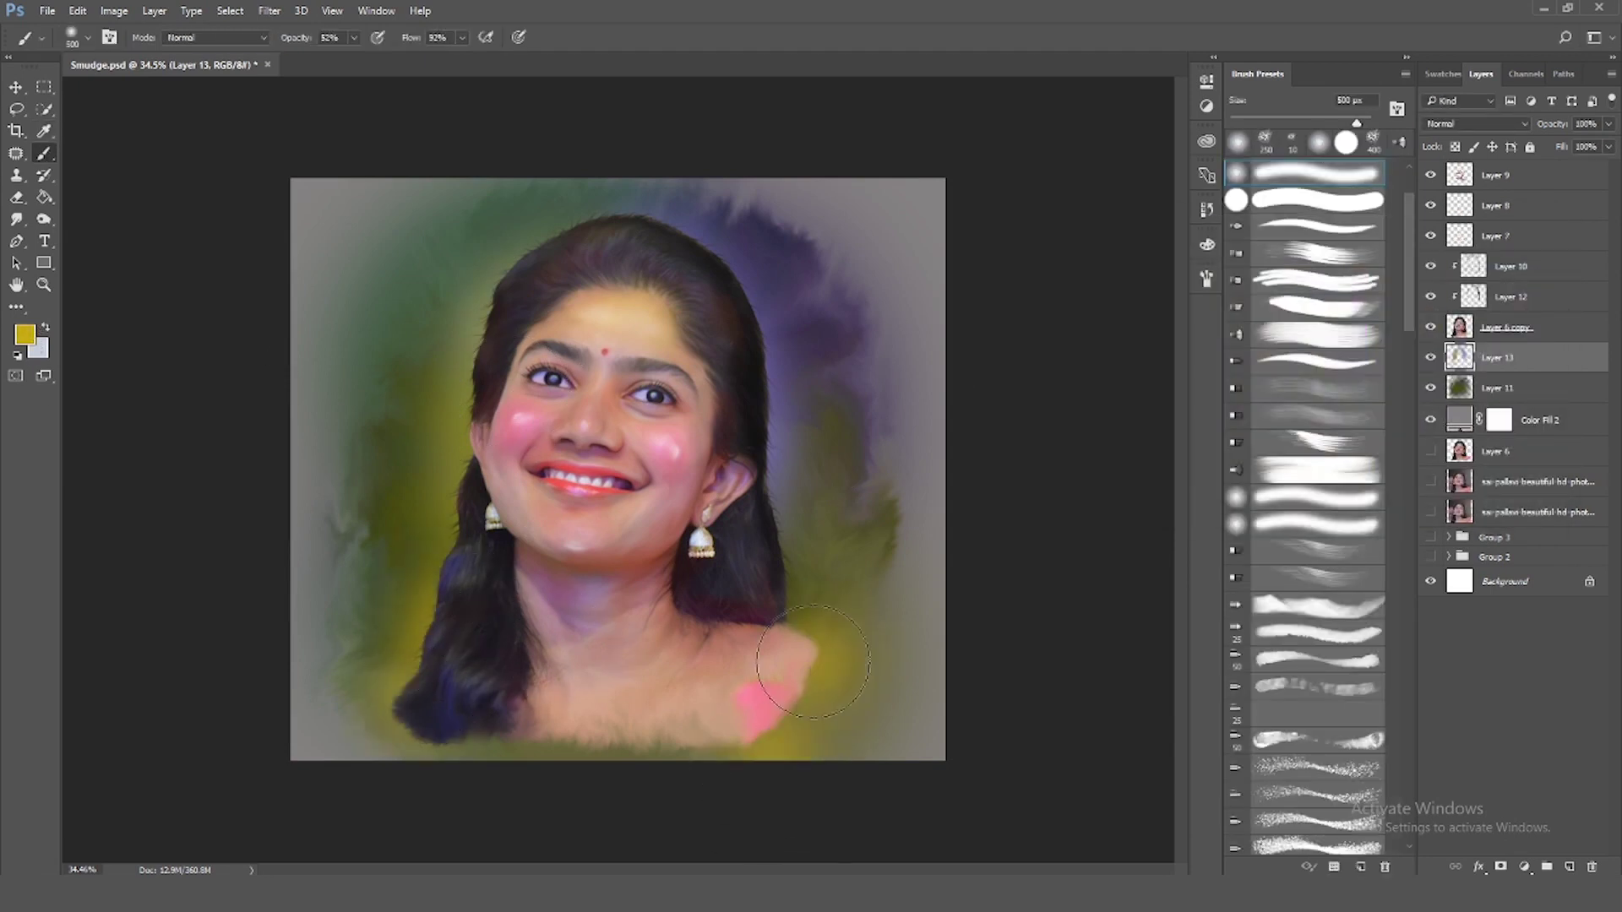
mouse_move(452, 610)
left_mouse_down()
mouse_move(741, 543)
mouse_move(645, 277)
mouse_move(713, 308)
left_mouse_up()
left_click(24, 337)
left_click(1362, 356)
left_click(1509, 256)
left_click_drag(460, 524, 473, 363)
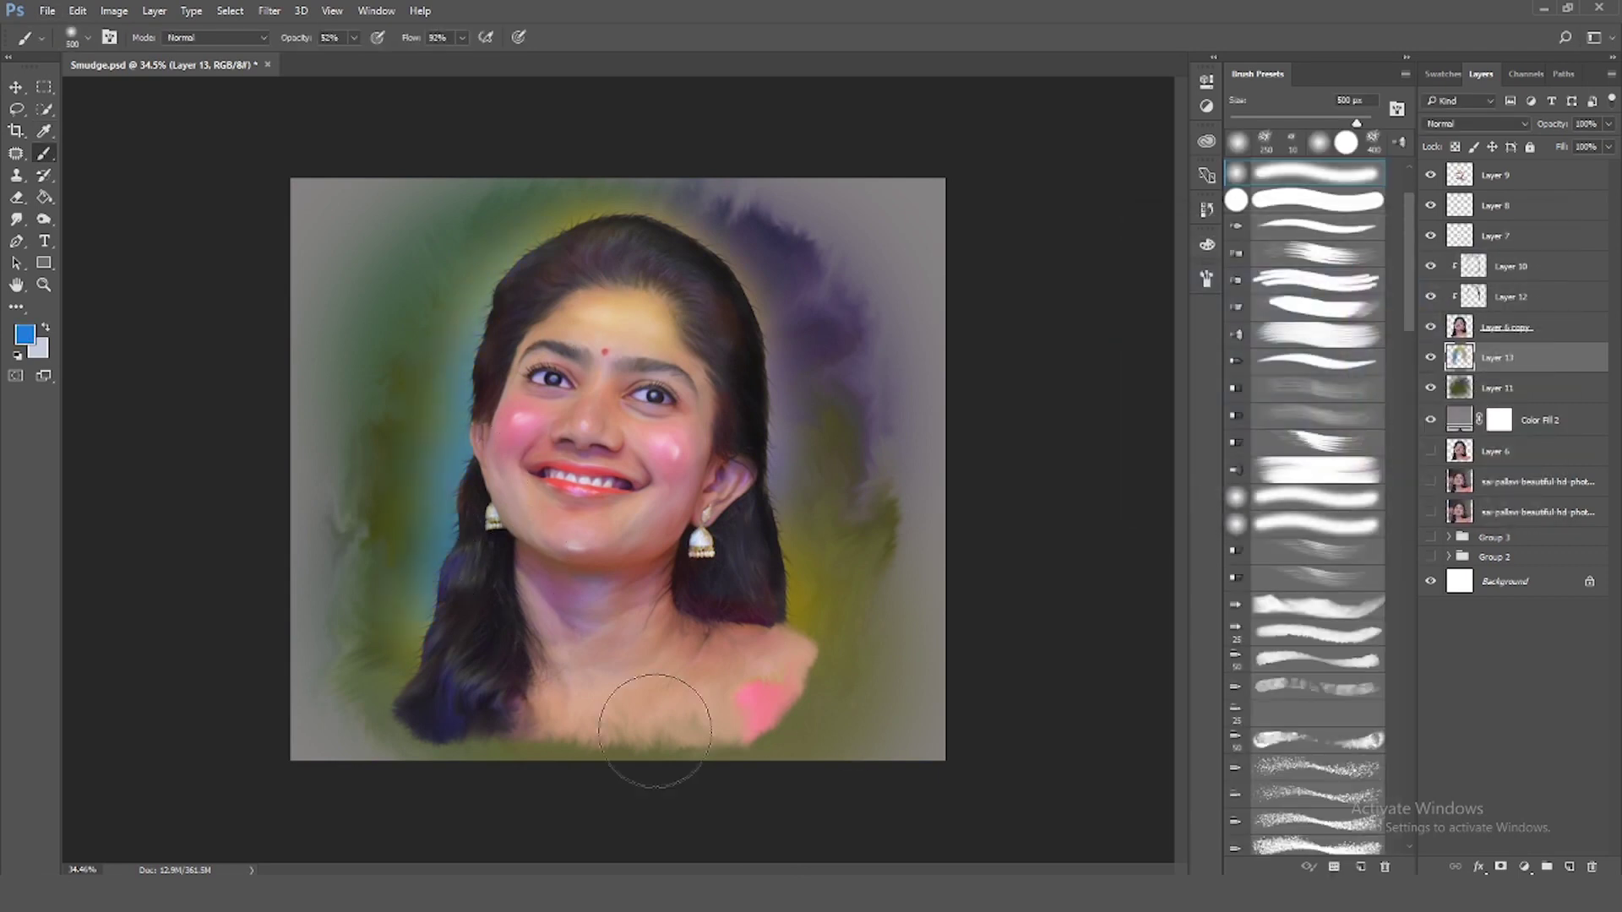
Blend Layer 13 in Lighten mode at 37% opacity, then reselect Layer 11
left_click(1474, 123)
scroll(1470, 135, "down", 7)
left_click(1520, 123)
left_click(1609, 123)
left_click_drag(1610, 143, 1578, 148)
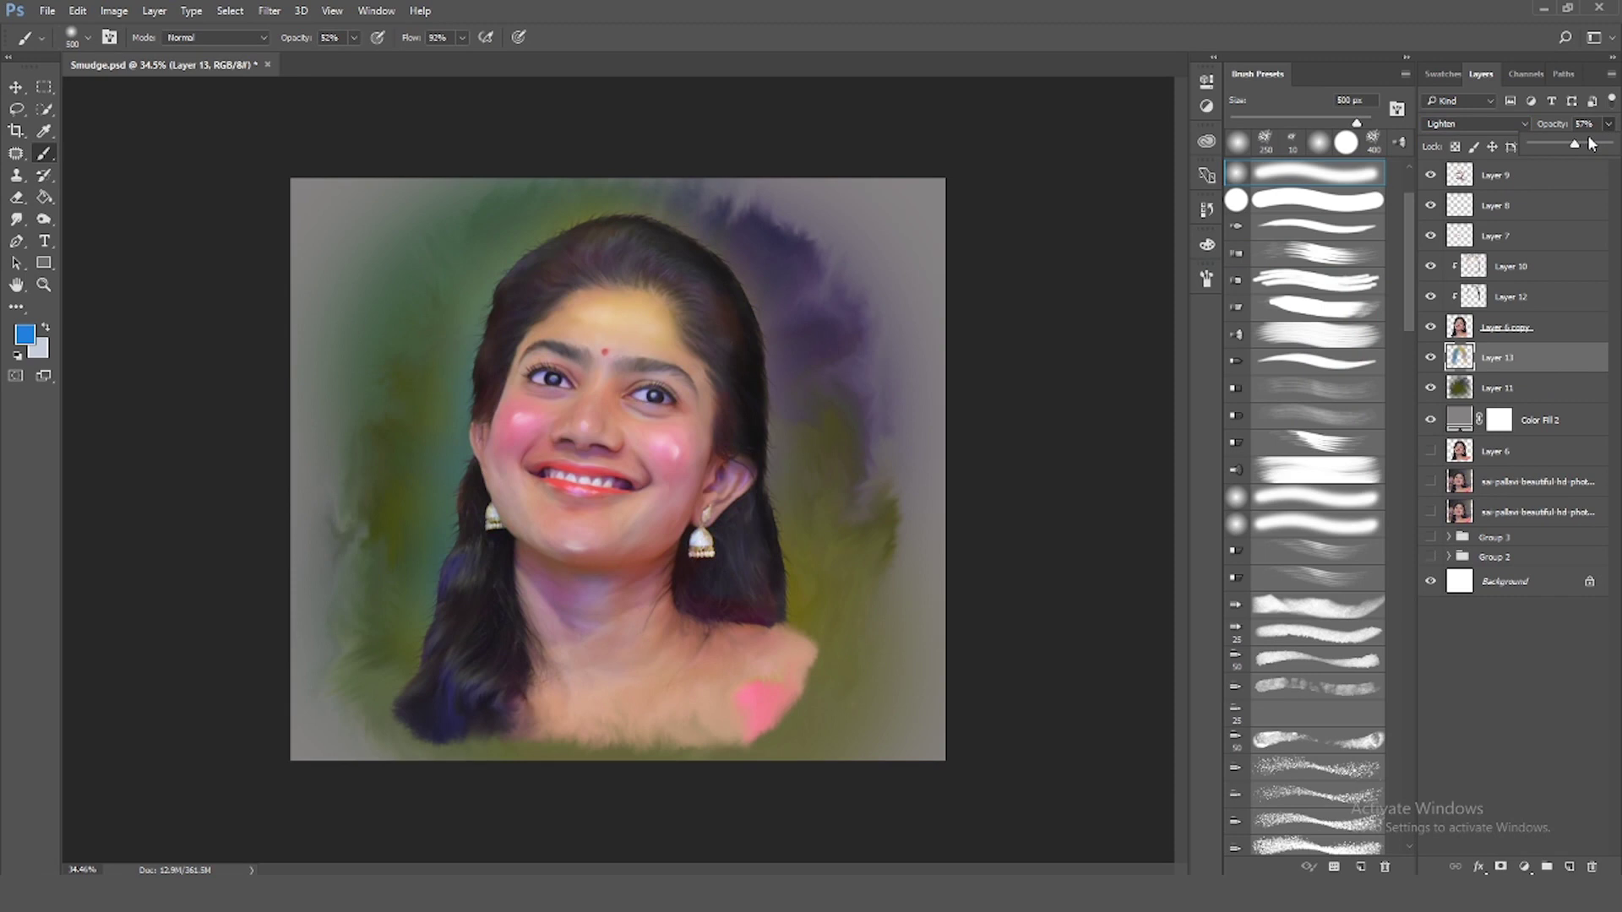
left_click_drag(1575, 144, 1561, 149)
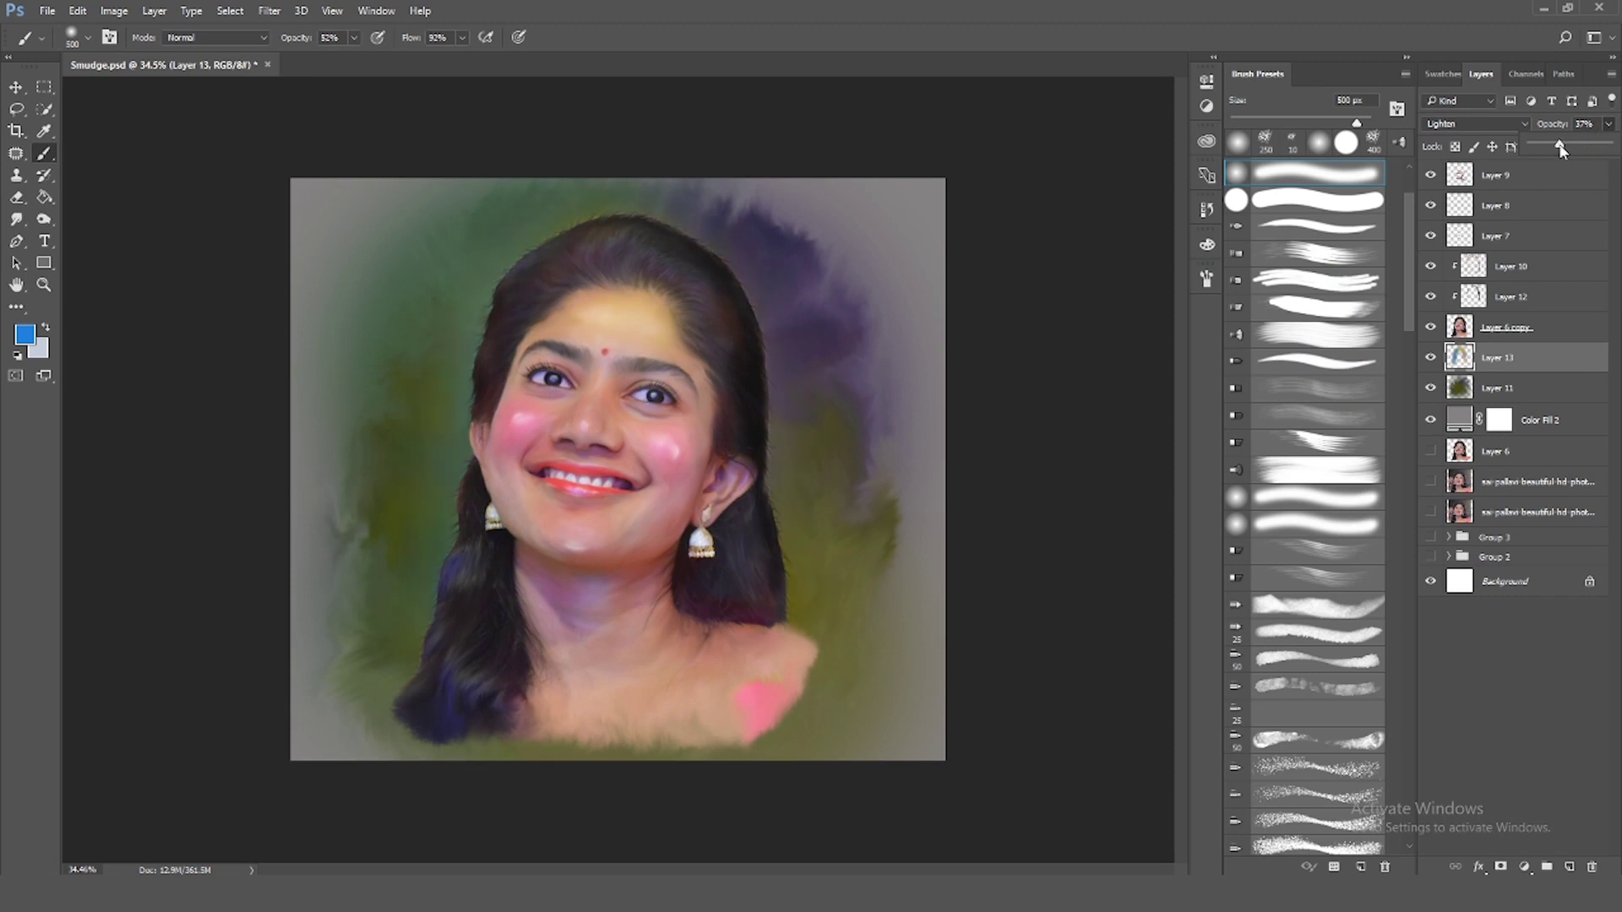
left_click(1576, 388)
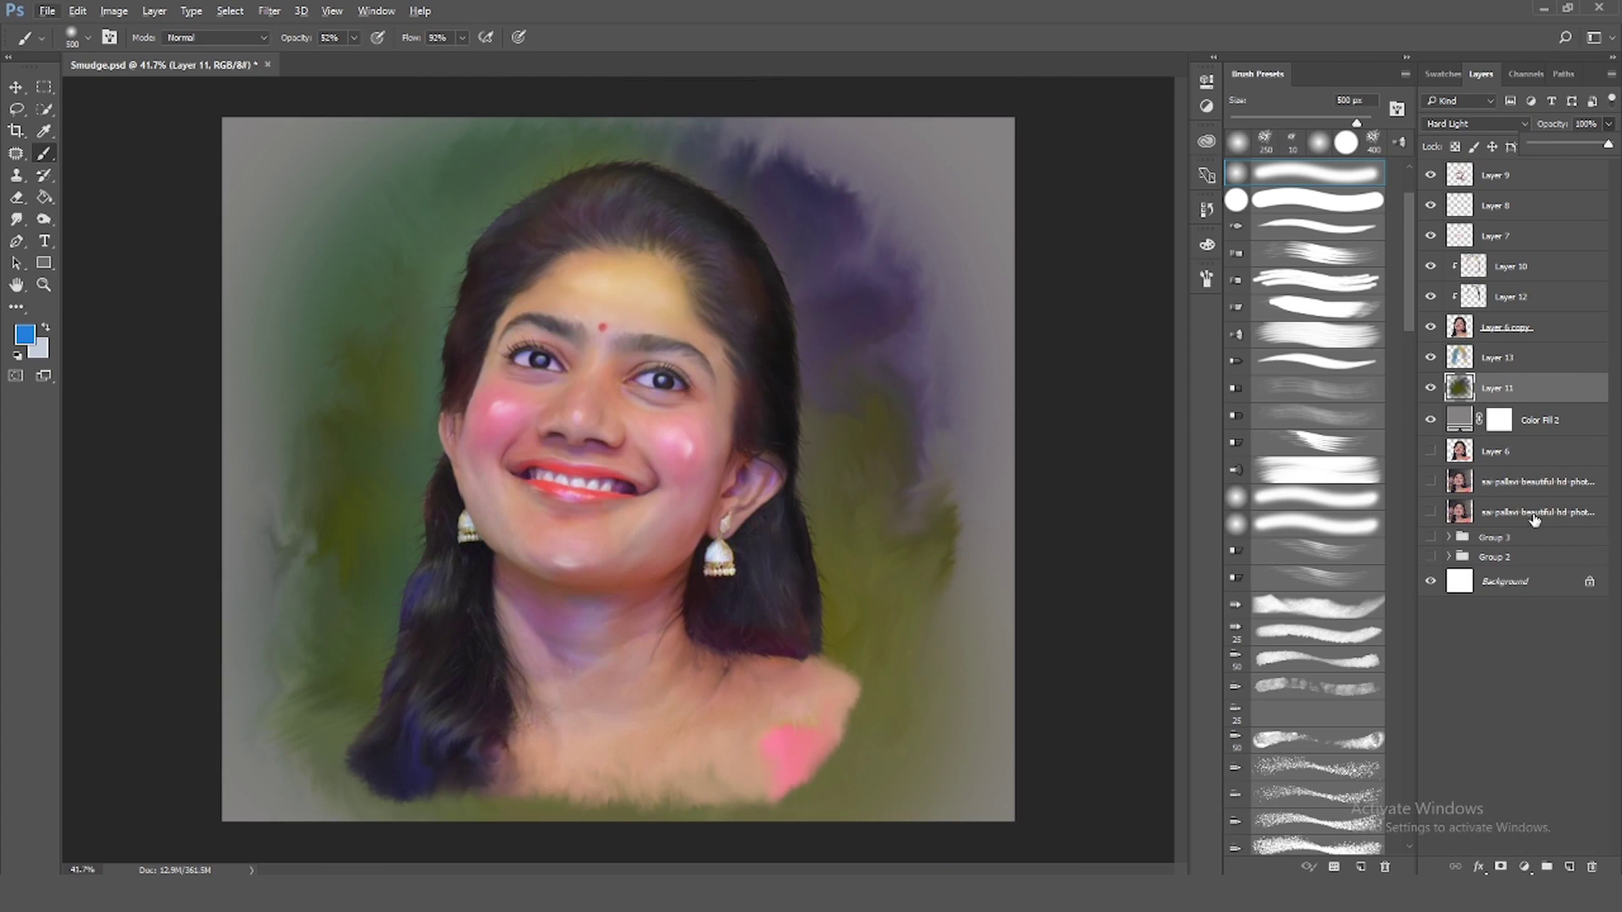